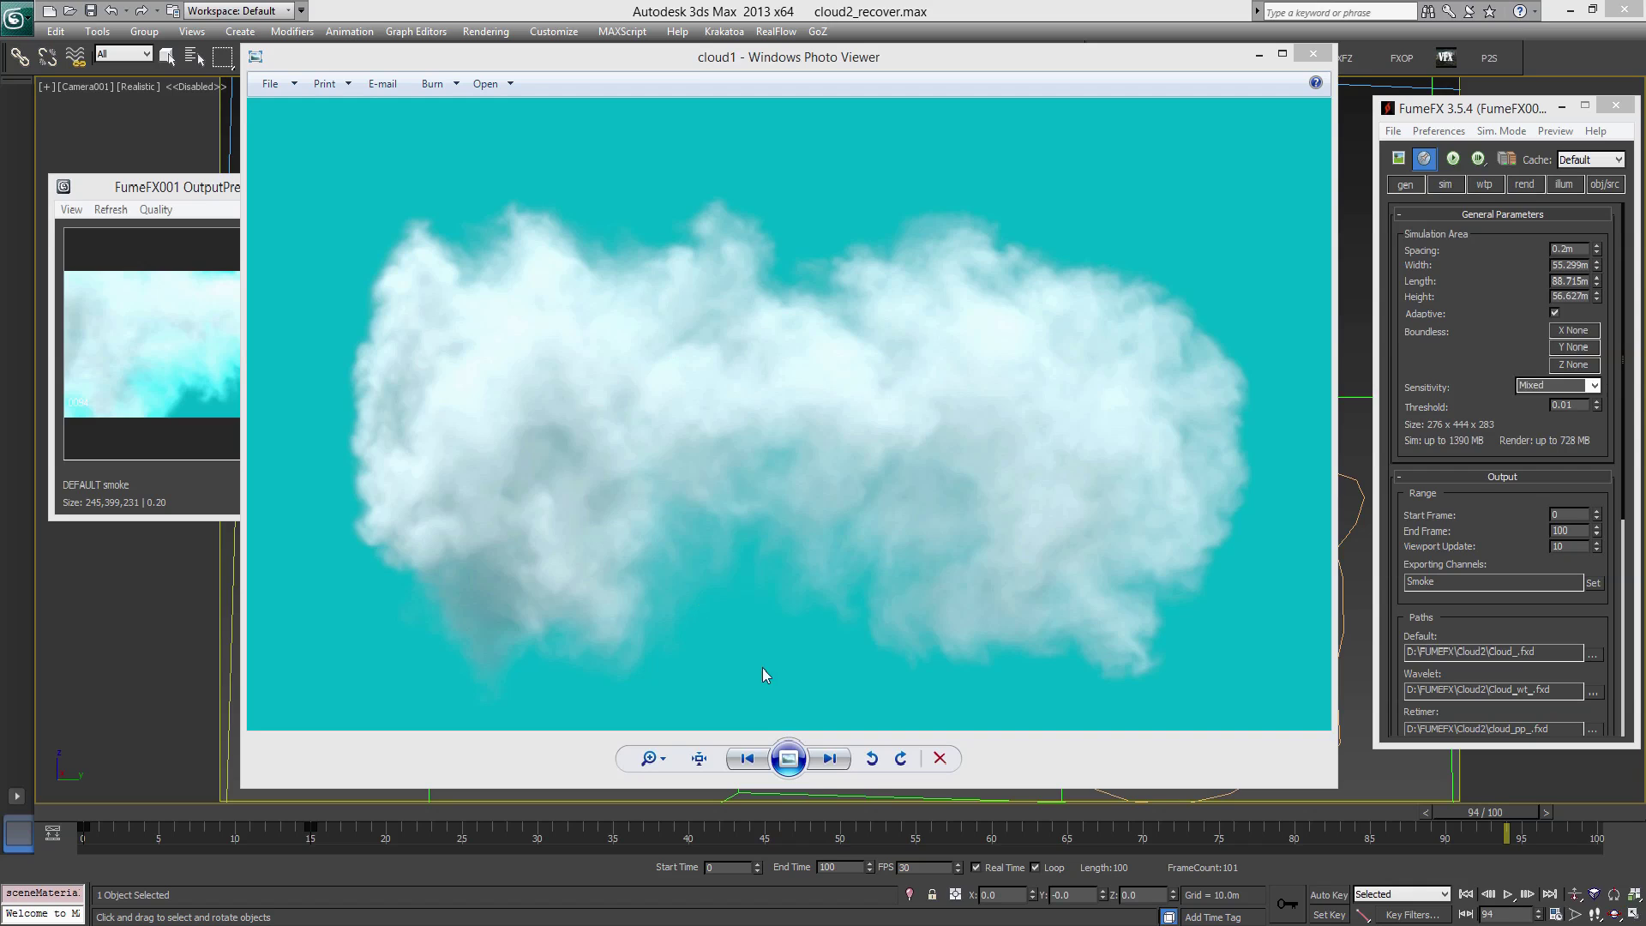
- View the cloud2 and cloud3 reference renders and close the image viewer
click(829, 758)
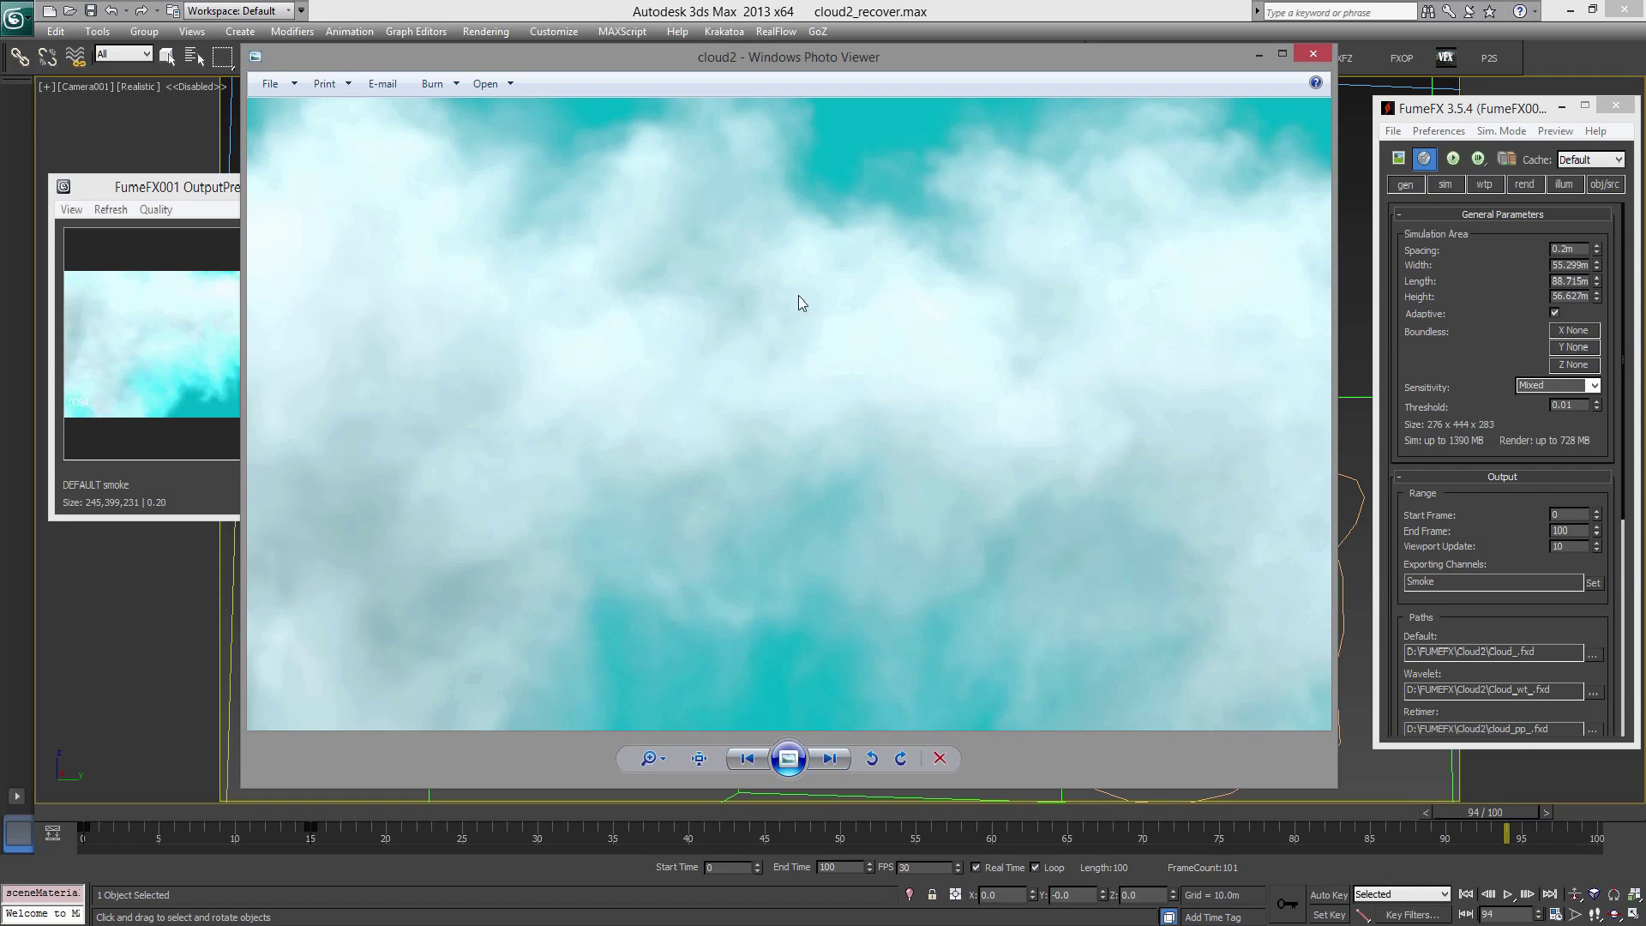
click(829, 765)
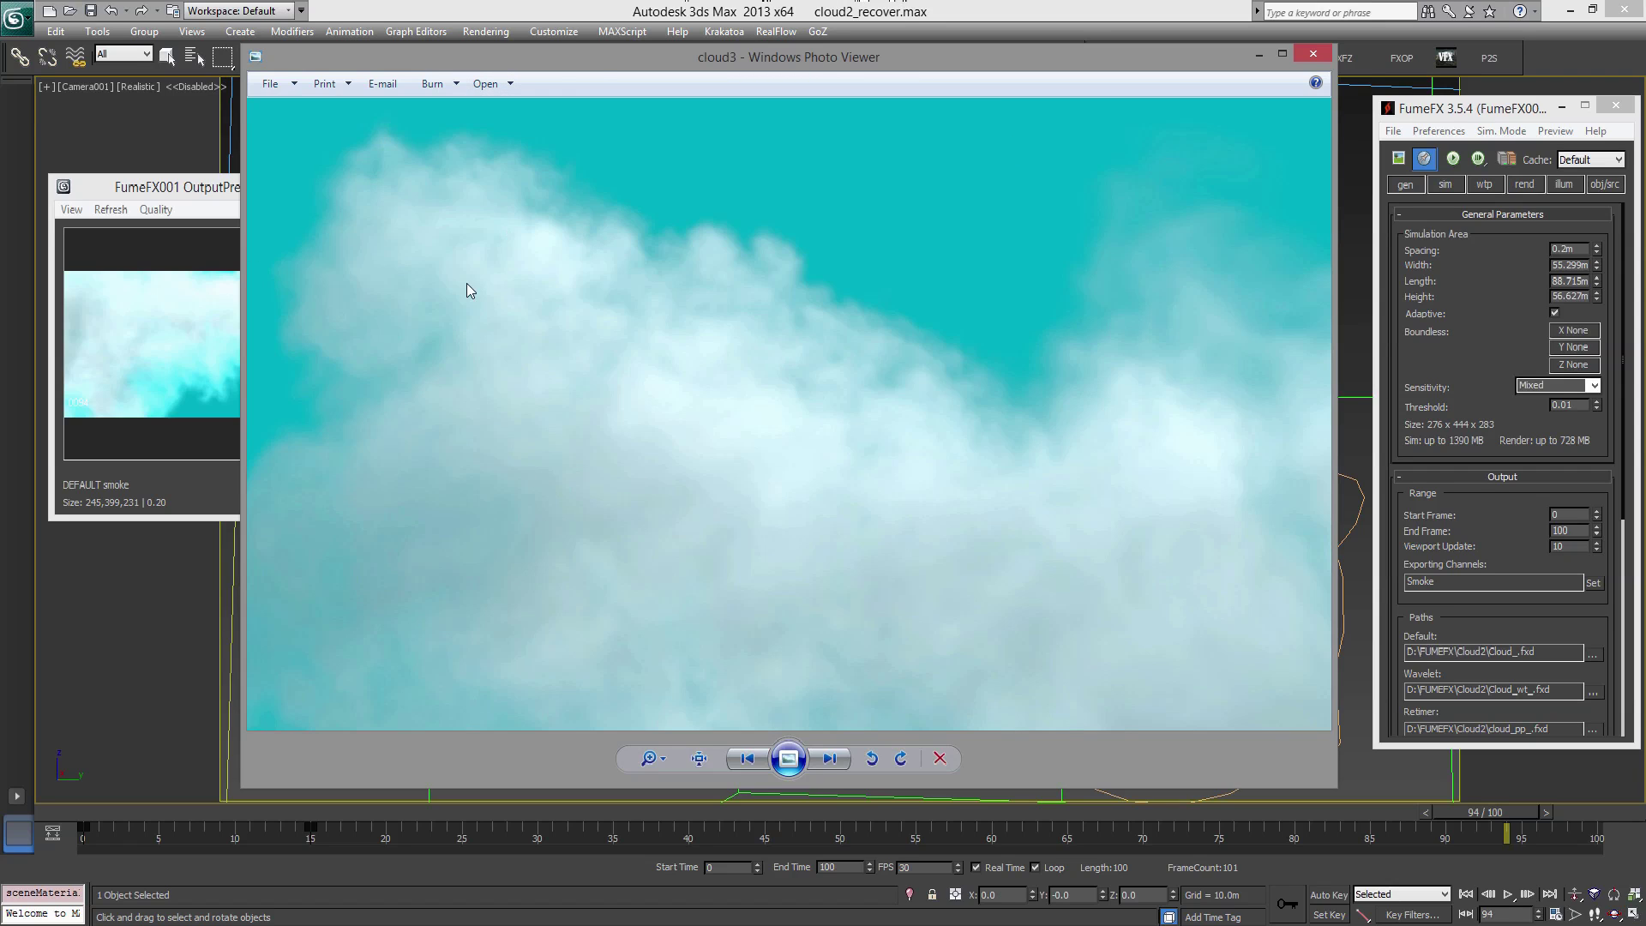
click(1313, 55)
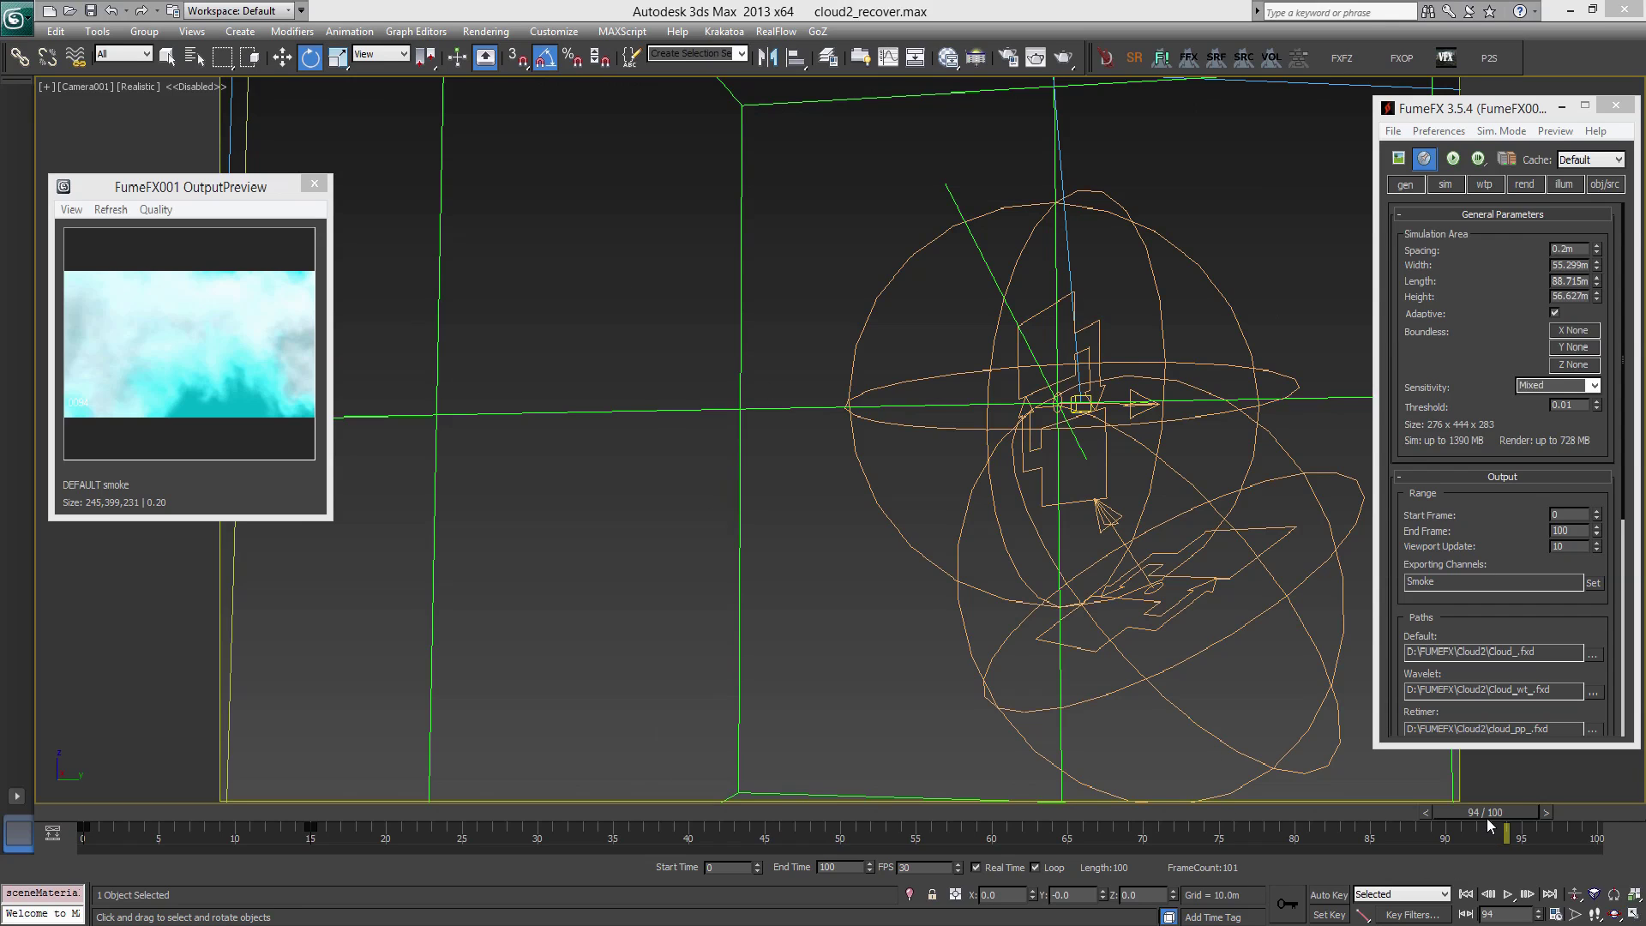
- Scrub the scene's early frames to examine the cloud in the FumeFX output preview, and review the output paths and playback settings
drag(1477, 823, 184, 813)
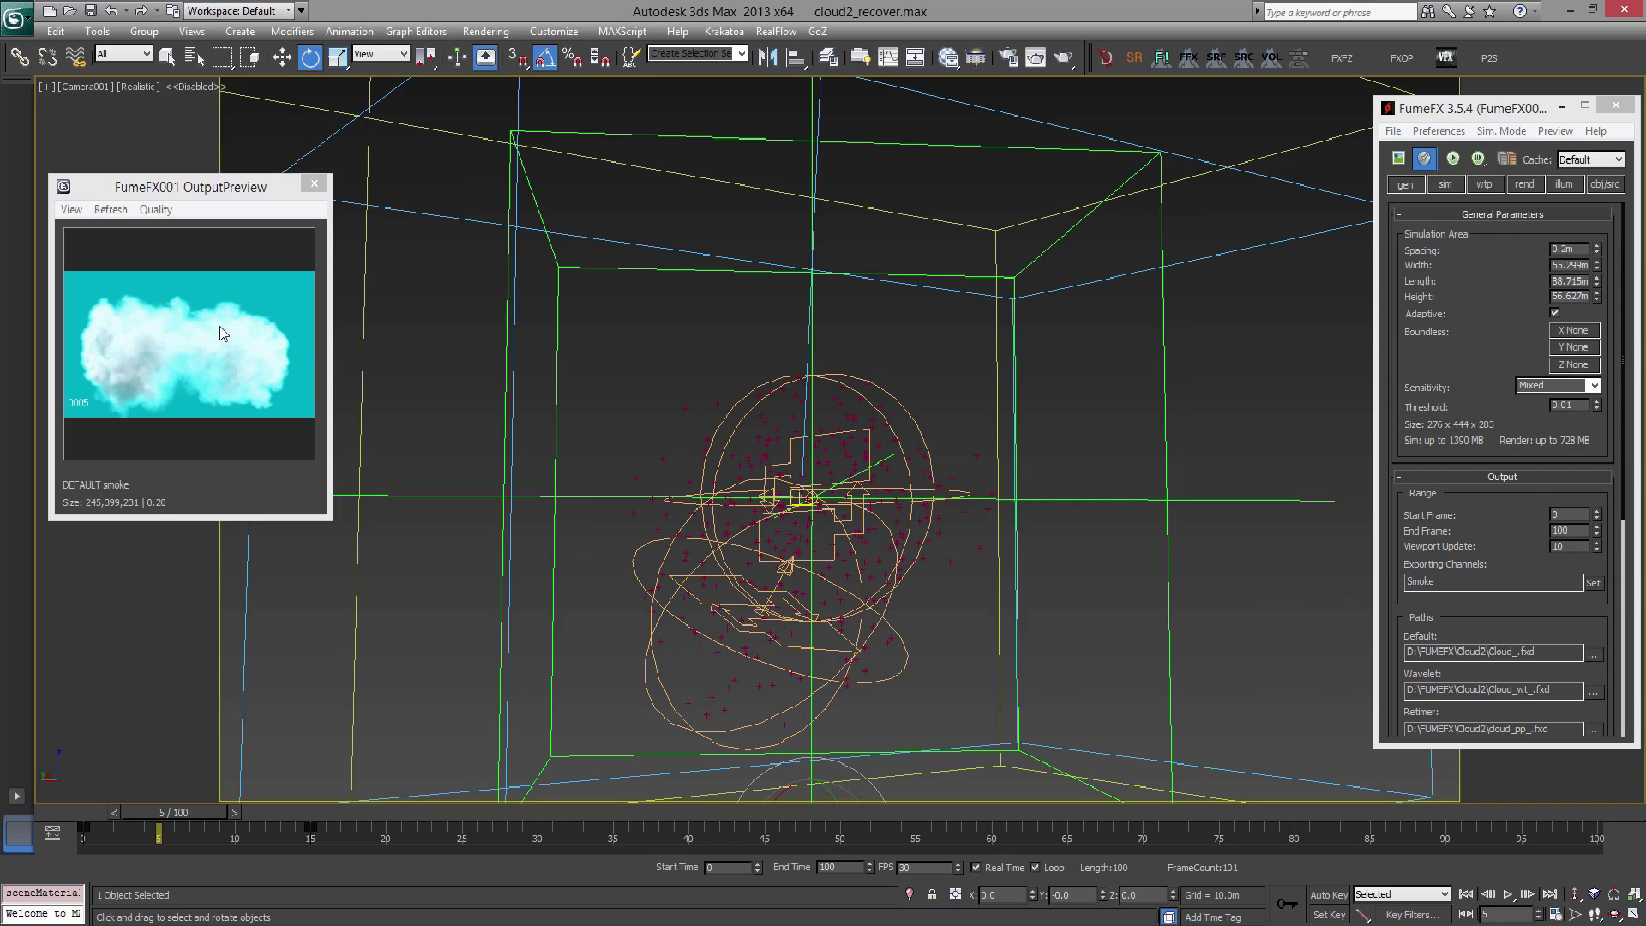
mouse_move(201, 812)
mouse_down()
mouse_move(118, 814)
mouse_move(184, 811)
mouse_up()
key(e)
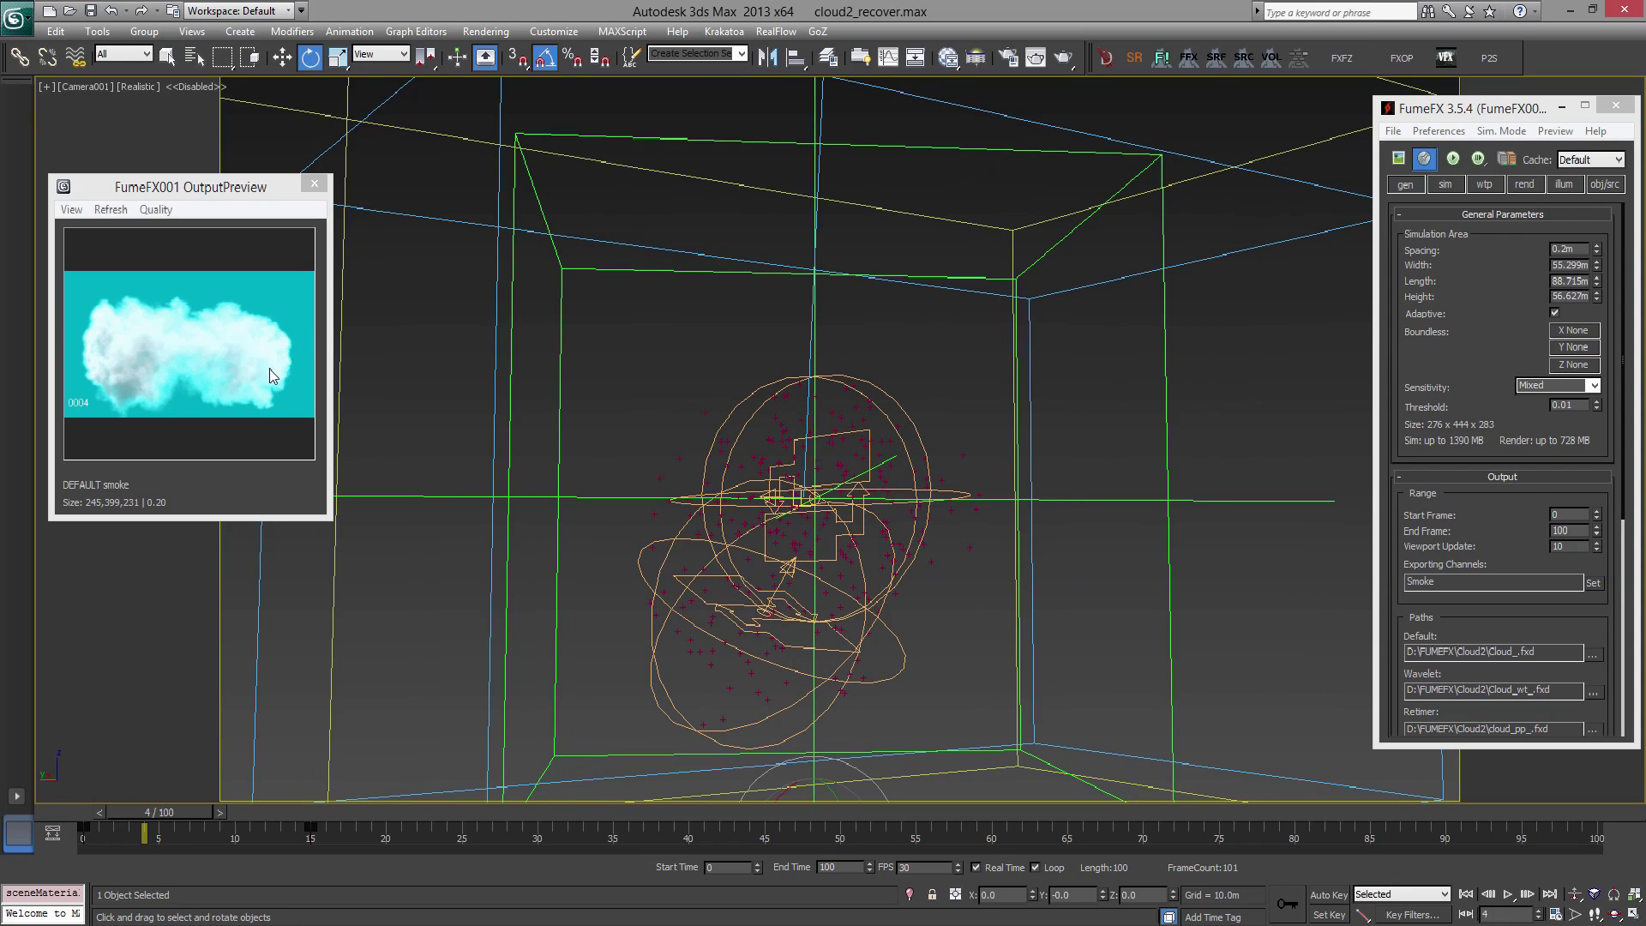
scroll(1496, 525, down, 5)
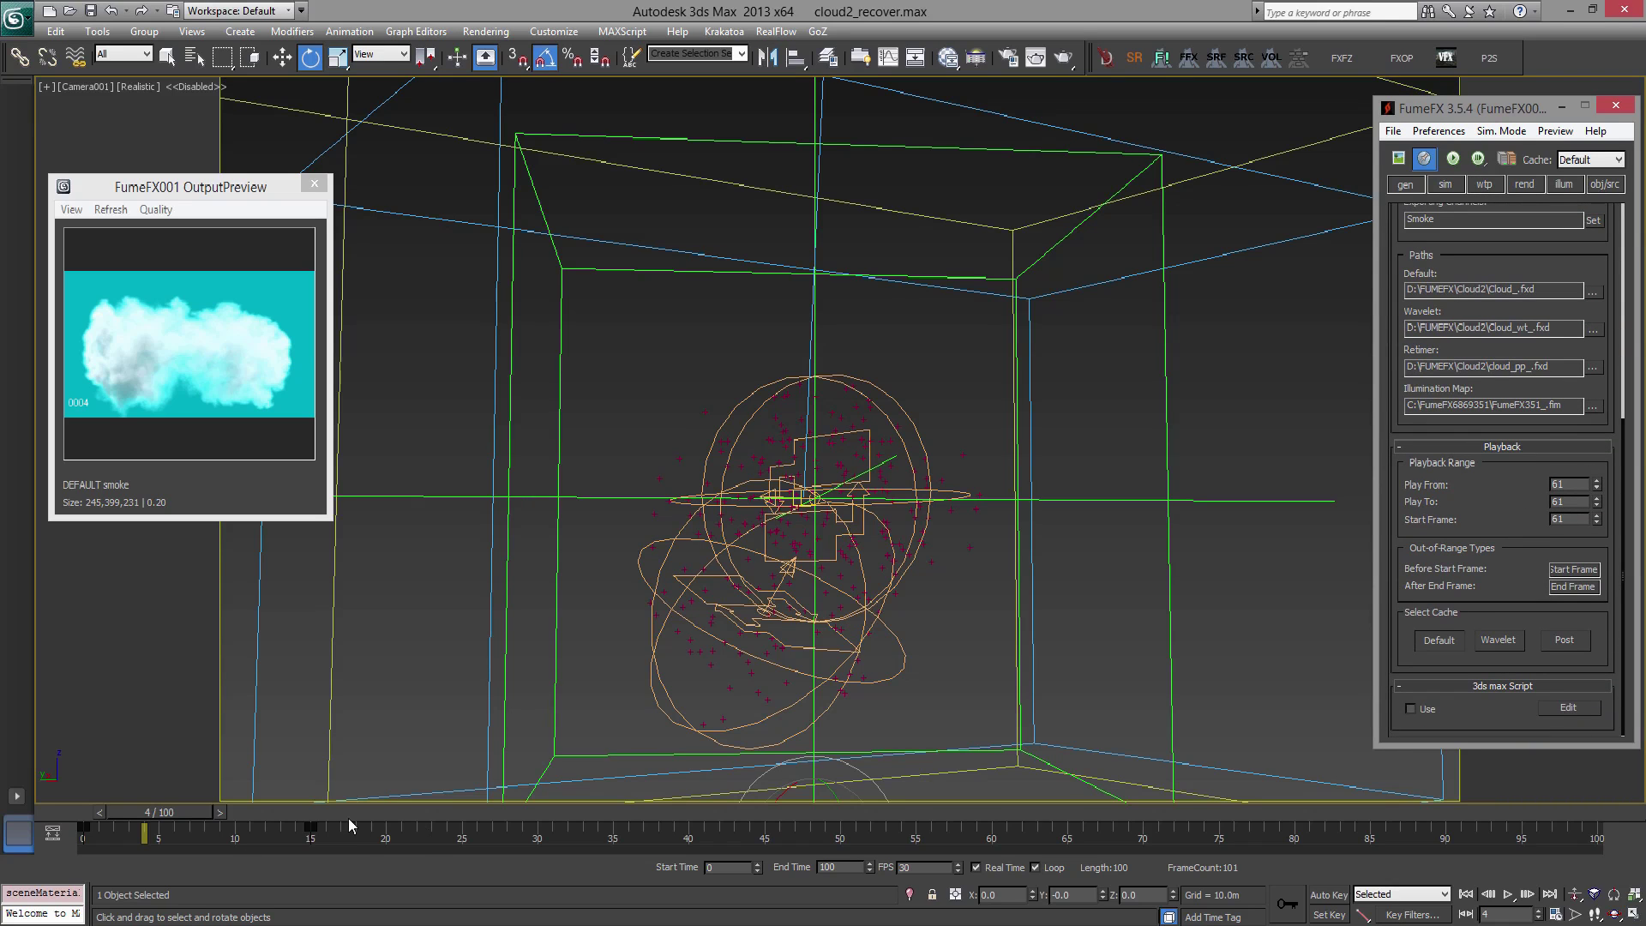
drag(180, 812, 371, 813)
key(e)
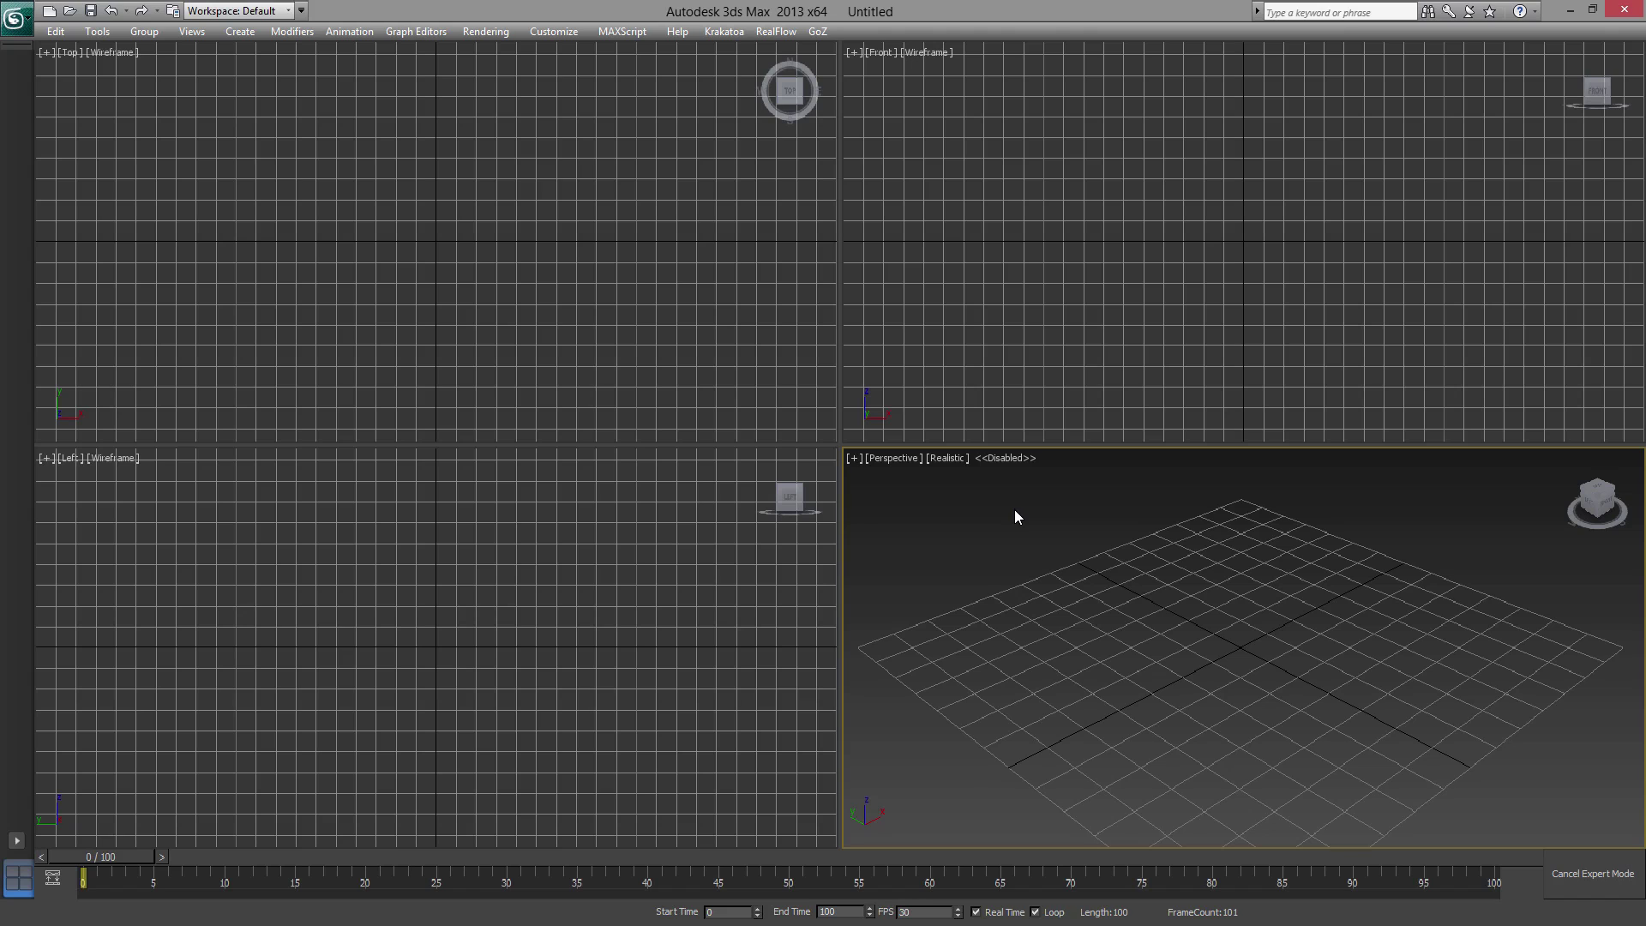
- Open Particle View in the empty scene and create a Standard Flow particle system
key(6)
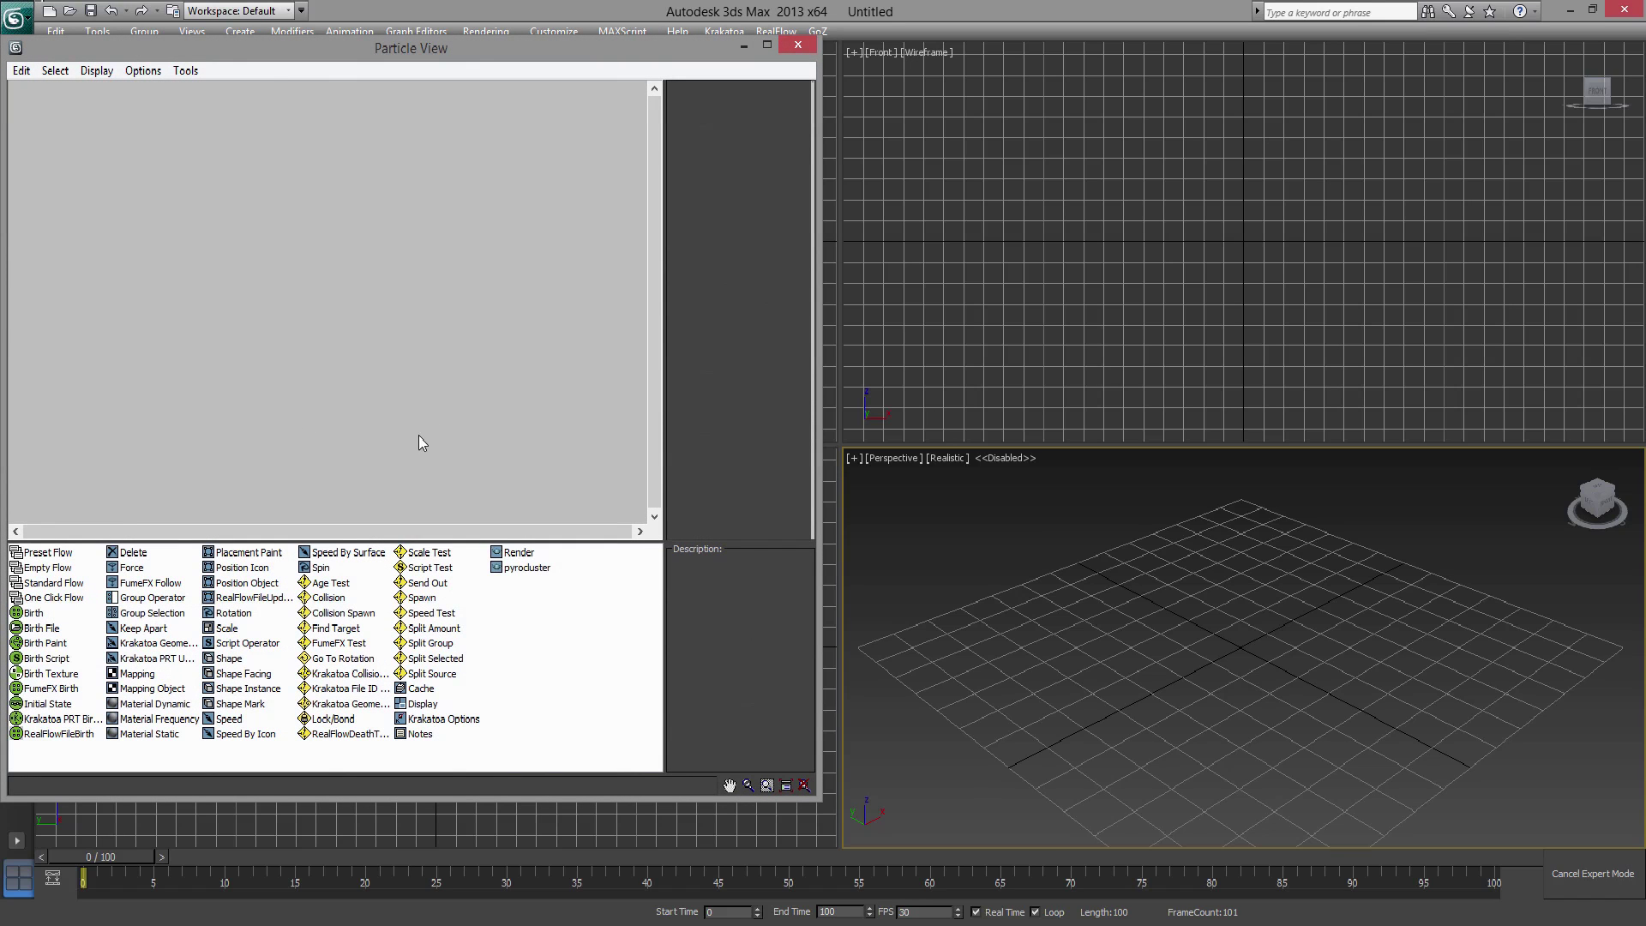
right_click(259, 134)
mouse_move(319, 193)
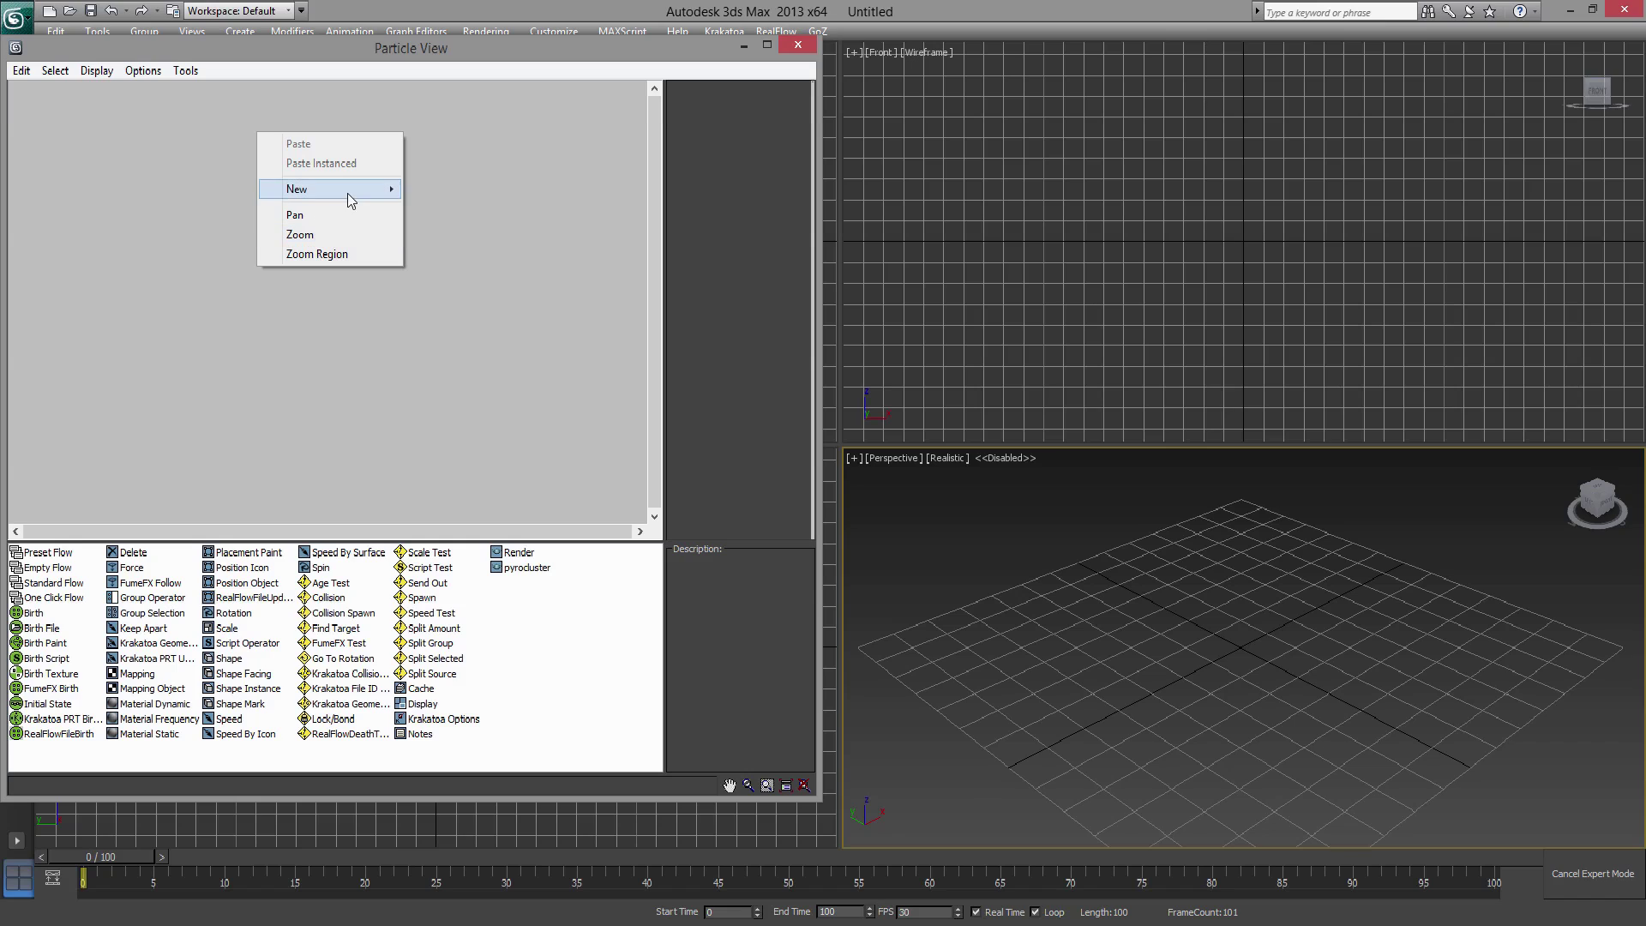
mouse_move(247, 189)
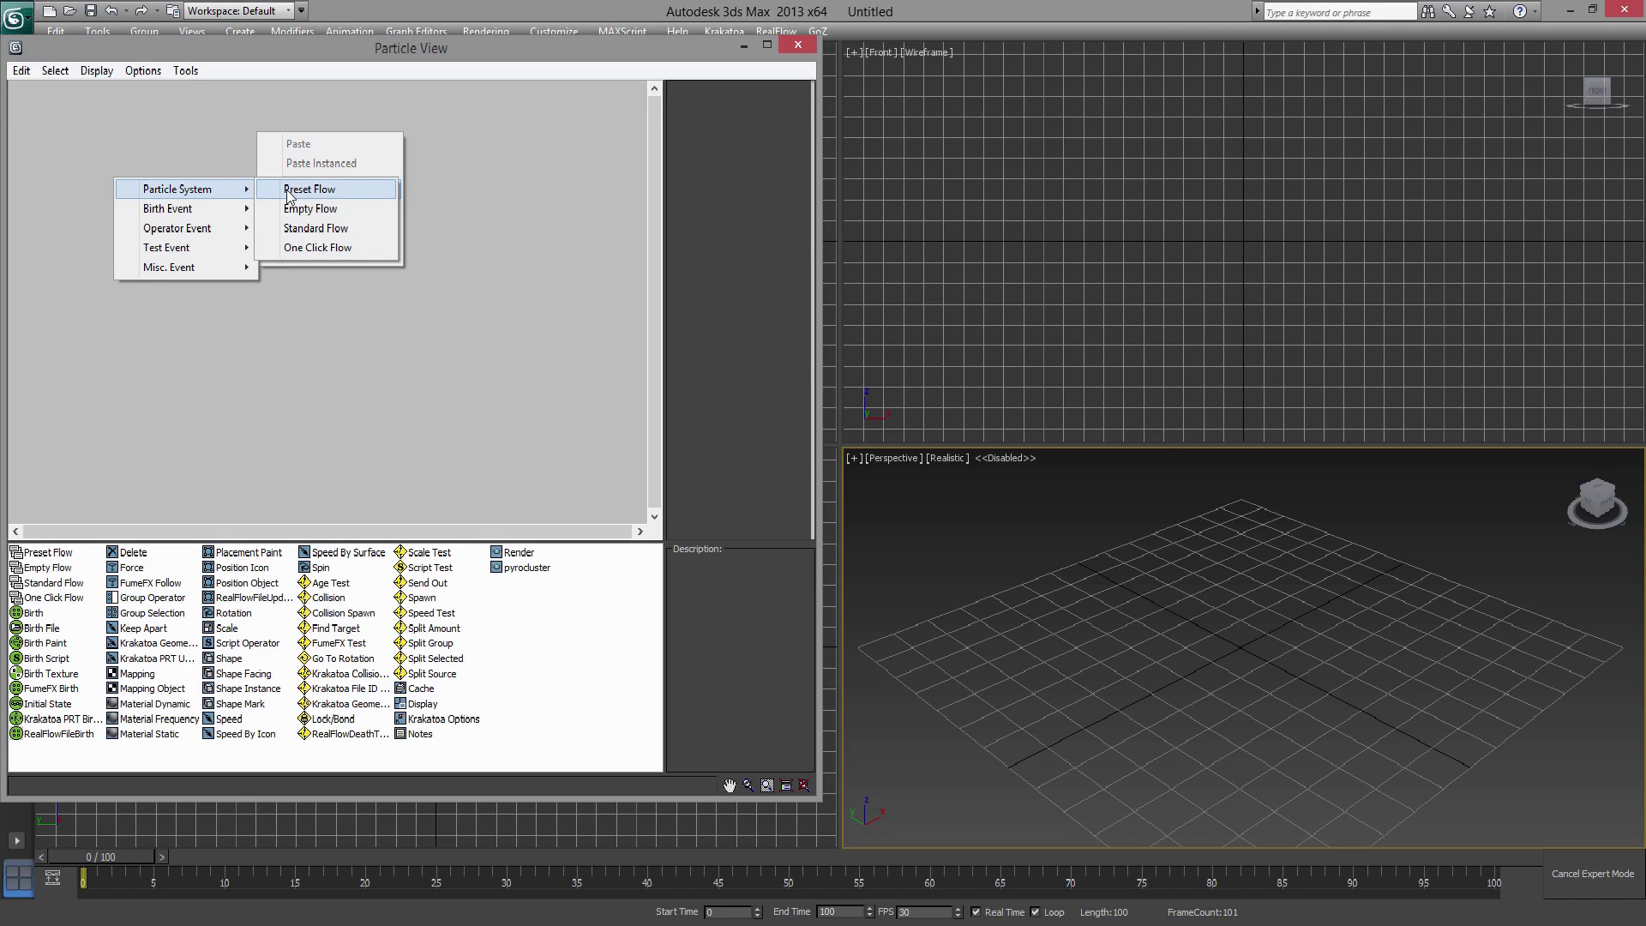
click(312, 228)
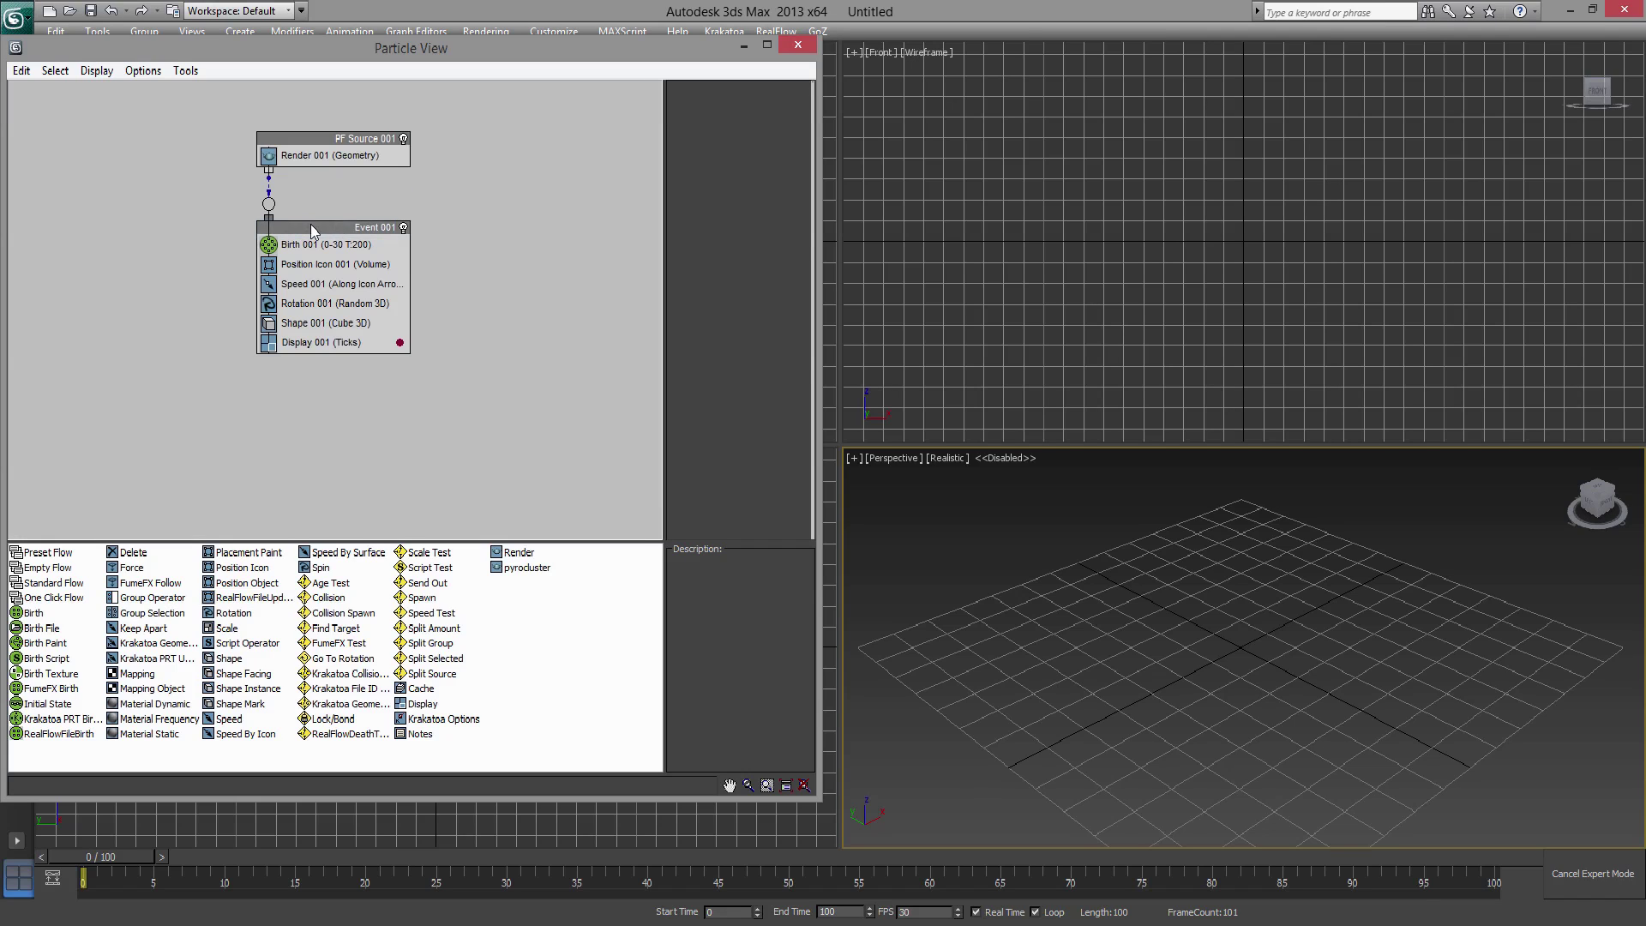
- Set the PF Source emitter icon to Sphere, its viewport quantity multiplier to 100% and its viewport integration step to Half Frame
click(335, 144)
drag(697, 104, 707, 264)
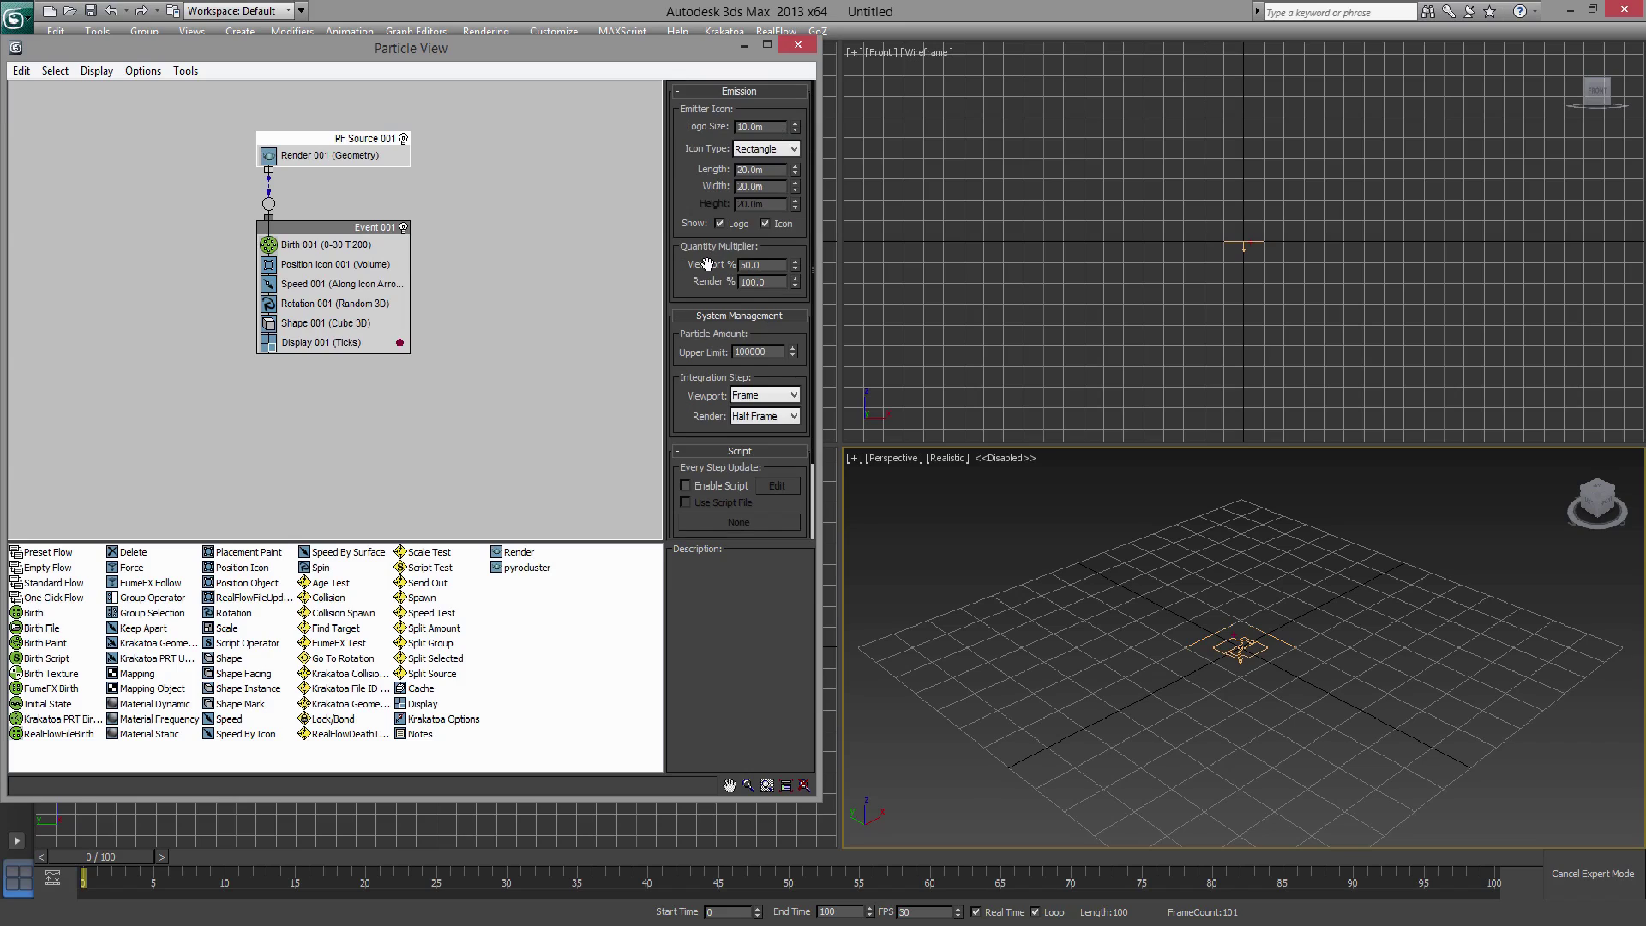
click(774, 151)
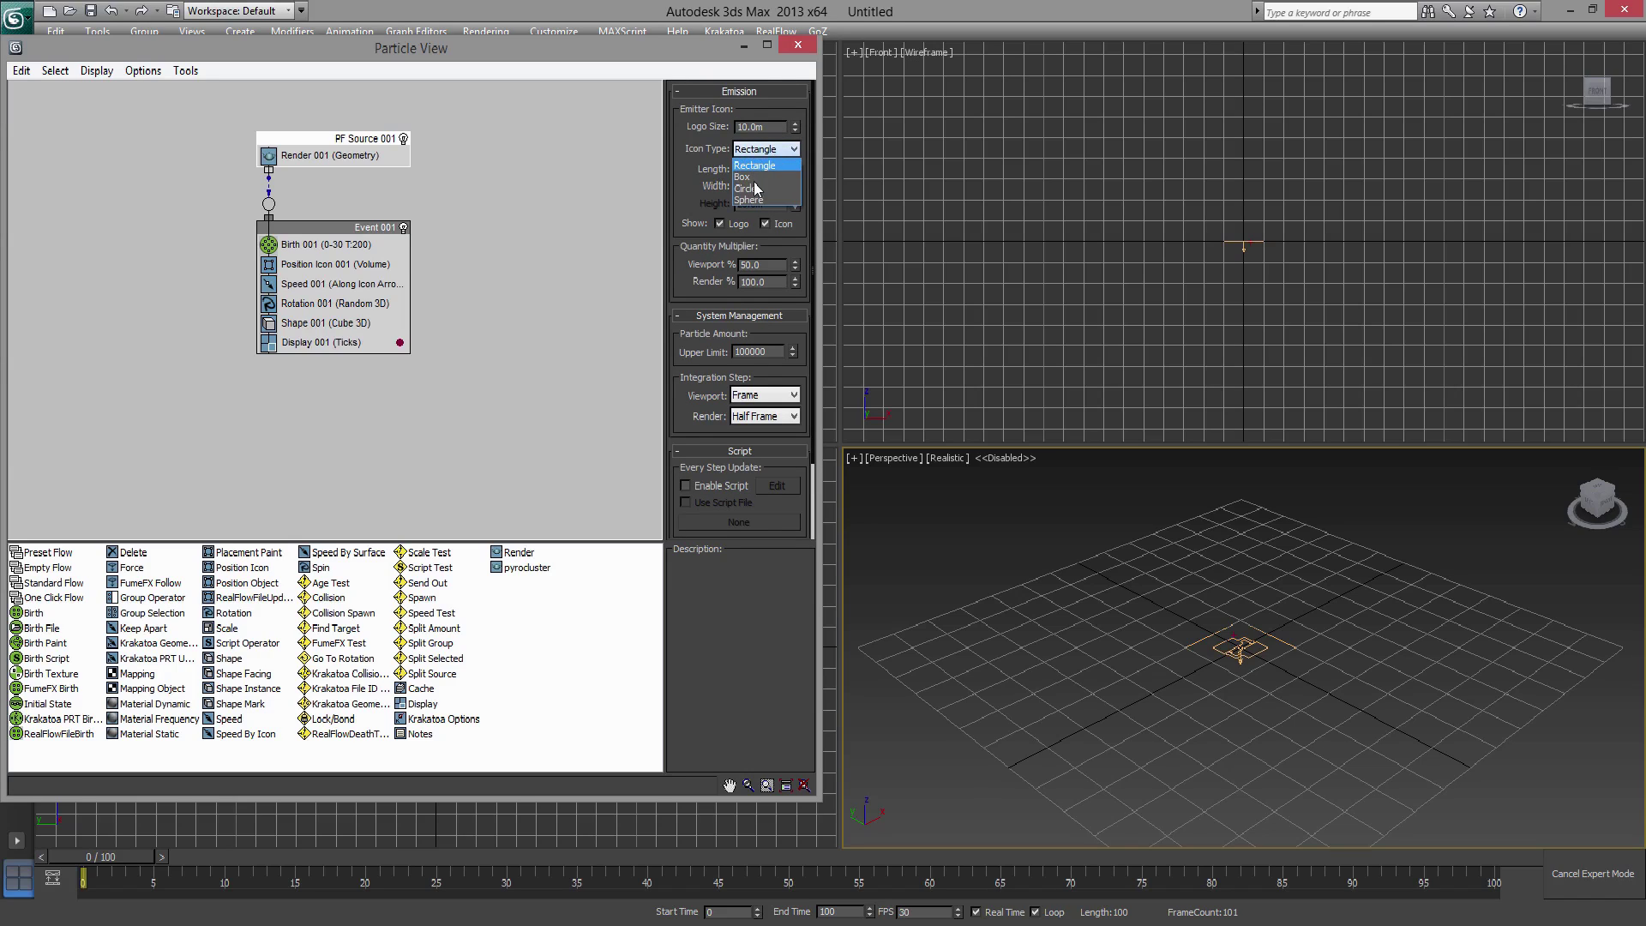
click(760, 200)
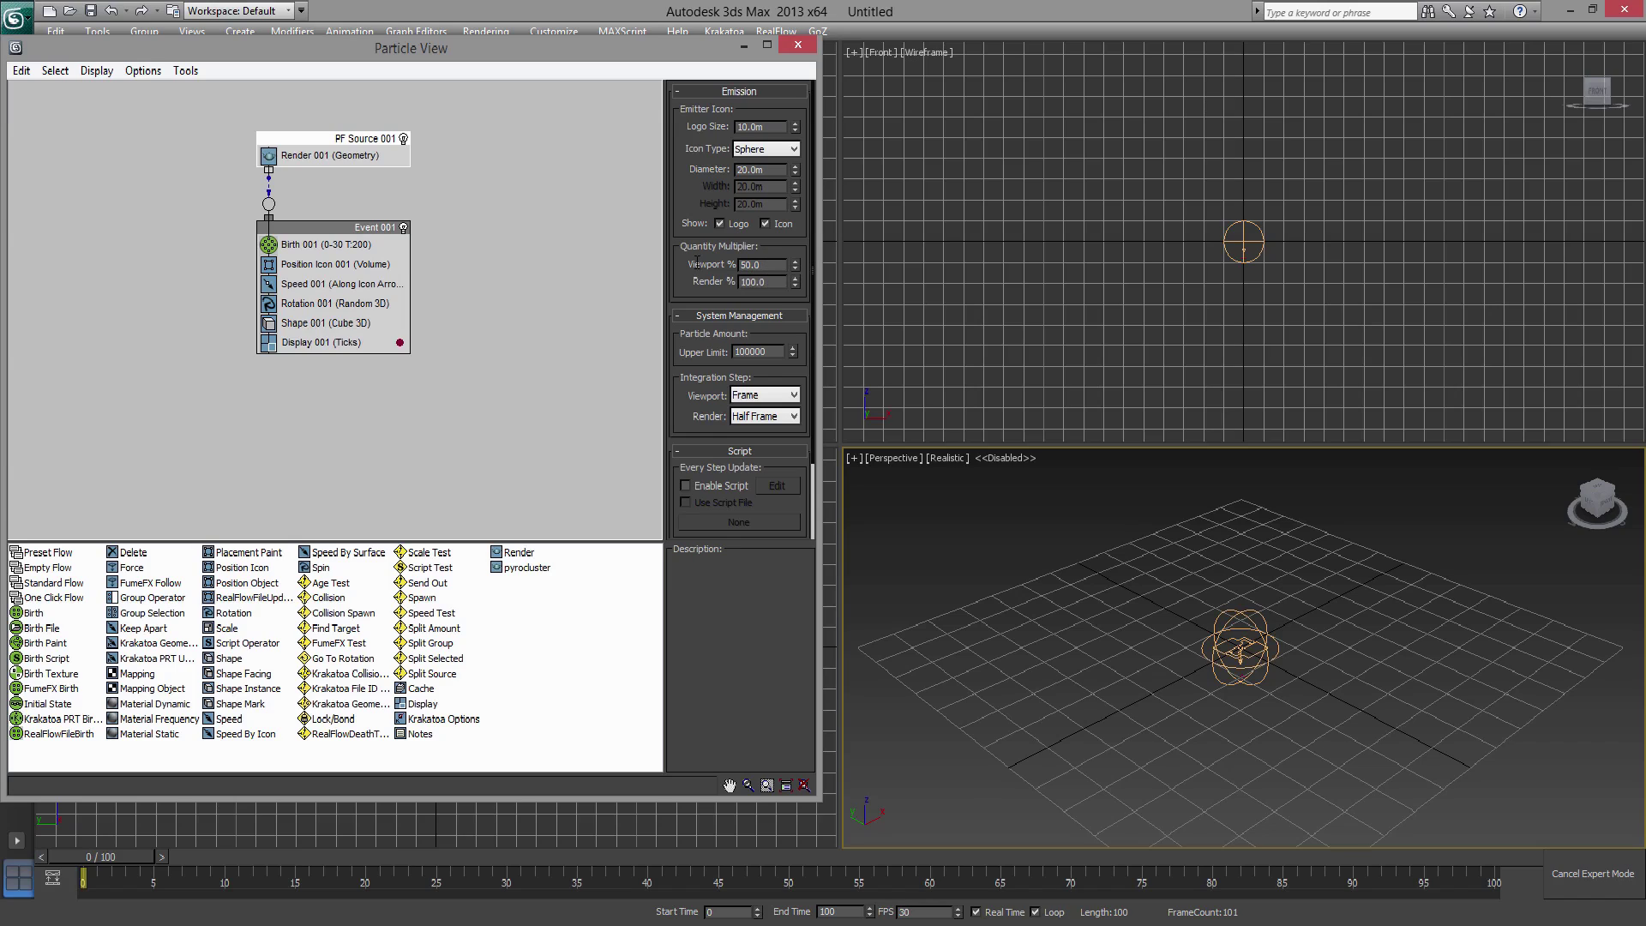
drag(762, 265, 697, 262)
text(10)
click(791, 396)
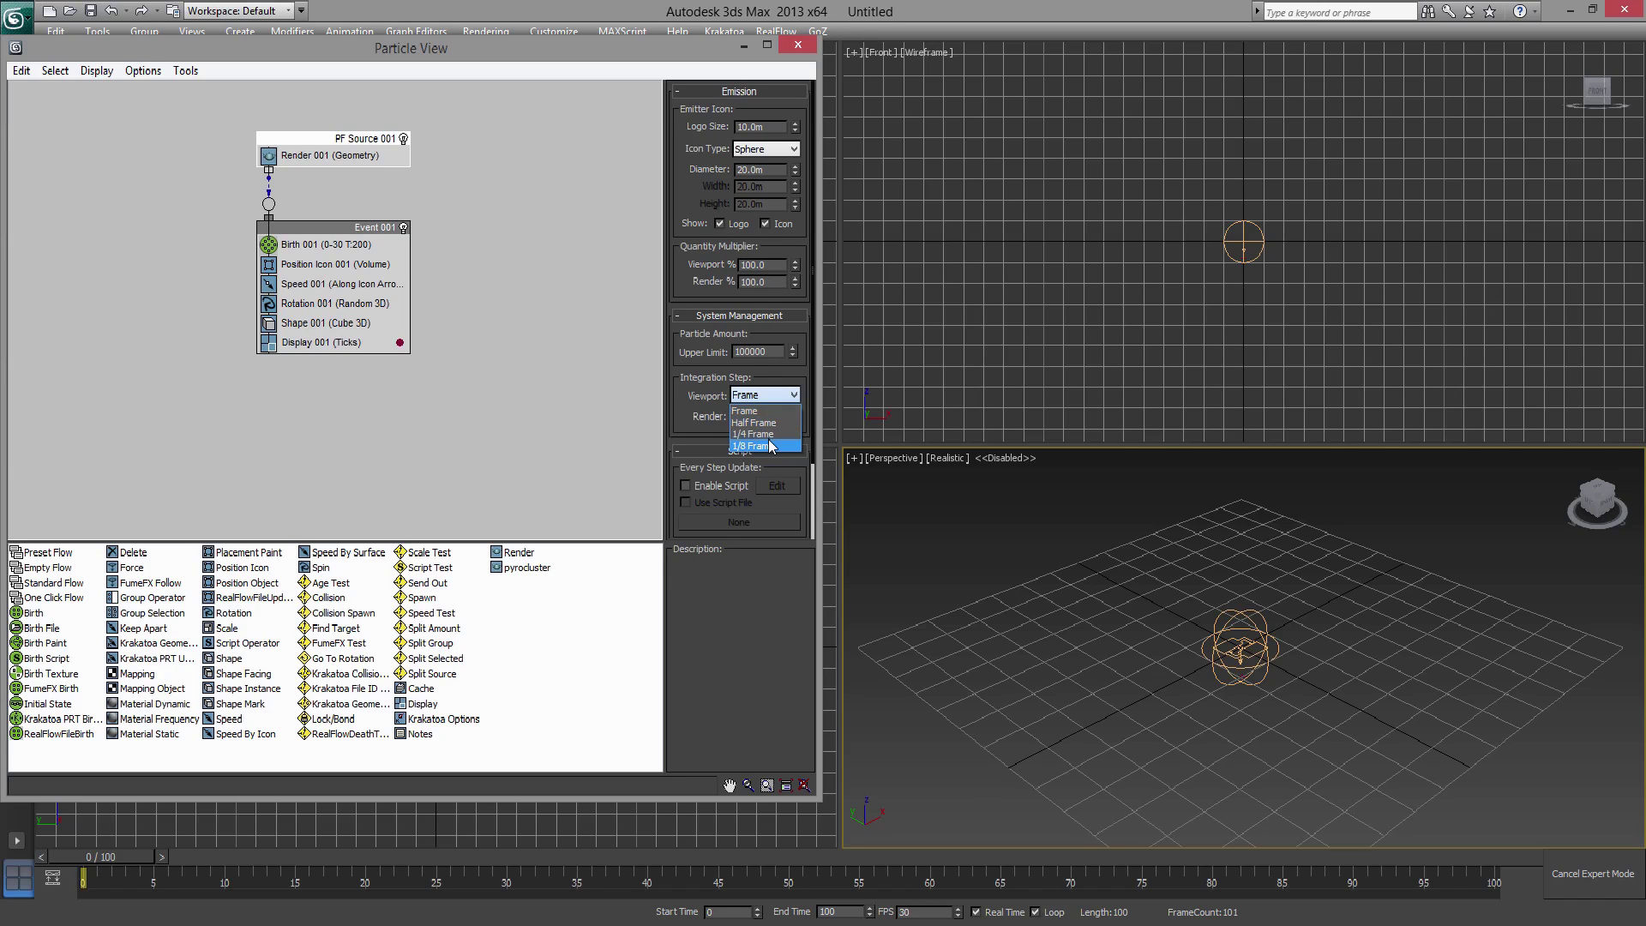
click(774, 423)
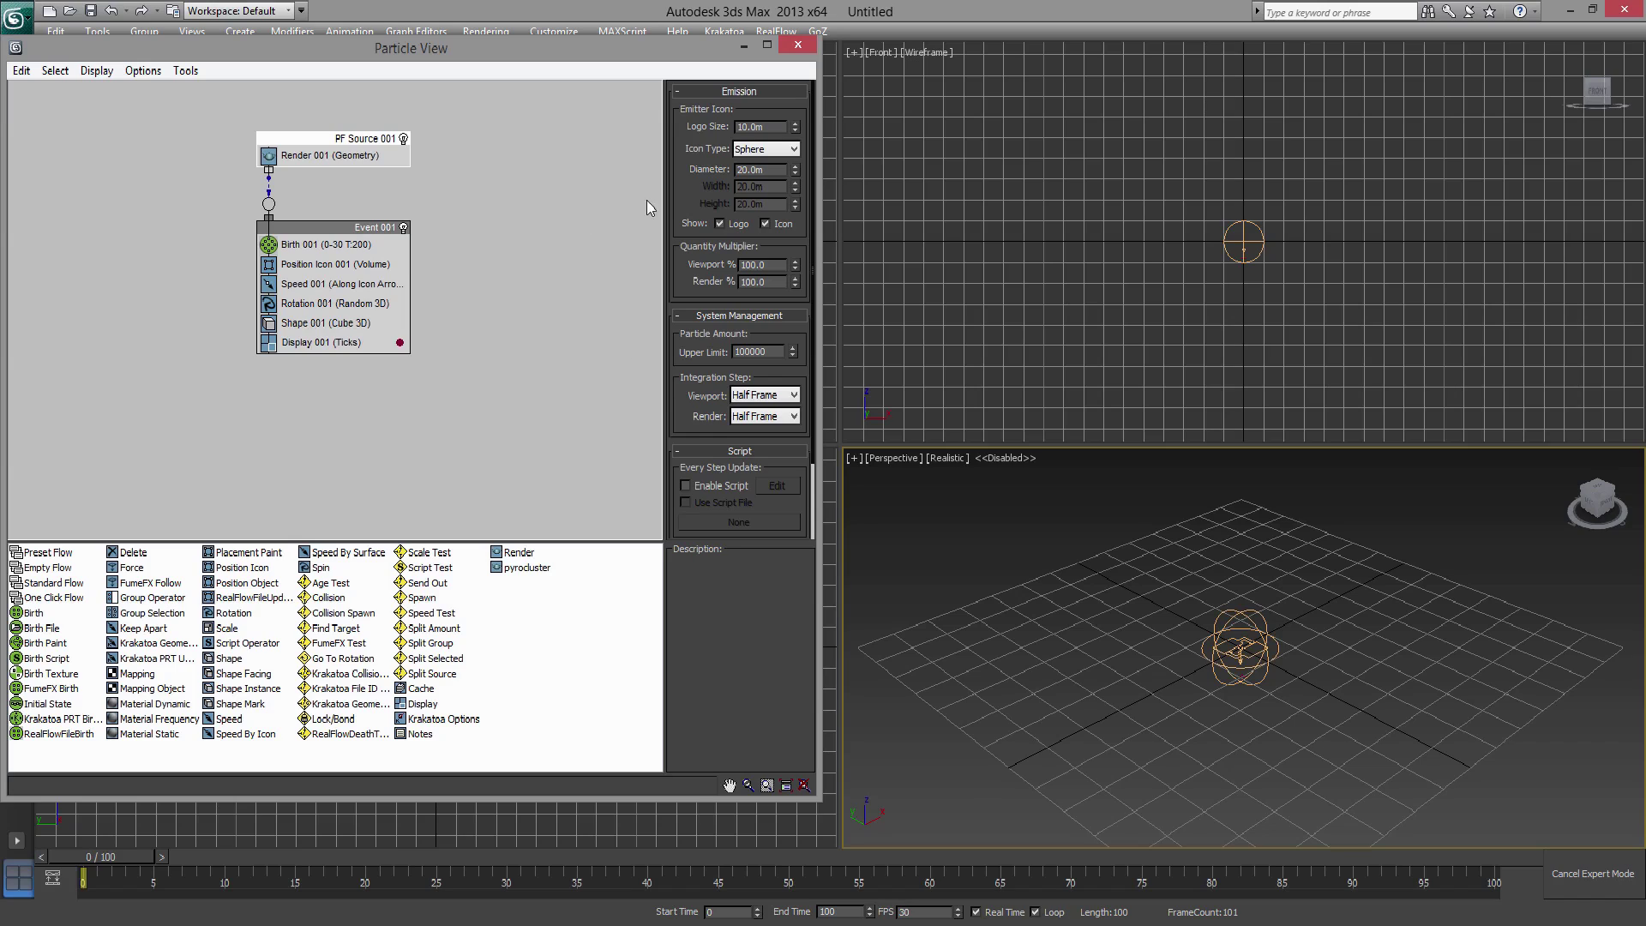
- Set the Birth operator's particle amount to 1000 and check the Position Icon operator's settings
click(341, 248)
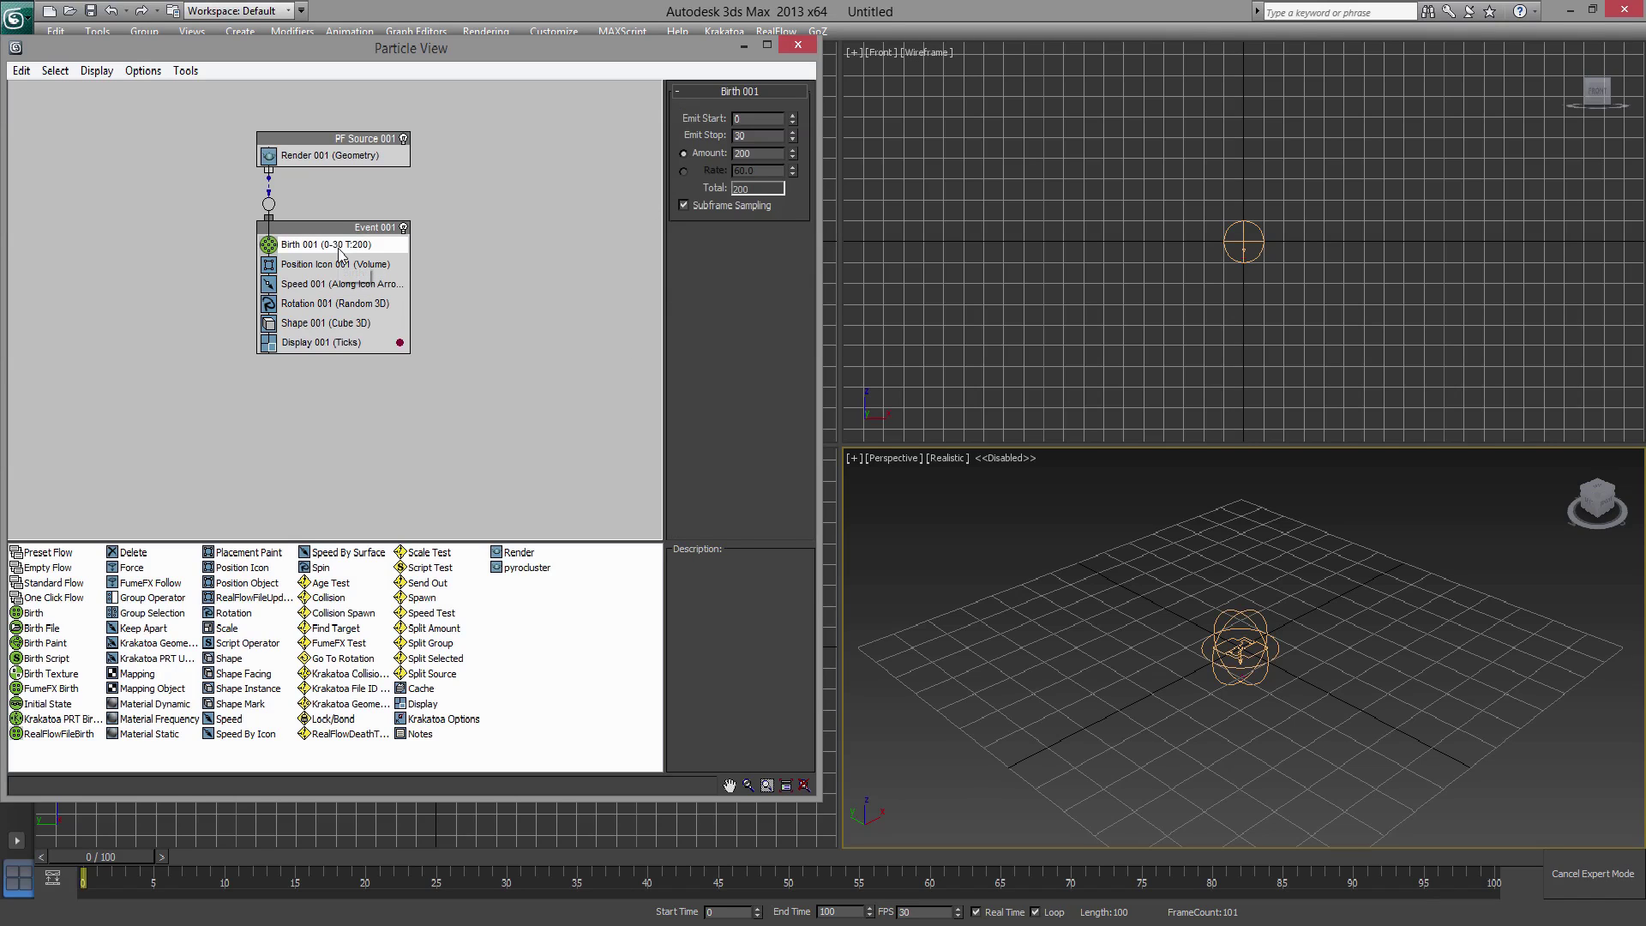
double_click(746, 153)
text(5)
text(1000)
key(Return)
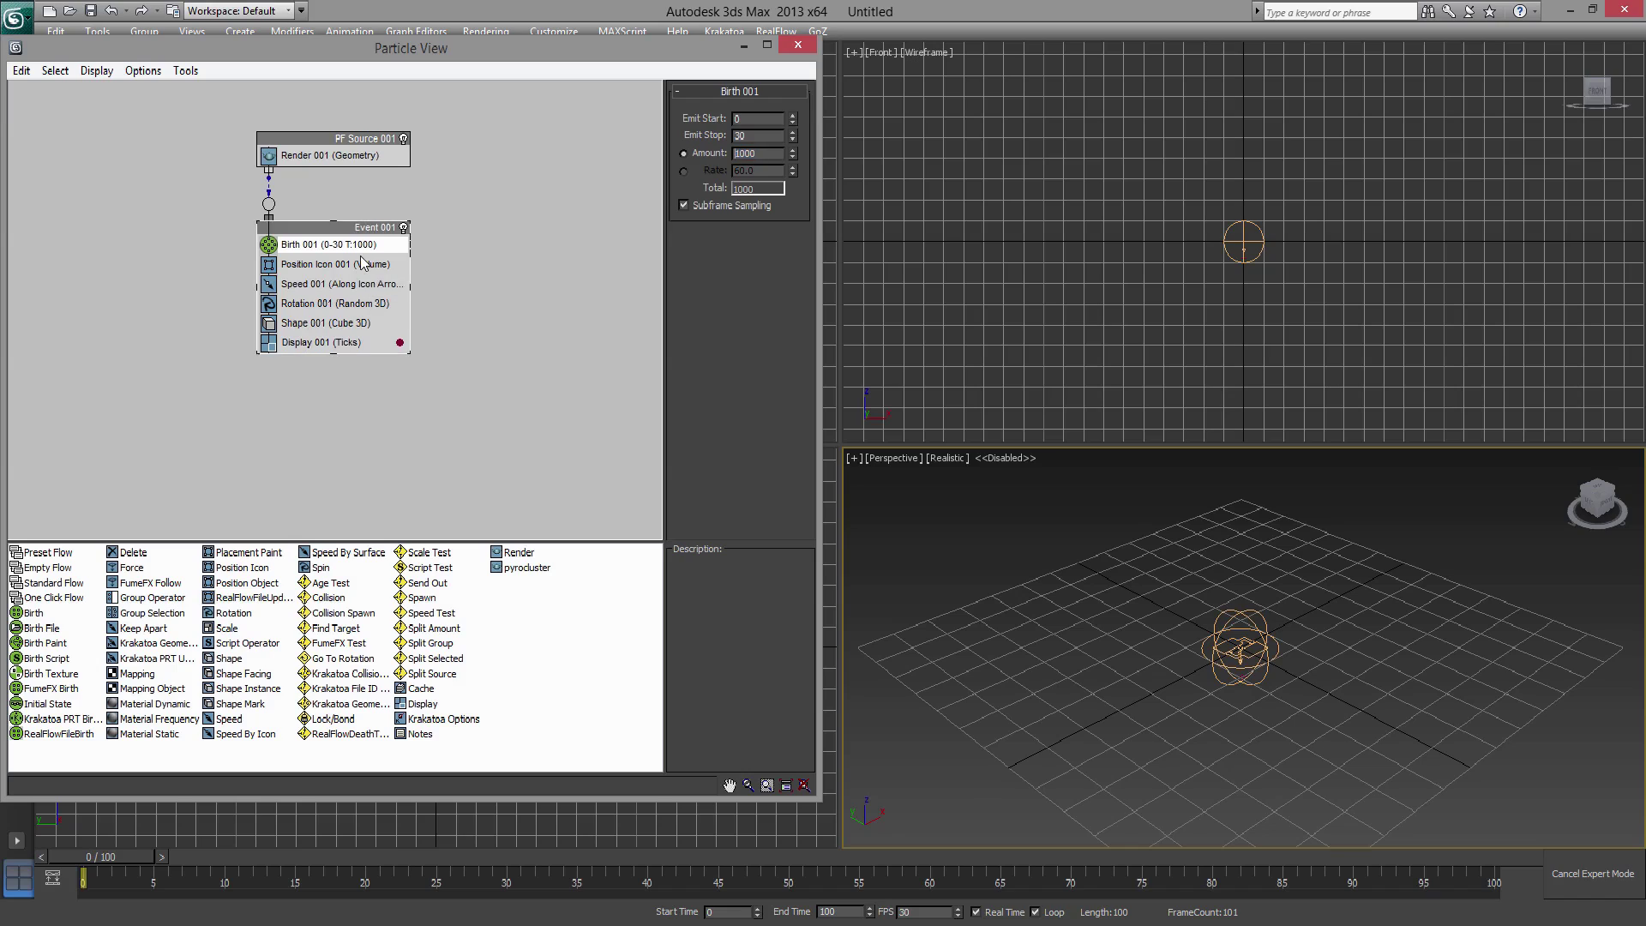
click(358, 264)
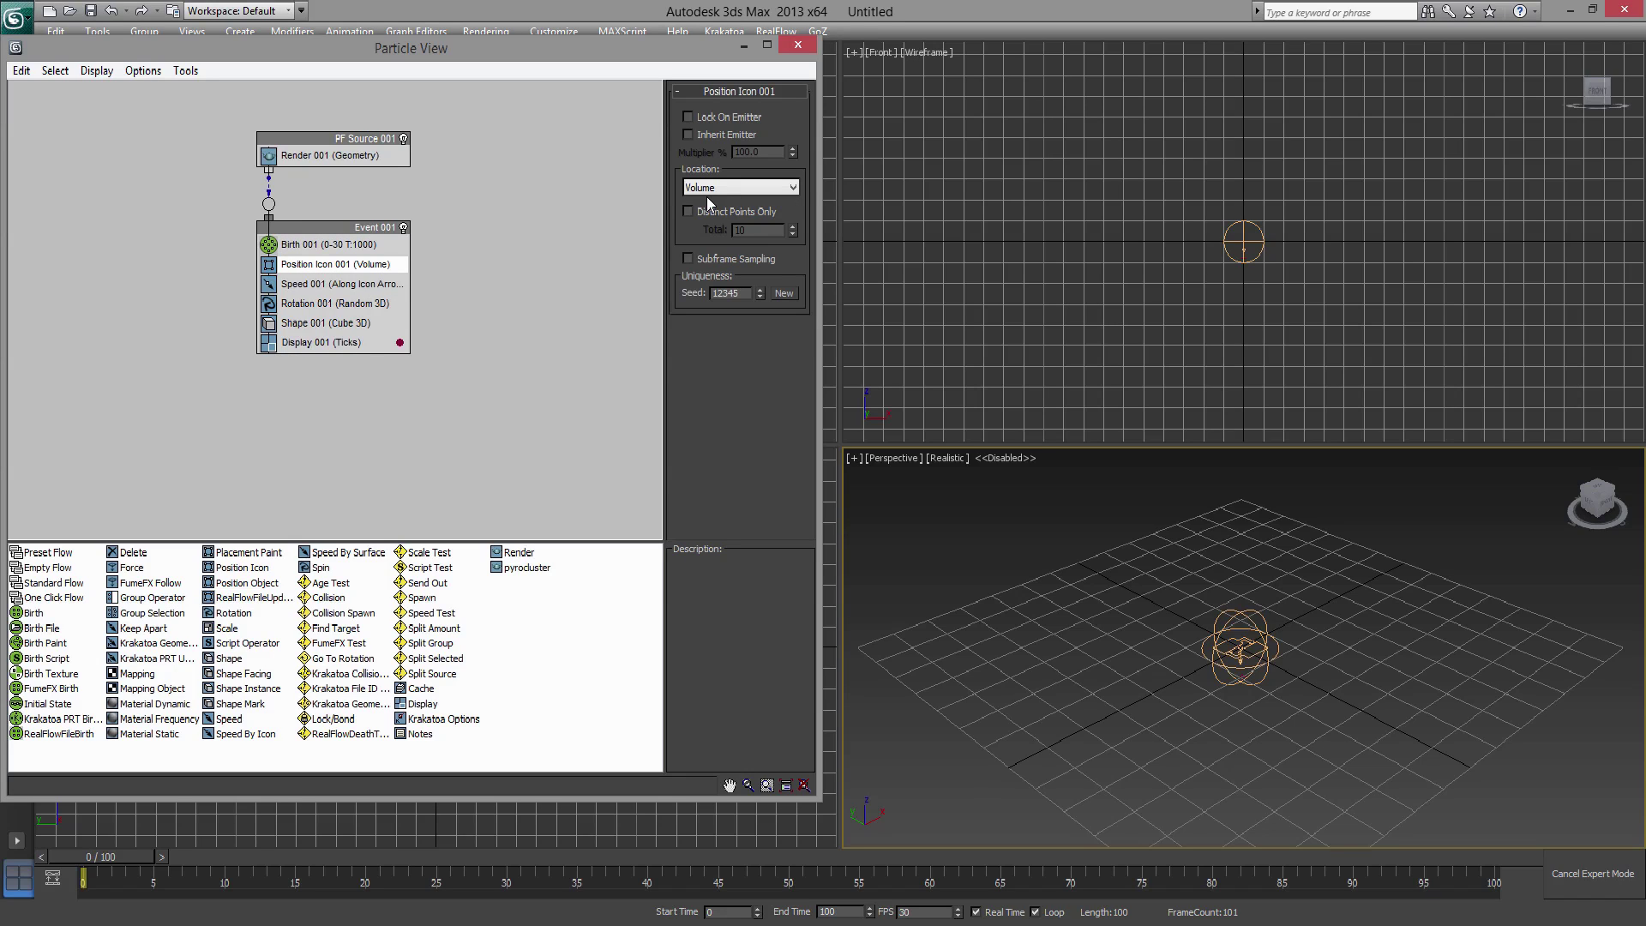
- Rotate the spherical emitter so its direction arrow points horizontally, and maximize the perspective viewport
click(361, 284)
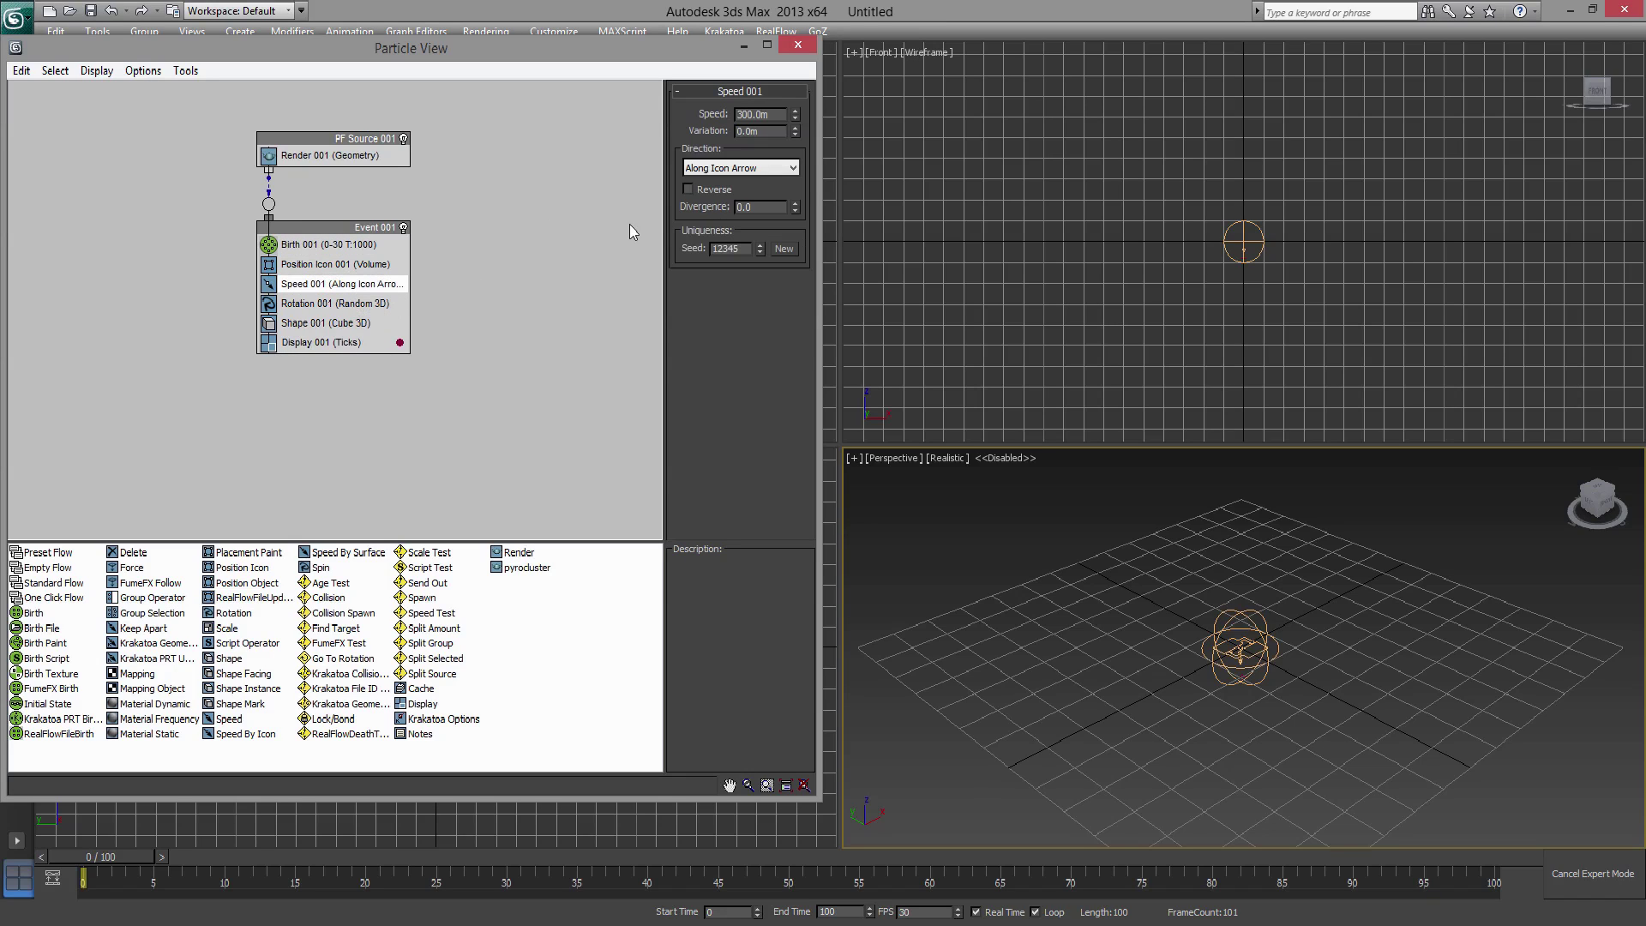
click(1248, 631)
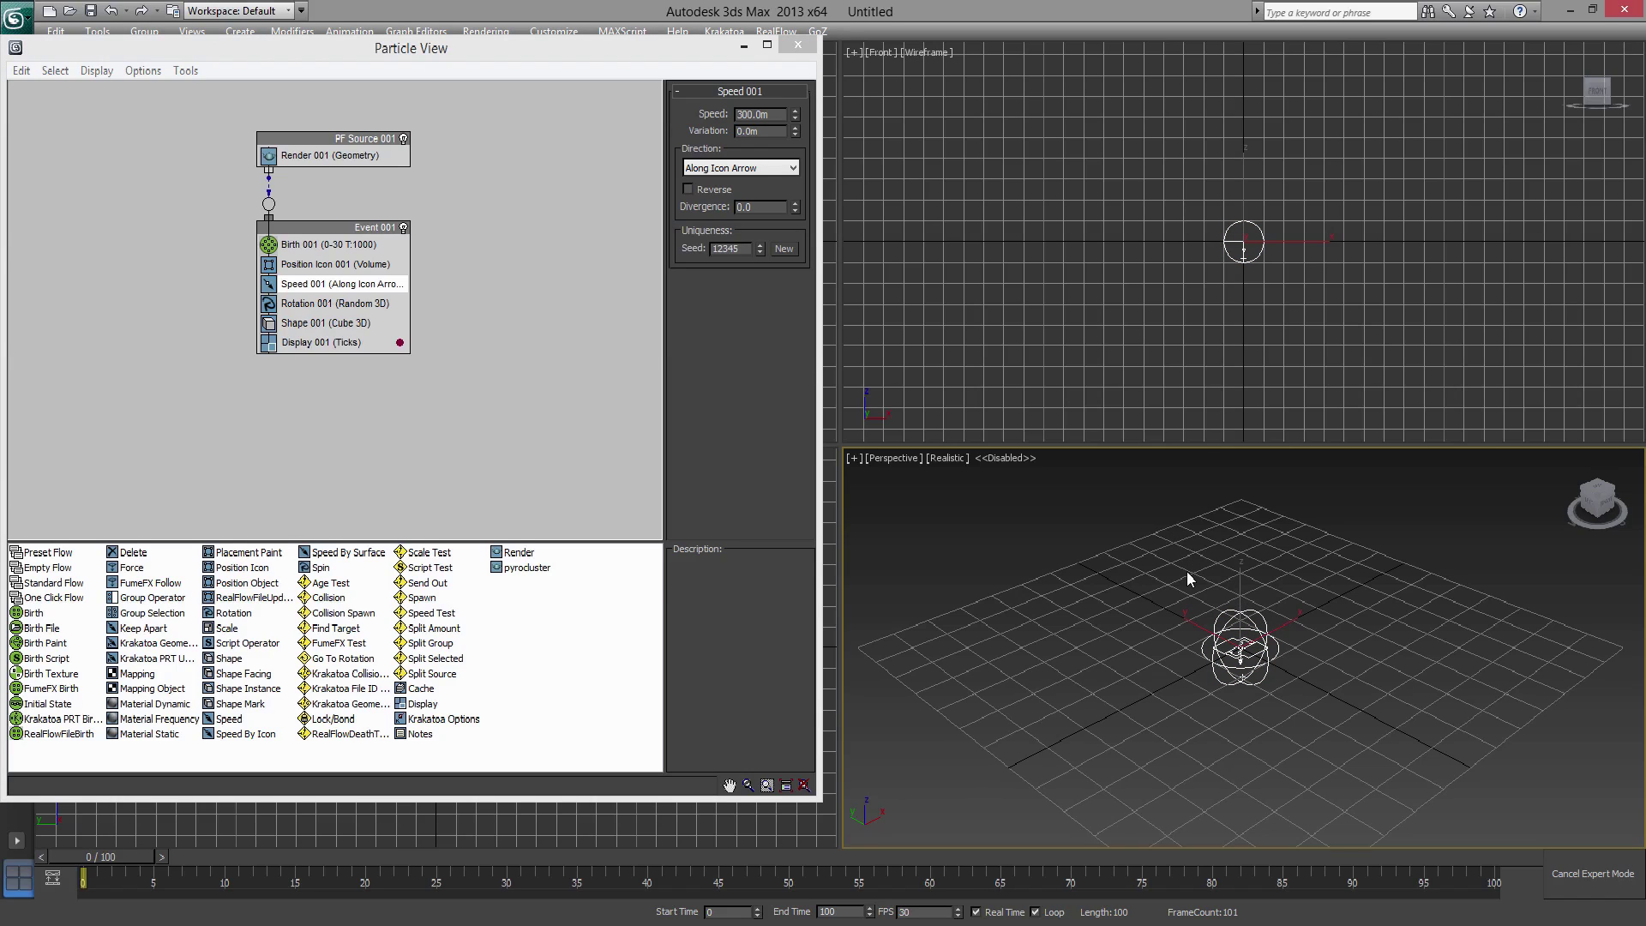
key(e)
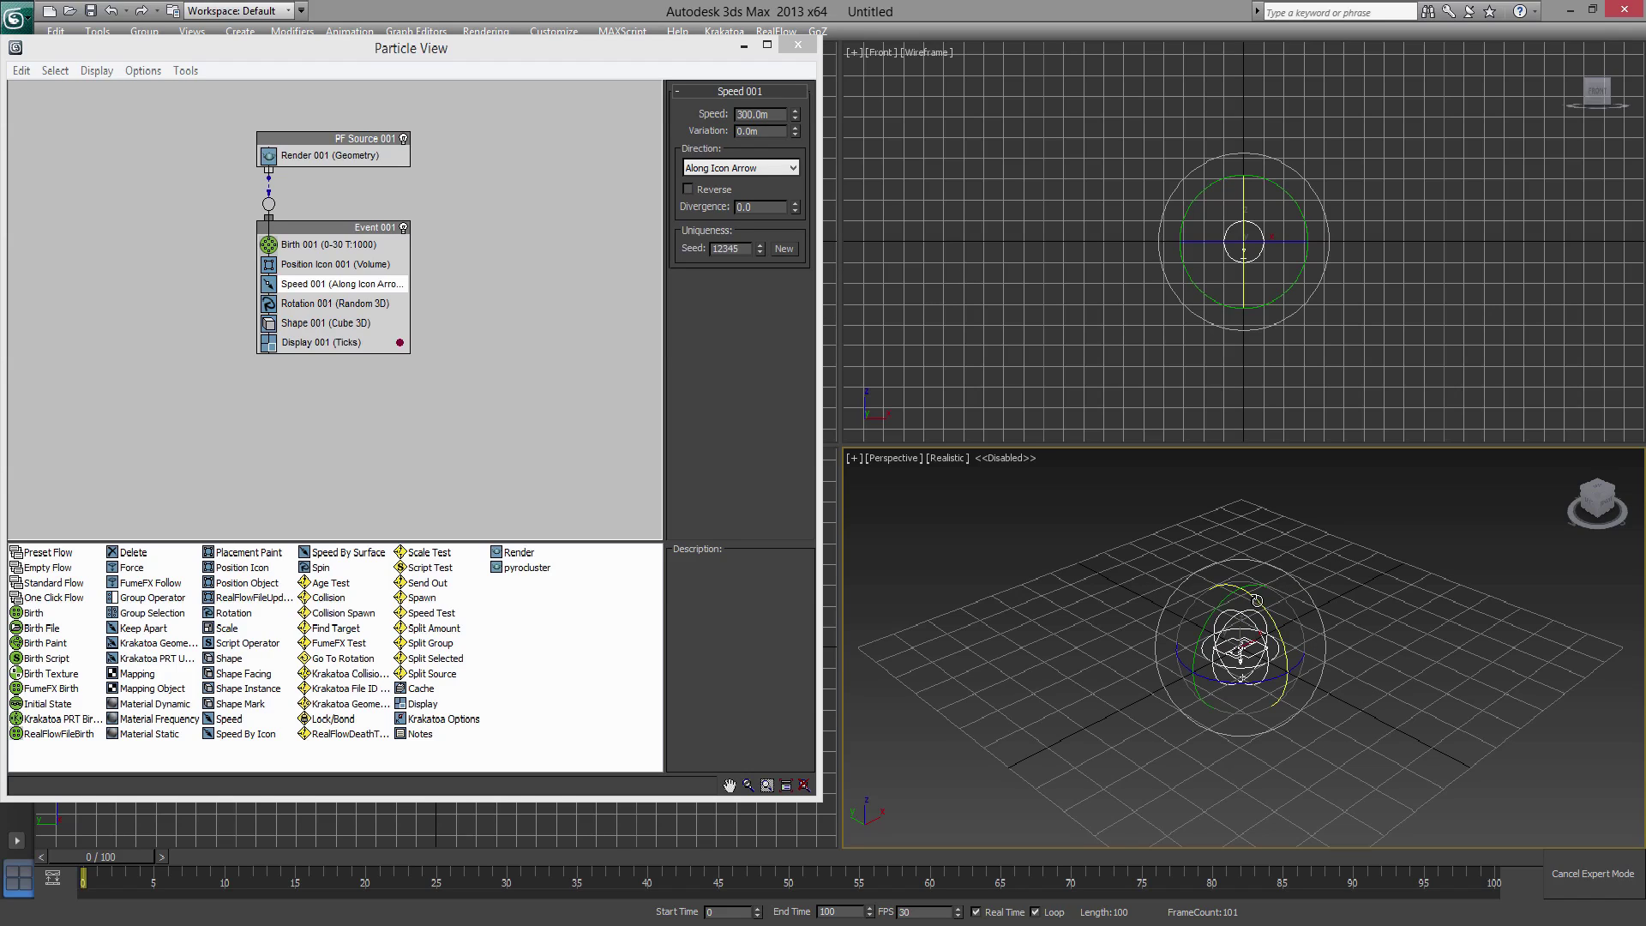
mouse_move(1300, 649)
mouse_down()
mouse_move(1283, 641)
mouse_move(1294, 673)
mouse_up()
mouse_move(1354, 635)
alt+middle_down()
mouse_move(1389, 611)
mouse_move(1344, 624)
alt+middle_up()
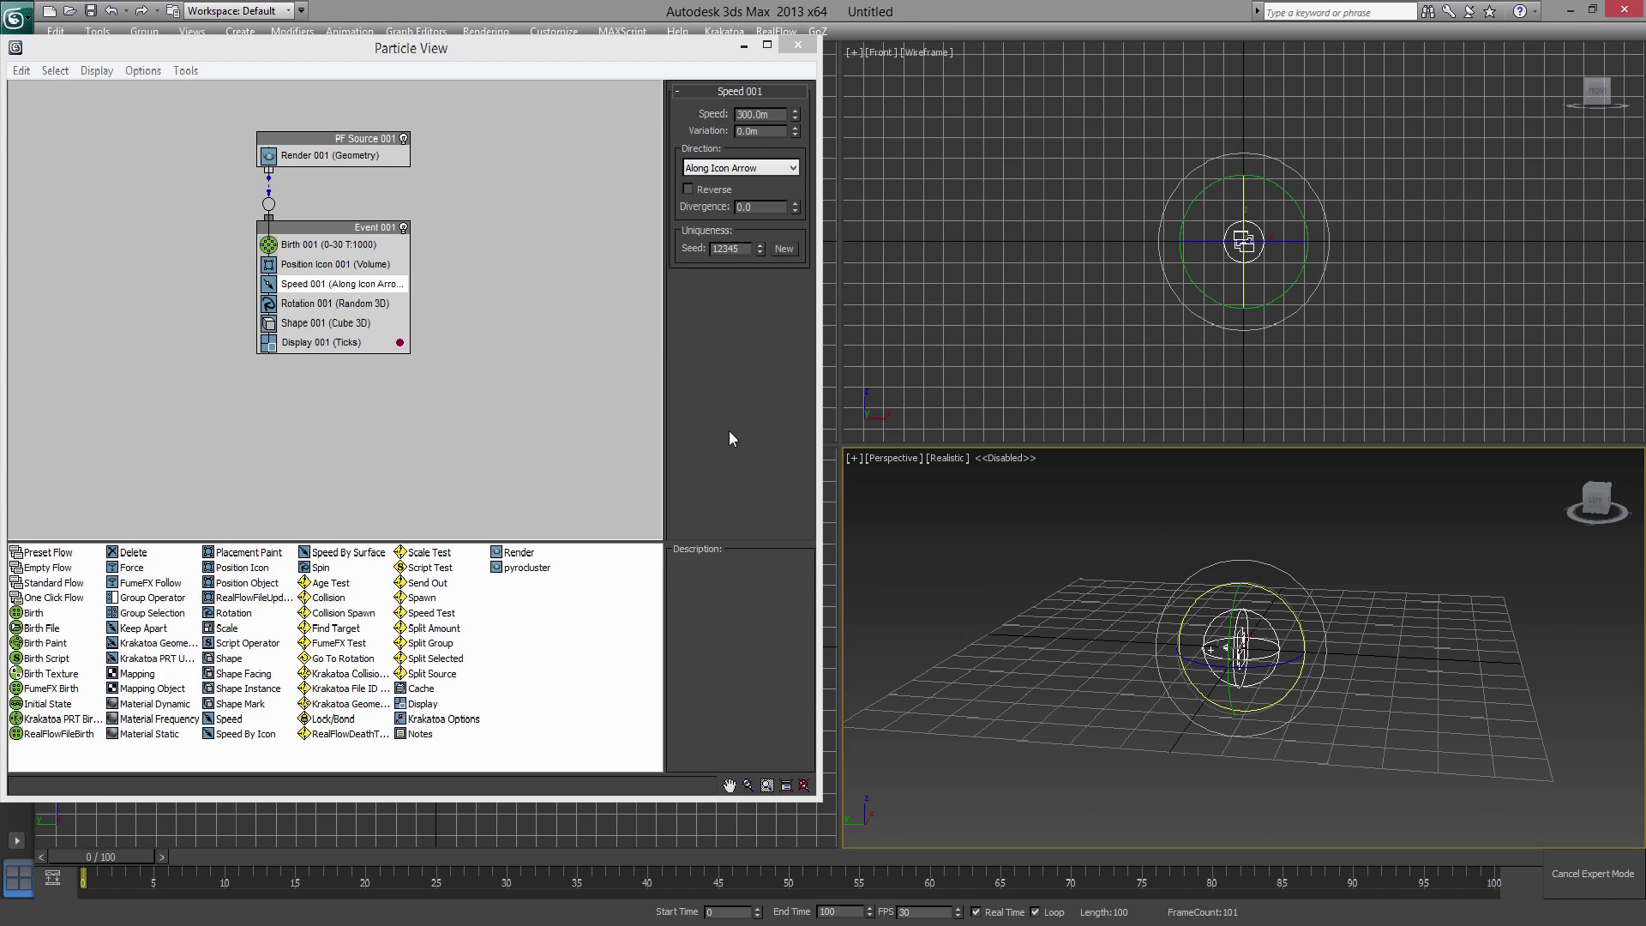
key(alt+w)
middle_drag(1049, 398, 1187, 404)
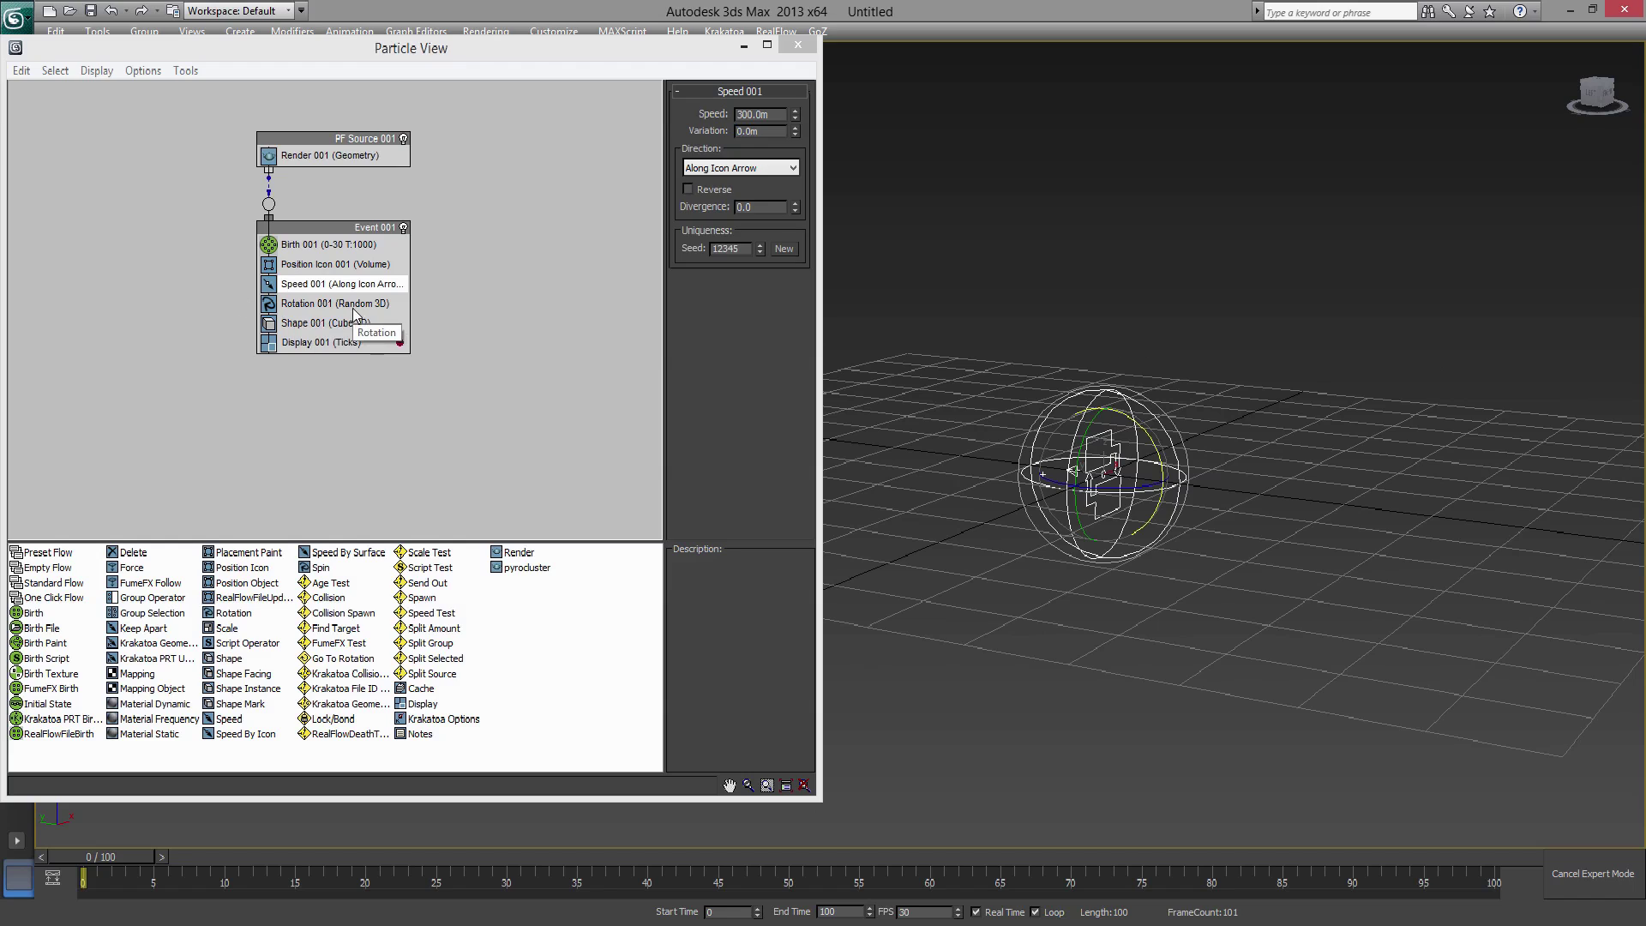
- Delete the Rotation and Shape operators from the particle event
click(403, 303)
right_click(350, 305)
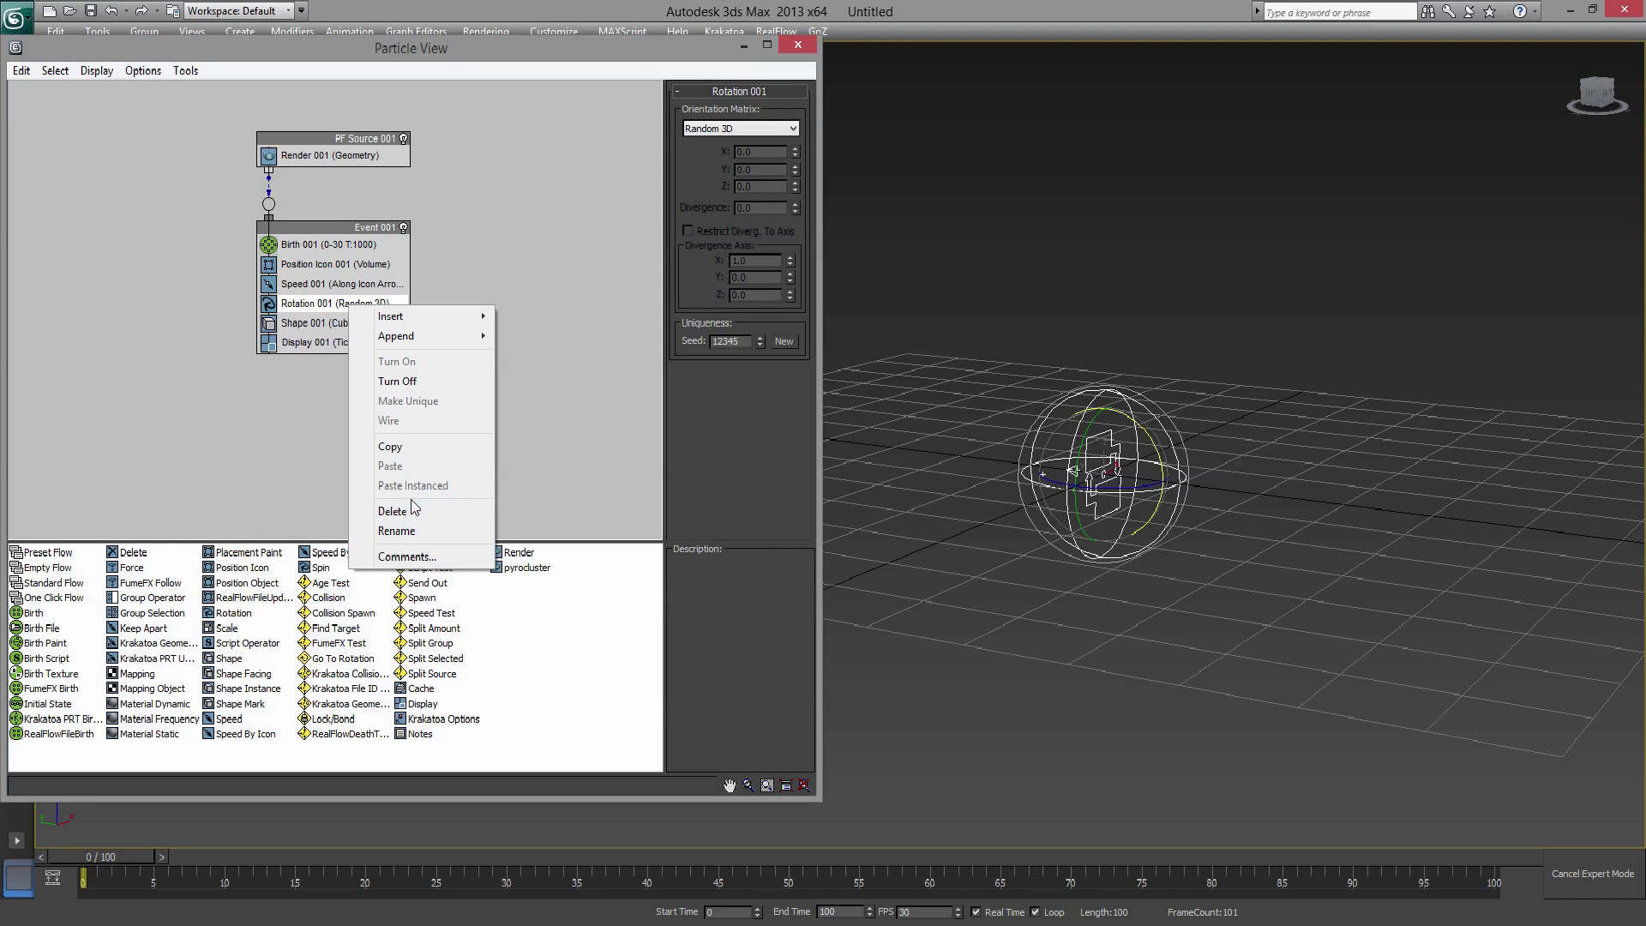
click(415, 511)
right_click(343, 304)
click(394, 442)
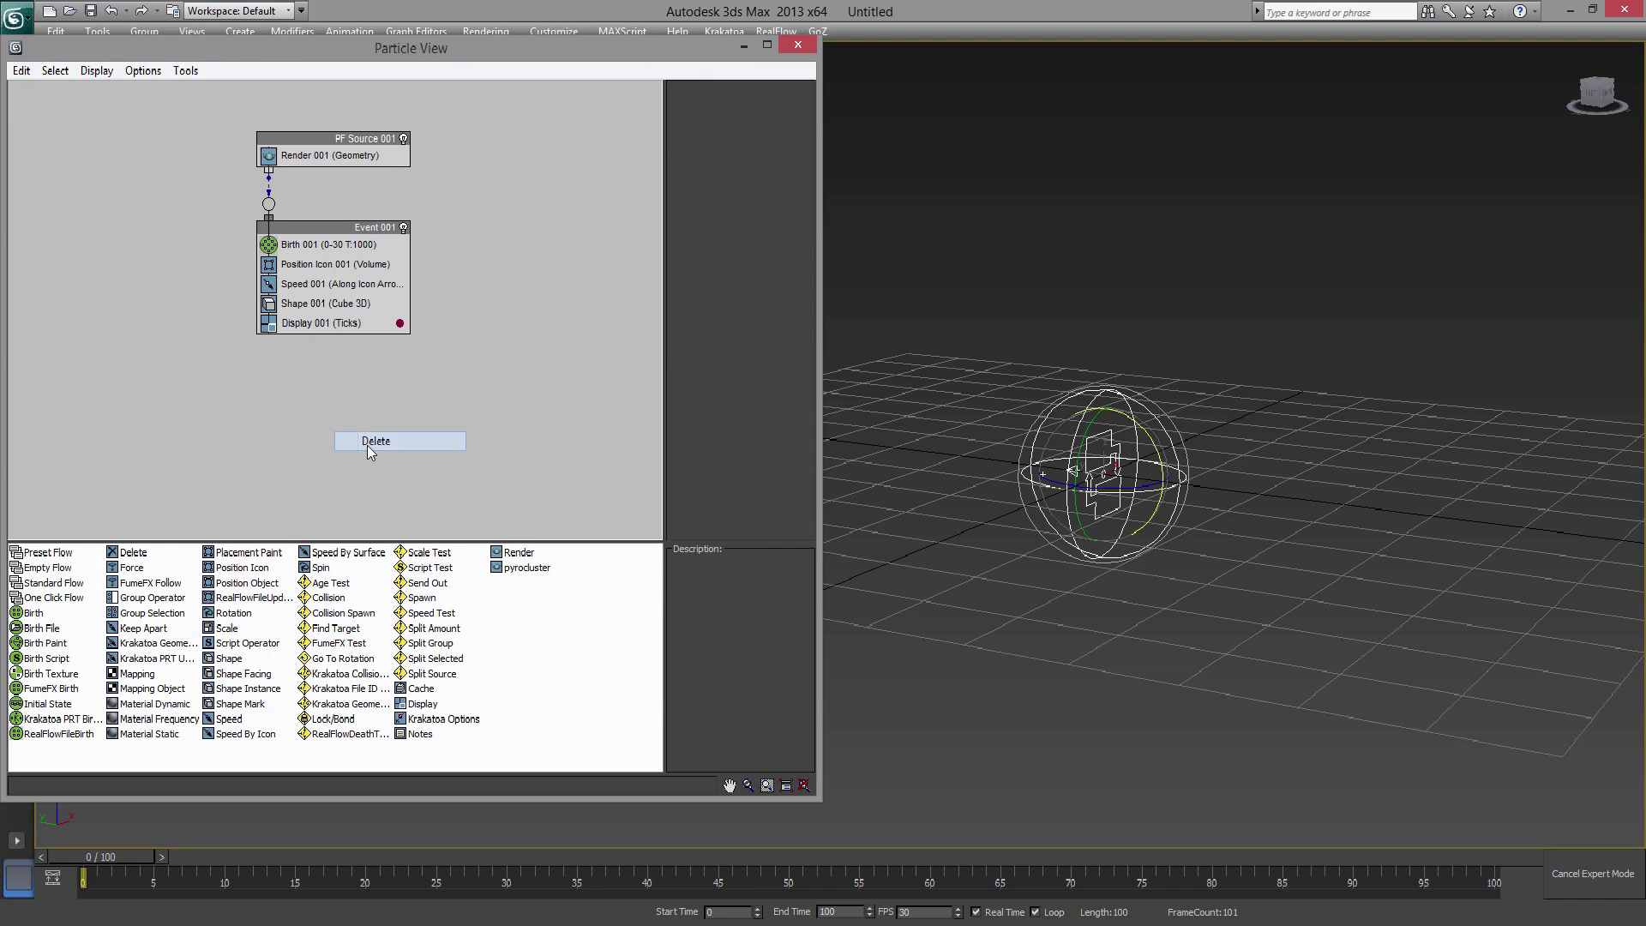
- Set the Speed operator to a speed of 50 m, a variation of 20 m and a divergence of 10
click(343, 284)
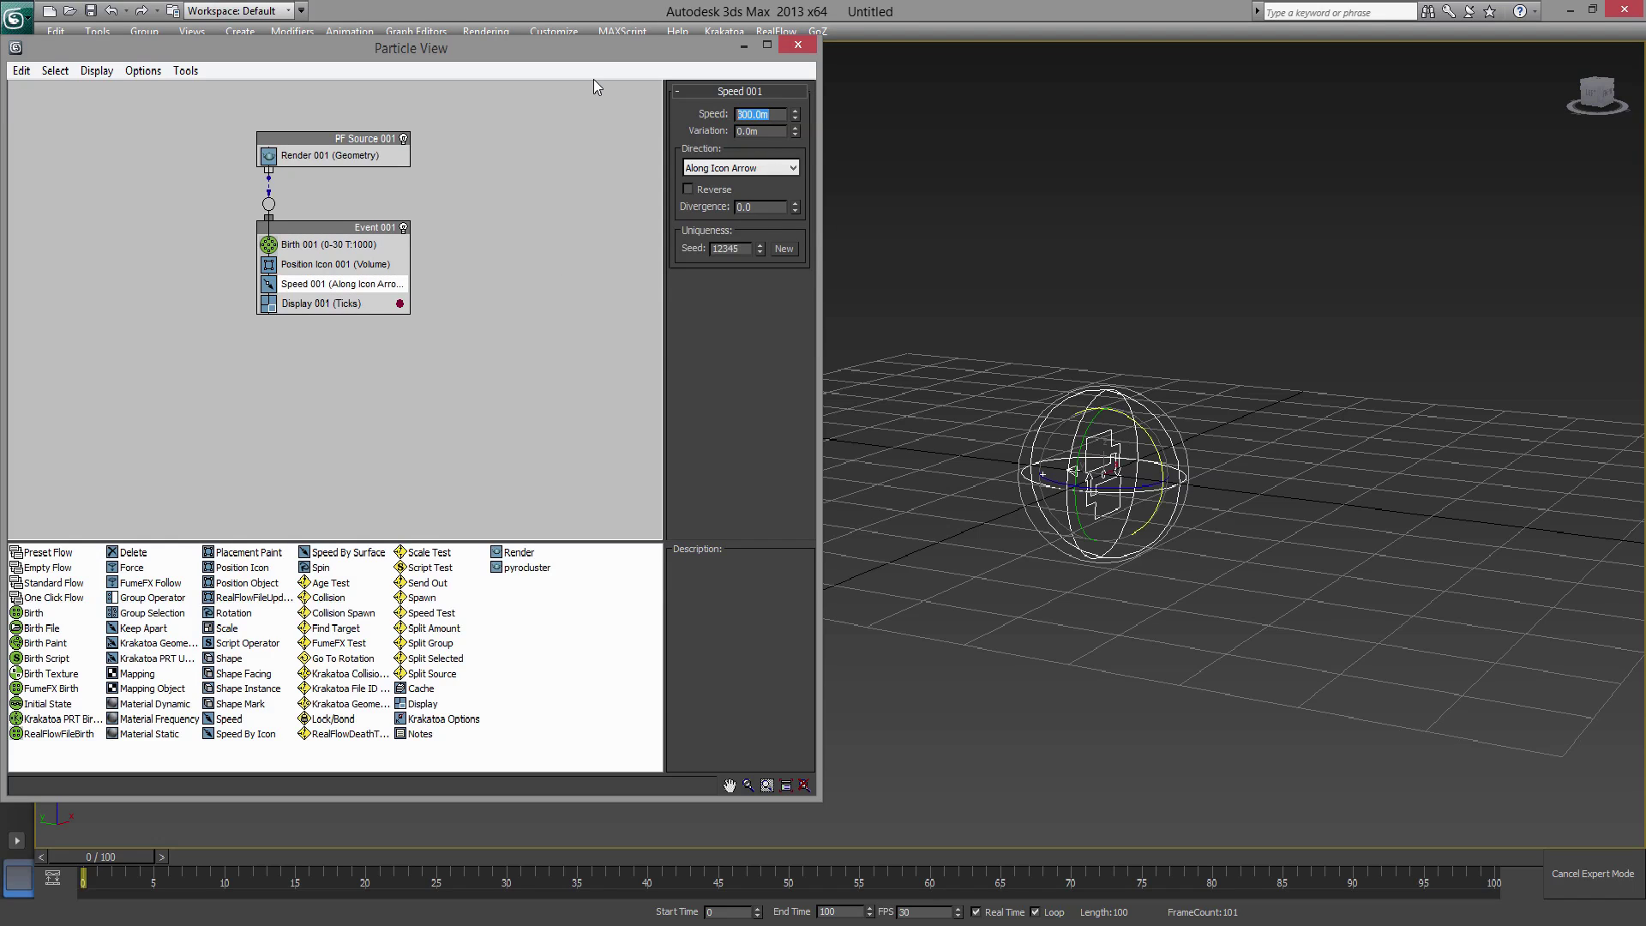
text(50)
key(Tab)
text(20)
key(Return)
text(10)
key(Return)
- Append a Delete operator to the event and place it between the Speed and Display operators
right_click(323, 301)
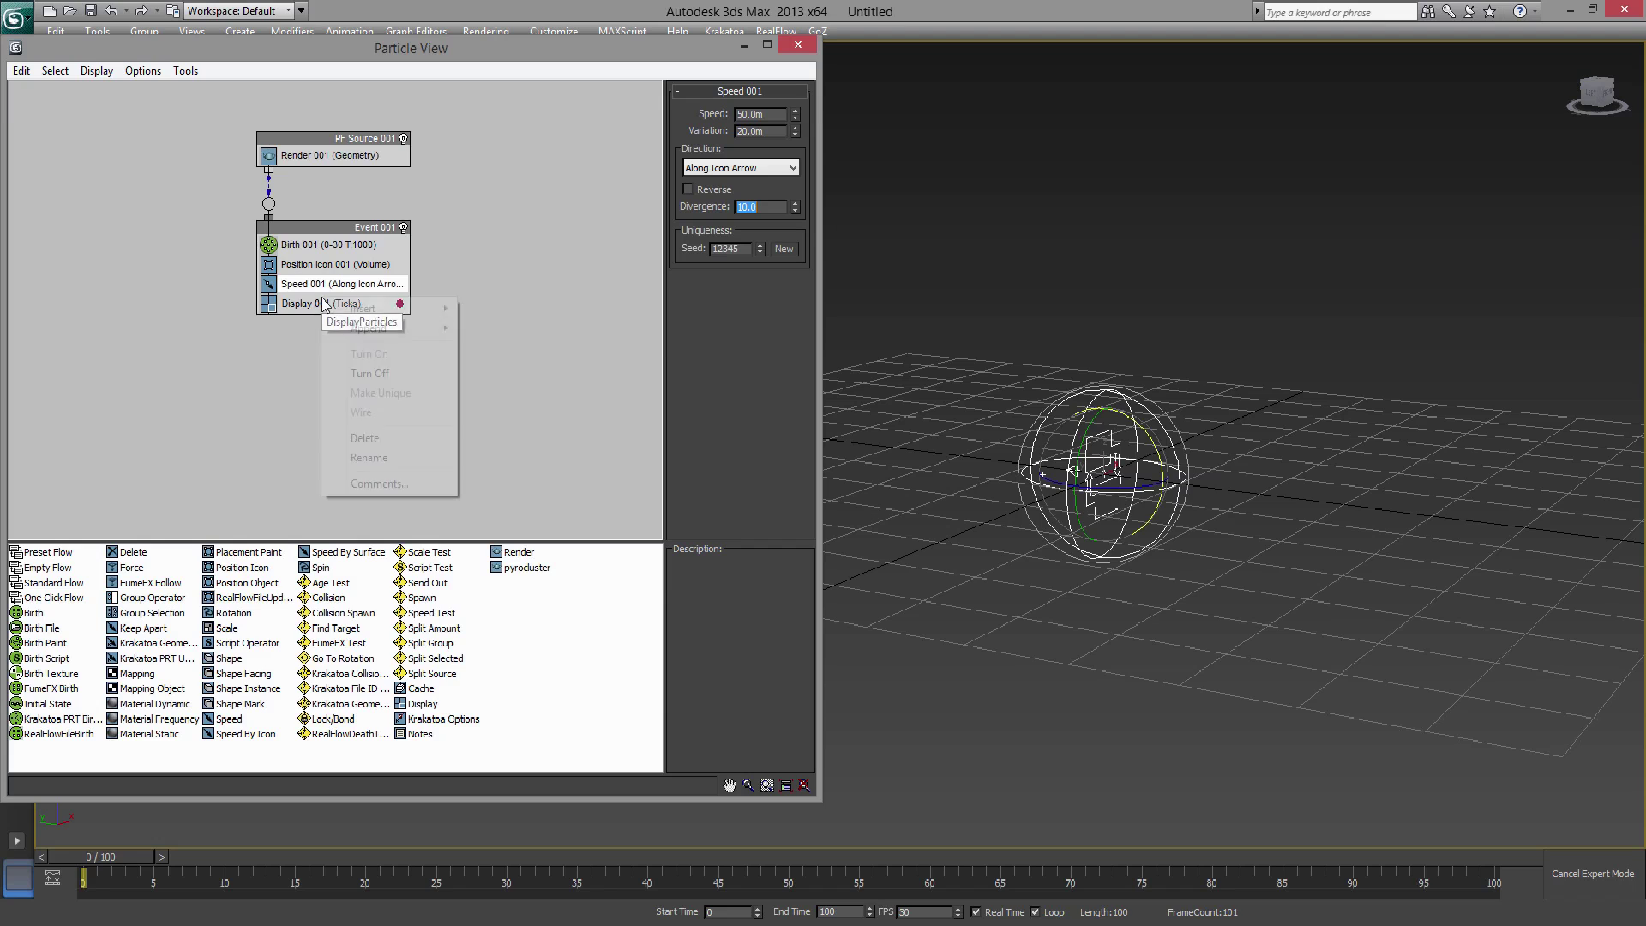
mouse_move(383, 330)
mouse_move(246, 331)
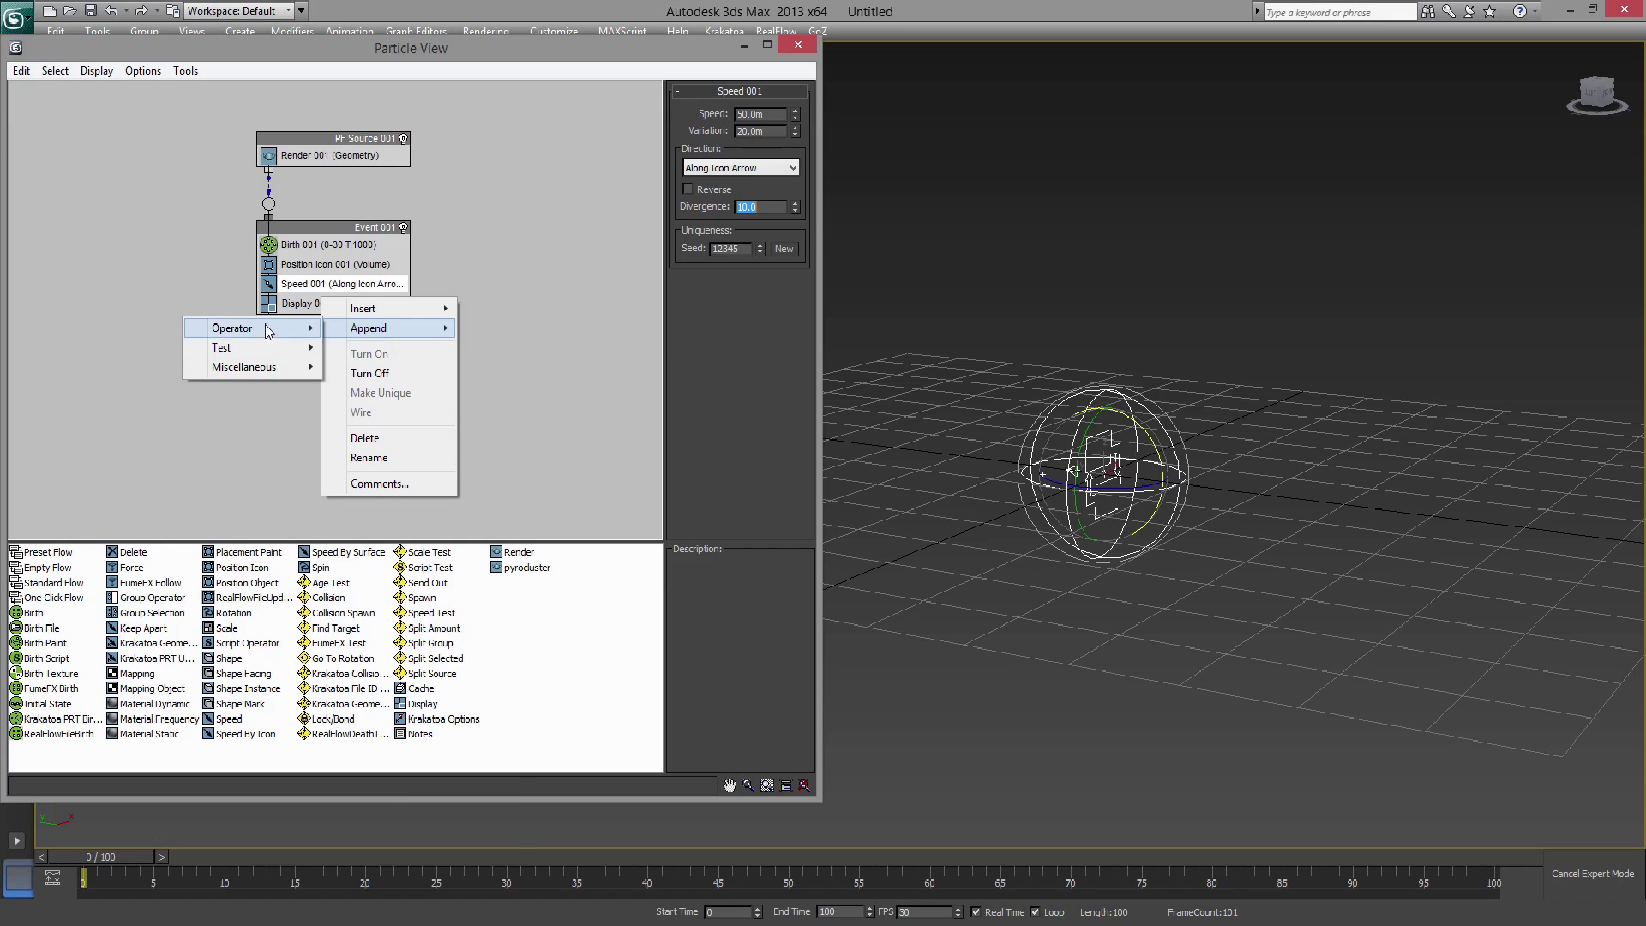
click(334, 326)
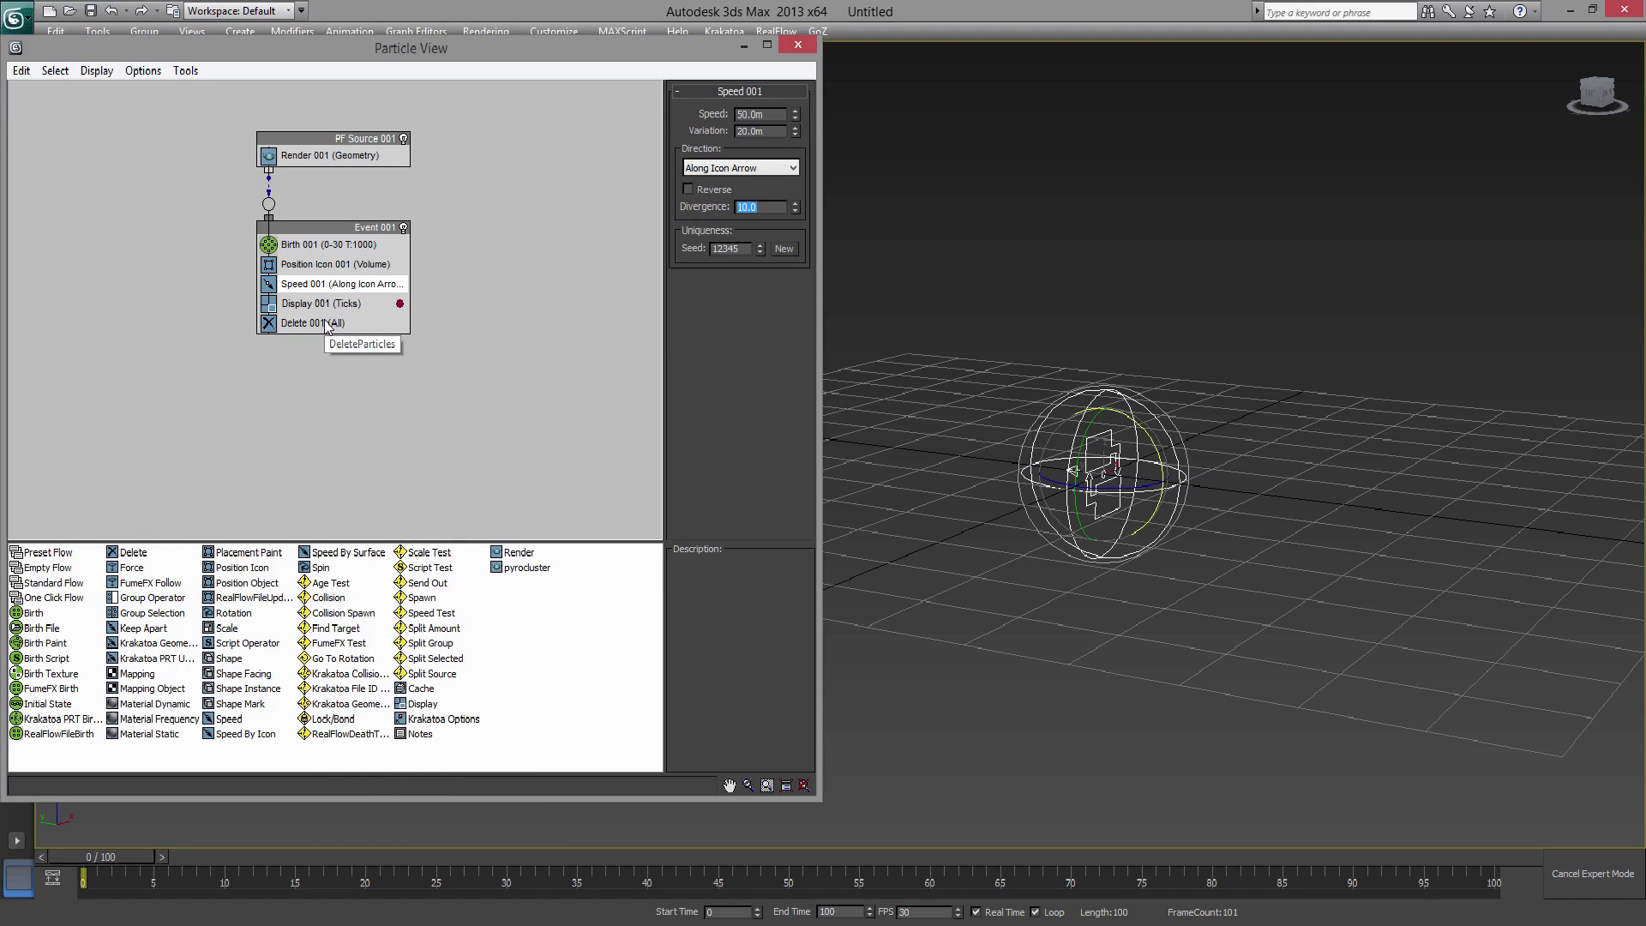
drag(333, 319, 339, 293)
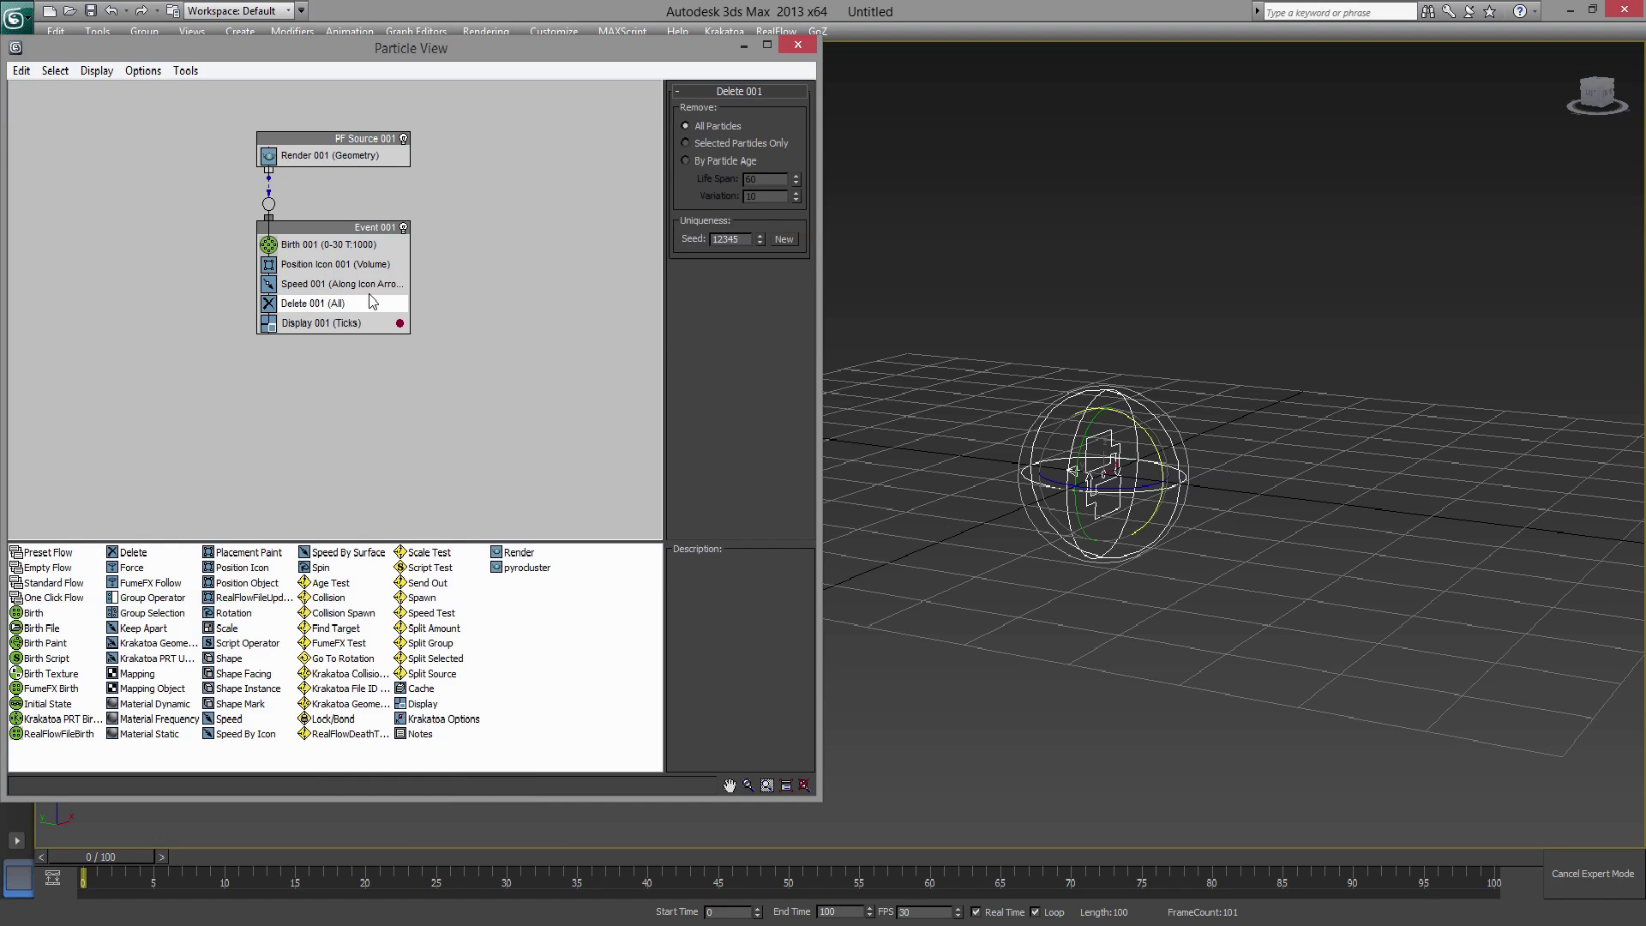
- Make the Delete operator remove particles by particle age, with a life span of 10 and a variation of 5
click(686, 161)
key(Tab)
text(20)
key(BackSpace)
key(BackSpace)
text(10)
key(Tab)
text(5)
key(Return)
- Scrub to frame 34 and inspect the emitted particle stream from different angles
drag(126, 857, 602, 847)
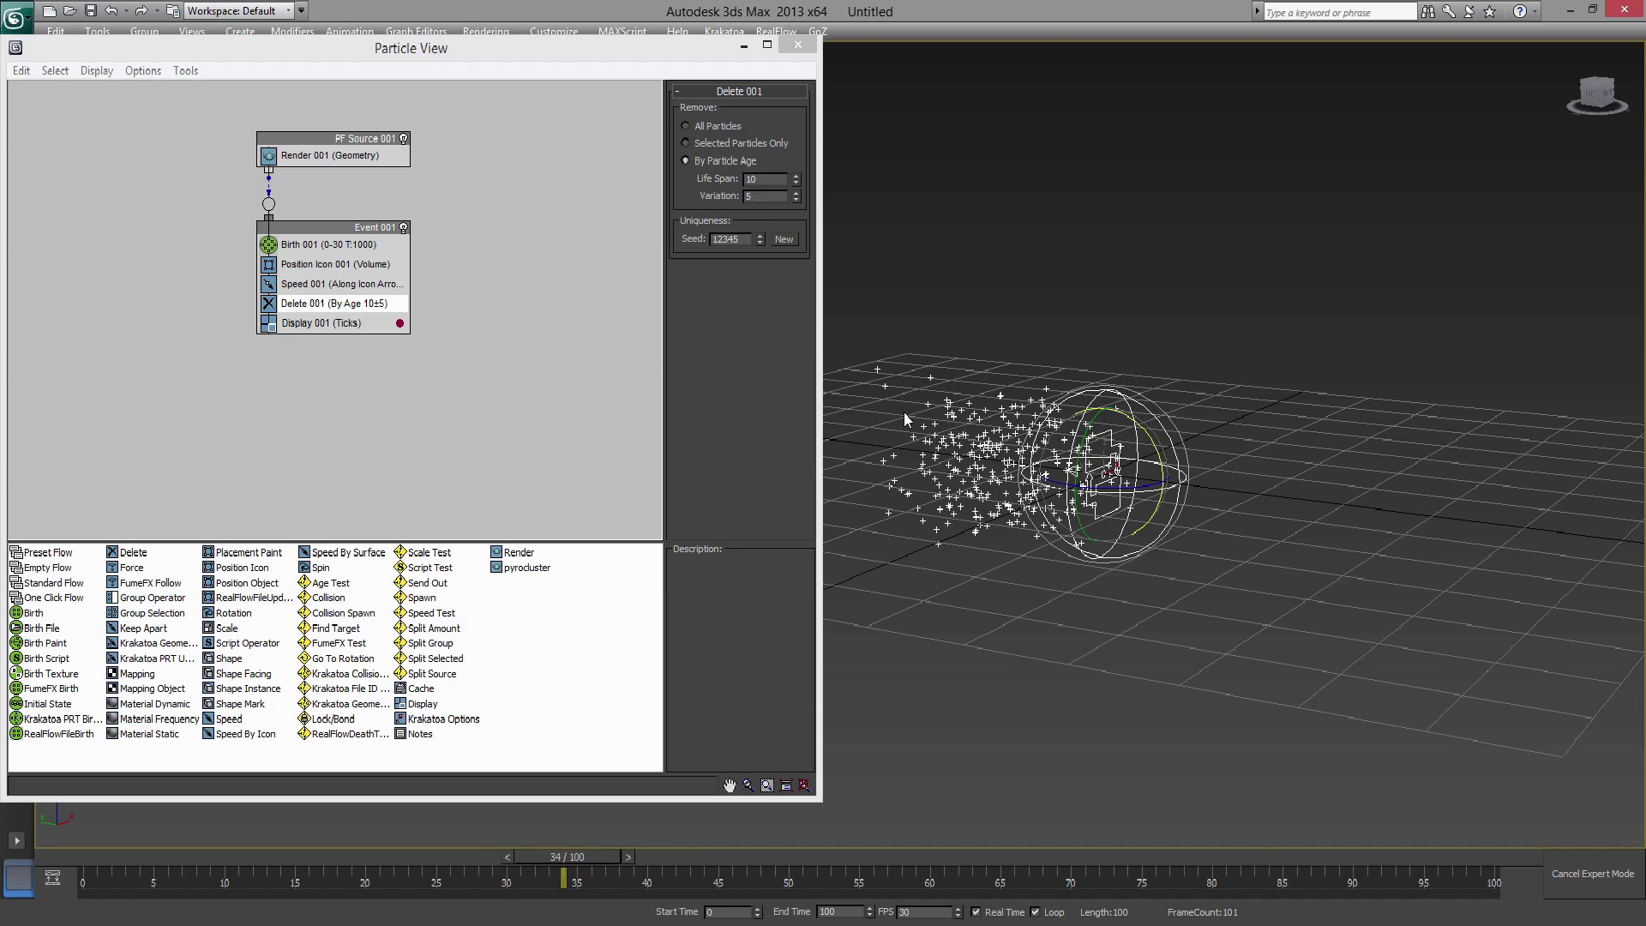
alt+middle_drag(1337, 434, 1241, 519)
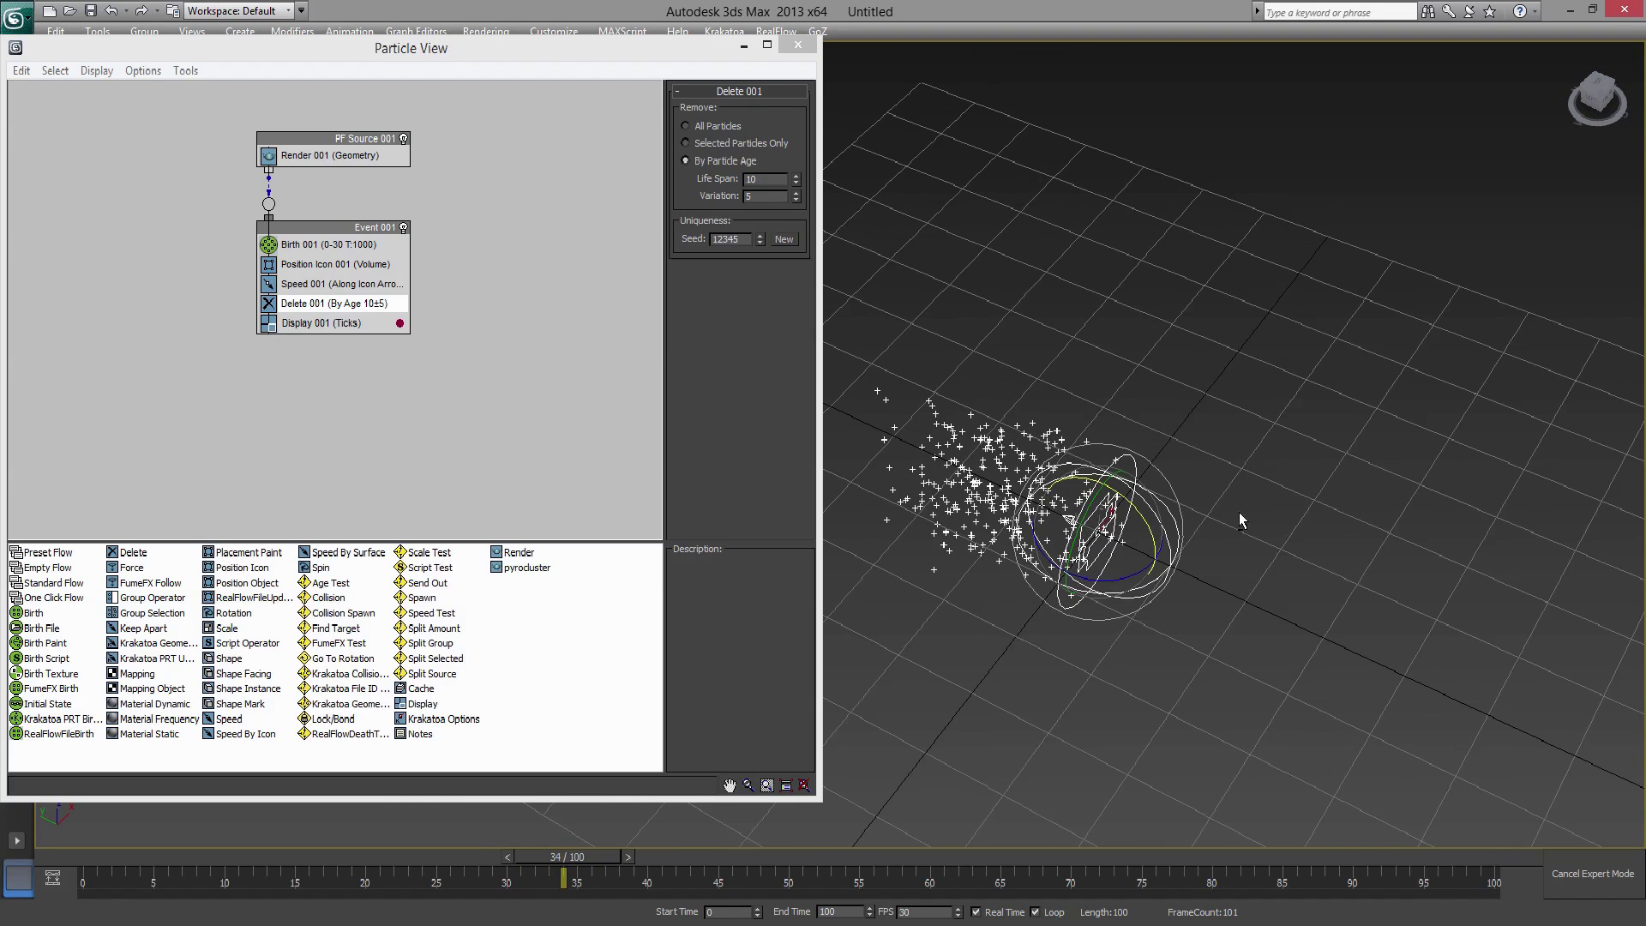
alt+middle_drag(1029, 415, 1033, 416)
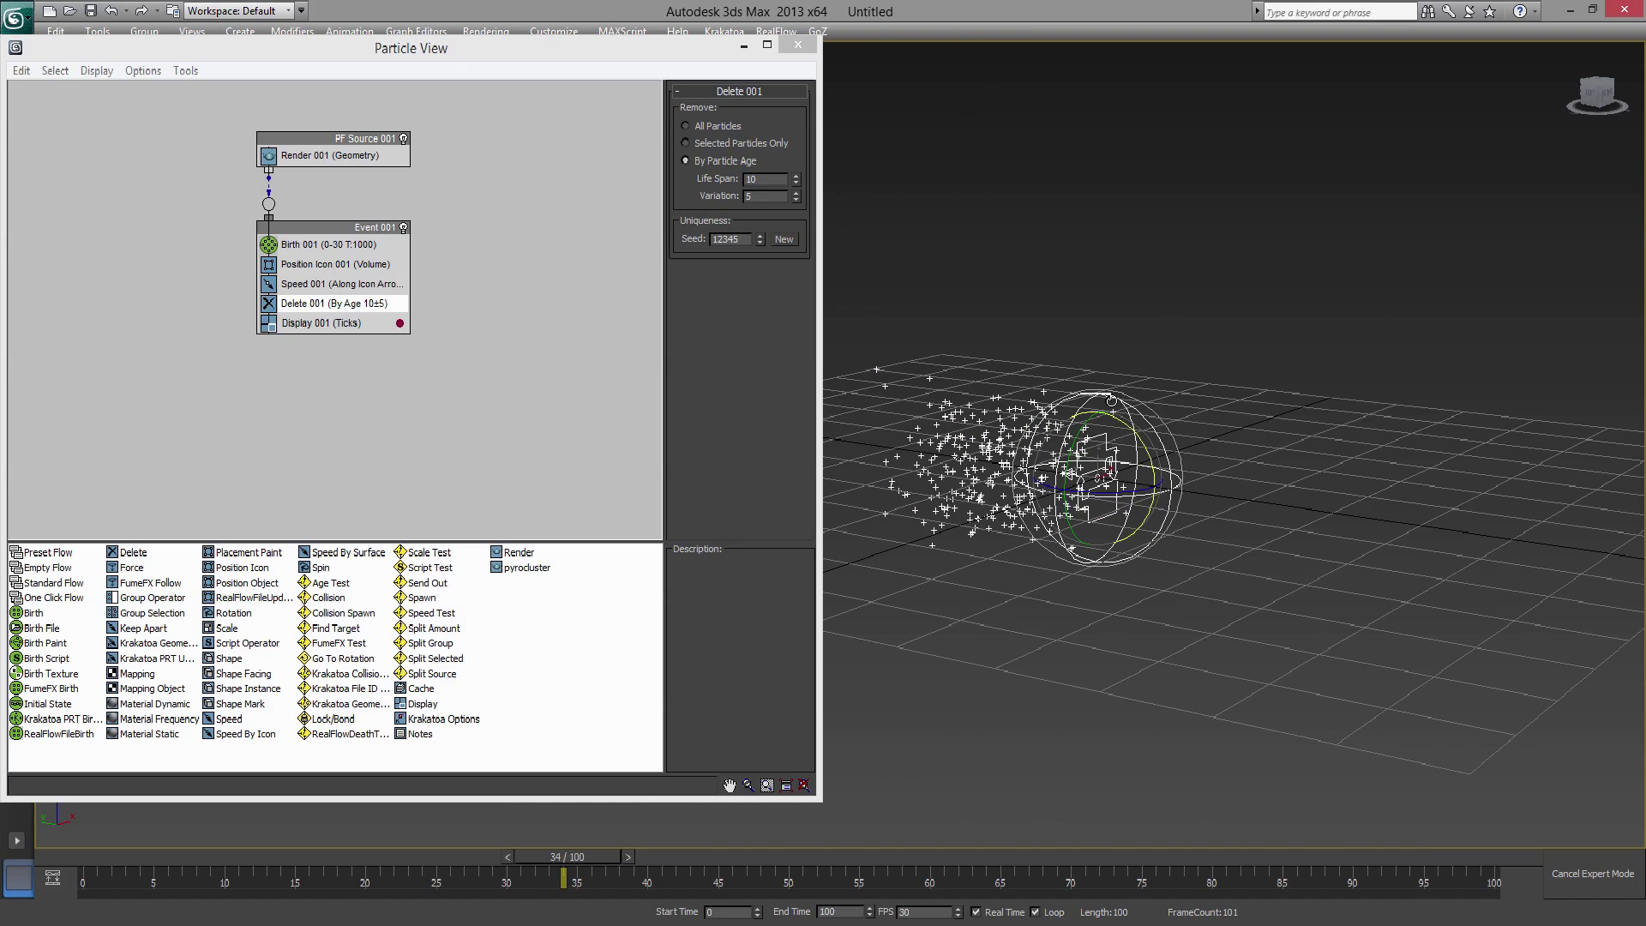
- Scale the PF Source emitter down along Z and stretch it along X into a flattened ellipsoid
key(r)
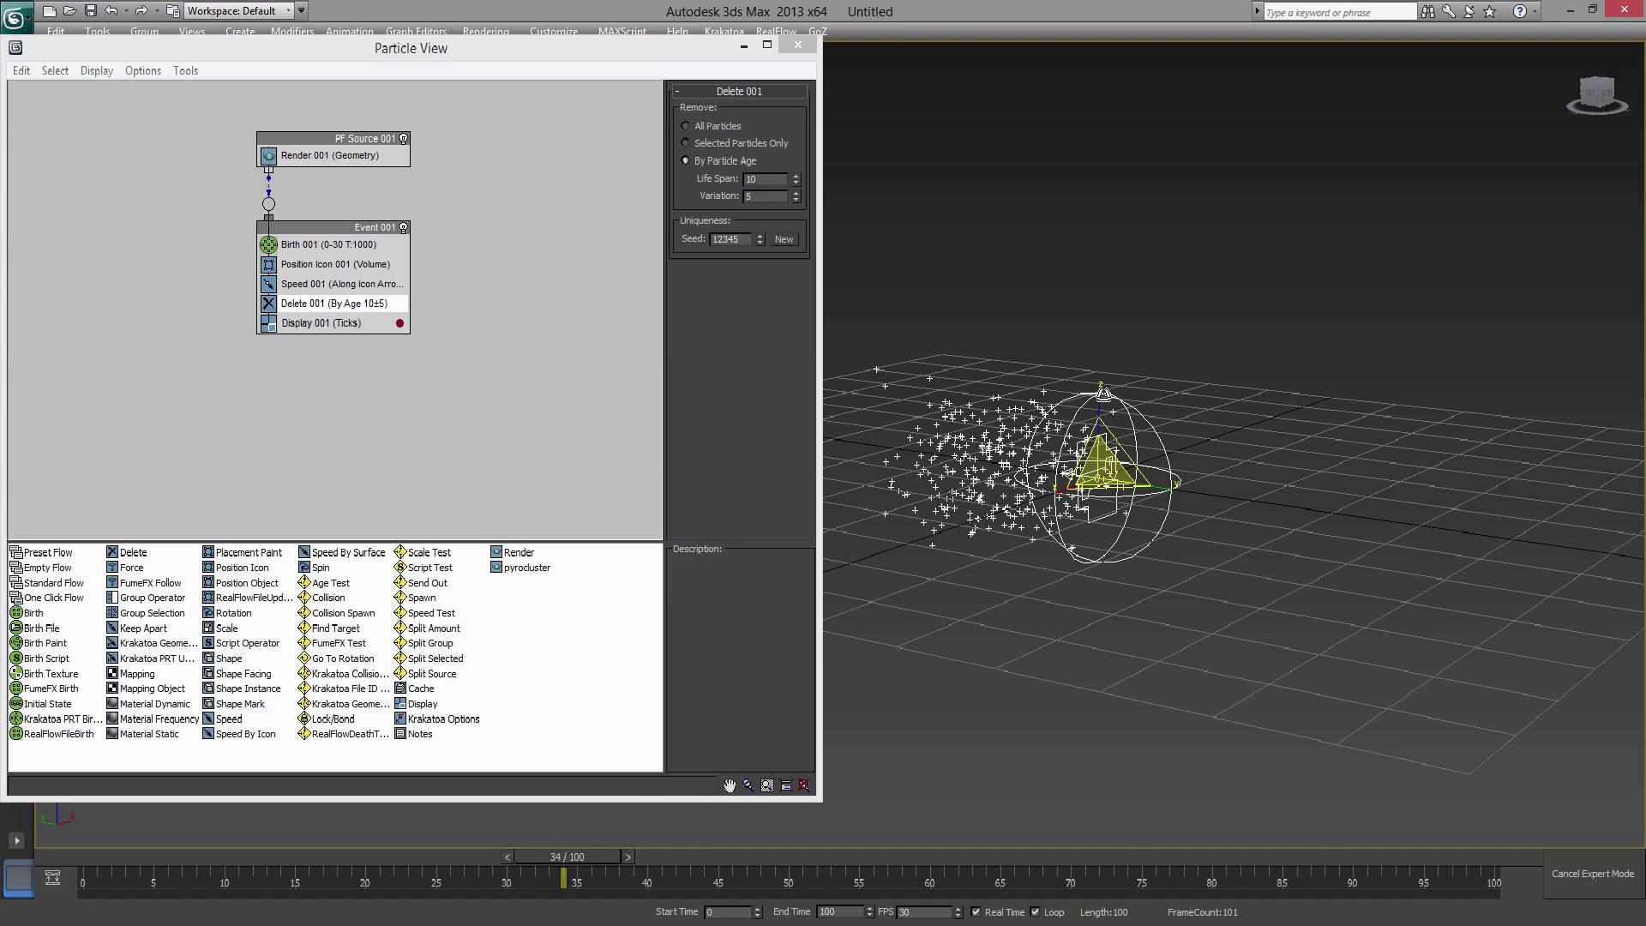
drag(1103, 396, 1106, 421)
alt+middle_drag(1108, 422, 1124, 499)
drag(931, 653, 872, 669)
alt+middle_drag(1097, 600, 1194, 527)
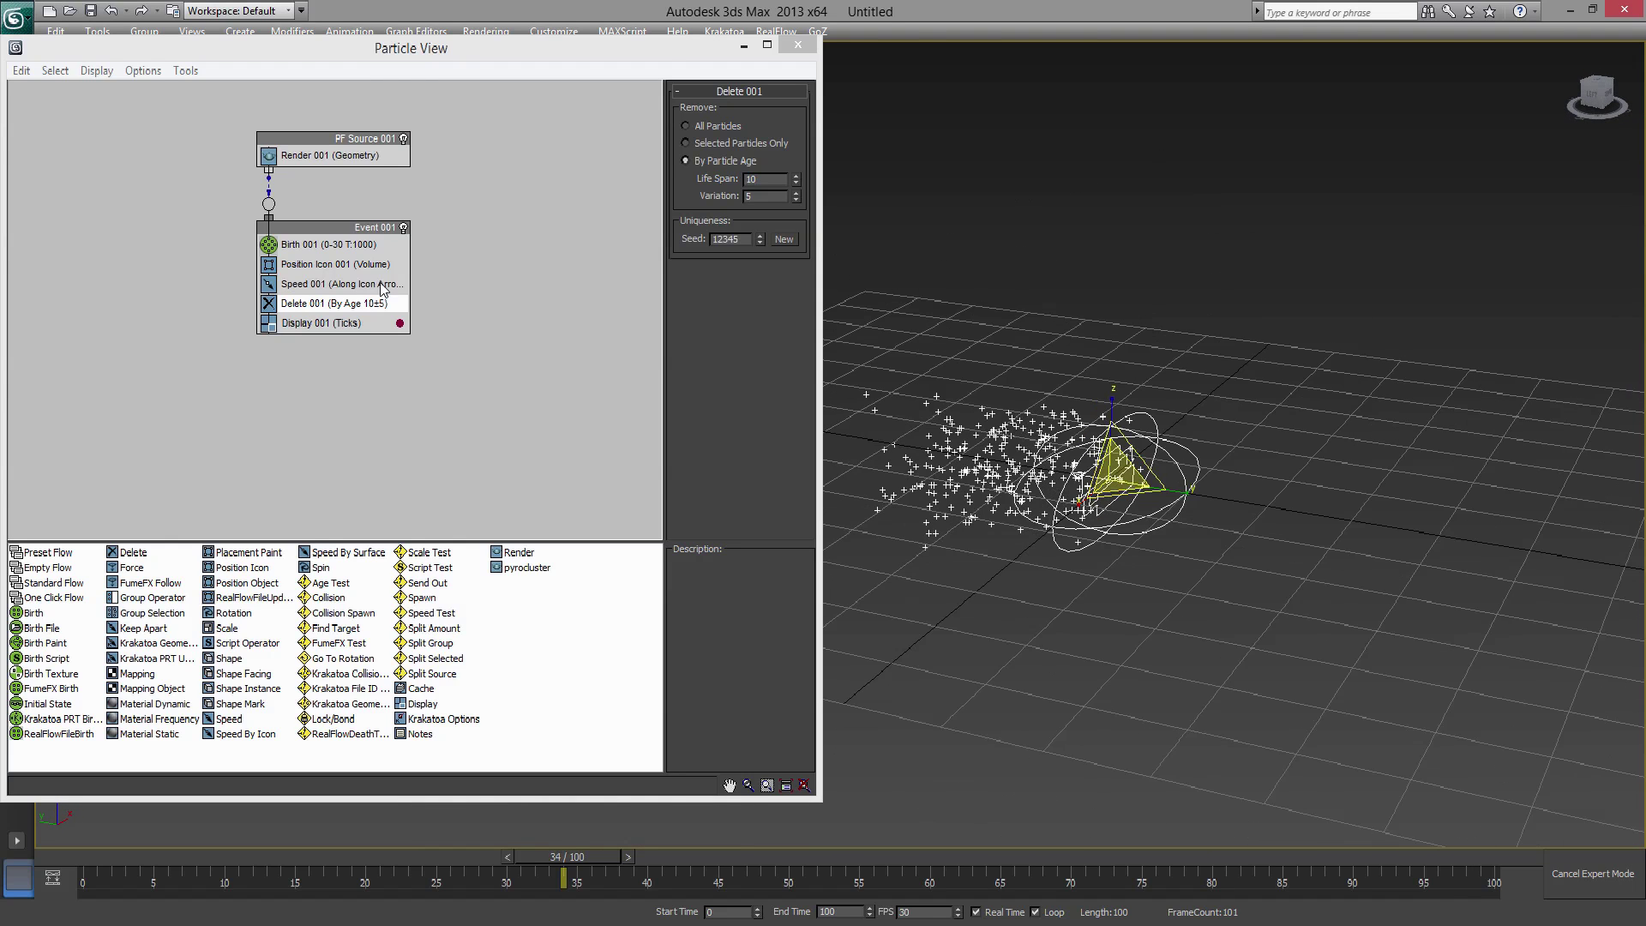
- Set the Speed operator's divergence to 11.5 and check the spread of the particles
click(326, 284)
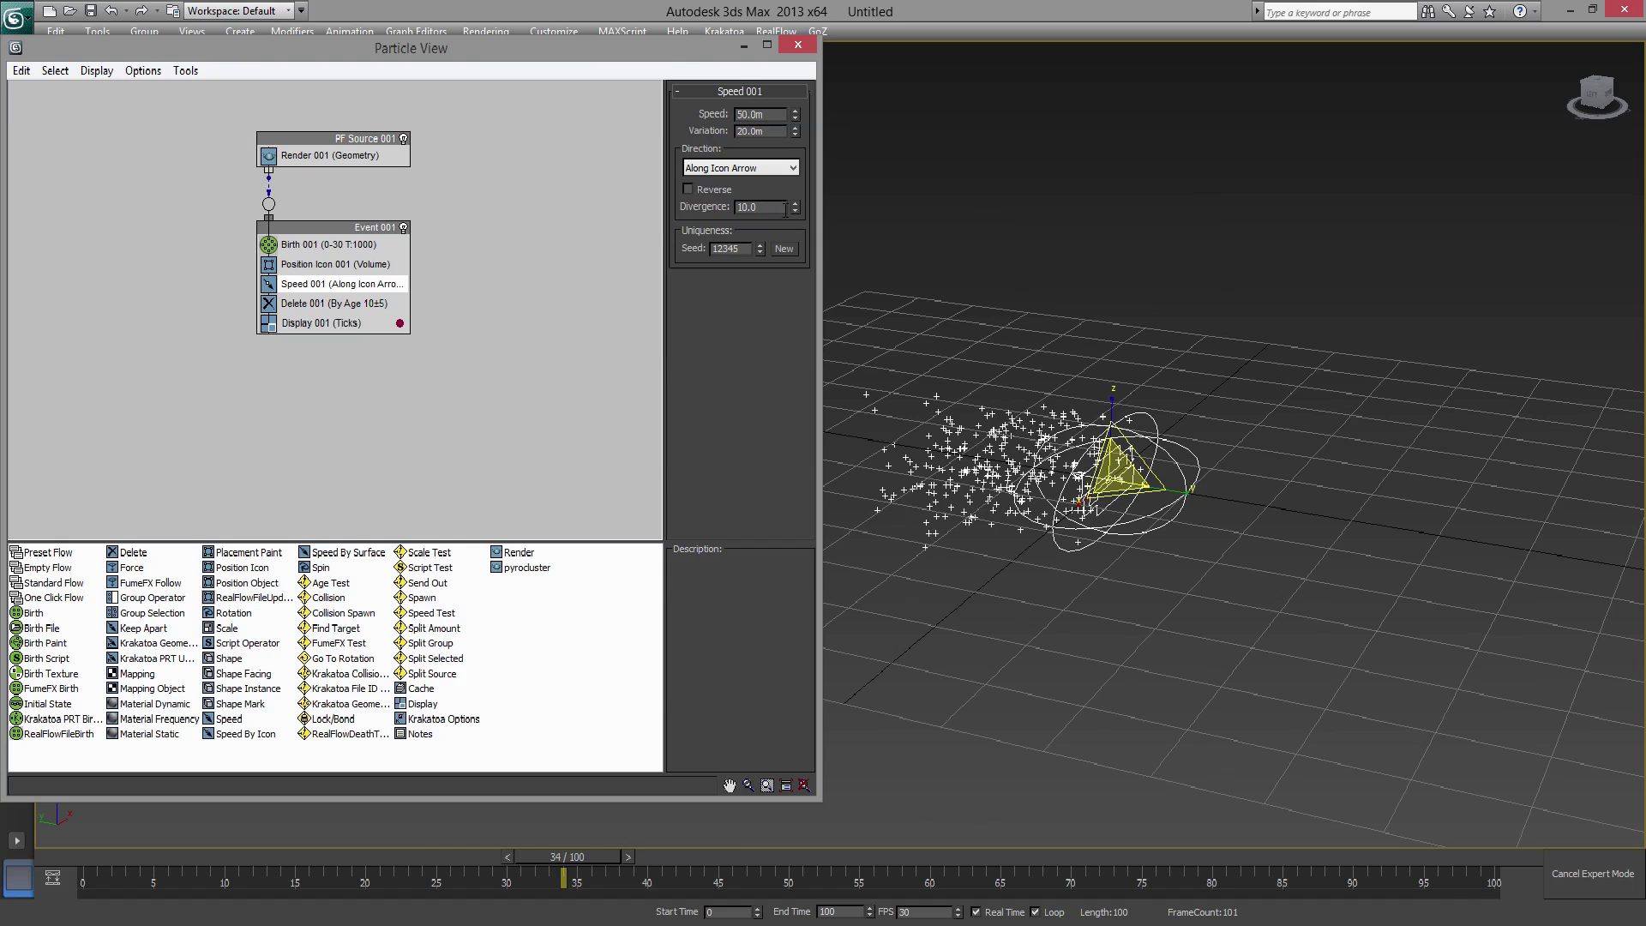
drag(795, 210, 797, 207)
alt+middle_drag(1120, 424, 1125, 515)
alt+middle_drag(1233, 448, 1230, 427)
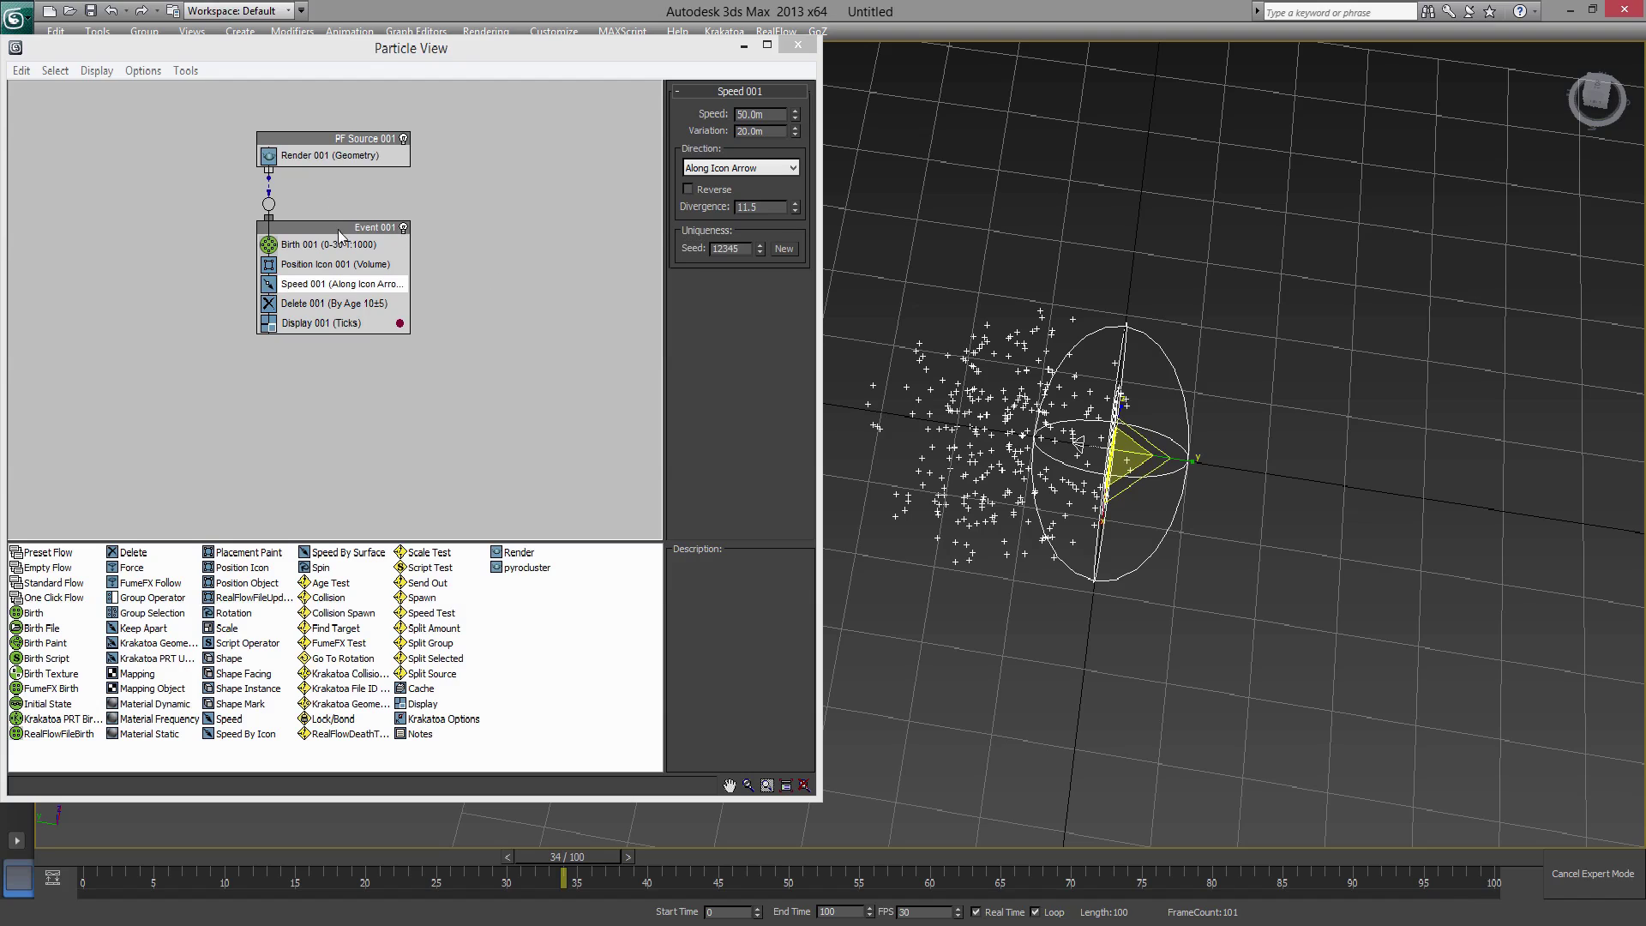
- Clone the particle event as a copy beside the original and wire the copy to PF Source 001
mouse_move(341, 234)
mouse_down()
mouse_move(225, 268)
mouse_move(512, 269)
mouse_move(455, 271)
mouse_up()
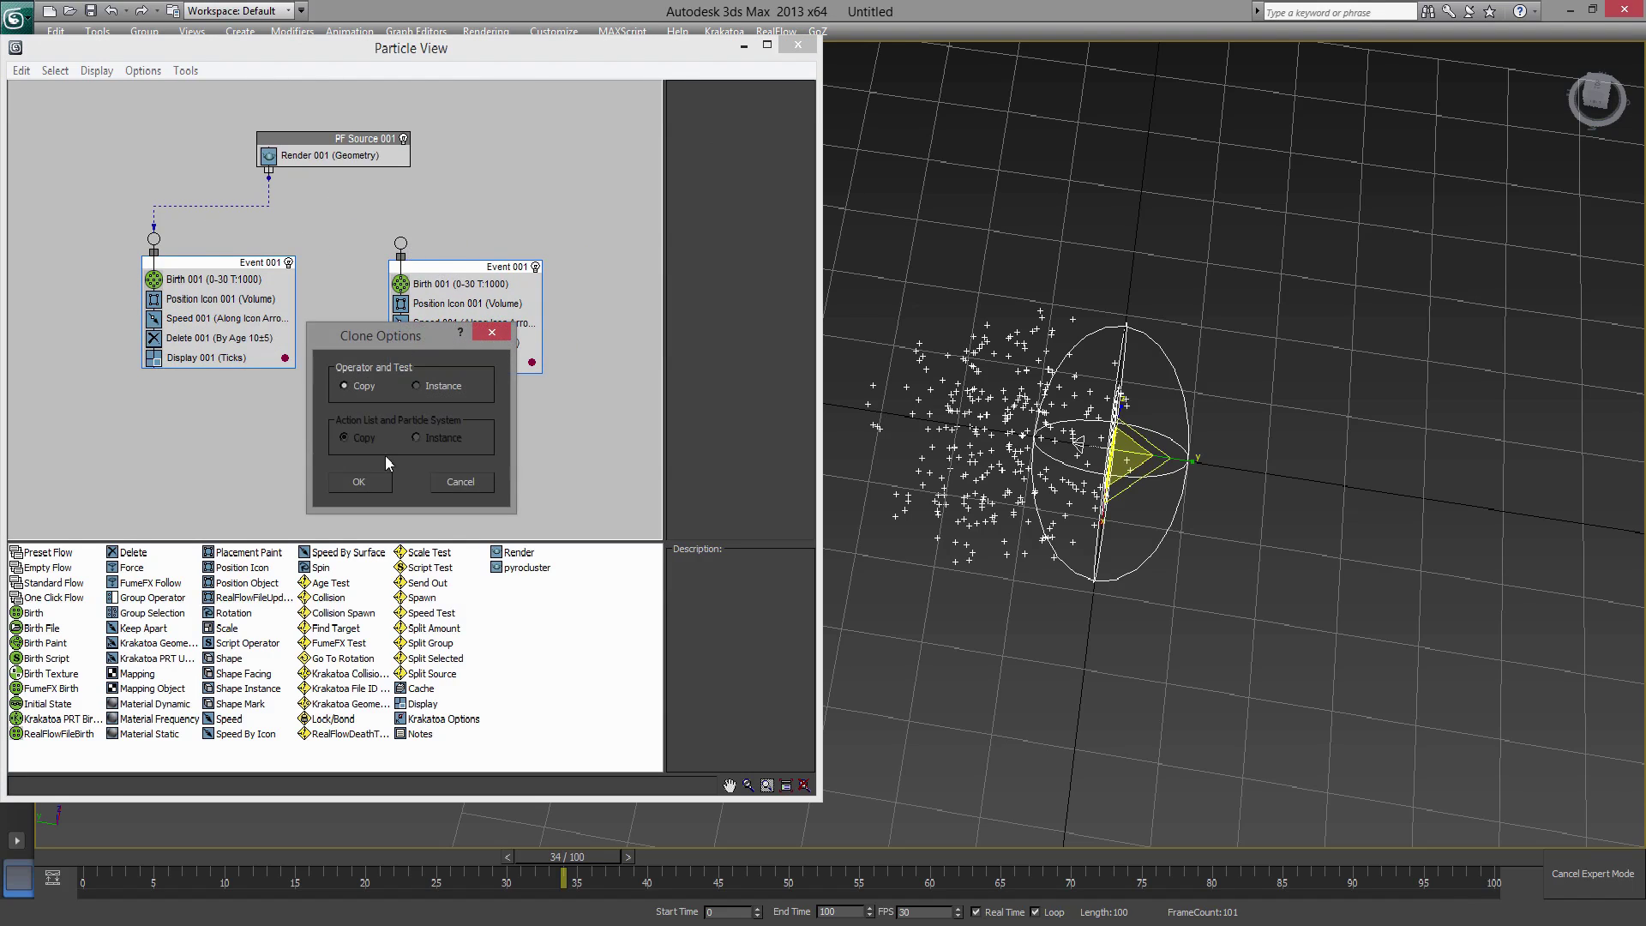
click(359, 481)
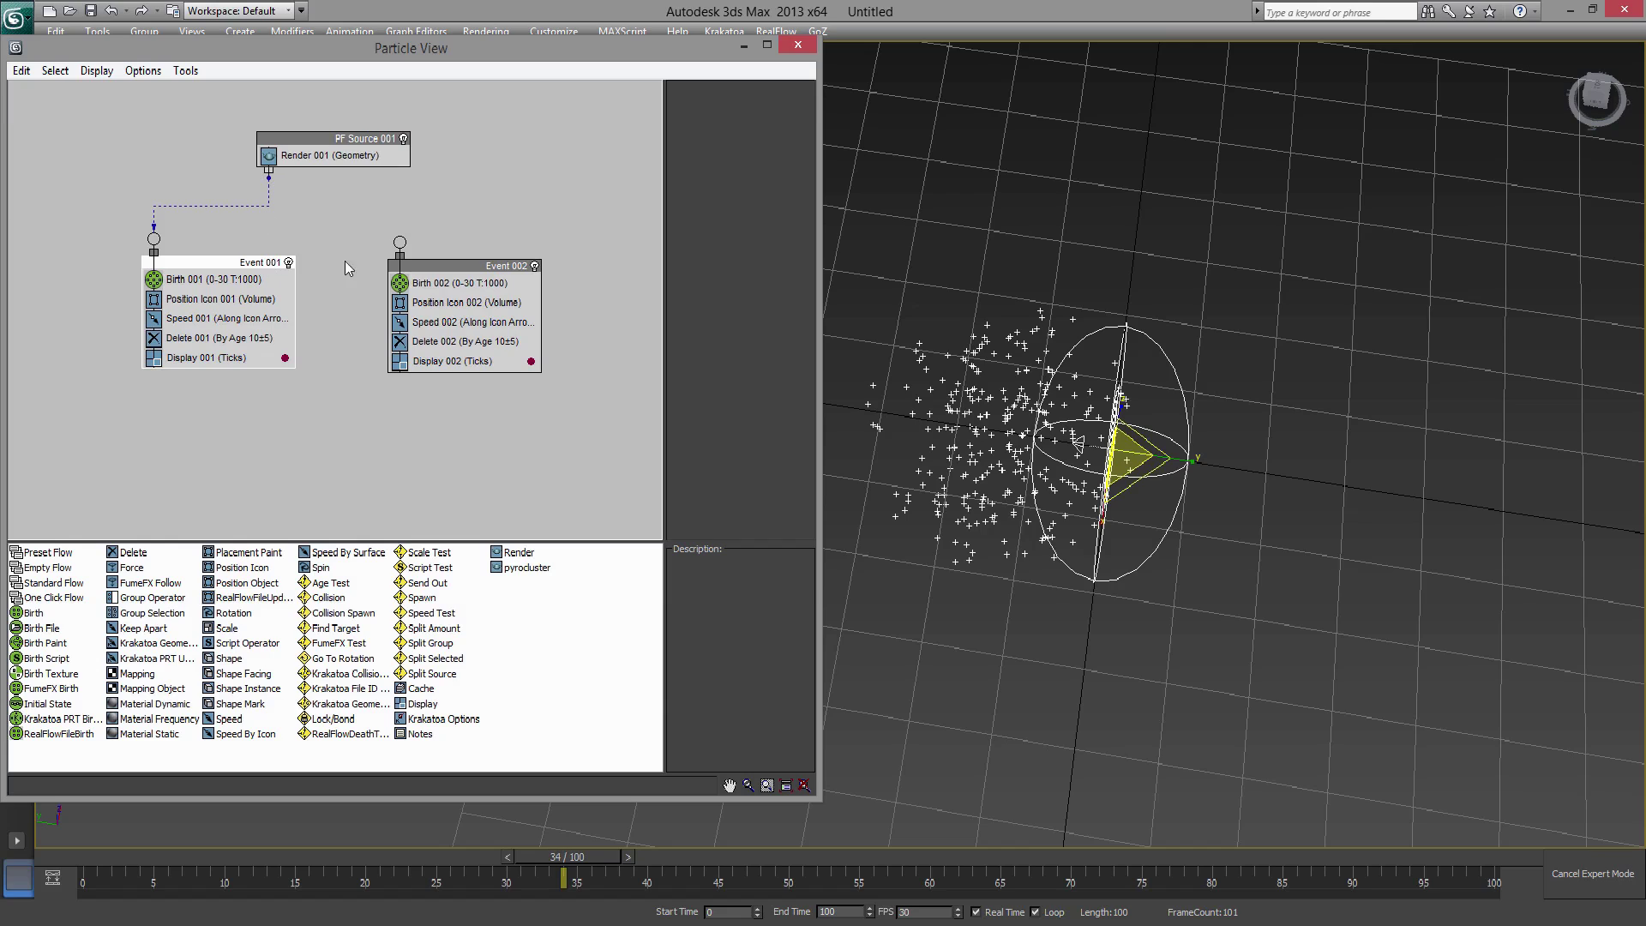
drag(392, 243, 400, 243)
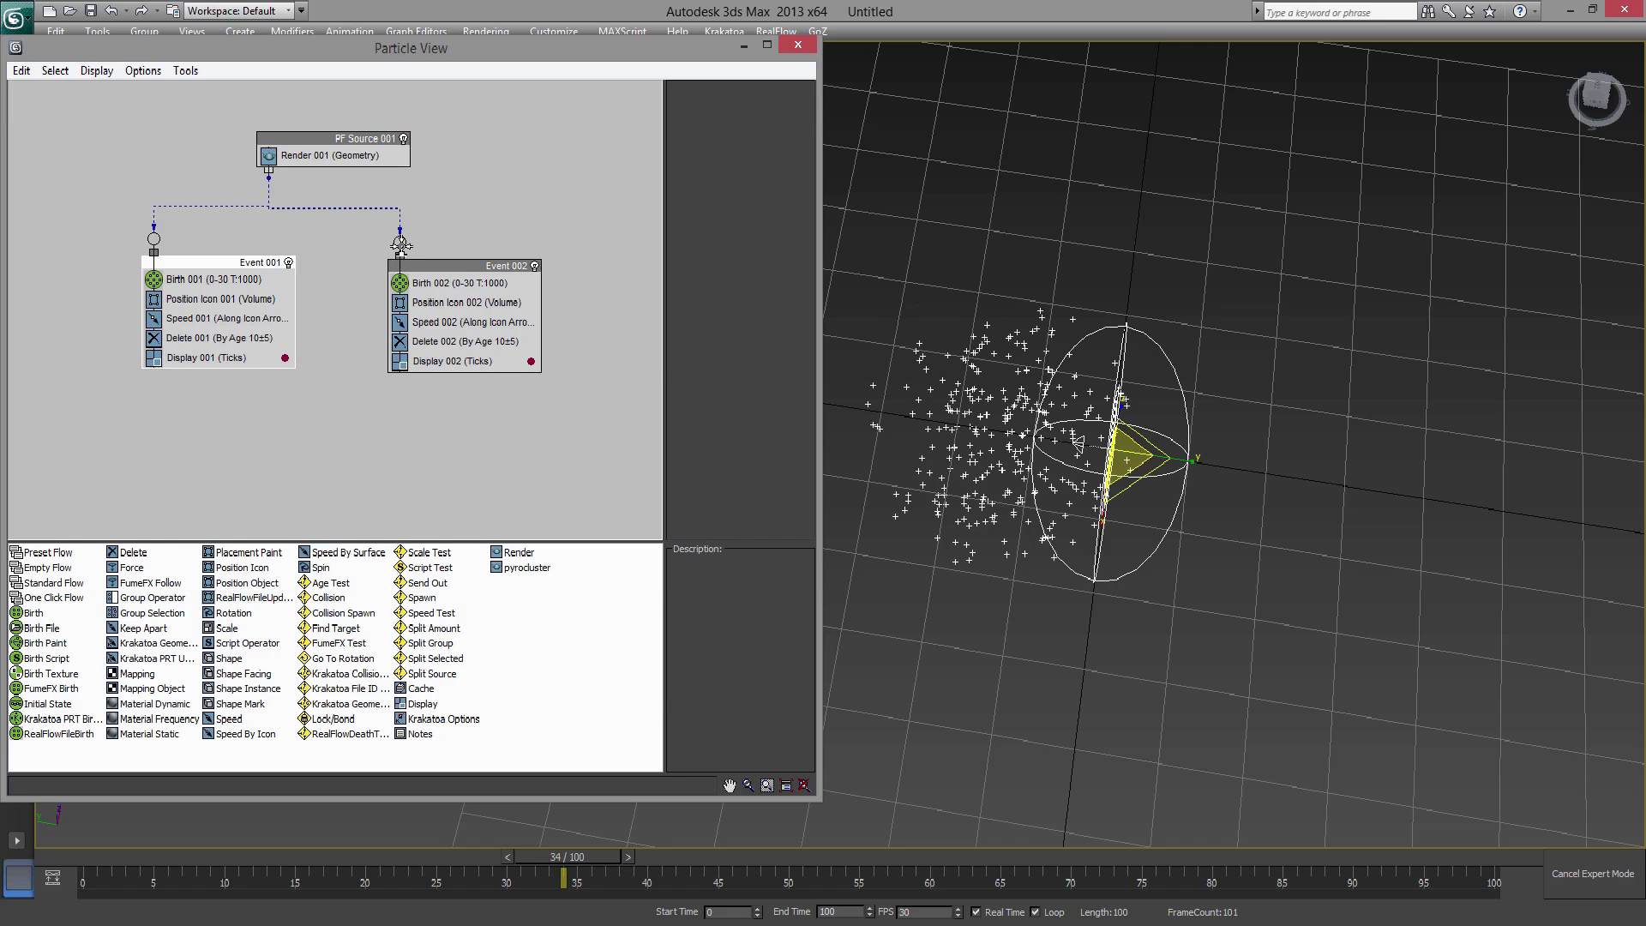
- Reverse the direction of the Speed operator in the cloned event so its particles travel the opposite way
click(471, 282)
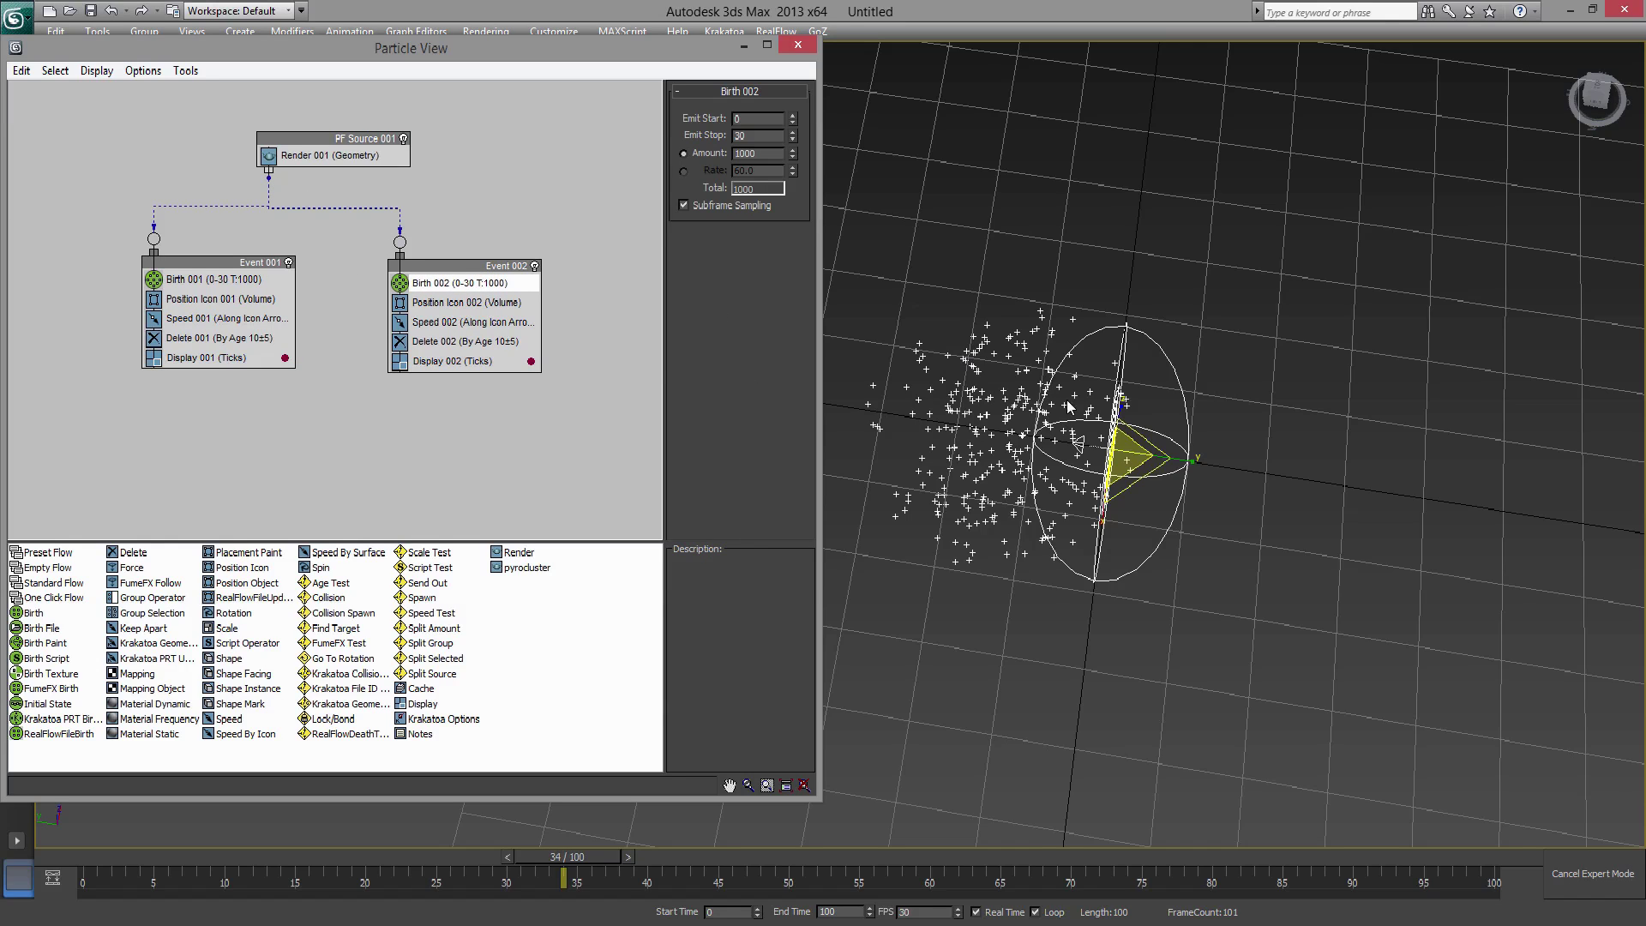
click(451, 322)
click(688, 188)
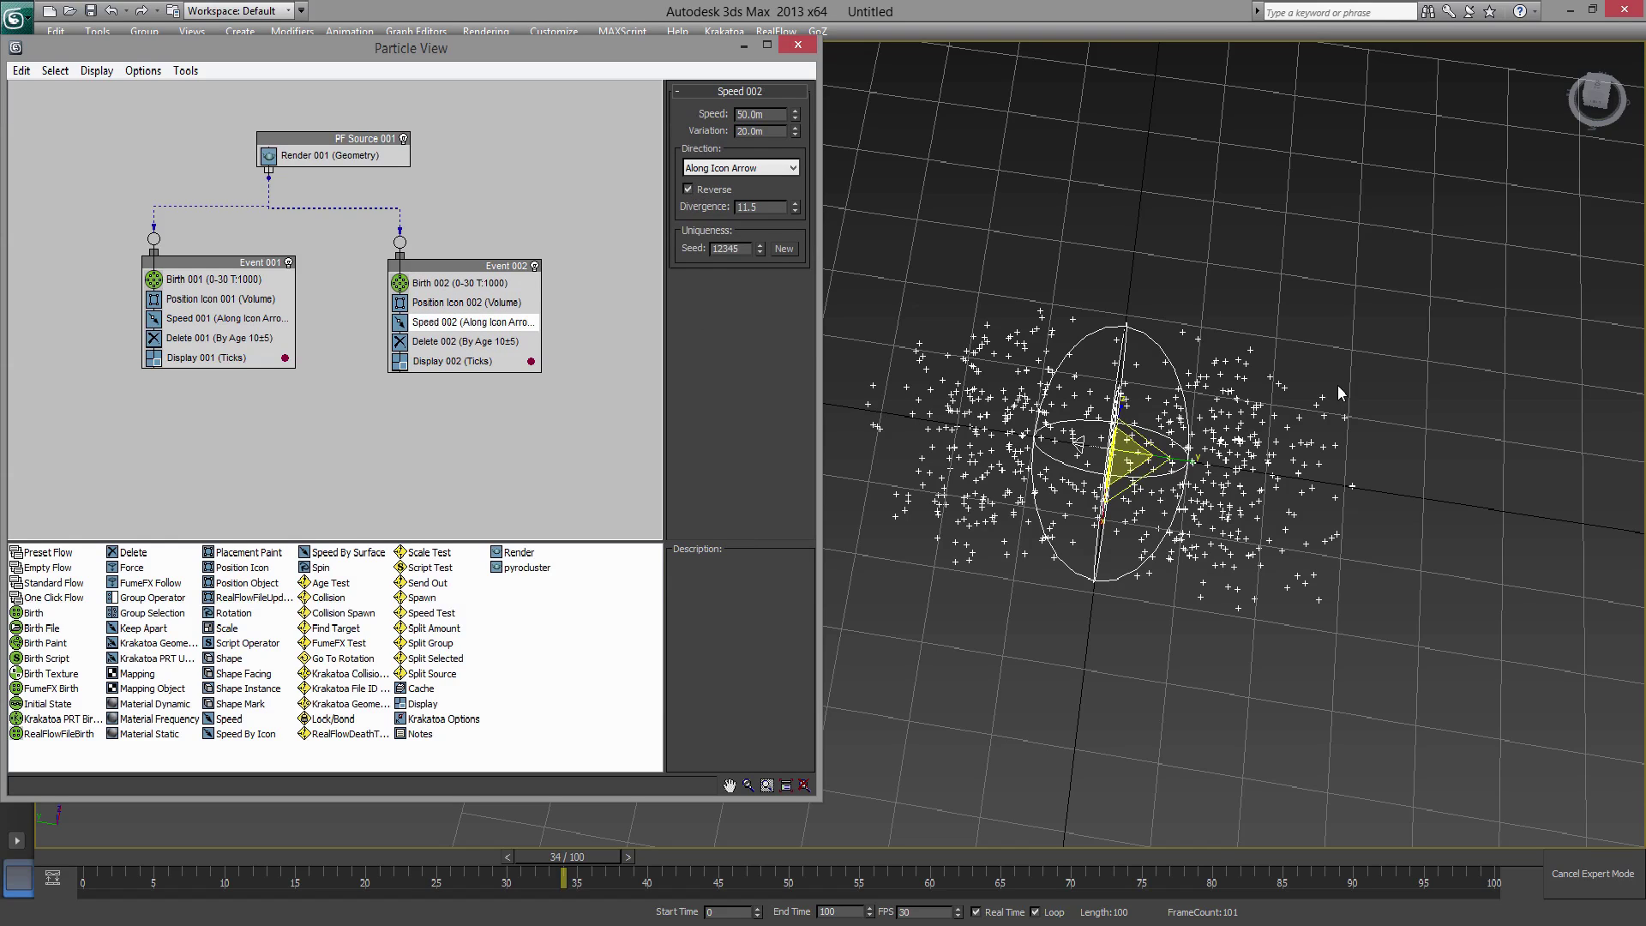
- Generate a new uniqueness seed for the cloned event's Position Icon operator and scrub to frame 30 to check the particles
click(457, 303)
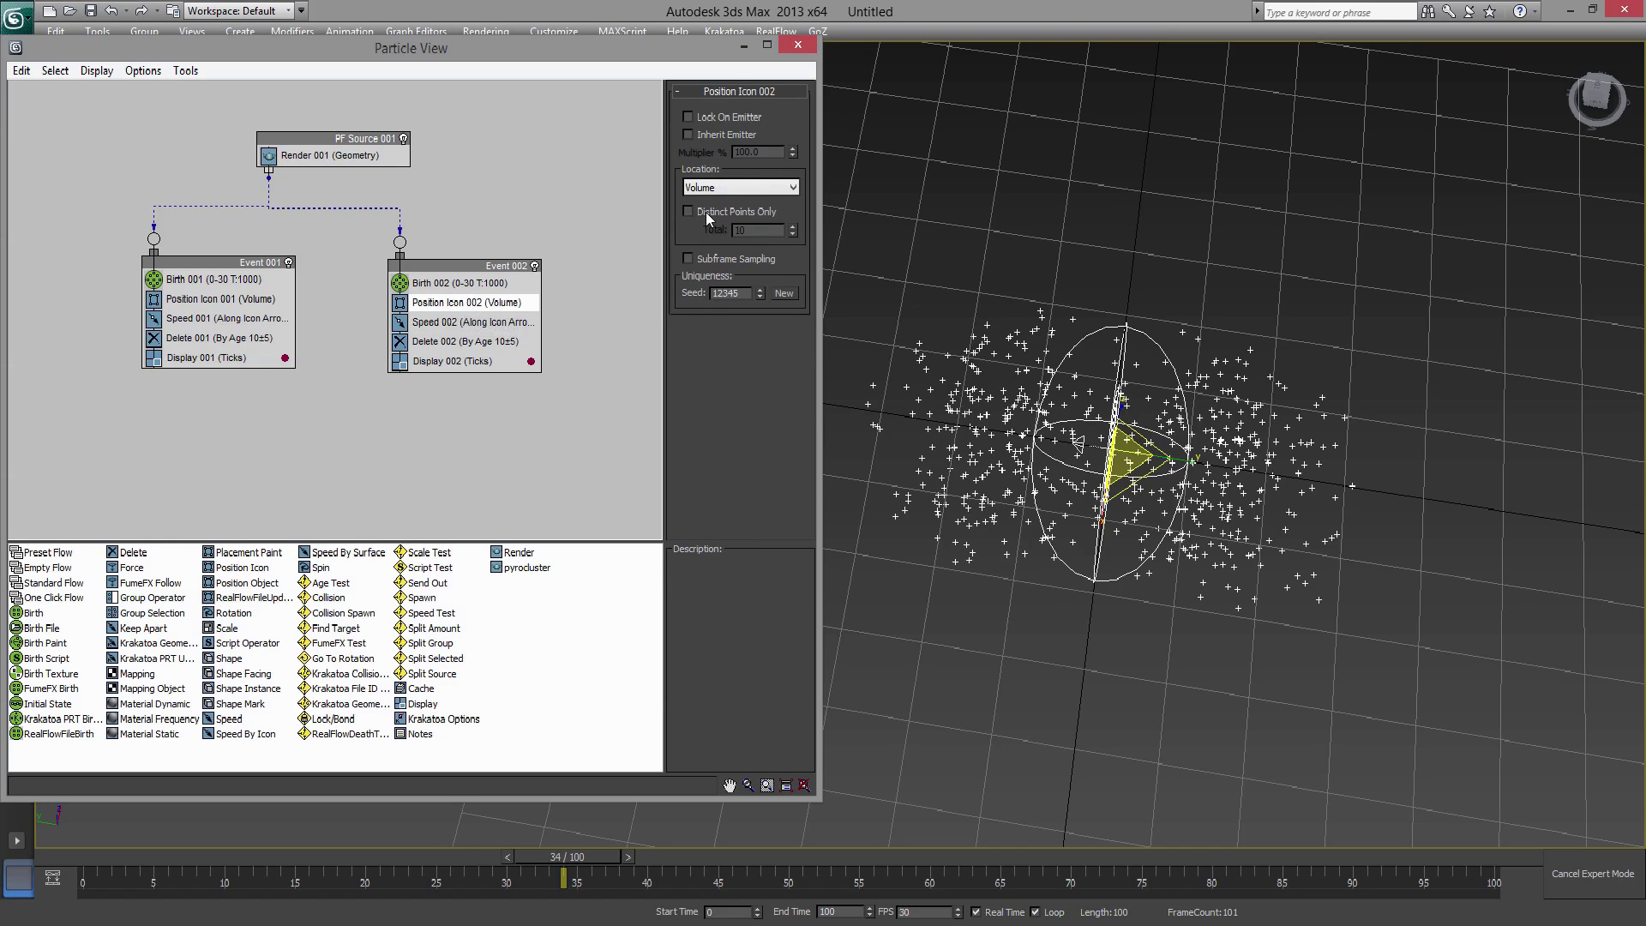
click(784, 294)
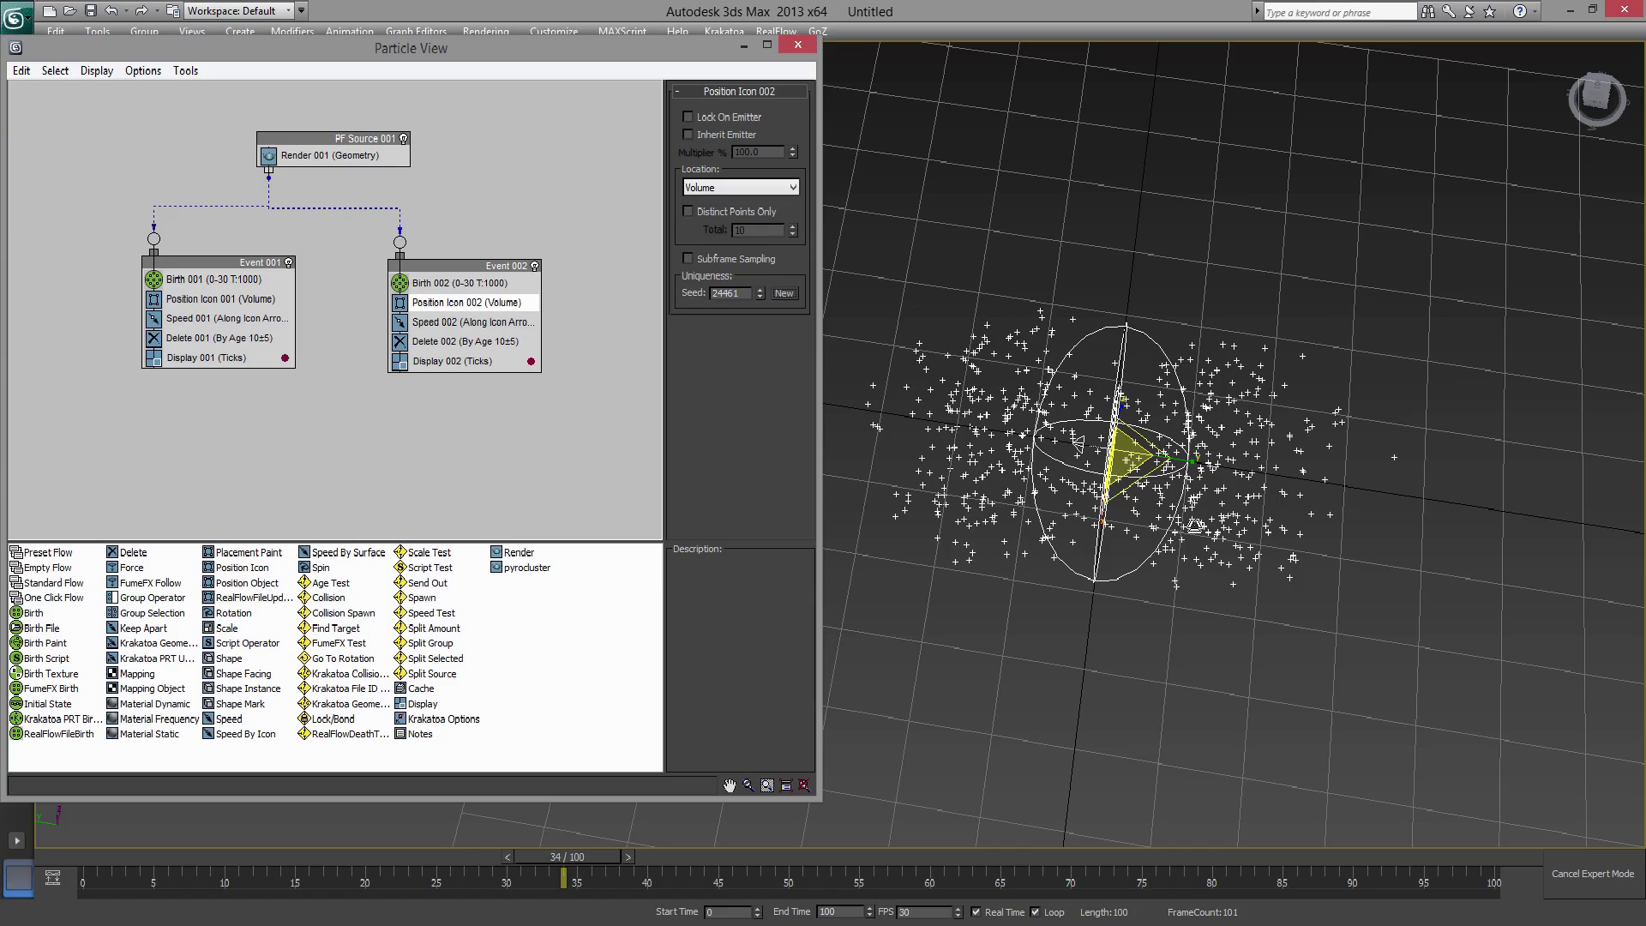
alt+middle_drag(1226, 555, 1232, 483)
alt+middle_drag(1232, 556, 1140, 590)
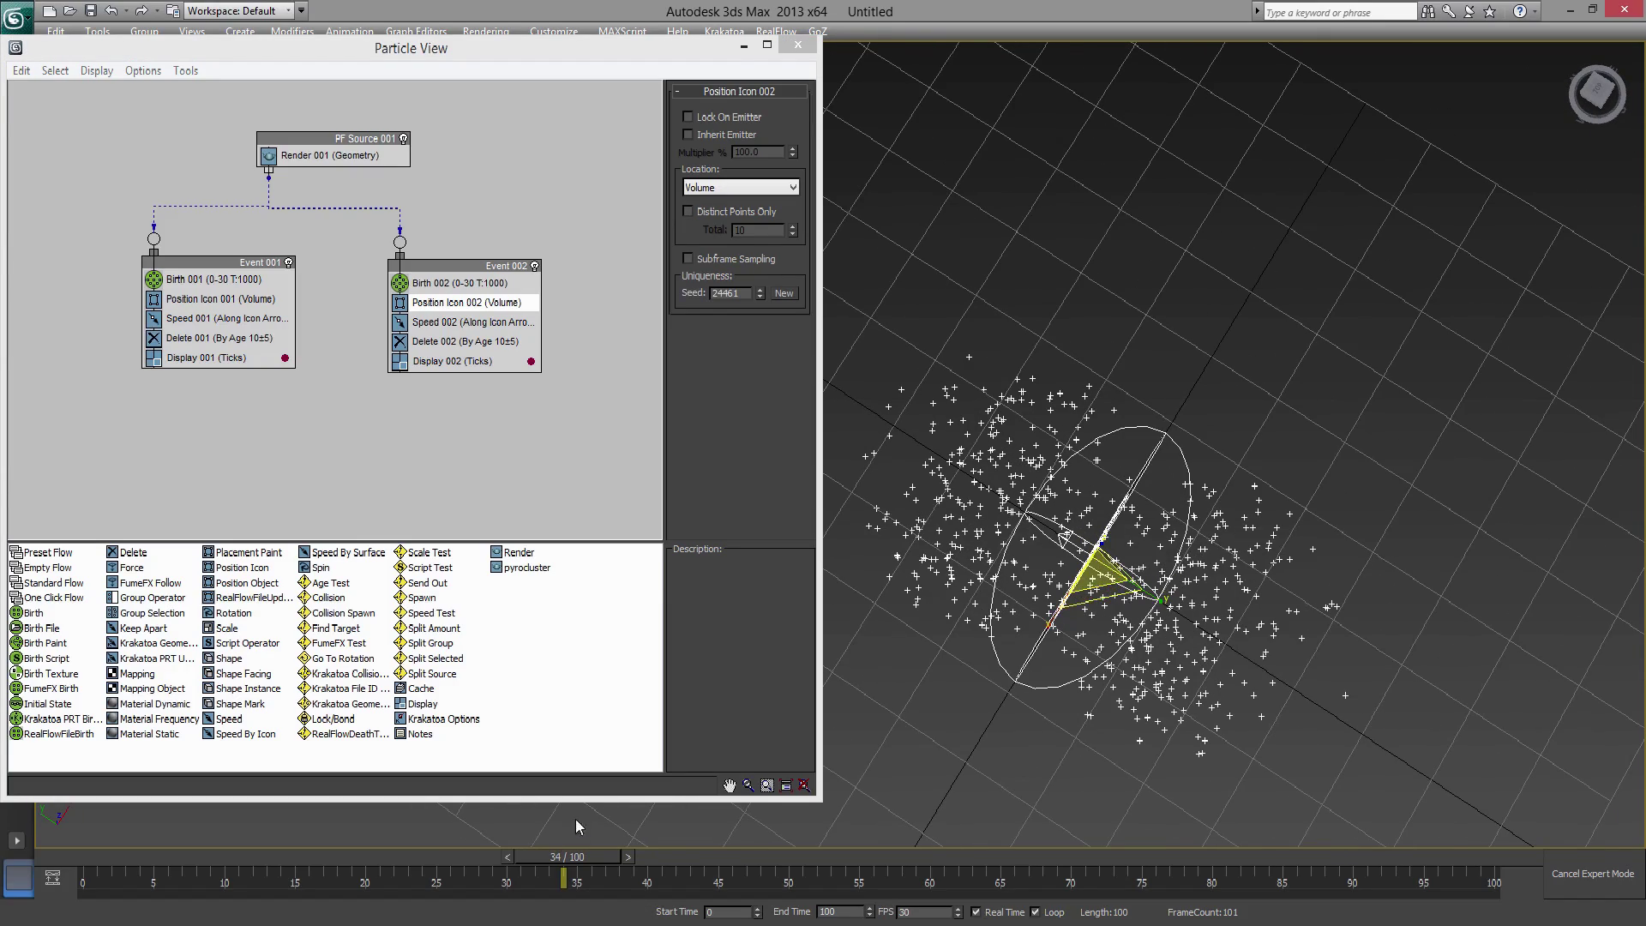
drag(575, 820, 511, 787)
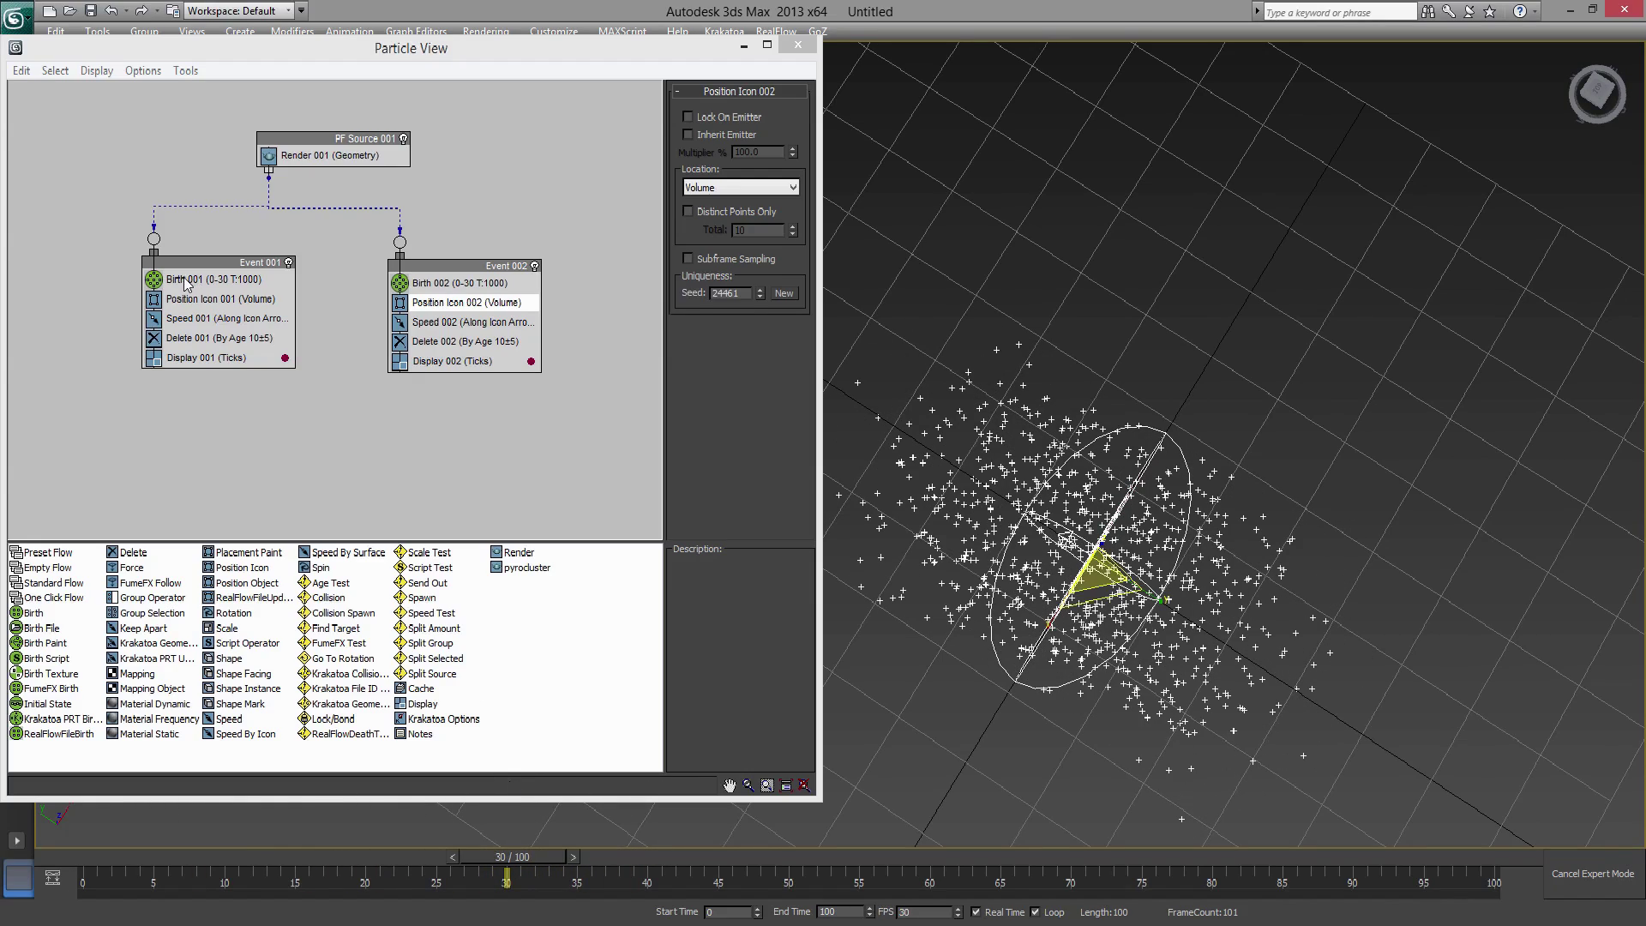
- Set the first event's Delete operator to a life span of 5 with a variation of 2
click(221, 337)
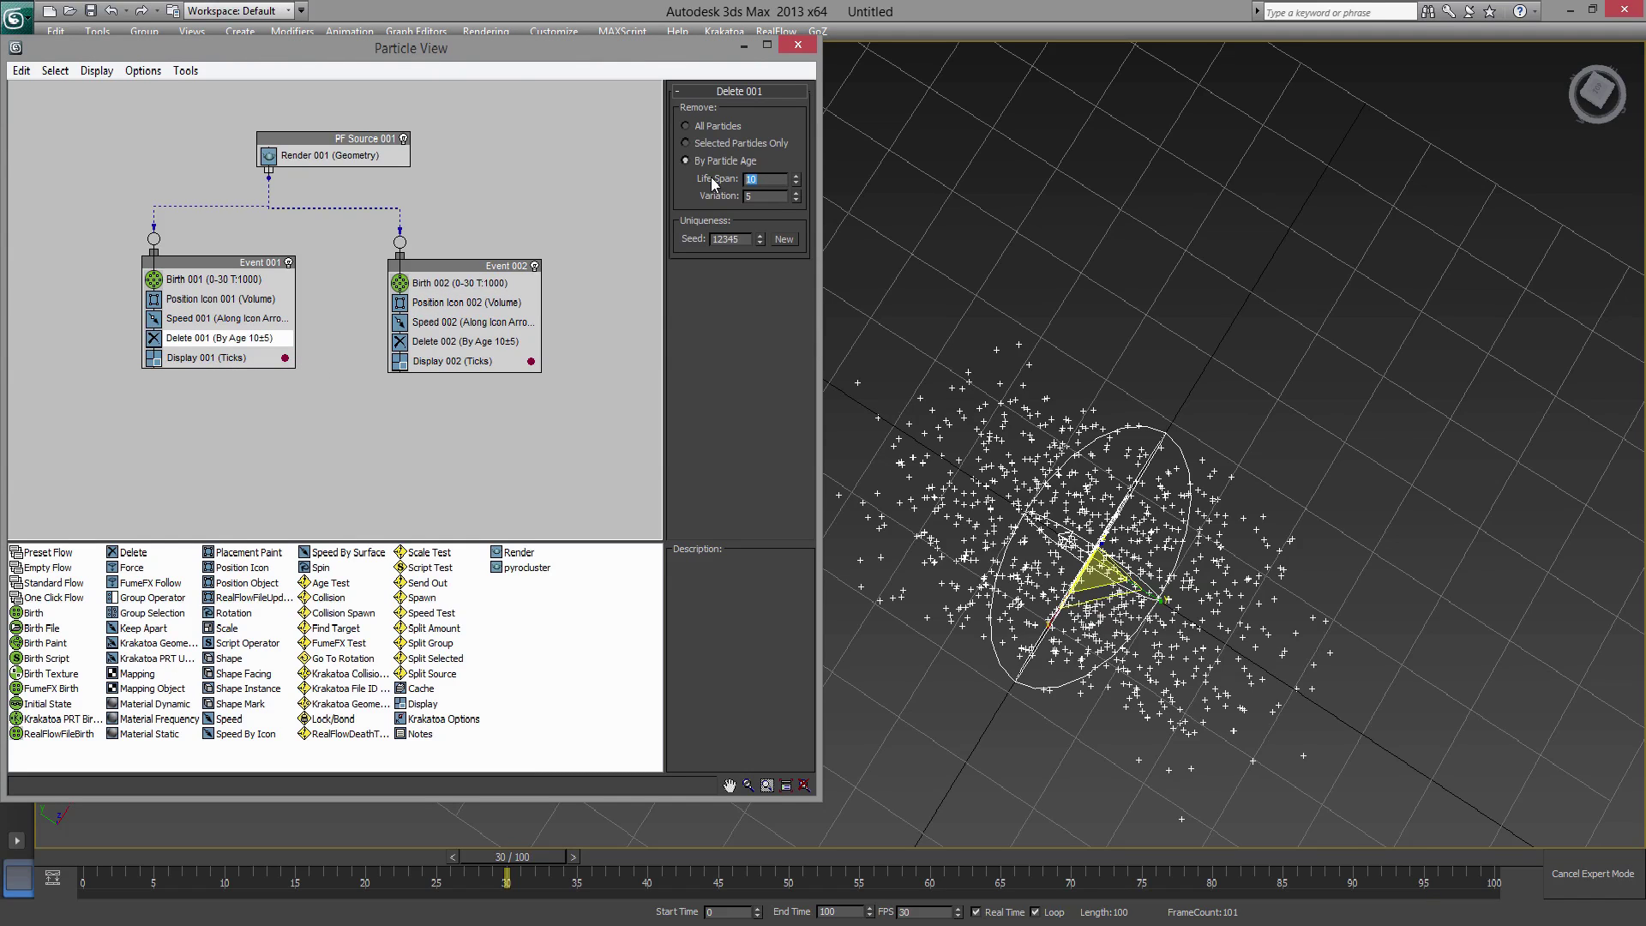
text(5)
key(Tab)
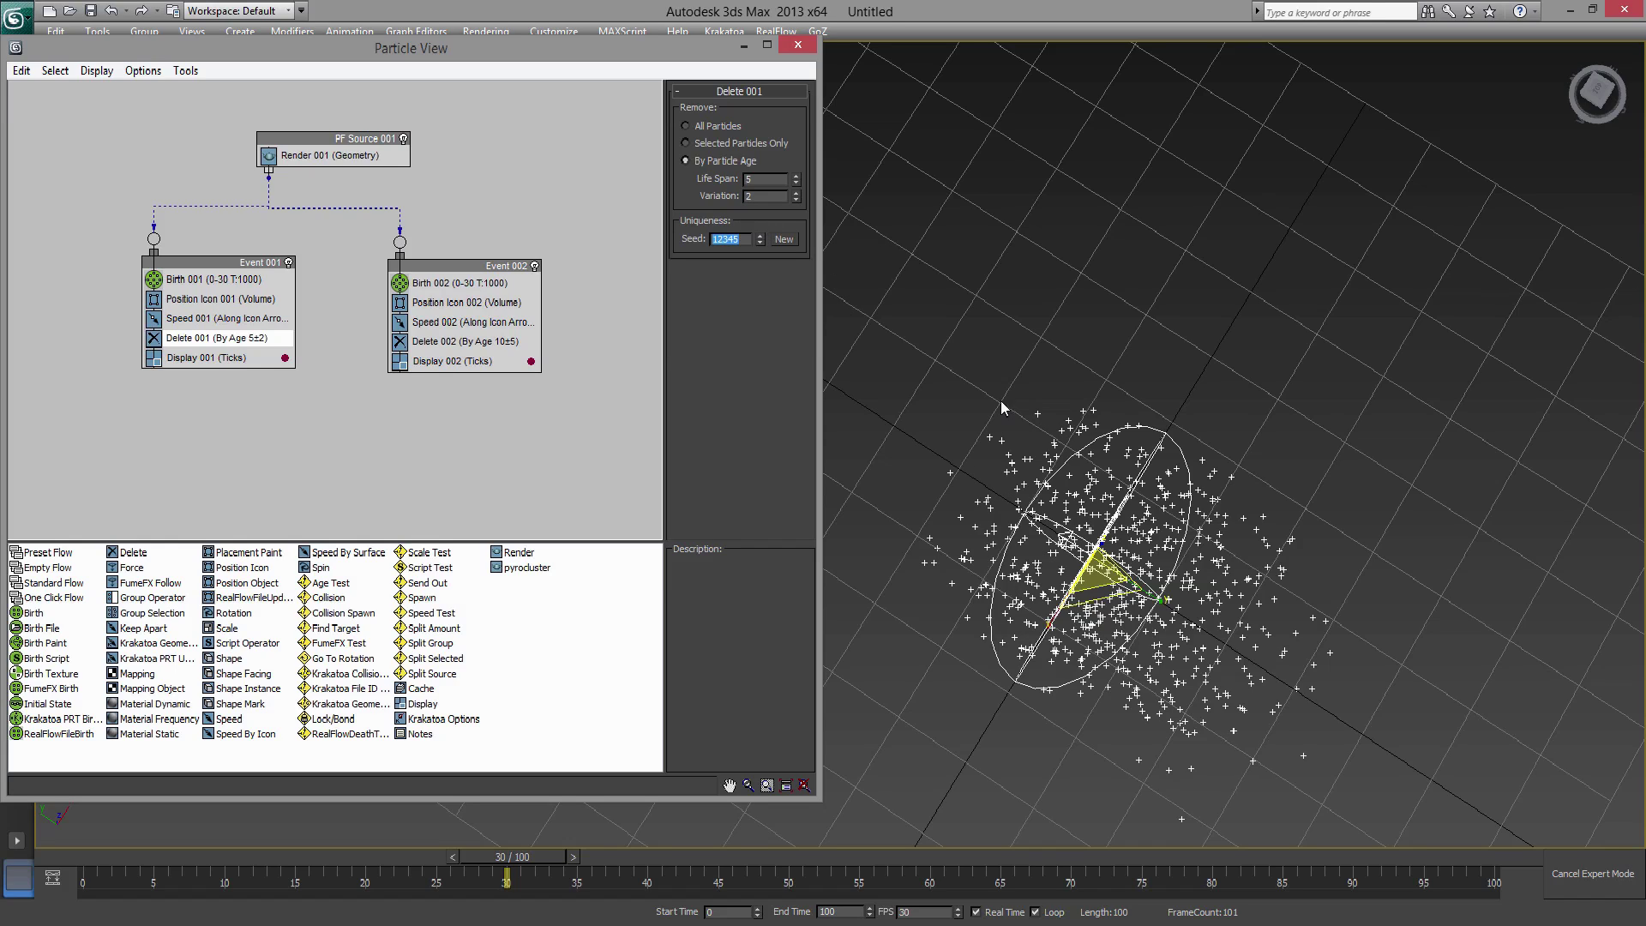
- Give the cloned event's Delete operator a life span of 5 and a variation of 2
click(450, 342)
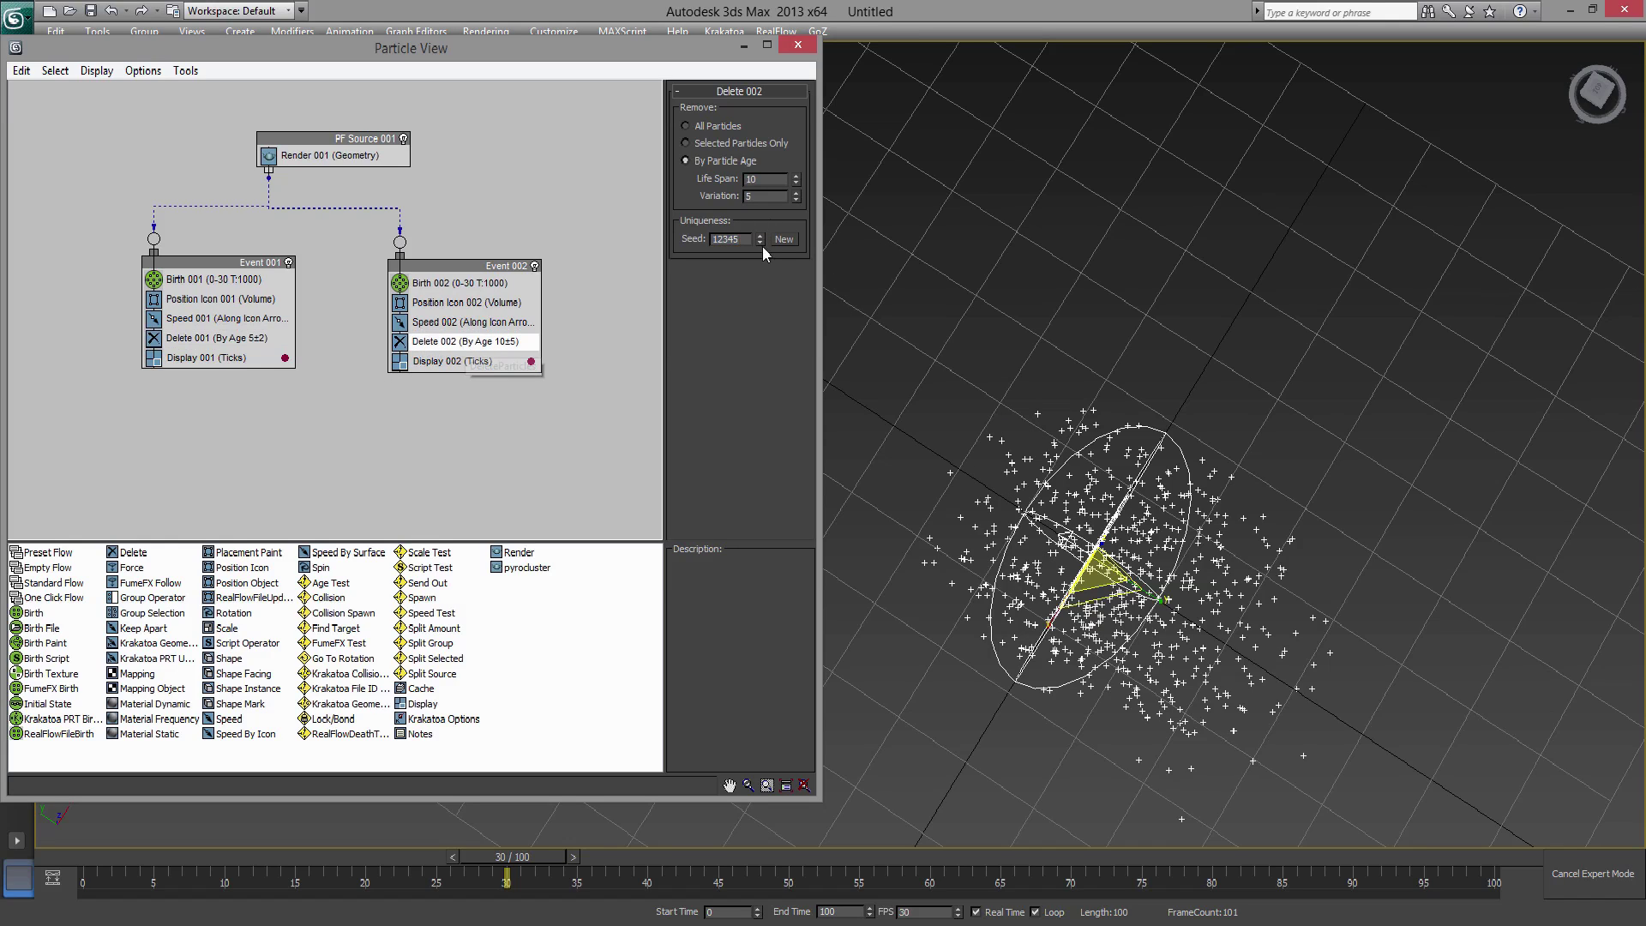
text(5)
key(Tab)
text(2)
key(Tab)
alt+middle_drag(1166, 432, 1140, 446)
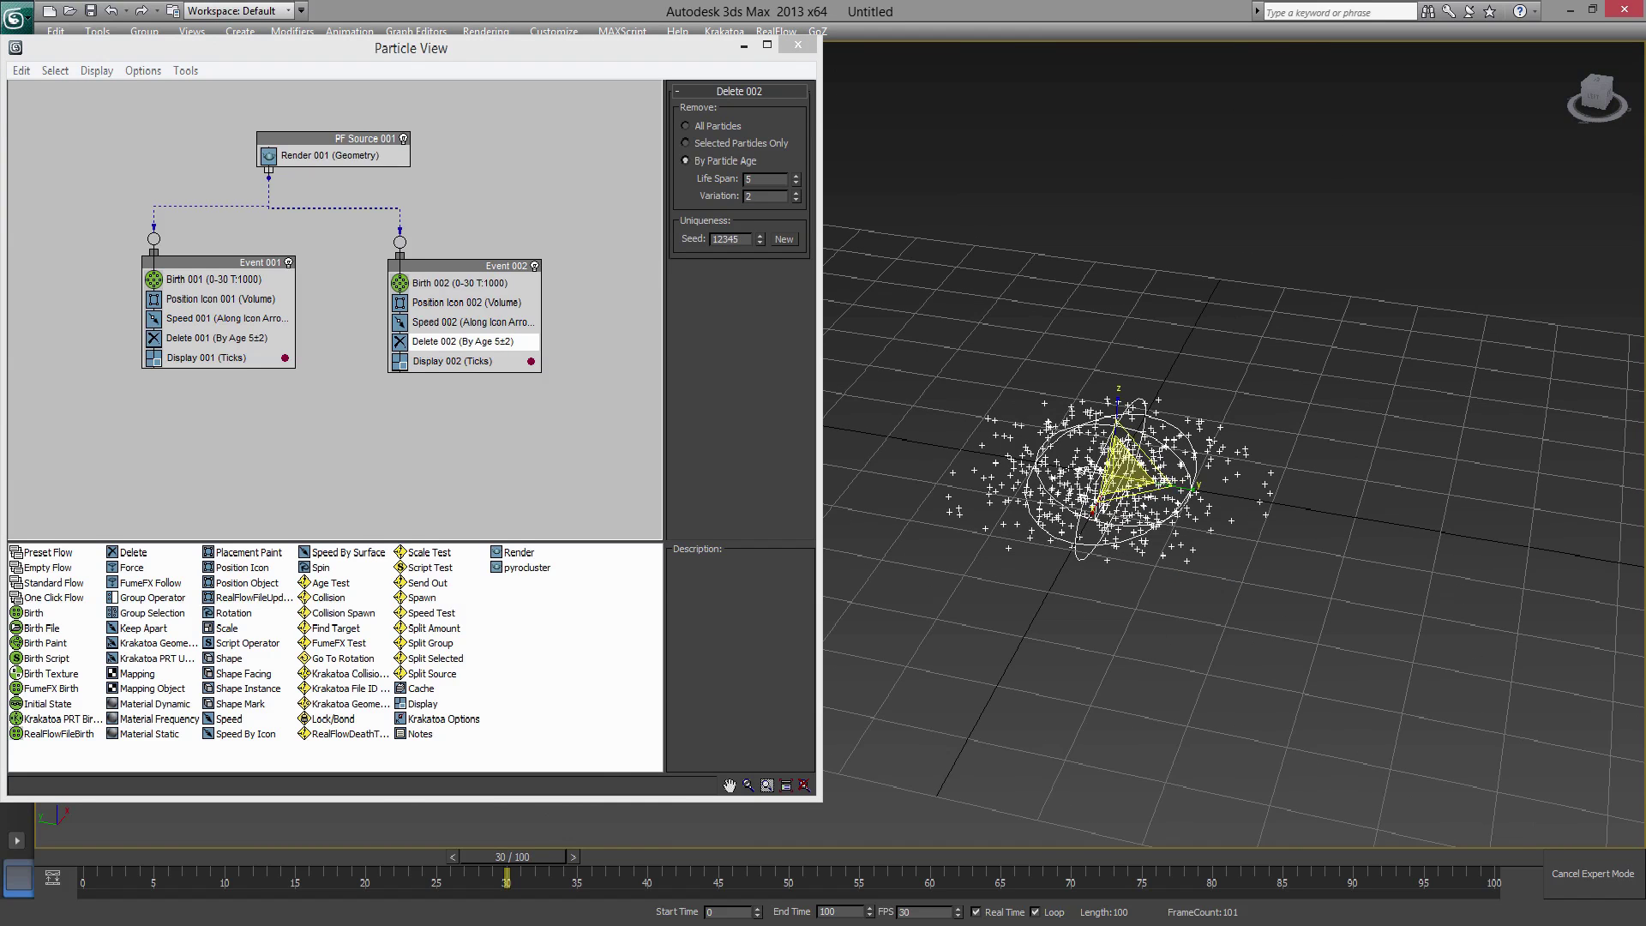
- Scrub to frame 24 and scale the emitter down slightly along its X axis
drag(501, 858, 424, 830)
alt+middle_drag(1044, 355, 1106, 445)
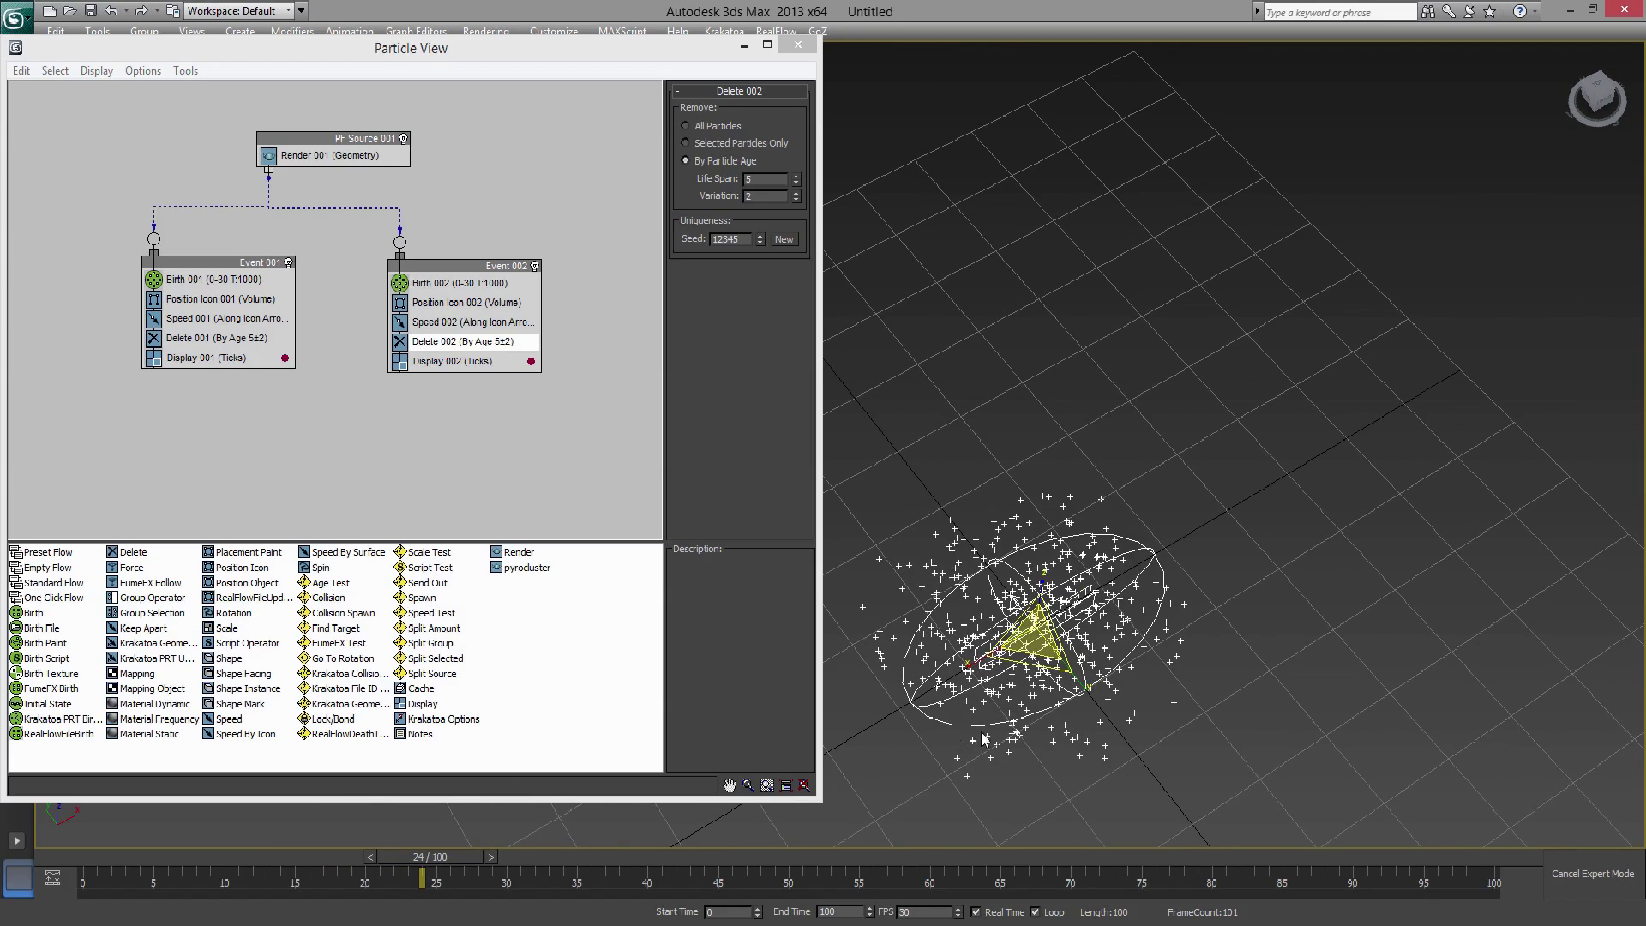
drag(978, 659, 997, 647)
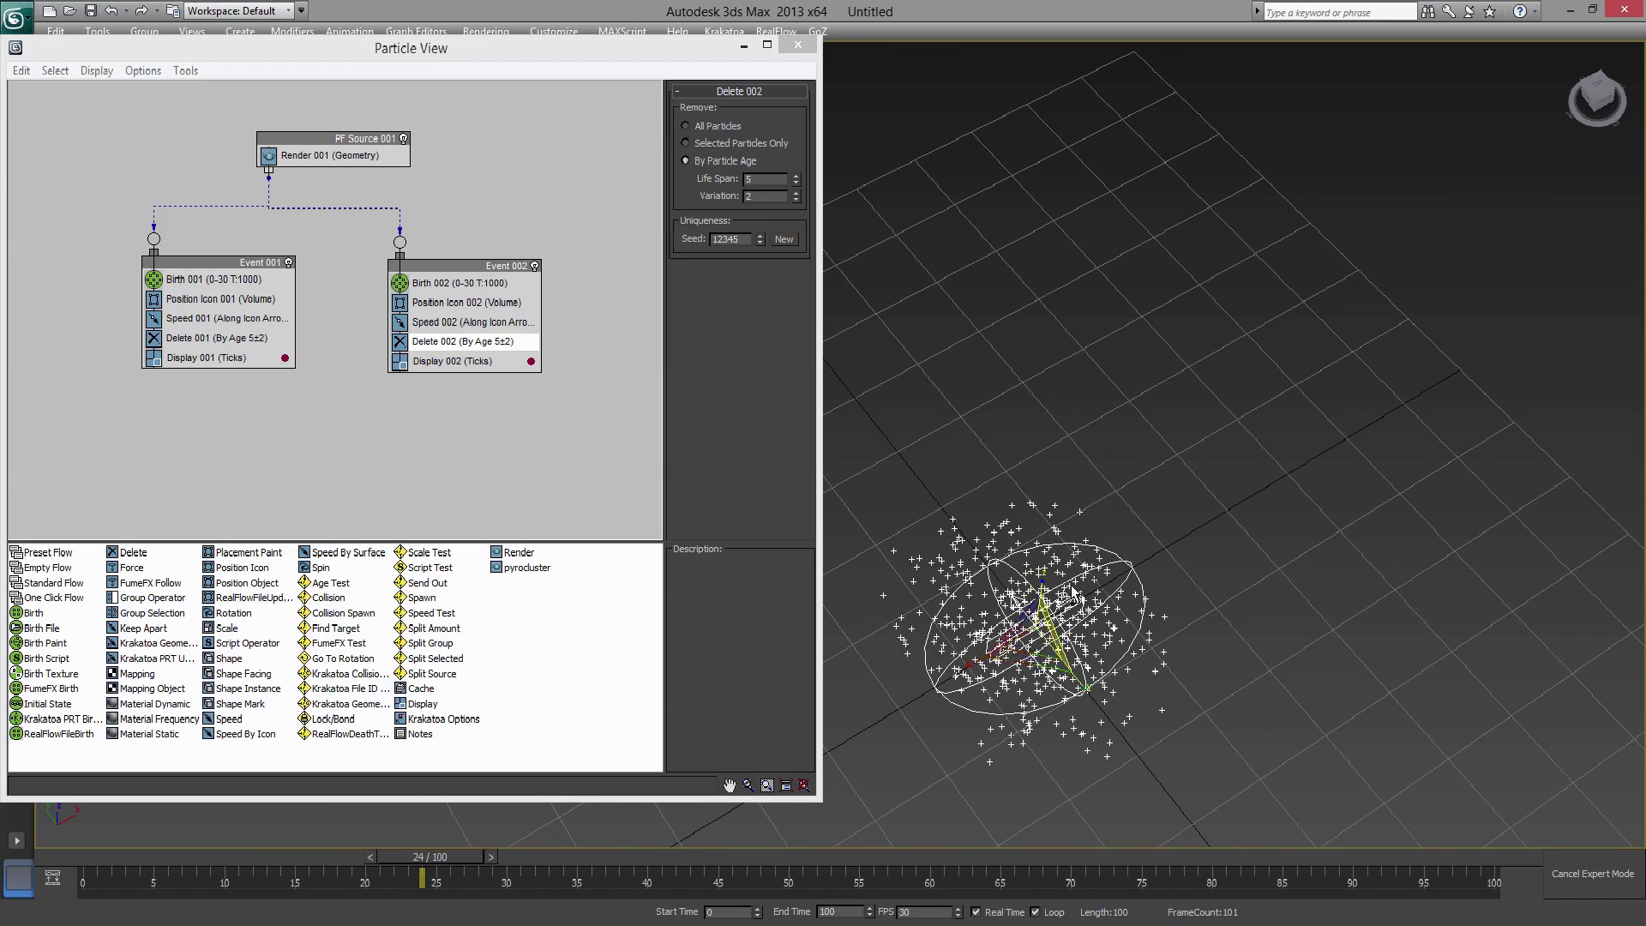
mouse_move(1071, 590)
alt+middle_down()
mouse_move(1166, 545)
mouse_move(1157, 581)
mouse_move(1165, 440)
mouse_move(1137, 439)
mouse_move(1080, 569)
mouse_move(1056, 564)
alt+middle_up()
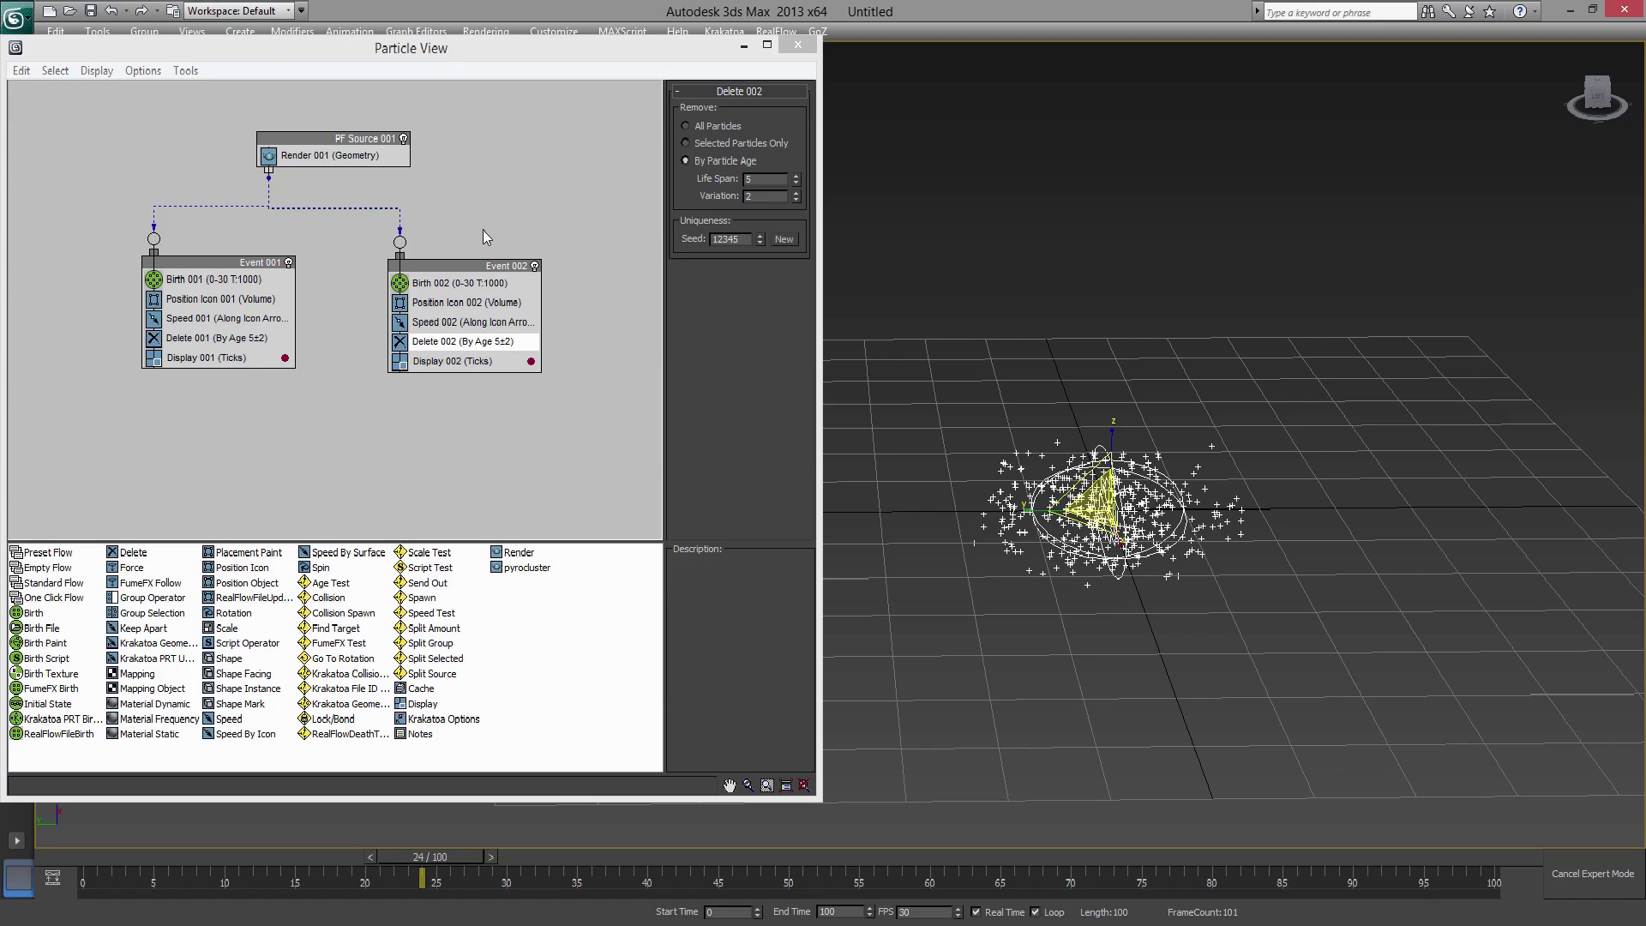
- Close Particle View and inspect the emitter and its particles in the top, front and perspective views
middle_drag(454, 199, 397, 202)
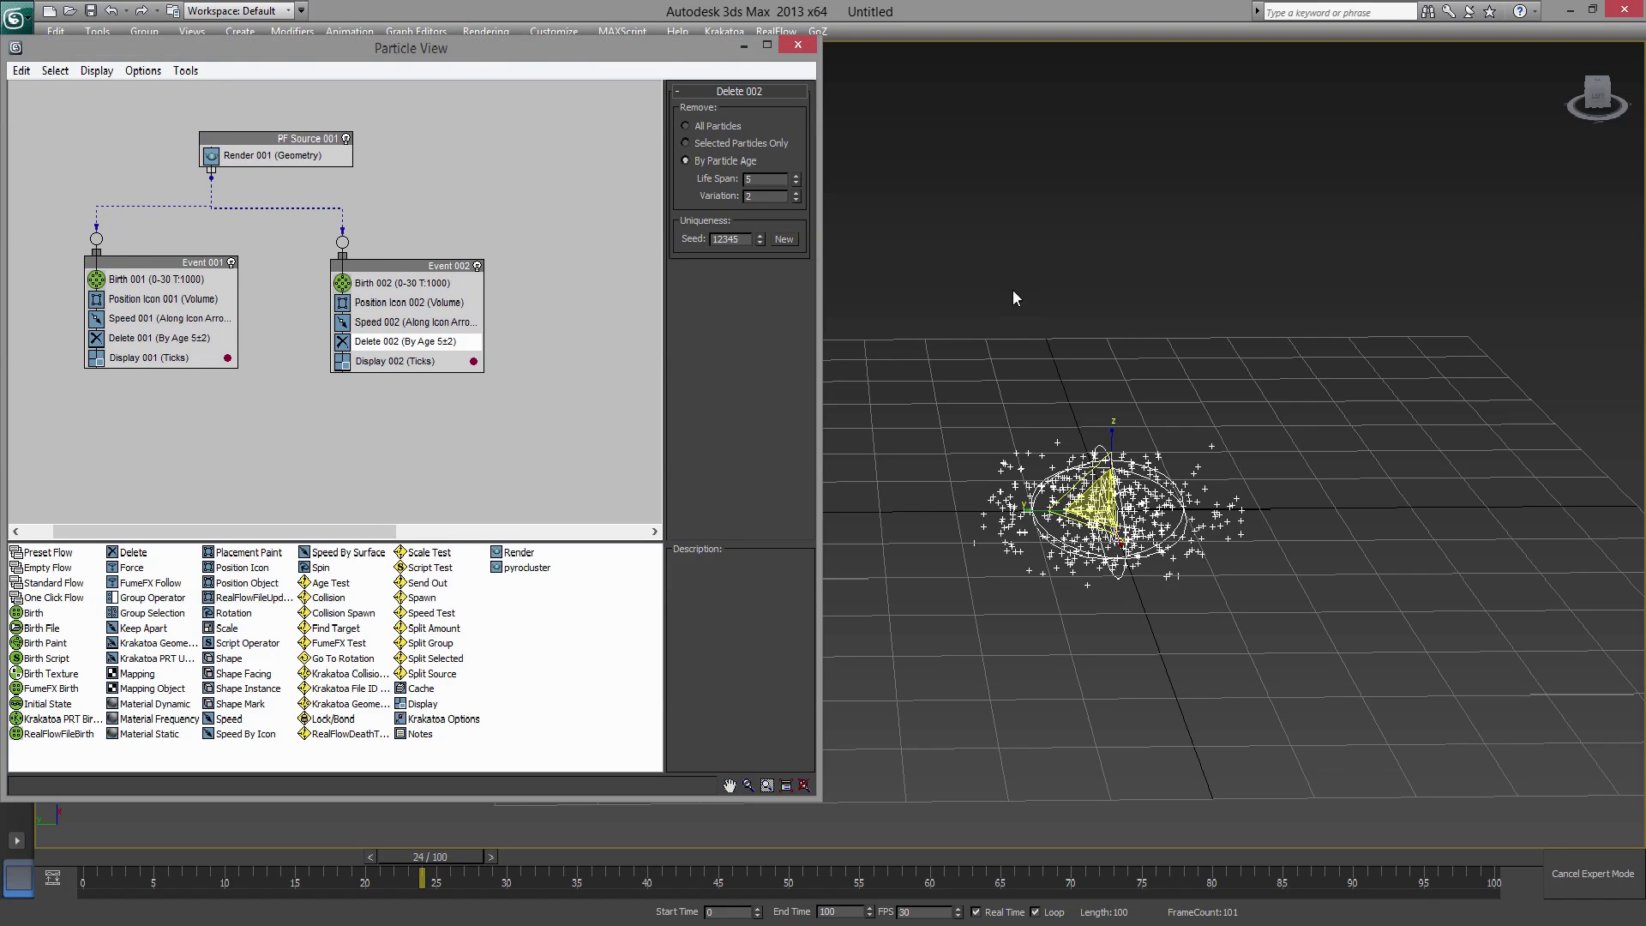
click(803, 47)
alt+middle_drag(879, 257, 946, 492)
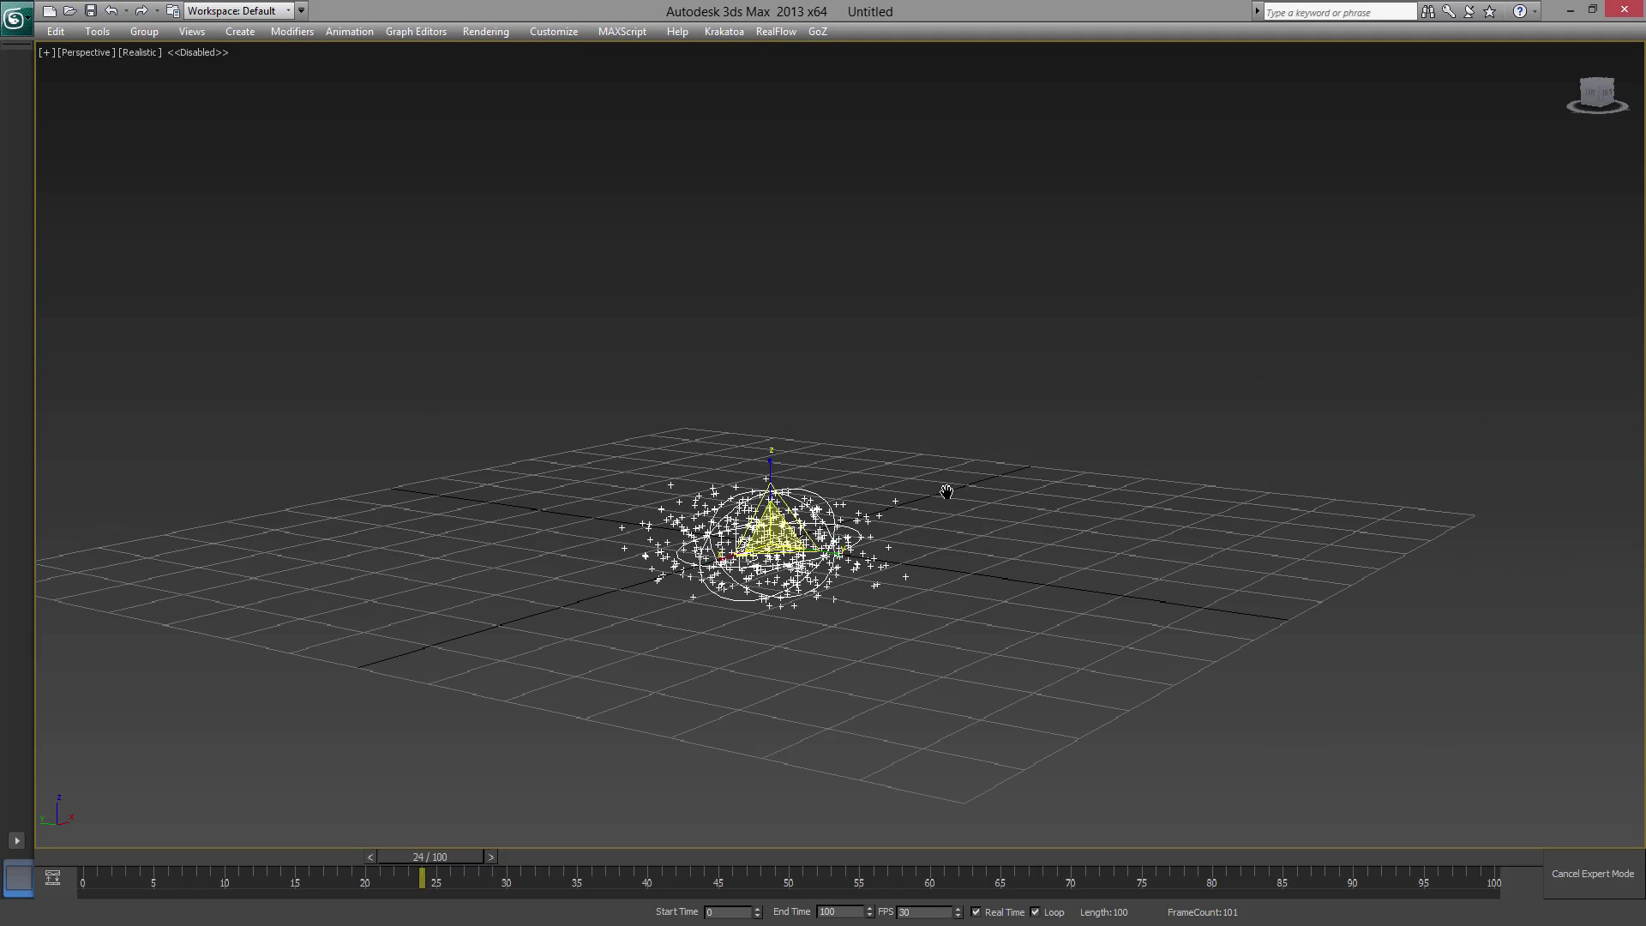
key(t)
key(f)
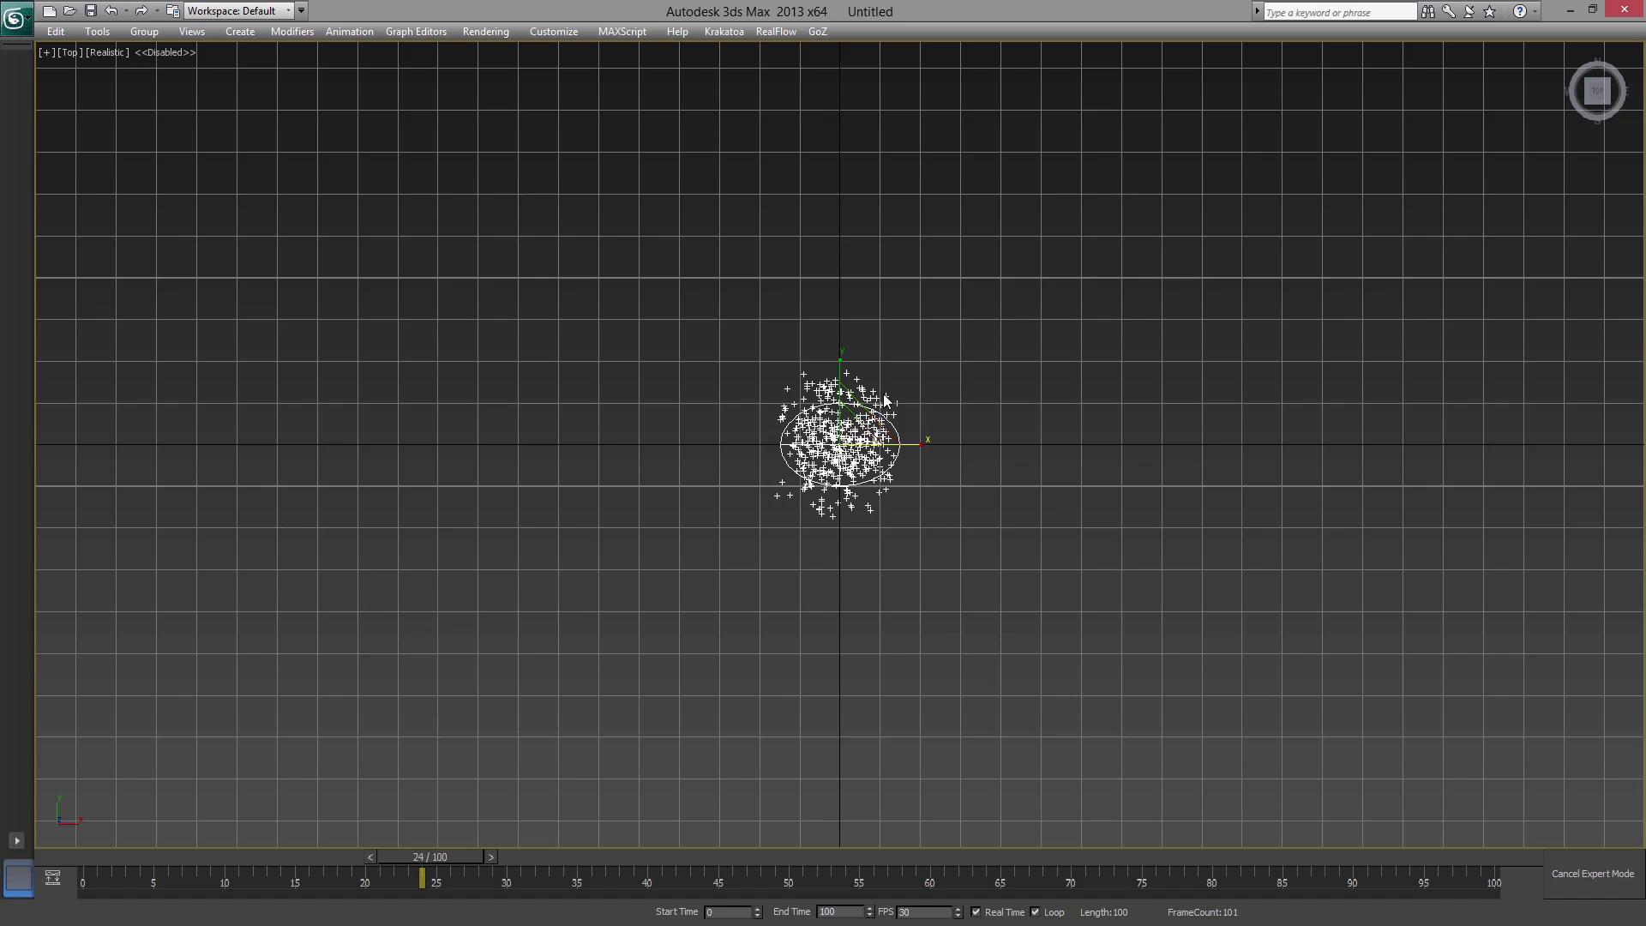
scroll(920, 446, up, 3)
scroll(920, 445, up, 2)
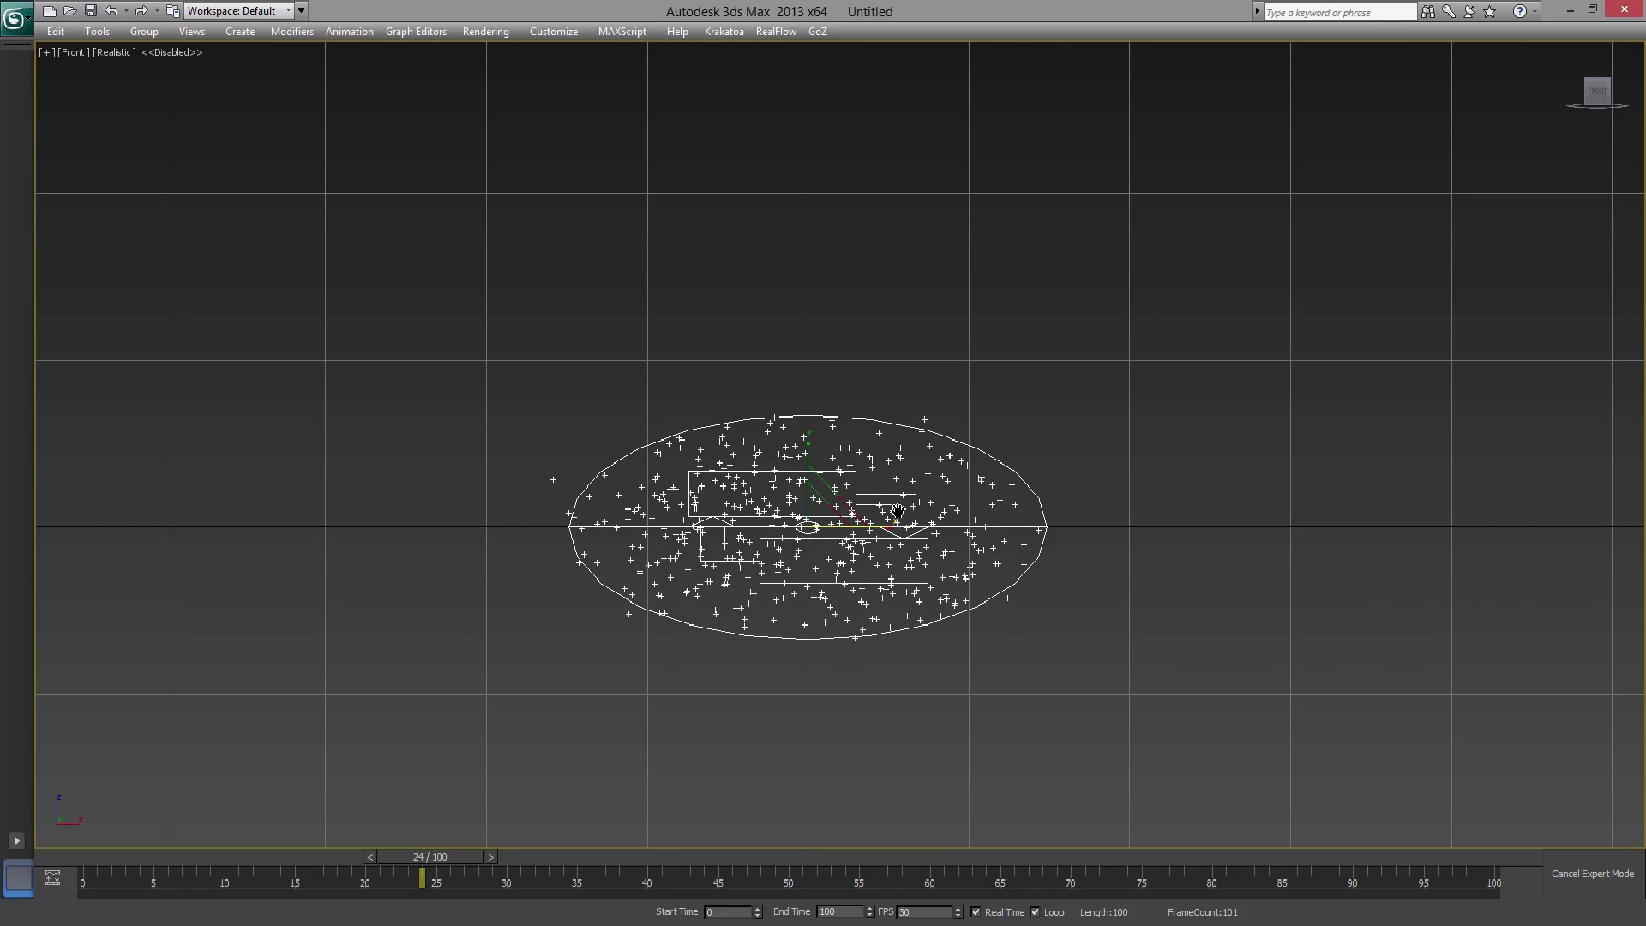
key(p)
alt+middle_drag(894, 486, 868, 549)
- Show the Command Panel and place it beside the grid, clear of the emitter
key(y)
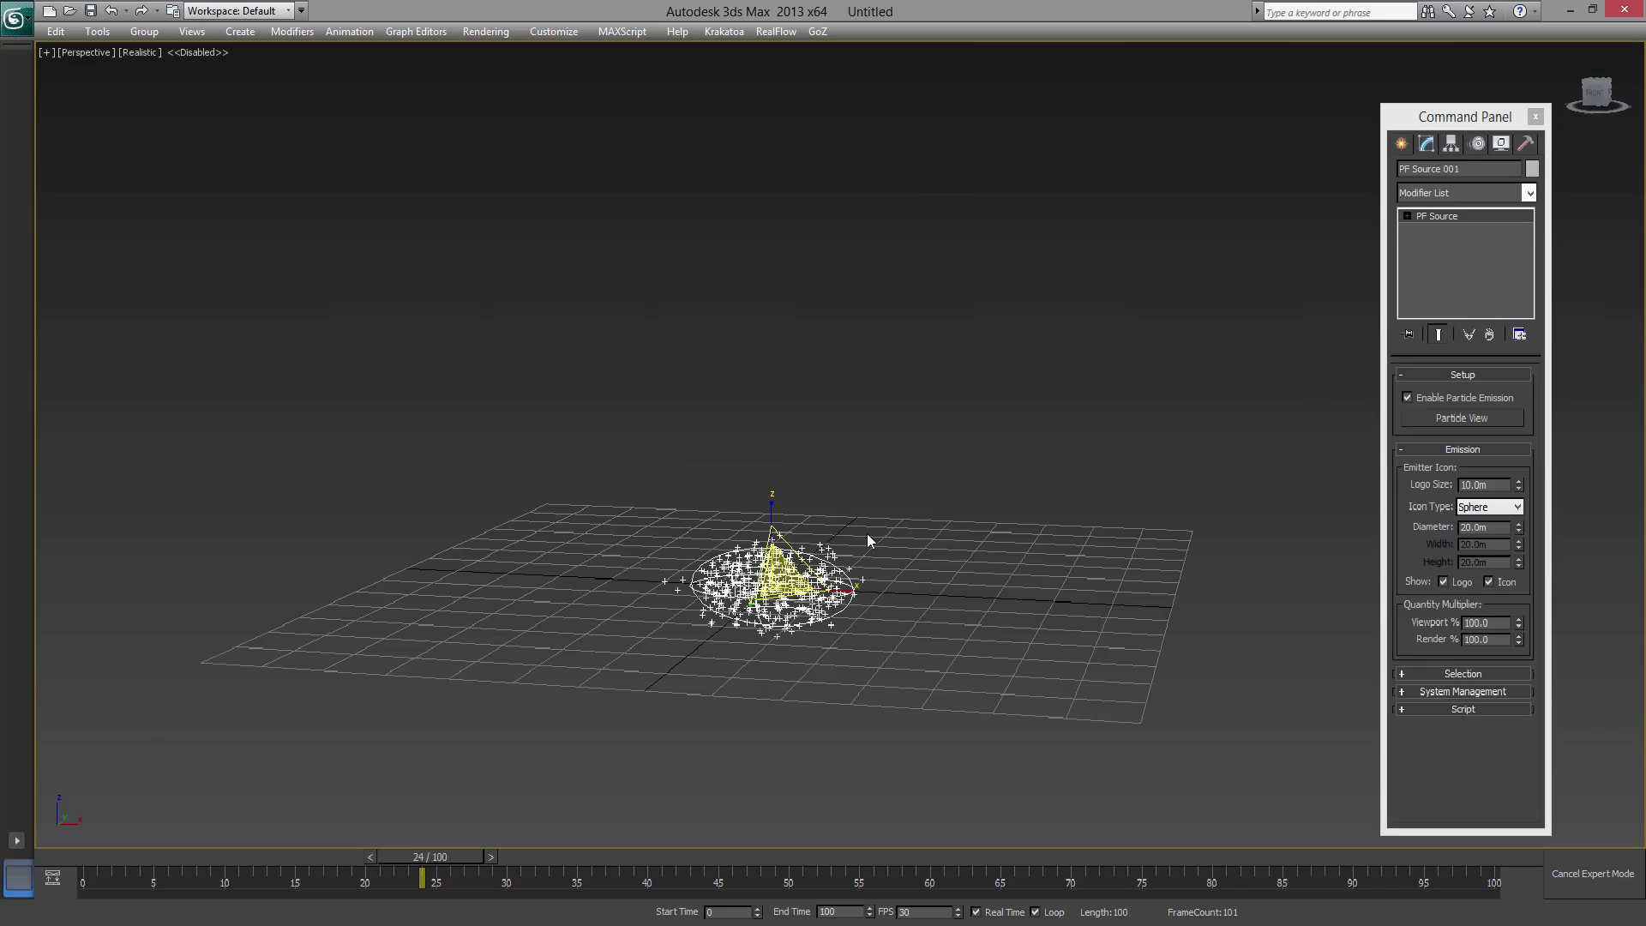
drag(1462, 121, 1127, 106)
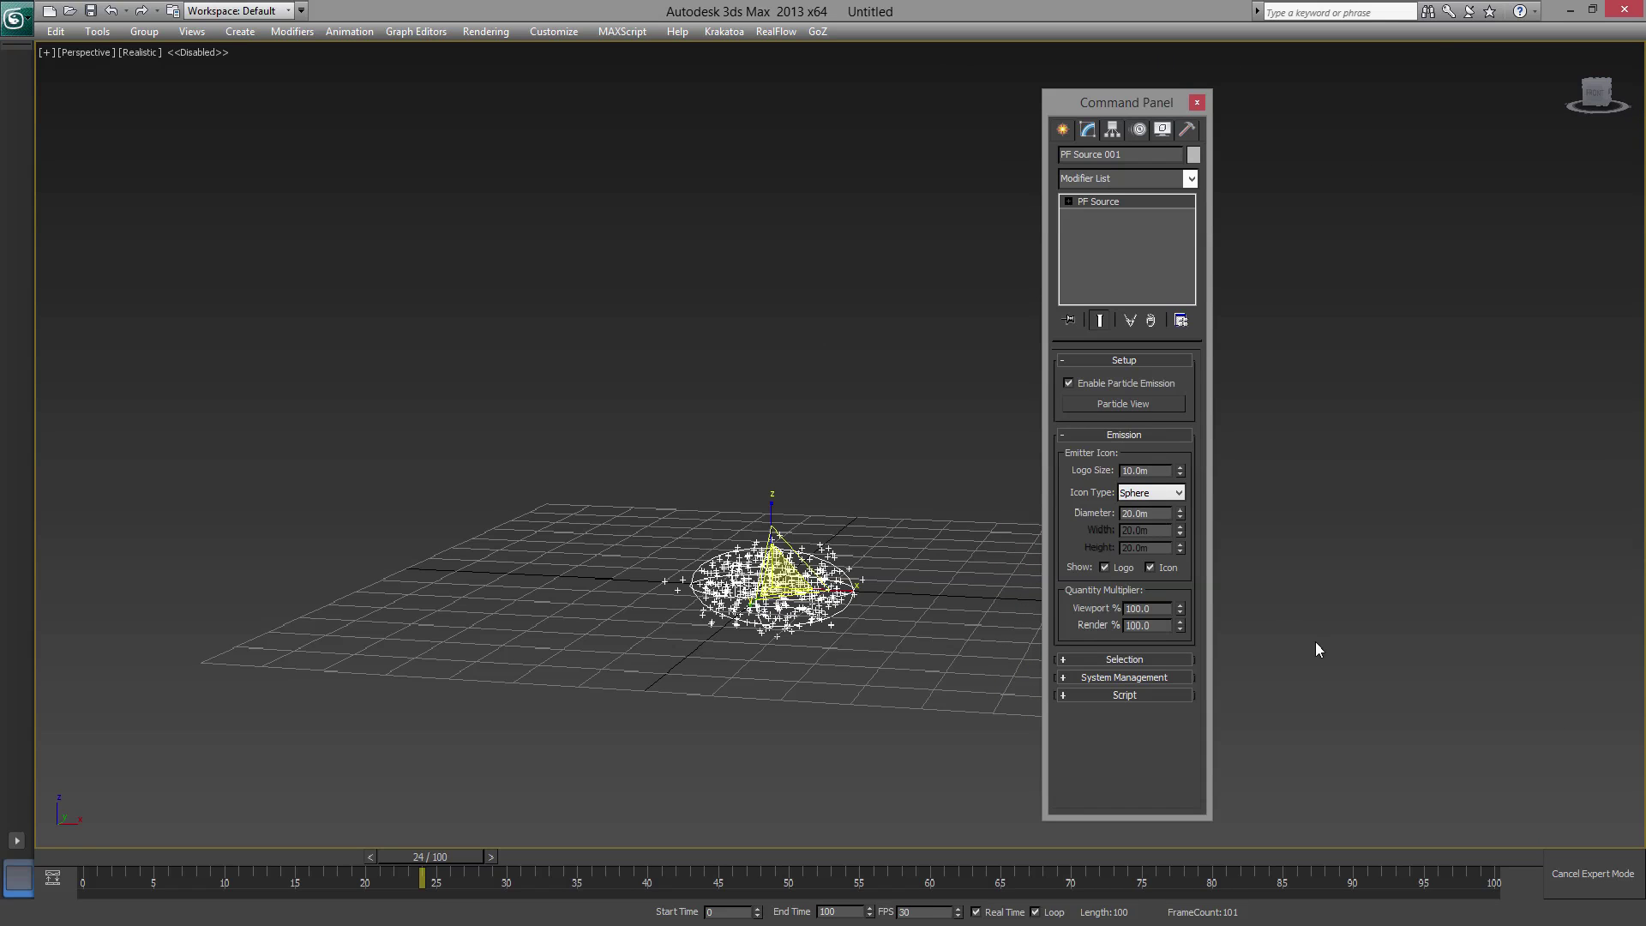
drag(1101, 94, 1221, 94)
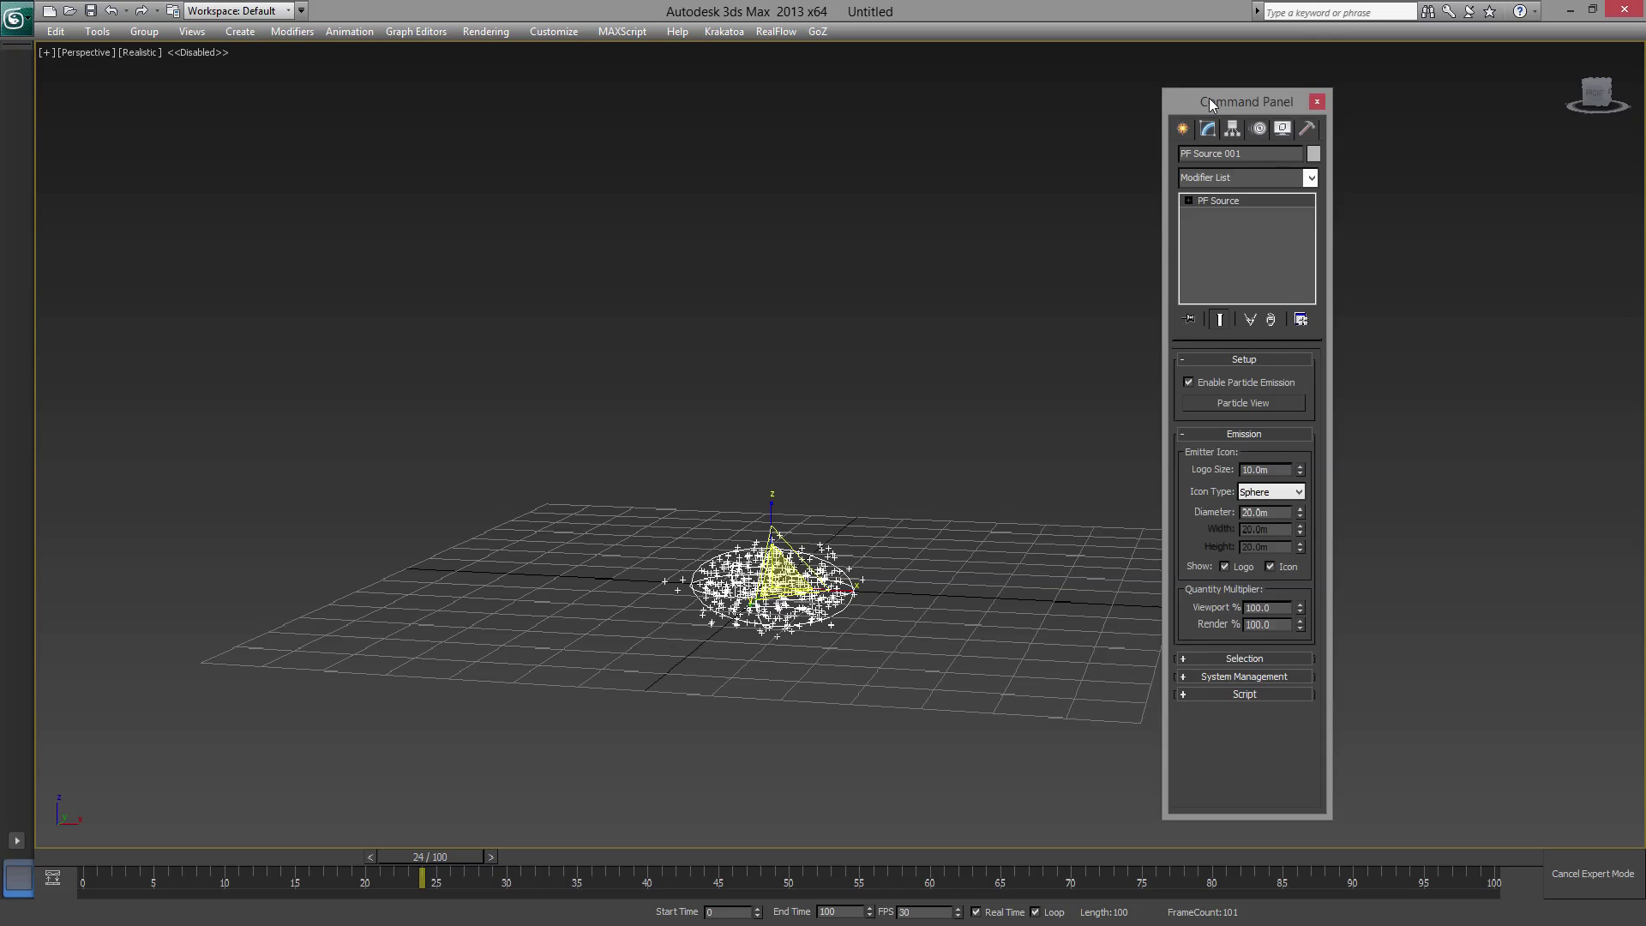
- Create a FumeFX container around the emitter covering the whole grid, about 149 m wide and 151 m long, and give it height
click(1184, 129)
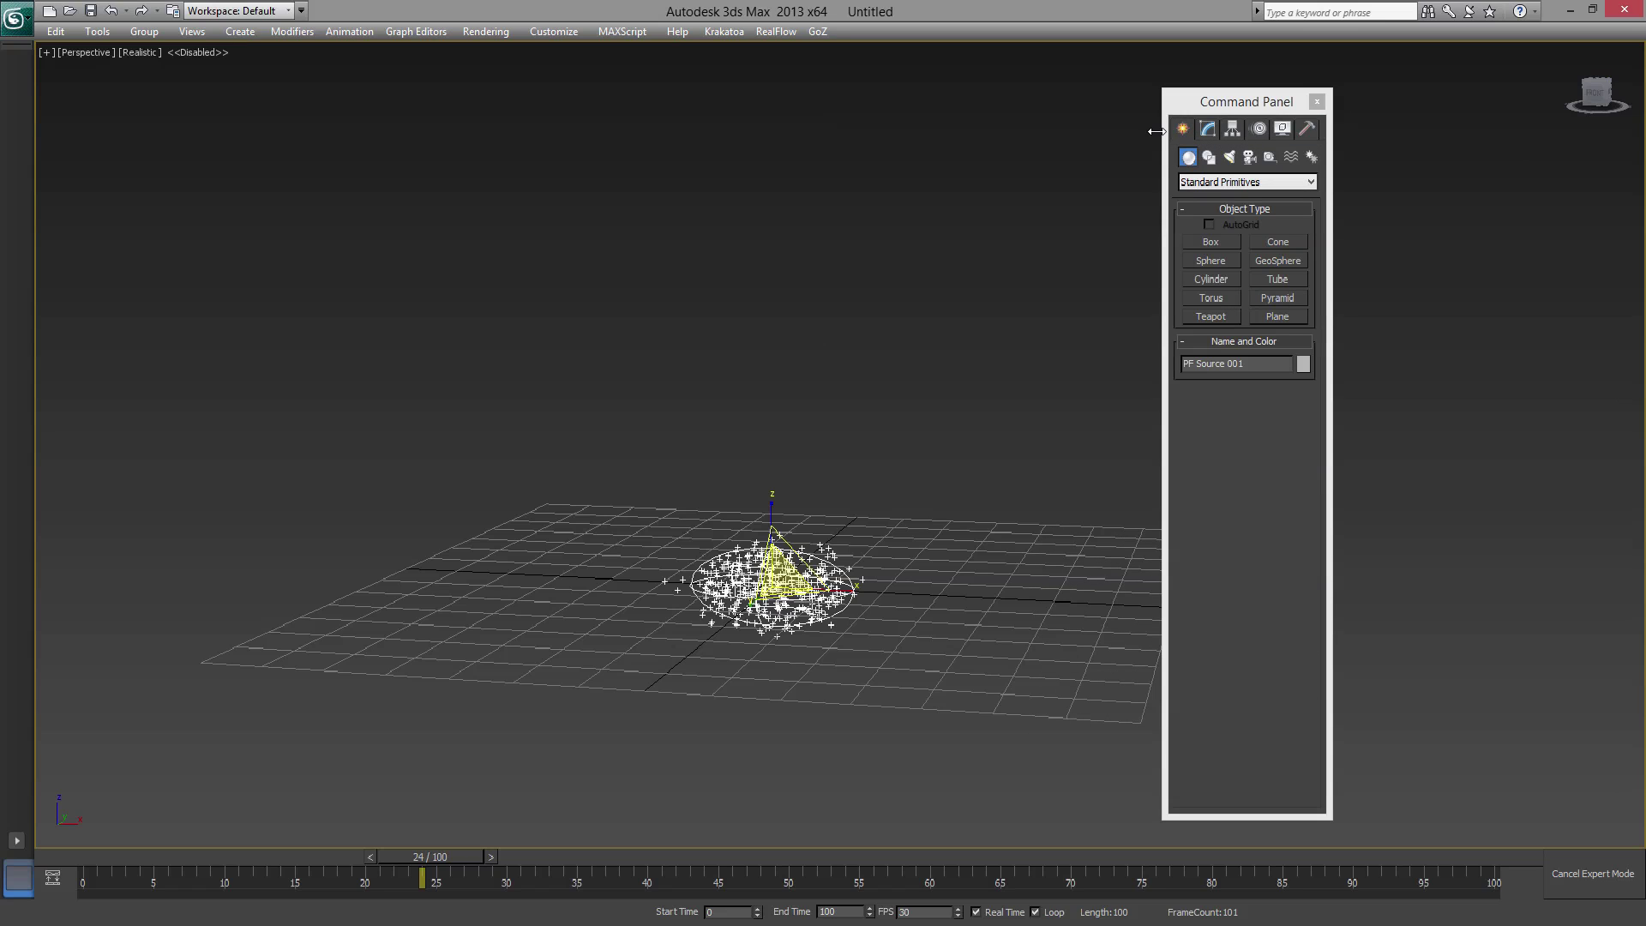
click(1226, 182)
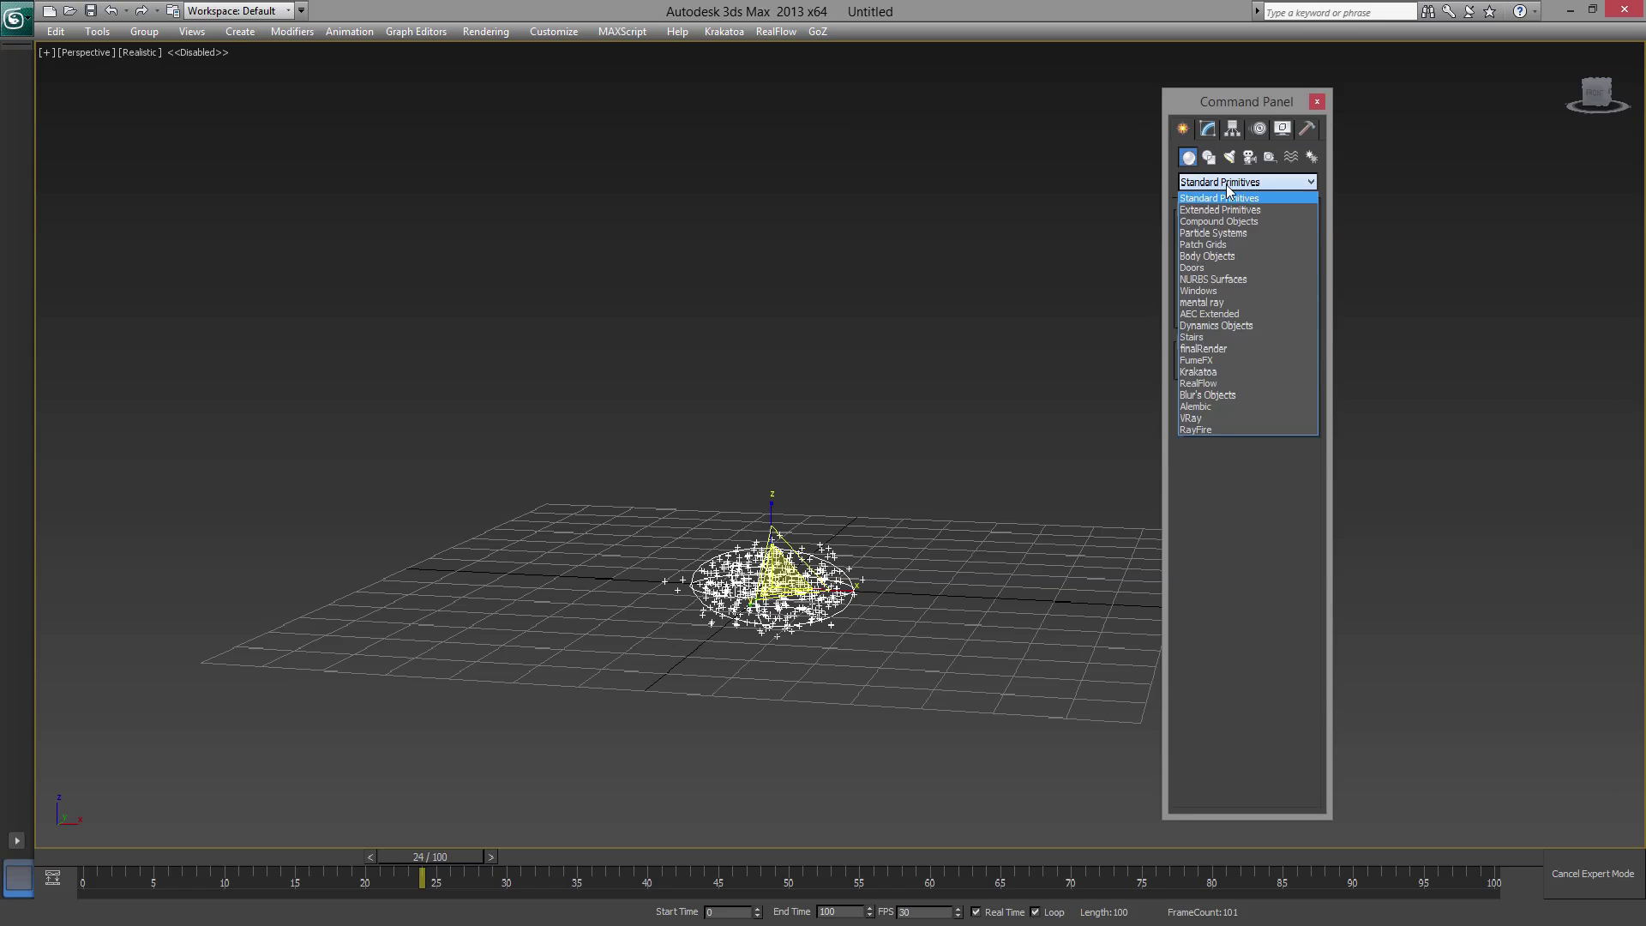
click(1207, 361)
click(1212, 243)
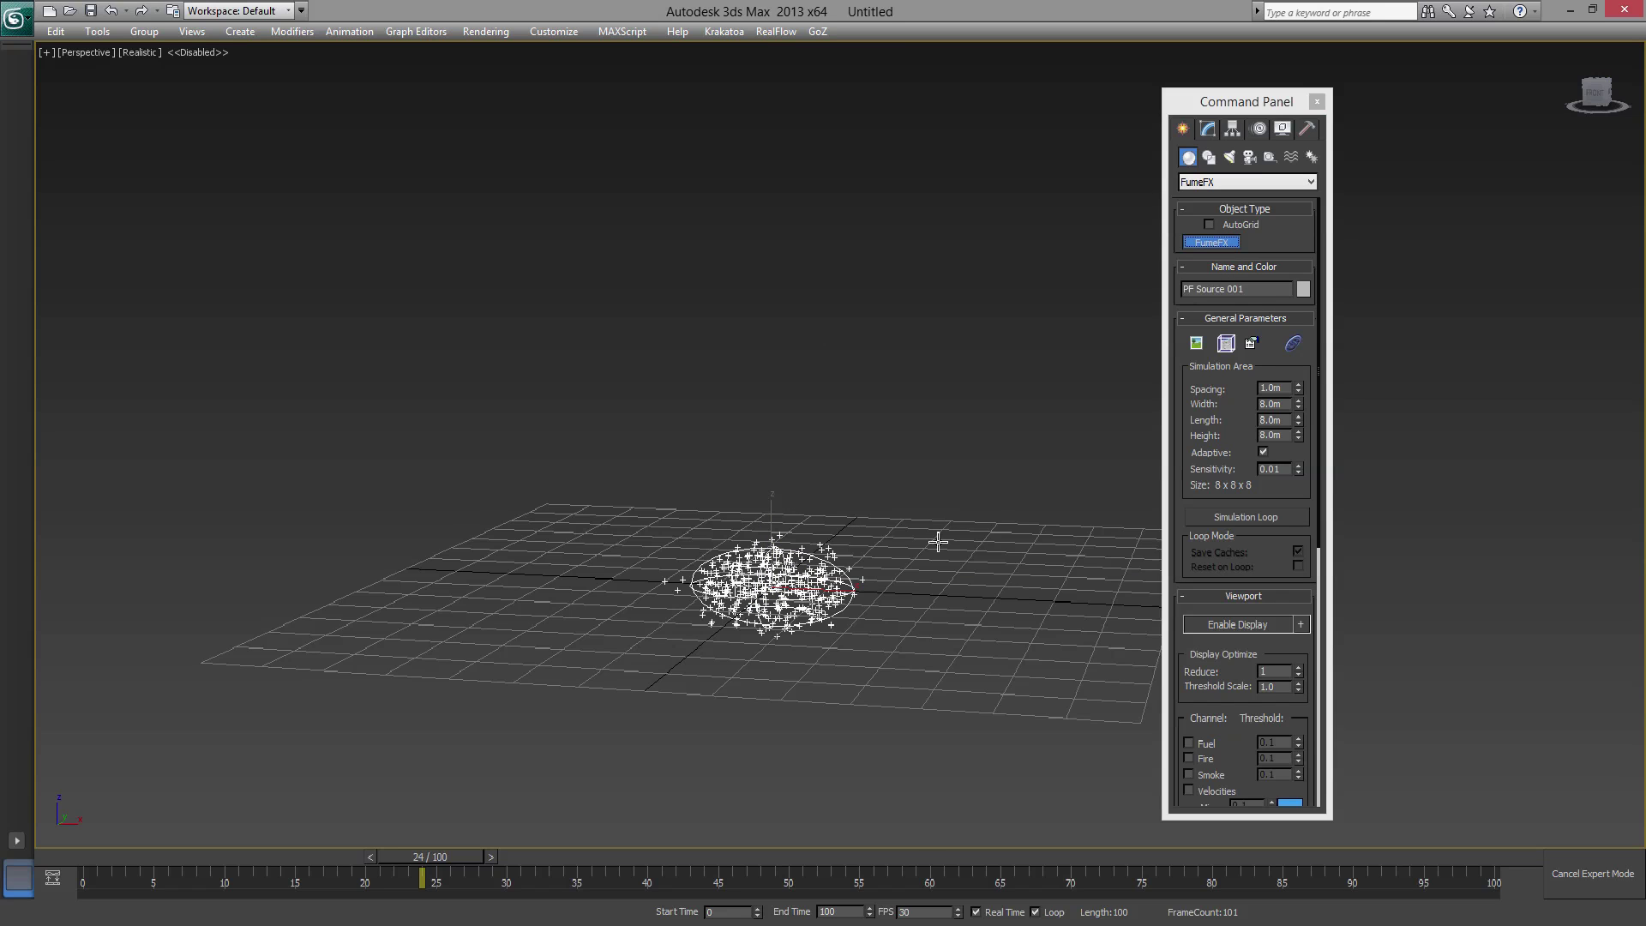
alt+middle_drag(937, 540, 940, 555)
scroll(876, 566, down, 4)
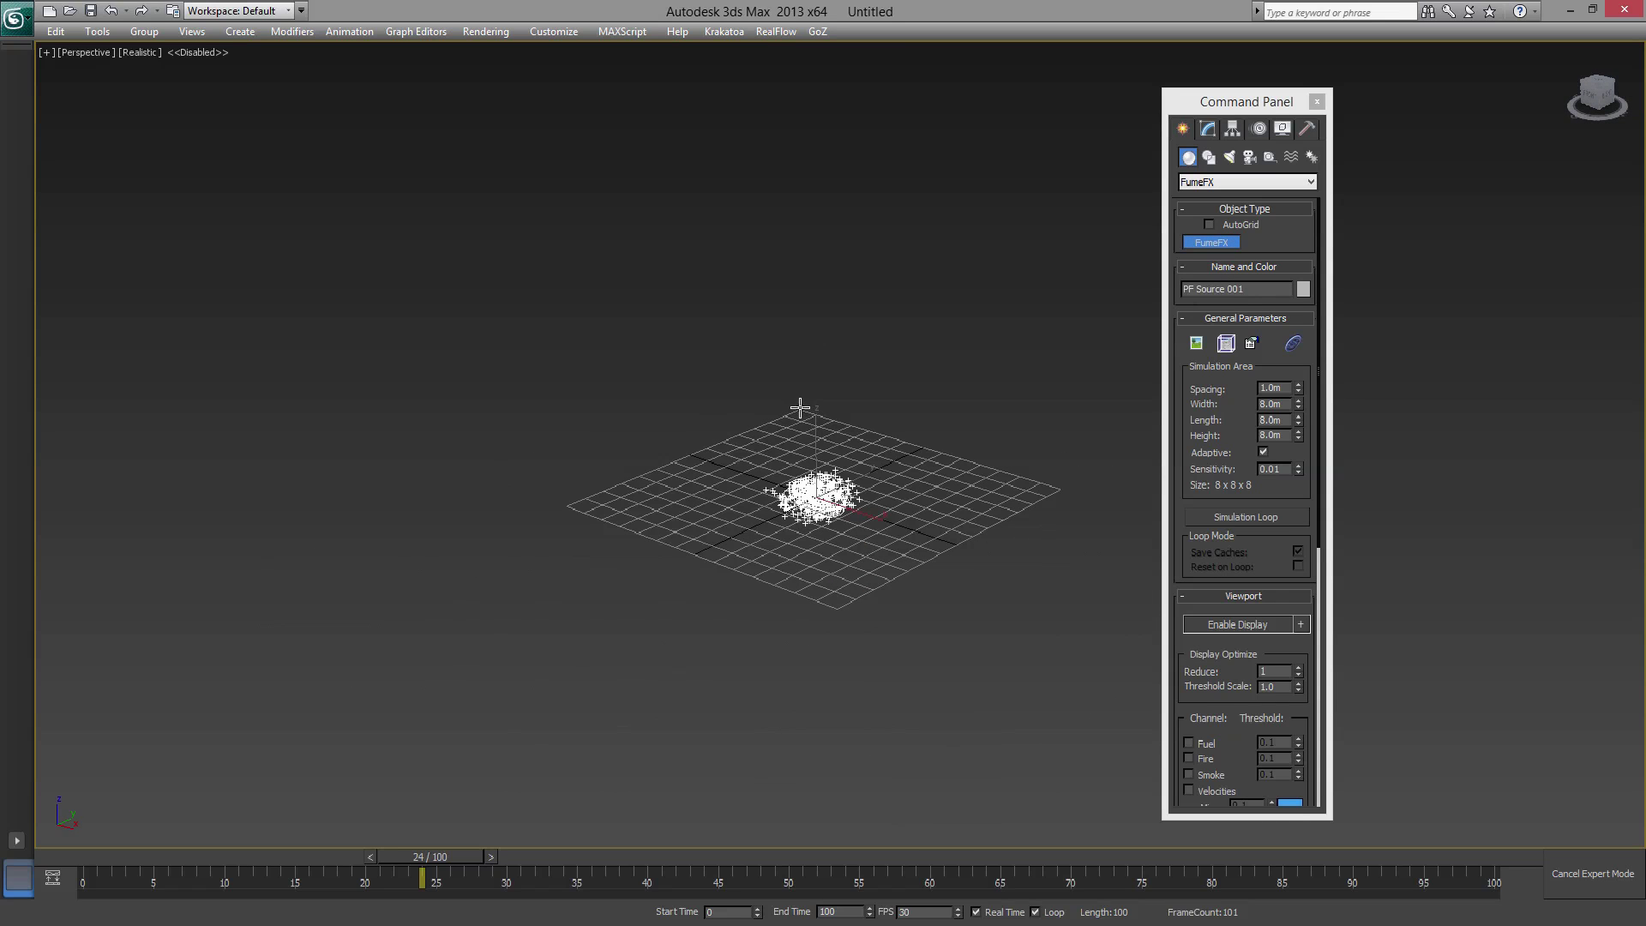
drag(800, 408, 837, 617)
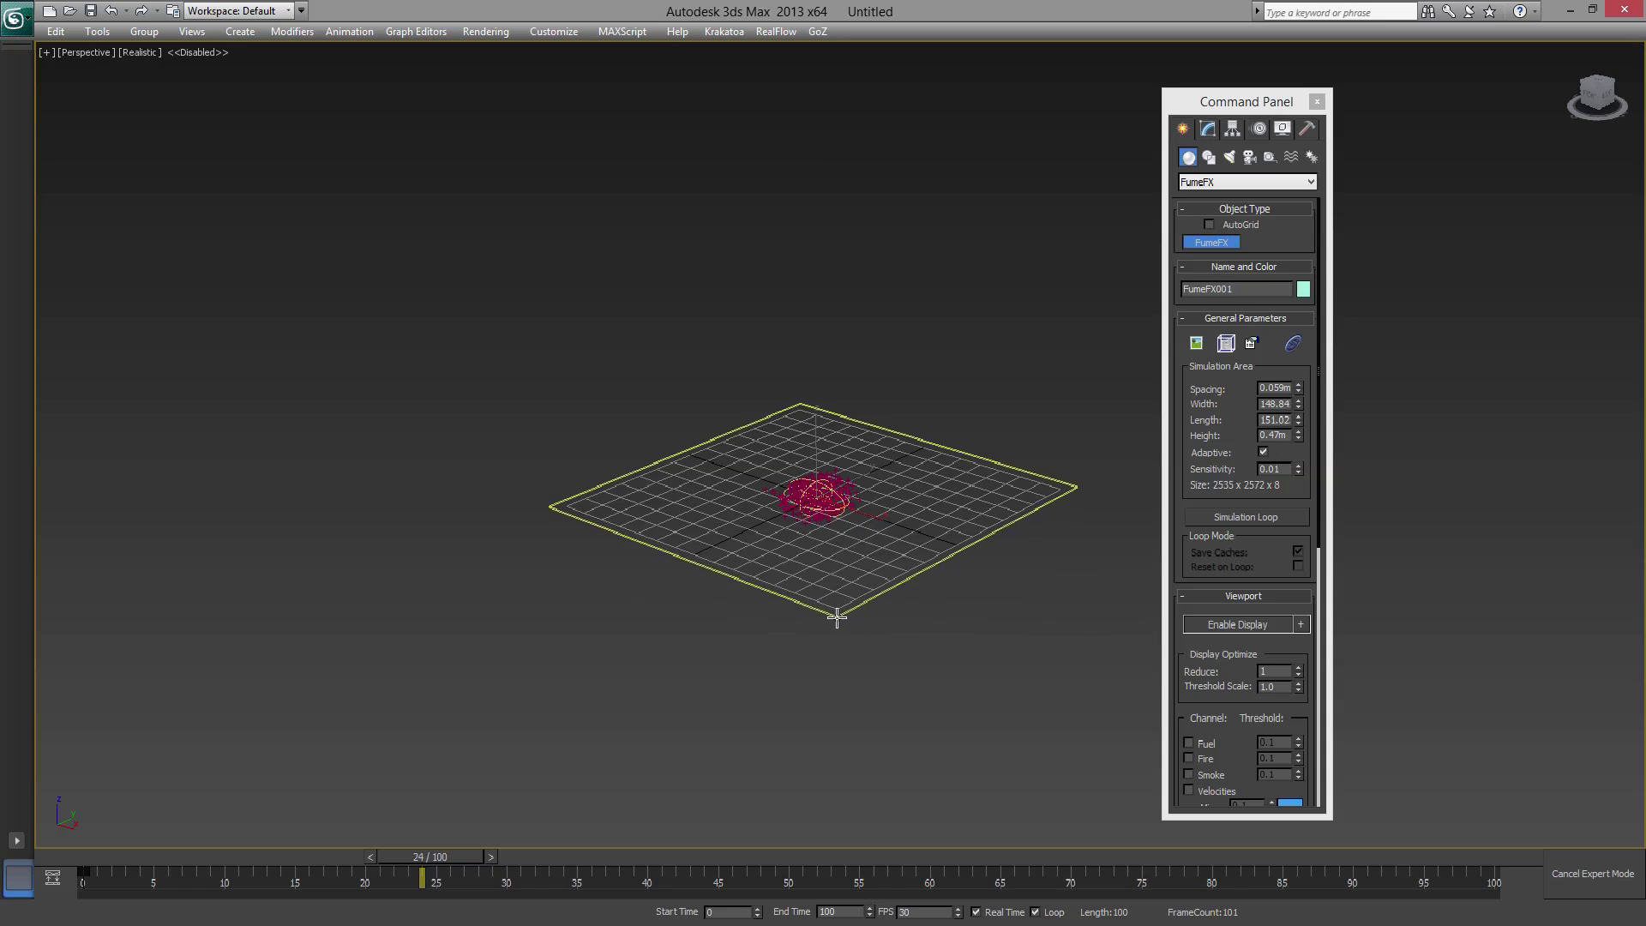
click(867, 483)
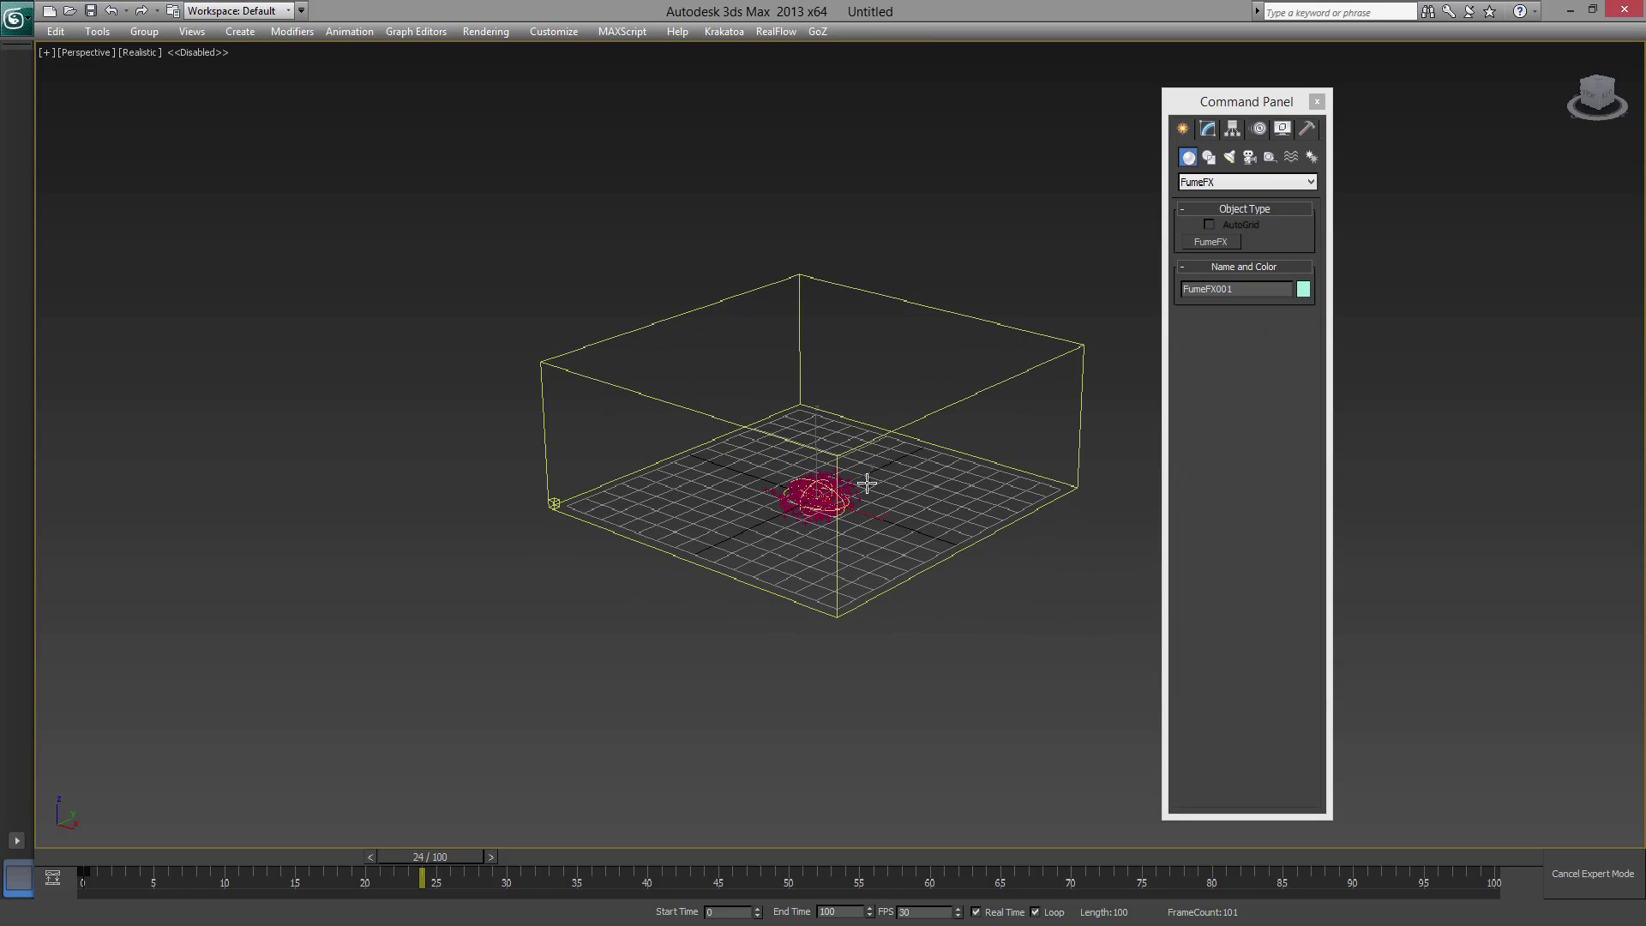
- Centre the FumeFX container on the world origin with X, Y and Z at 0
alt+middle_drag(867, 484, 860, 573)
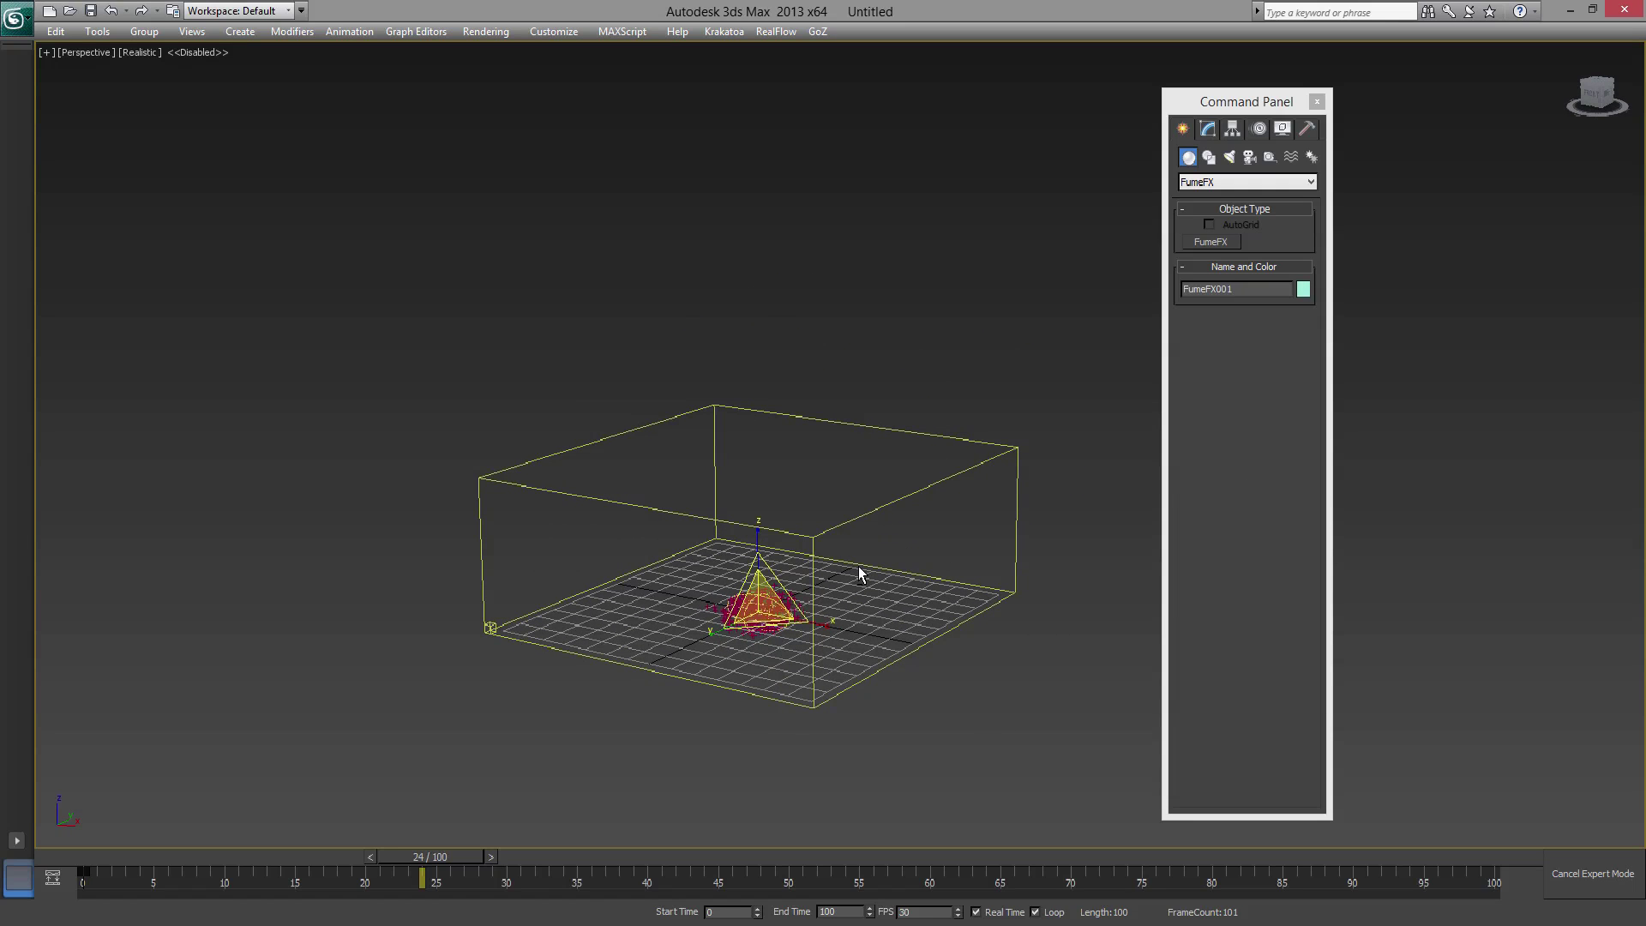
key(F12)
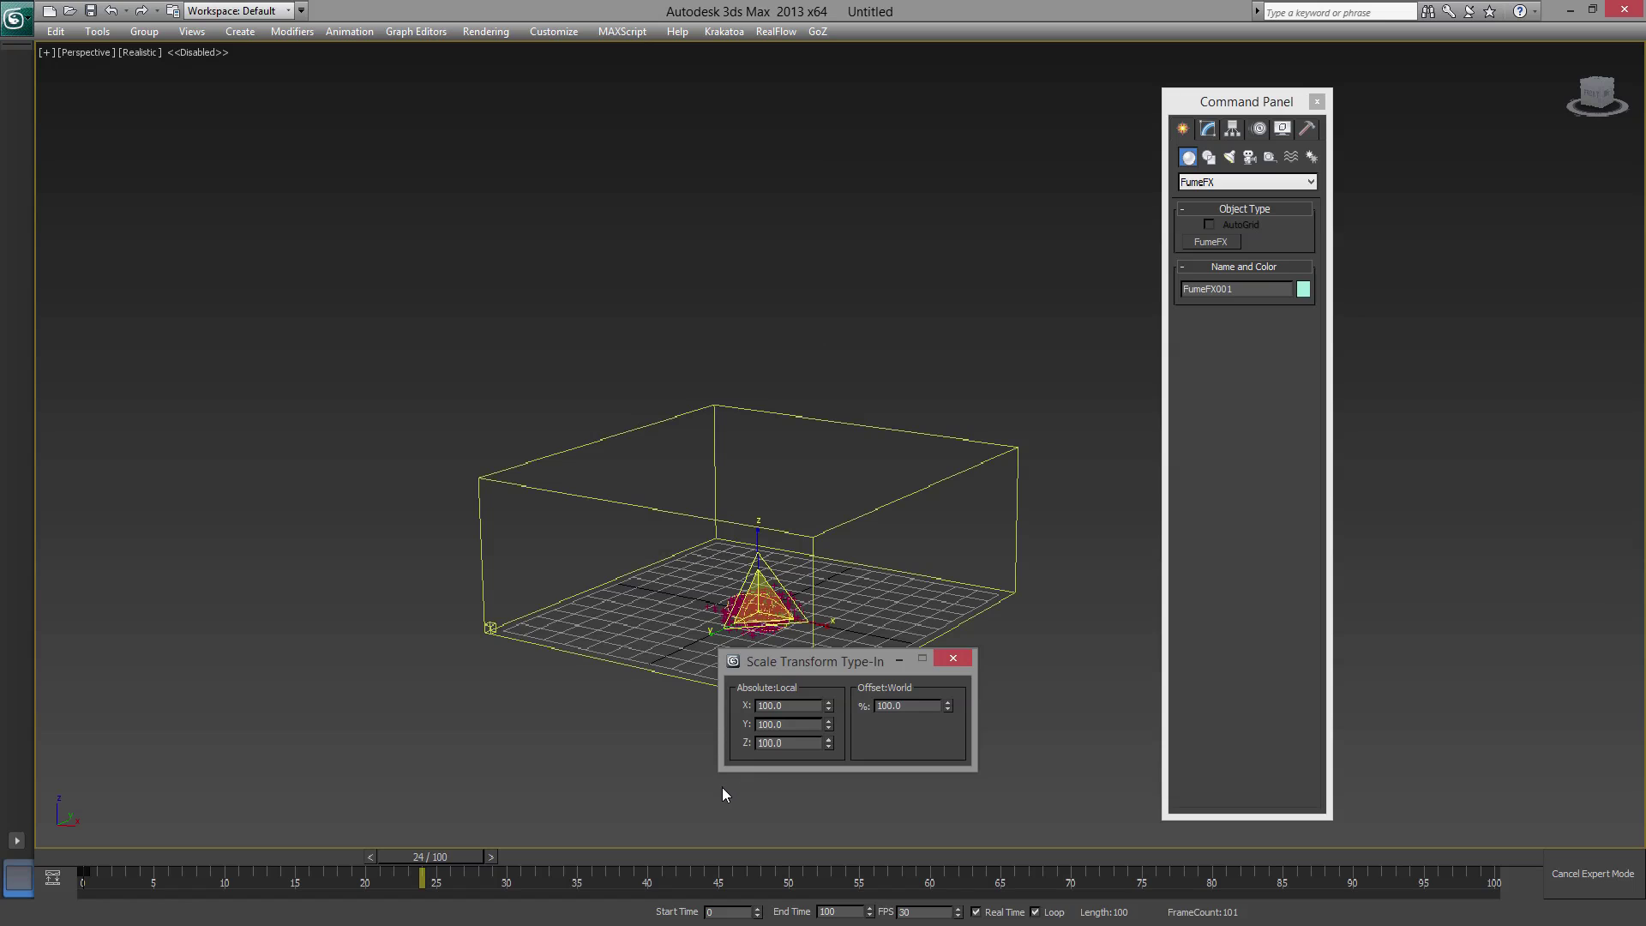
key(w)
right_click(828, 709)
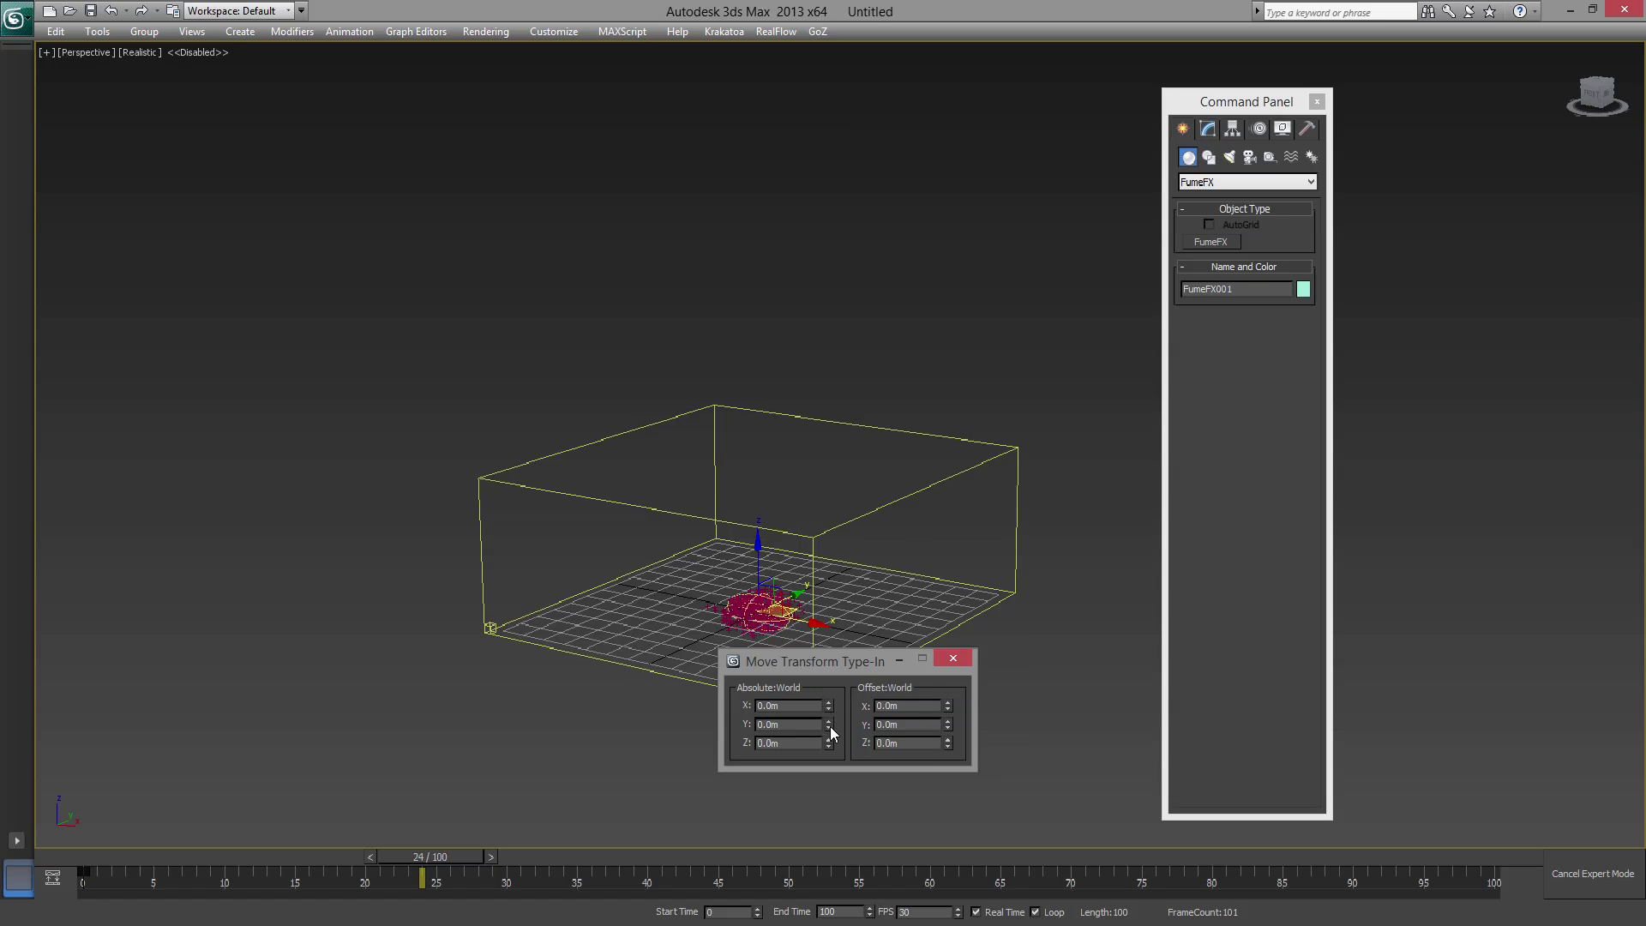
click(954, 658)
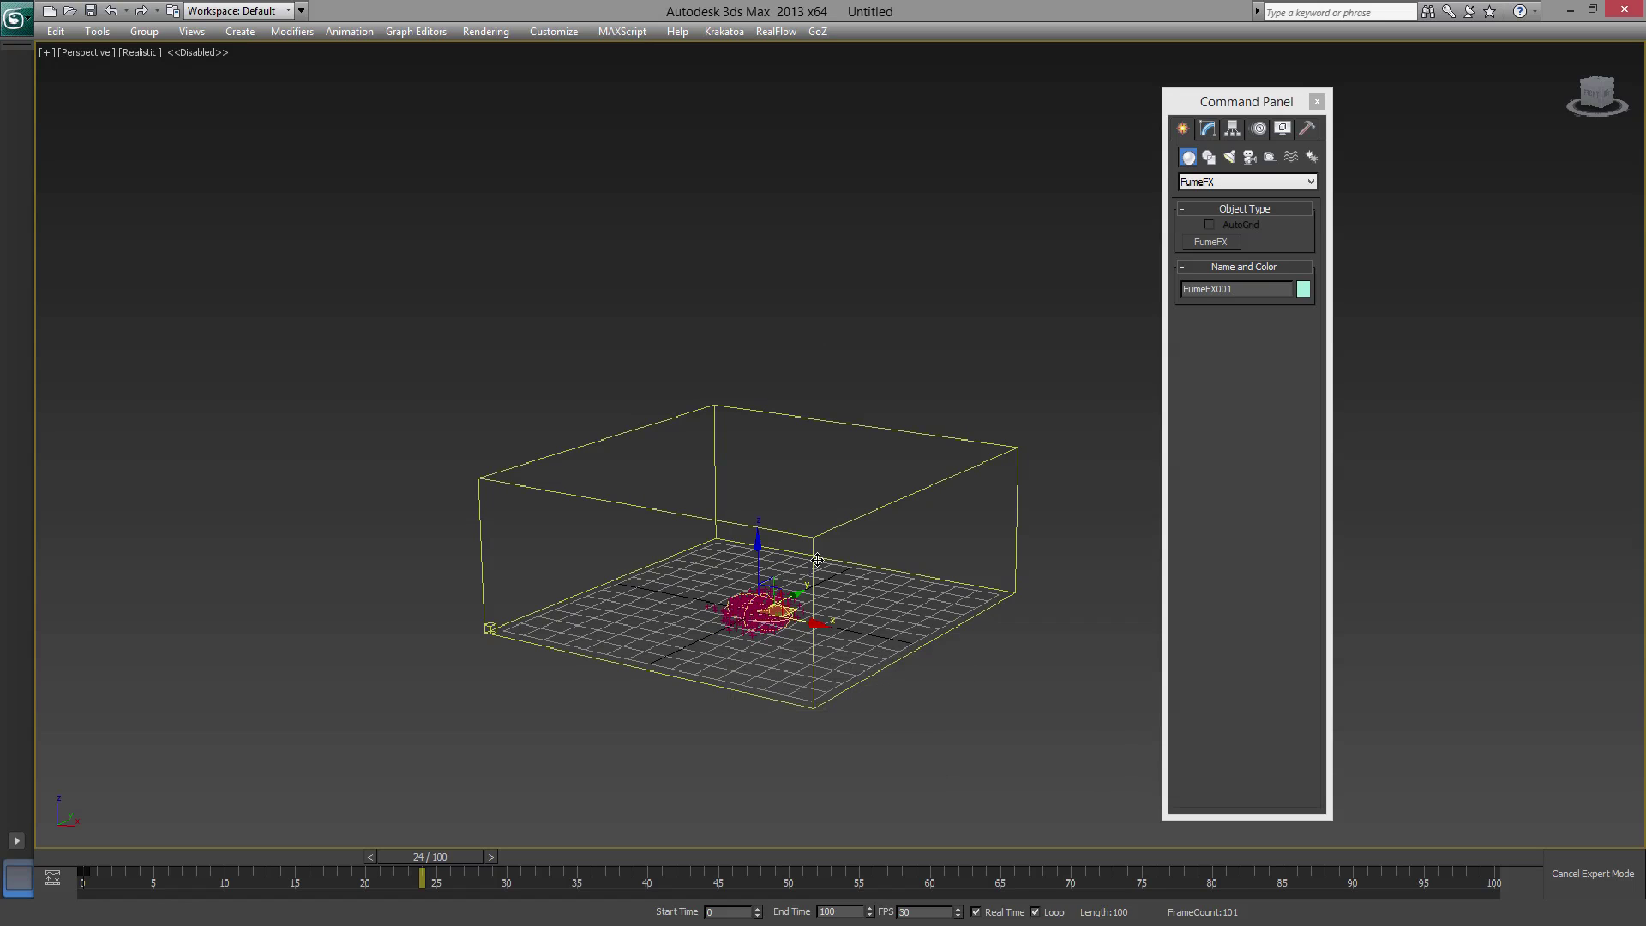
- Lower the FumeFX container in the left view until the emitter sits near the middle of its height
middle_drag(794, 571, 760, 614)
key(f)
key(l)
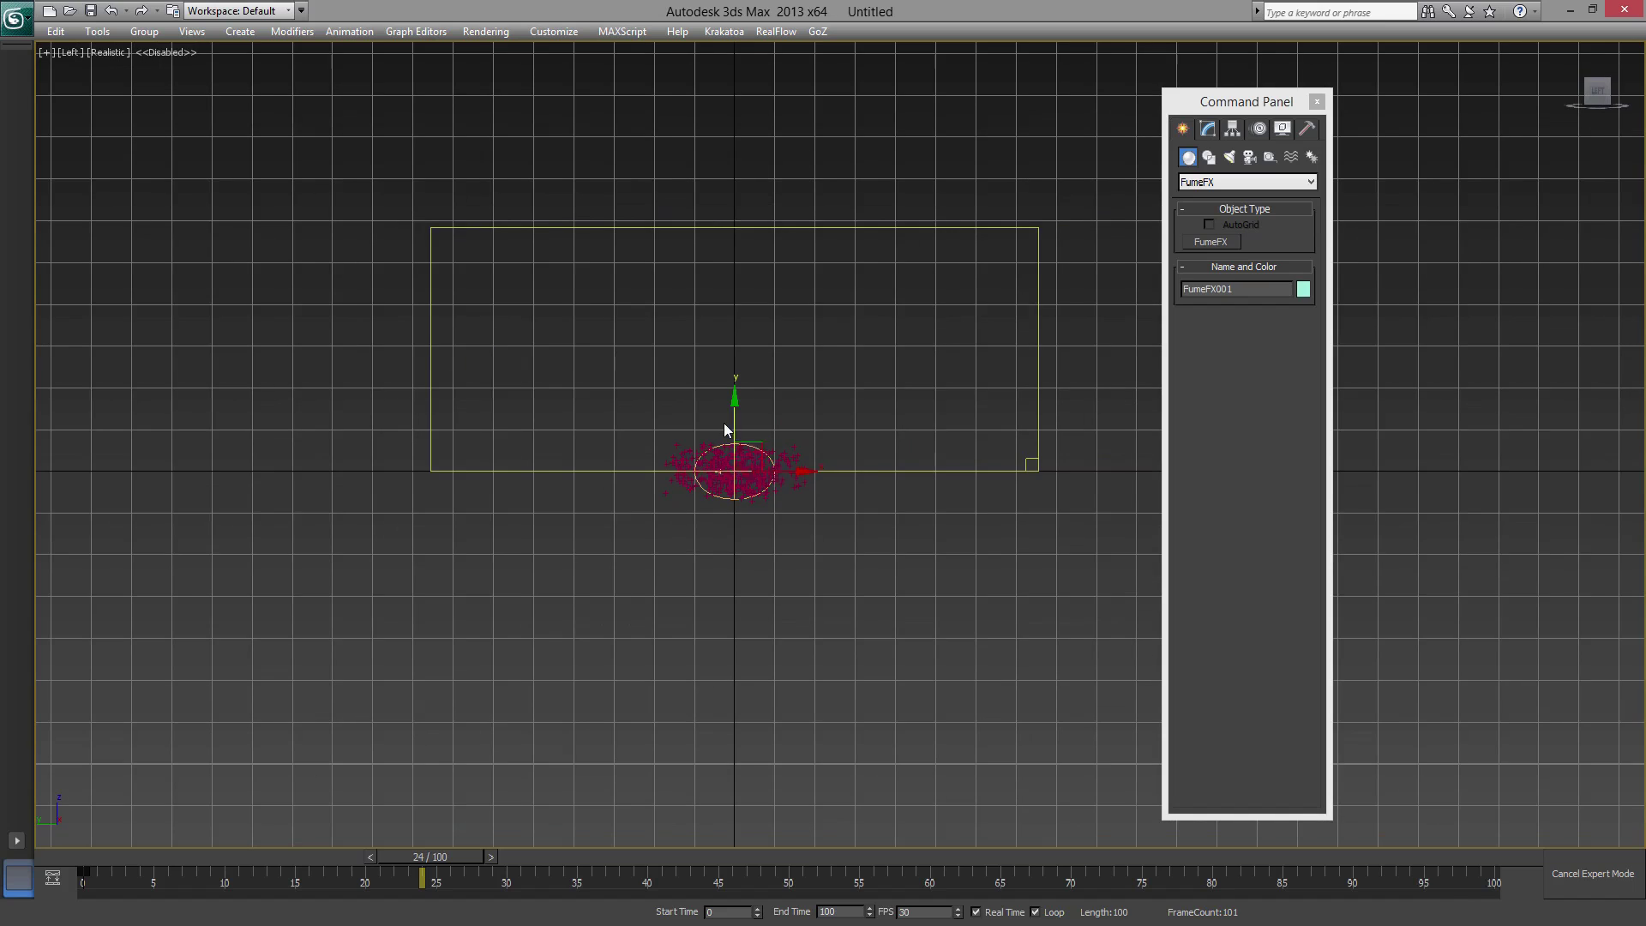
mouse_move(747, 511)
mouse_down()
mouse_move(751, 528)
mouse_move(734, 525)
mouse_up()
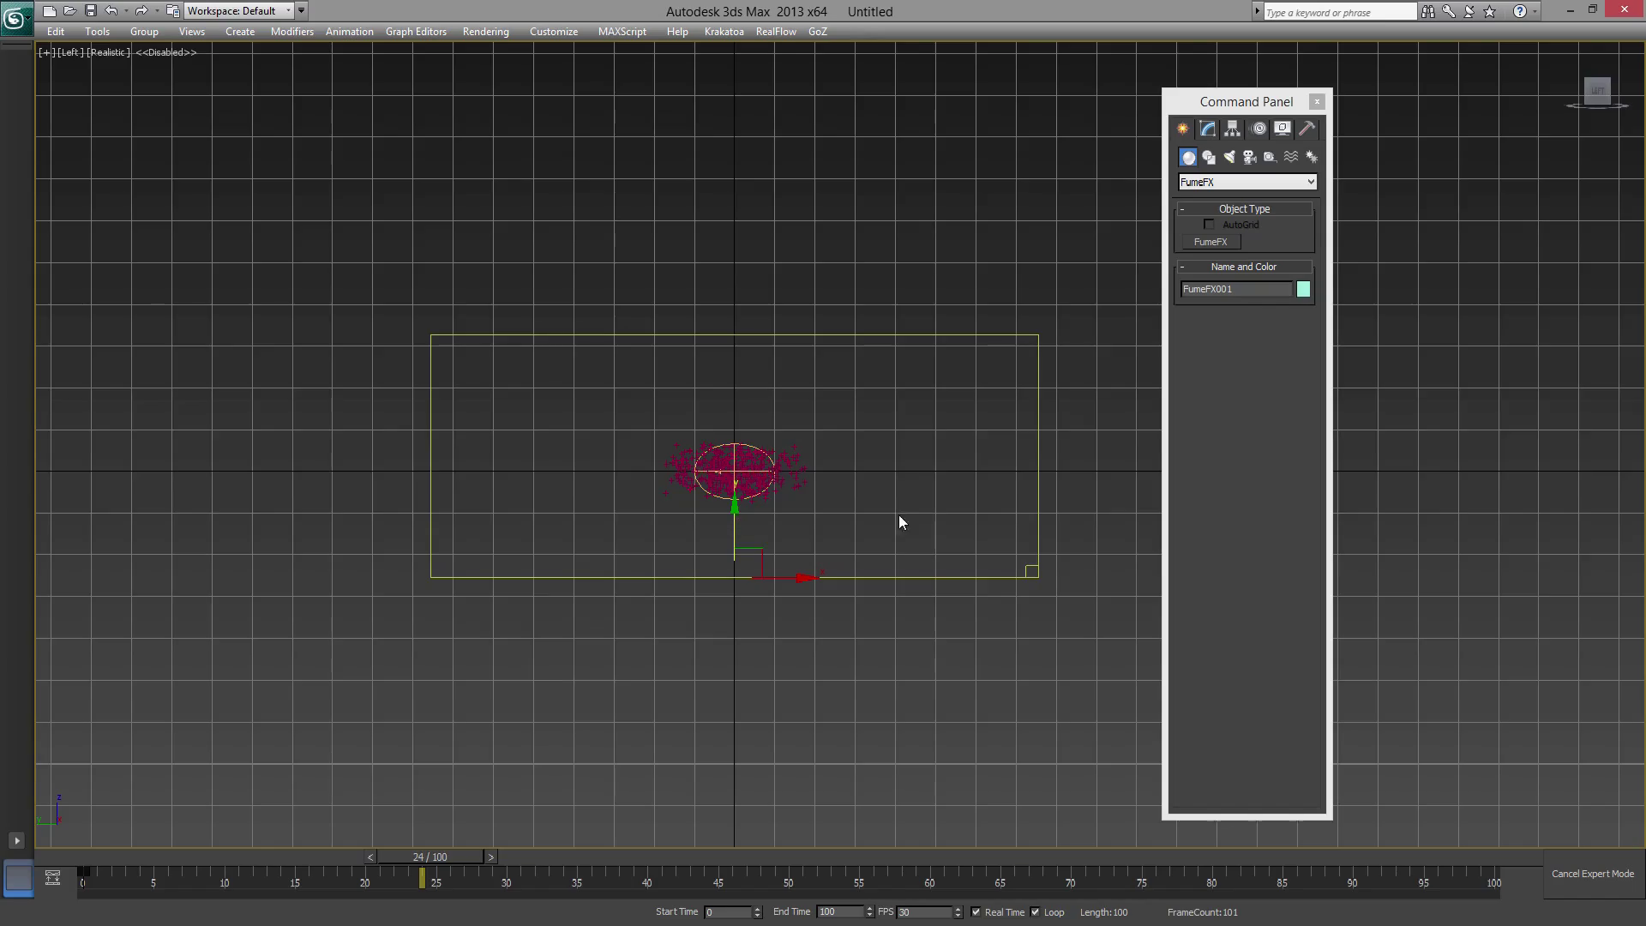
alt+middle_drag(900, 522, 737, 571)
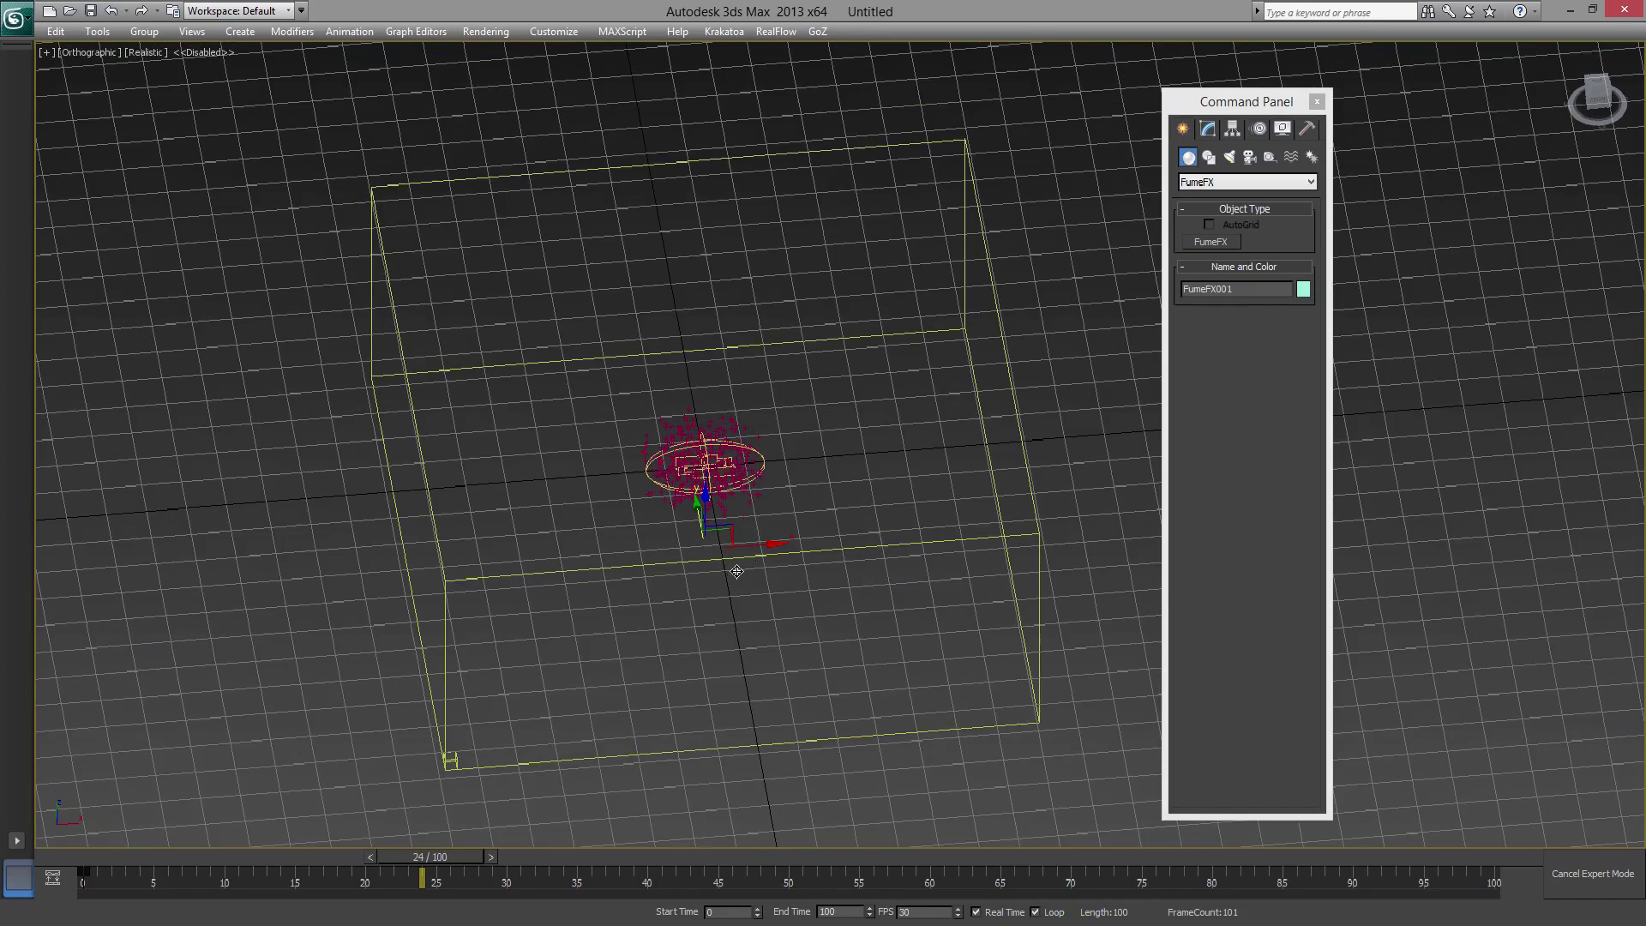
- Reduce the FumeFX container's width to about 120.56 m and check its fit around the emitter in perspective
click(1211, 133)
drag(1297, 468, 1301, 462)
alt+middle_drag(701, 558, 933, 597)
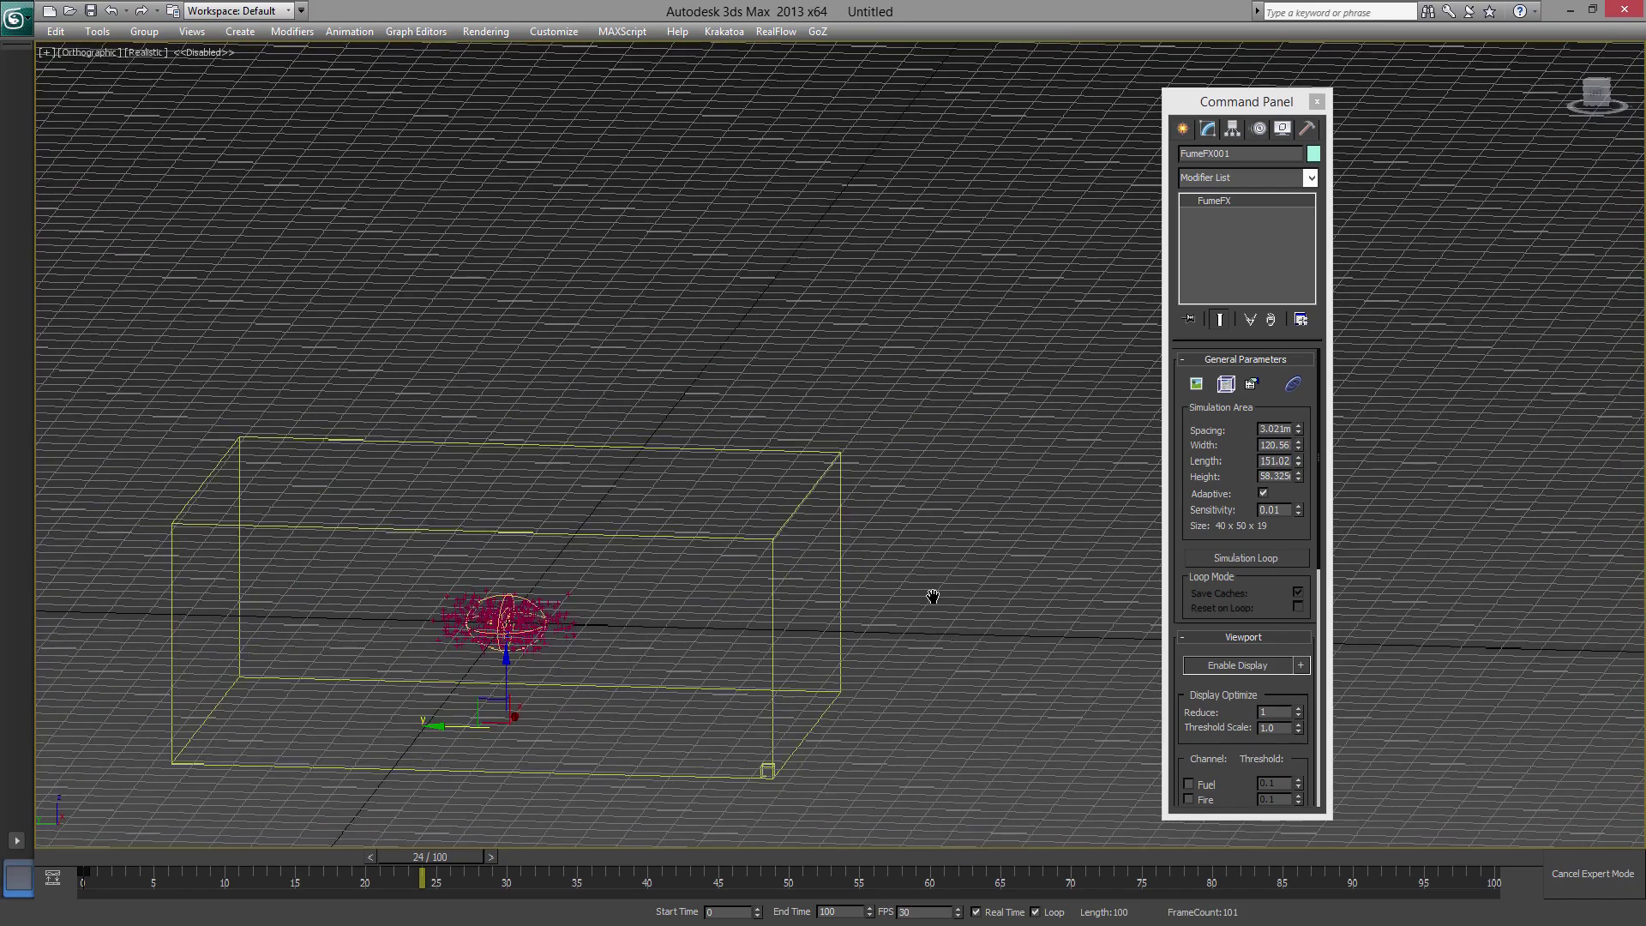
key(p)
middle_drag(834, 614, 980, 600)
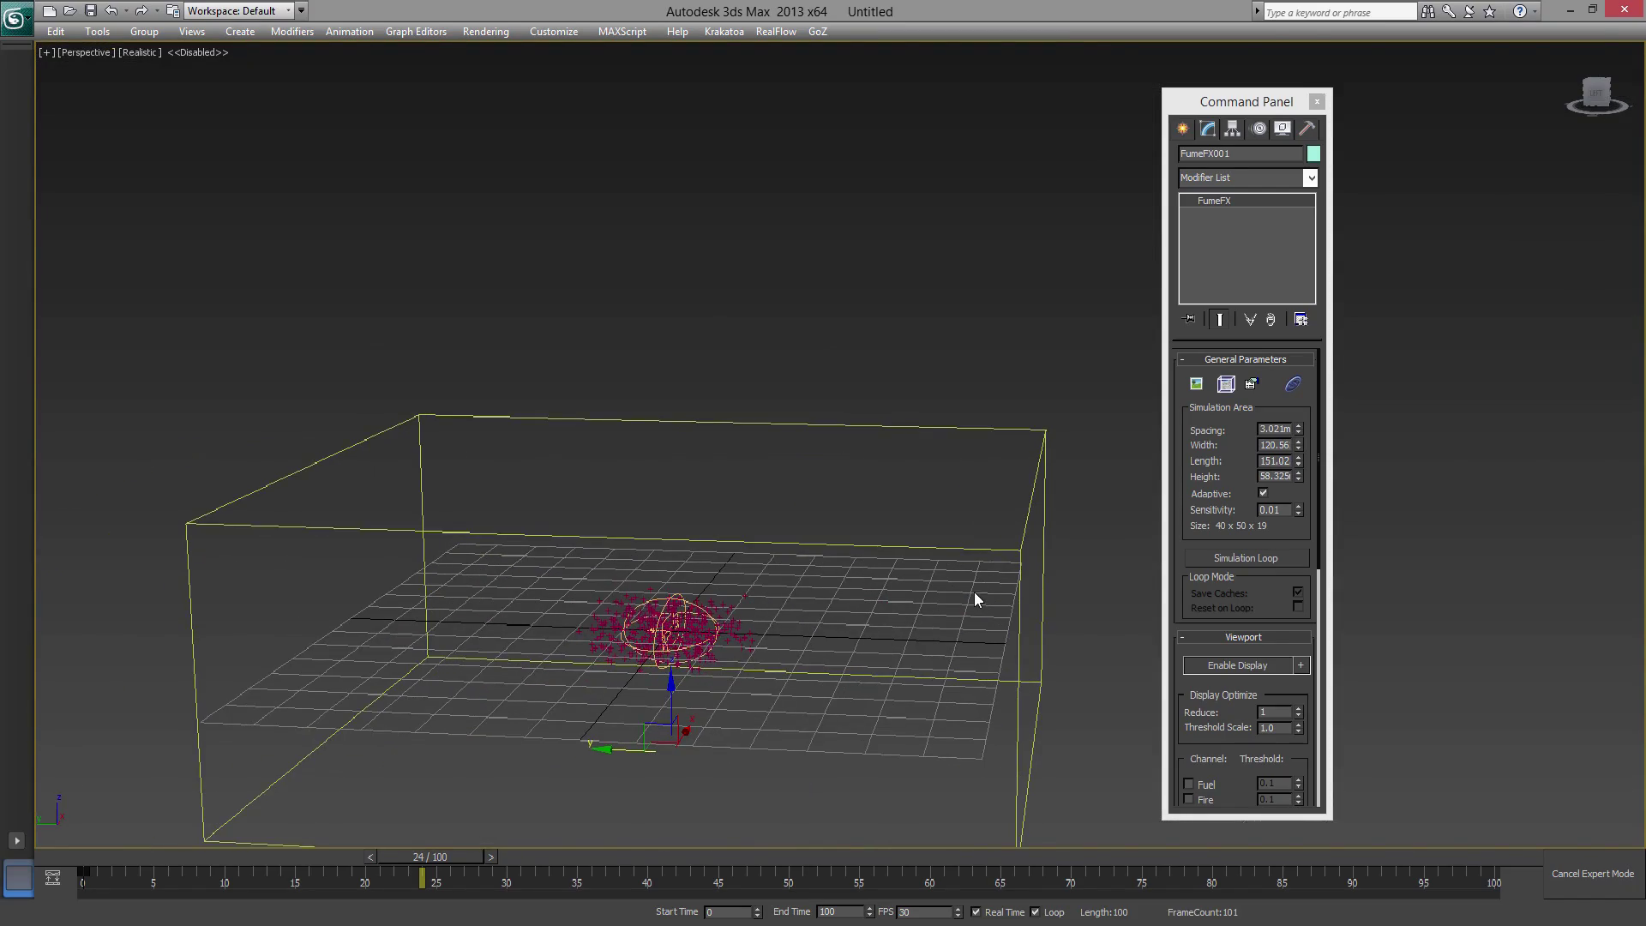
- Create a standard target spotlight beside the container in the top view, aimed at the emitter from about 417 m away
key(t)
scroll(857, 455, down, 5)
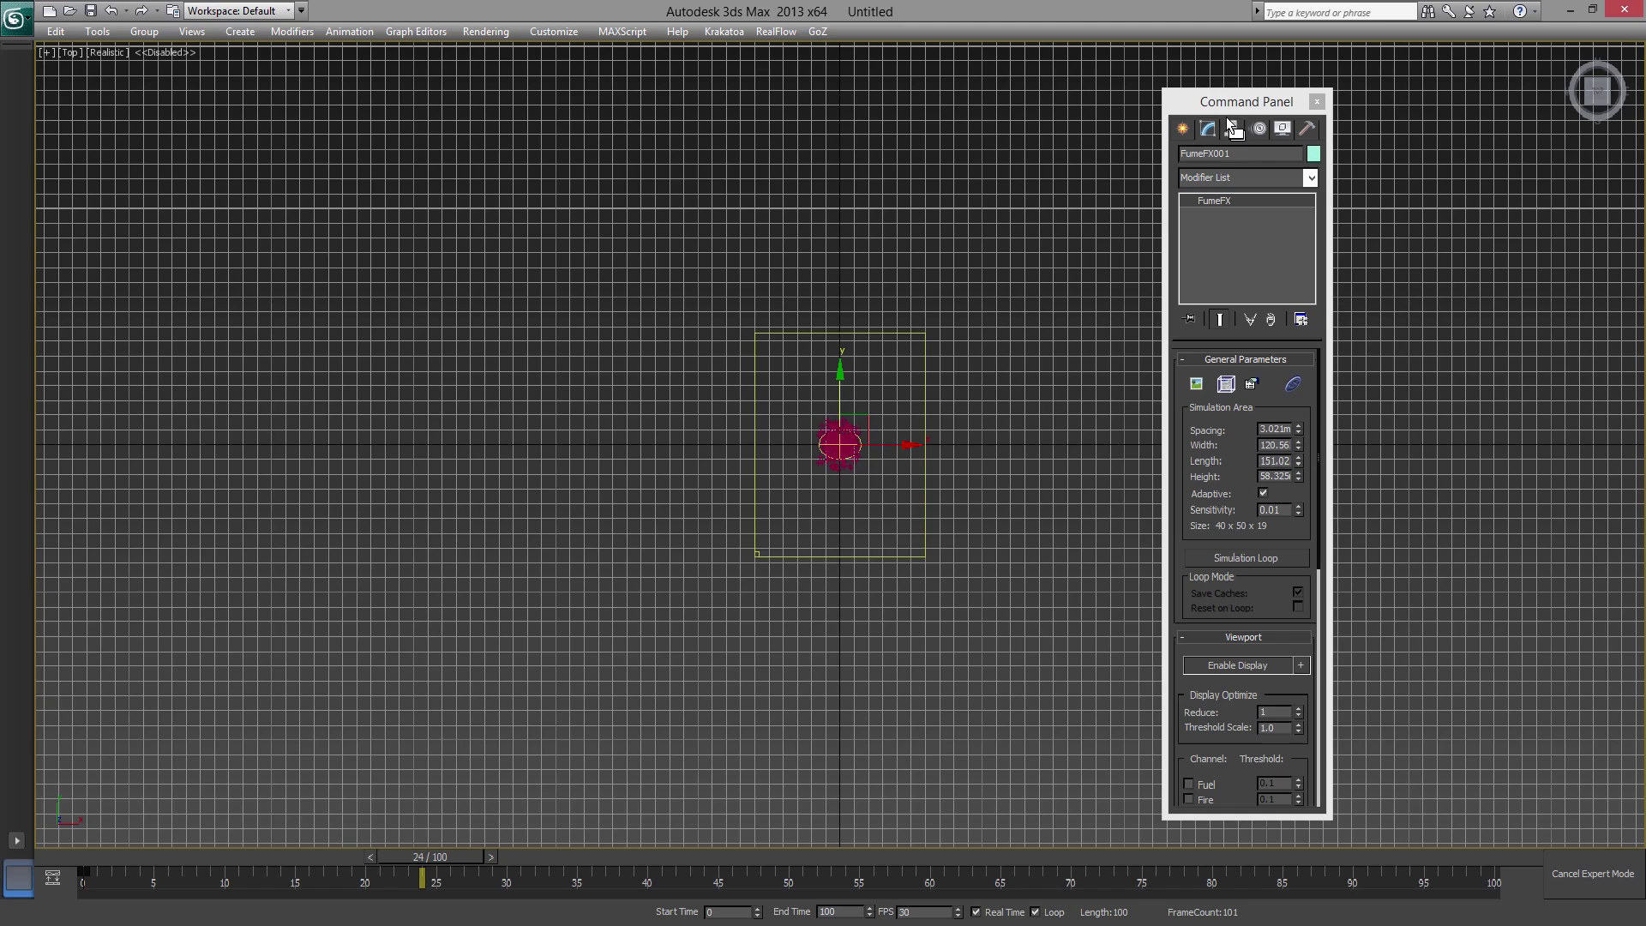
click(1182, 130)
click(1227, 159)
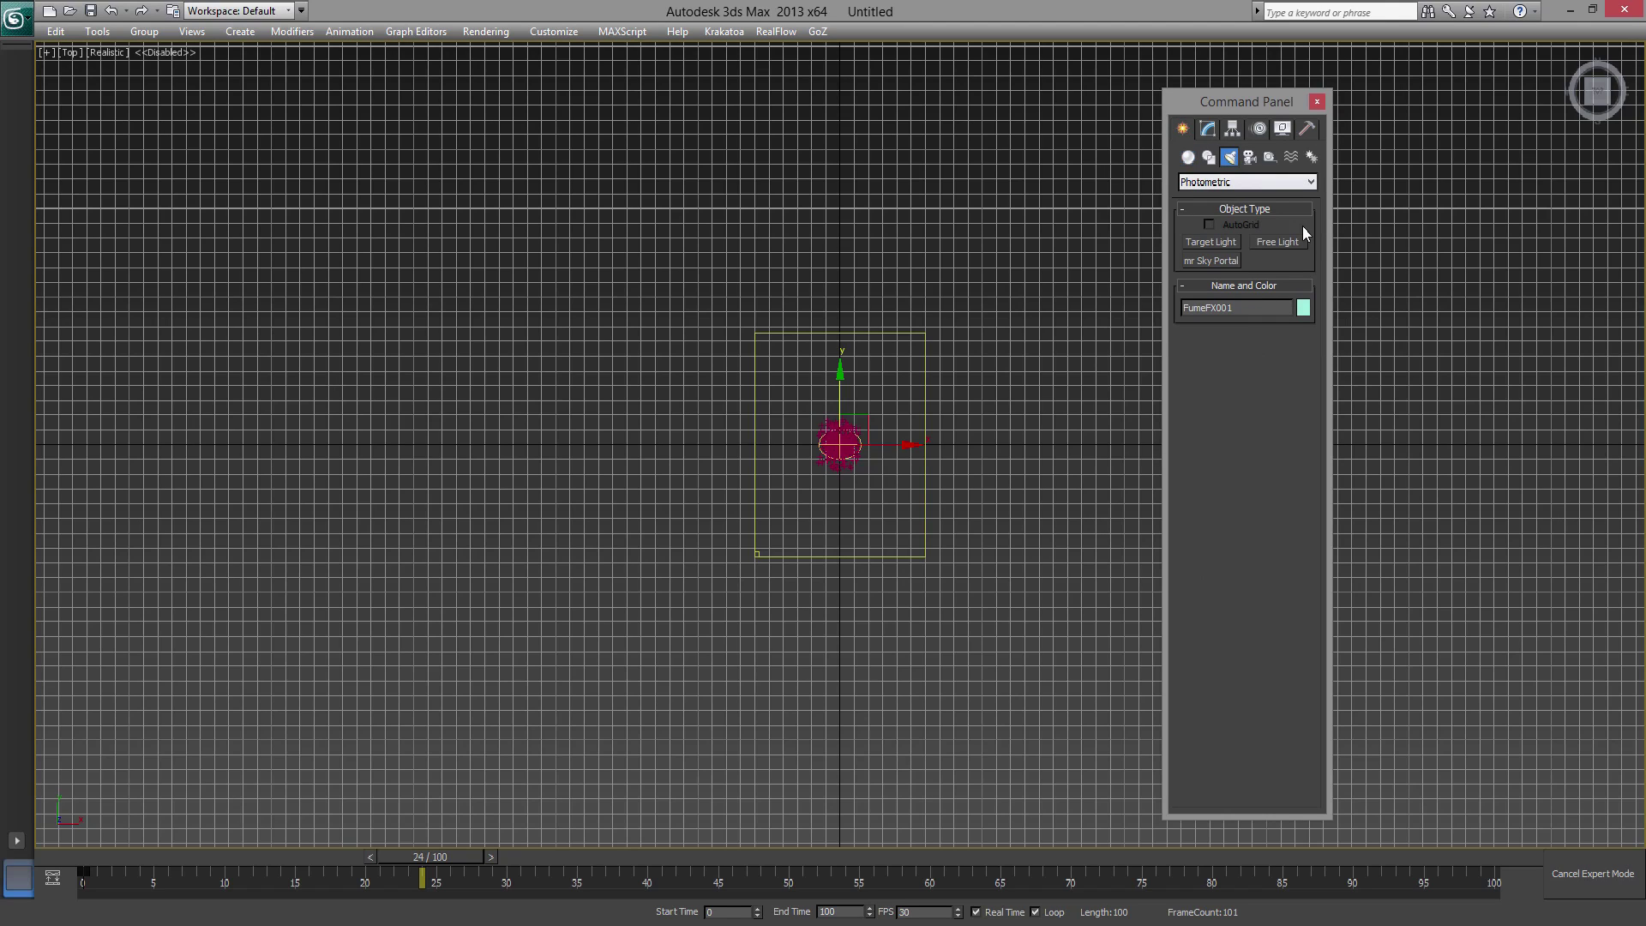
click(1270, 161)
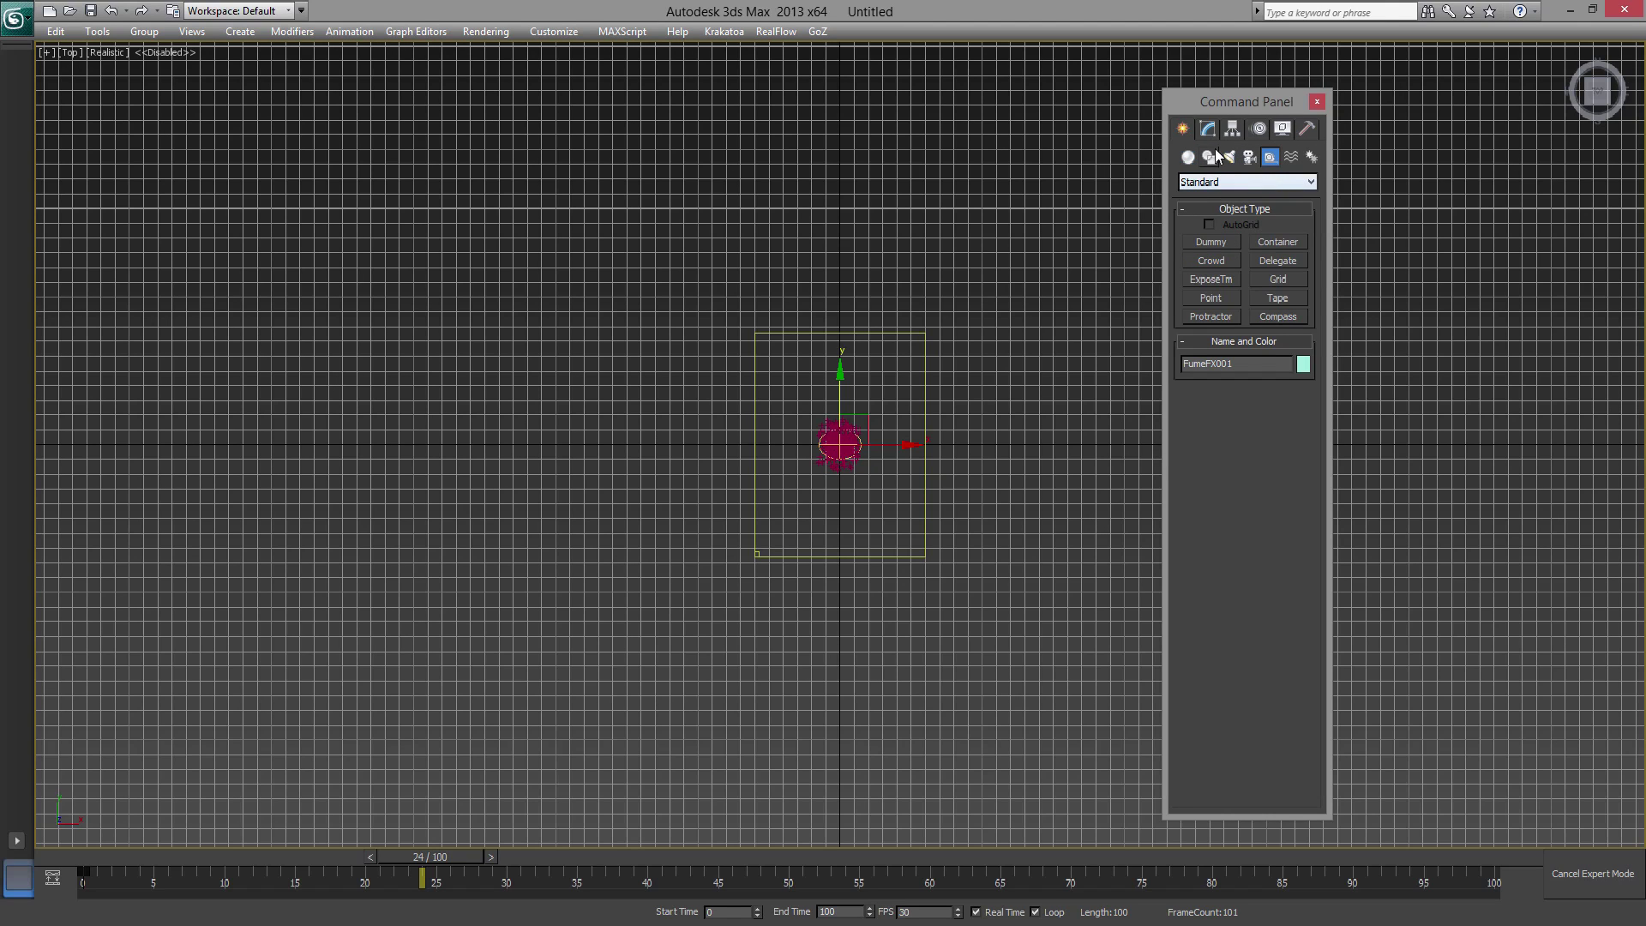
click(1229, 158)
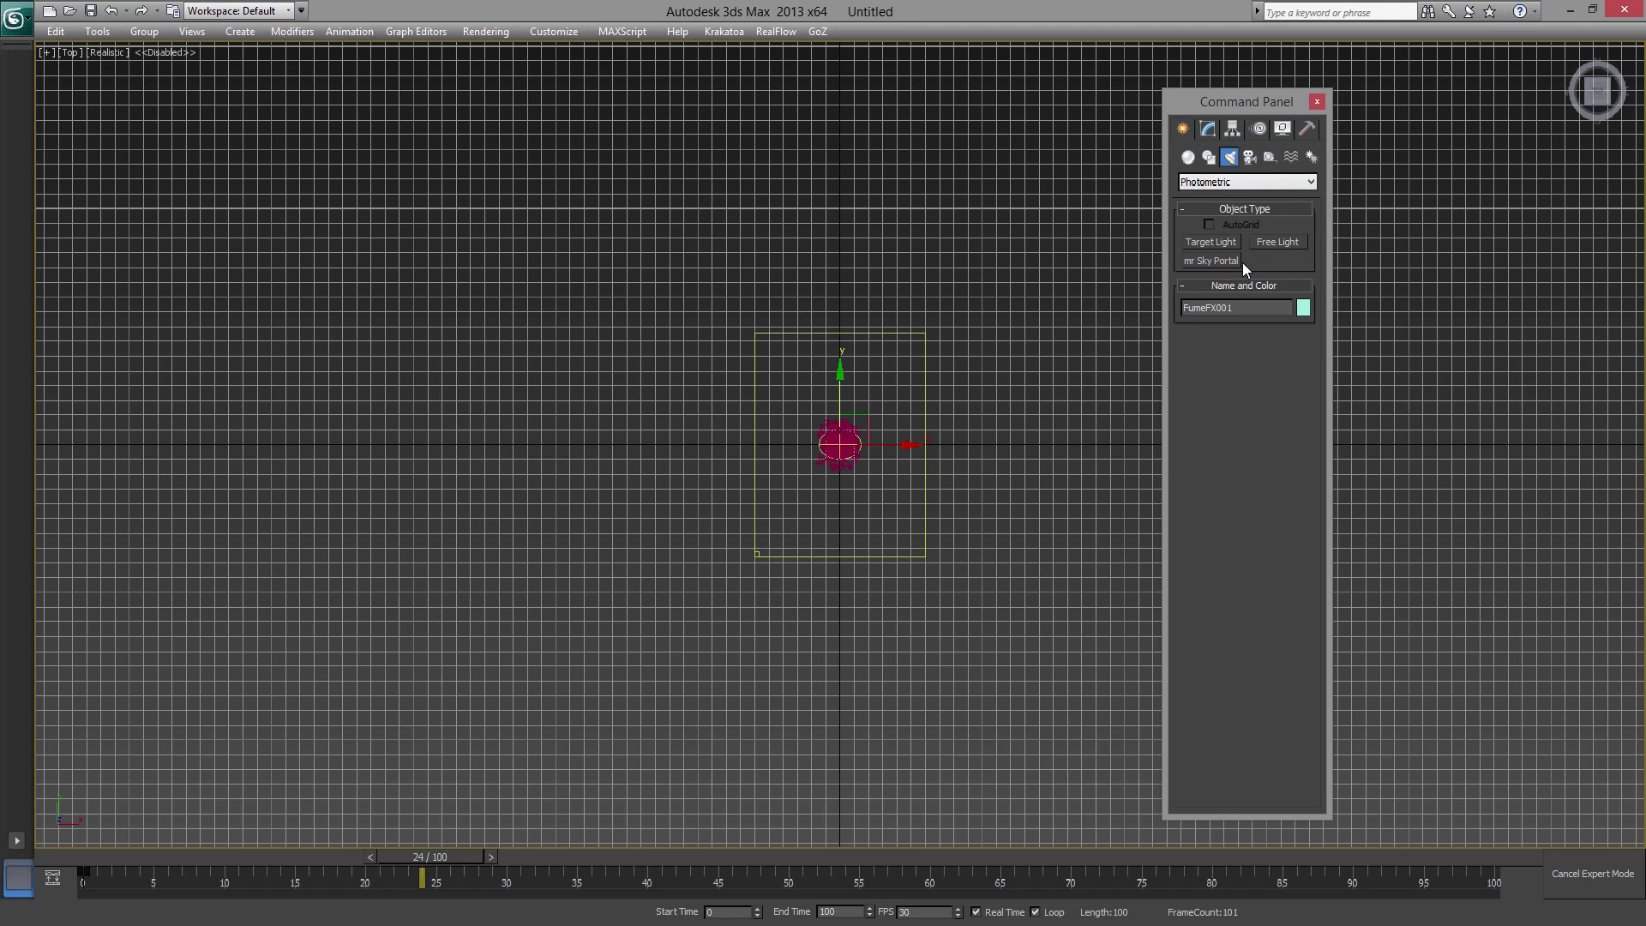
click(1219, 183)
click(1211, 221)
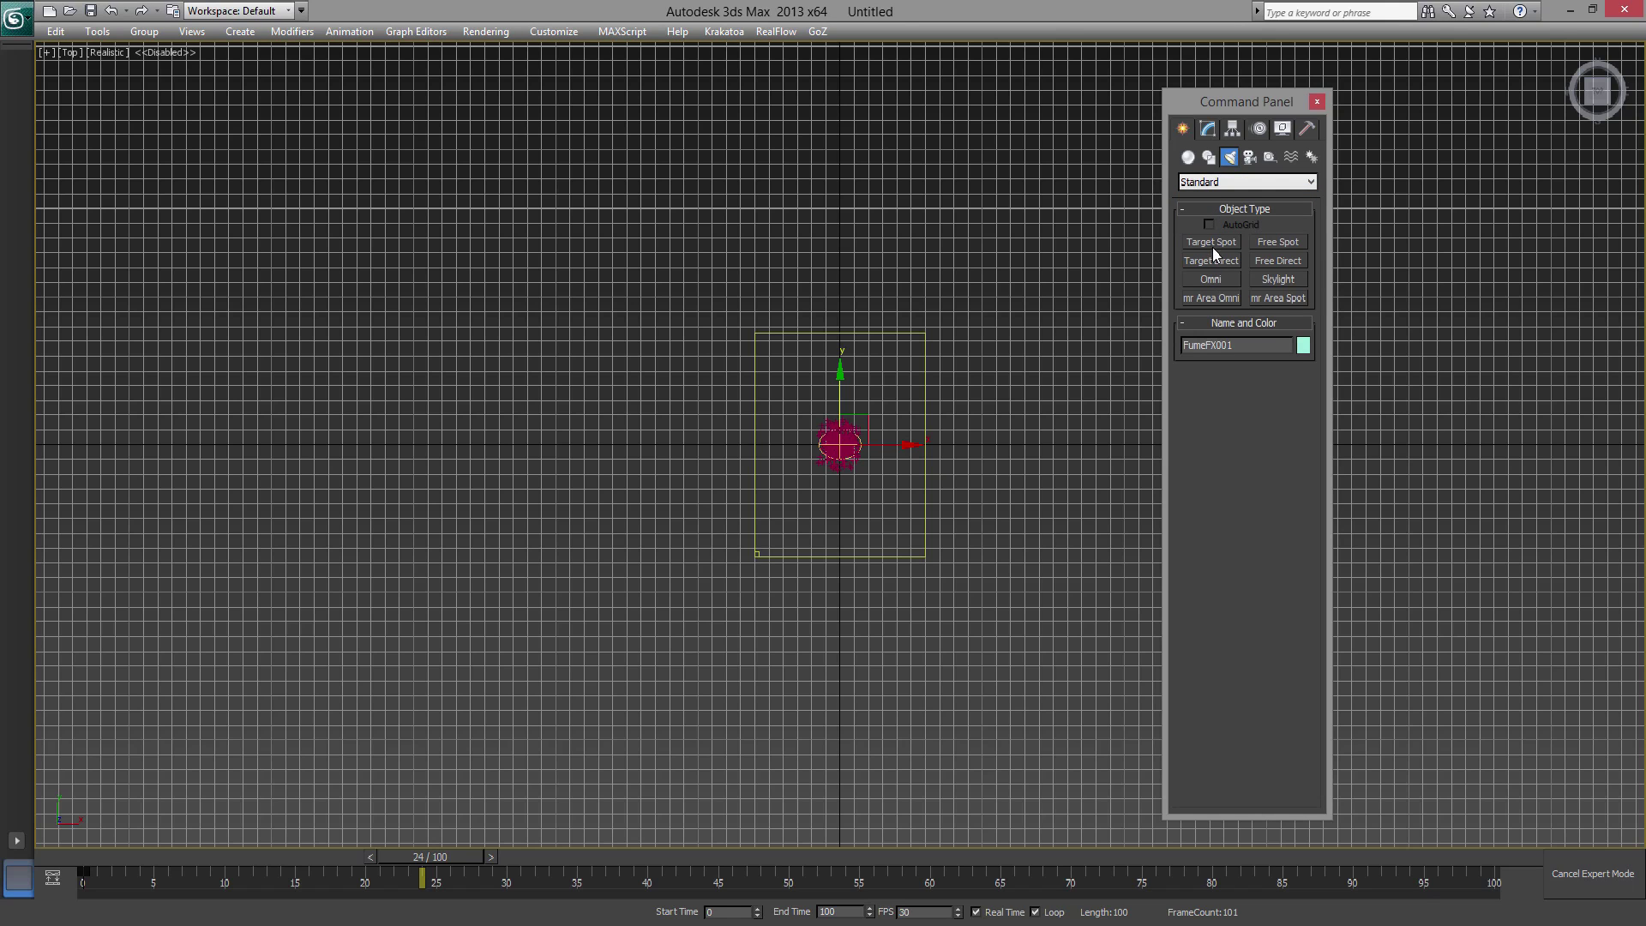
click(1211, 242)
scroll(899, 427, down, 2)
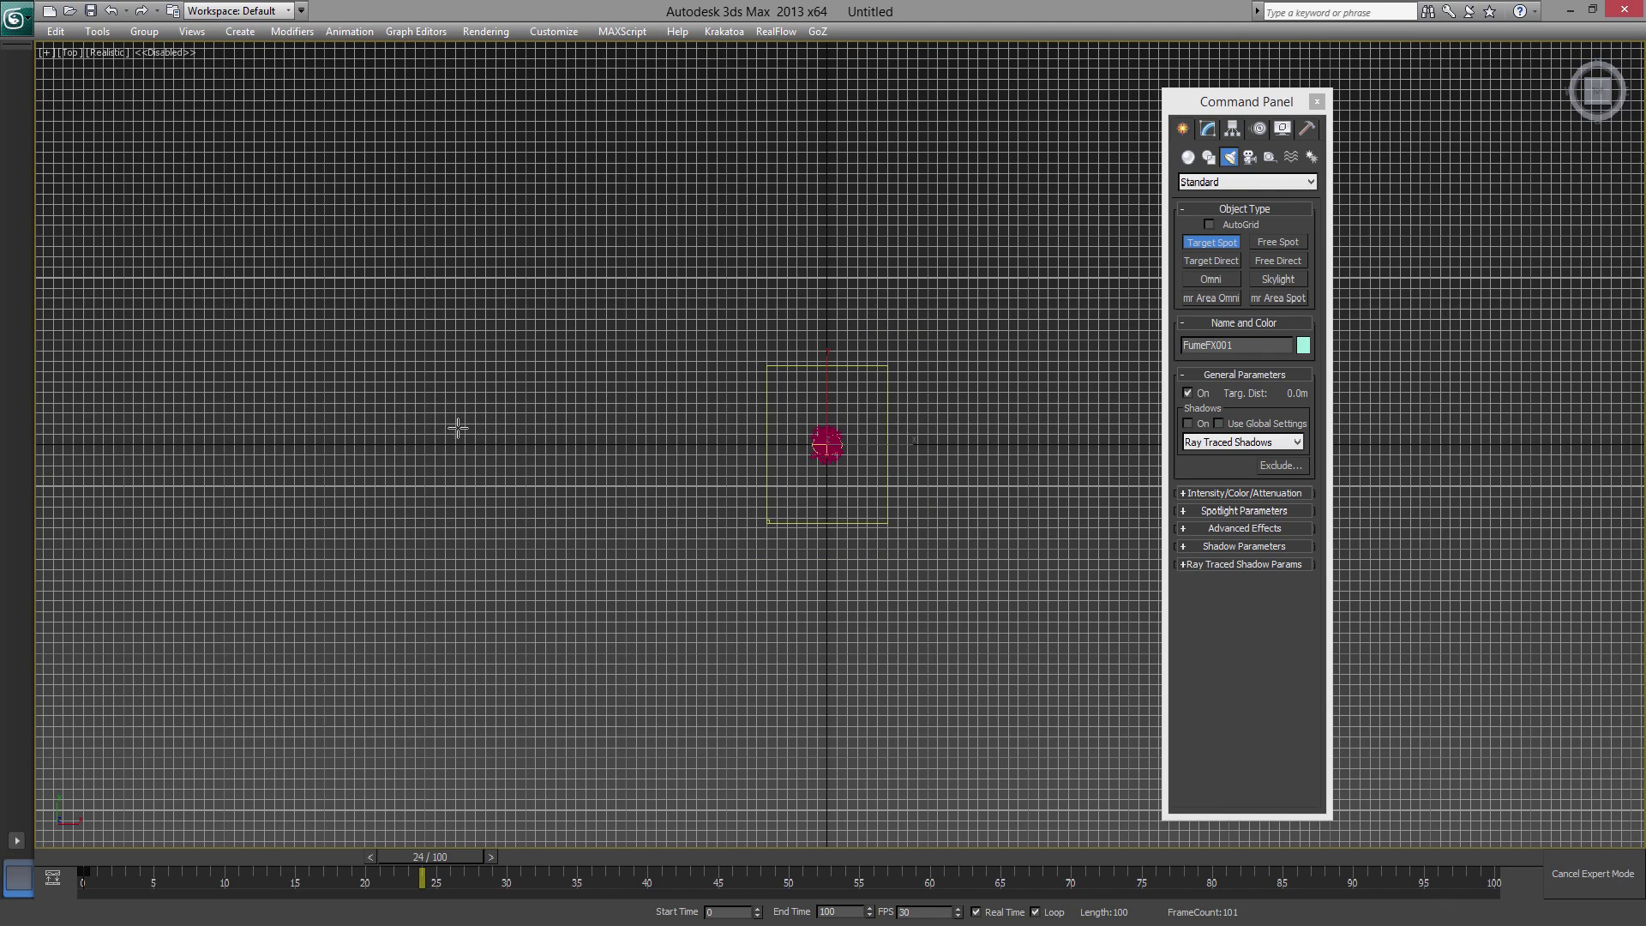
drag(411, 425, 834, 443)
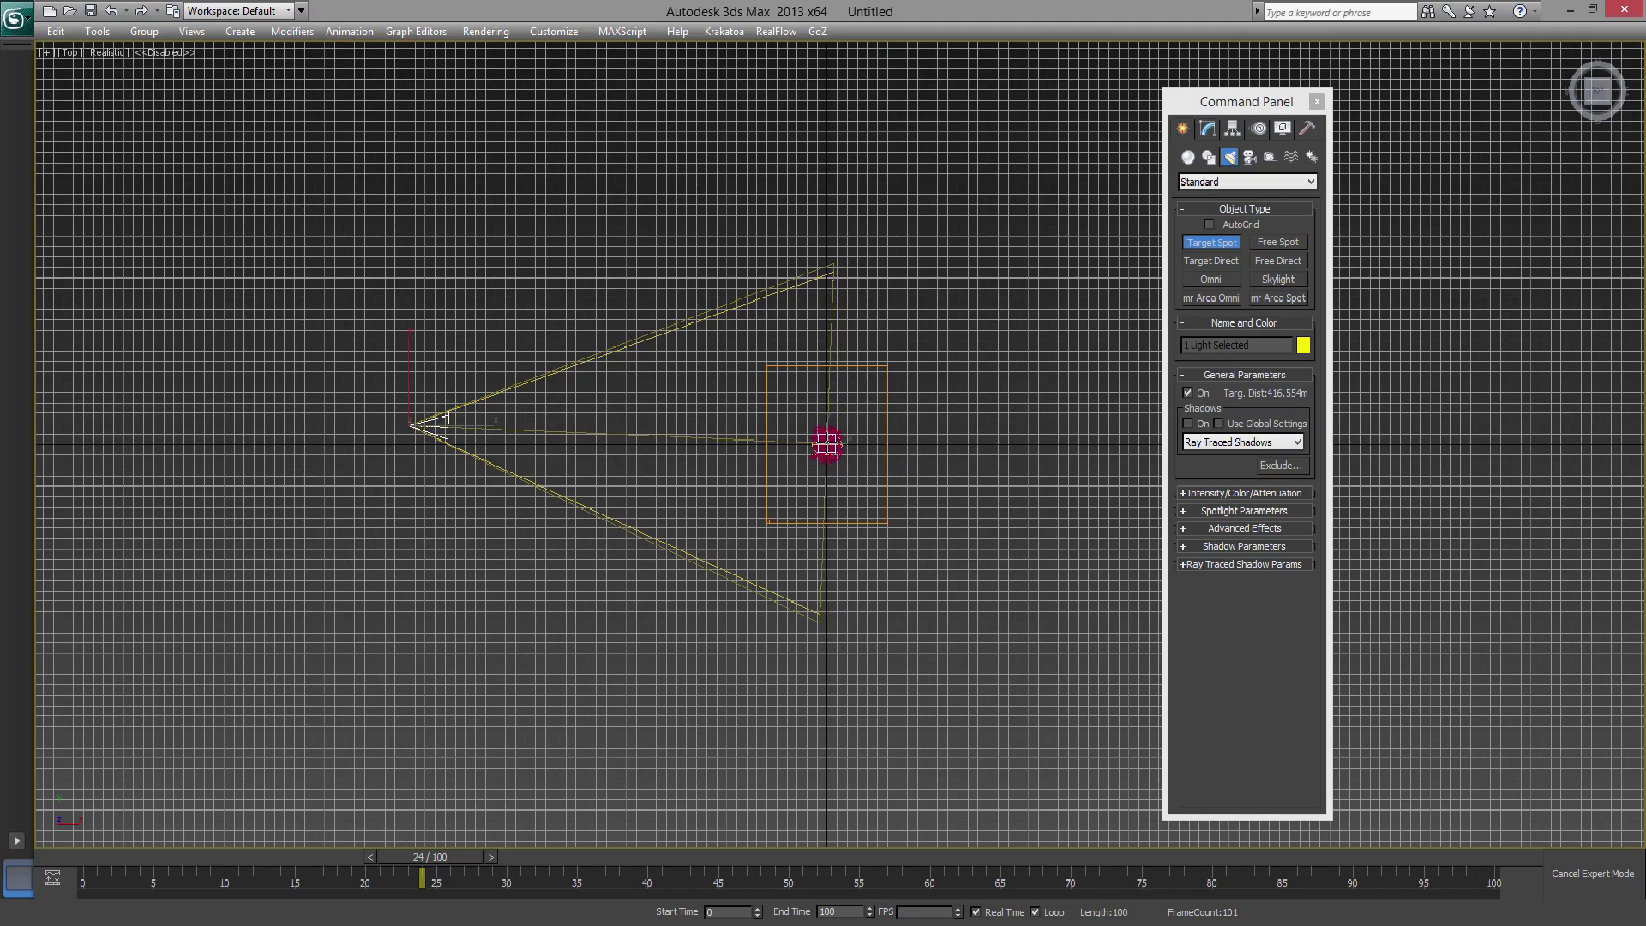
right_click(834, 444)
- Raise the spotlight high above the container in the left view so it shines down on the emitter
key(l)
scroll(834, 423, down, 2)
middle_drag(890, 447, 843, 522)
drag(788, 506, 827, 209)
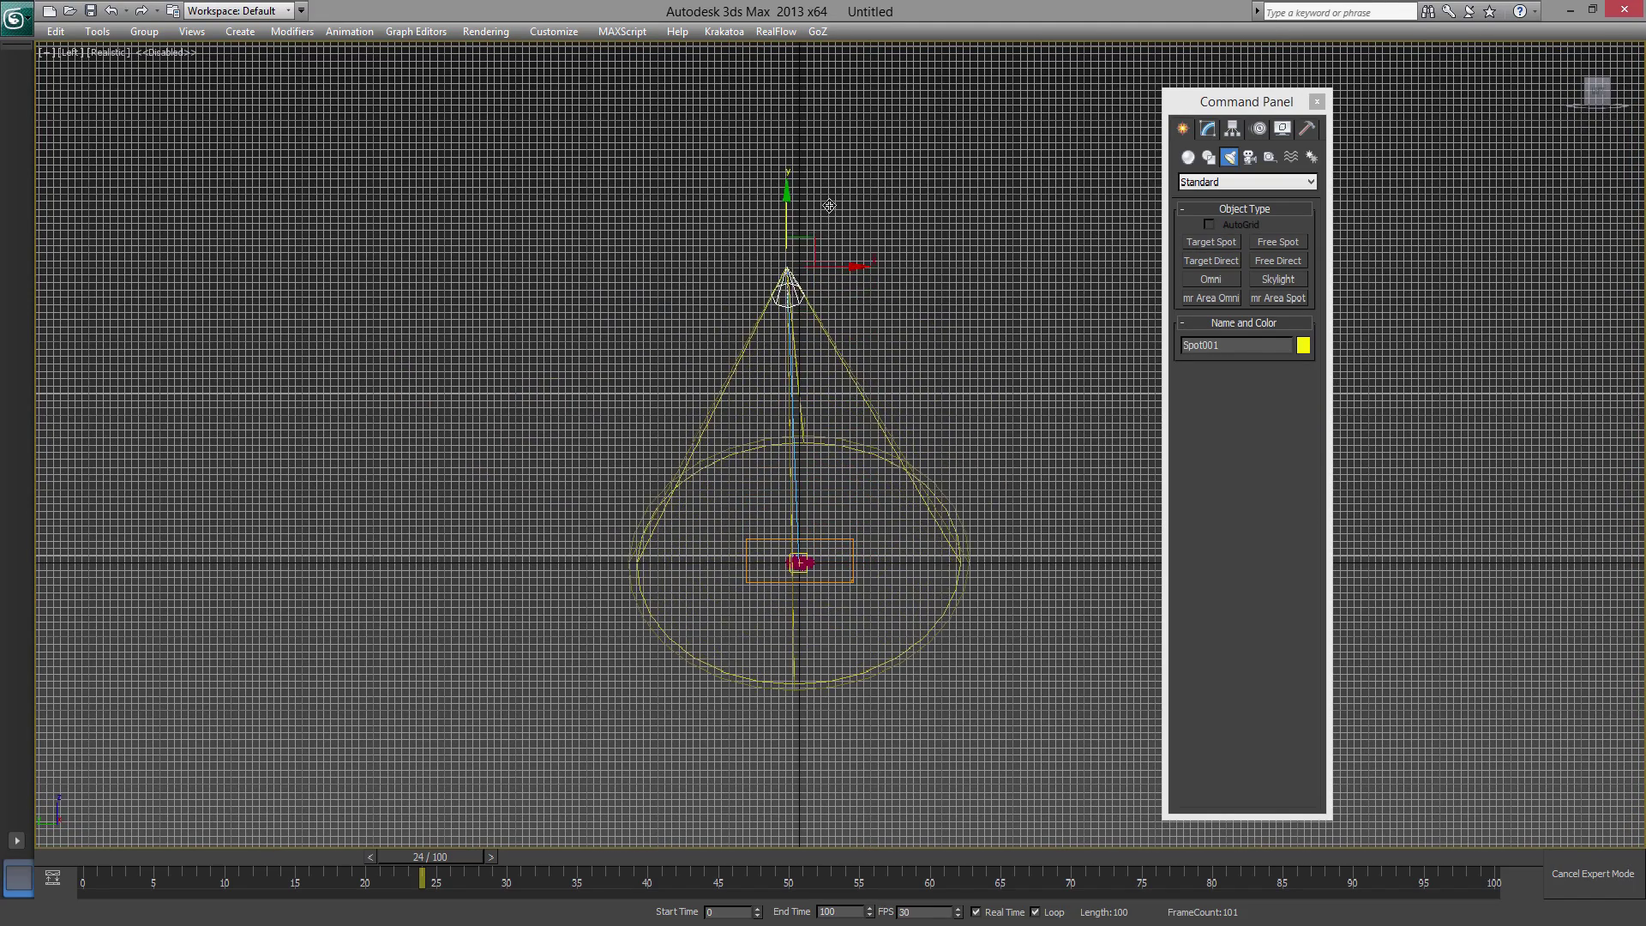
alt+middle_drag(827, 209, 1011, 384)
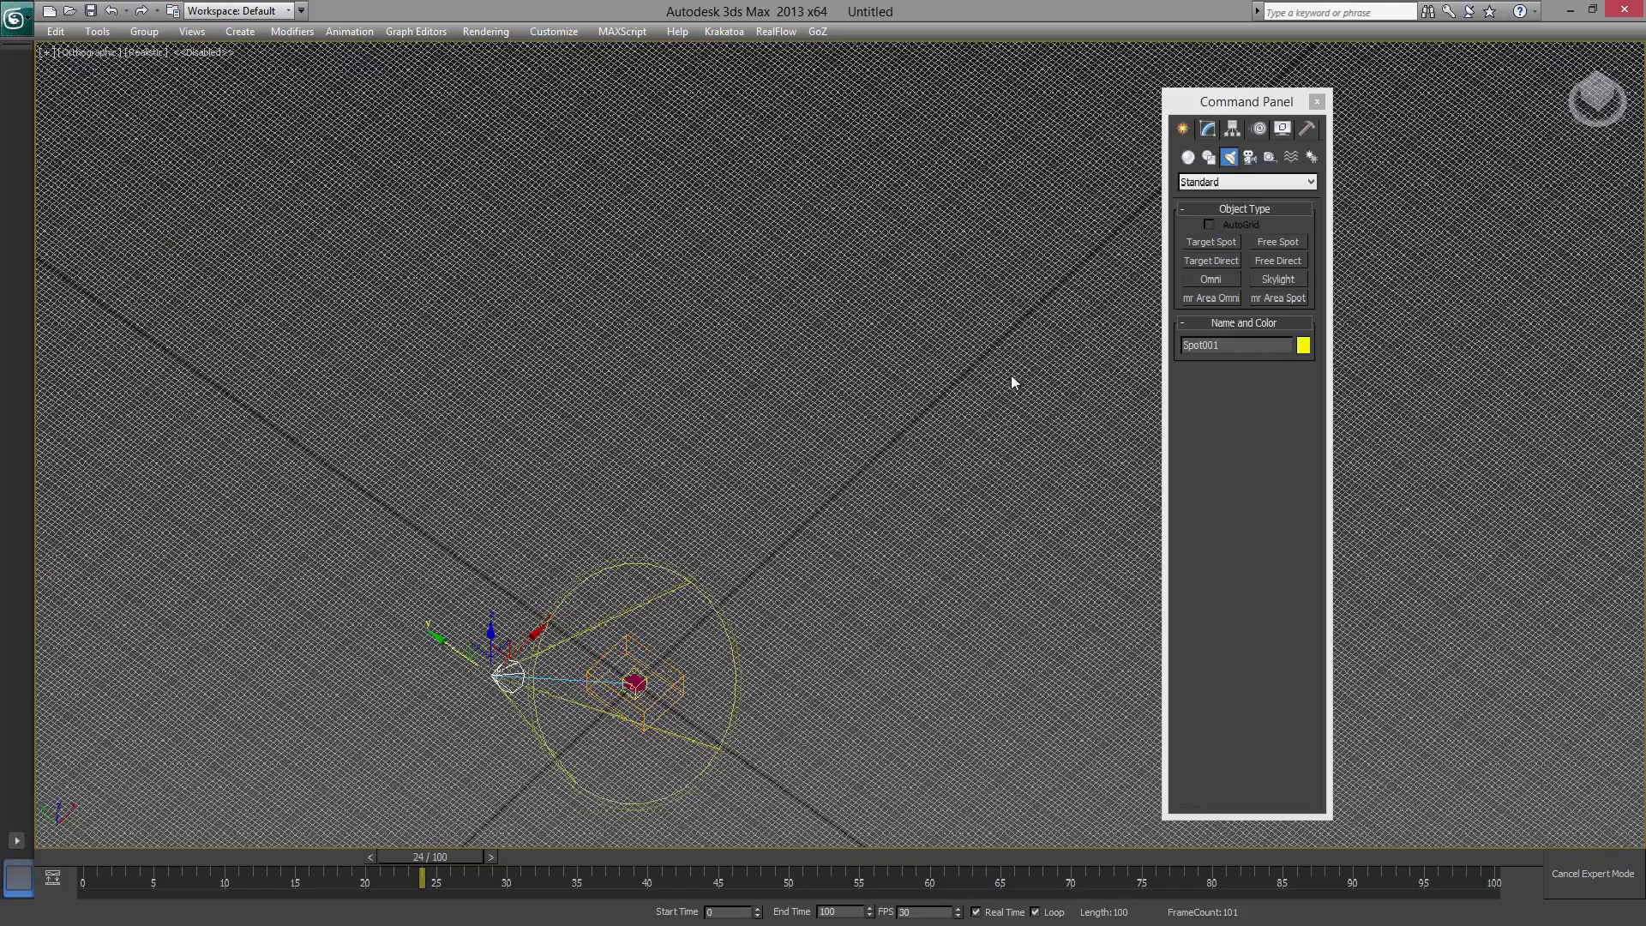
key(z)
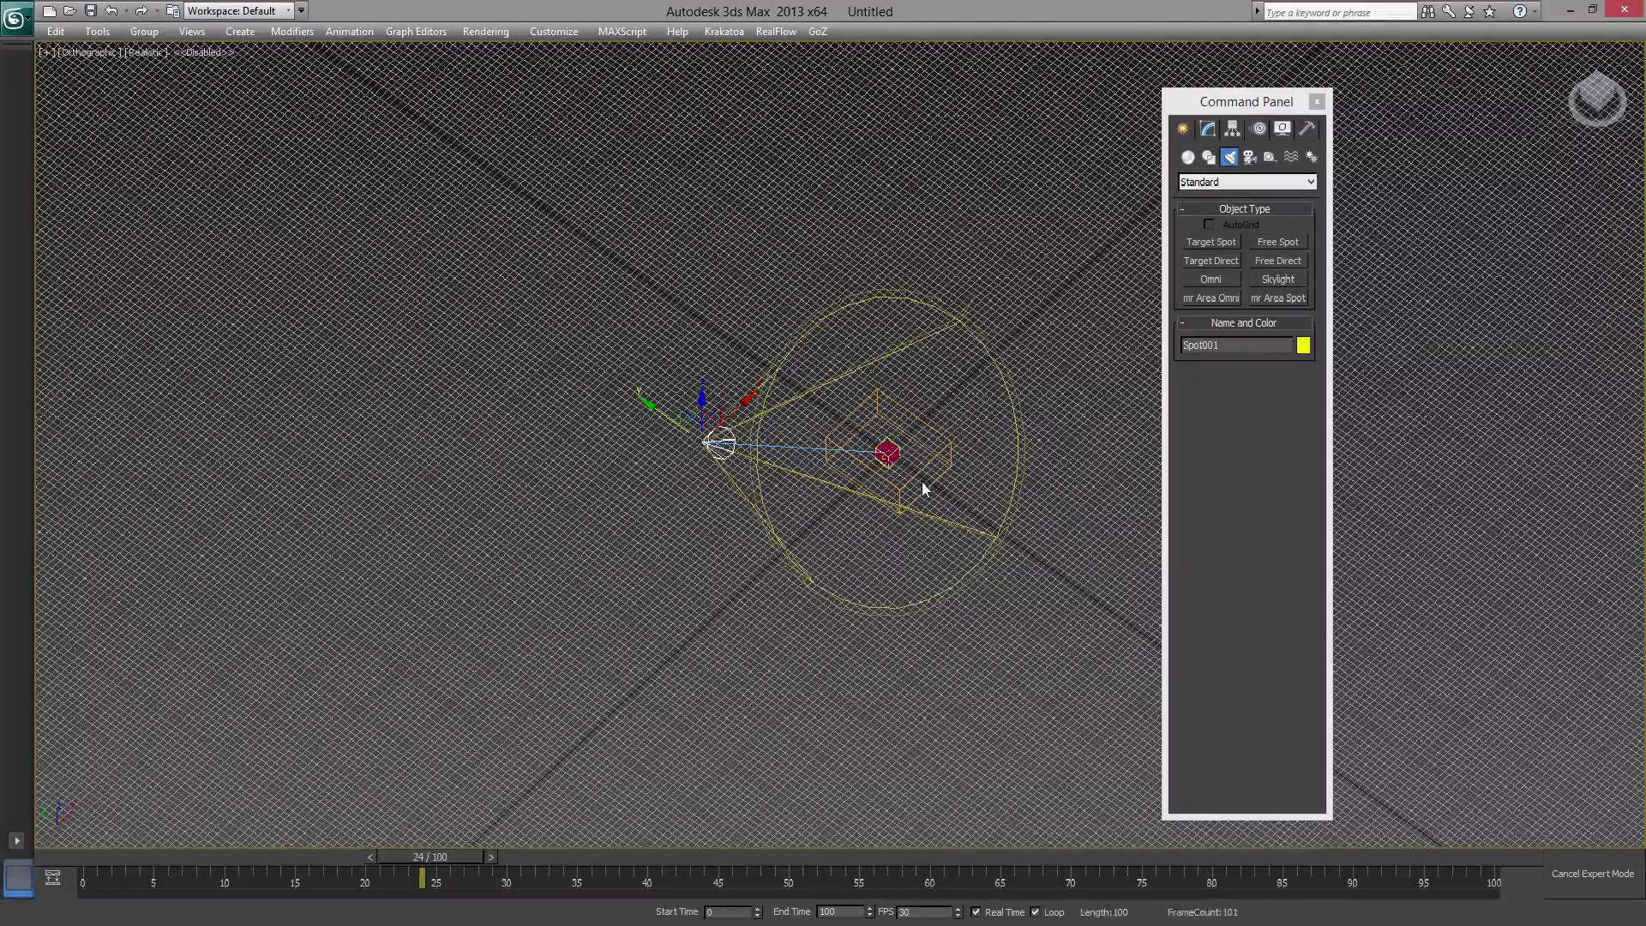
key(p)
alt+middle_drag(918, 492, 804, 495)
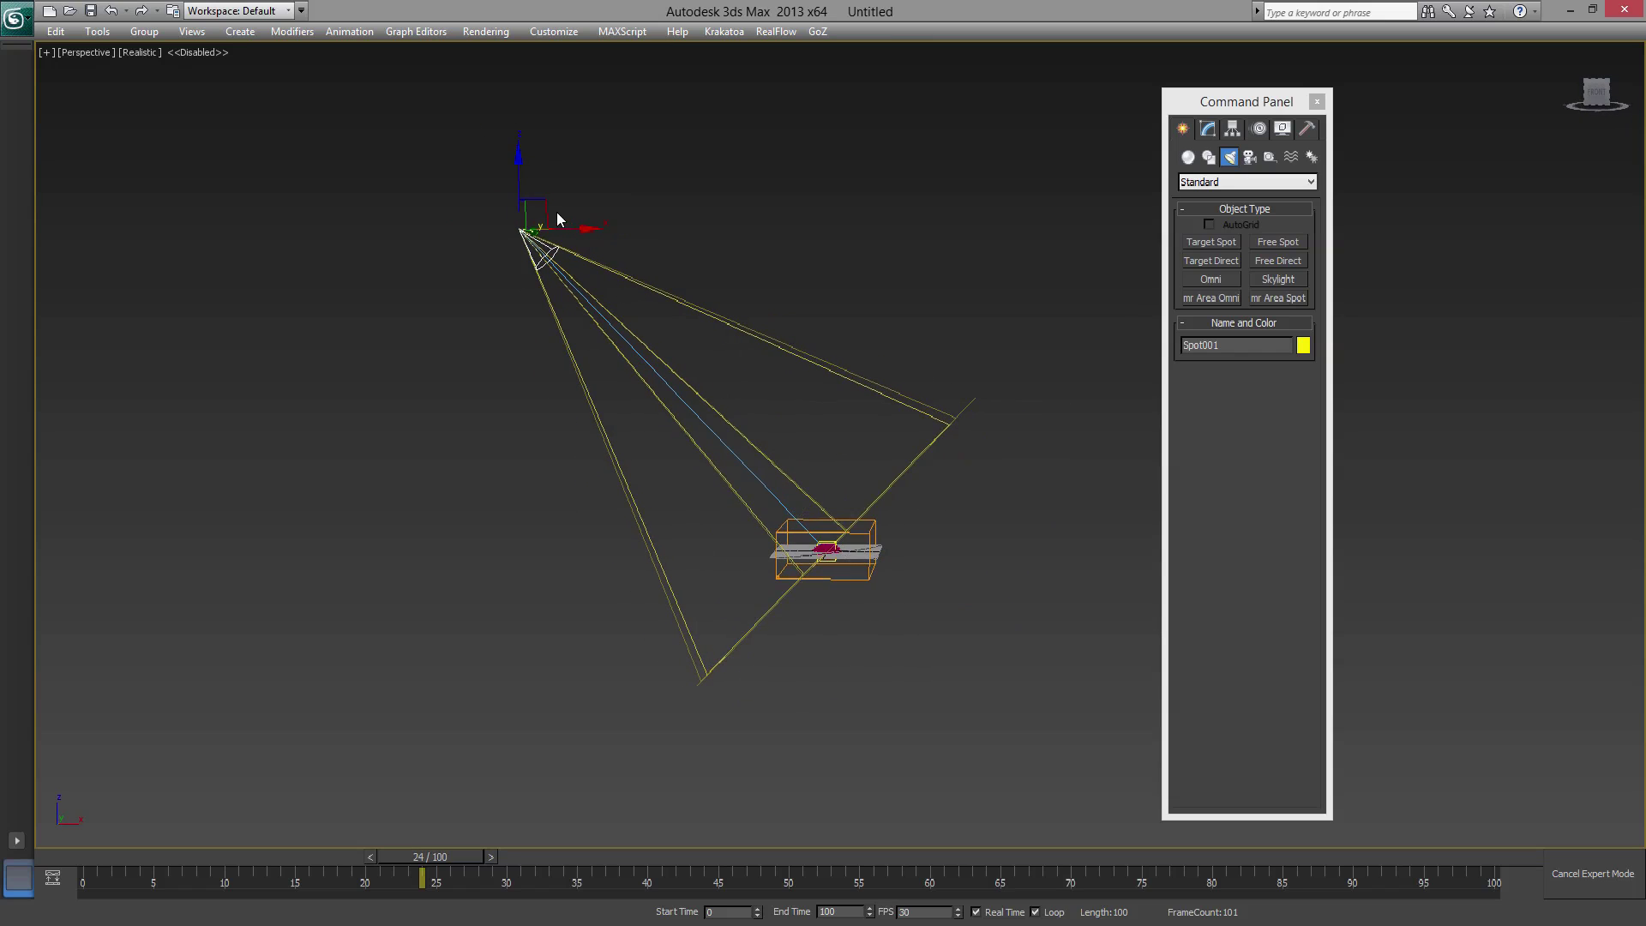
- Turn on the spotlight's ray traced shadows and atmosphere shadows, and check its intensity and light cone parameters
click(1205, 130)
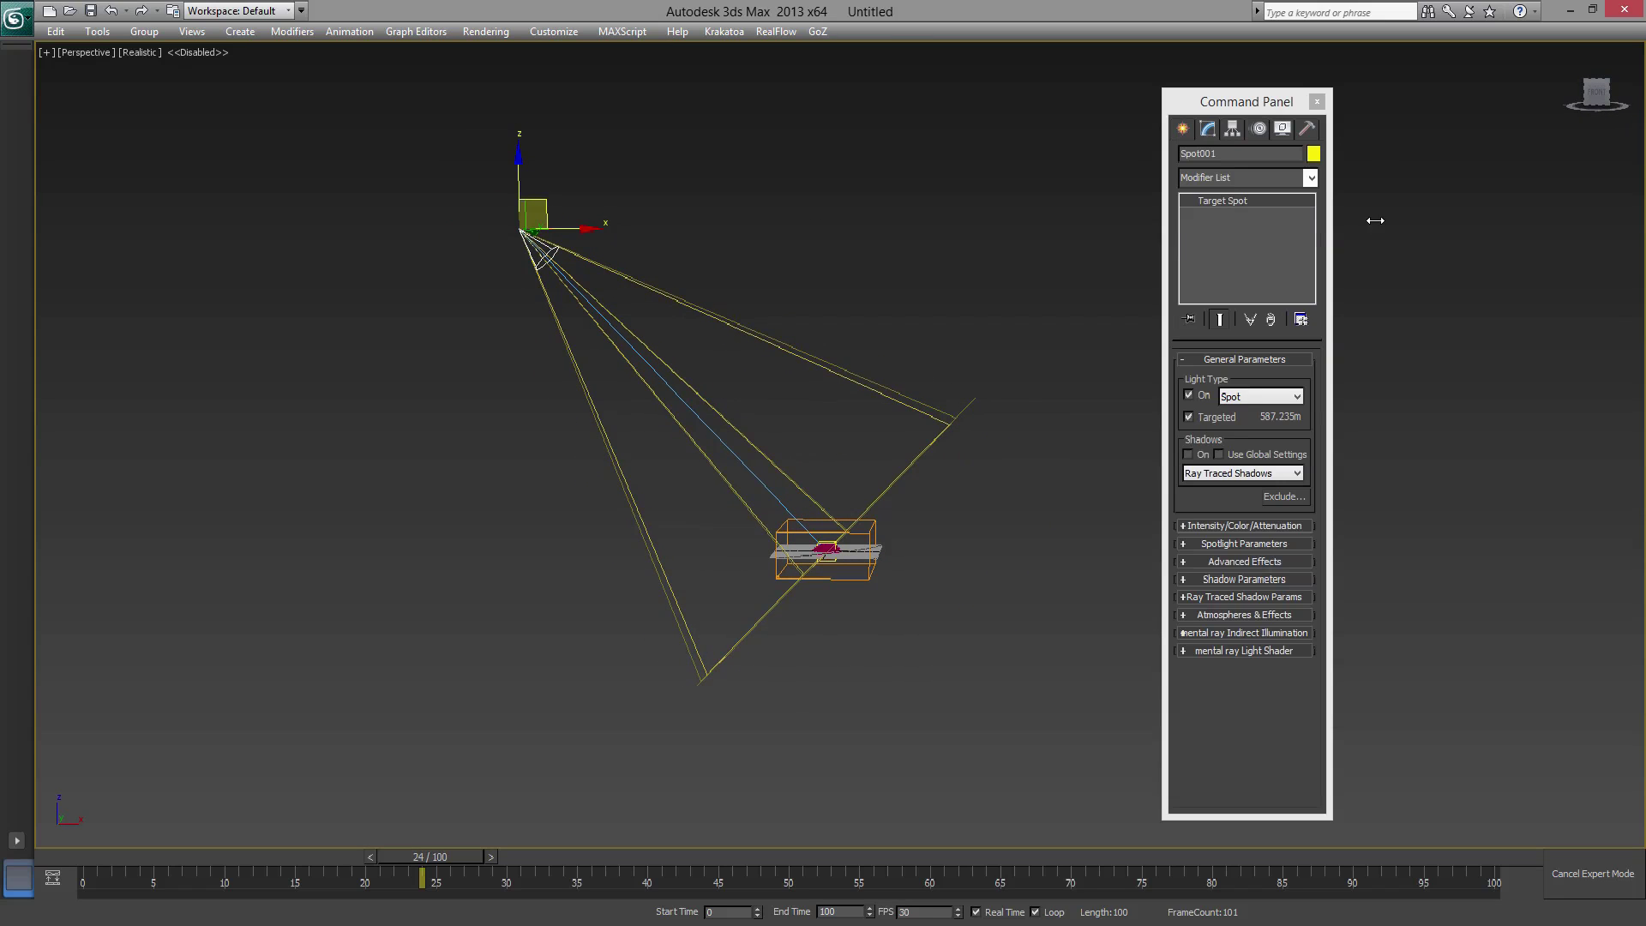
click(1187, 455)
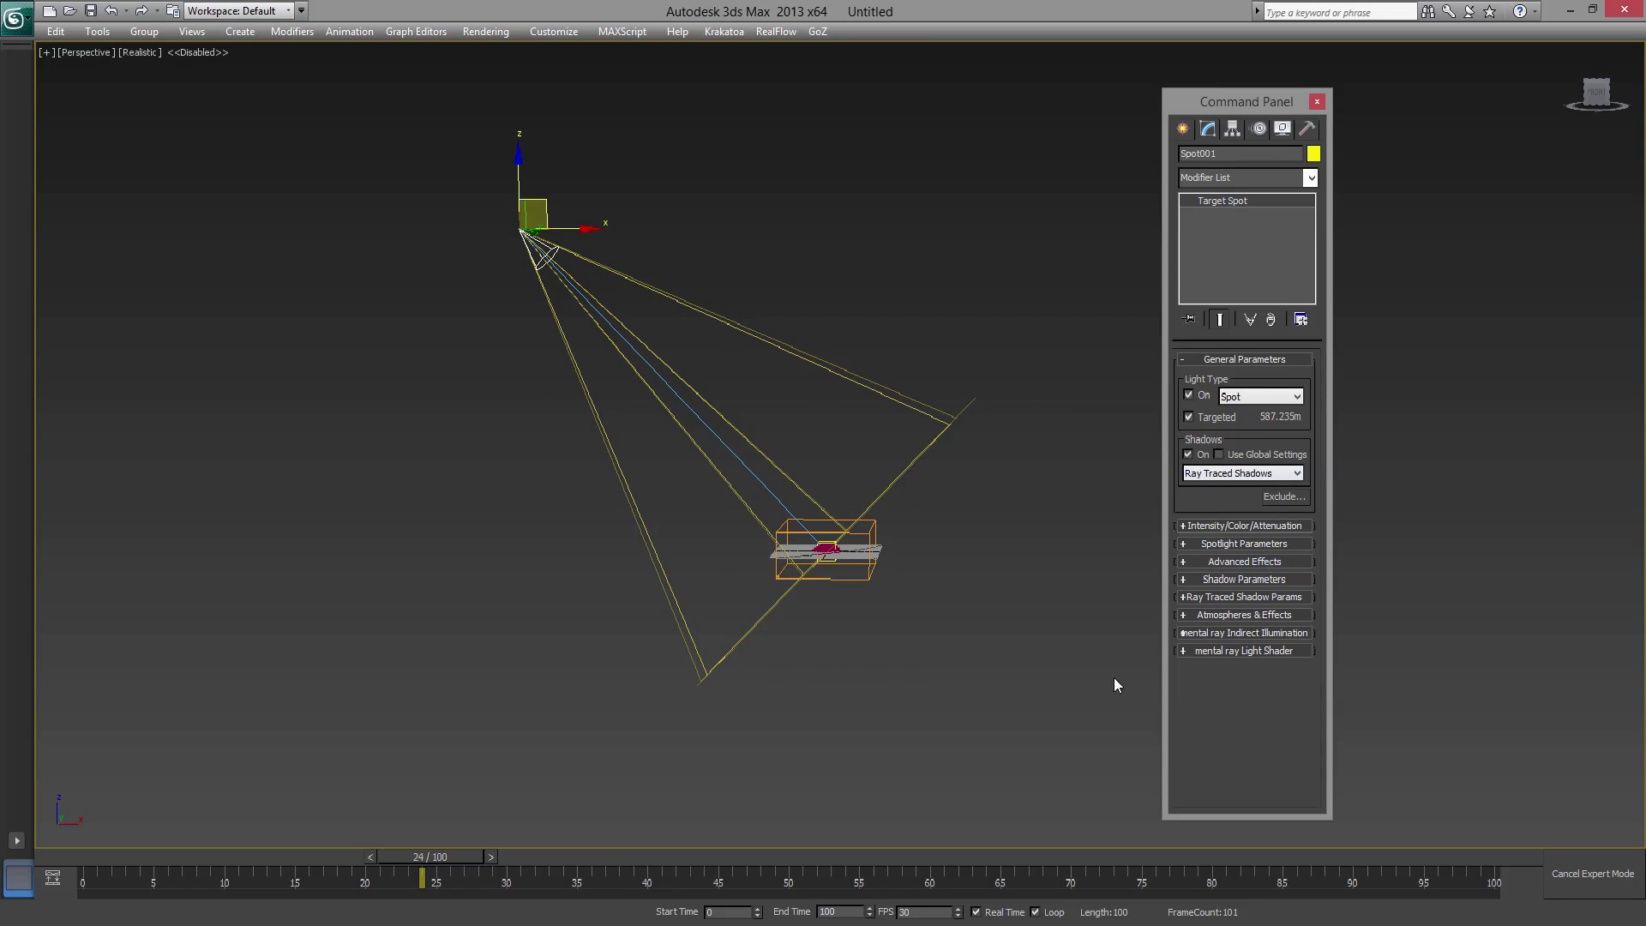
click(1197, 579)
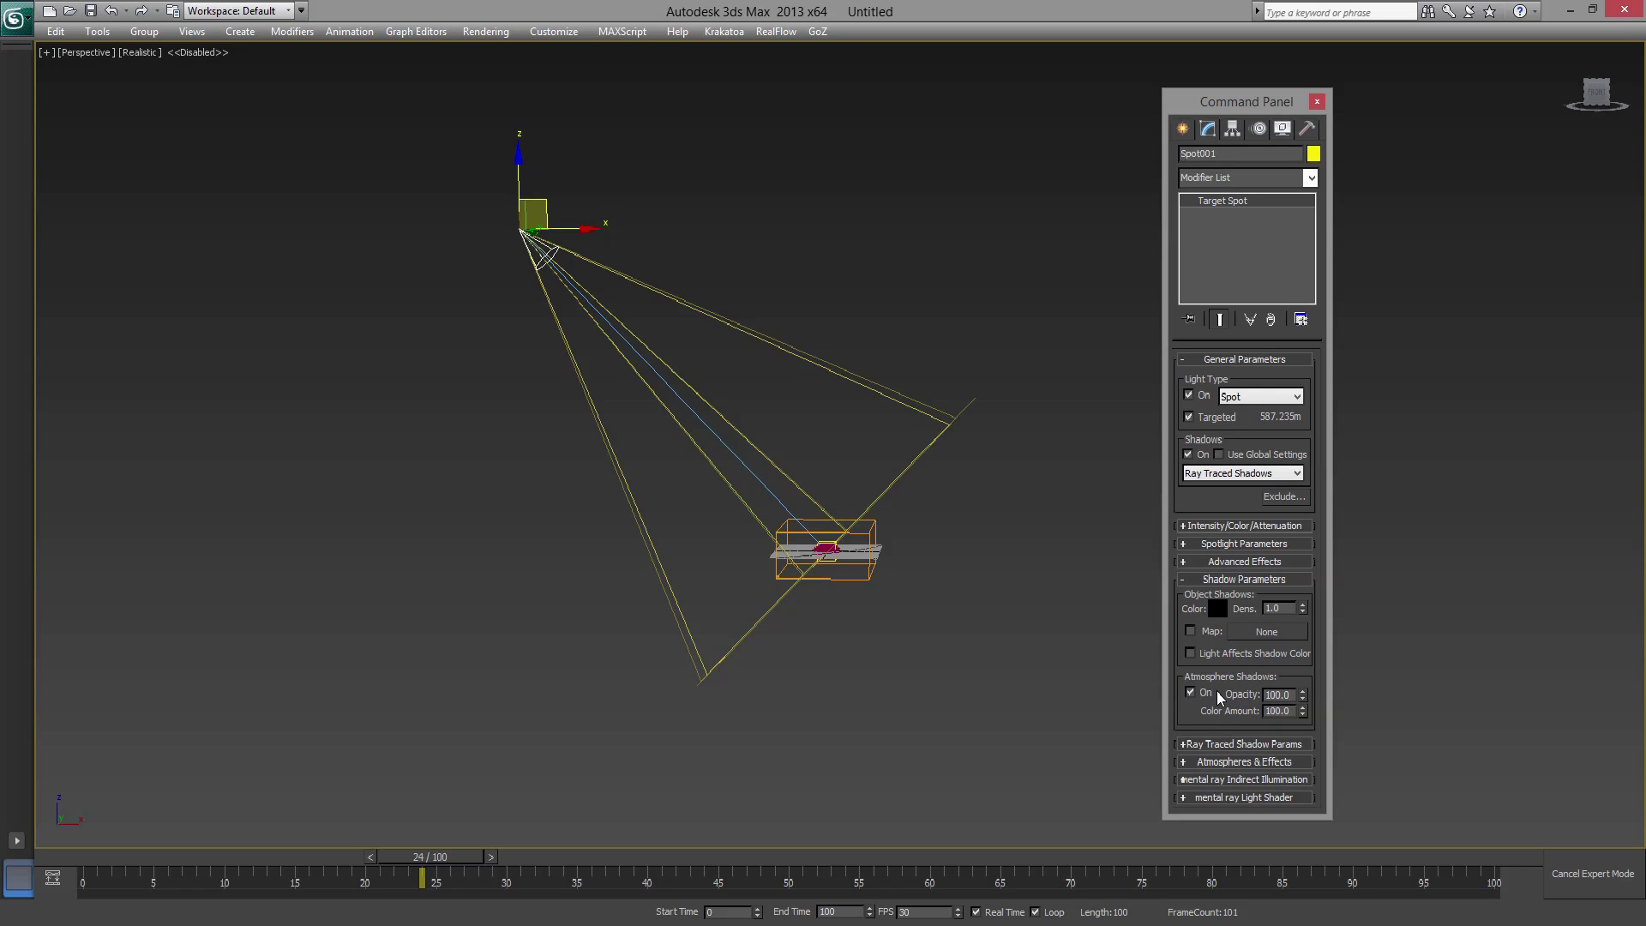
click(1193, 580)
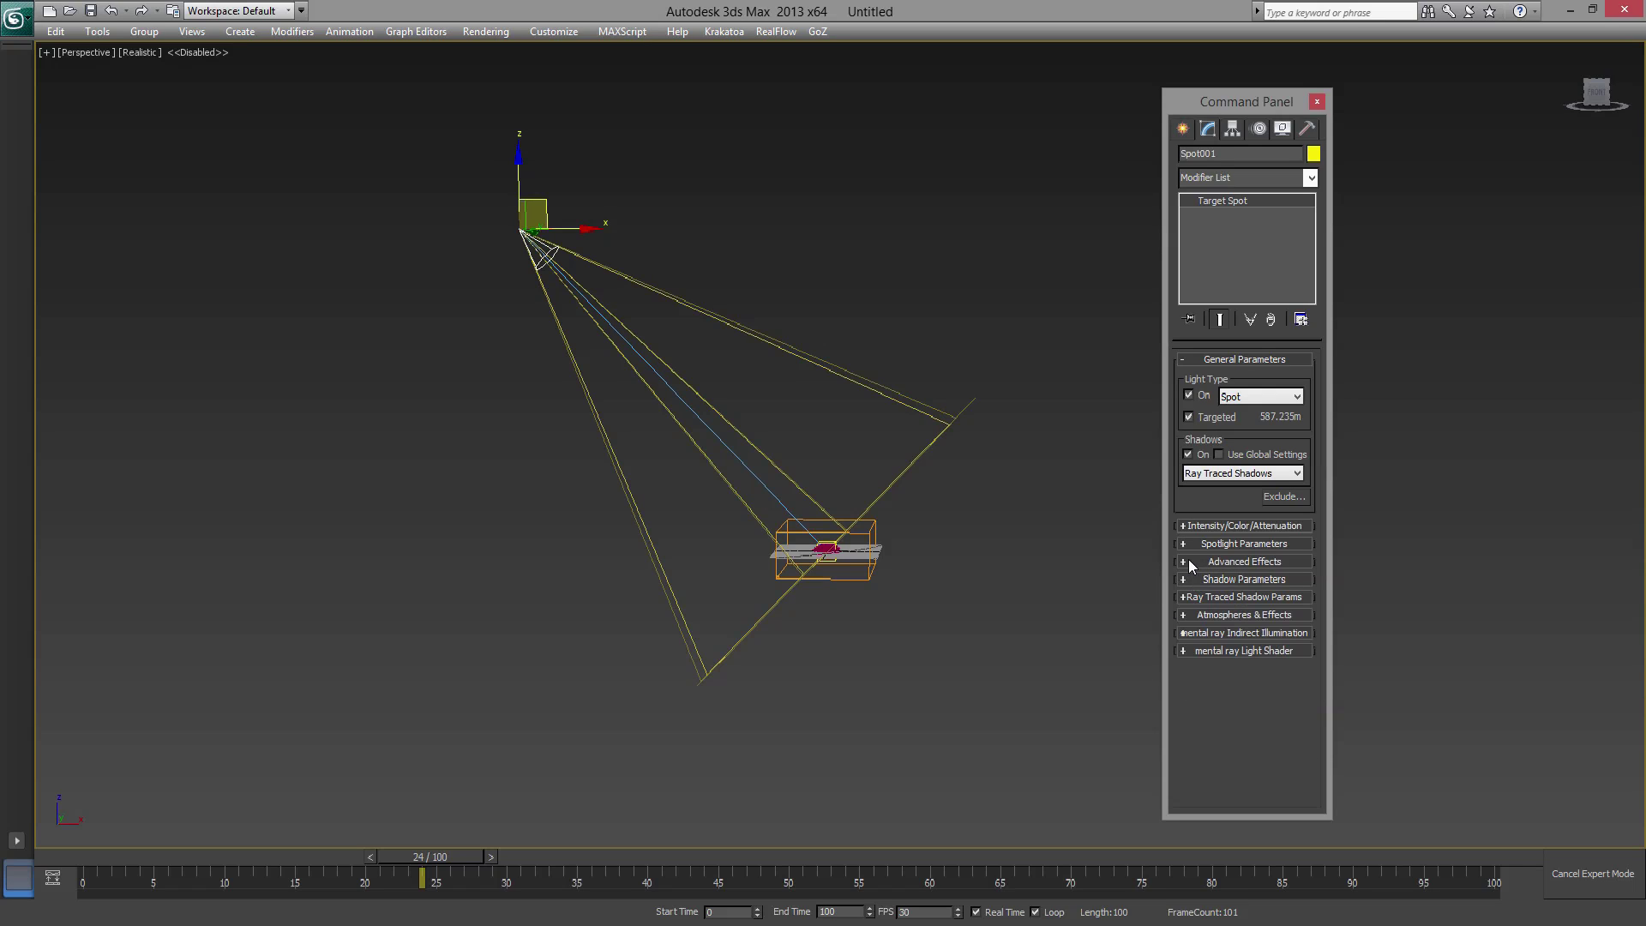
click(1187, 525)
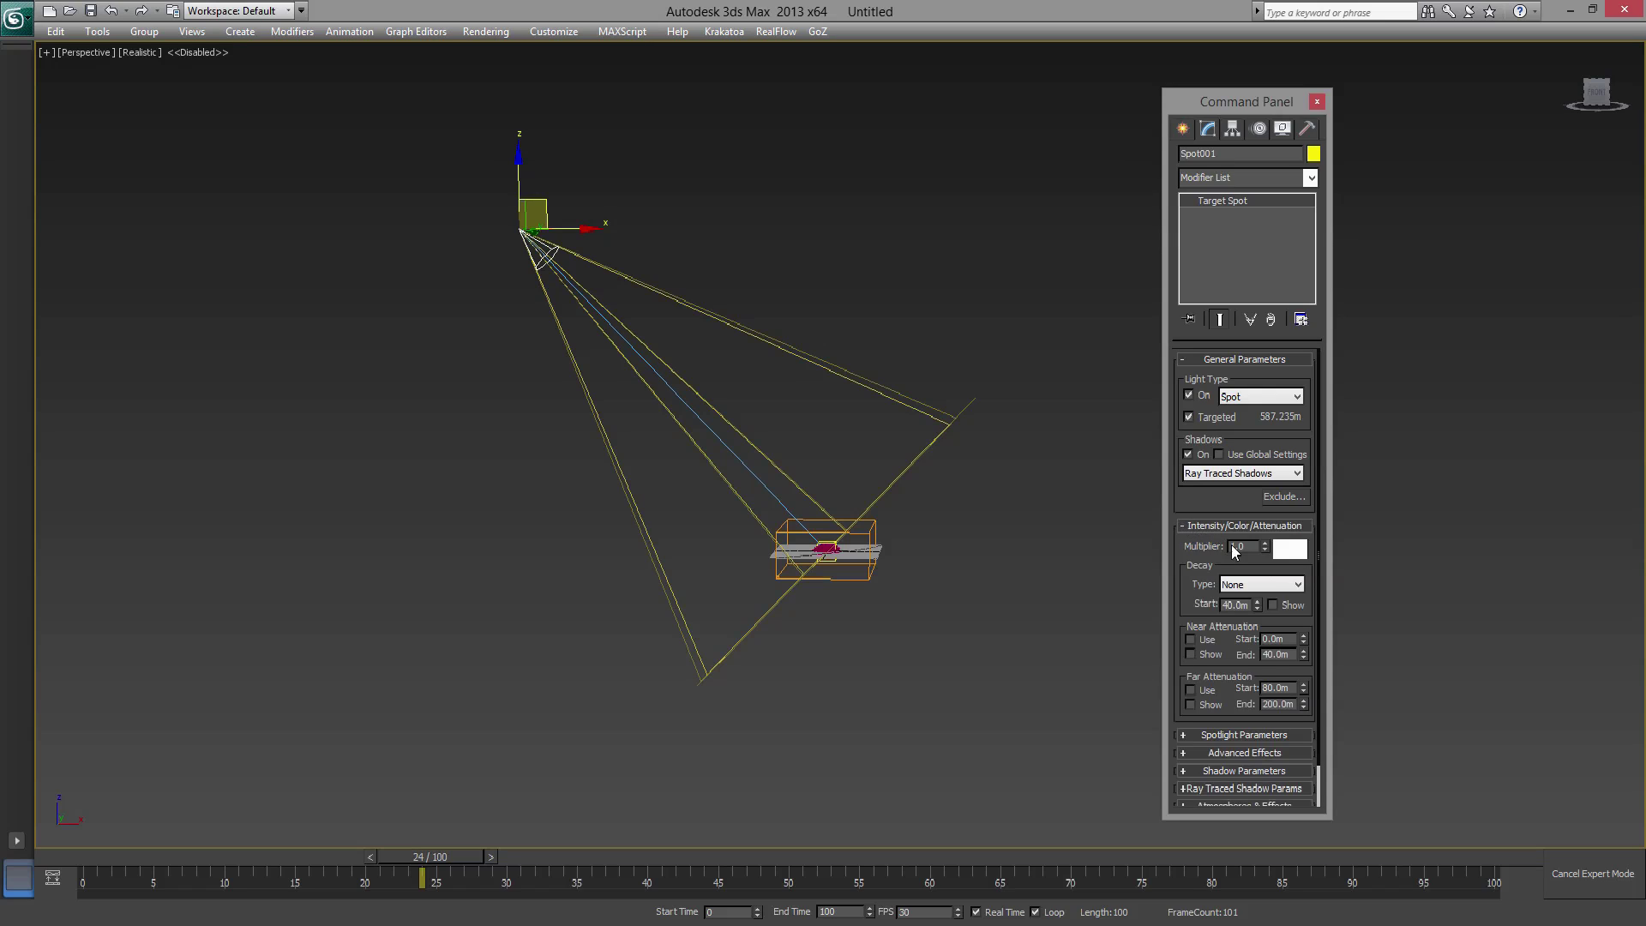
click(1199, 525)
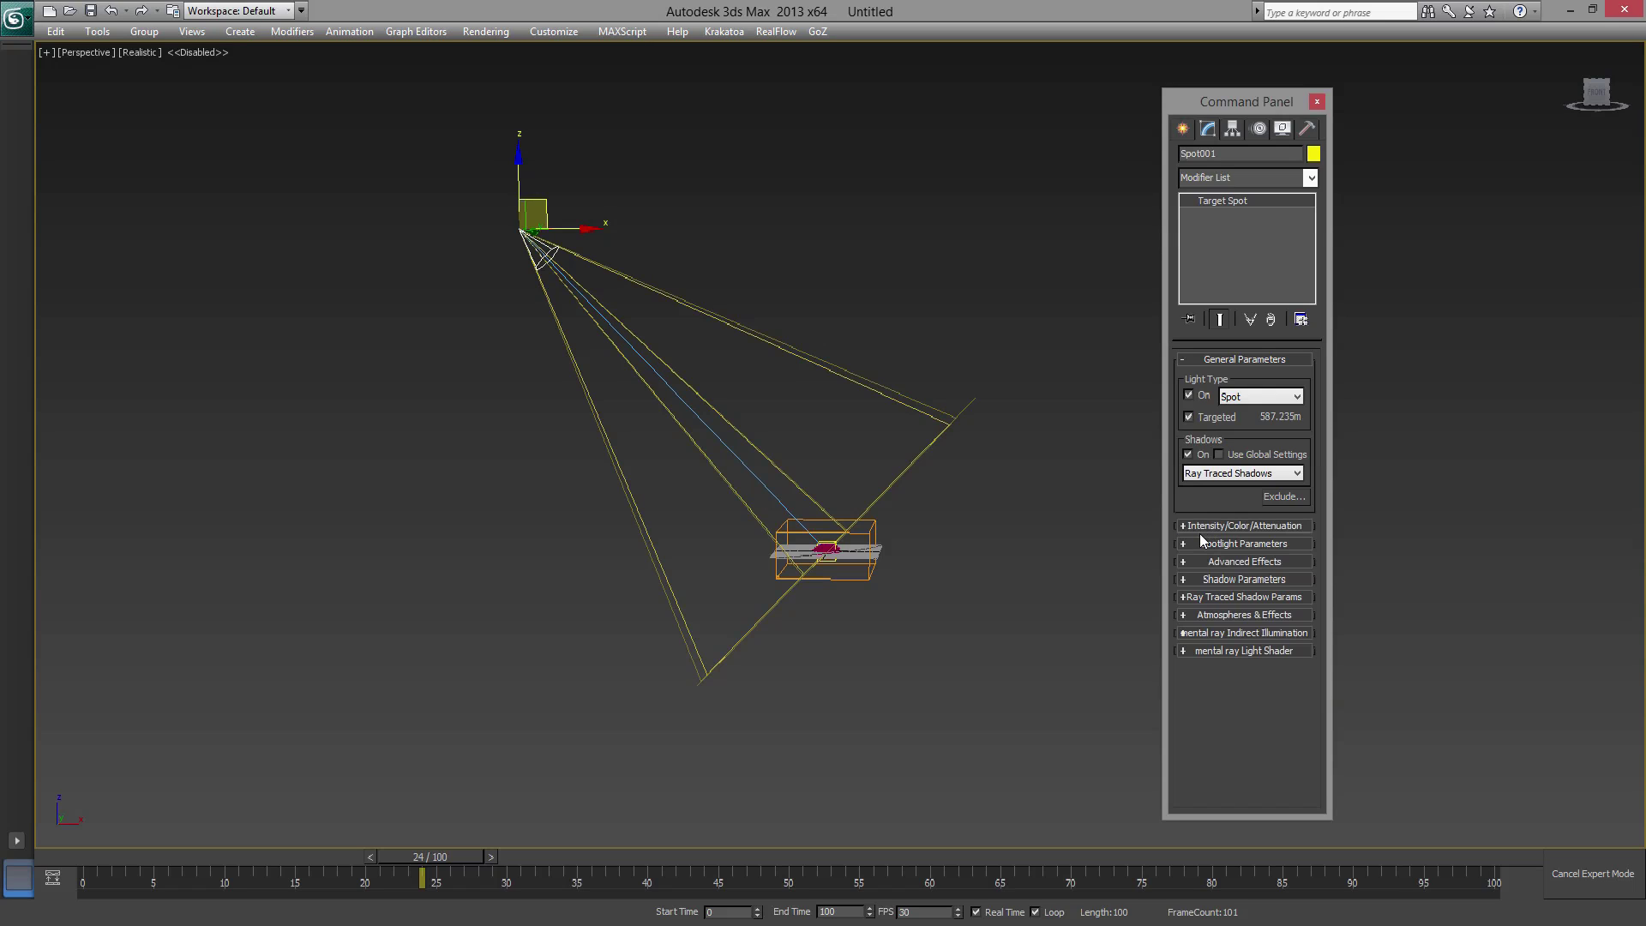
click(1188, 543)
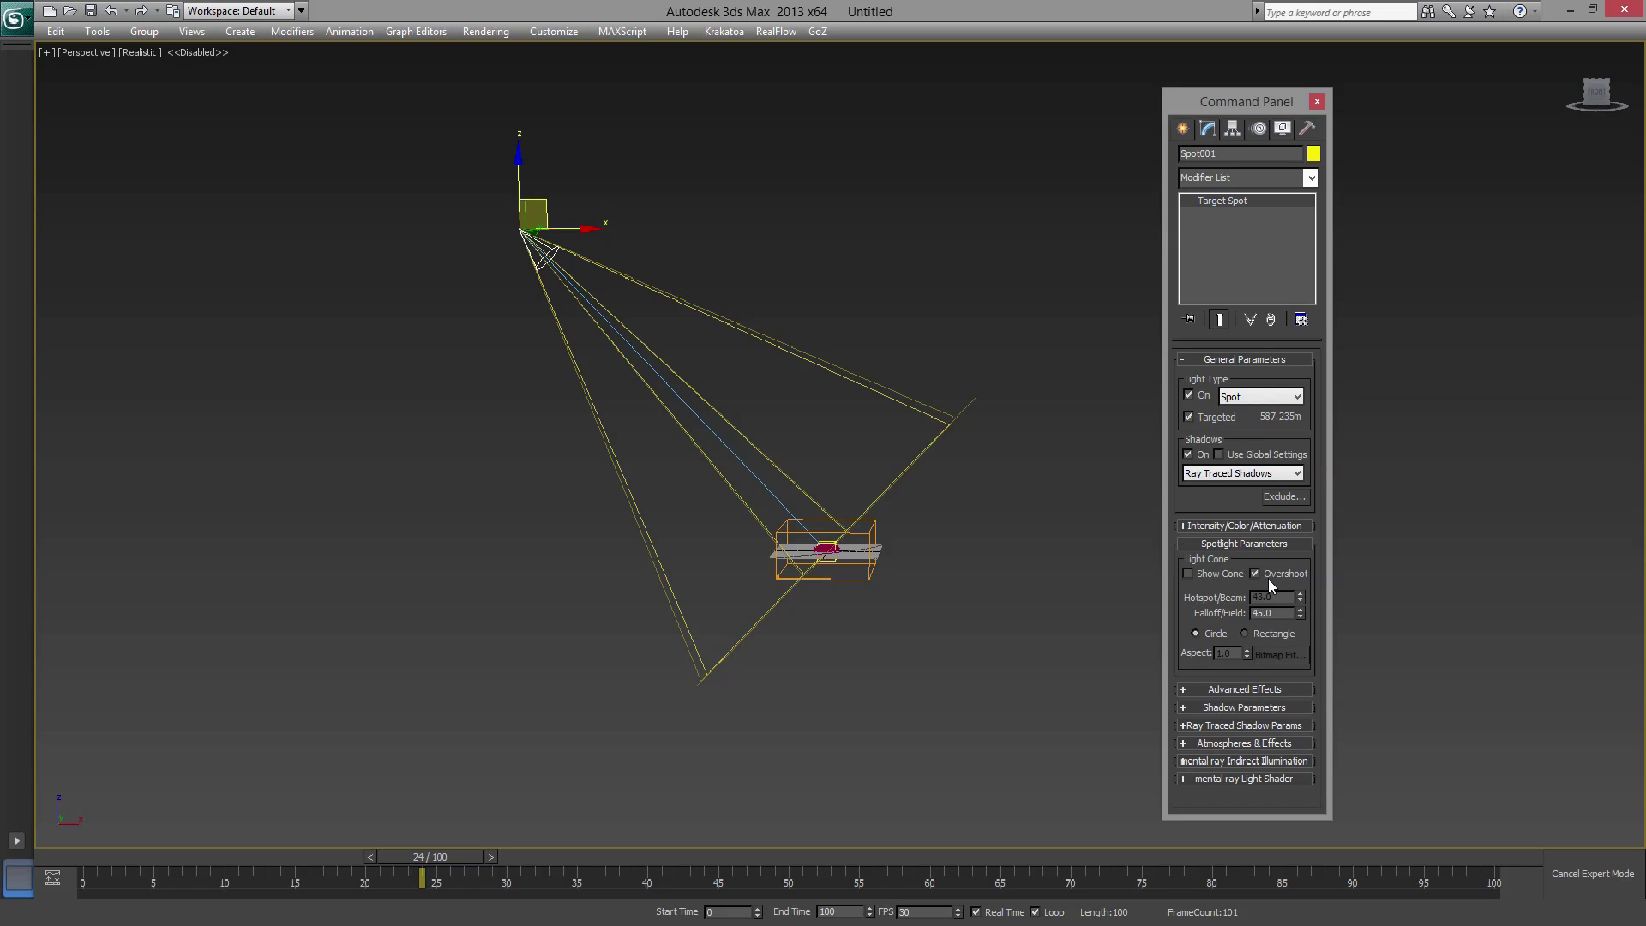
click(1191, 359)
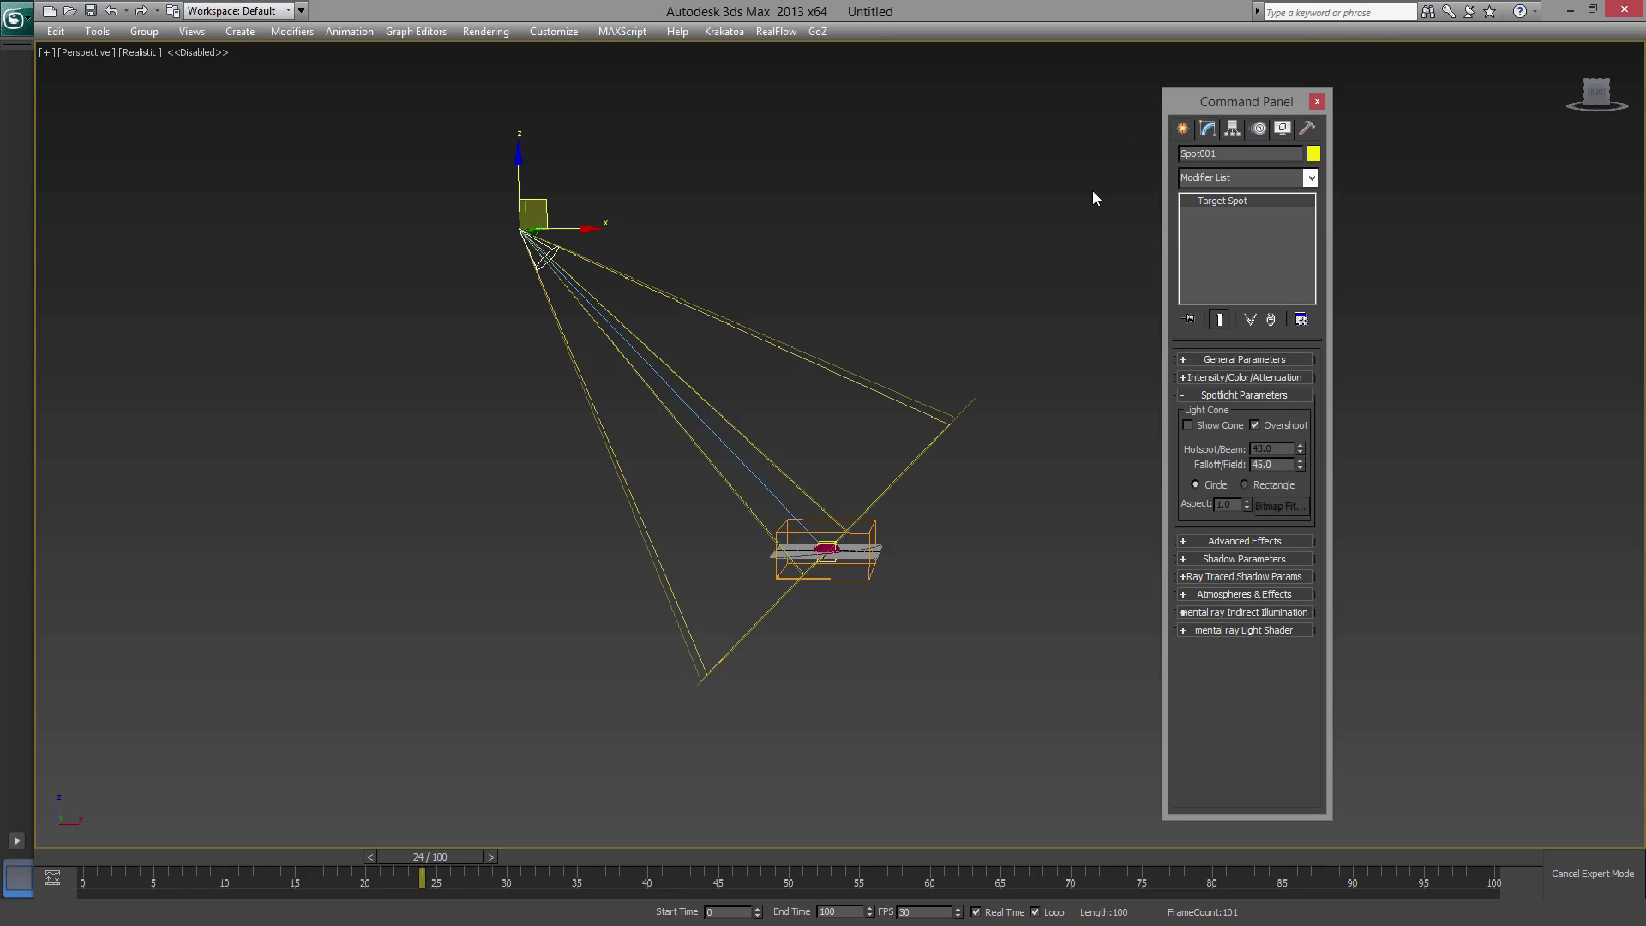
- Show the spotlight and container in the front view and hide the grid
click(1183, 129)
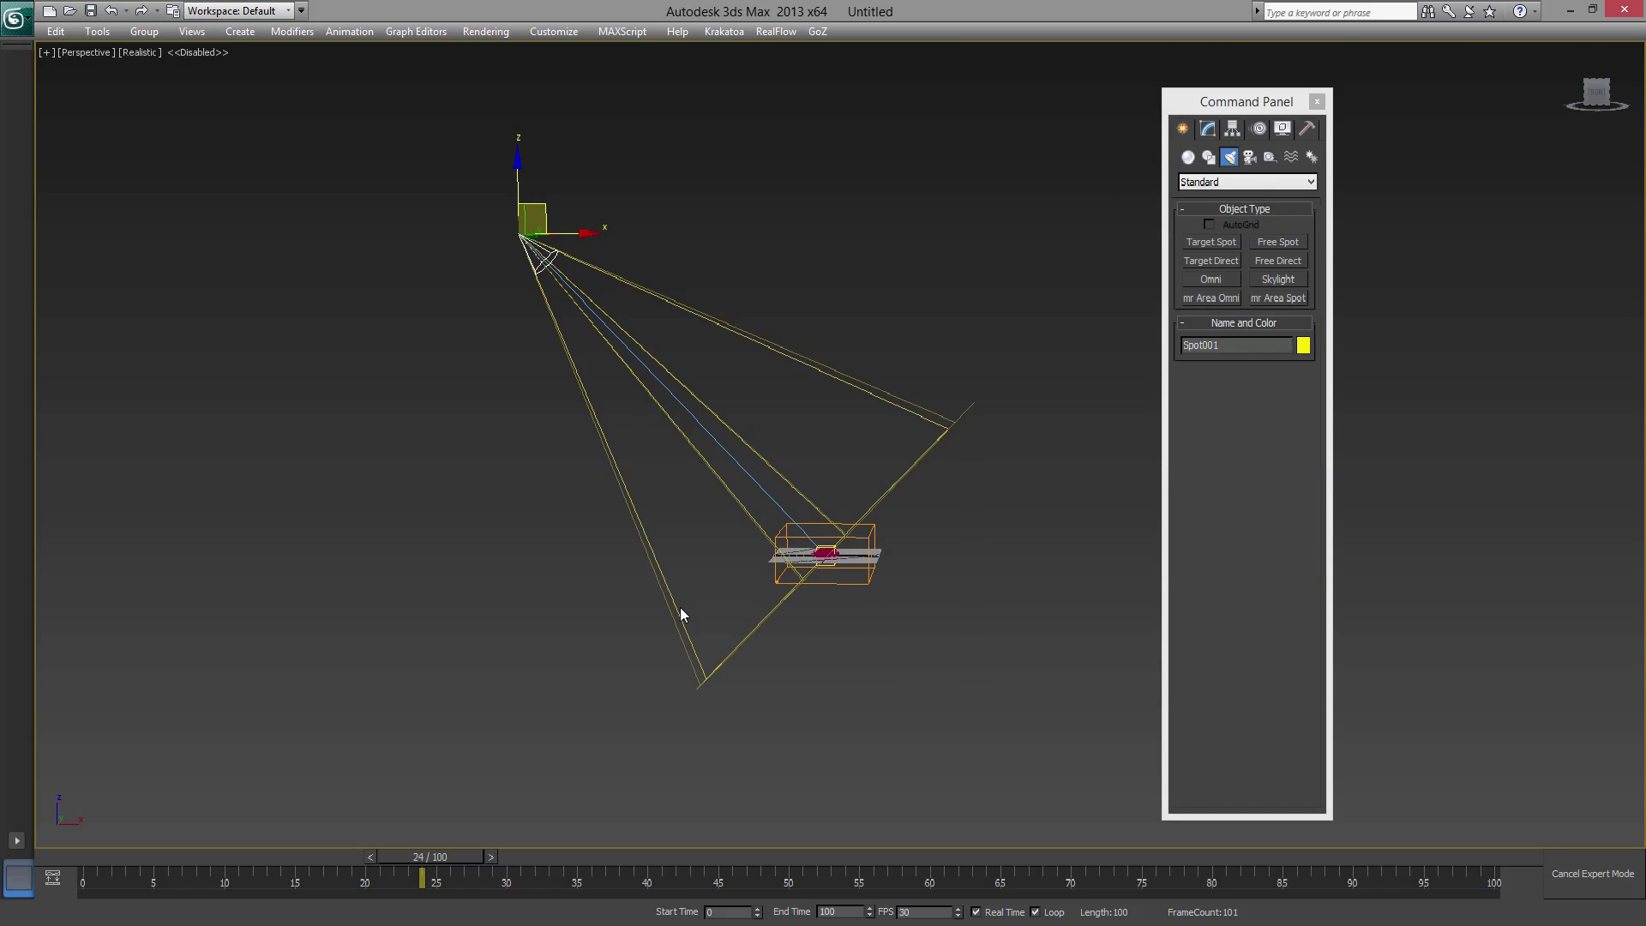
key(f)
scroll(780, 563, down, 5)
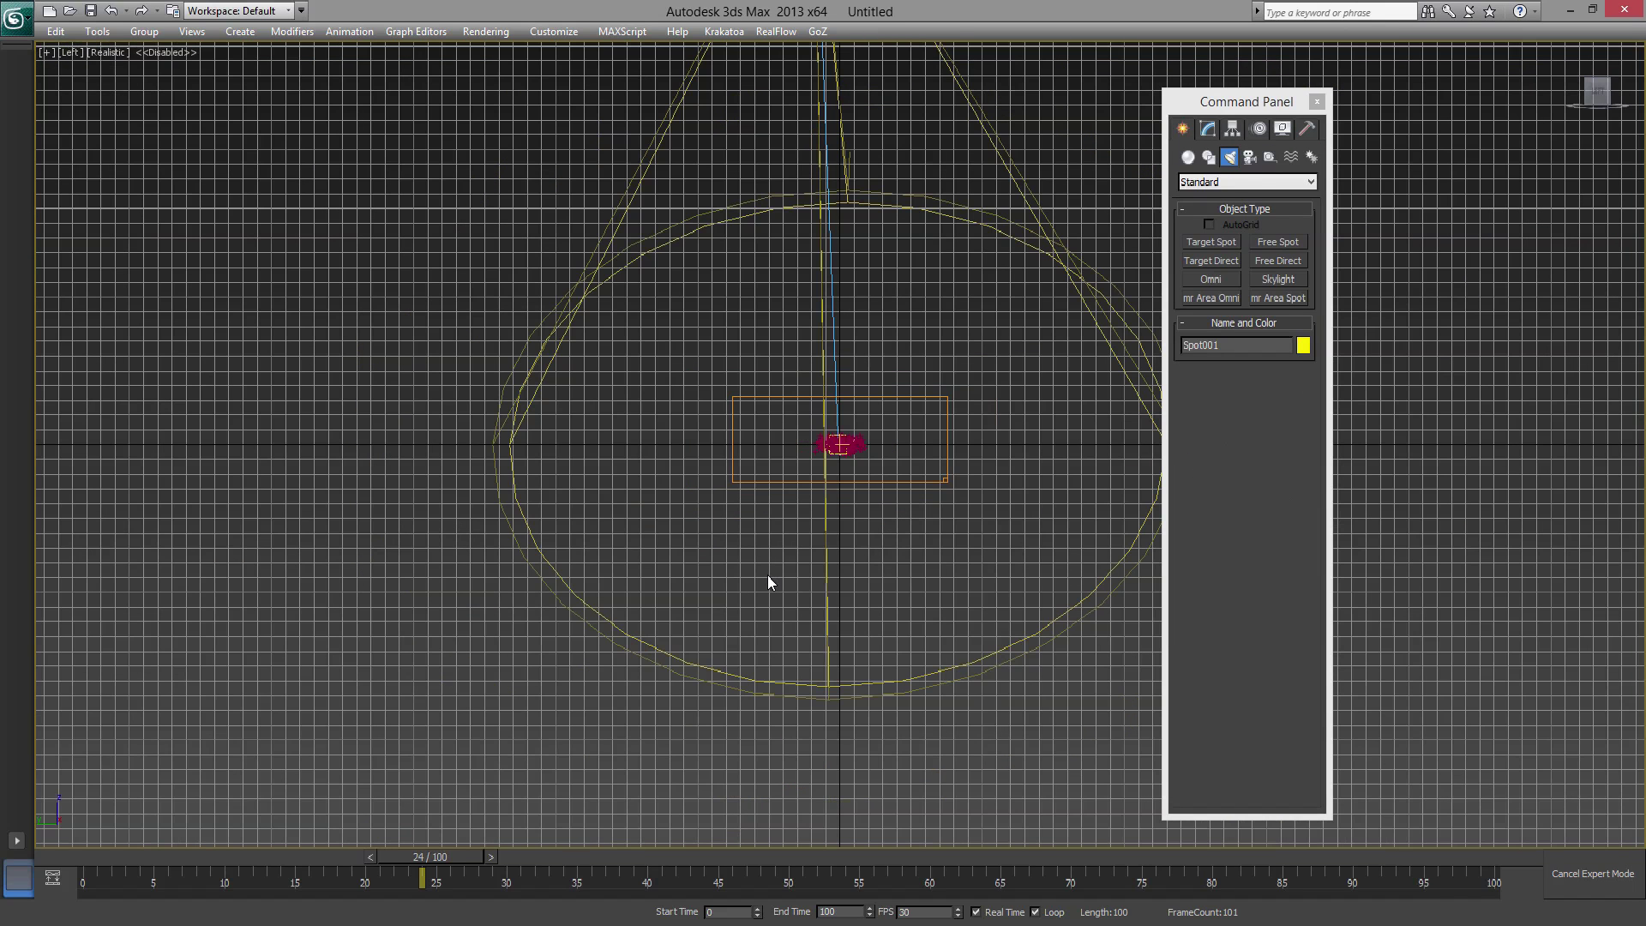
scroll(769, 574, down, 2)
scroll(765, 555, down, 11)
scroll(775, 543, up, 2)
middle_drag(816, 486, 825, 584)
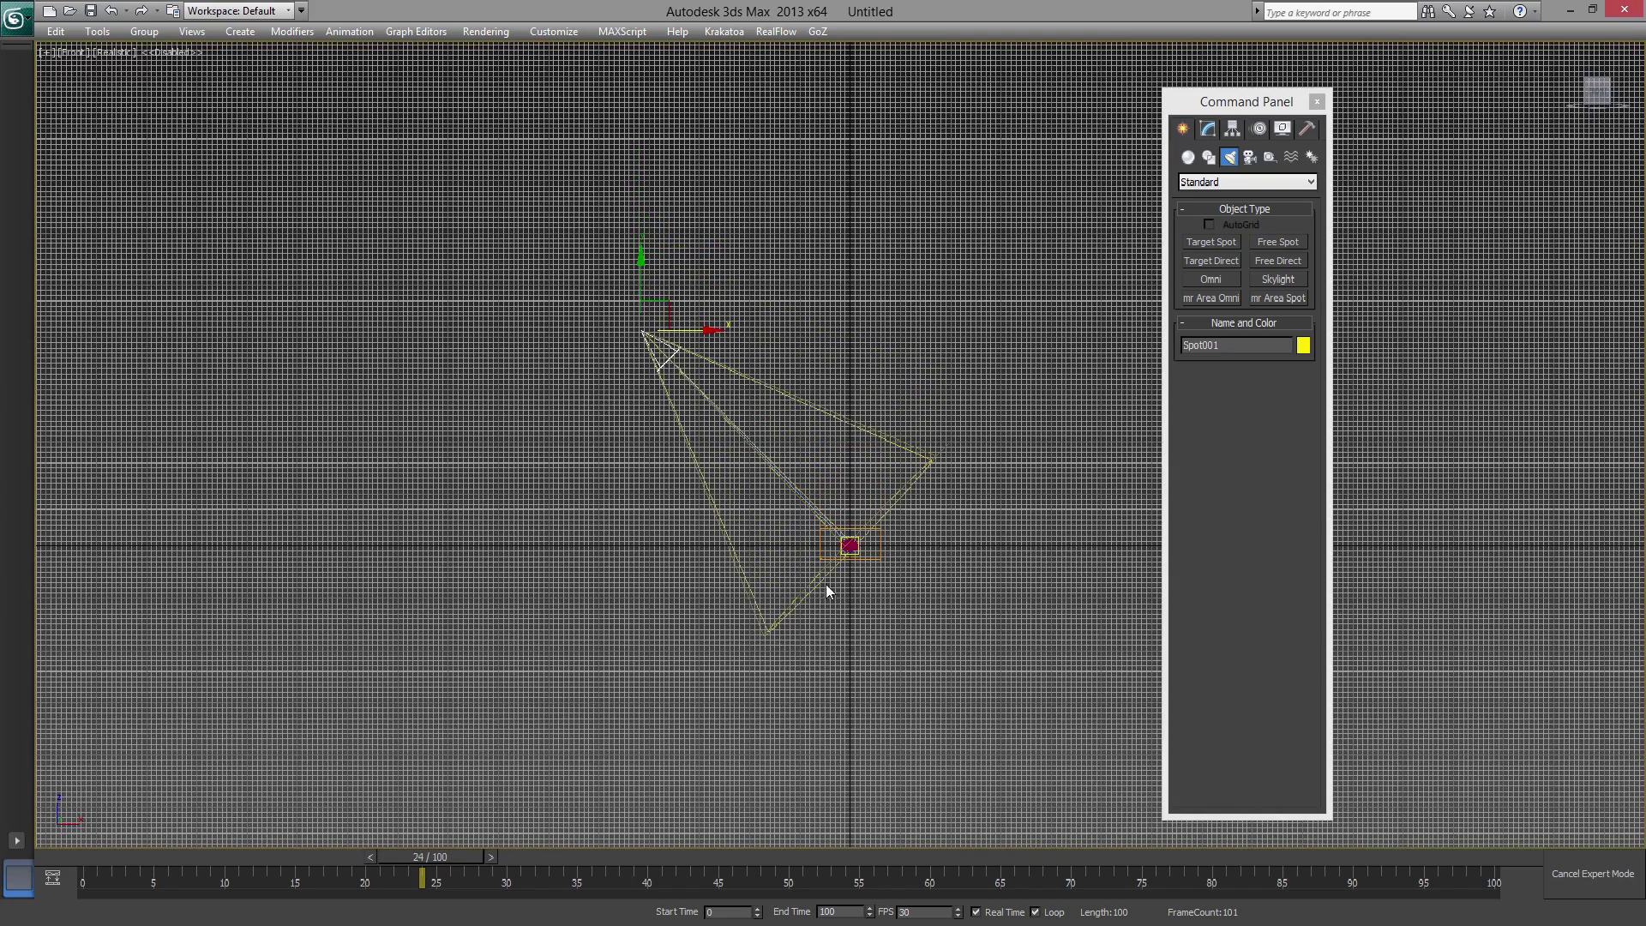
scroll(1014, 403, up, 2)
middle_drag(1015, 401, 1024, 402)
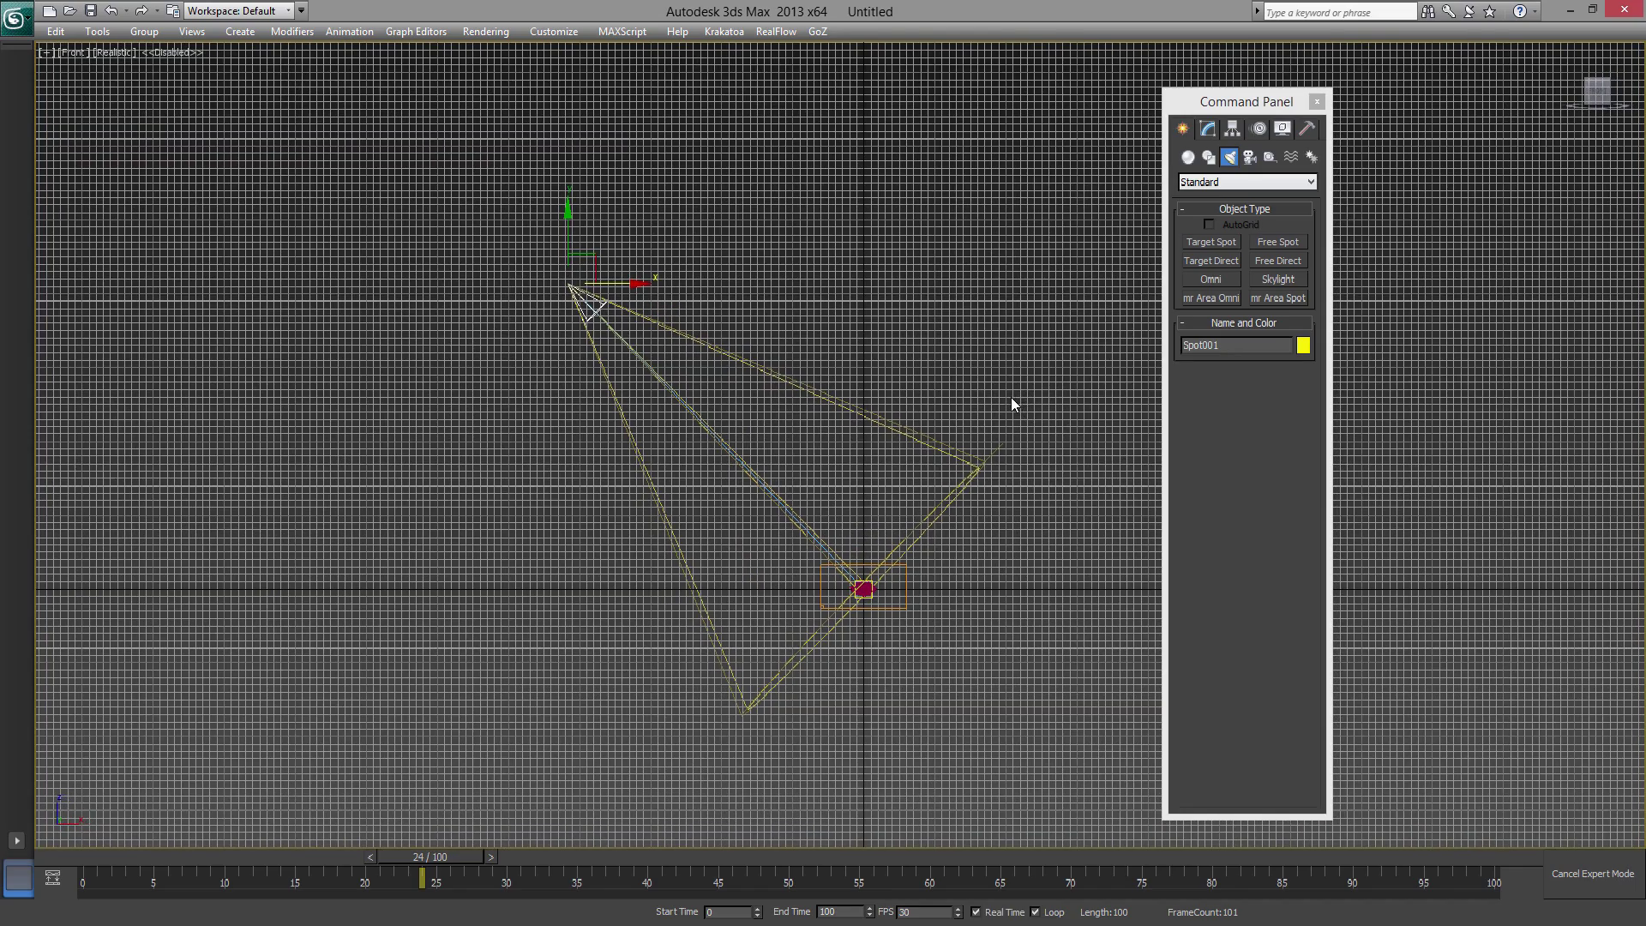
key(g)
- Create a standard target camera beside the container at the emitter's height, aimed at the emitter
click(1249, 157)
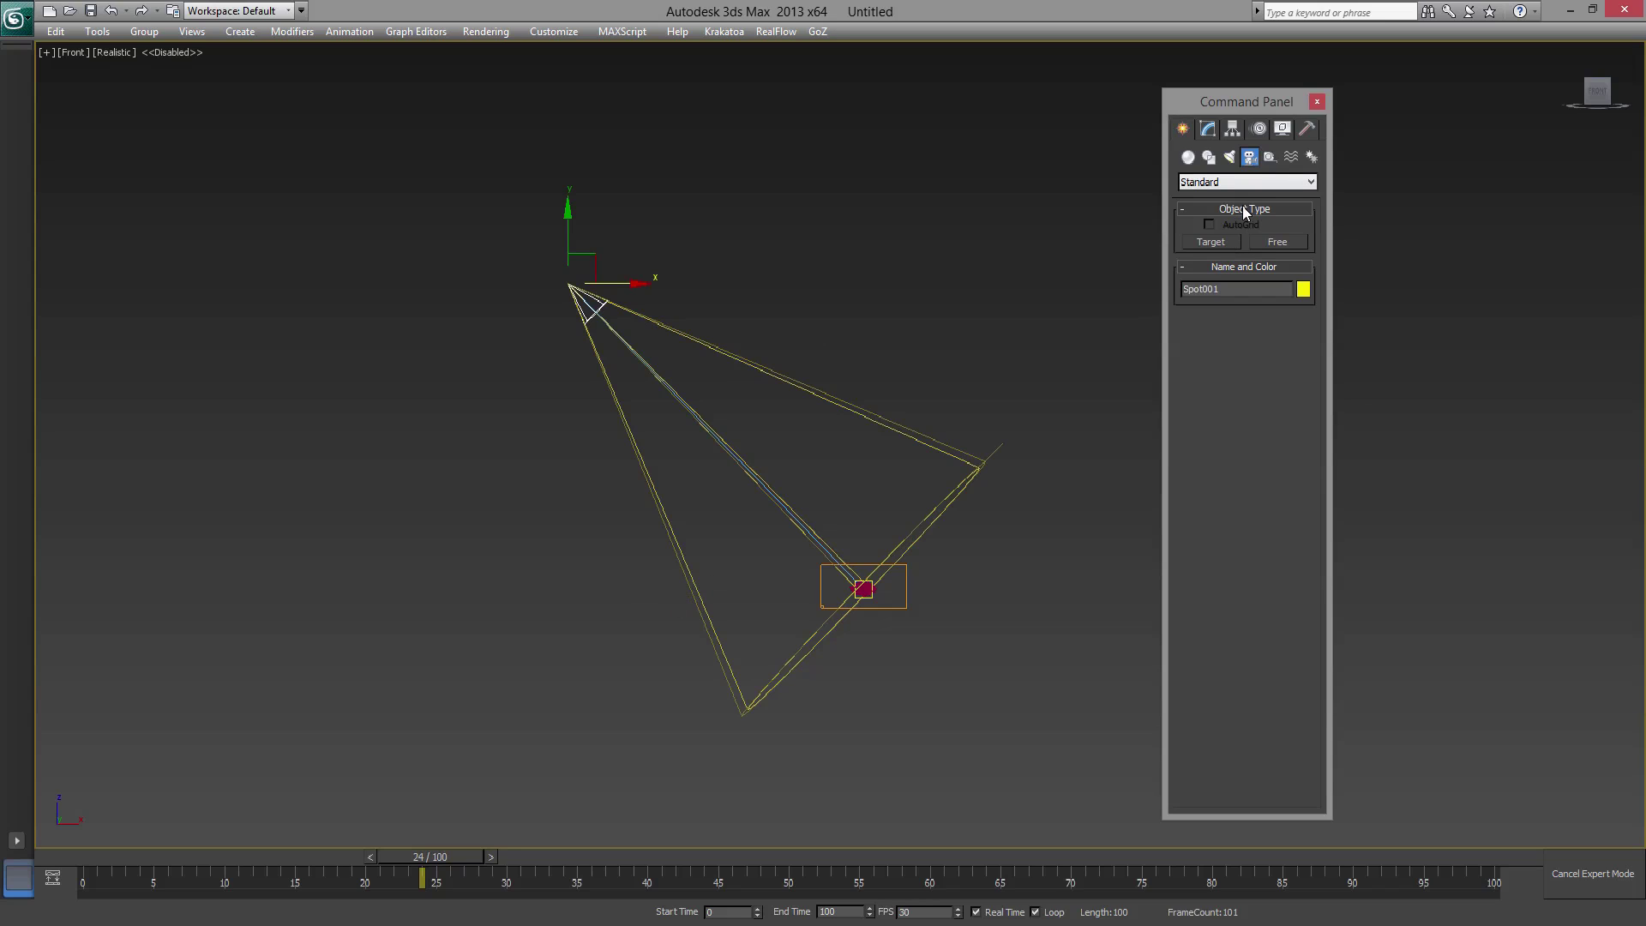
click(1202, 243)
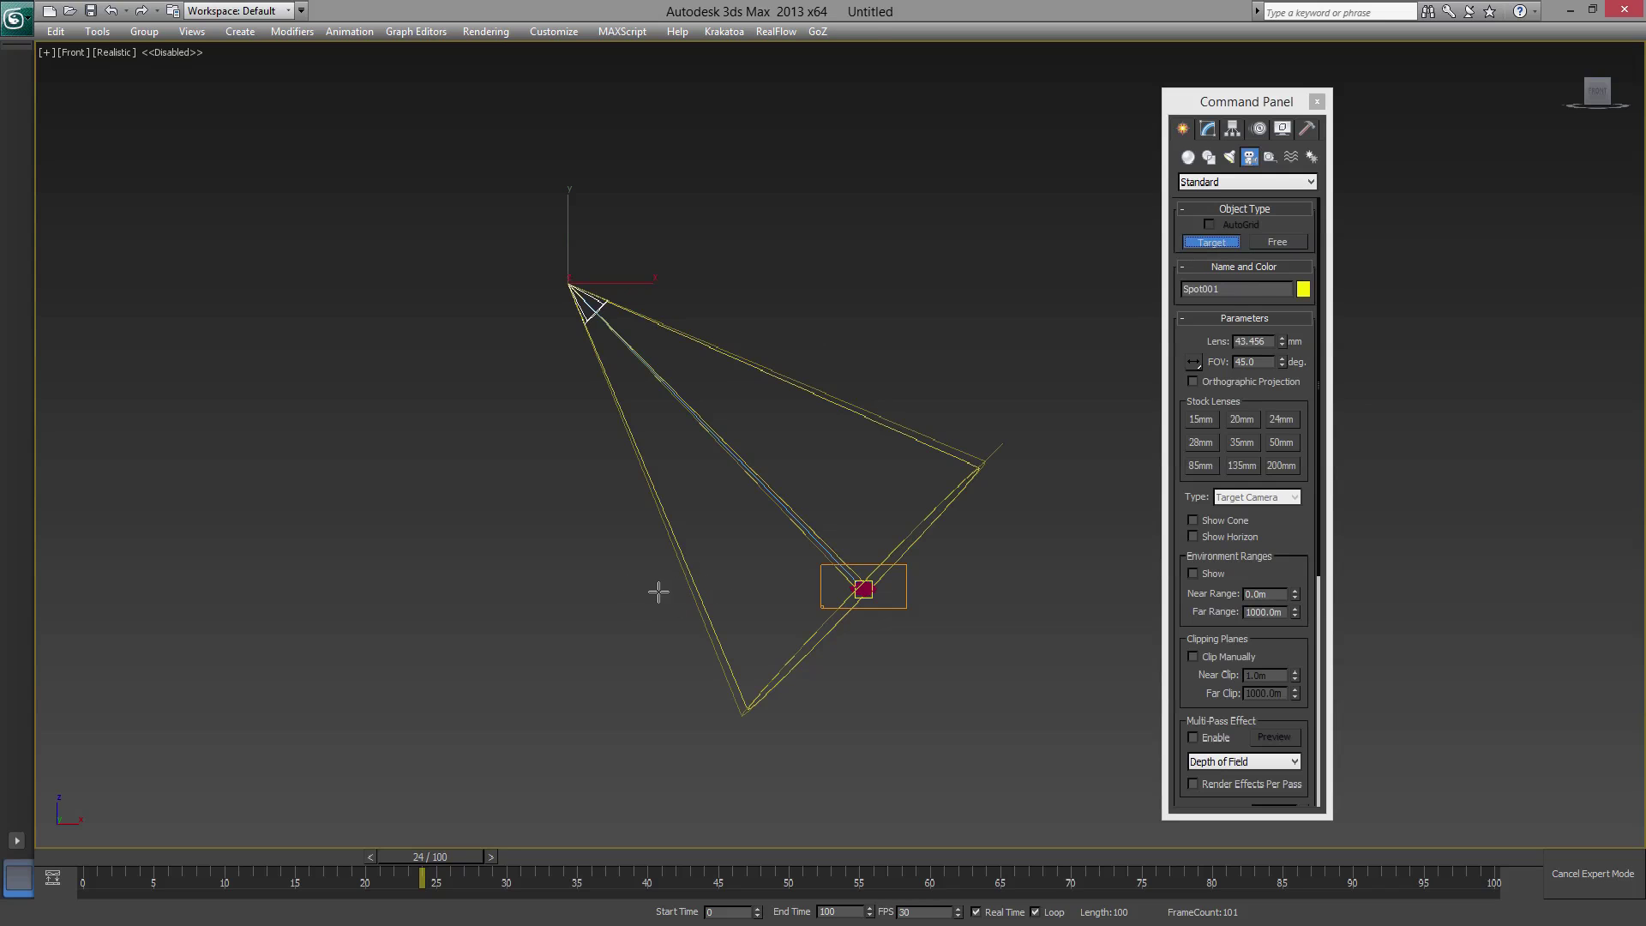
drag(658, 588, 862, 590)
alt+middle_drag(860, 577, 983, 459)
right_click(940, 654)
scroll(917, 653, up, 4)
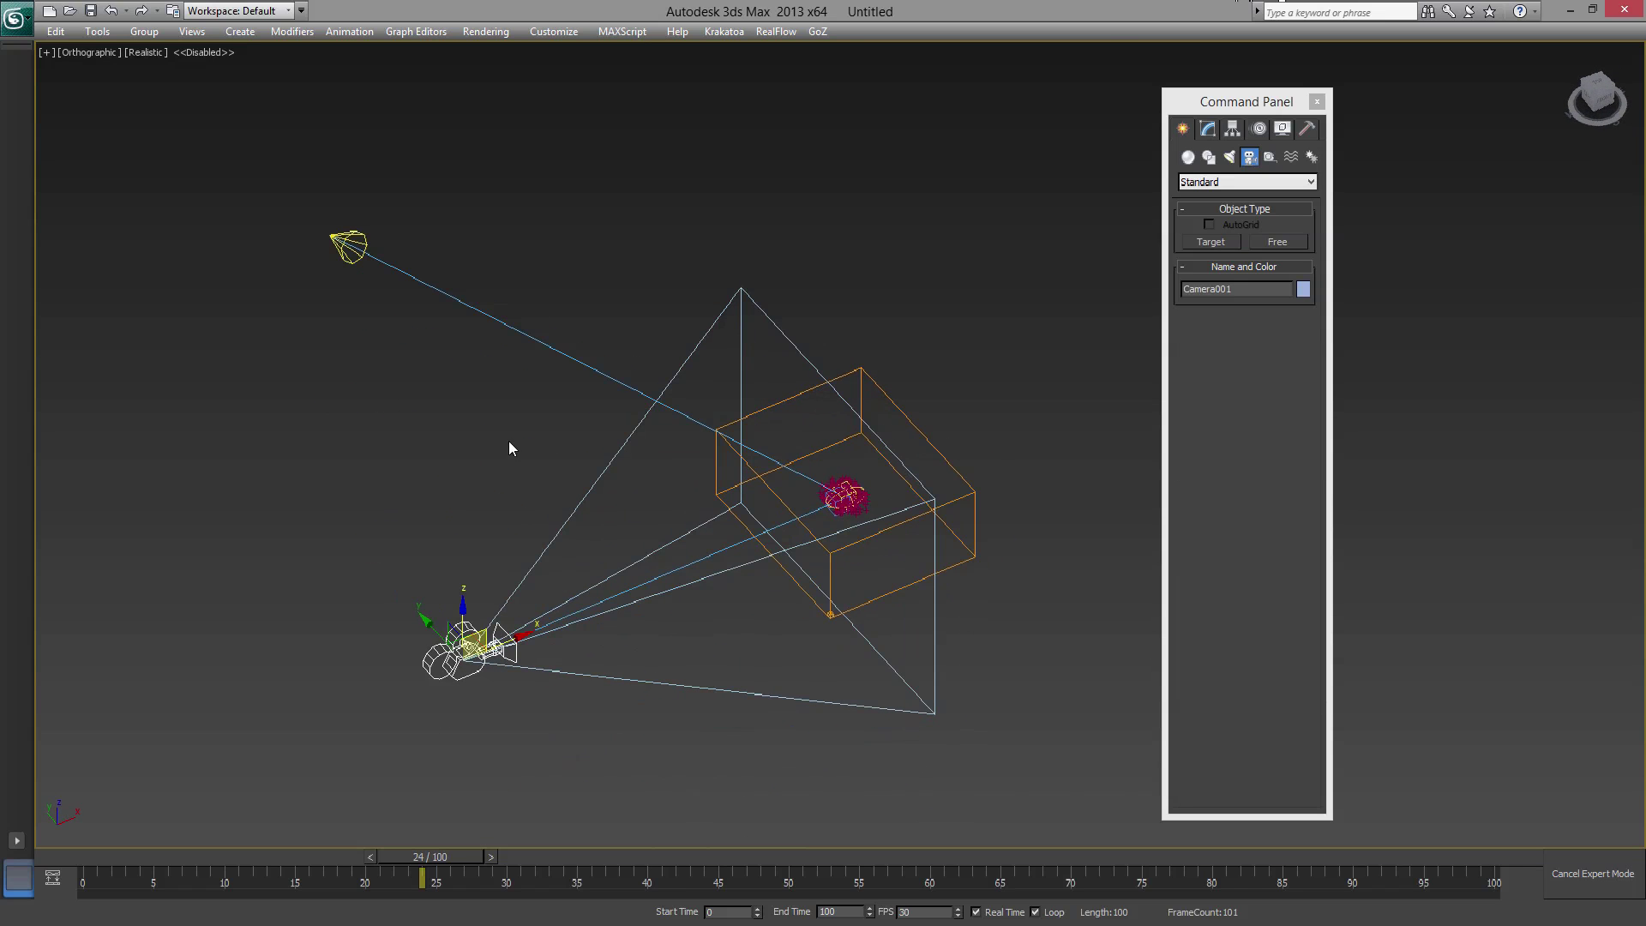
- Look through the camera and shift its framing slightly around the container and emitter
alt+middle_drag(510, 442, 718, 528)
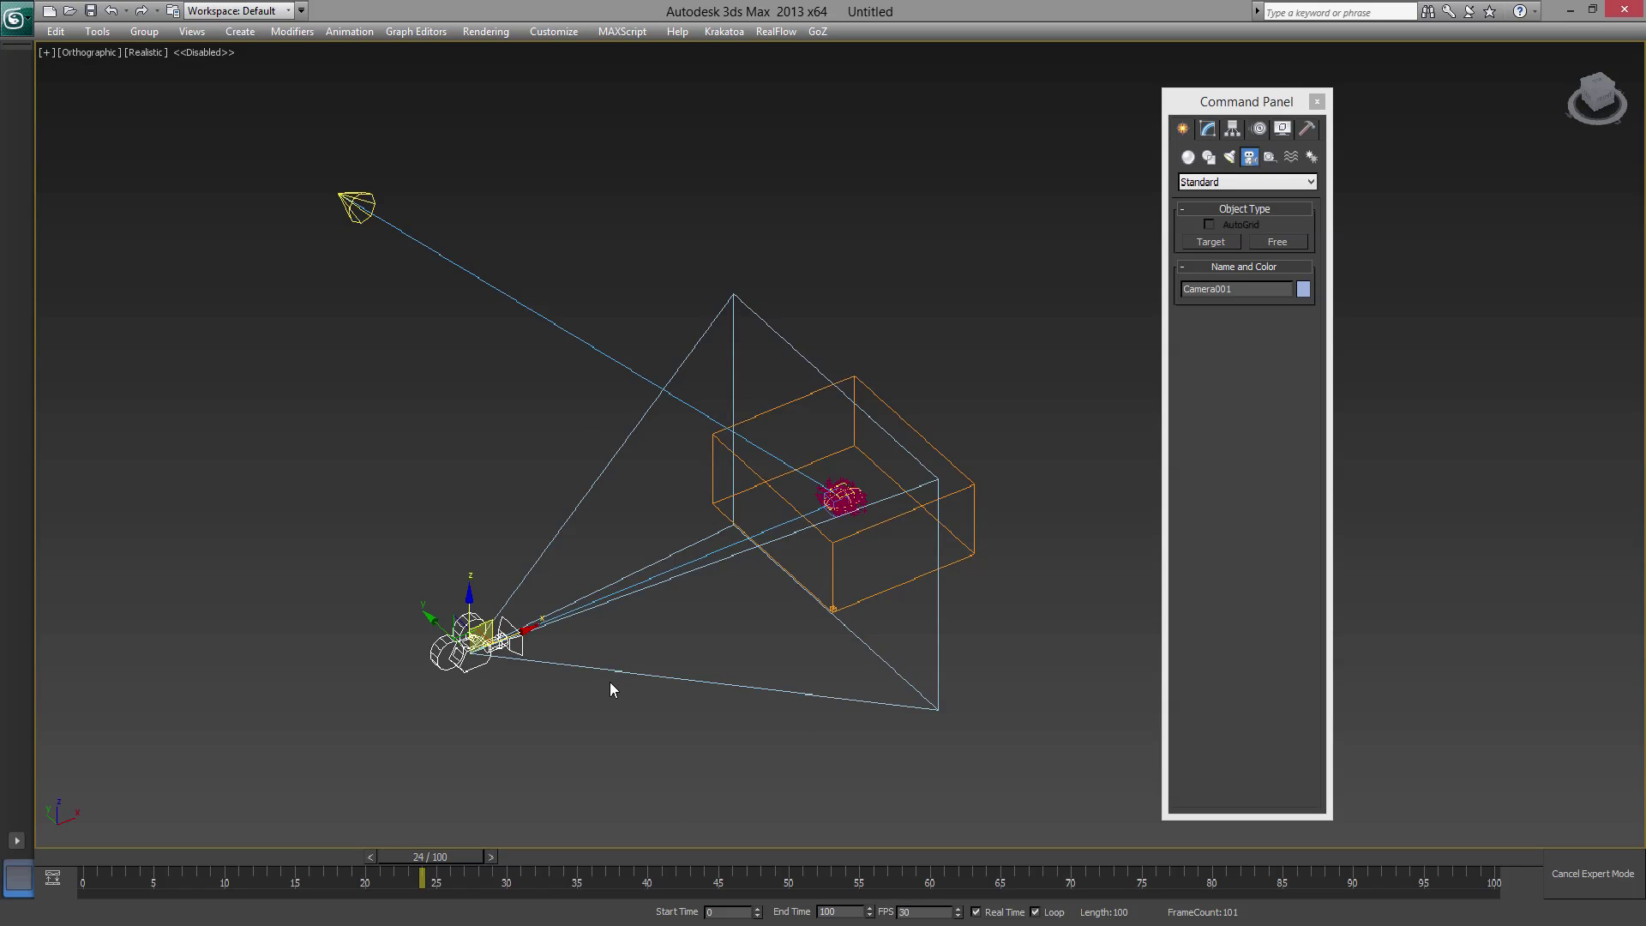
key(c)
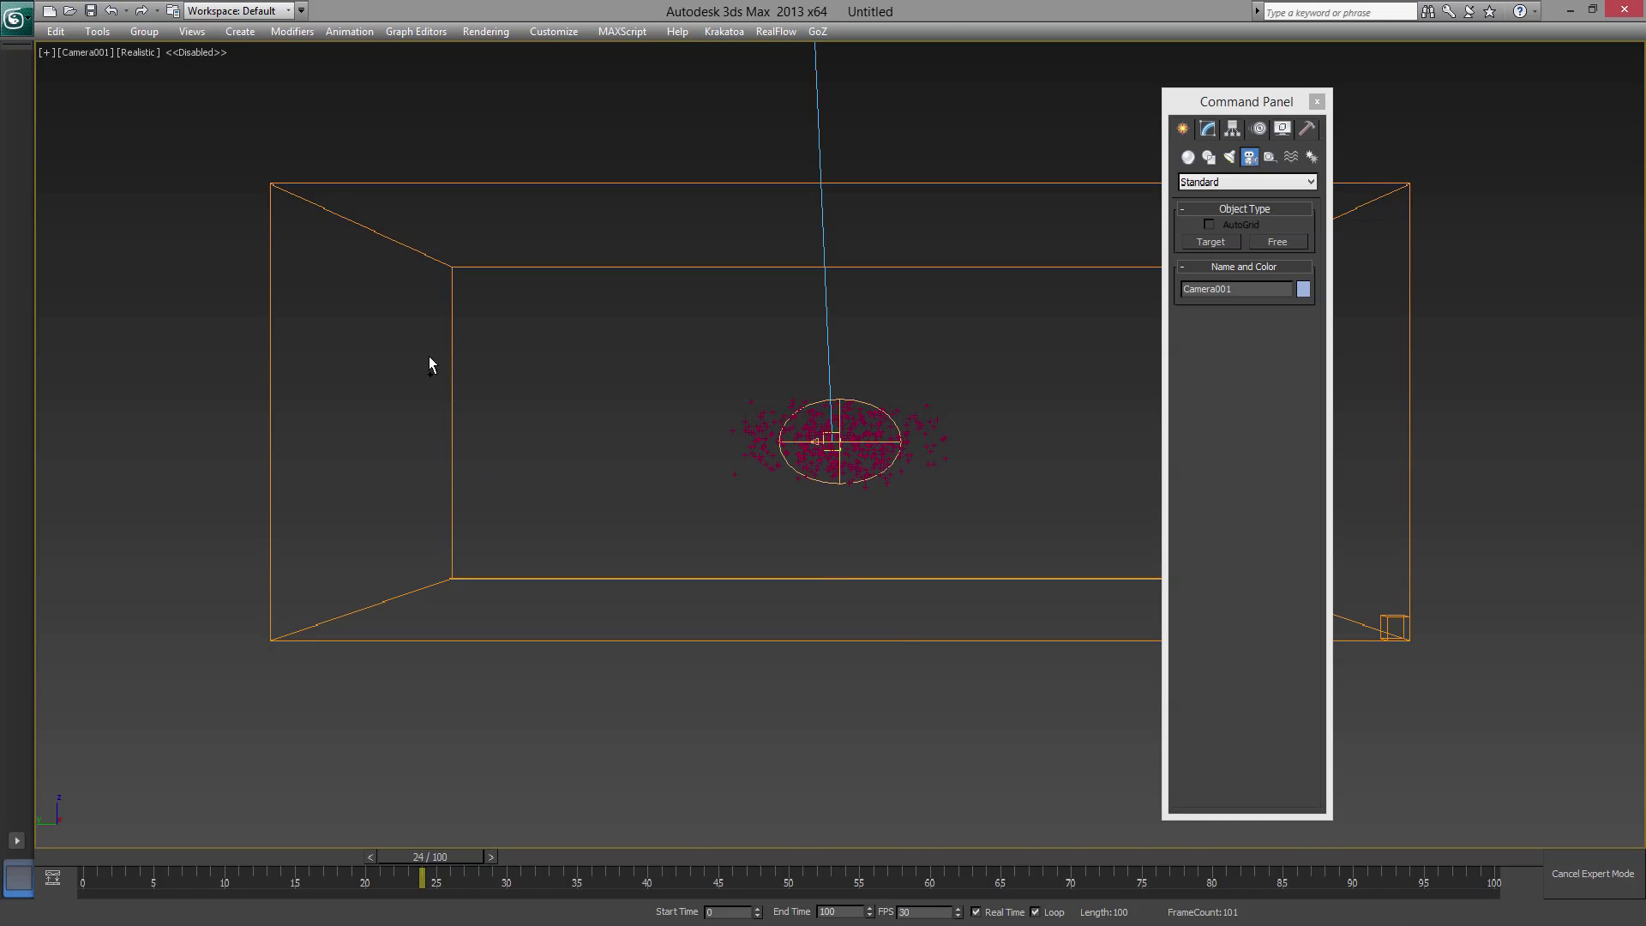
key(ctrl+x)
middle_drag(640, 344, 628, 365)
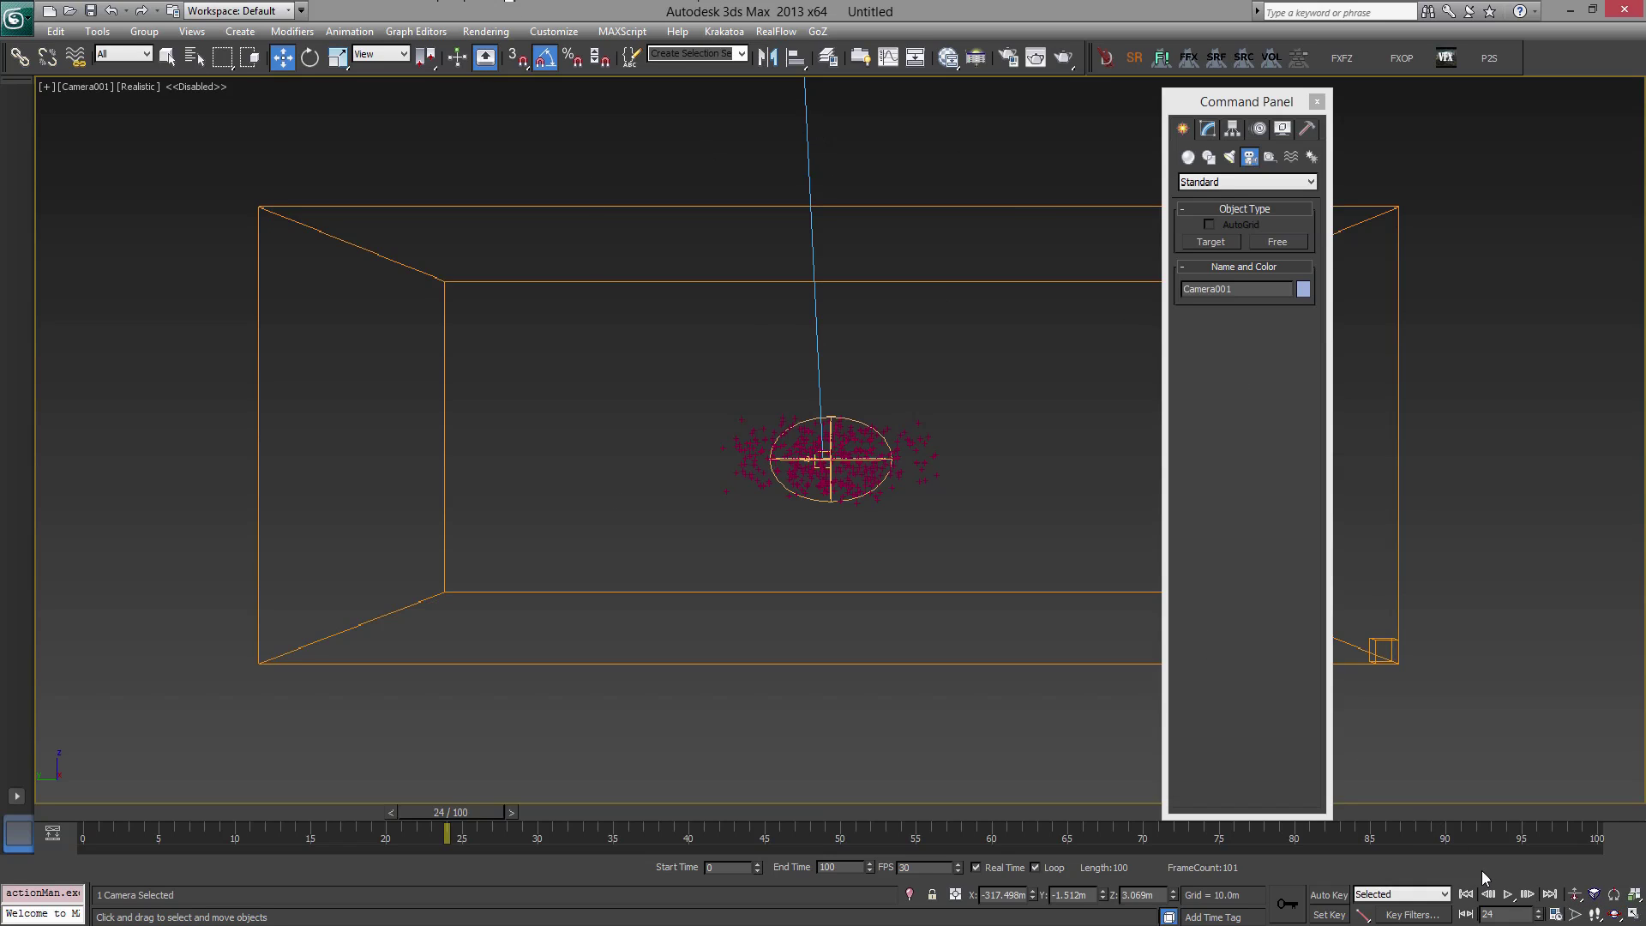
key(ctrl+x)
right_click(997, 444)
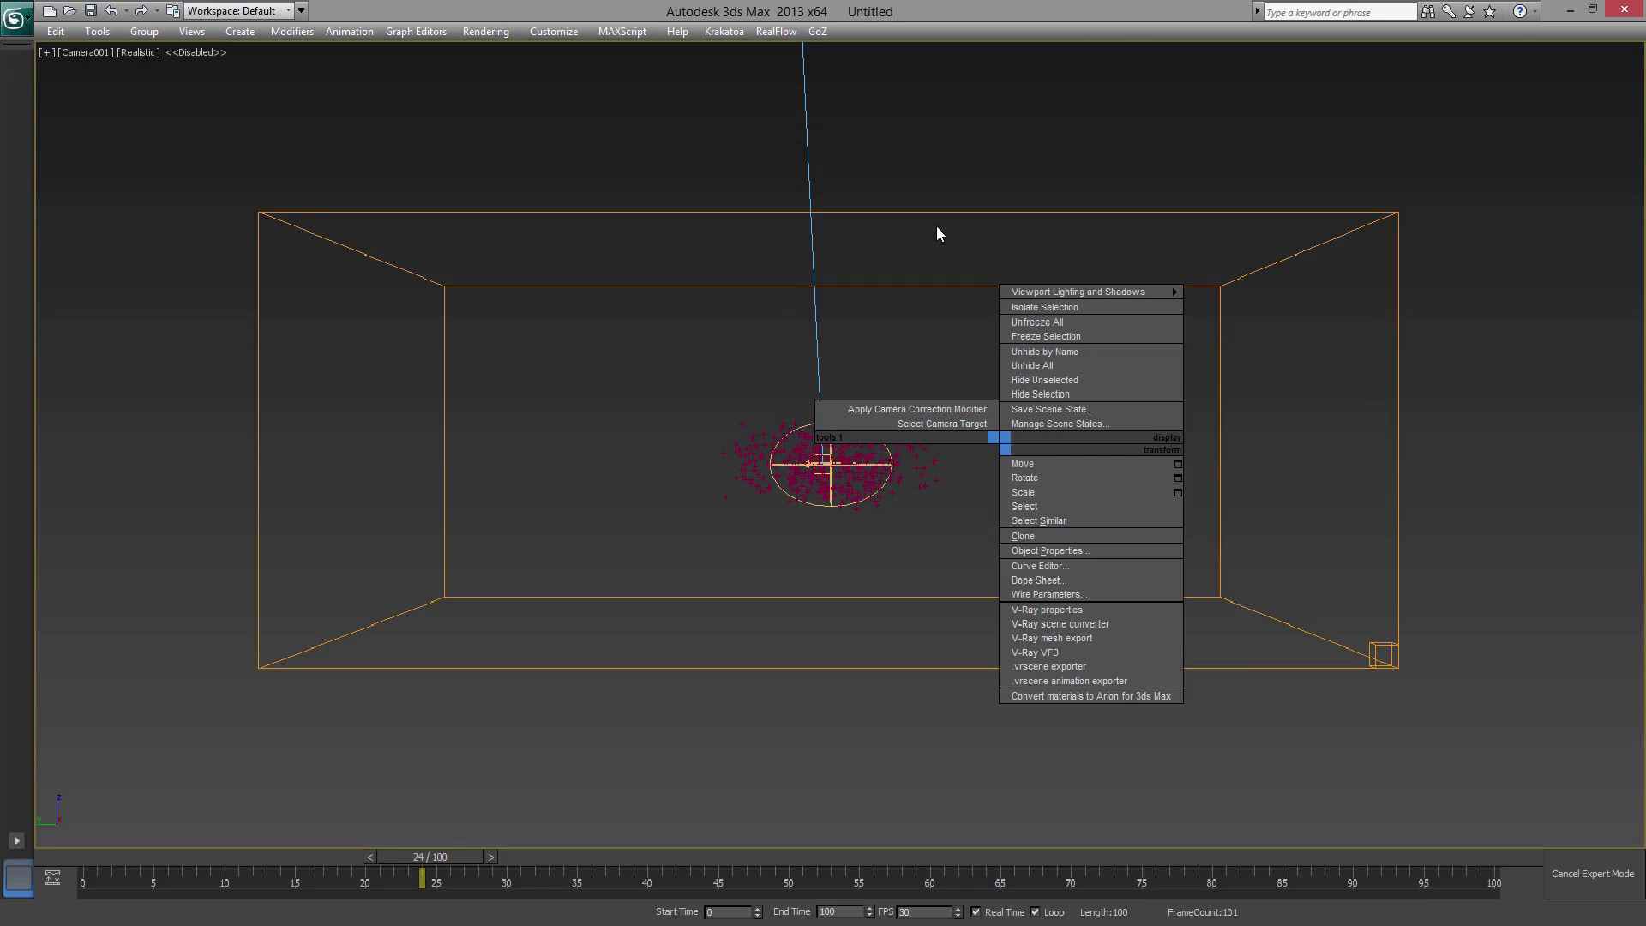
click(931, 225)
- Create a point helper beside the FumeFX container in the perspective view
key(p)
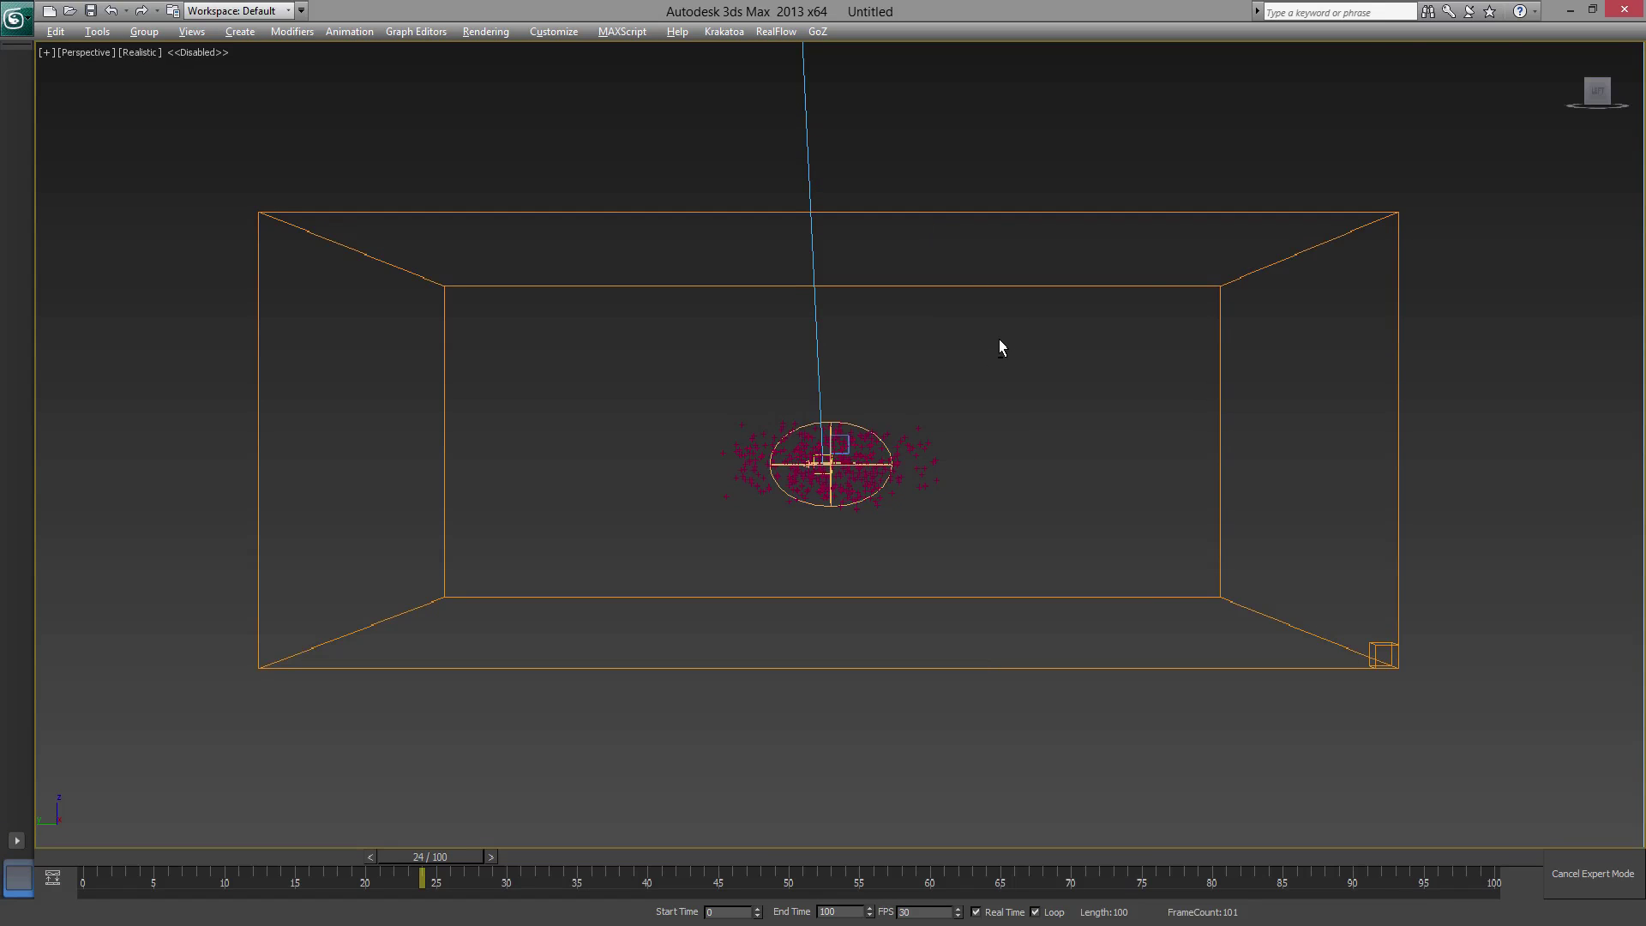
alt+middle_drag(1000, 348, 931, 486)
scroll(908, 397, down, 5)
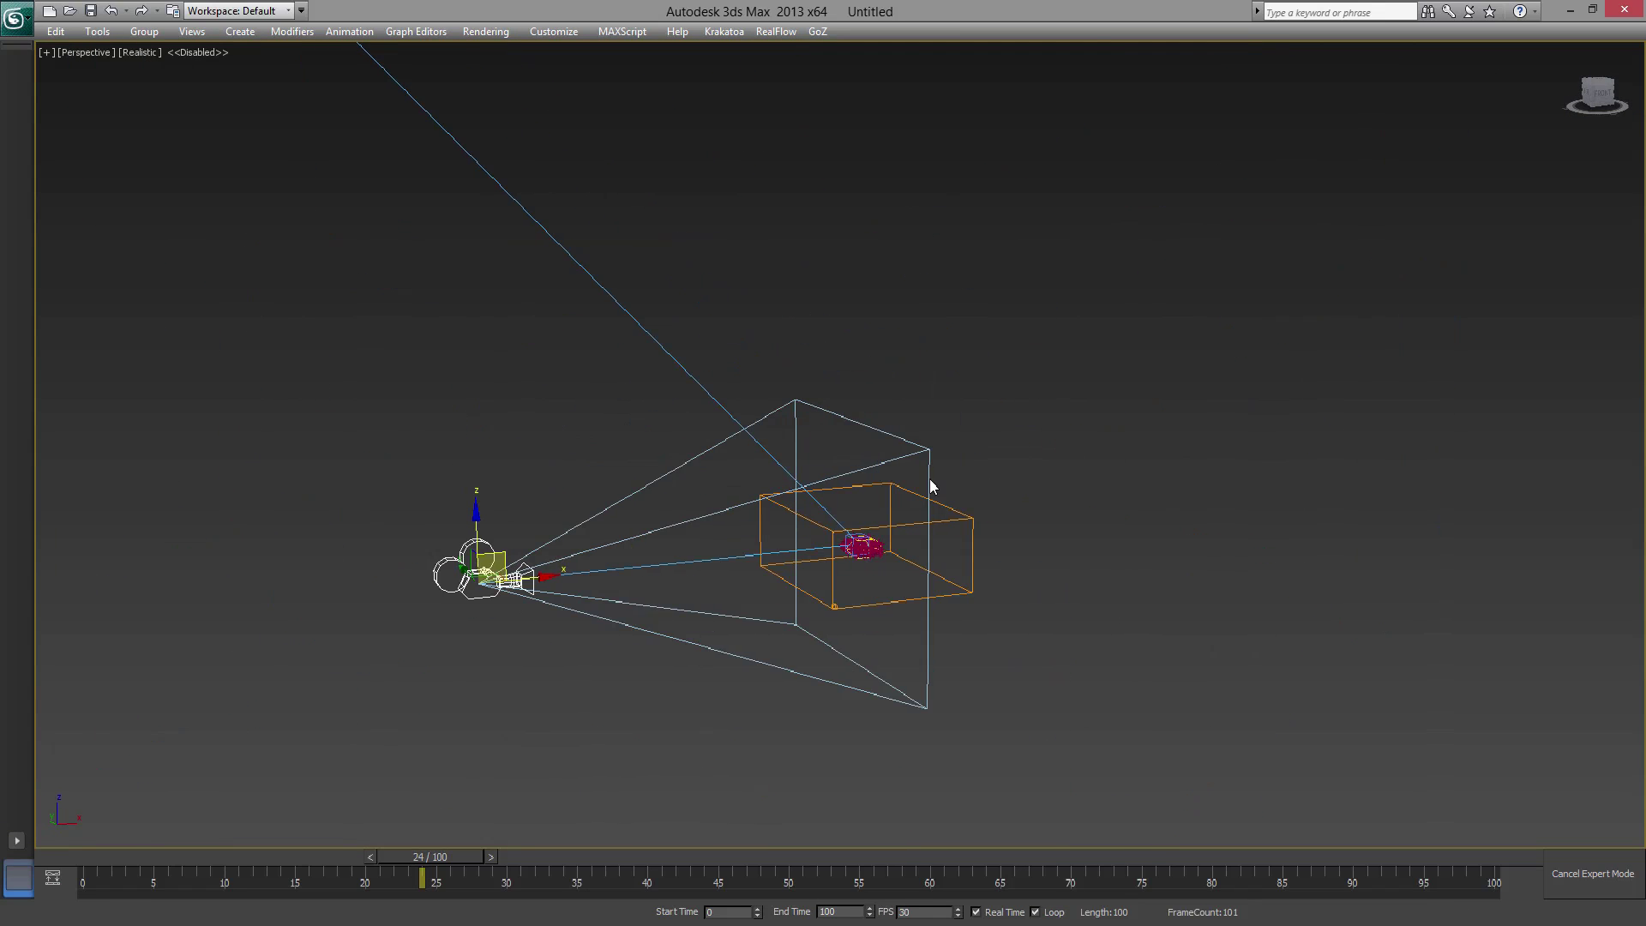
key(3)
click(1183, 128)
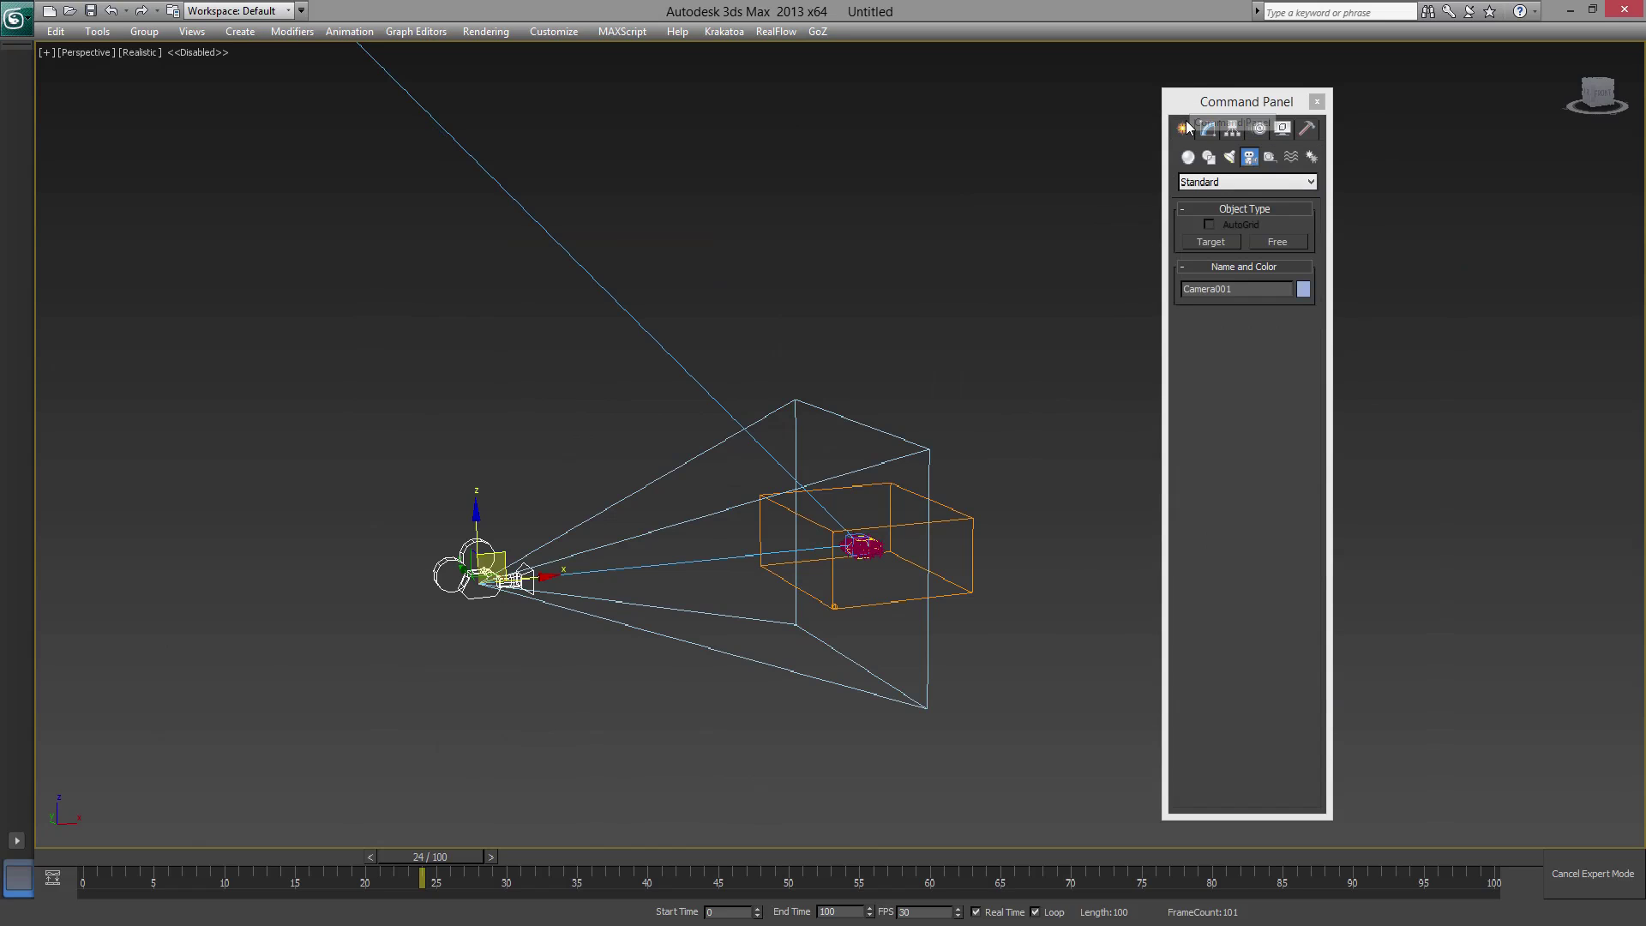
click(1272, 160)
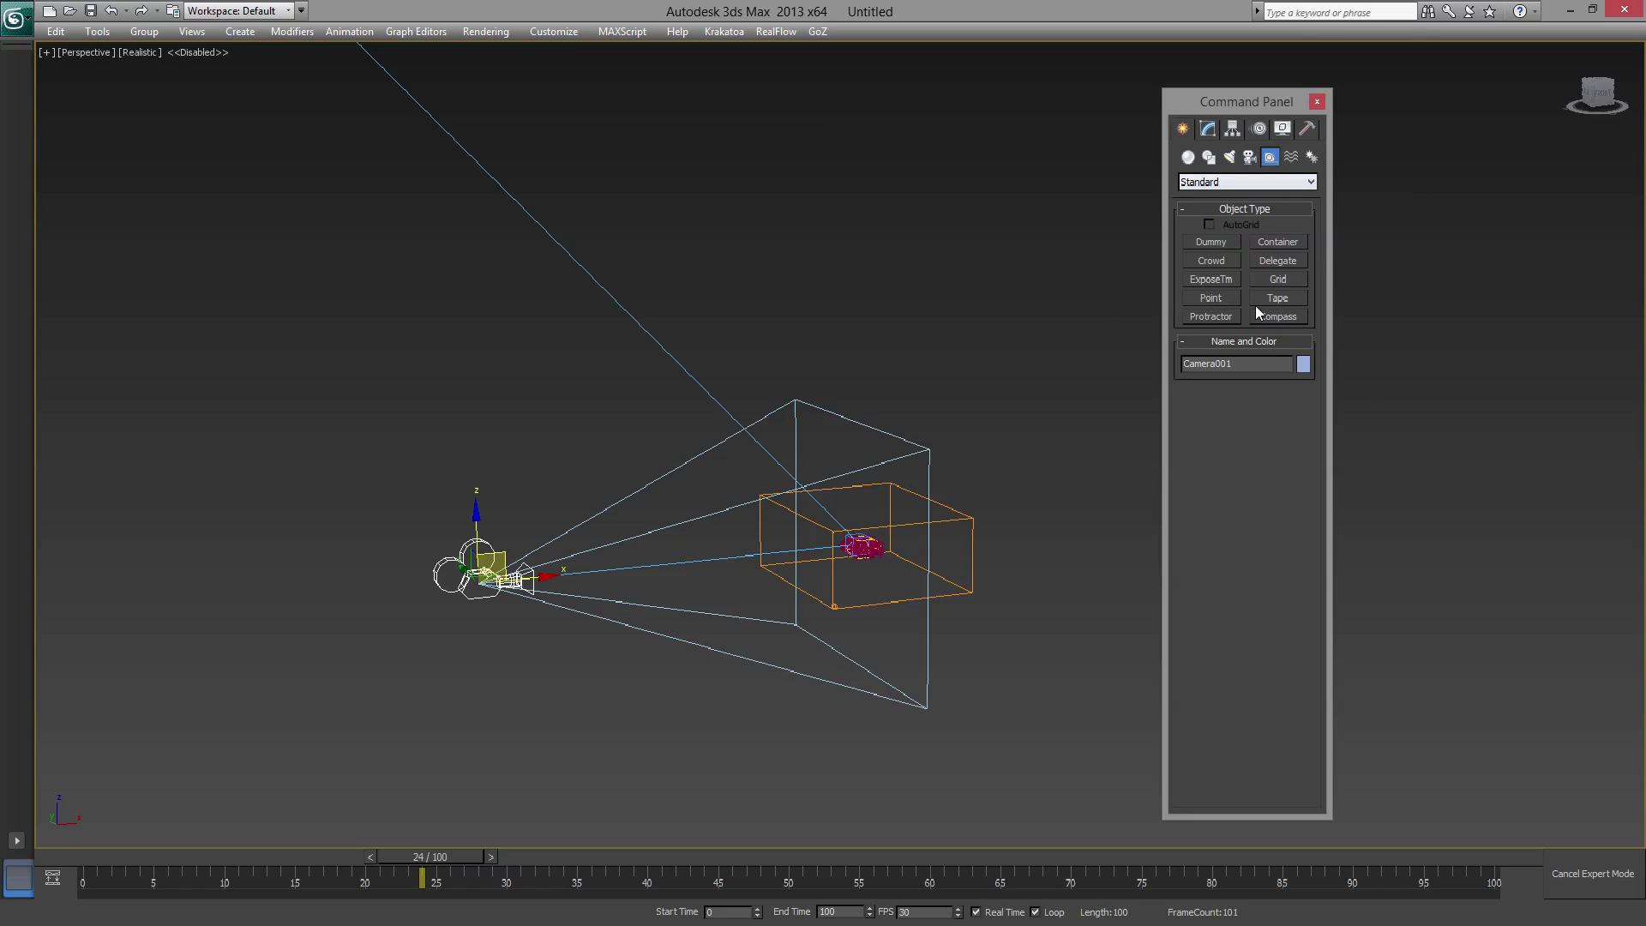
click(1211, 298)
click(1081, 597)
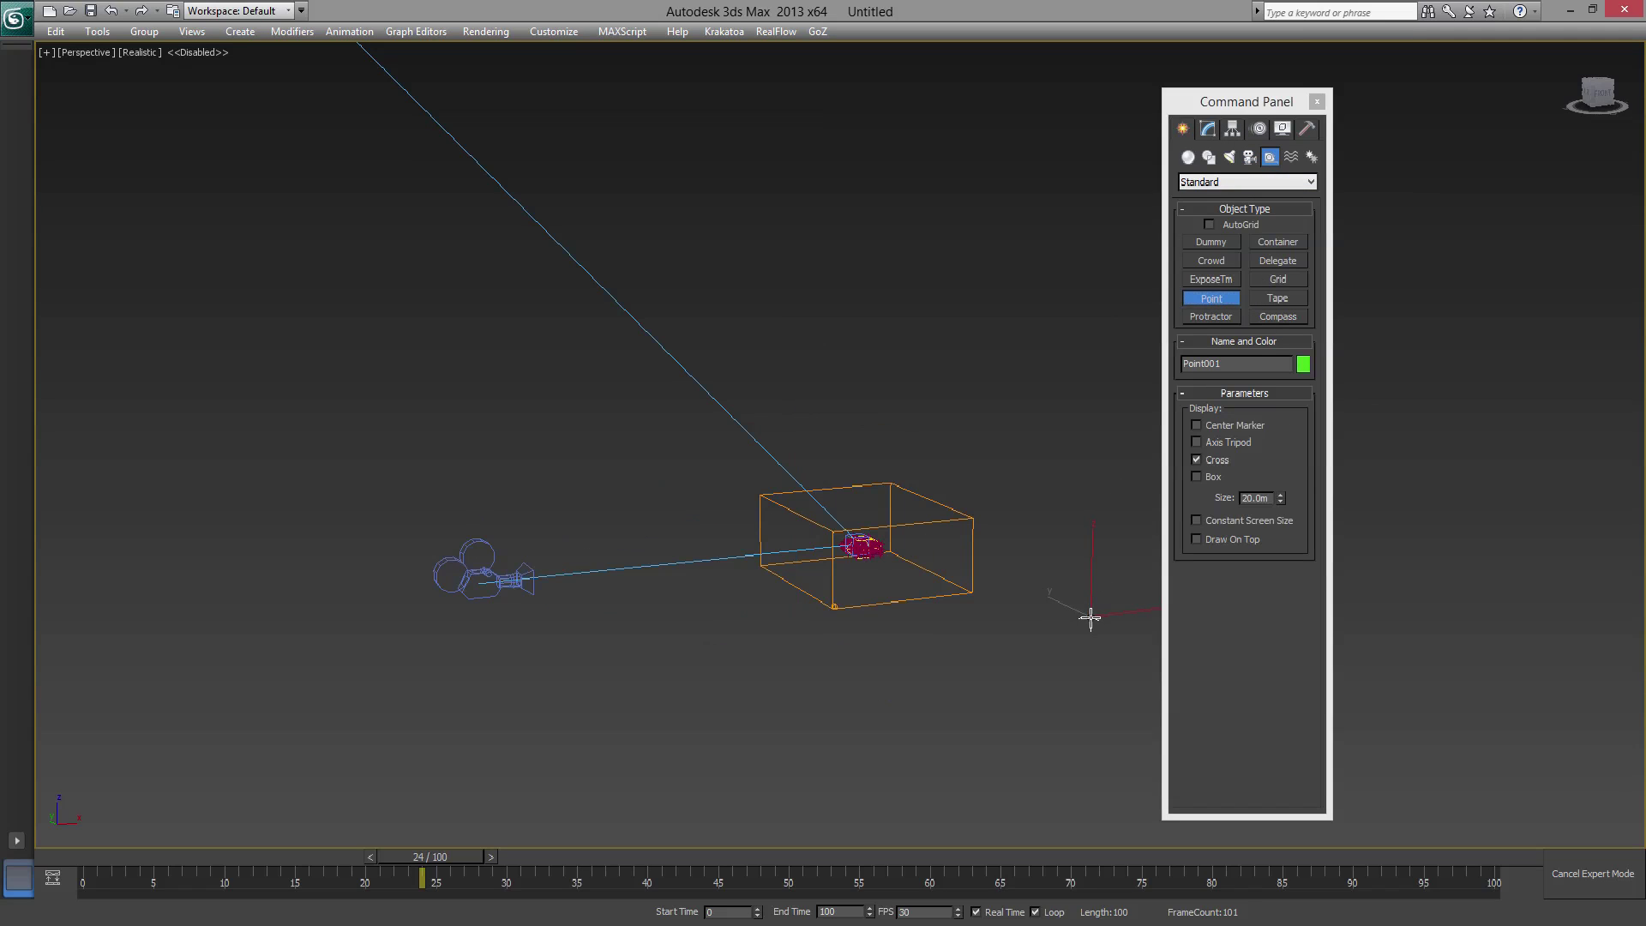
right_click(1115, 651)
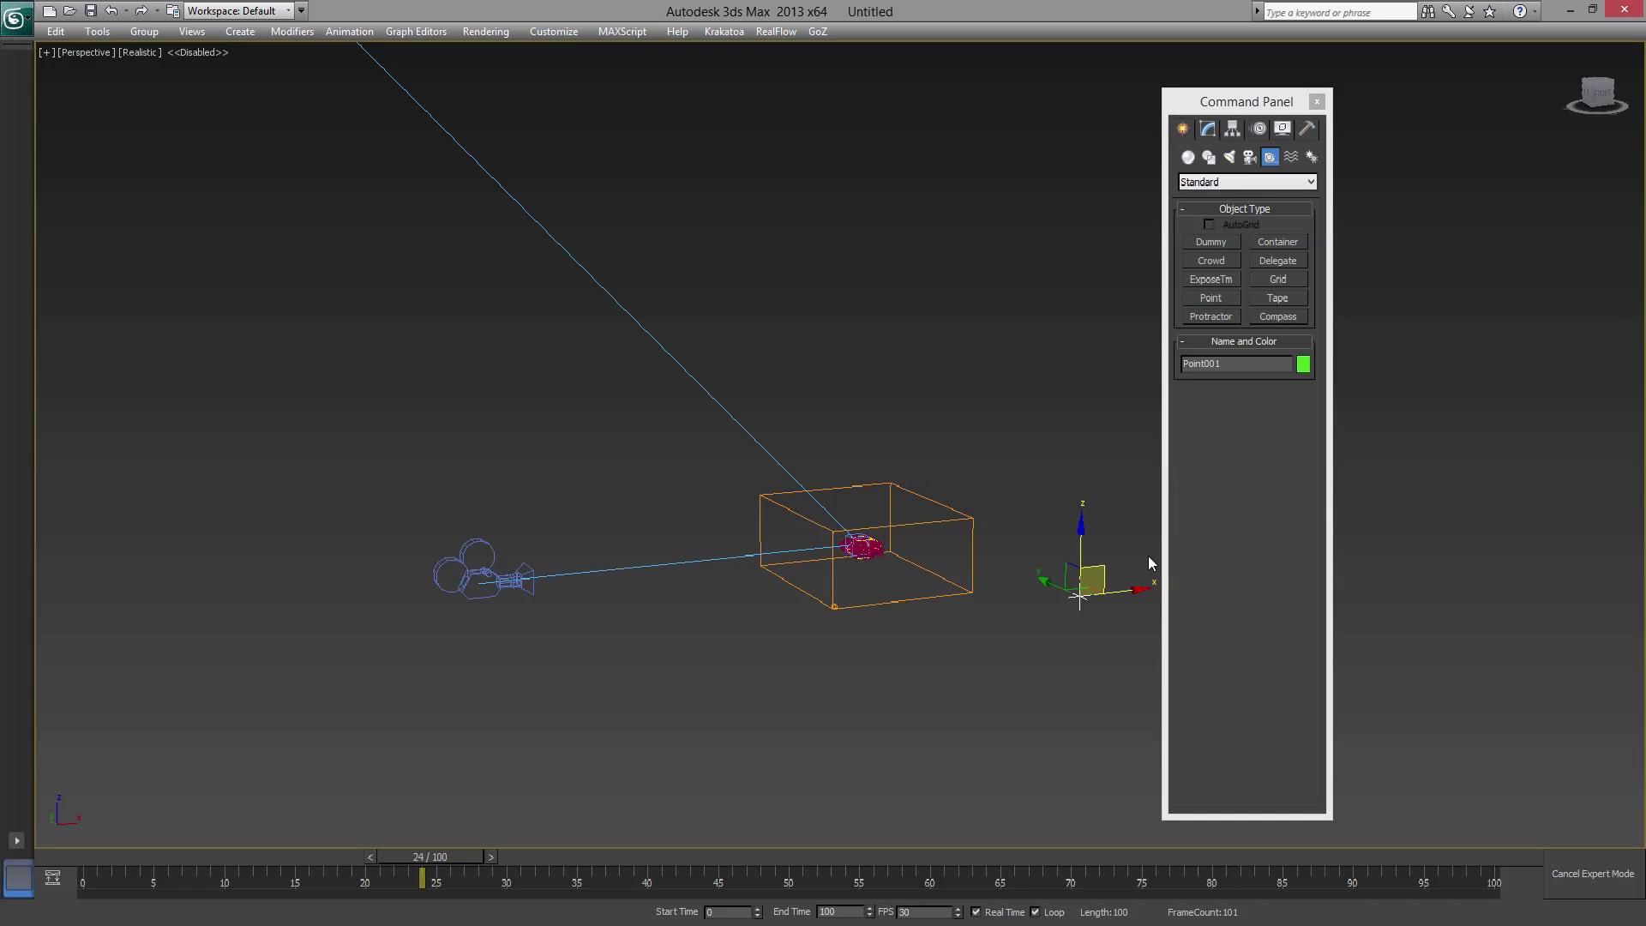
- Display the point helper as a box and enlarge it to about 84.8 m
click(1208, 128)
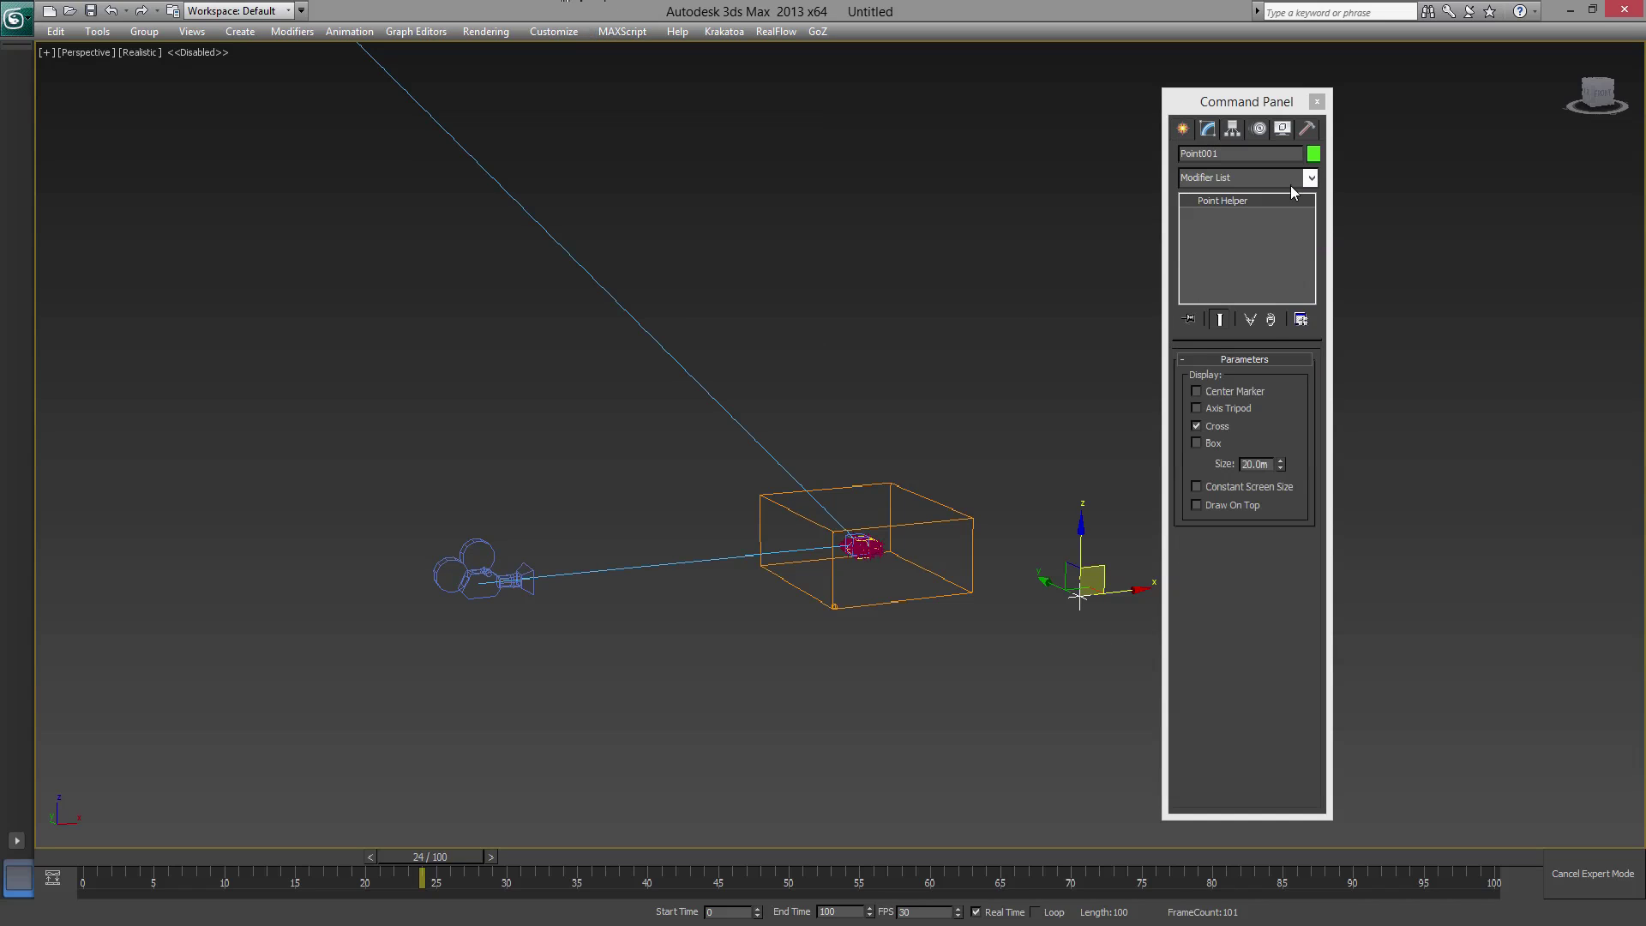
click(1197, 444)
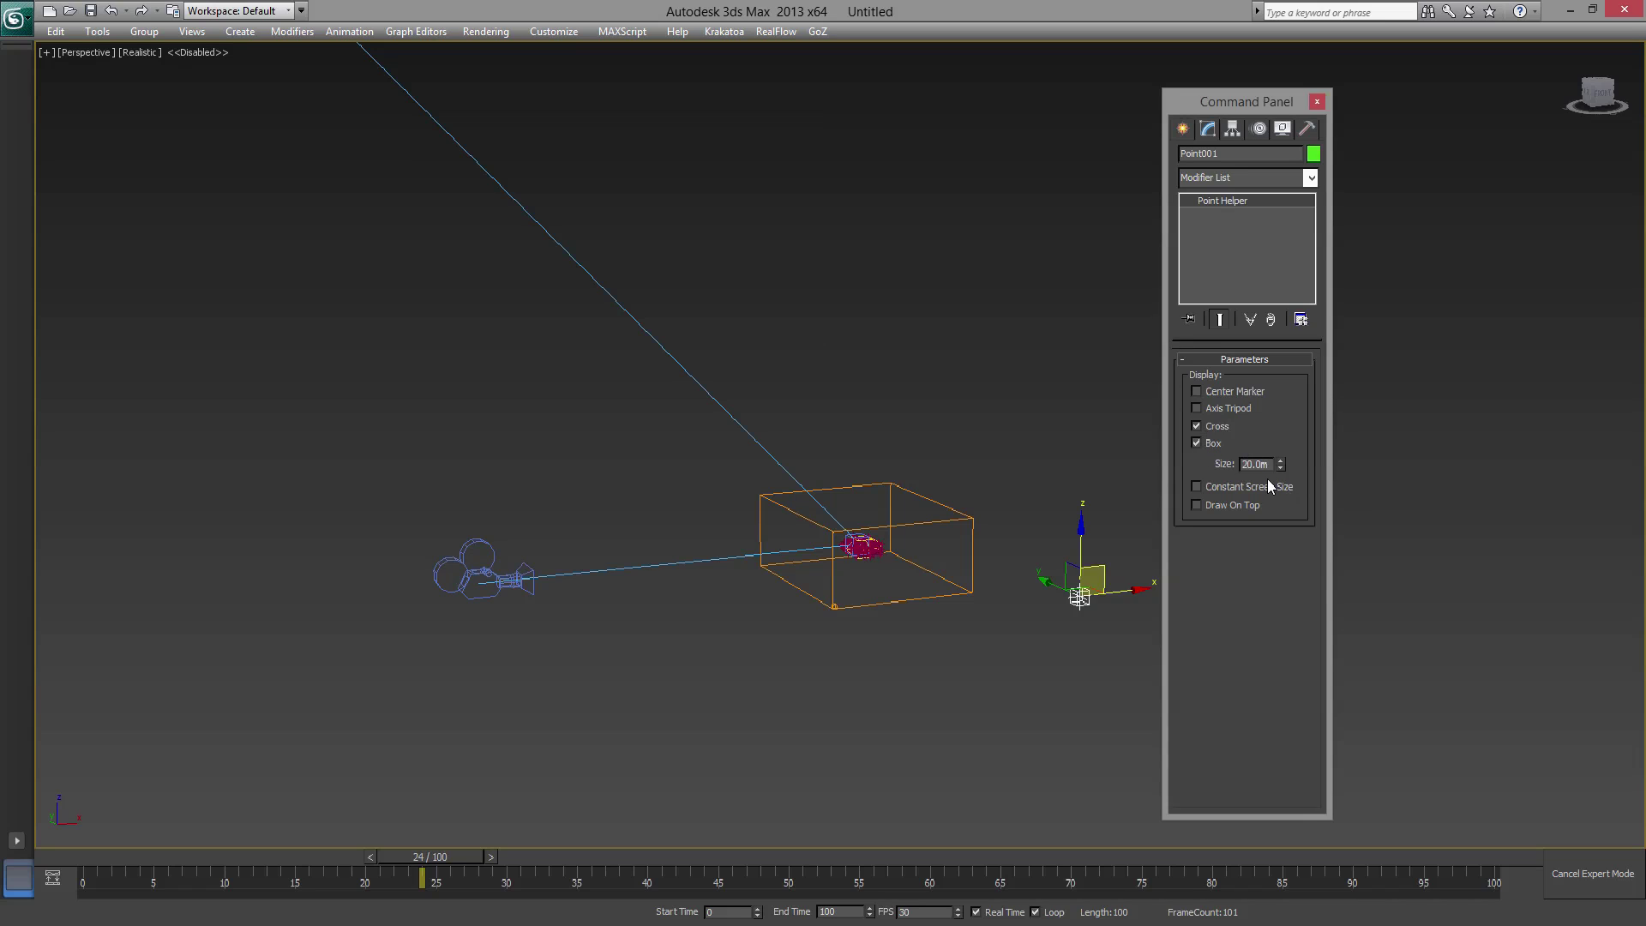
drag(1281, 465, 1312, 173)
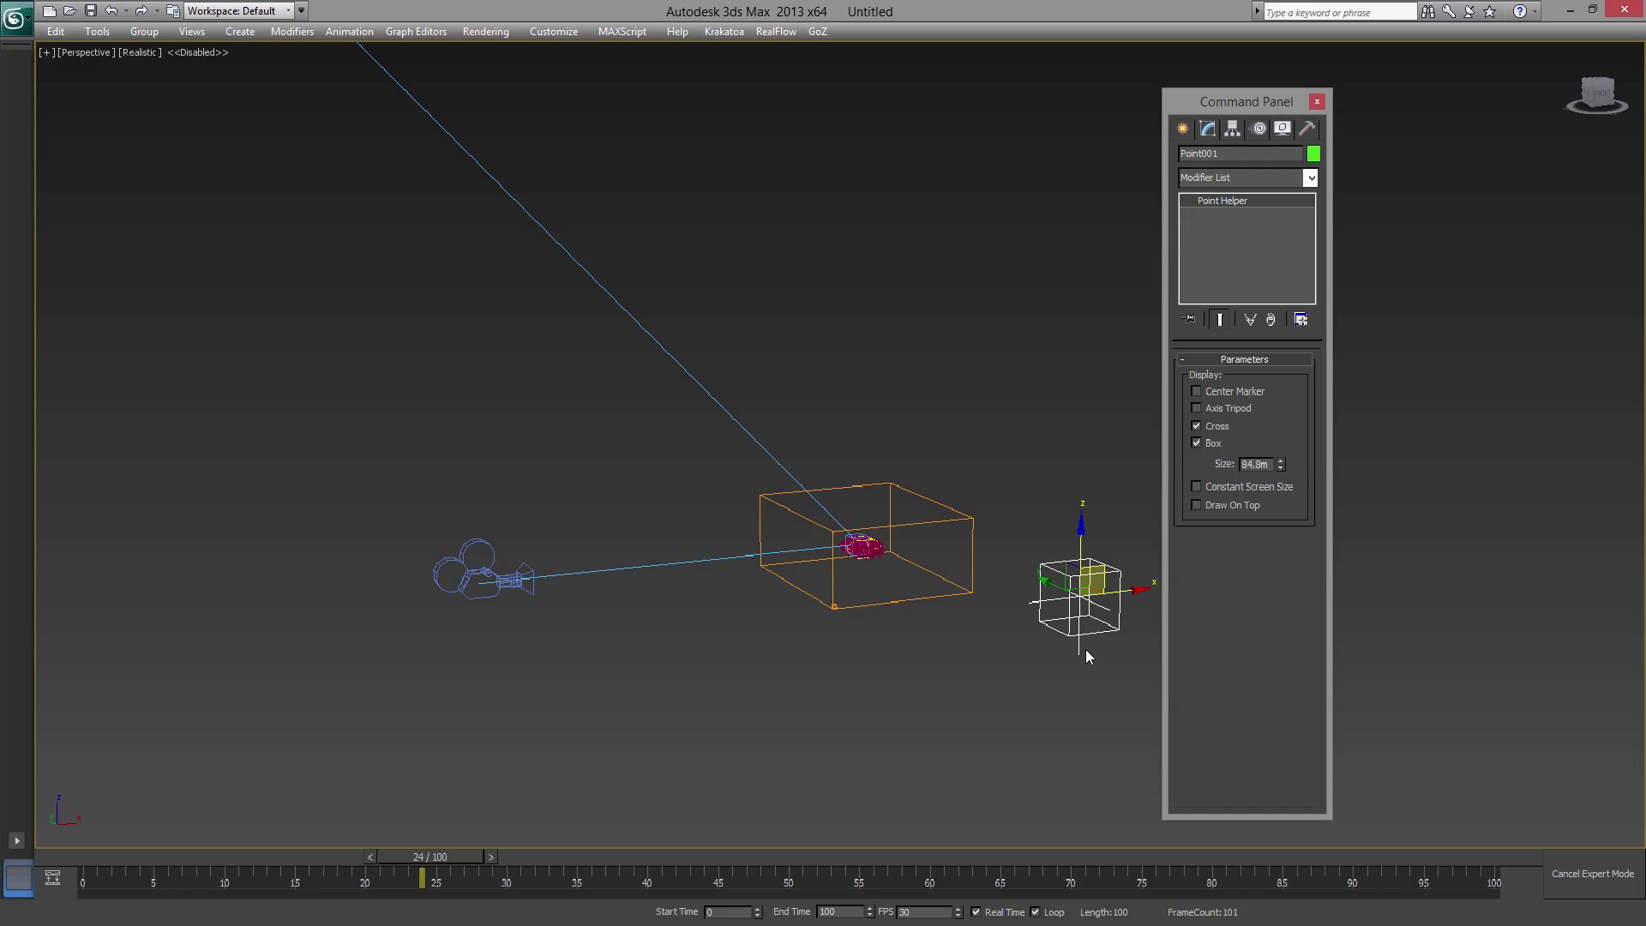
- Move the point helper to the world origin by setting its absolute X and Y positions to 0
key(F12)
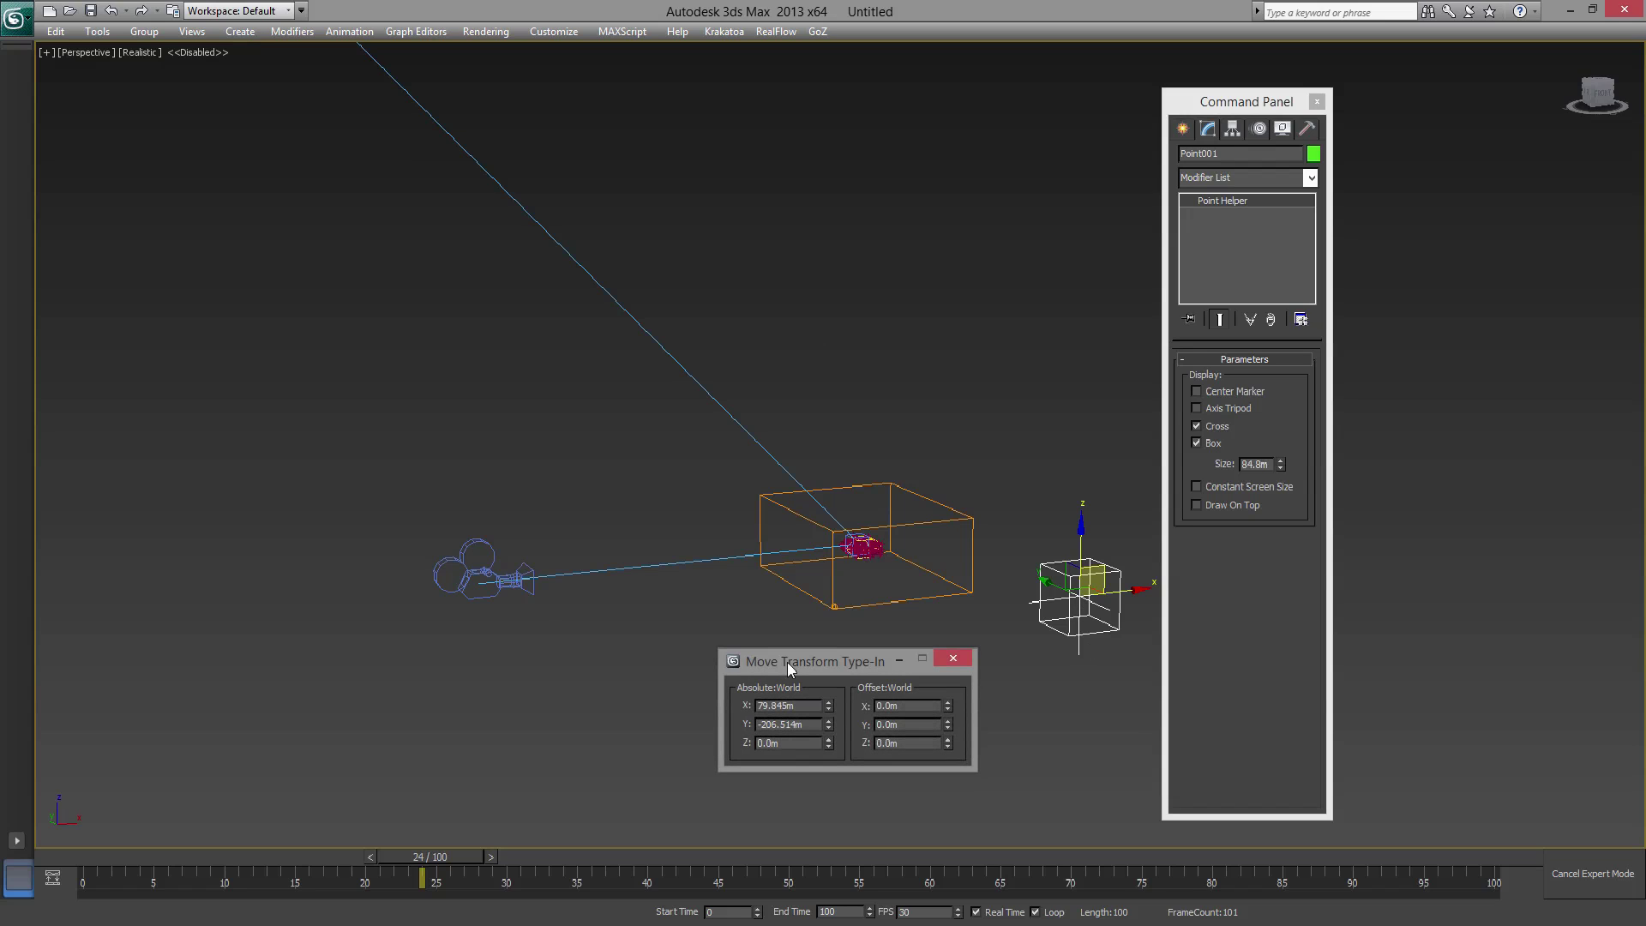
right_click(829, 705)
right_click(829, 725)
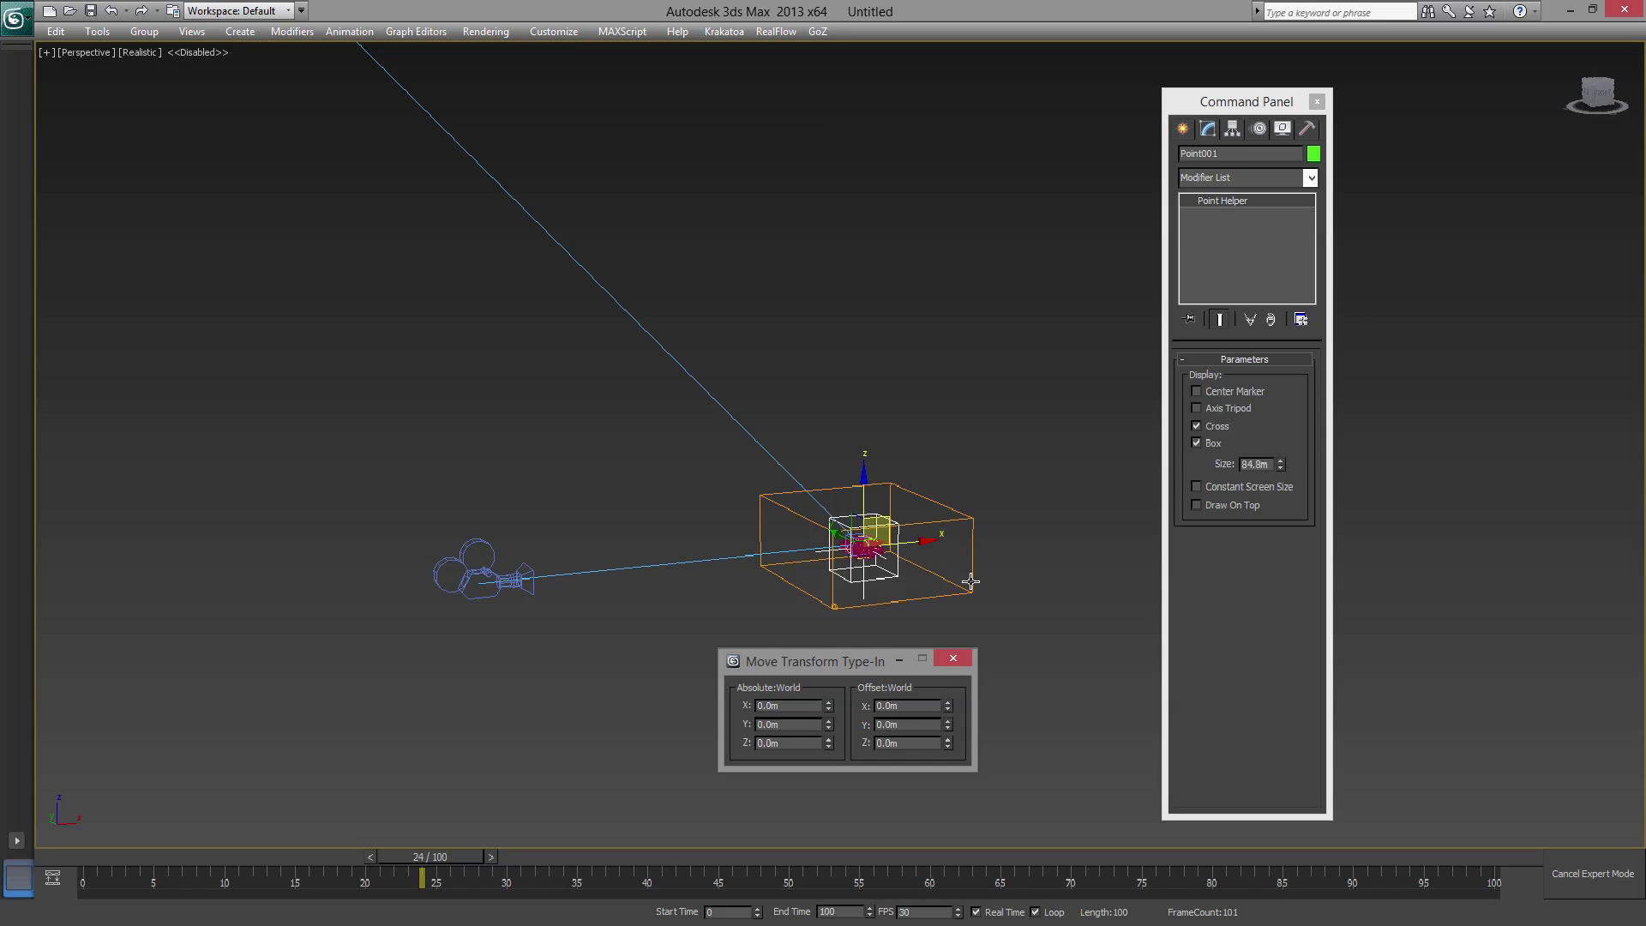
click(952, 659)
- Freeze the point helper's transform and rotation at the origin
alt+right_click(901, 571)
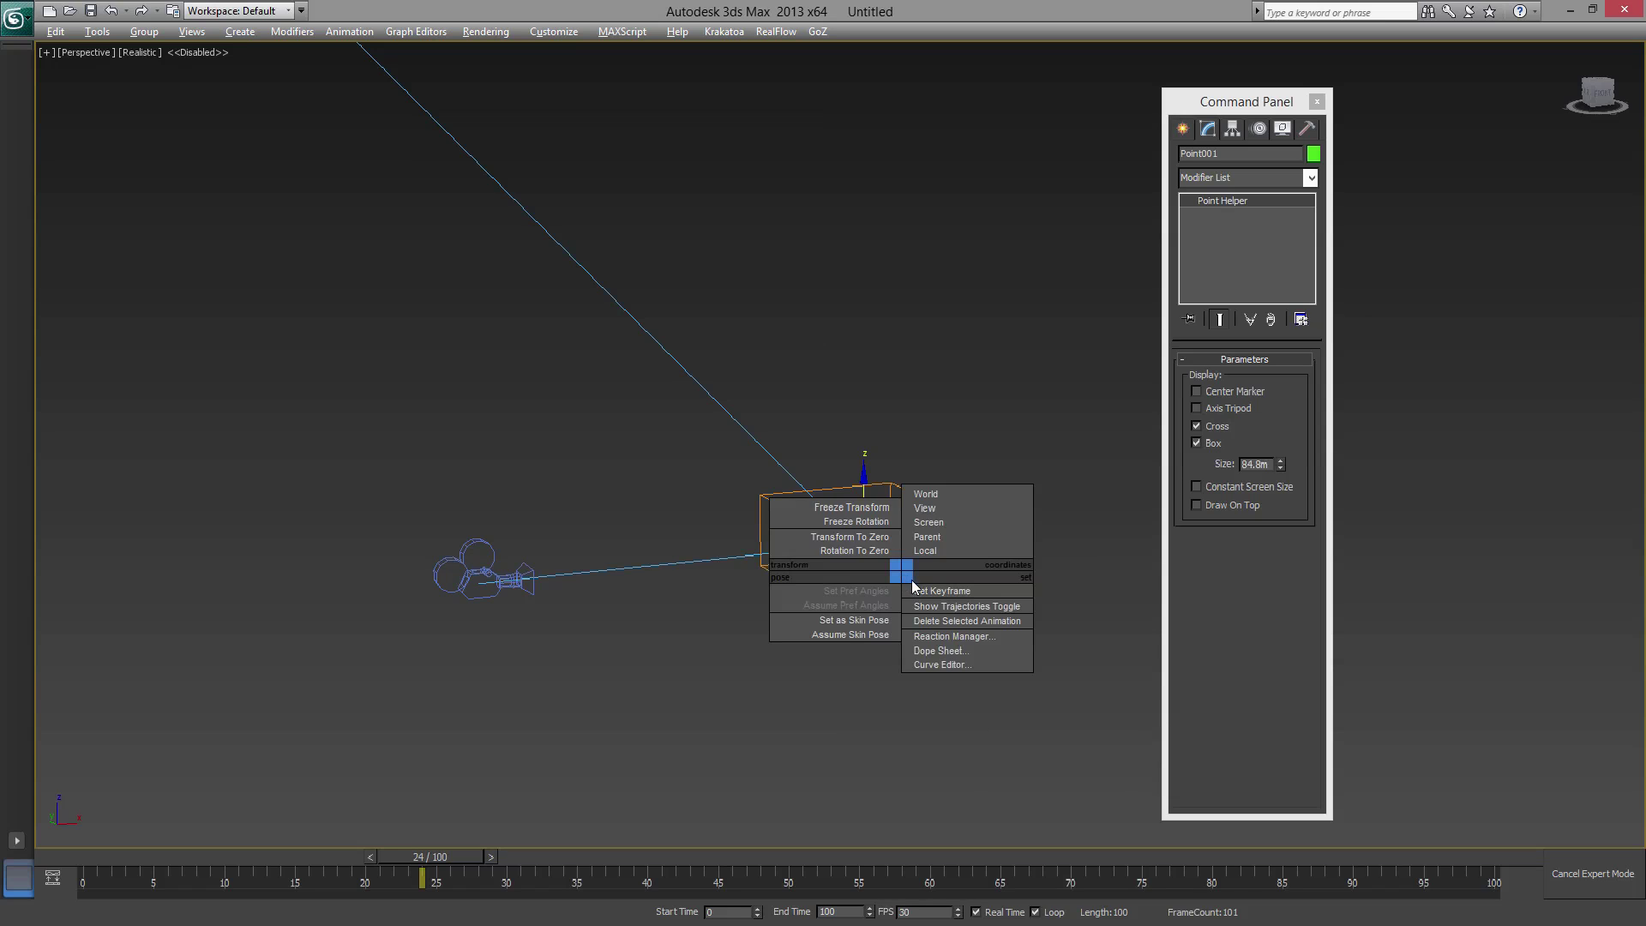
click(849, 511)
click(896, 576)
alt+right_click(854, 523)
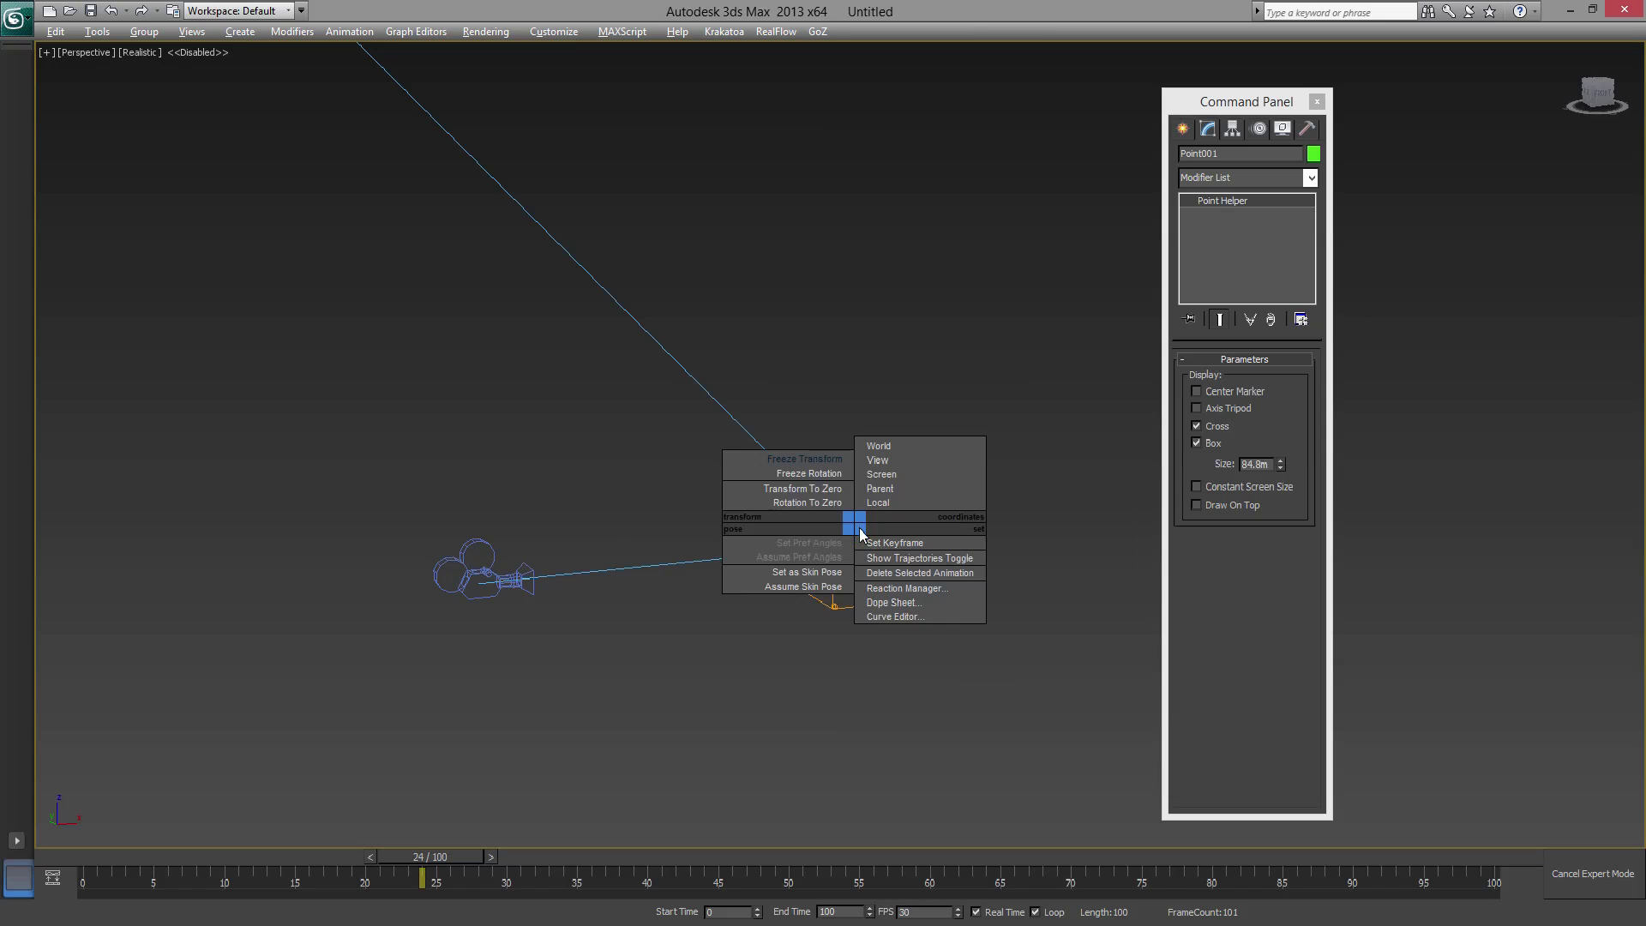
click(821, 476)
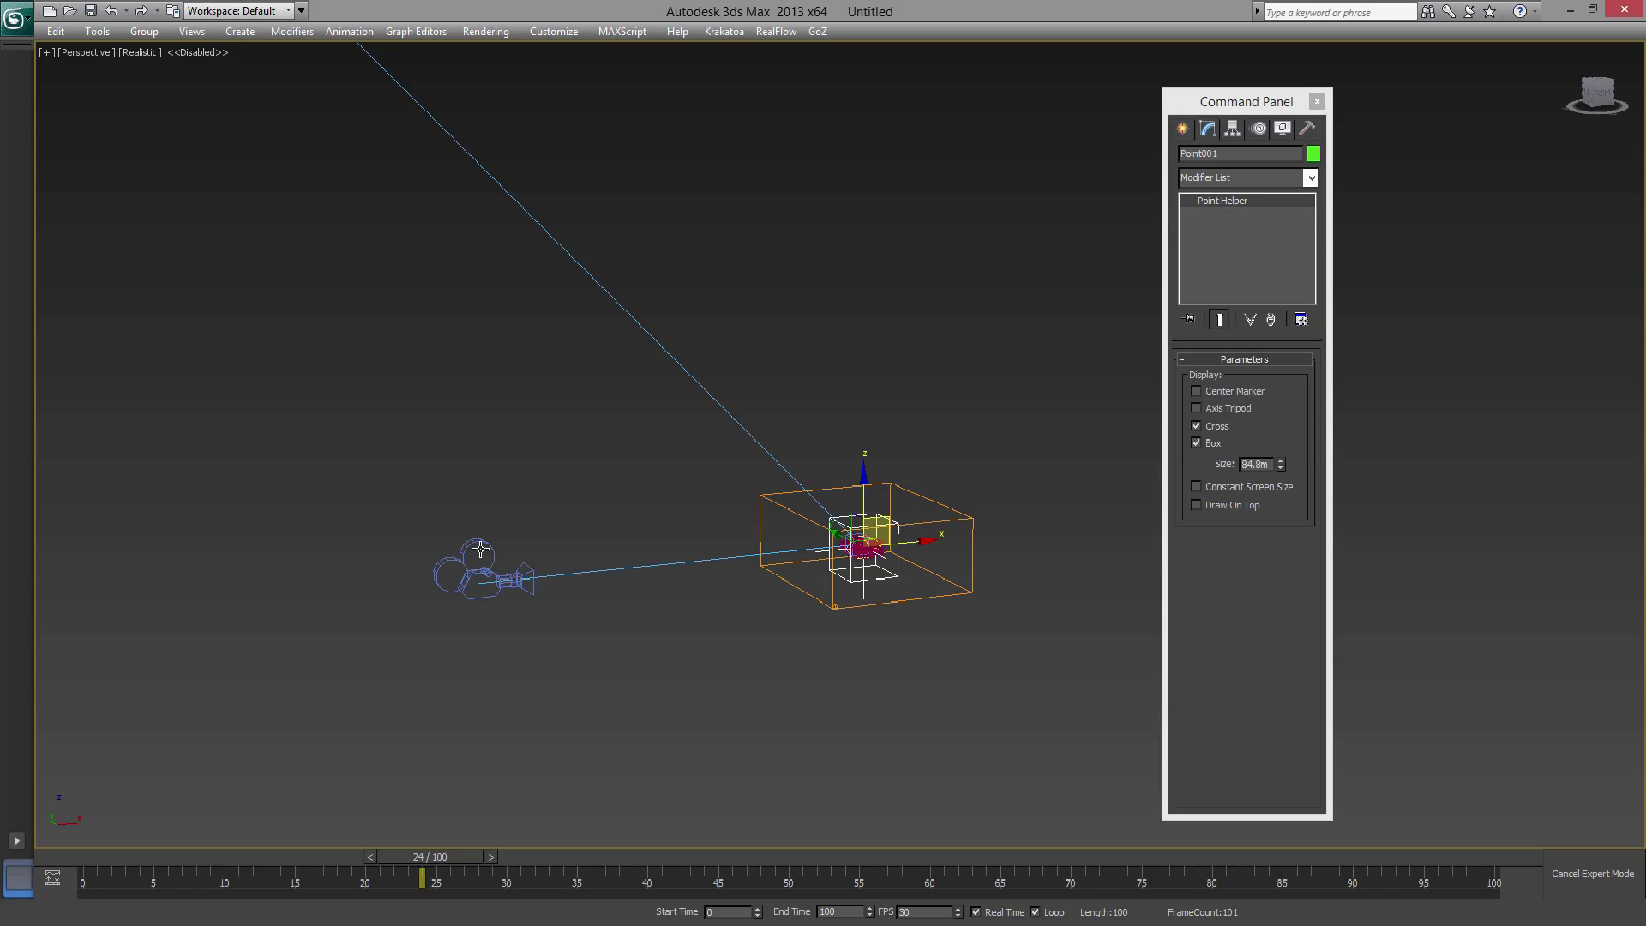
- Select the camera and spotlight together and link both to the point helper as their parent
scroll(775, 453, down, 5)
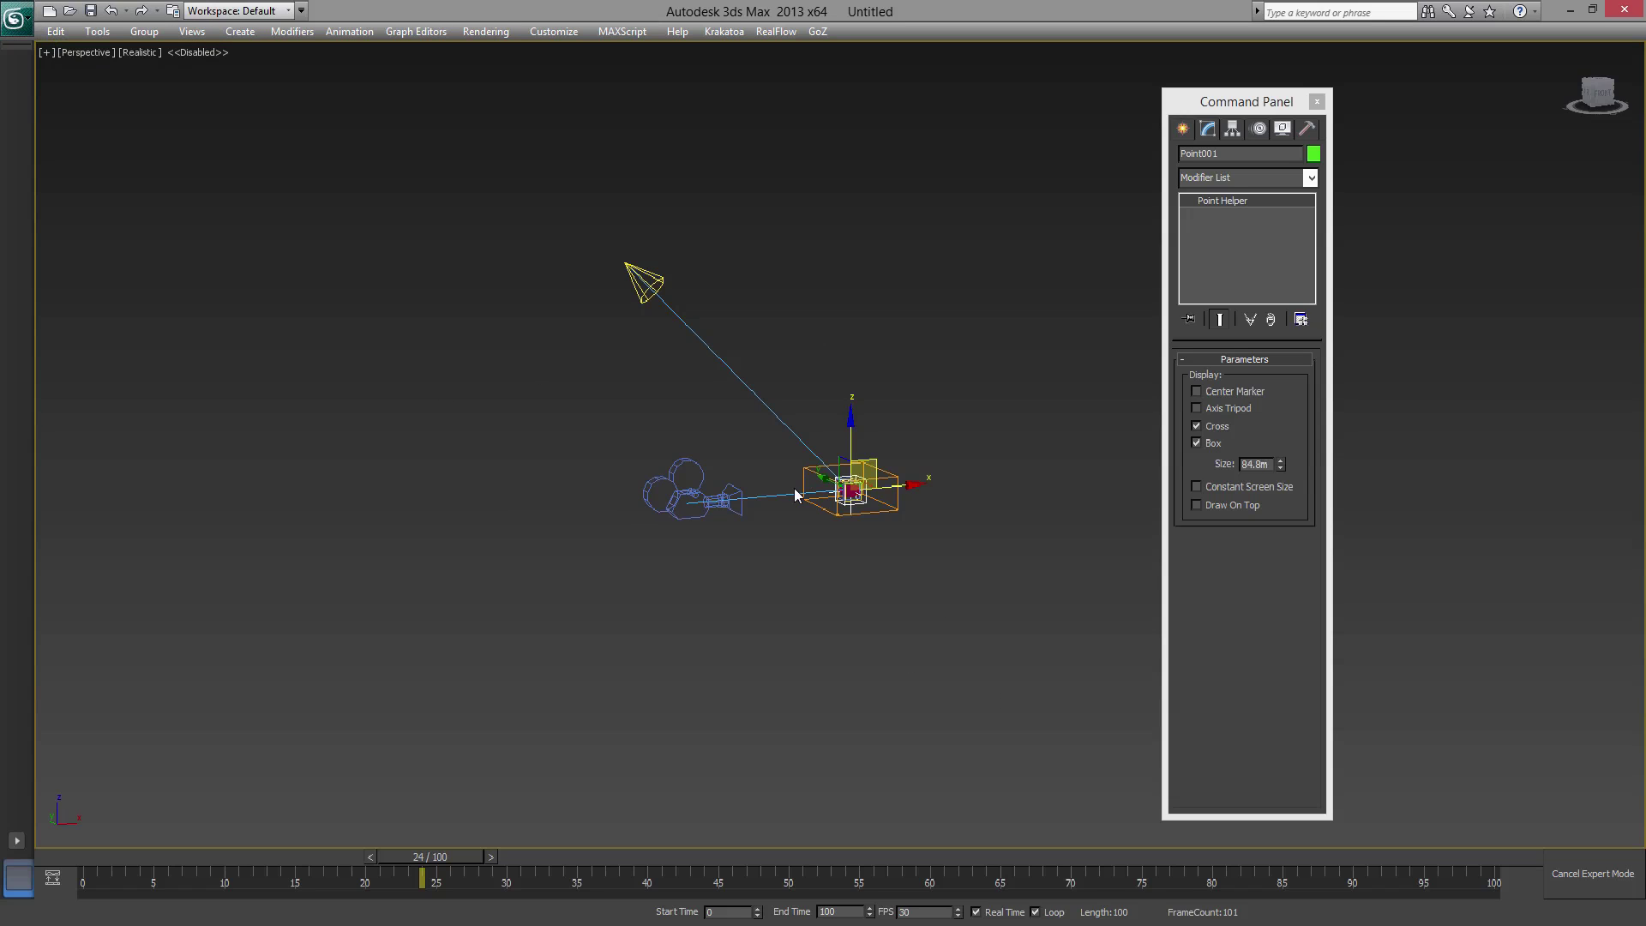
scroll(795, 494, up, 5)
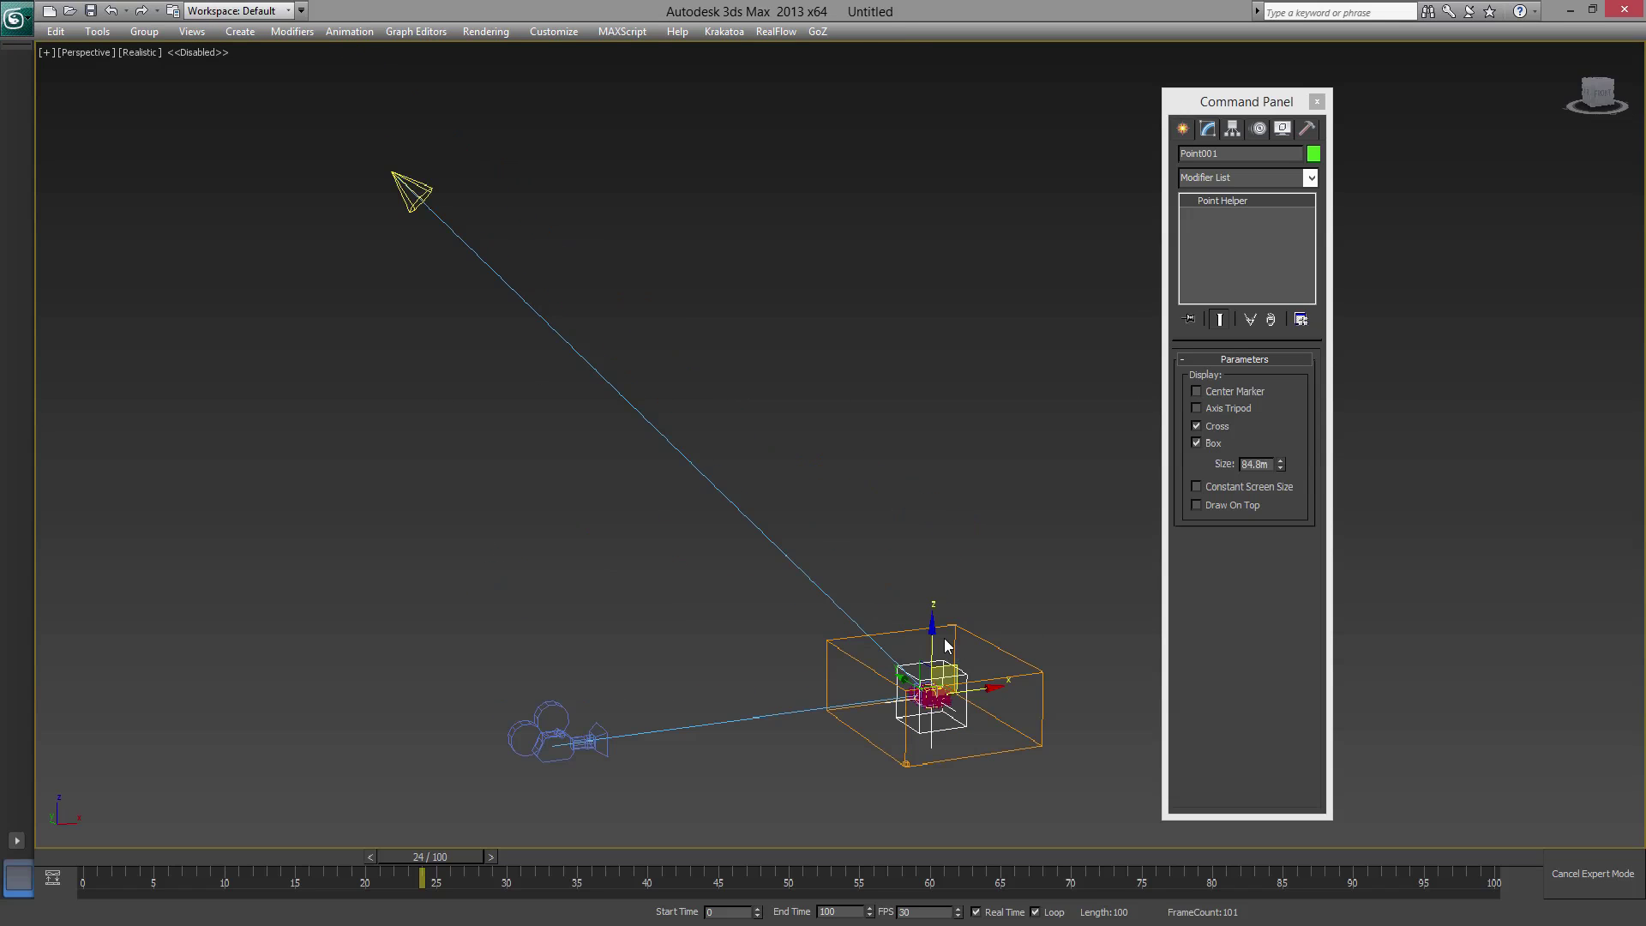
key(ctrl+x)
scroll(797, 632, down, 3)
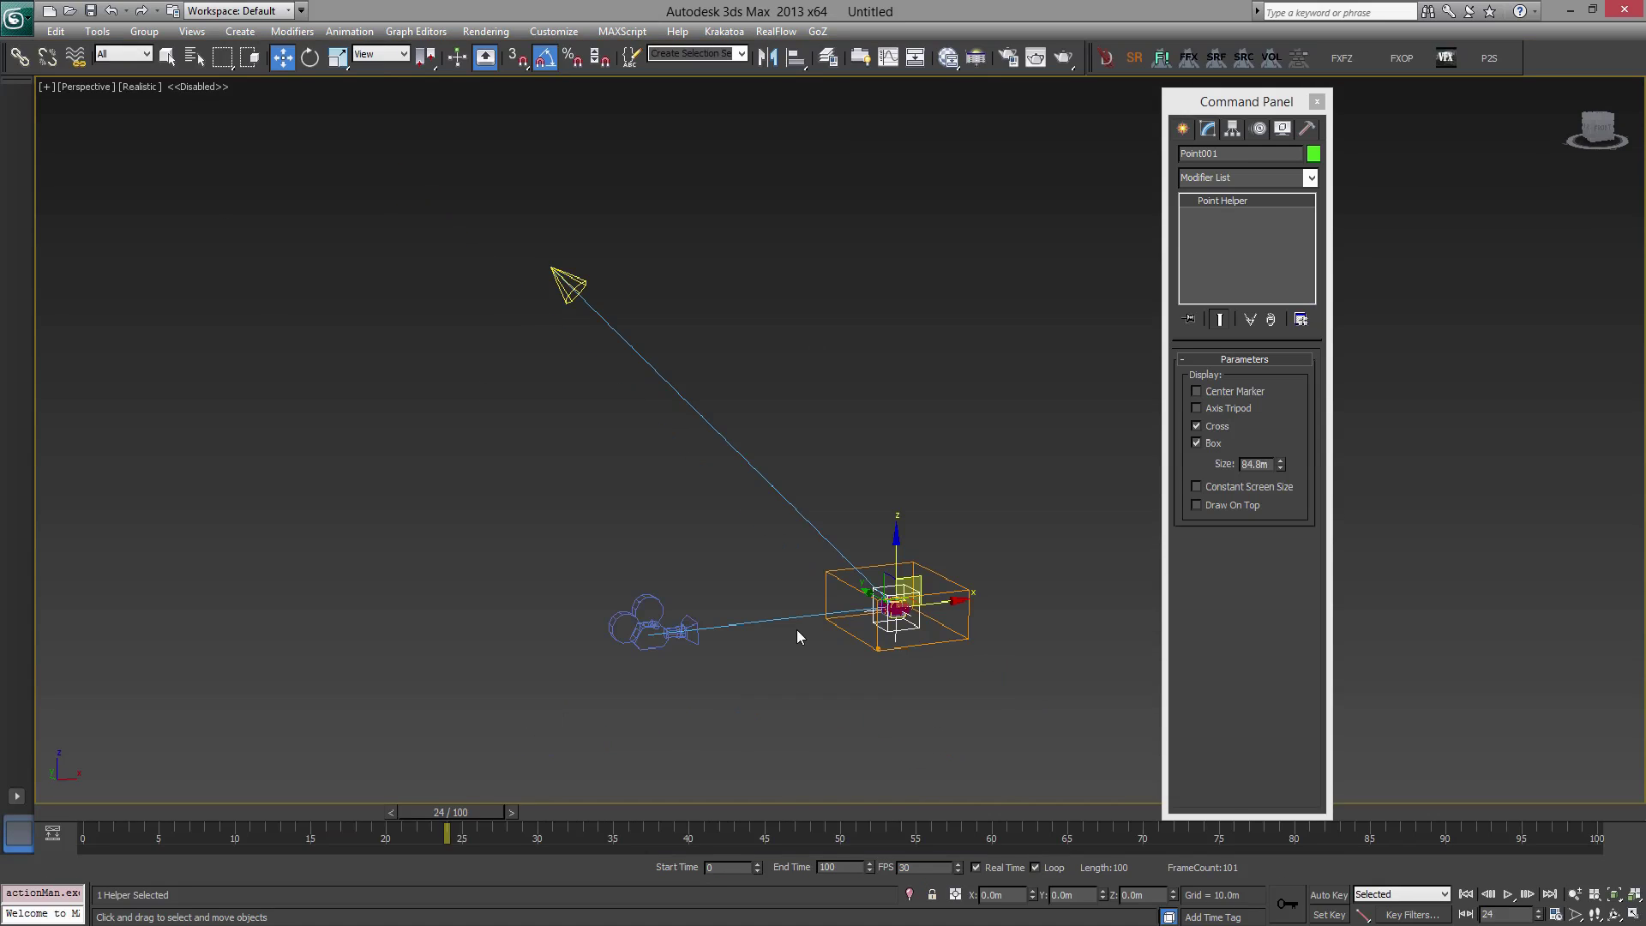
drag(623, 188, 456, 768)
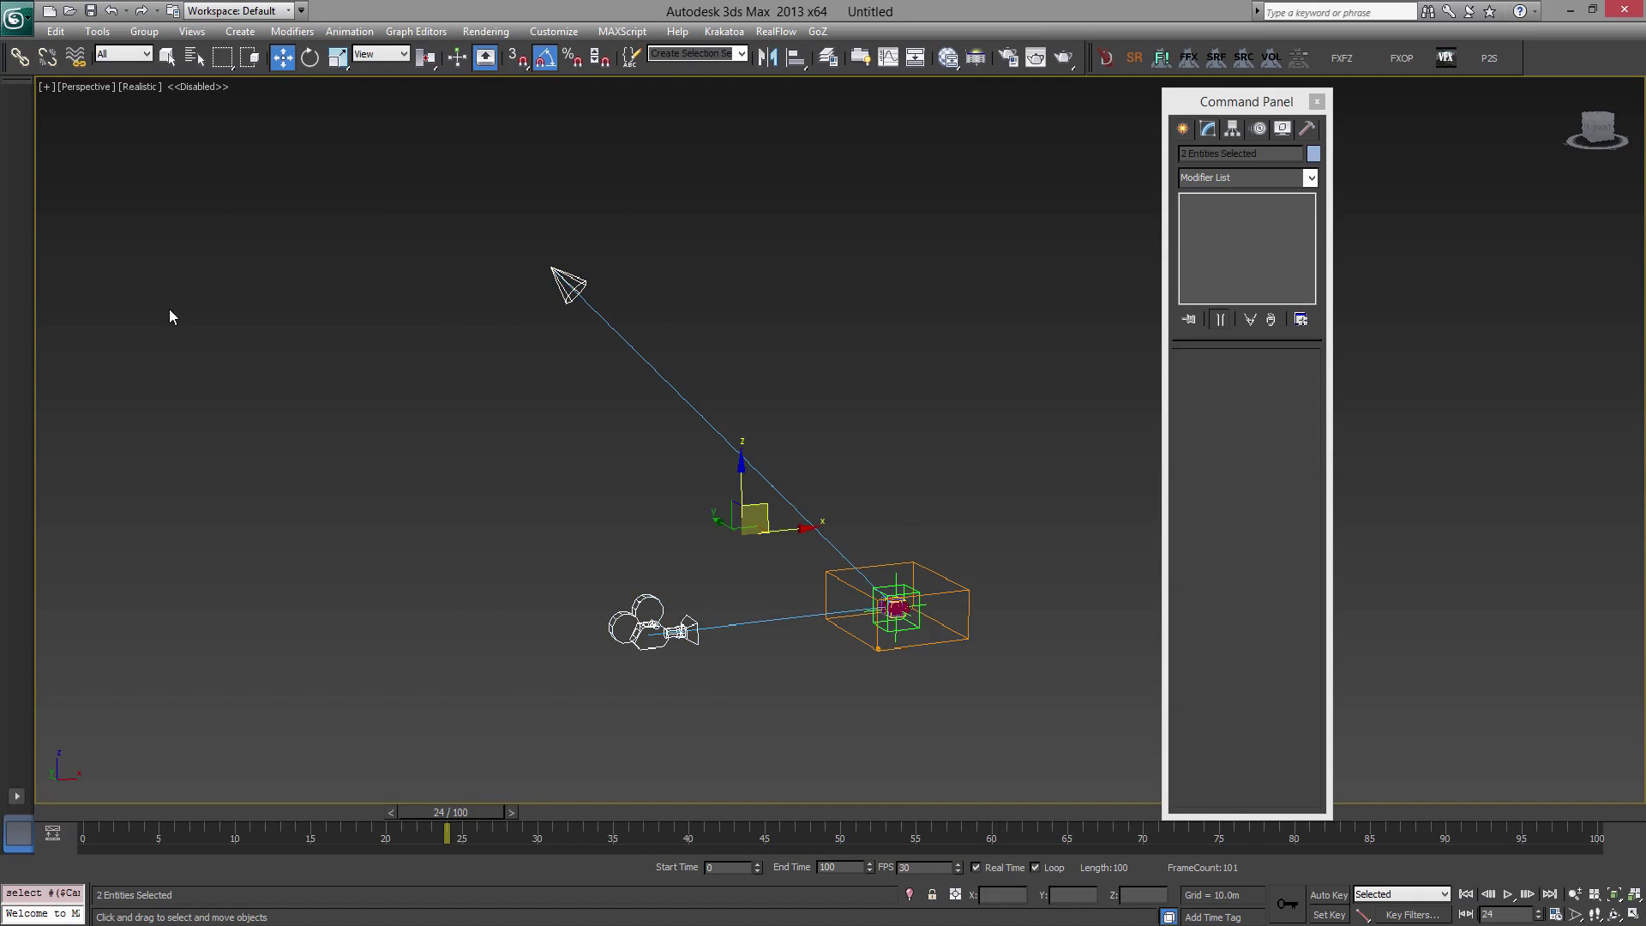
click(19, 58)
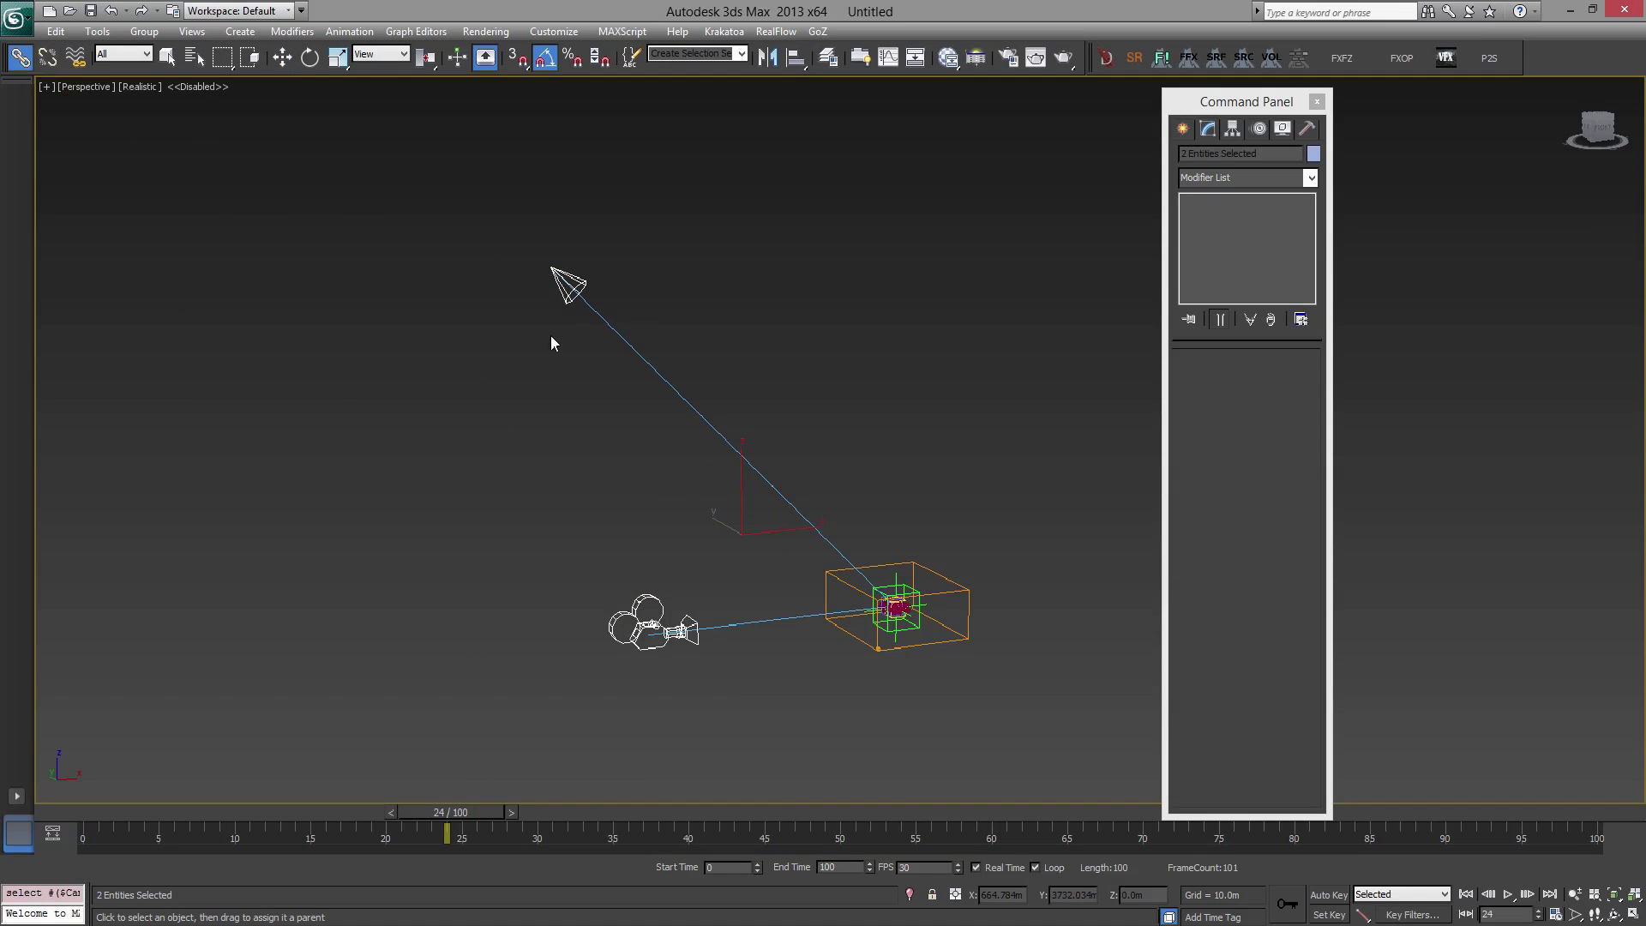
drag(553, 342, 920, 627)
- Rotate the point helper -75 degrees about Z in the camera view to test the linked camera and light
click(971, 477)
key(c)
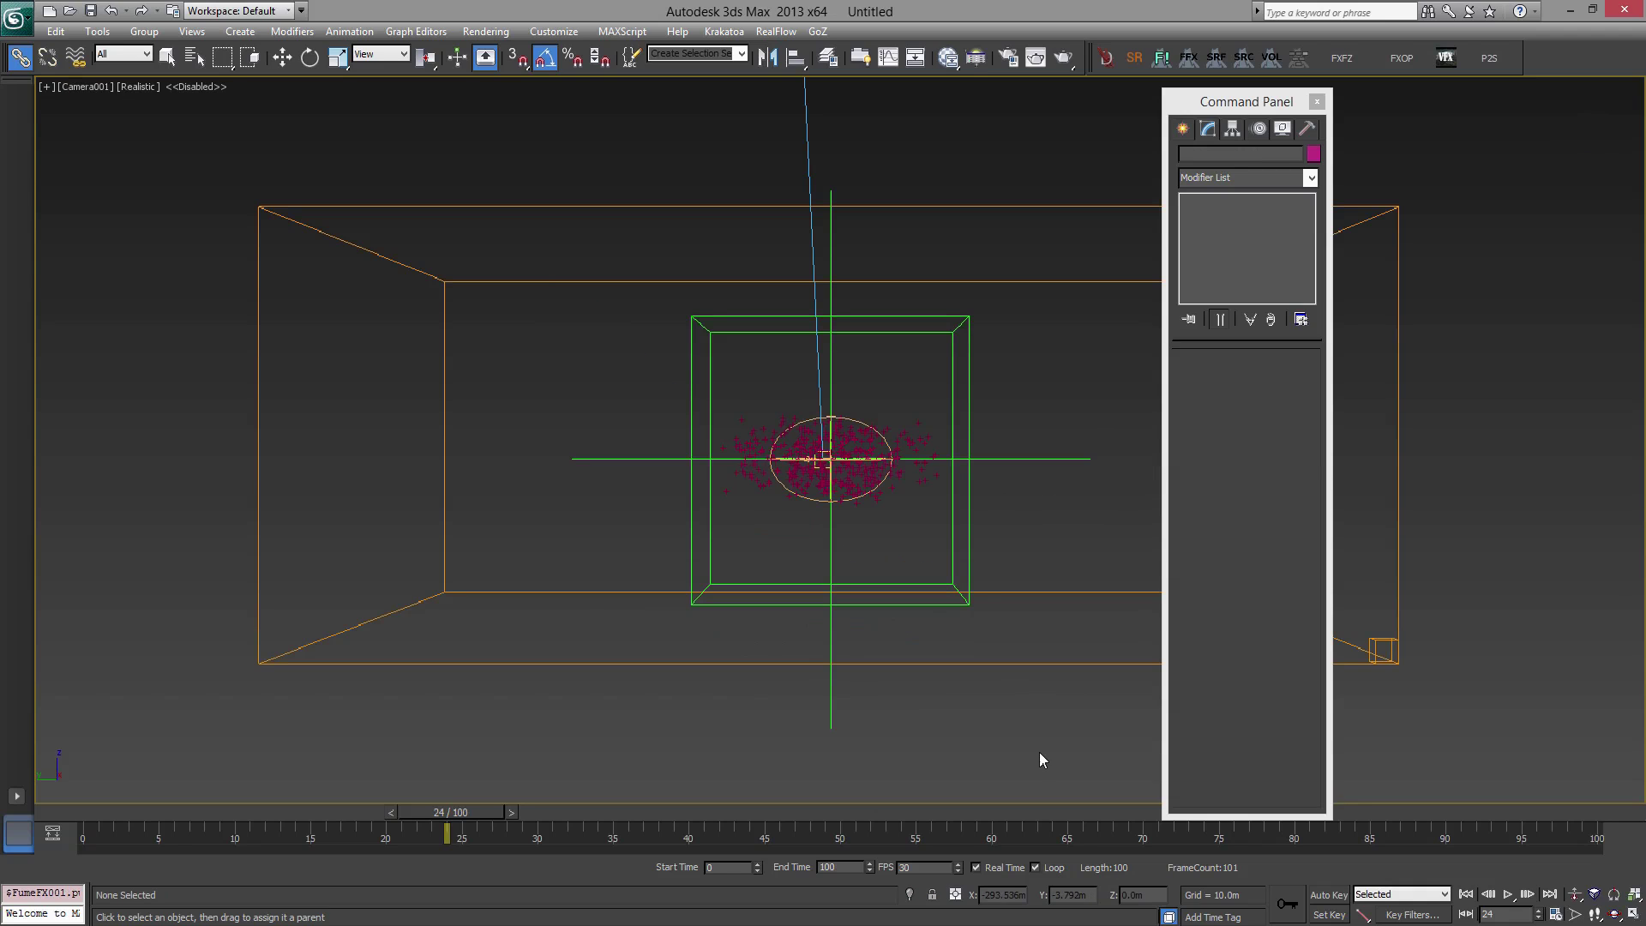
click(967, 572)
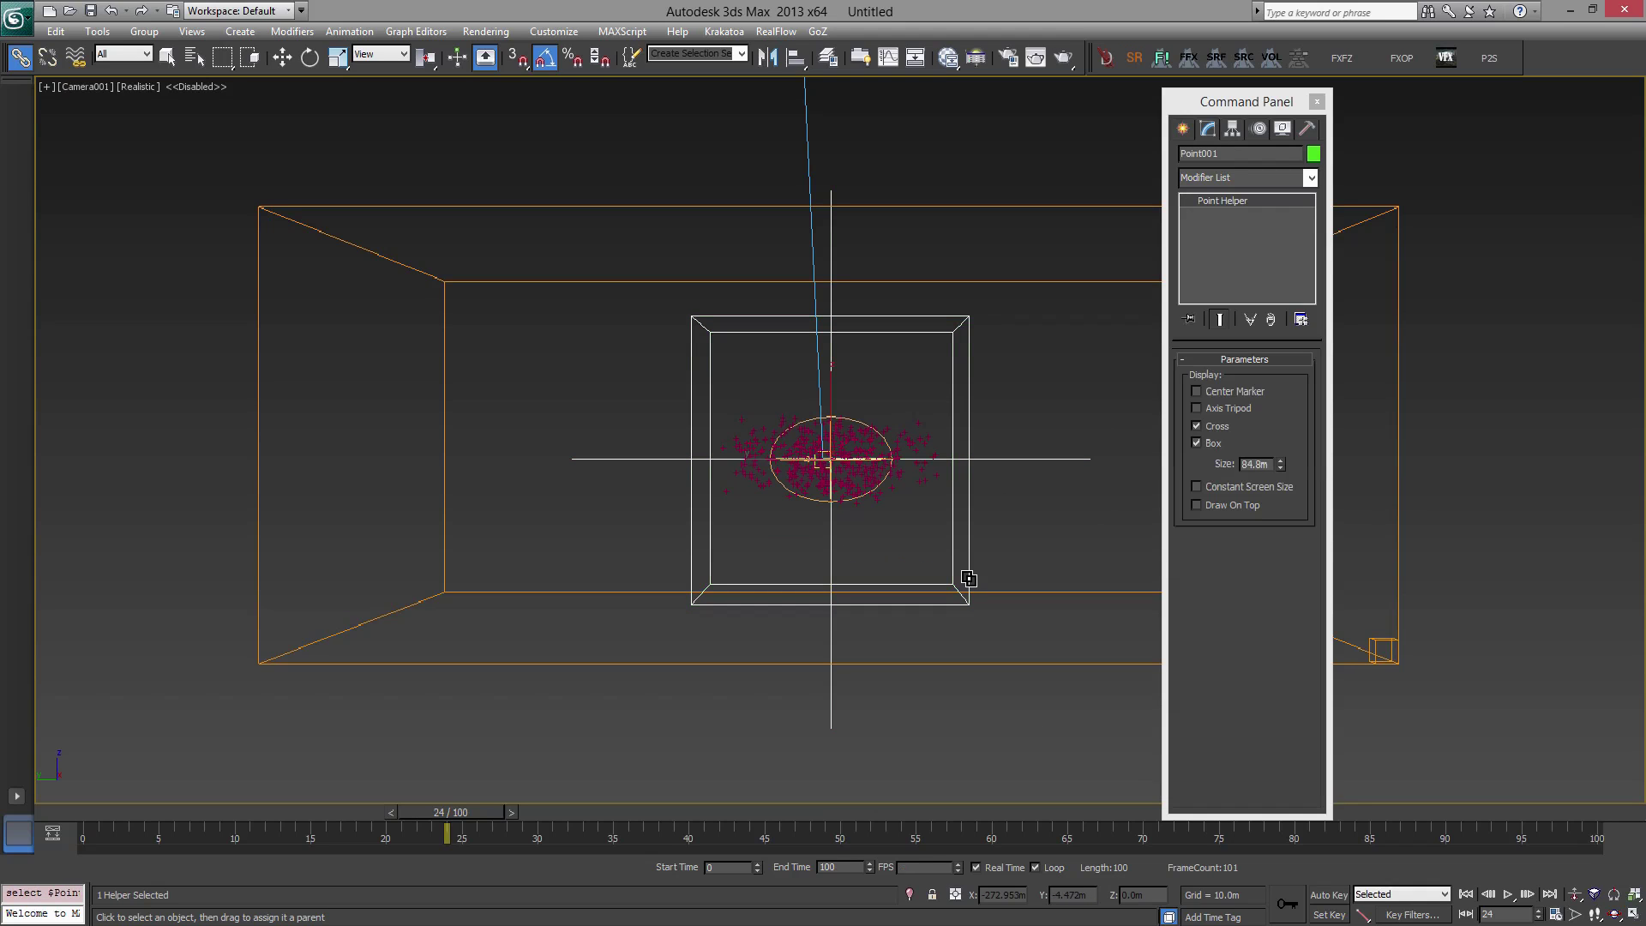
key(e)
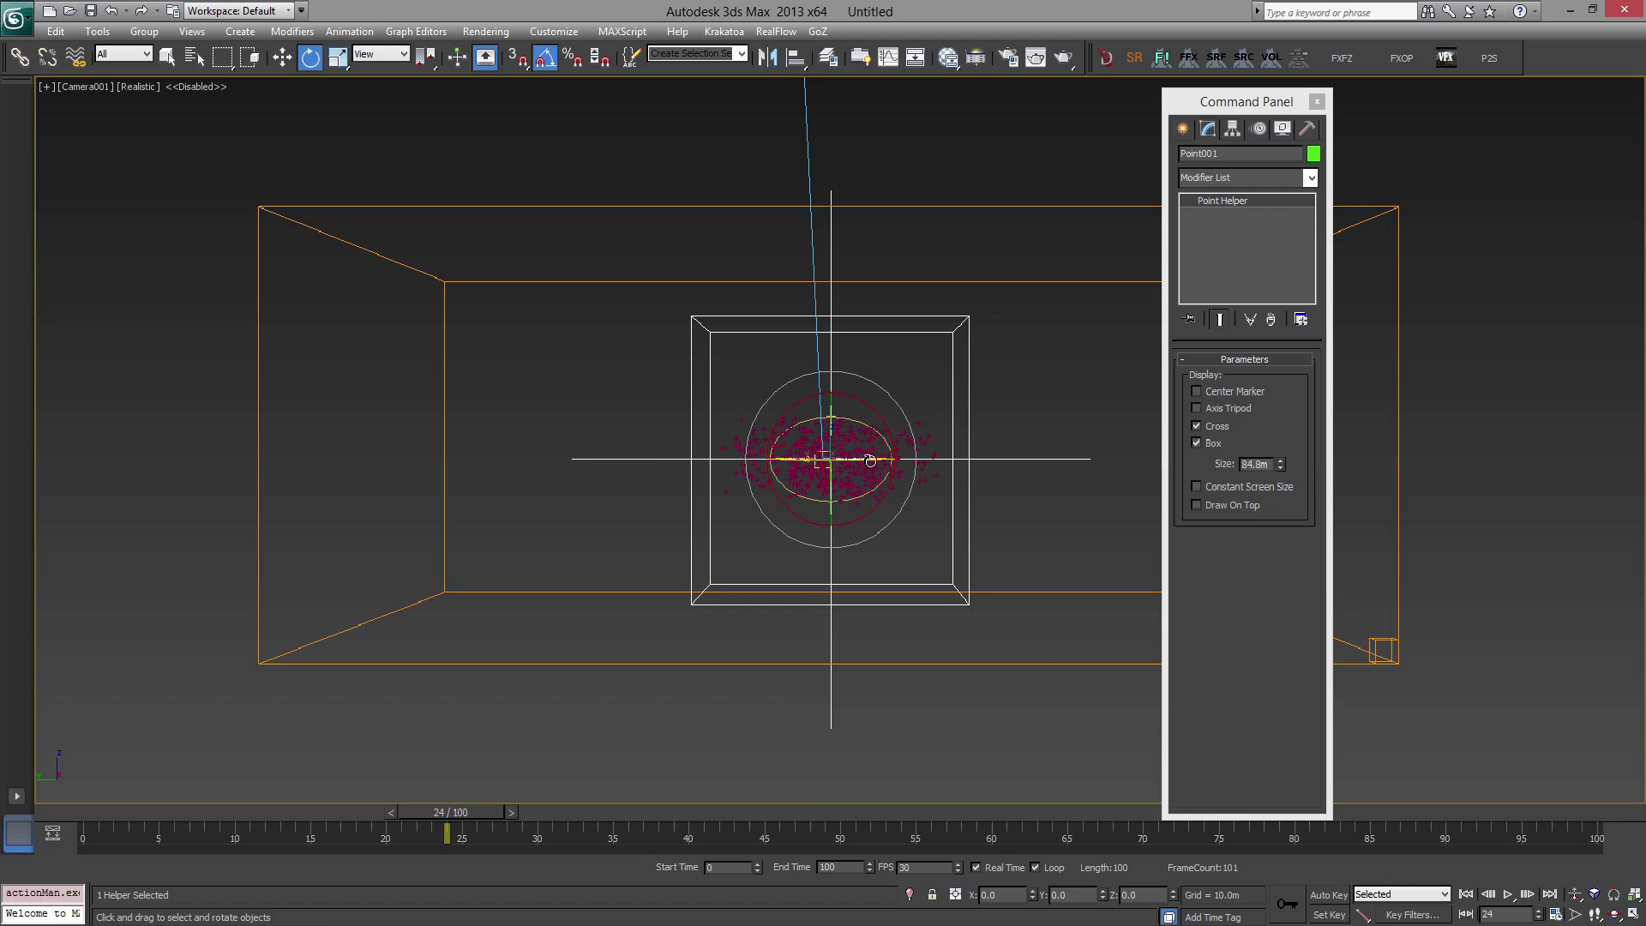
drag(873, 460, 808, 440)
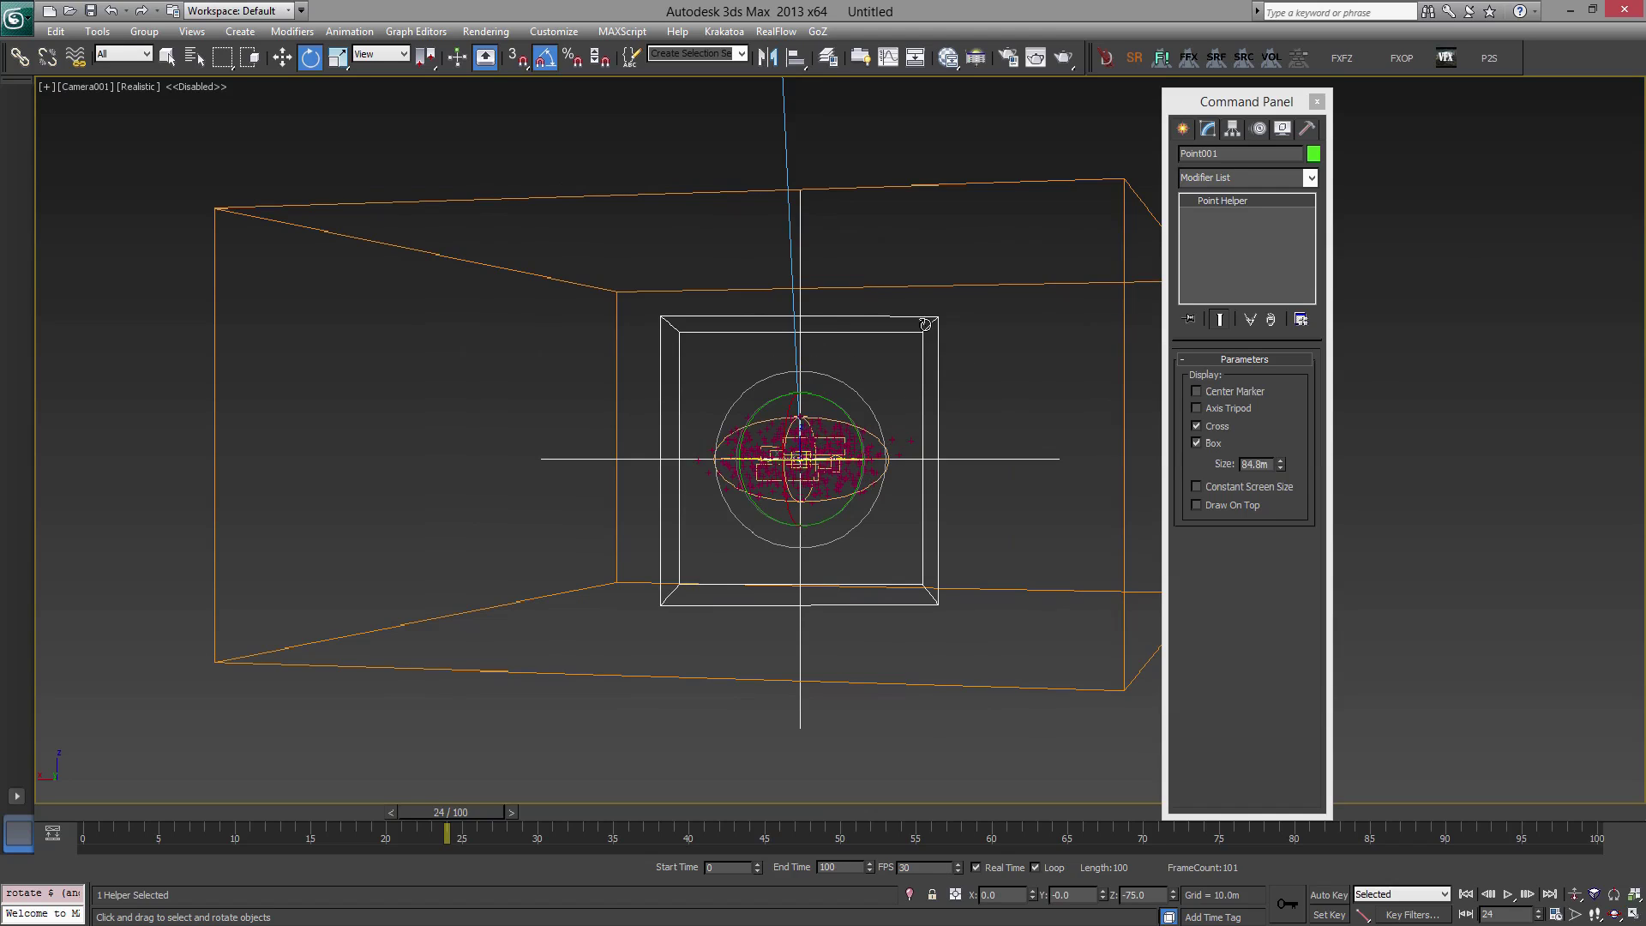
- Return the point helper to its frozen orientation with Transform To Zero
right_click(958, 366)
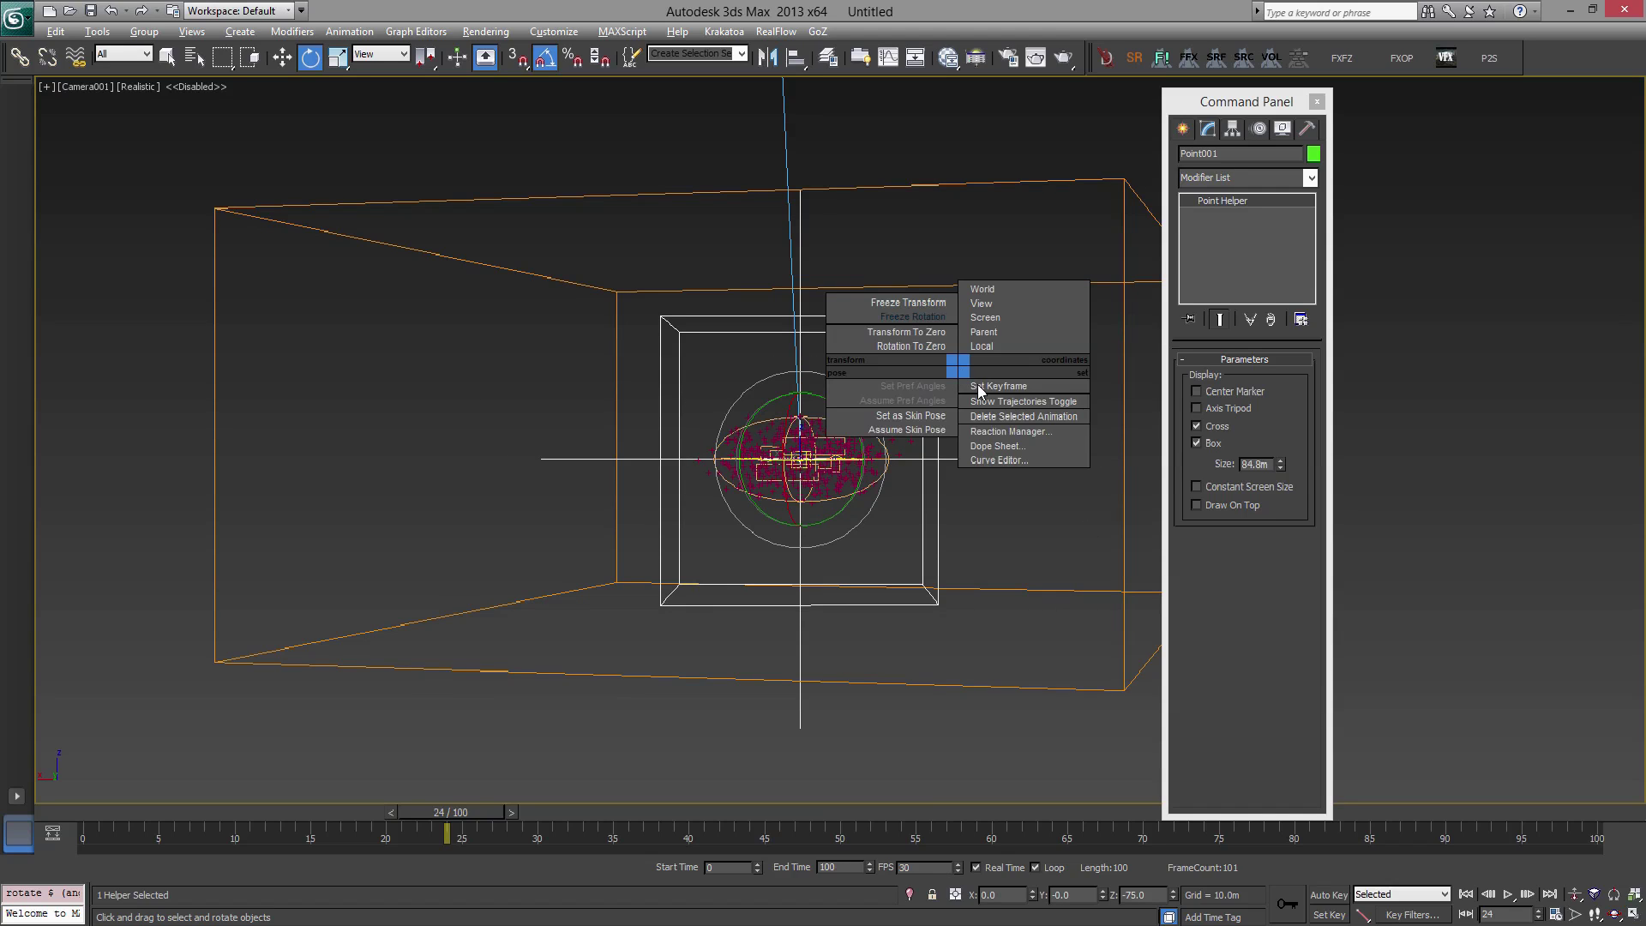
click(933, 430)
right_click(917, 390)
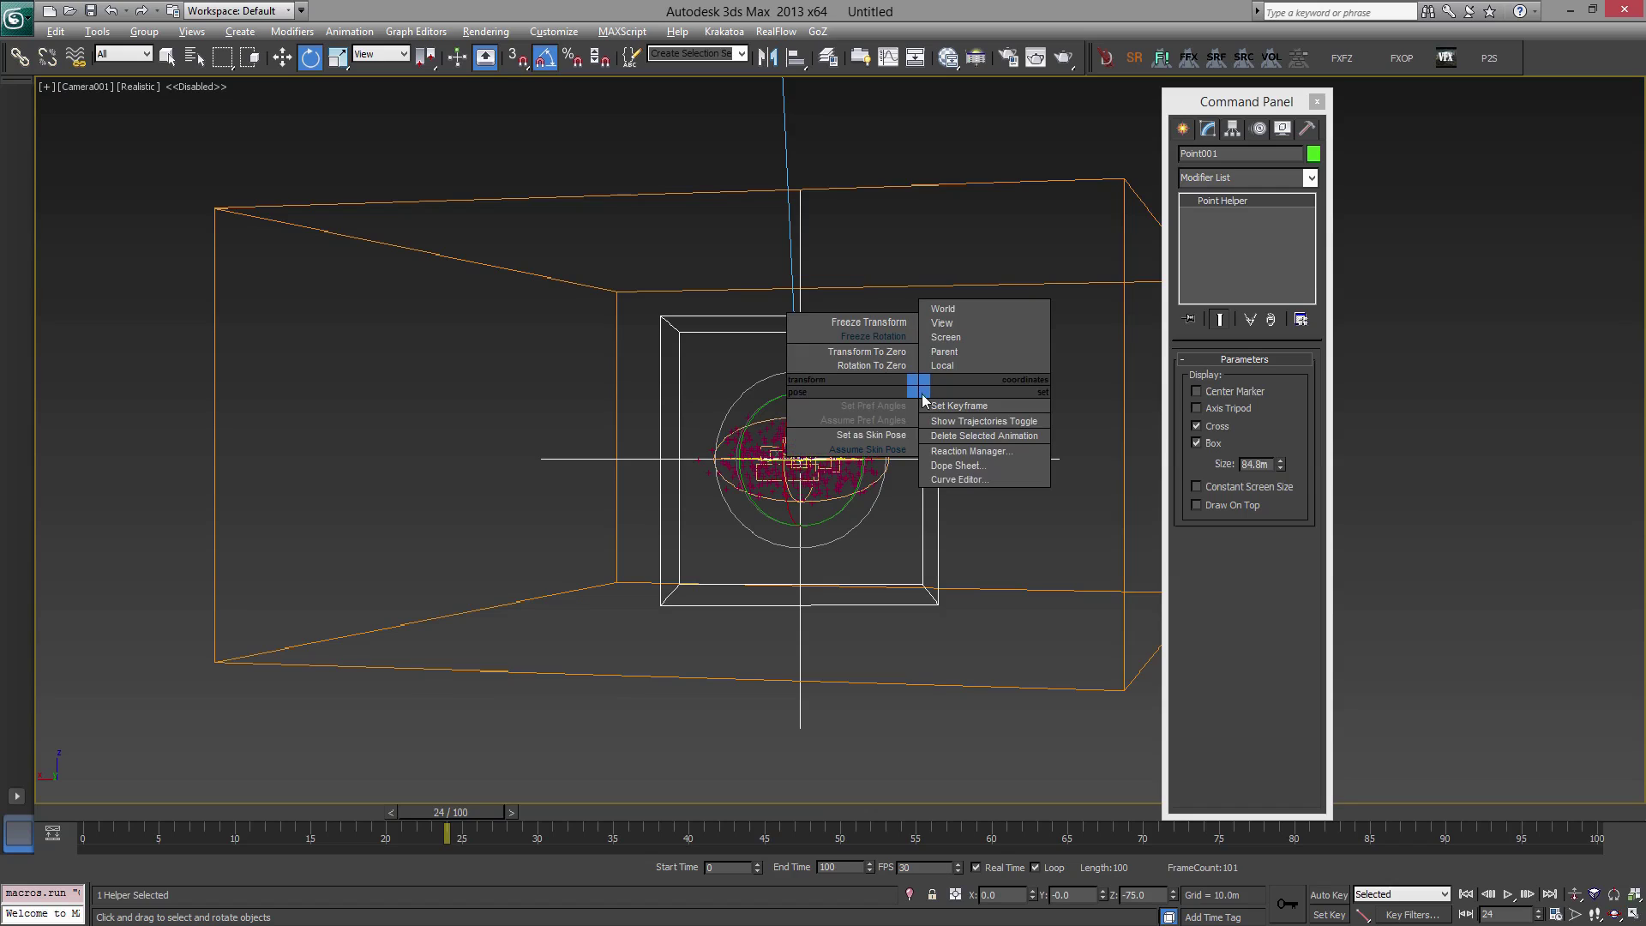
click(868, 351)
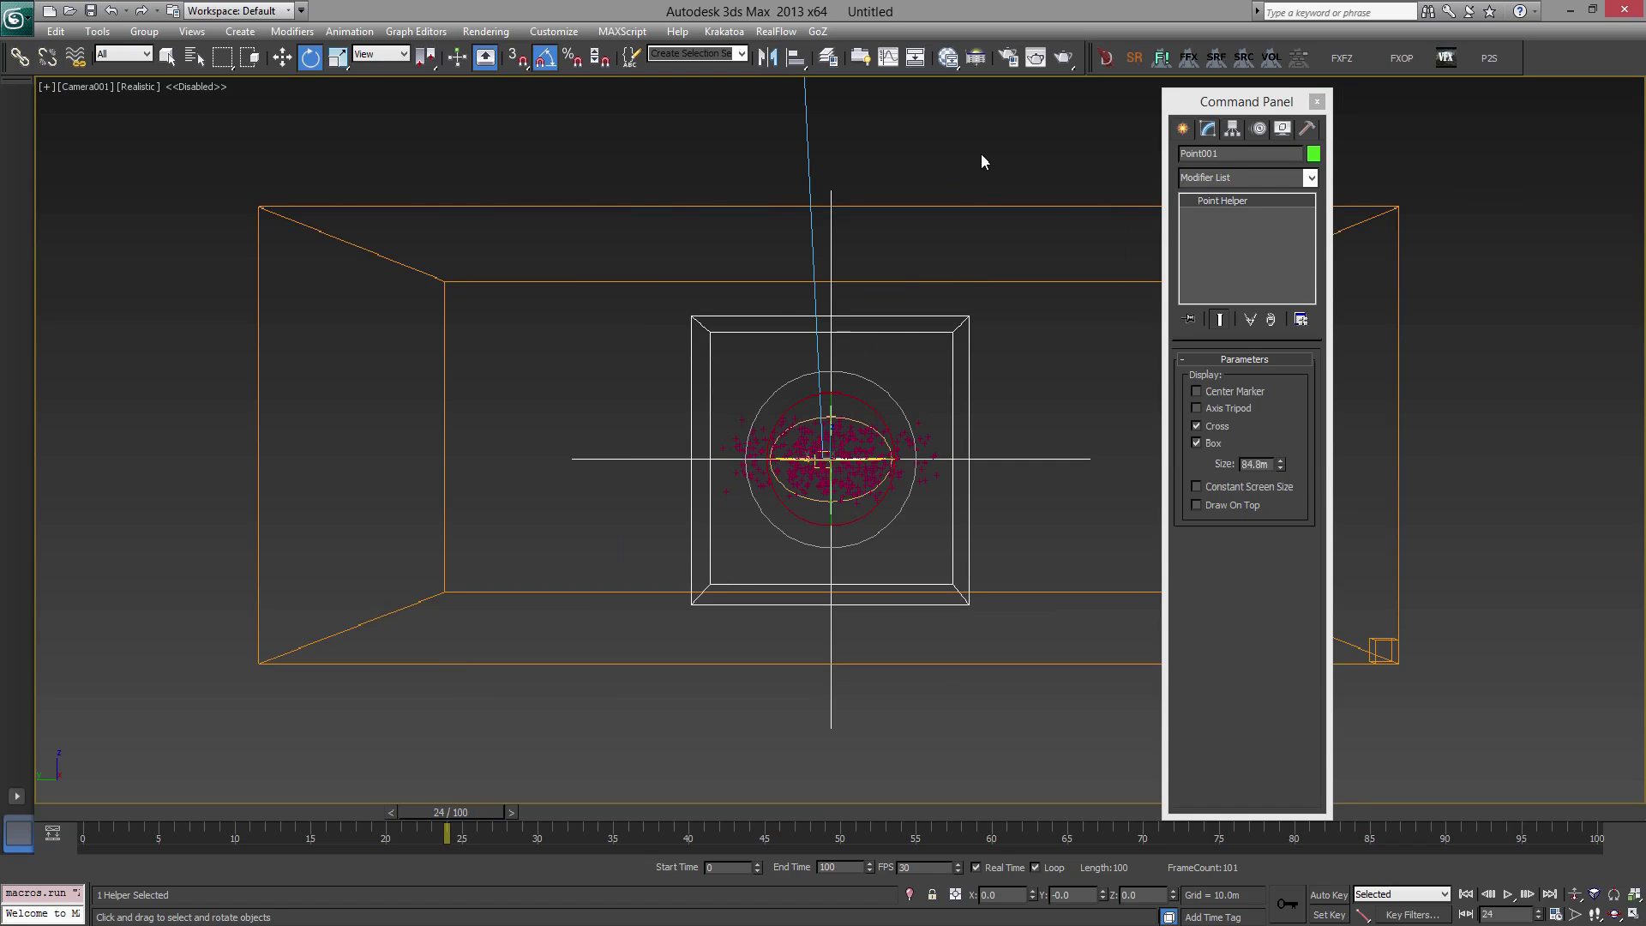
- Show the safe frame in the camera view and adjust the camera so the container fills the frame's width
key(shift+f)
key(ctrl+x)
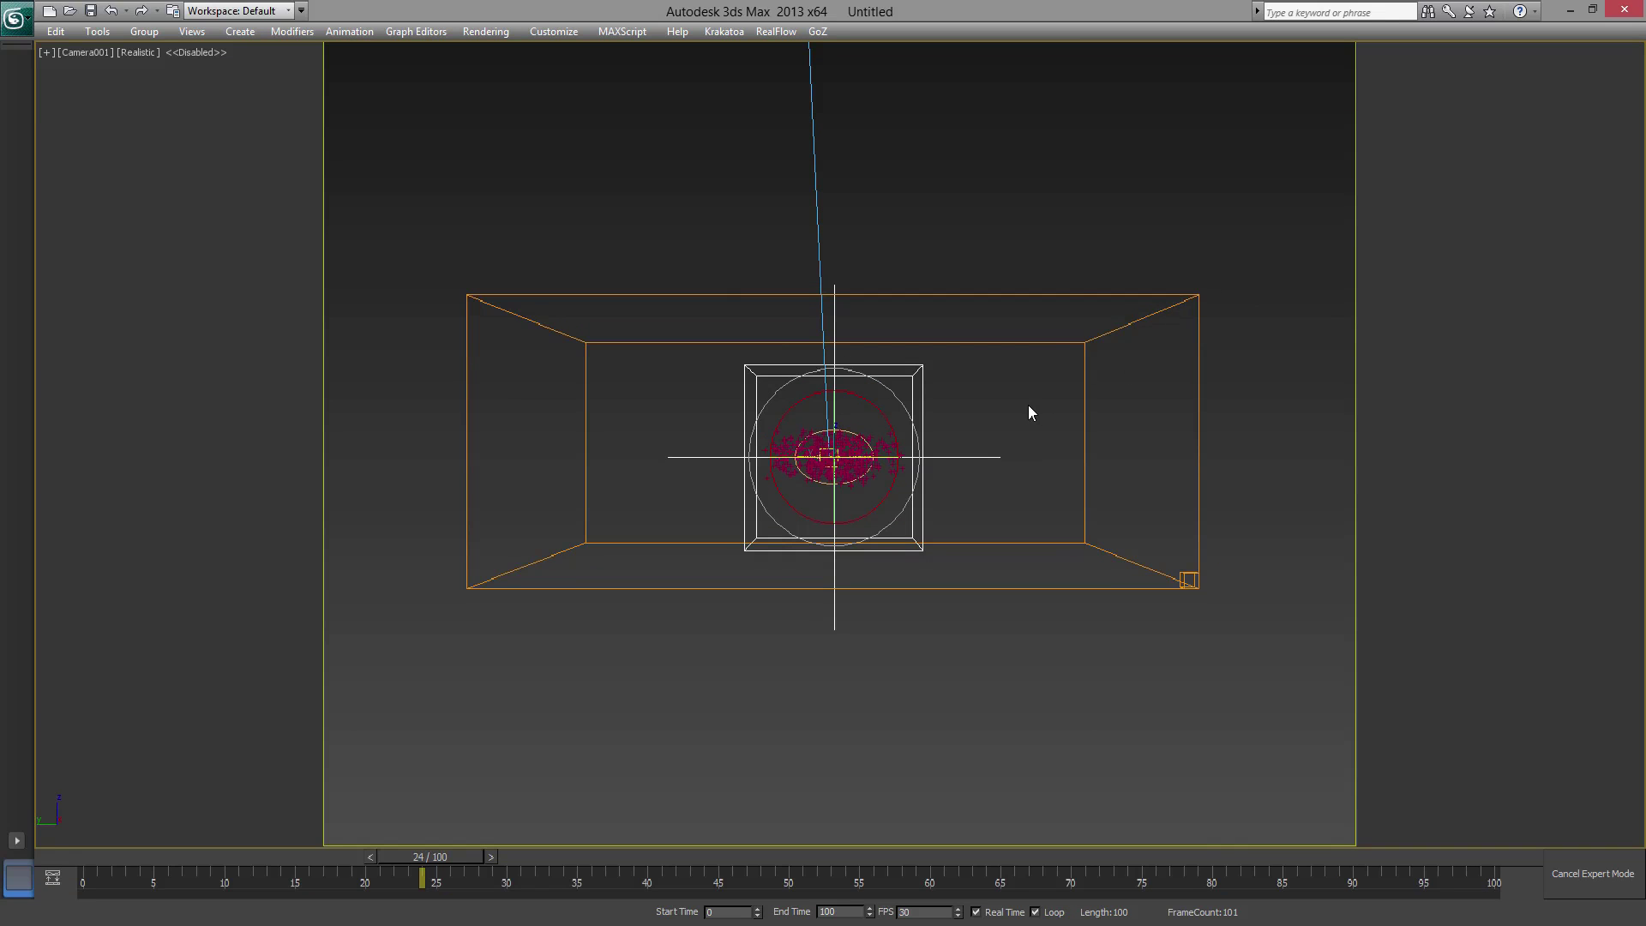
scroll(990, 420, up, 5)
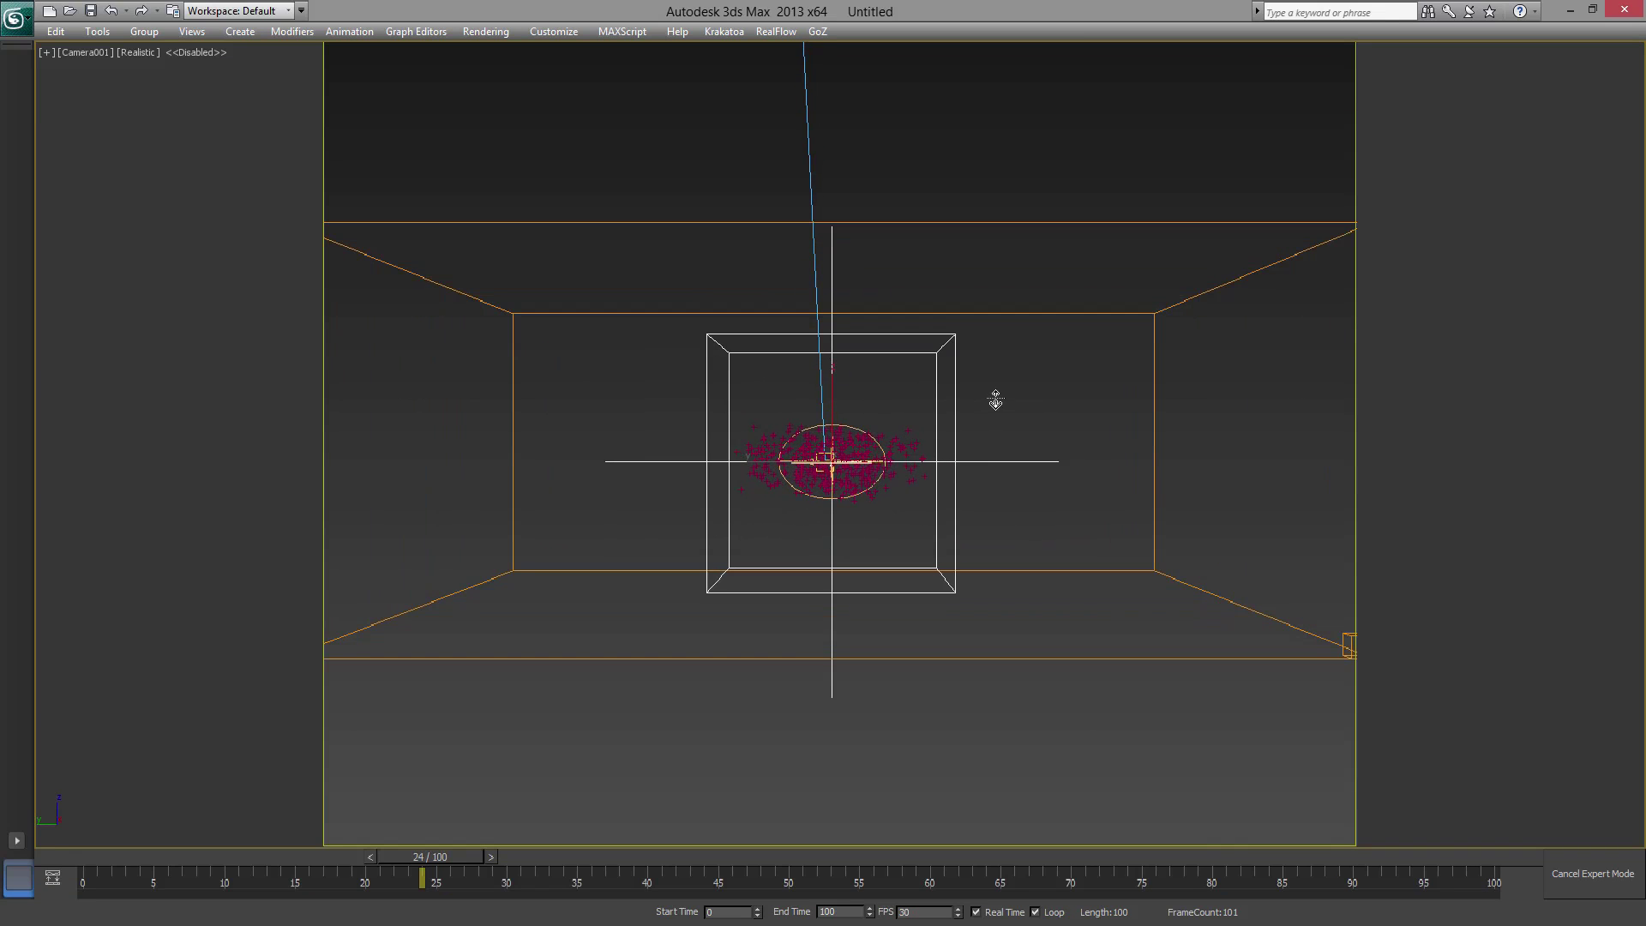
middle_drag(1031, 403, 1031, 416)
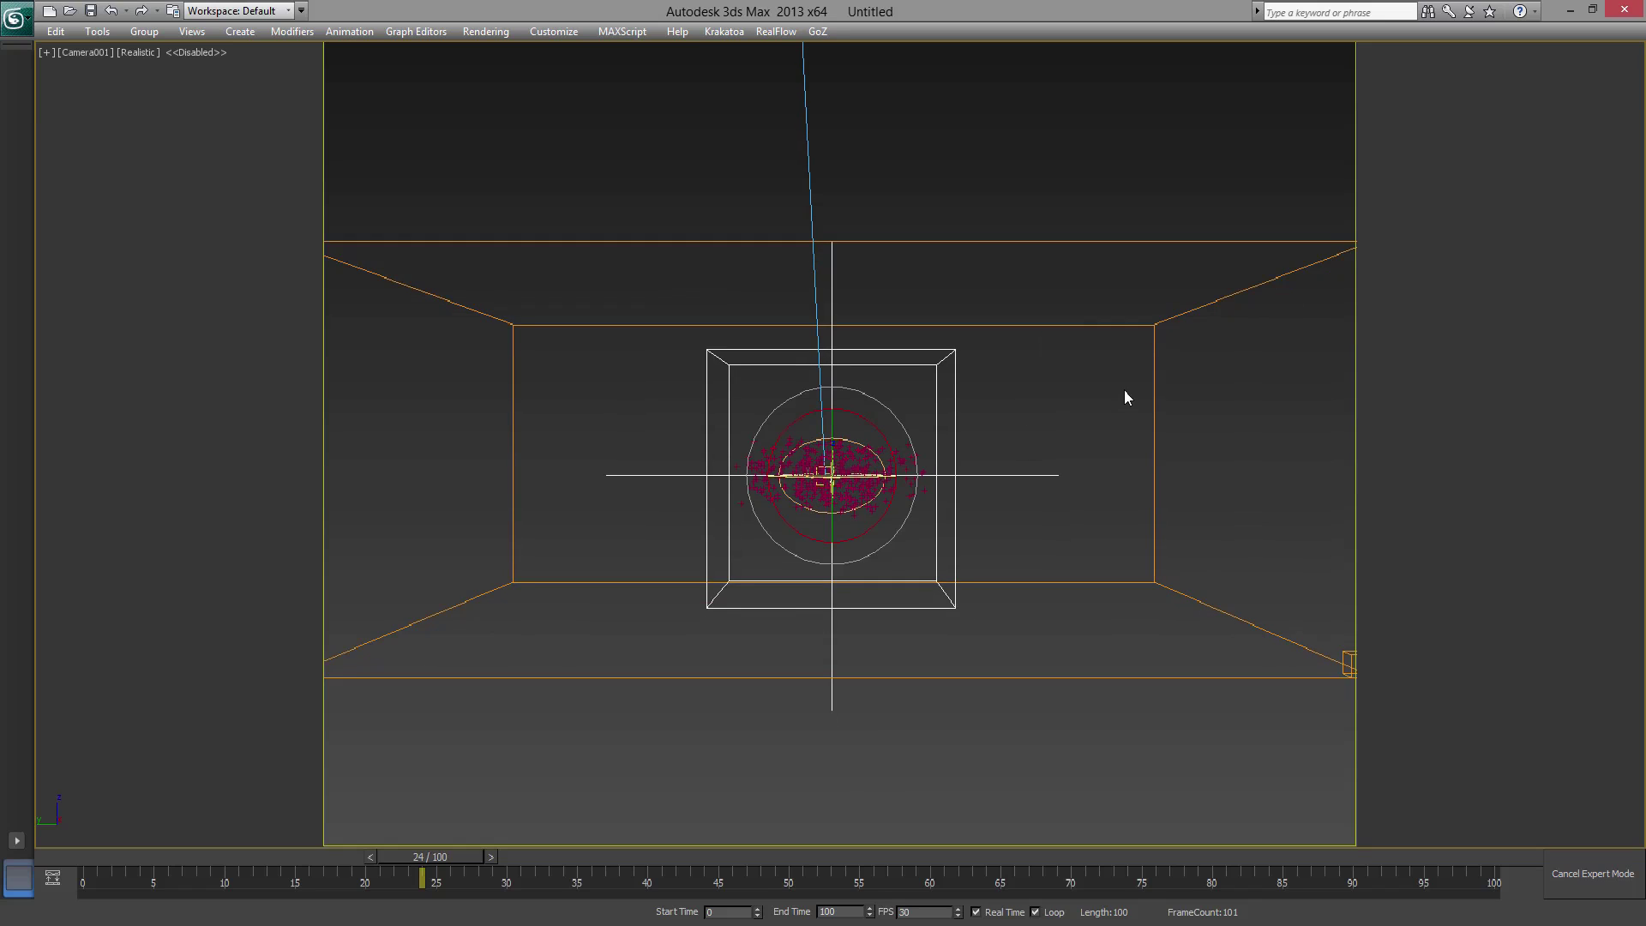
- Check the camera and spotlight layout from above, and return to the camera view with the Command Panel shown
key(t)
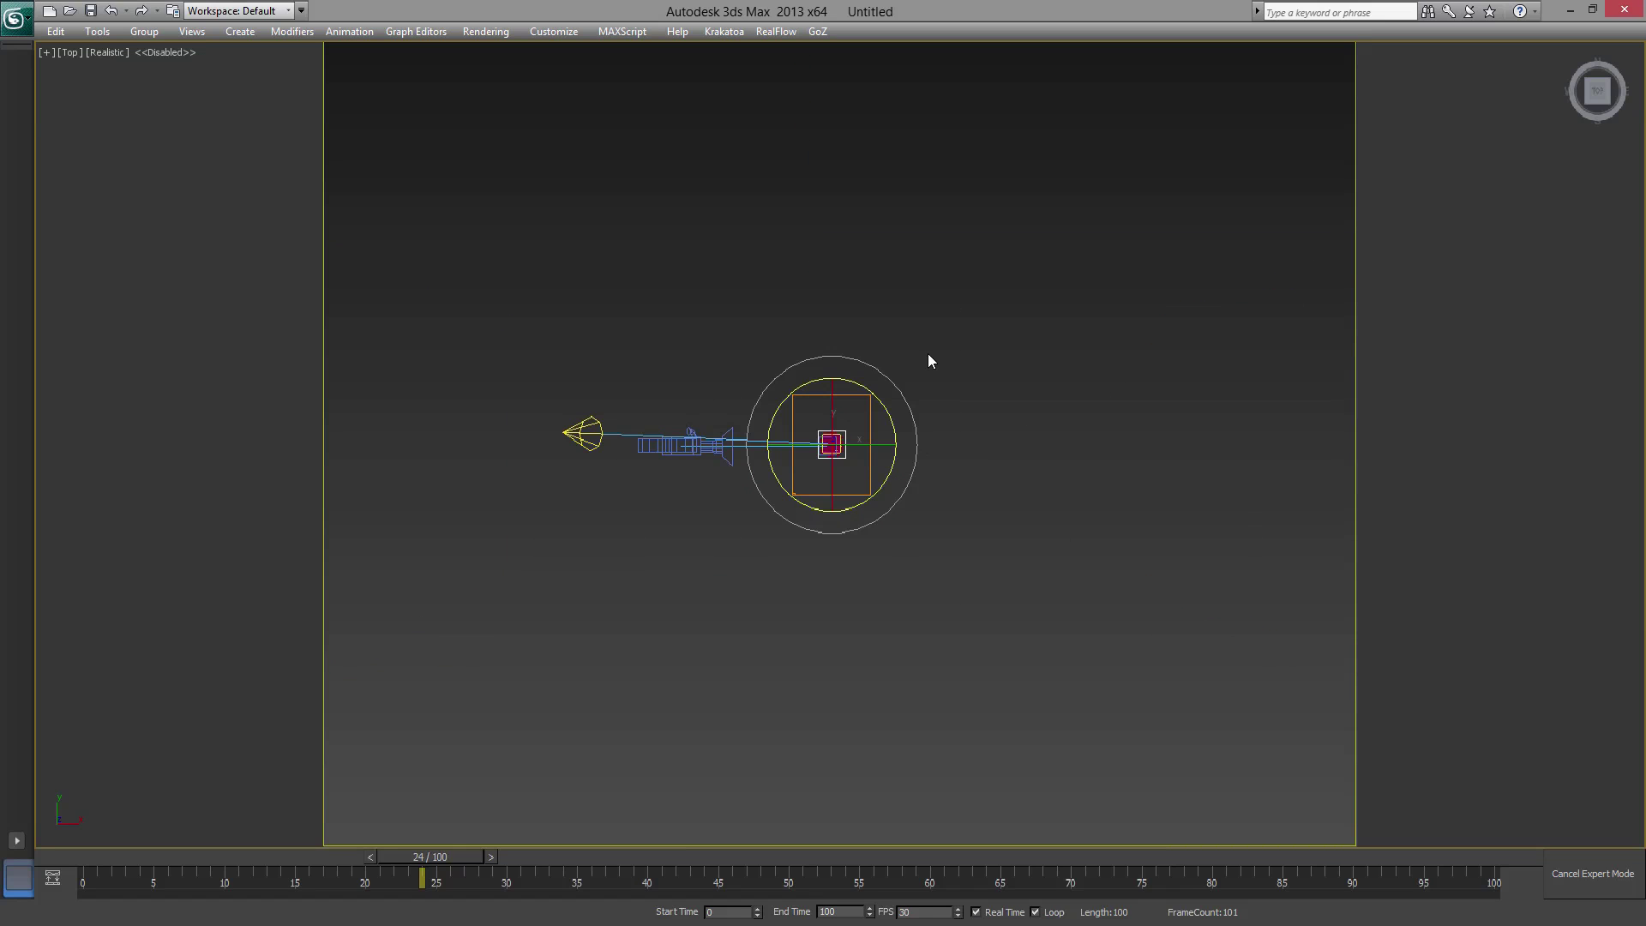
key(c)
key(ctrl+shift+c)
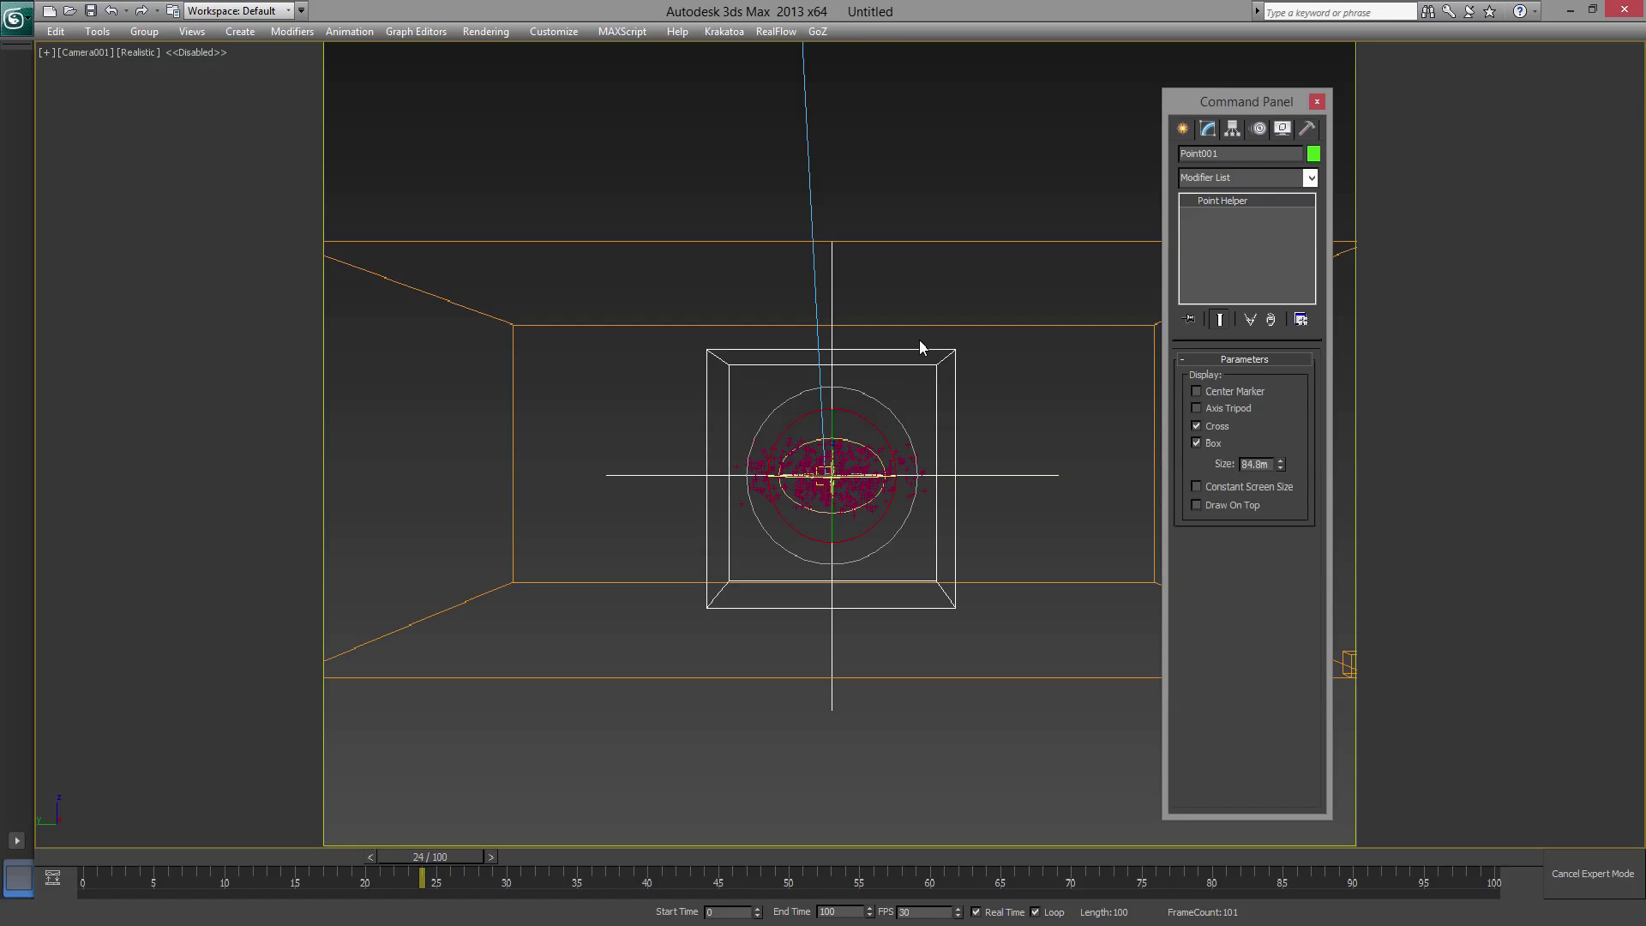
- Select the FumeFX container, open its settings window with the output preview, and clear the Command Panel from view
drag(1218, 100, 1410, 104)
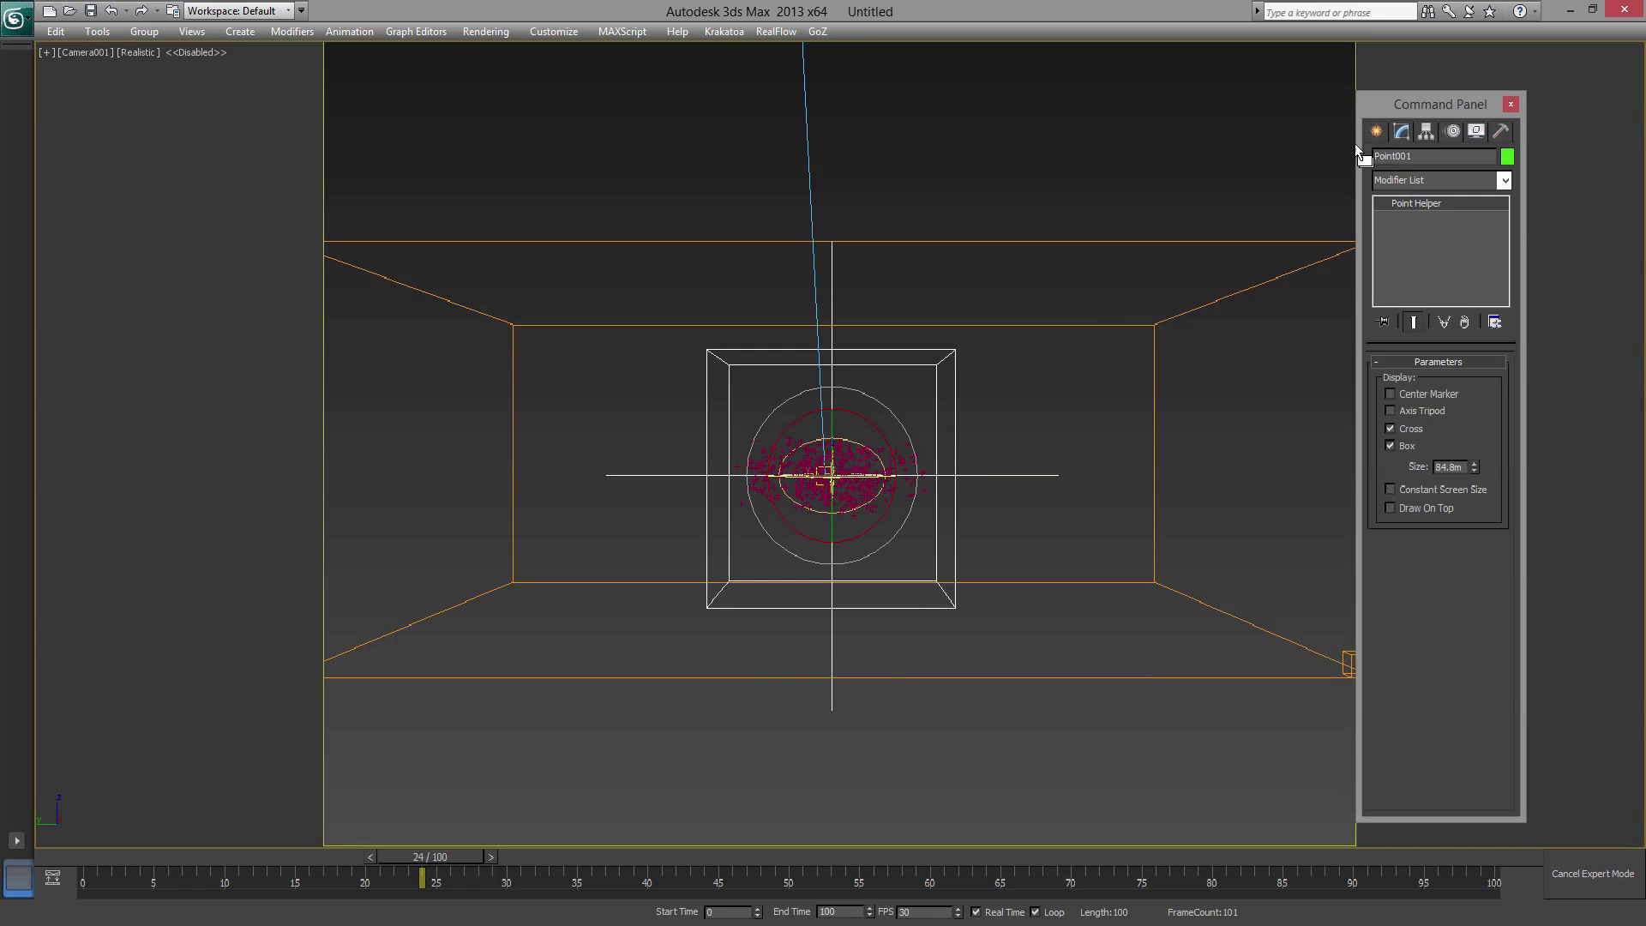
drag(1260, 198, 1216, 269)
click(1421, 387)
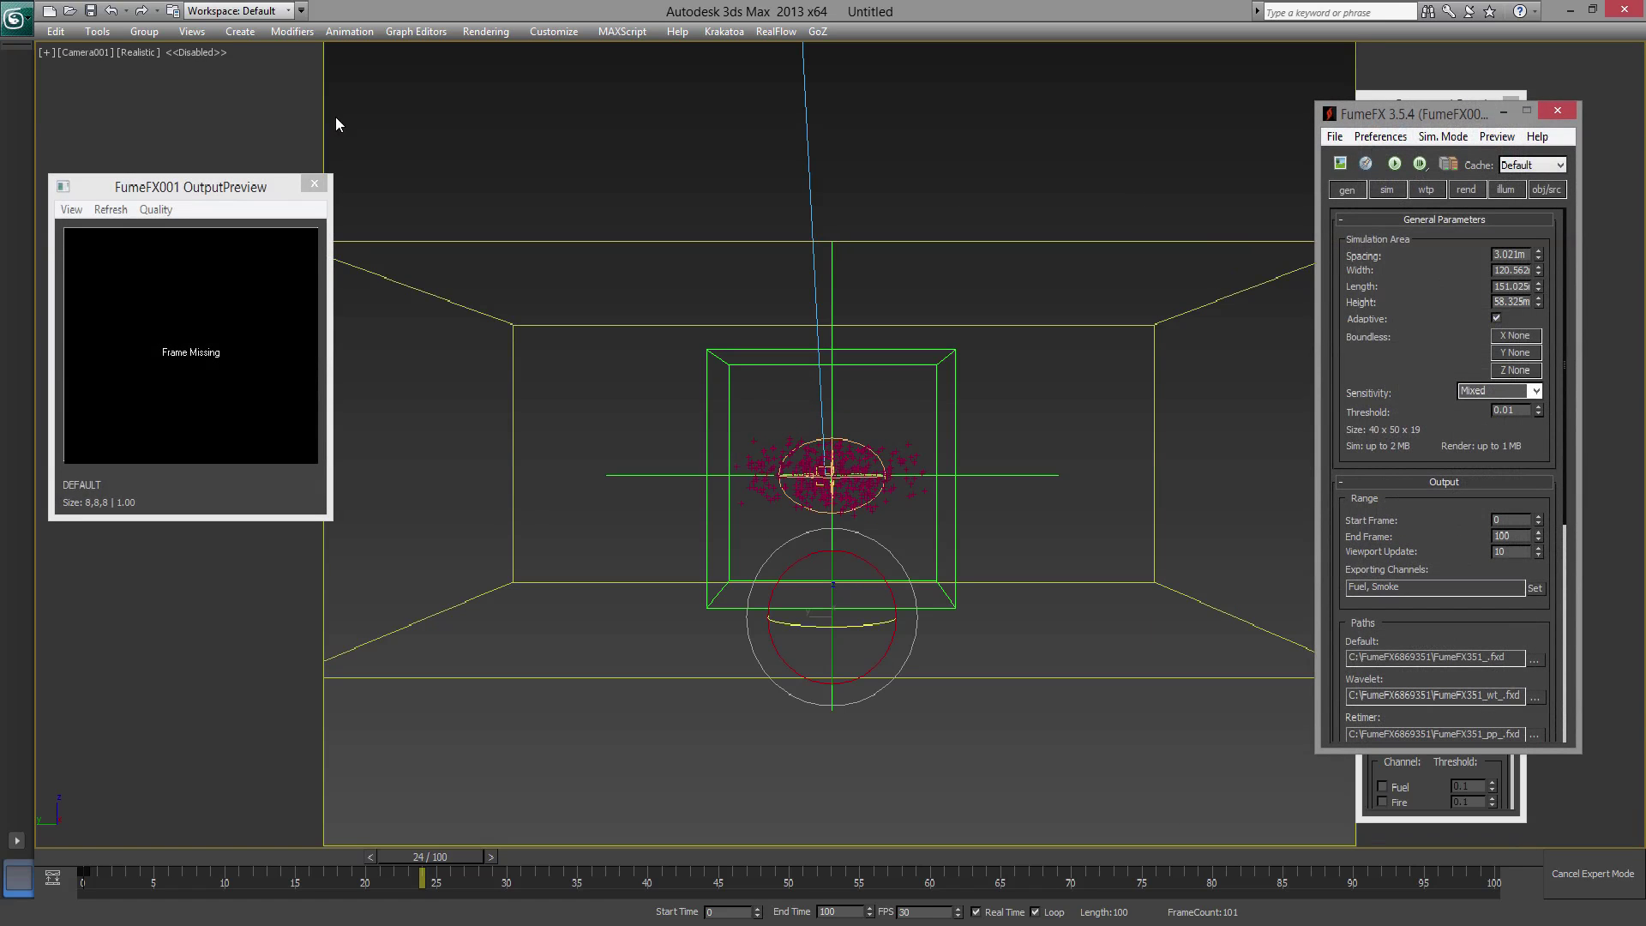
mouse_move(1427, 118)
mouse_down()
mouse_move(1417, 154)
mouse_move(1431, 147)
mouse_up()
click(1517, 104)
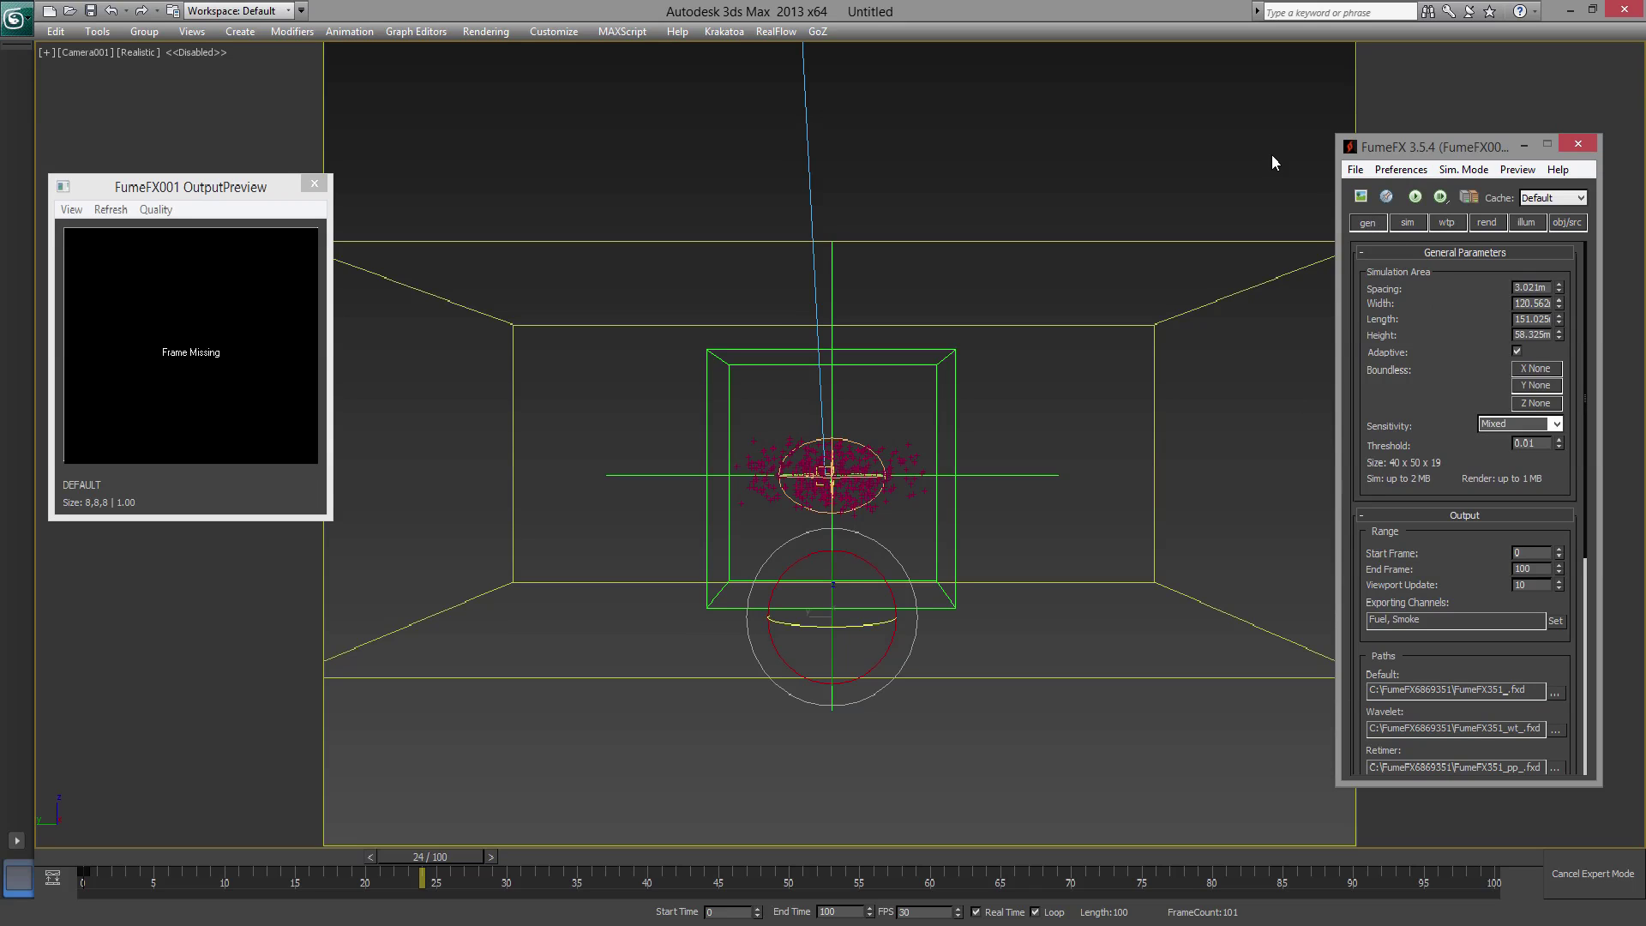
- Create a FumeFX Particle Source with an icon size of about 4.1 m and place it at the container's base centre
key(3)
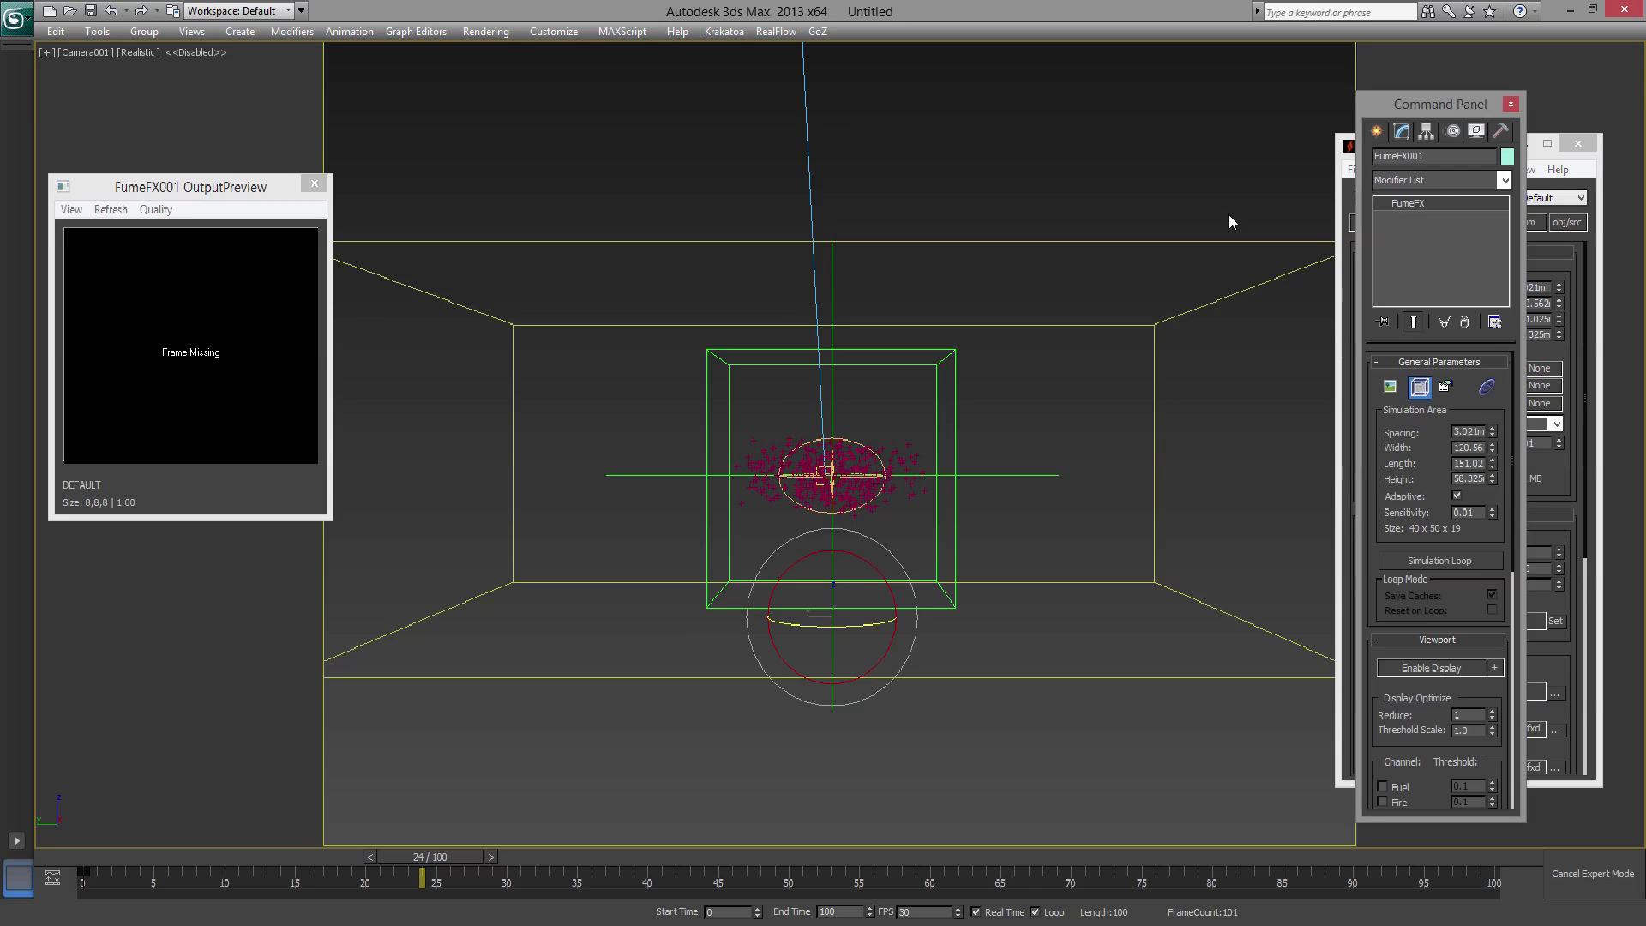
click(1376, 131)
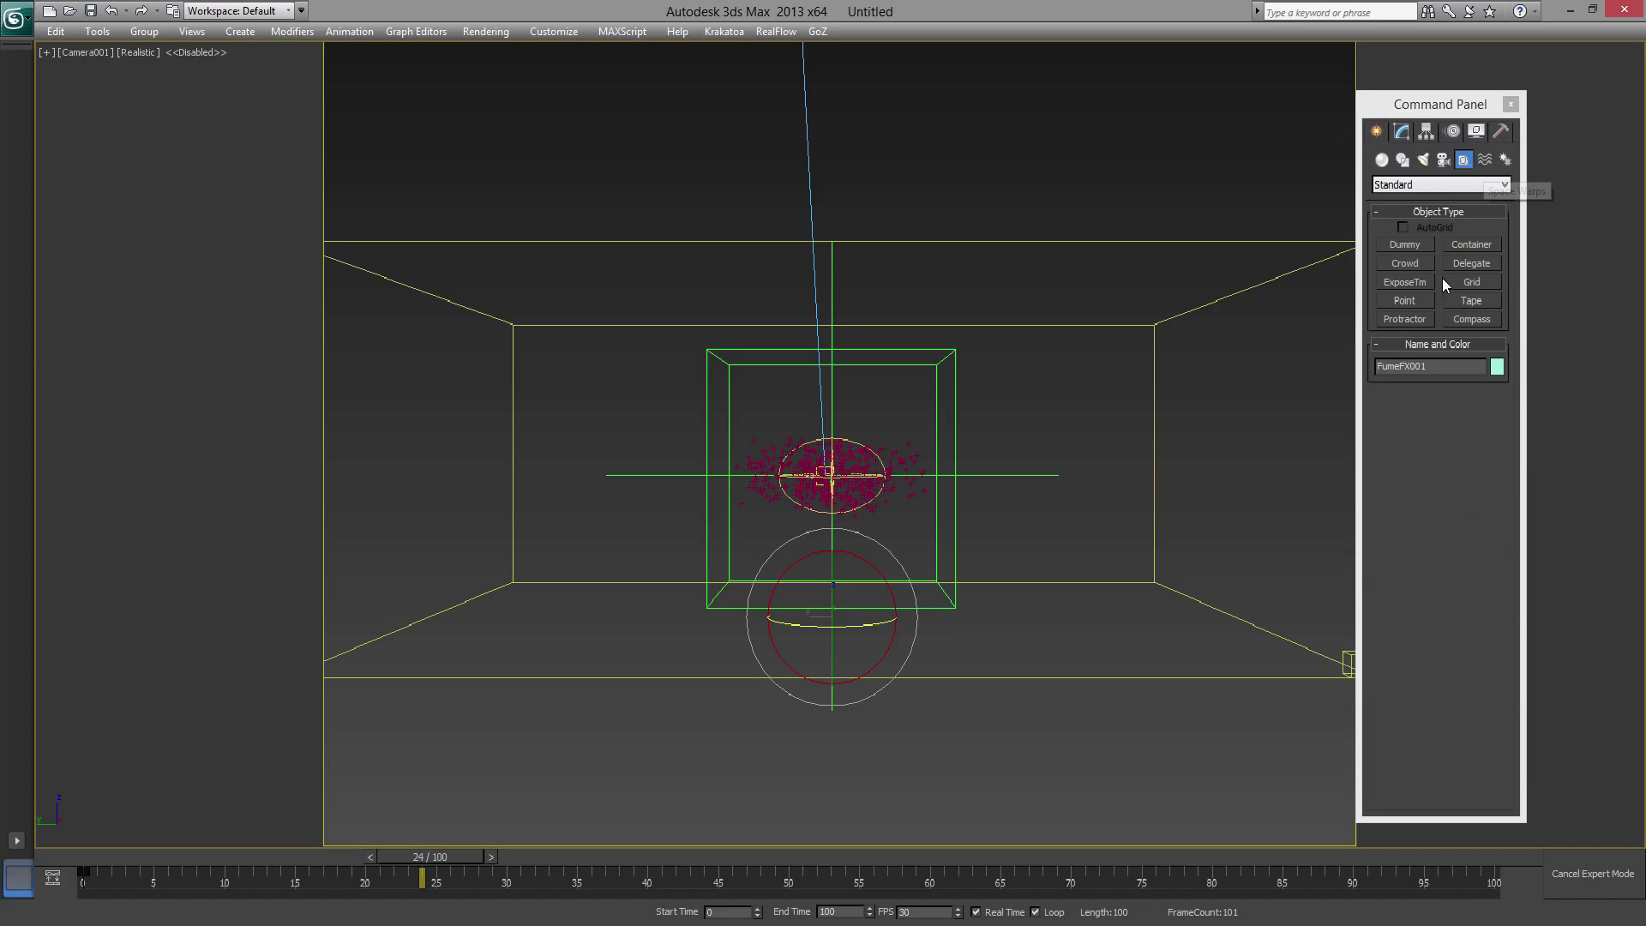
click(1471, 186)
click(1413, 295)
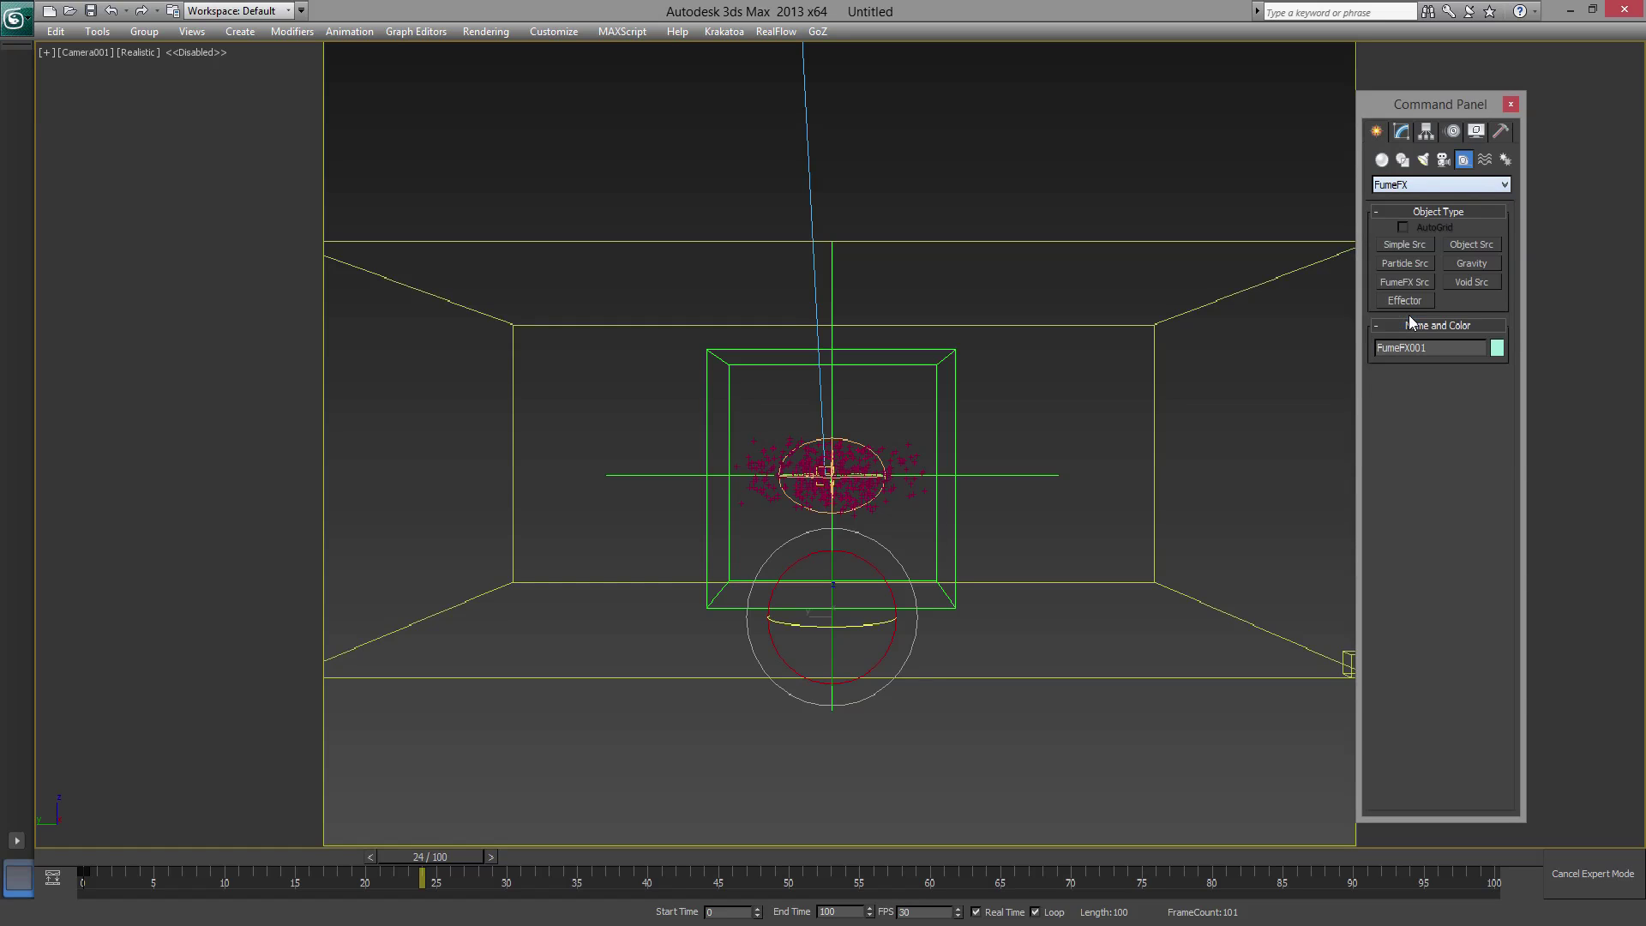
click(1421, 247)
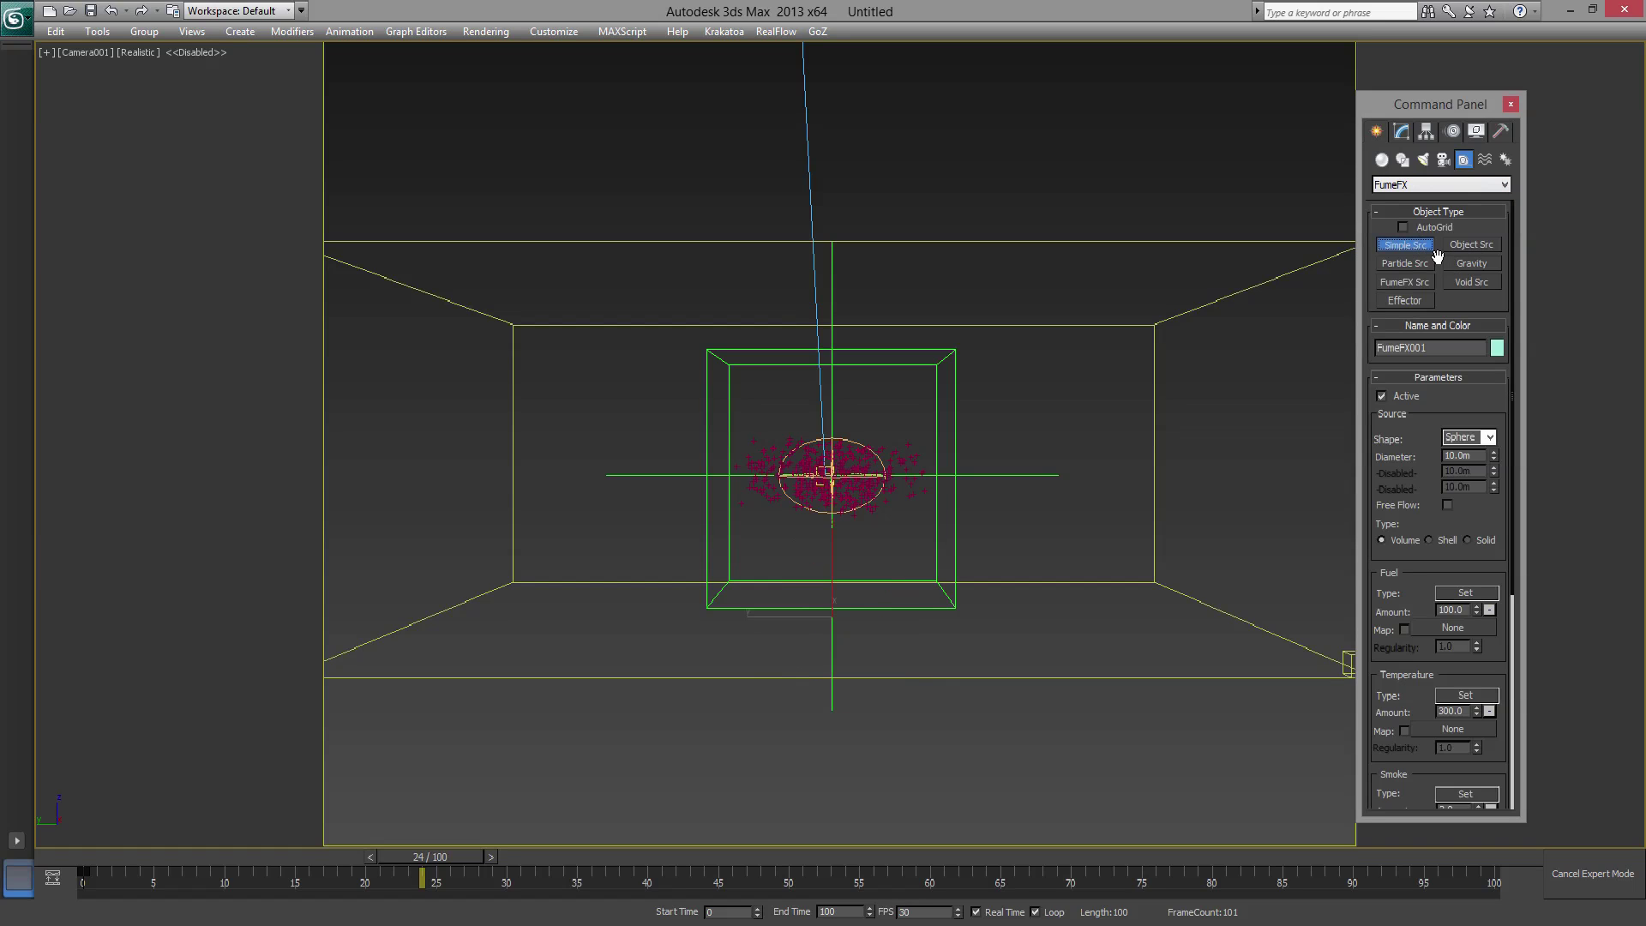
click(1410, 264)
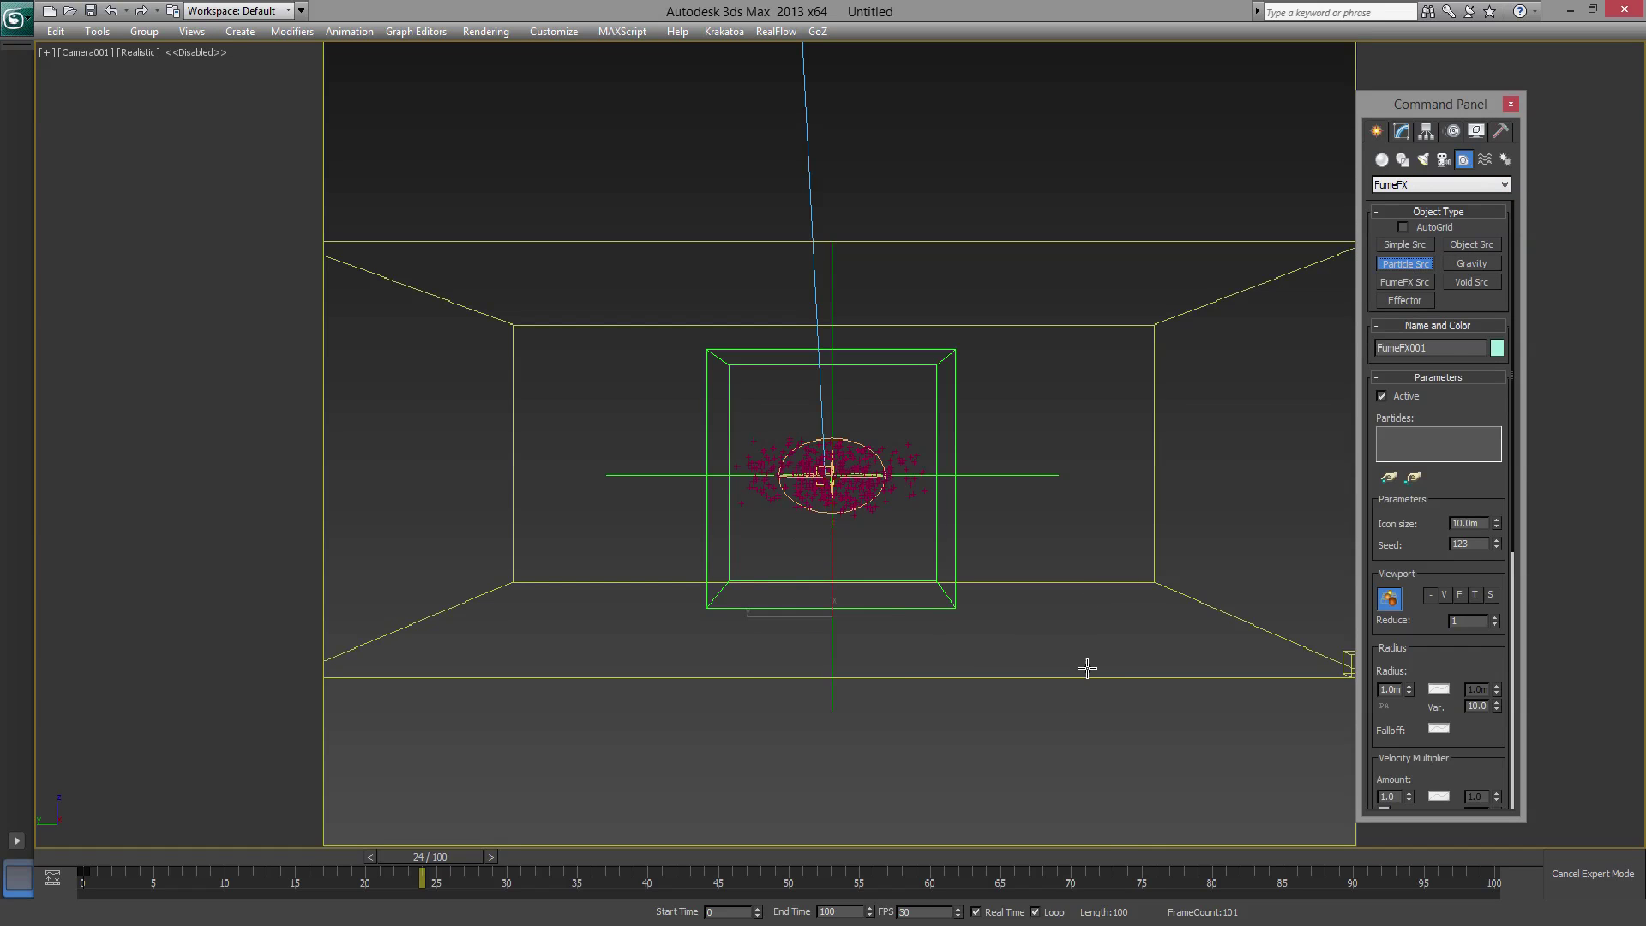
mouse_move(1088, 667)
mouse_down()
mouse_move(1113, 698)
mouse_move(1113, 679)
mouse_up()
right_click(1152, 693)
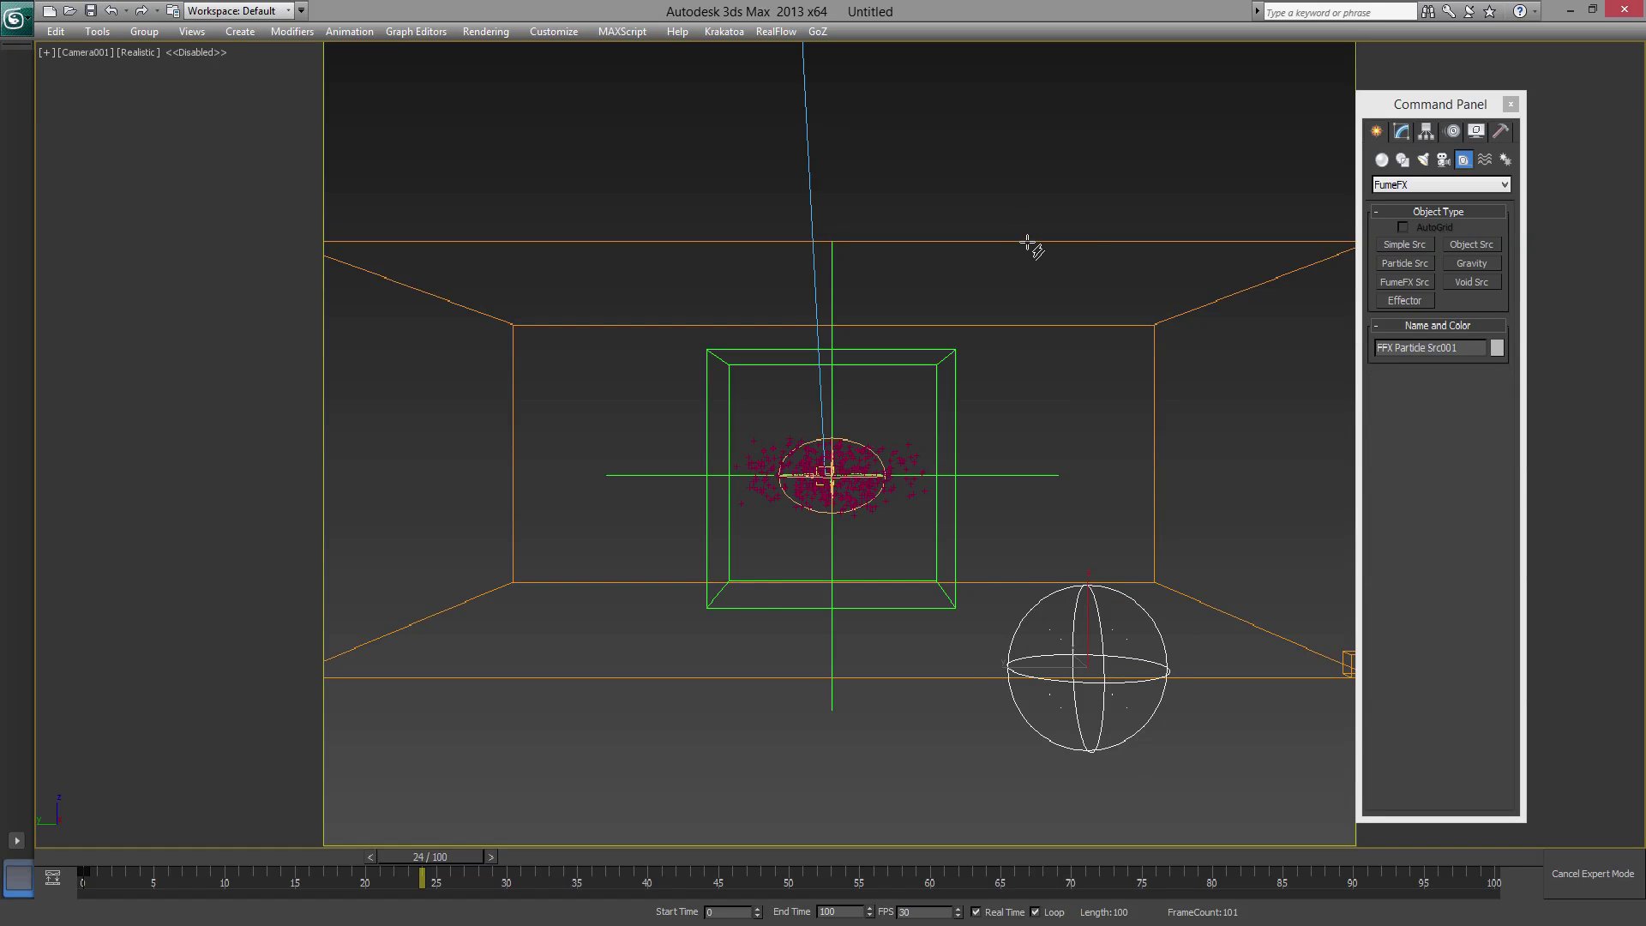
key(ctrl+z)
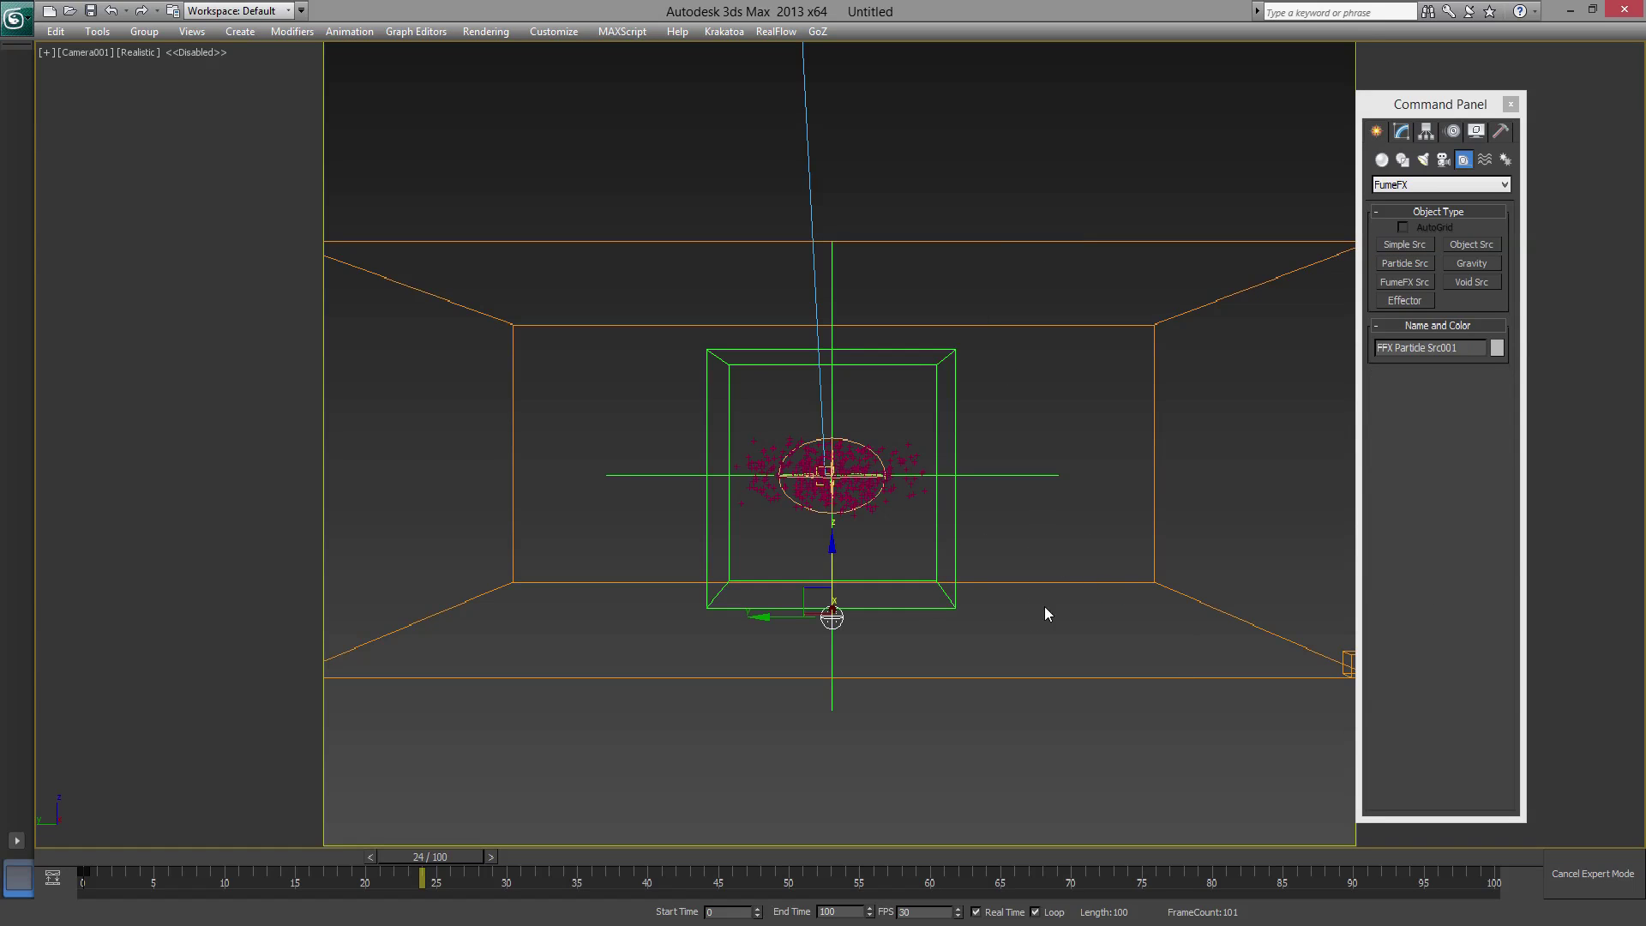
- Add PF Source 001 to the FumeFX particle source's particle list
click(1401, 130)
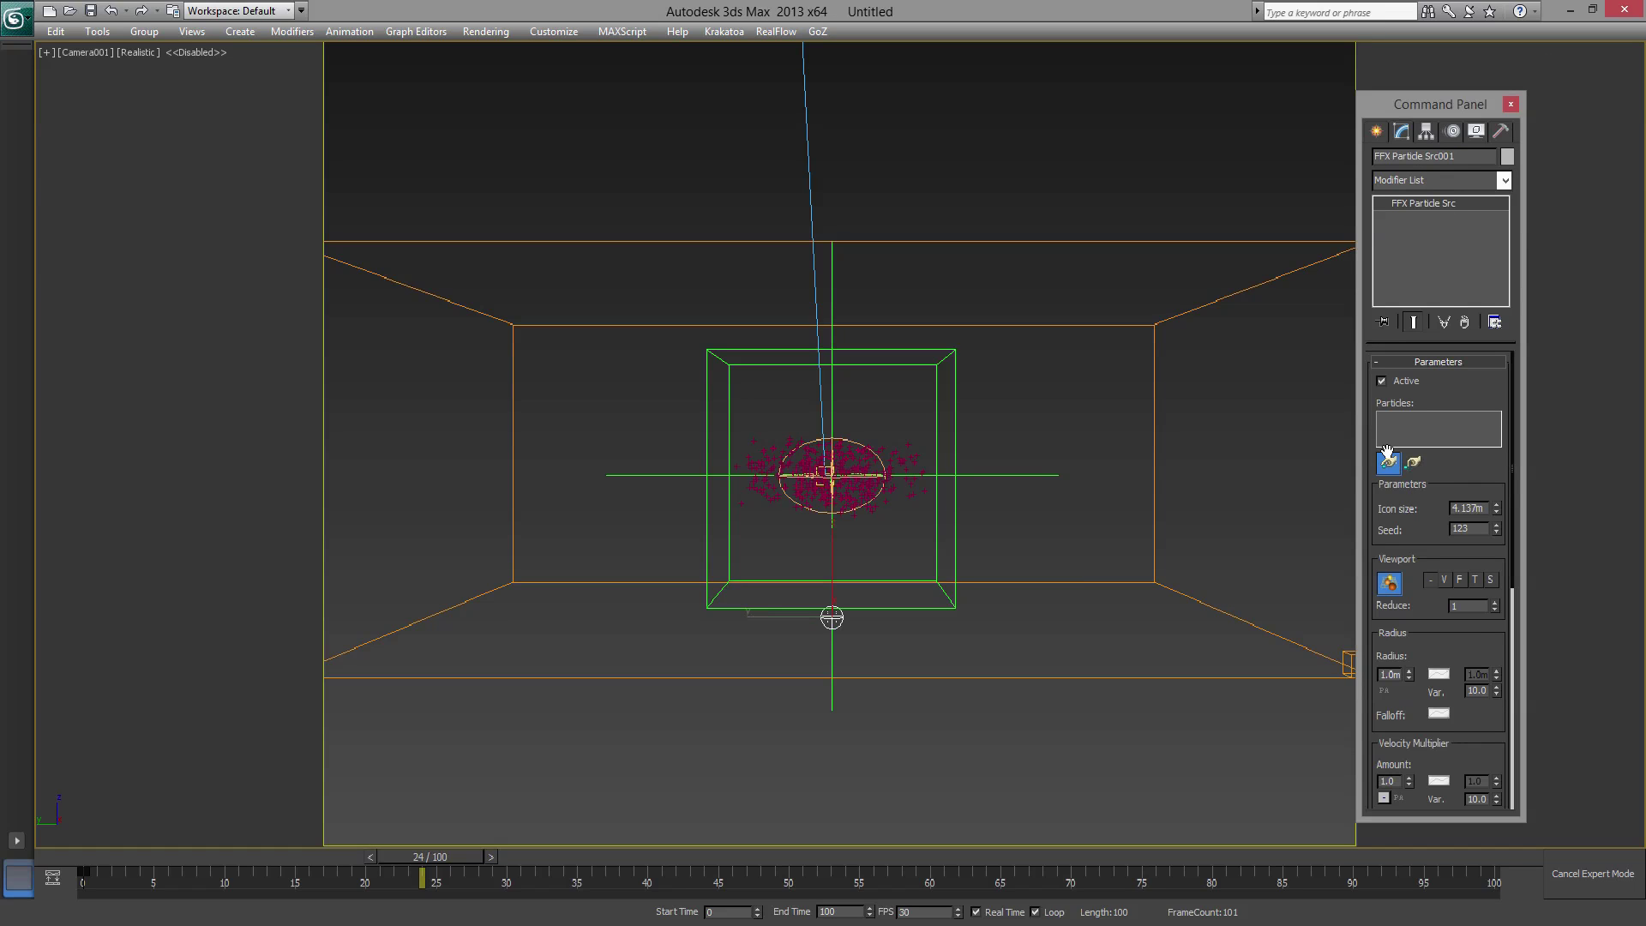
click(1389, 463)
click(138, 211)
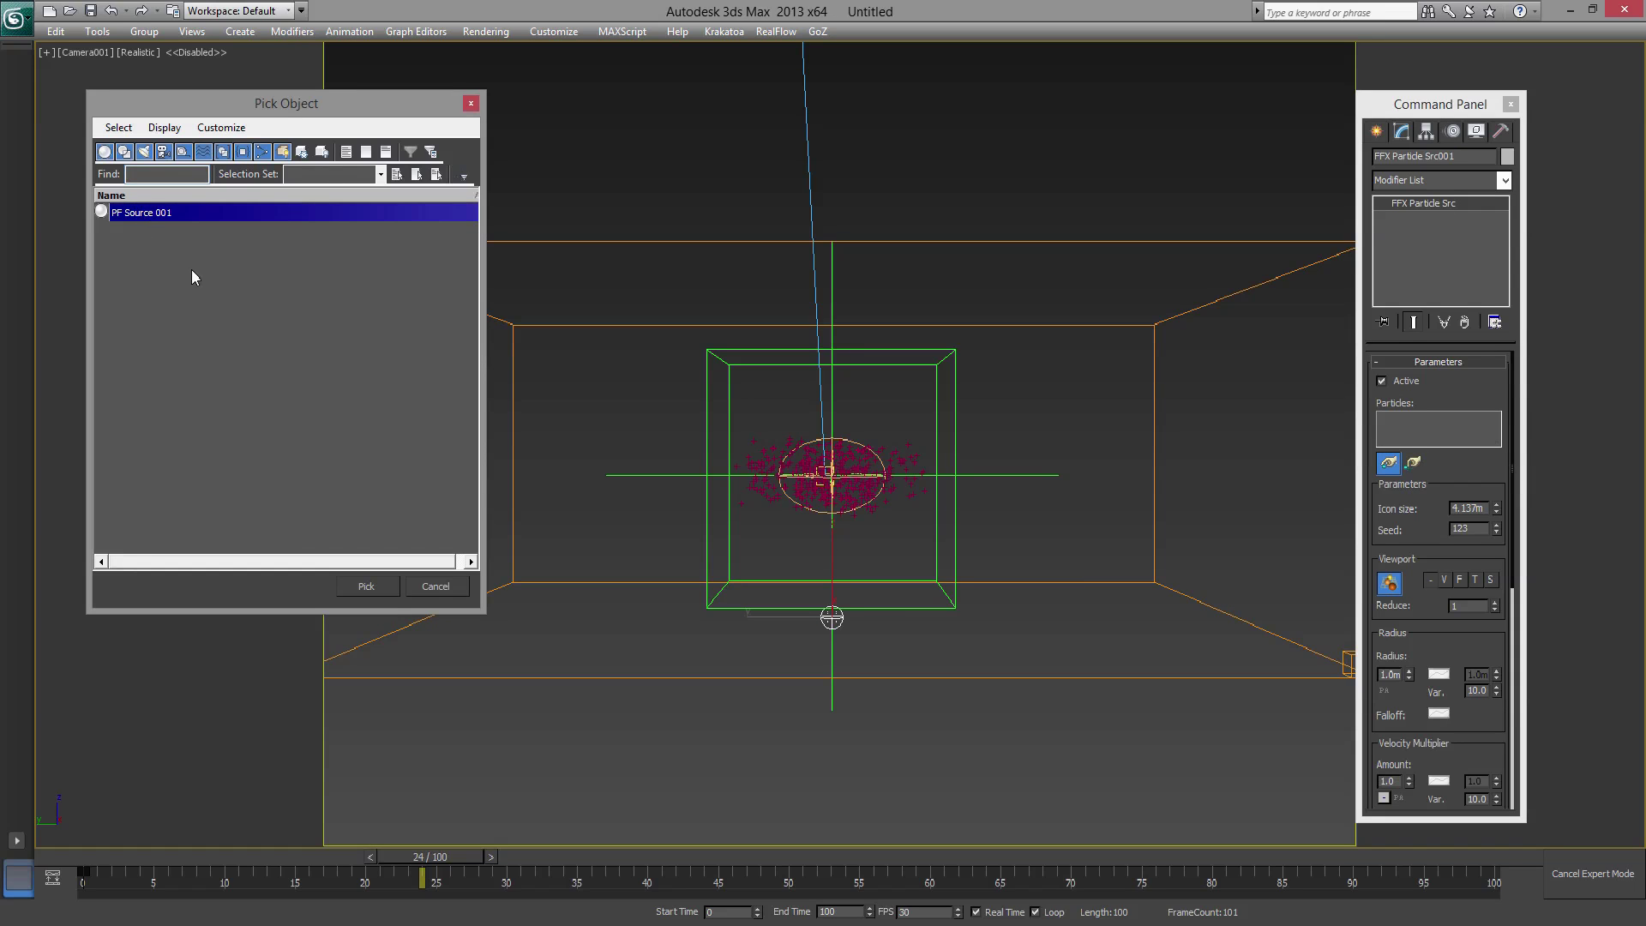
click(364, 586)
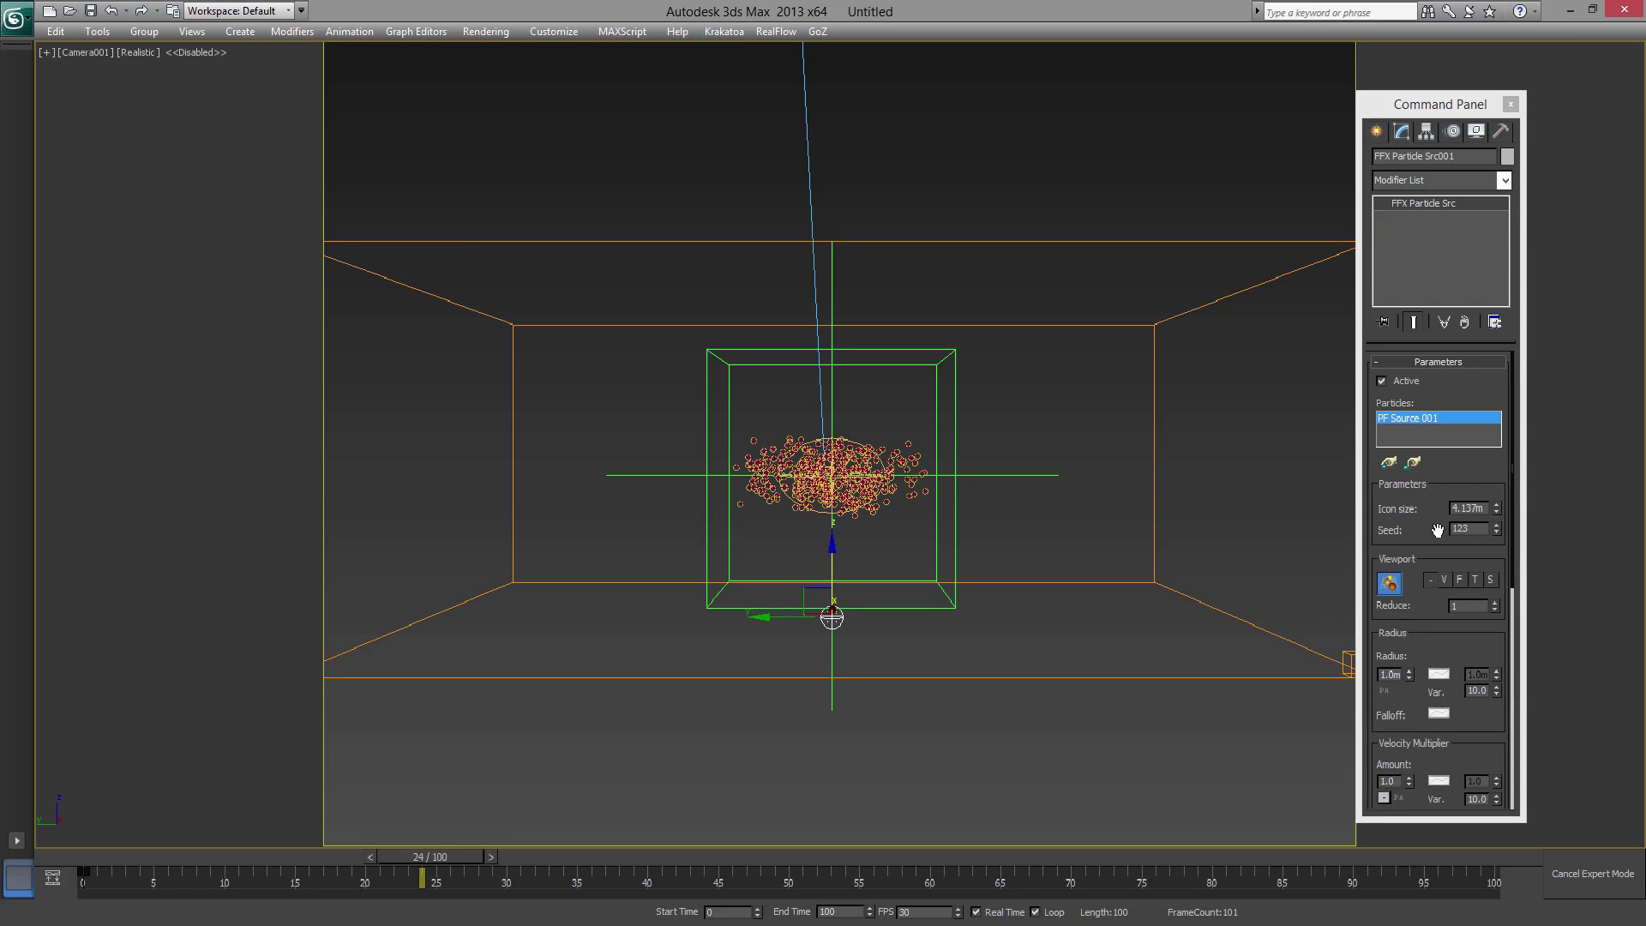
- Set the particle source's radius to 3 m and its radius variation to 30
drag(1425, 661, 1361, 553)
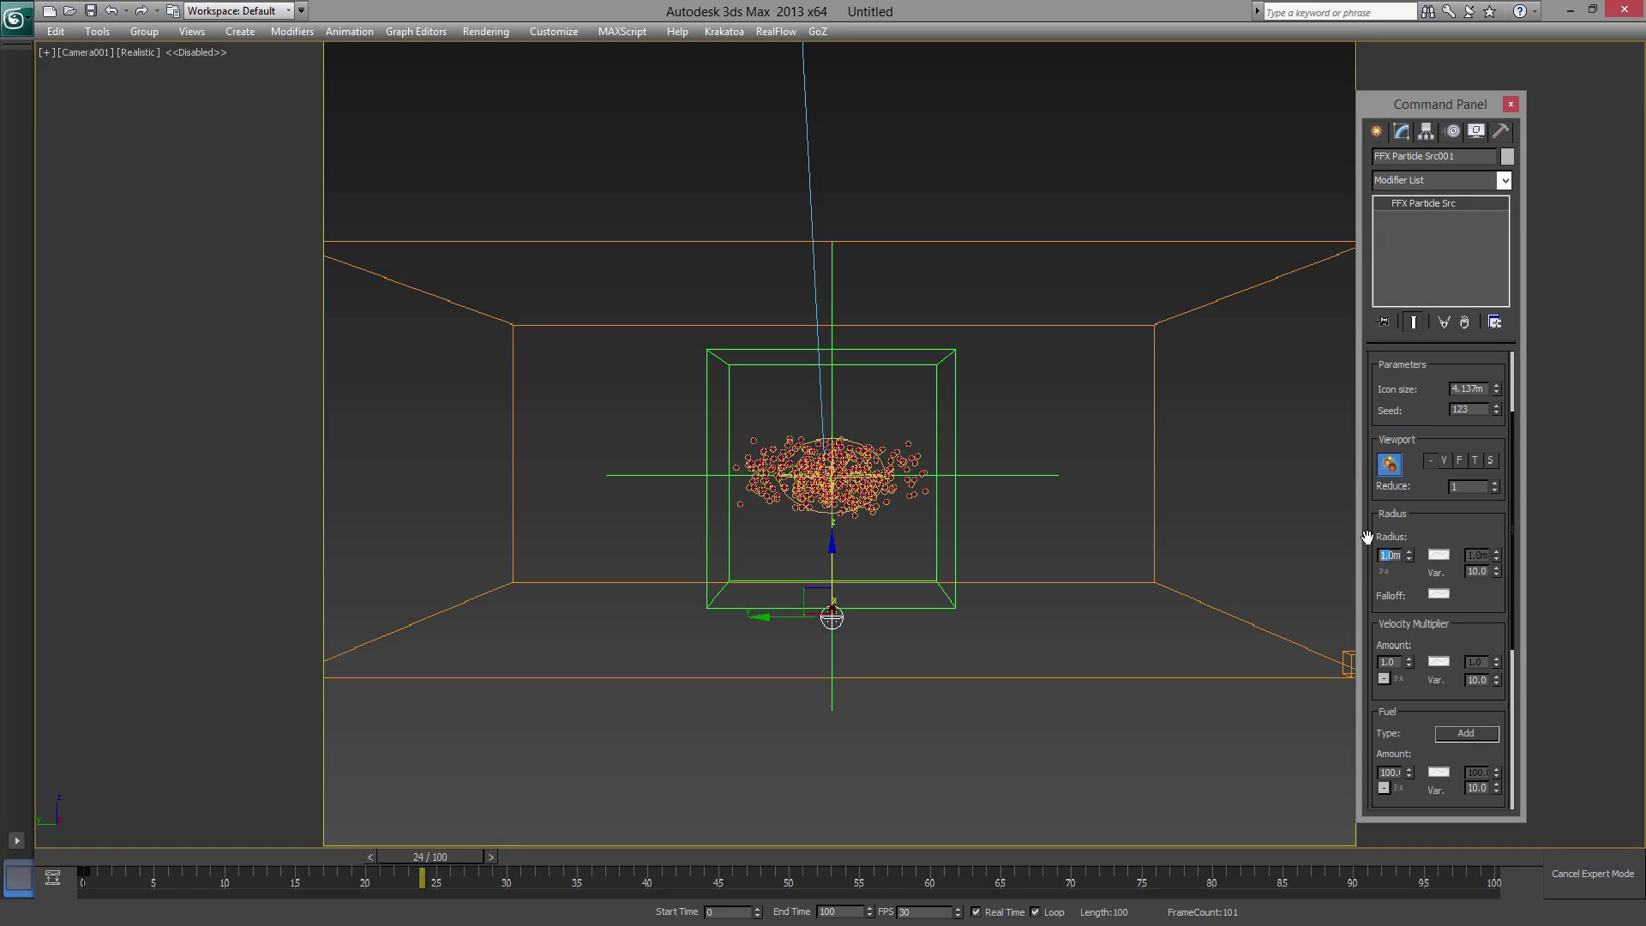
text(3)
key(Return)
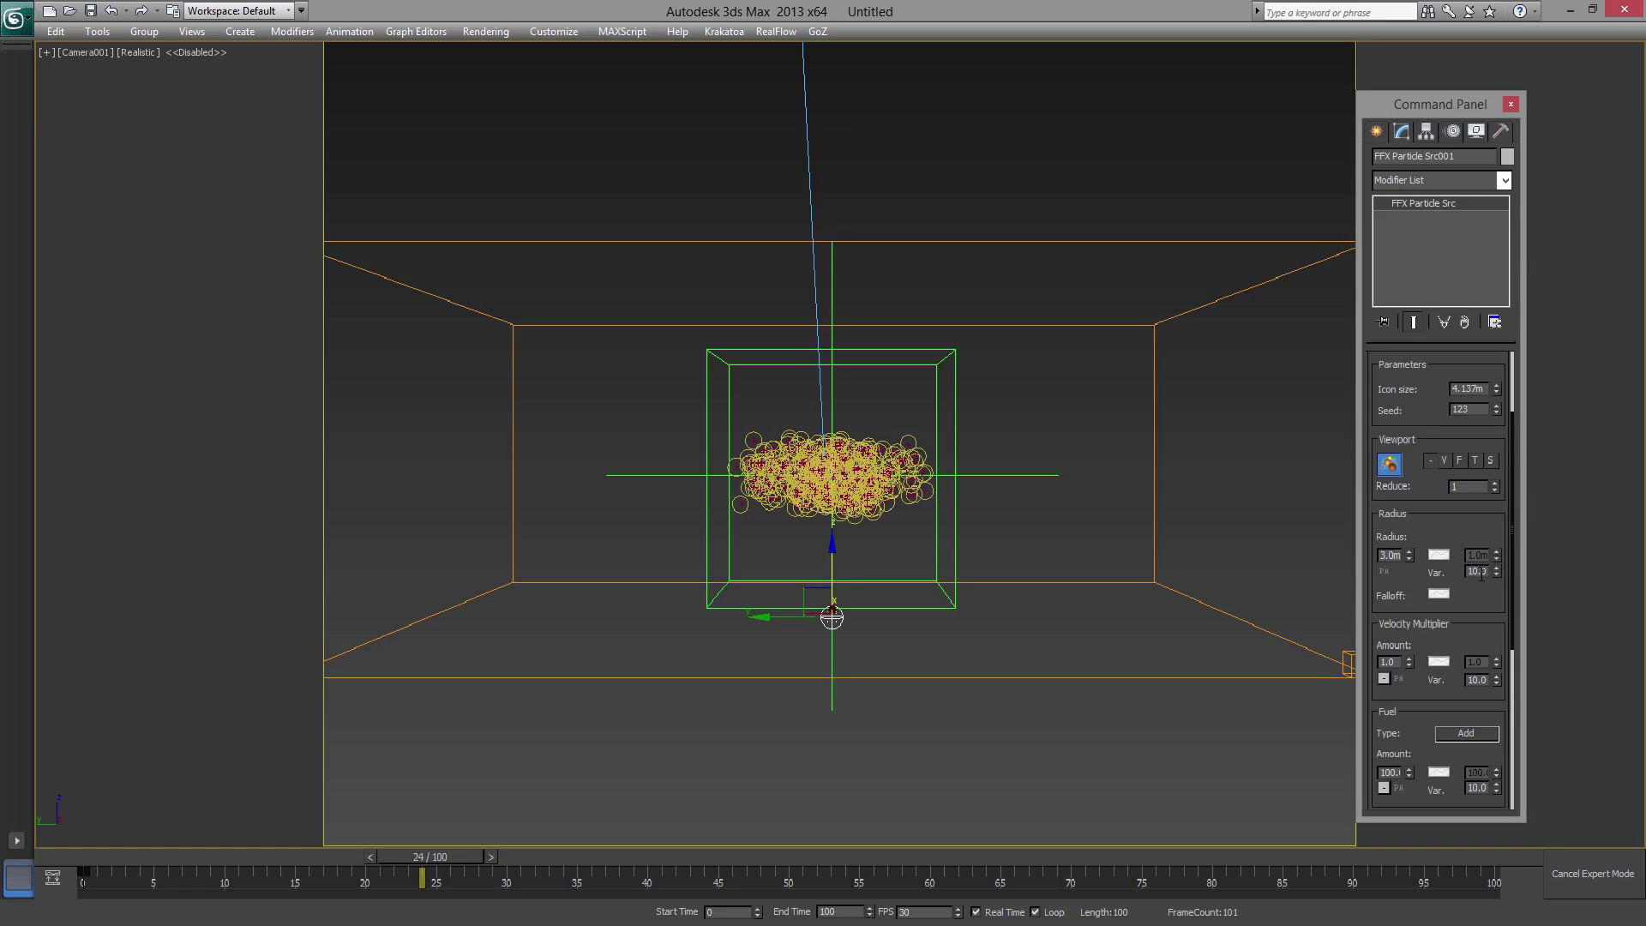
double_click(1478, 571)
text(30)
key(Return)
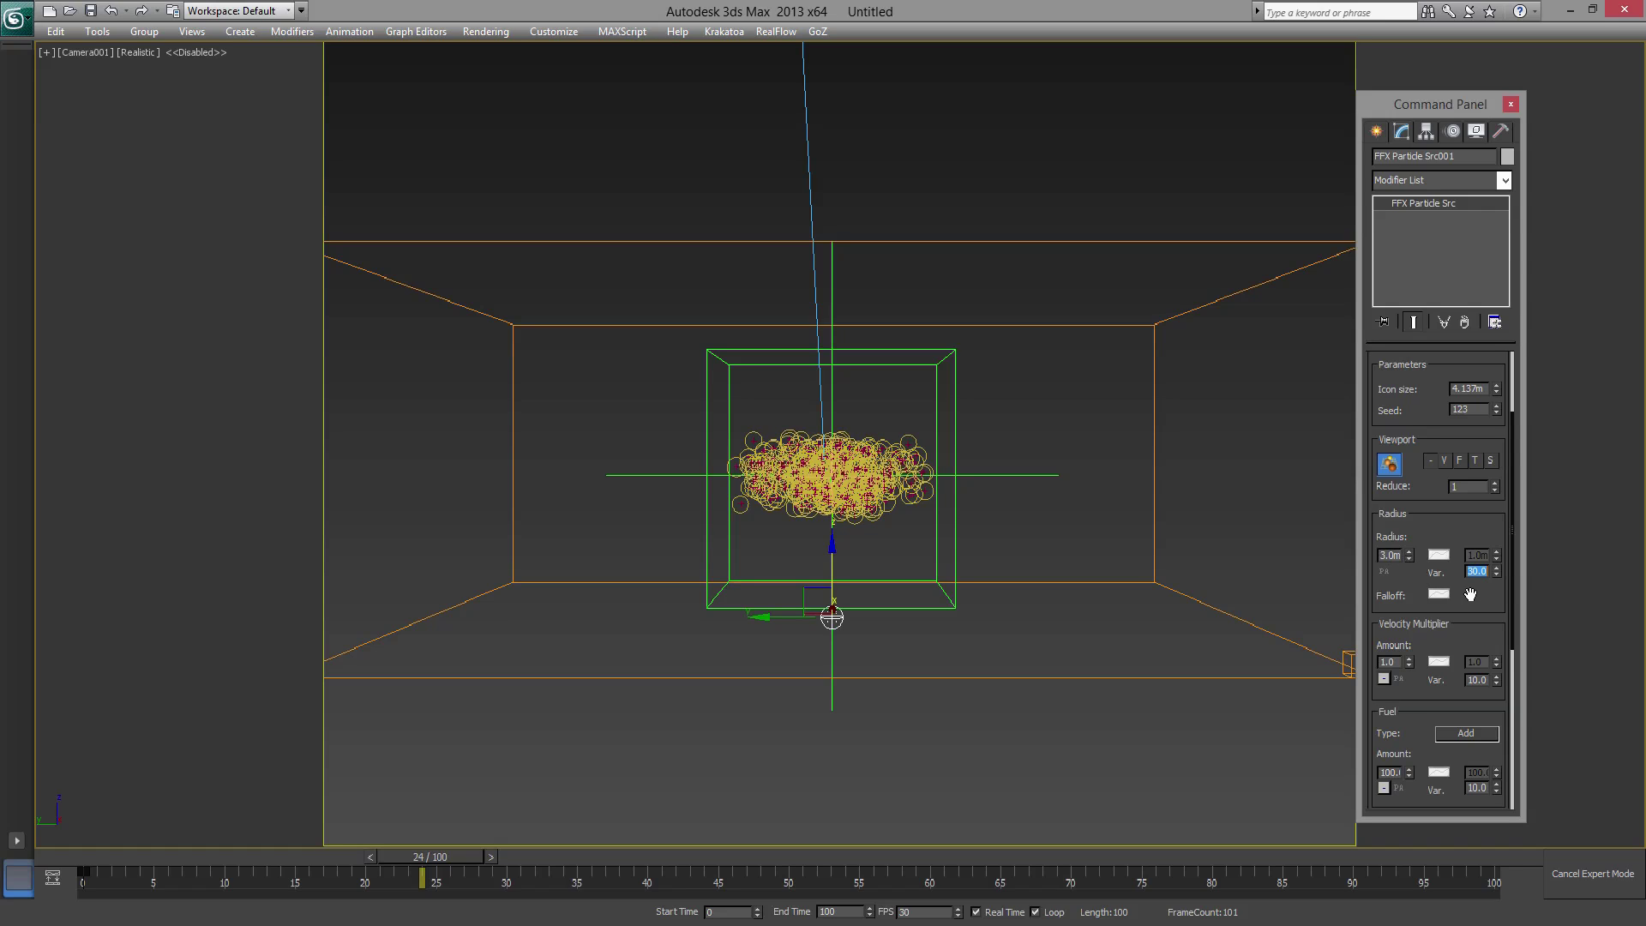
- Disable the particle source's fuel channel and set its smoke variation to 20
drag(1430, 602, 1431, 425)
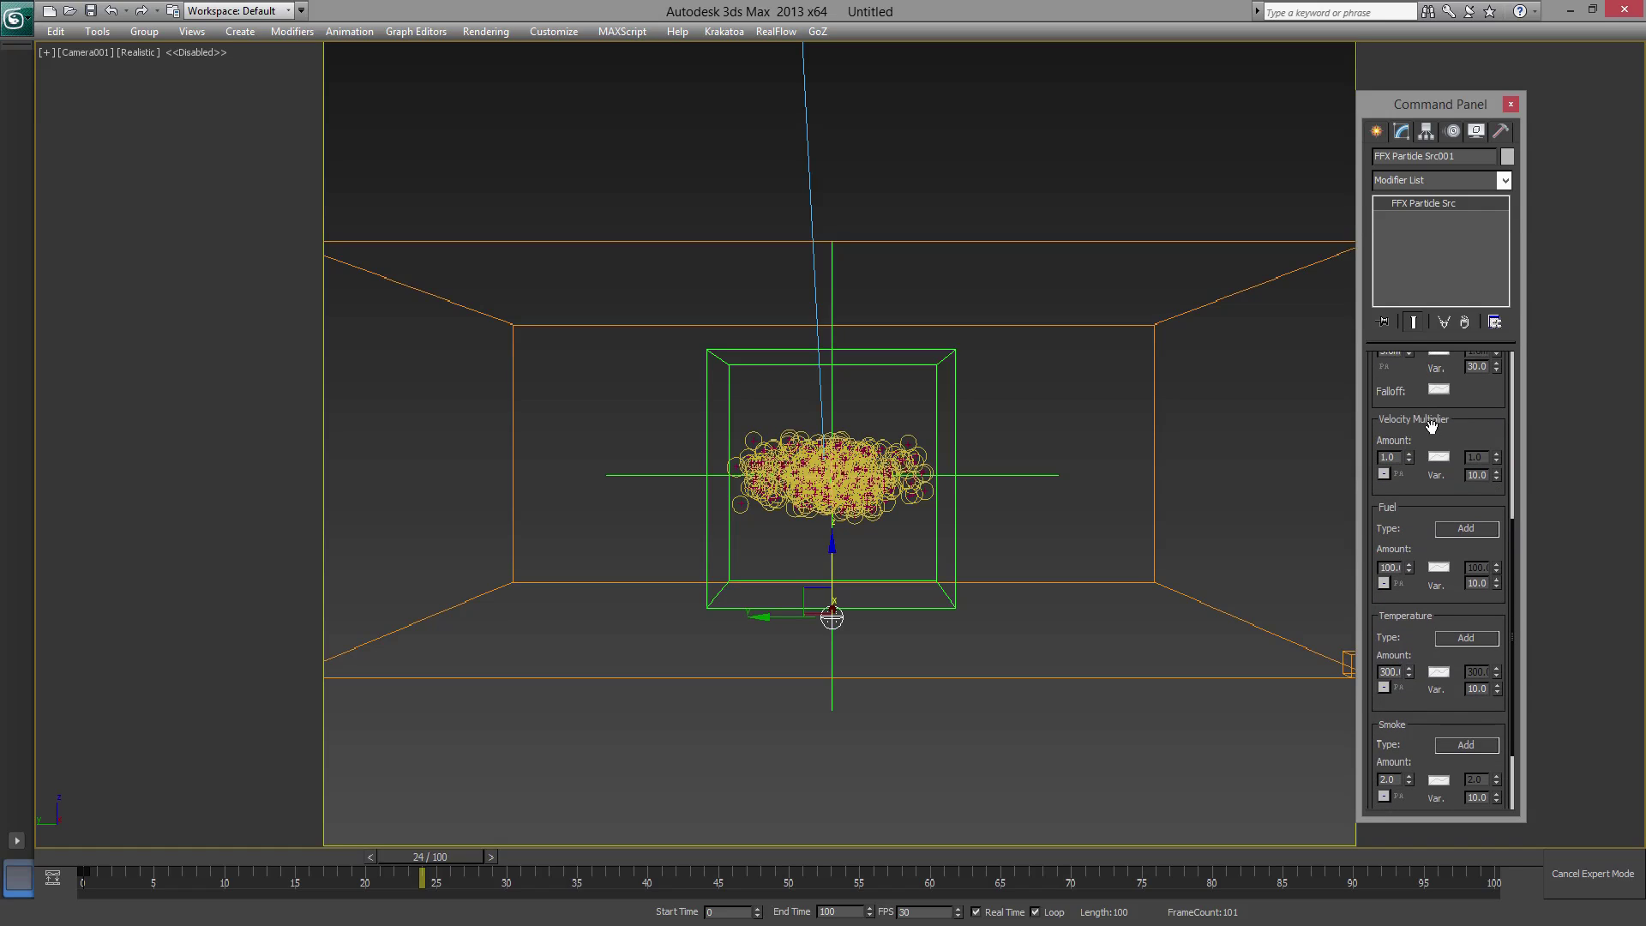
click(1464, 532)
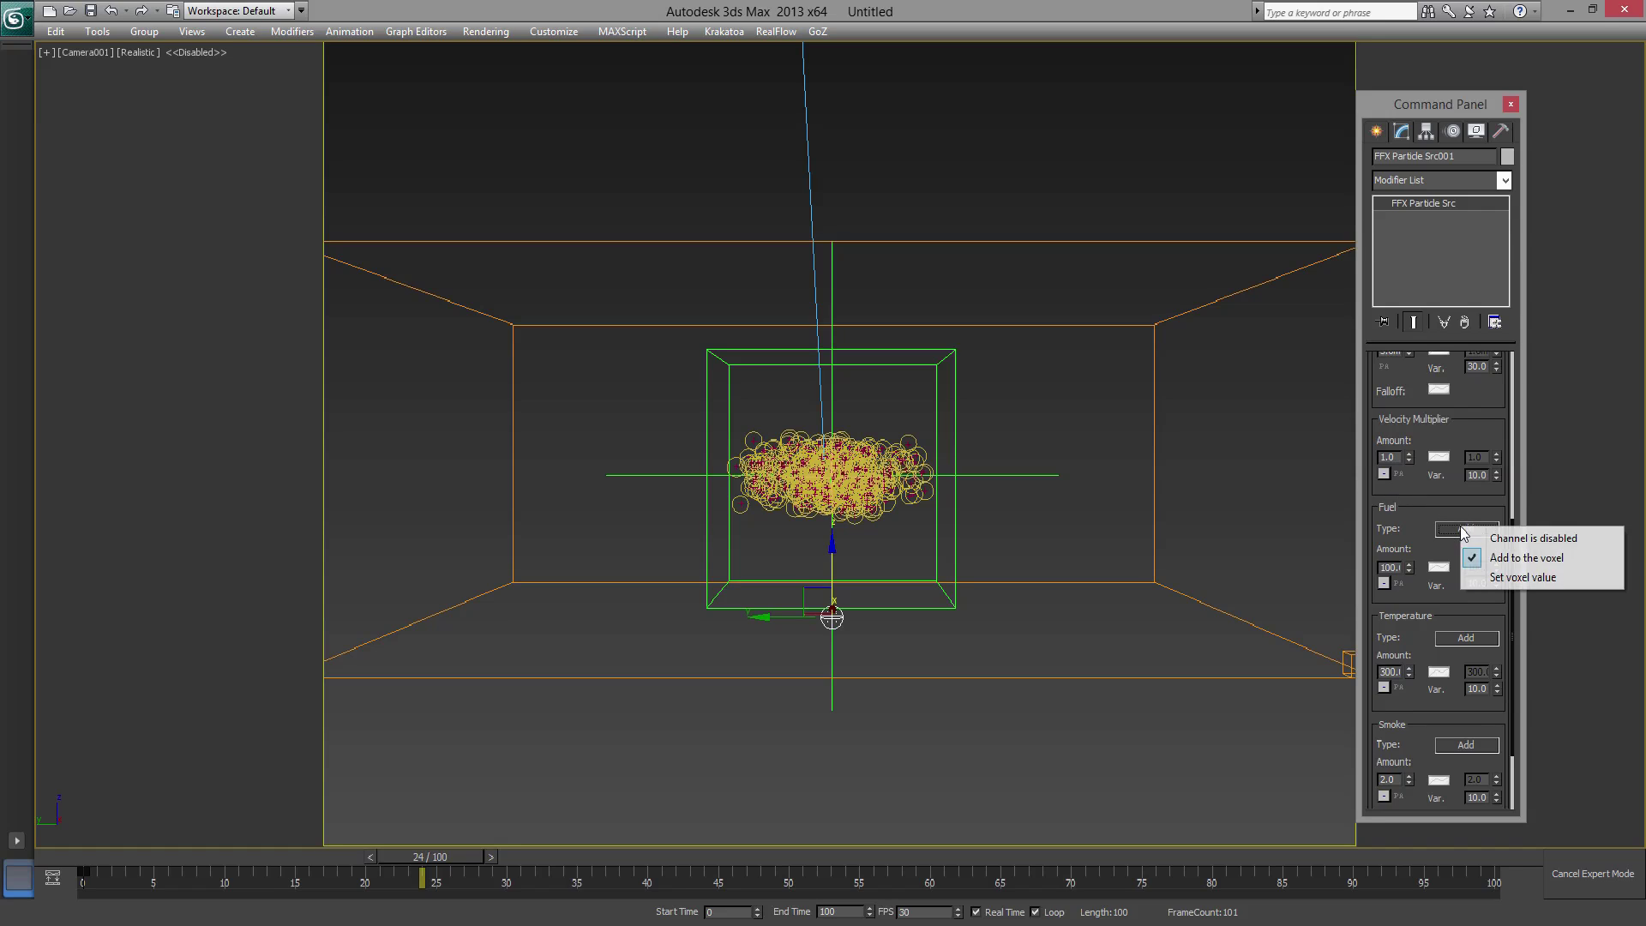
click(1472, 537)
drag(1442, 566, 1441, 464)
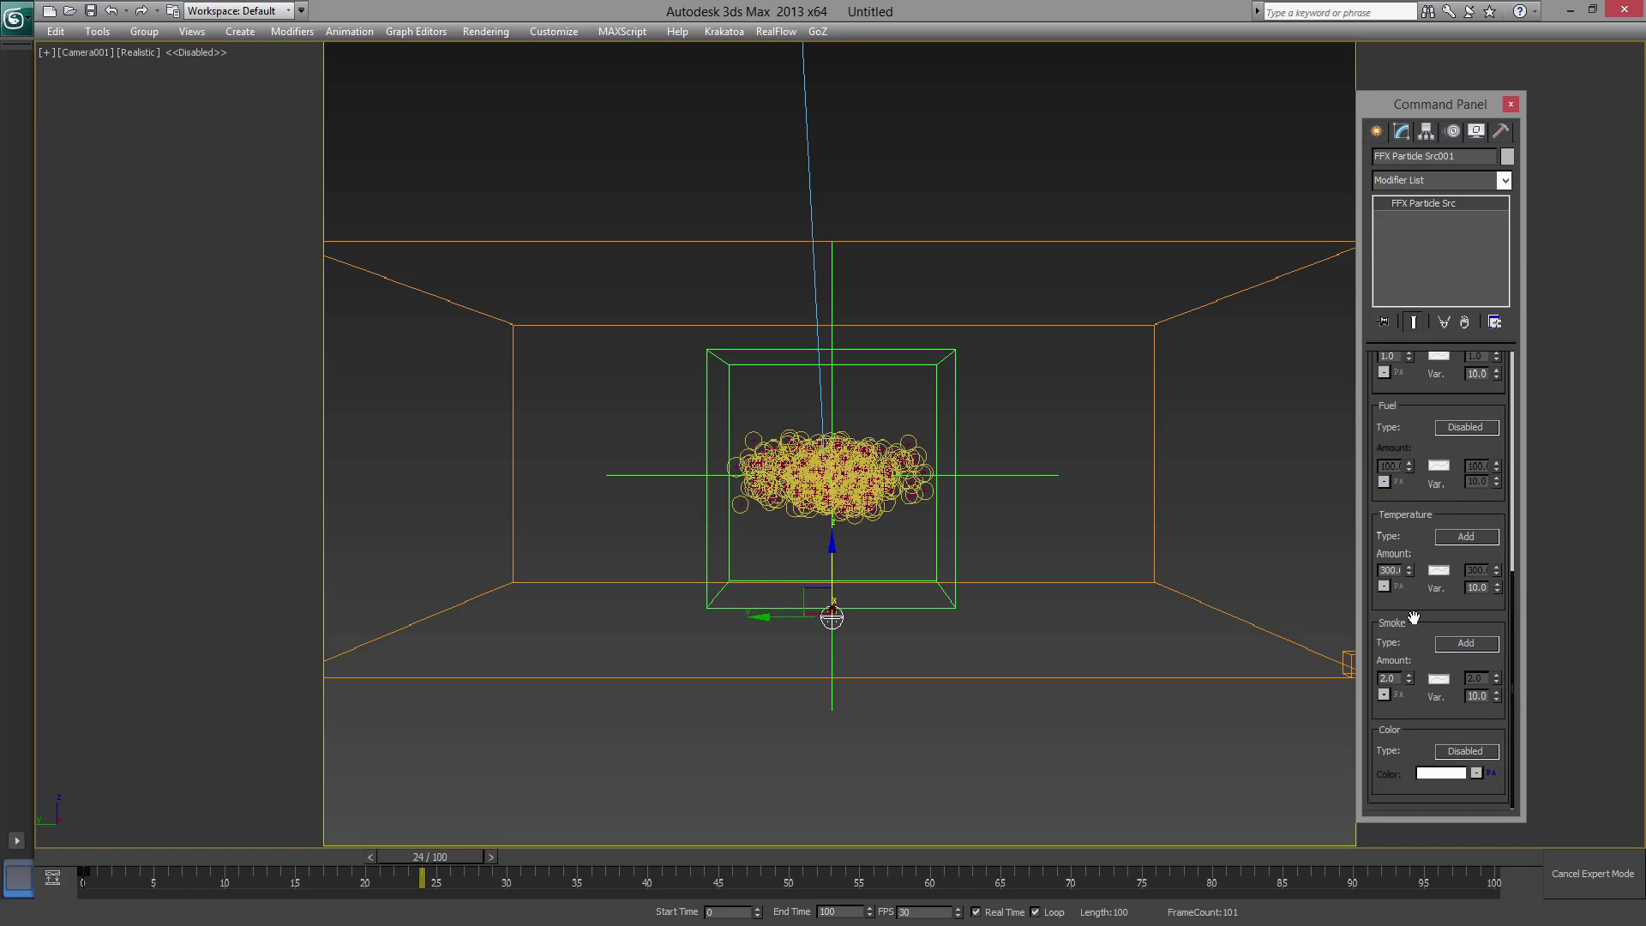
click(1391, 677)
click(1478, 695)
text(20)
key(Return)
drag(1464, 499, 1451, 779)
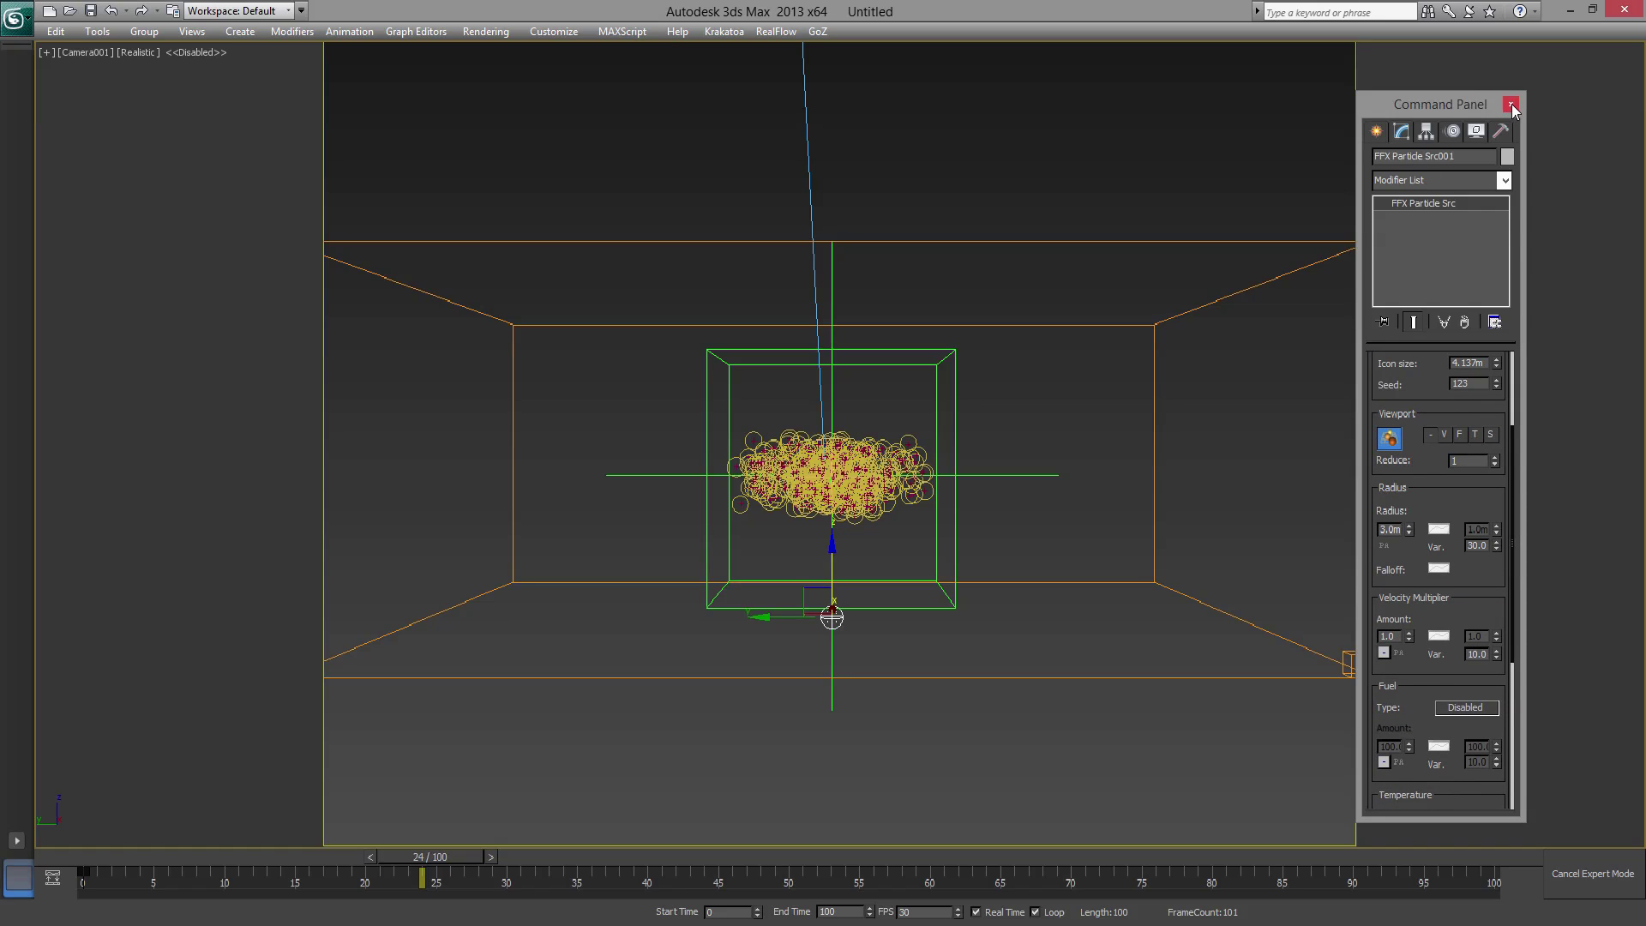
- Reopen the FumeFX settings window with its general parameters shown, and close the Command Panel
key(alt+f)
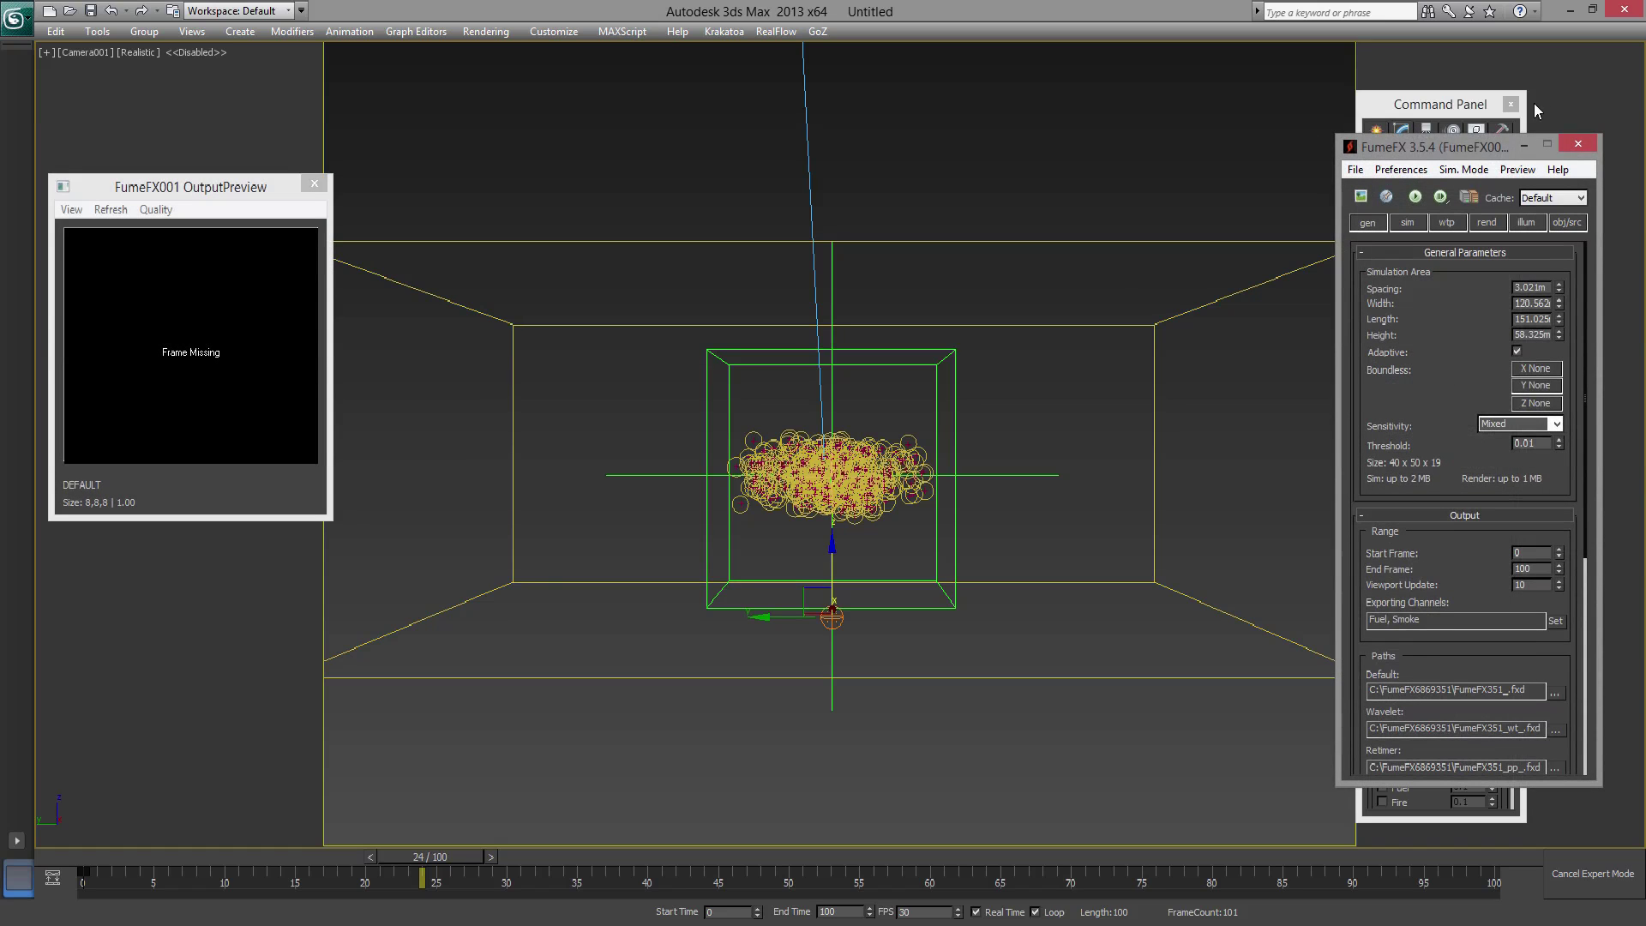
click(1512, 104)
mouse_move(1428, 148)
mouse_down()
mouse_move(1474, 132)
mouse_move(1450, 125)
mouse_up()
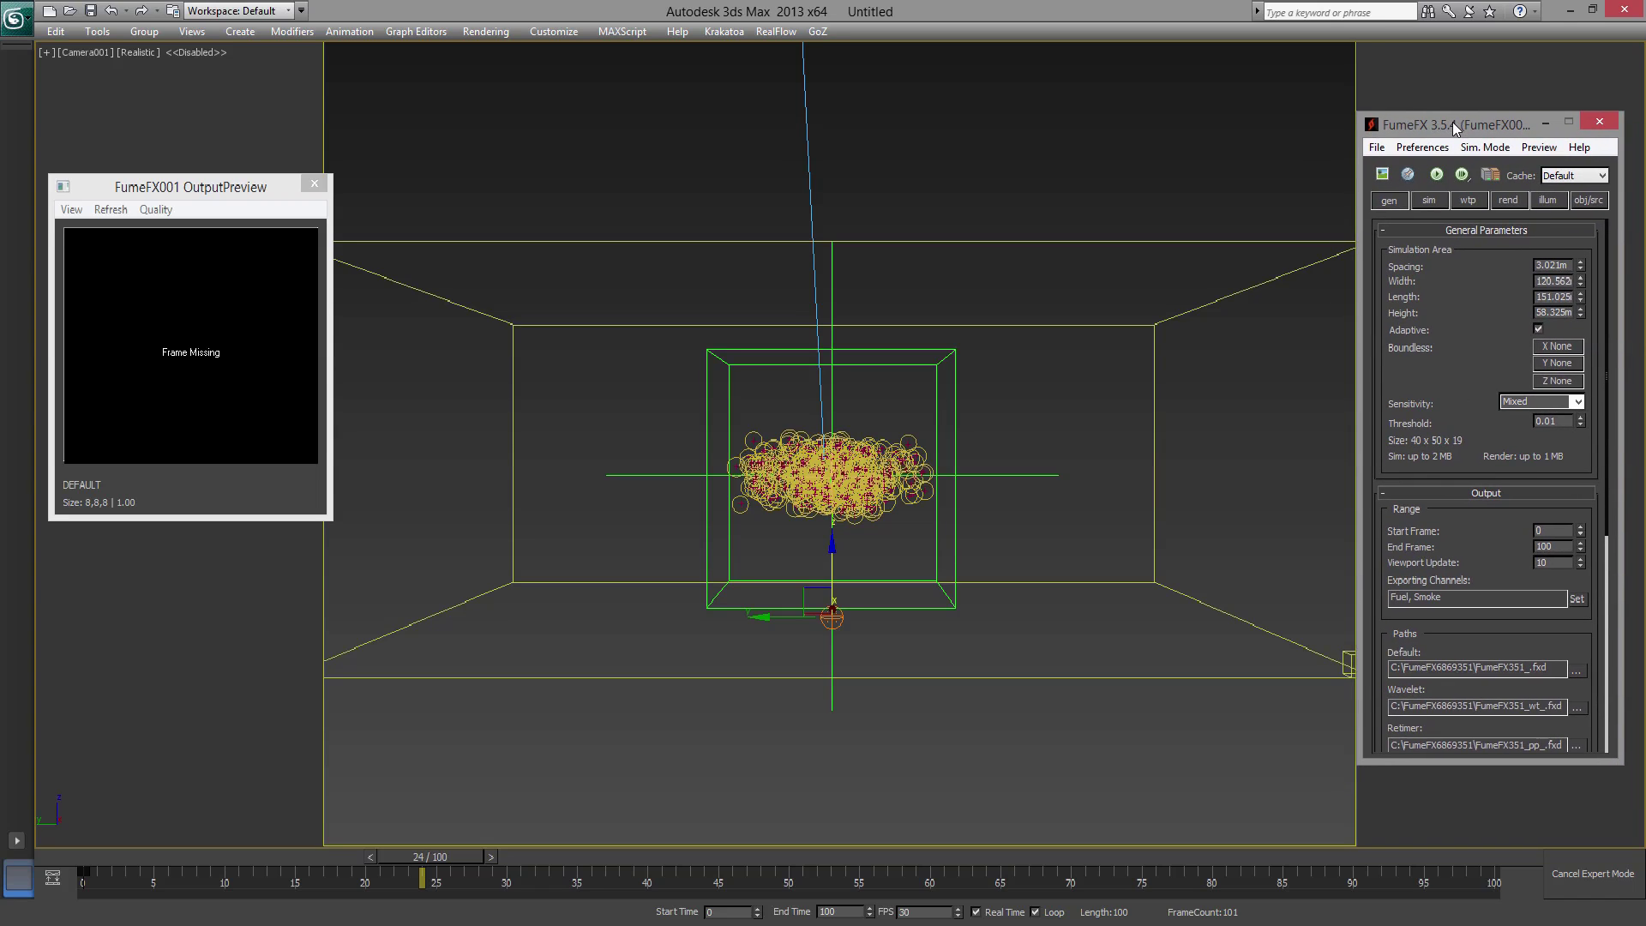
click(1394, 204)
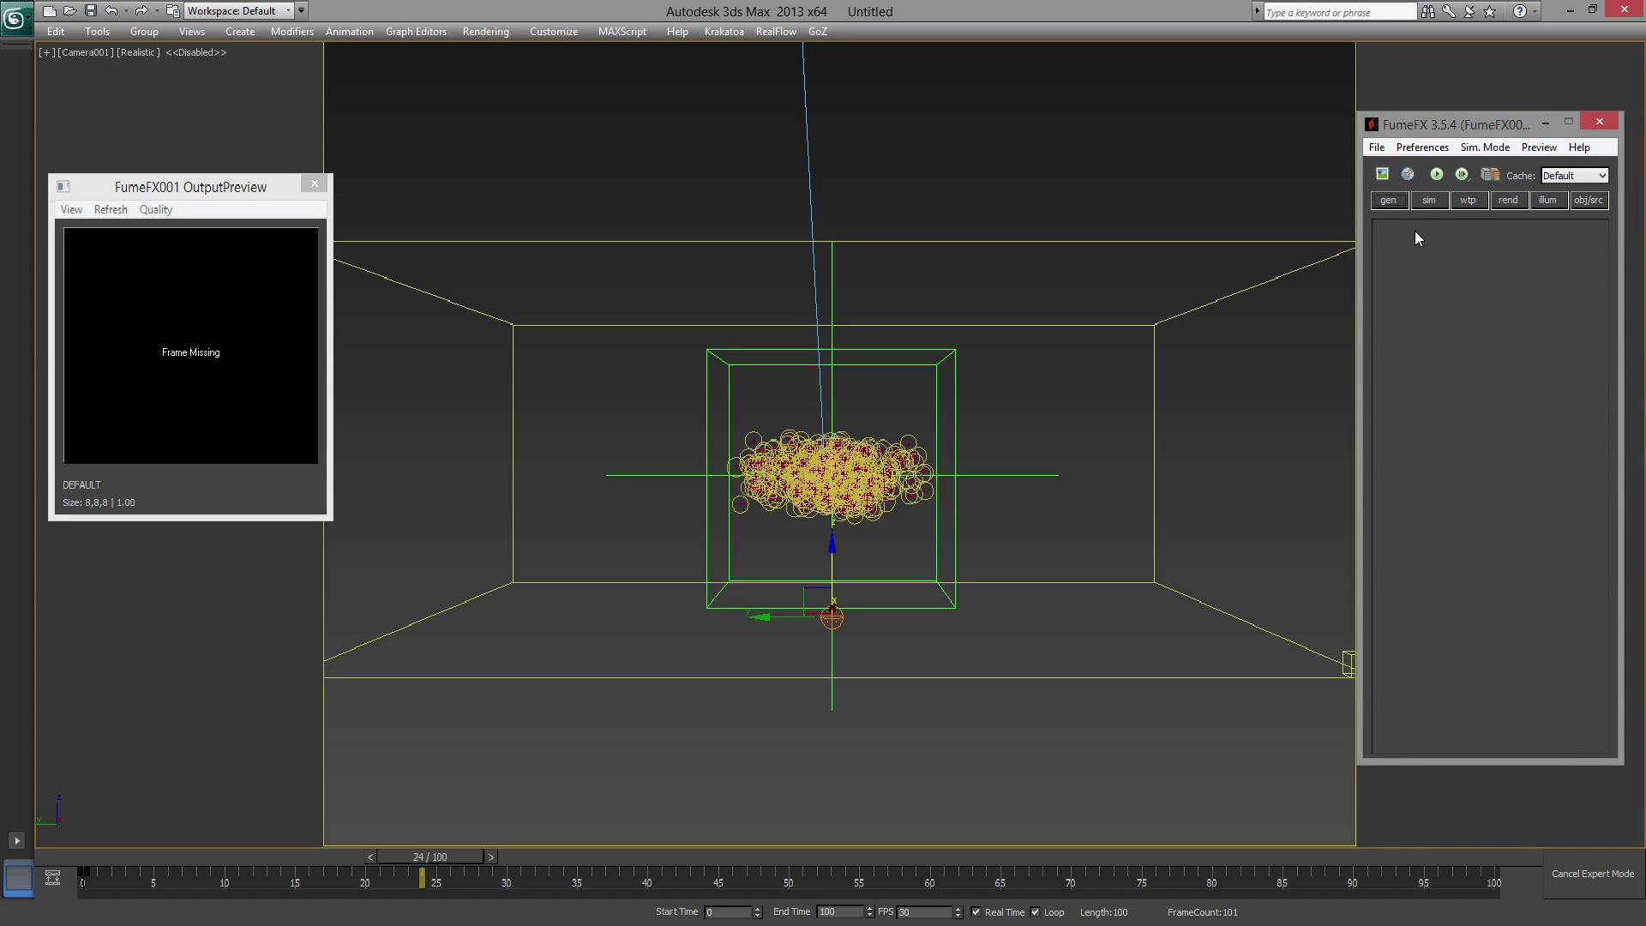
click(1395, 200)
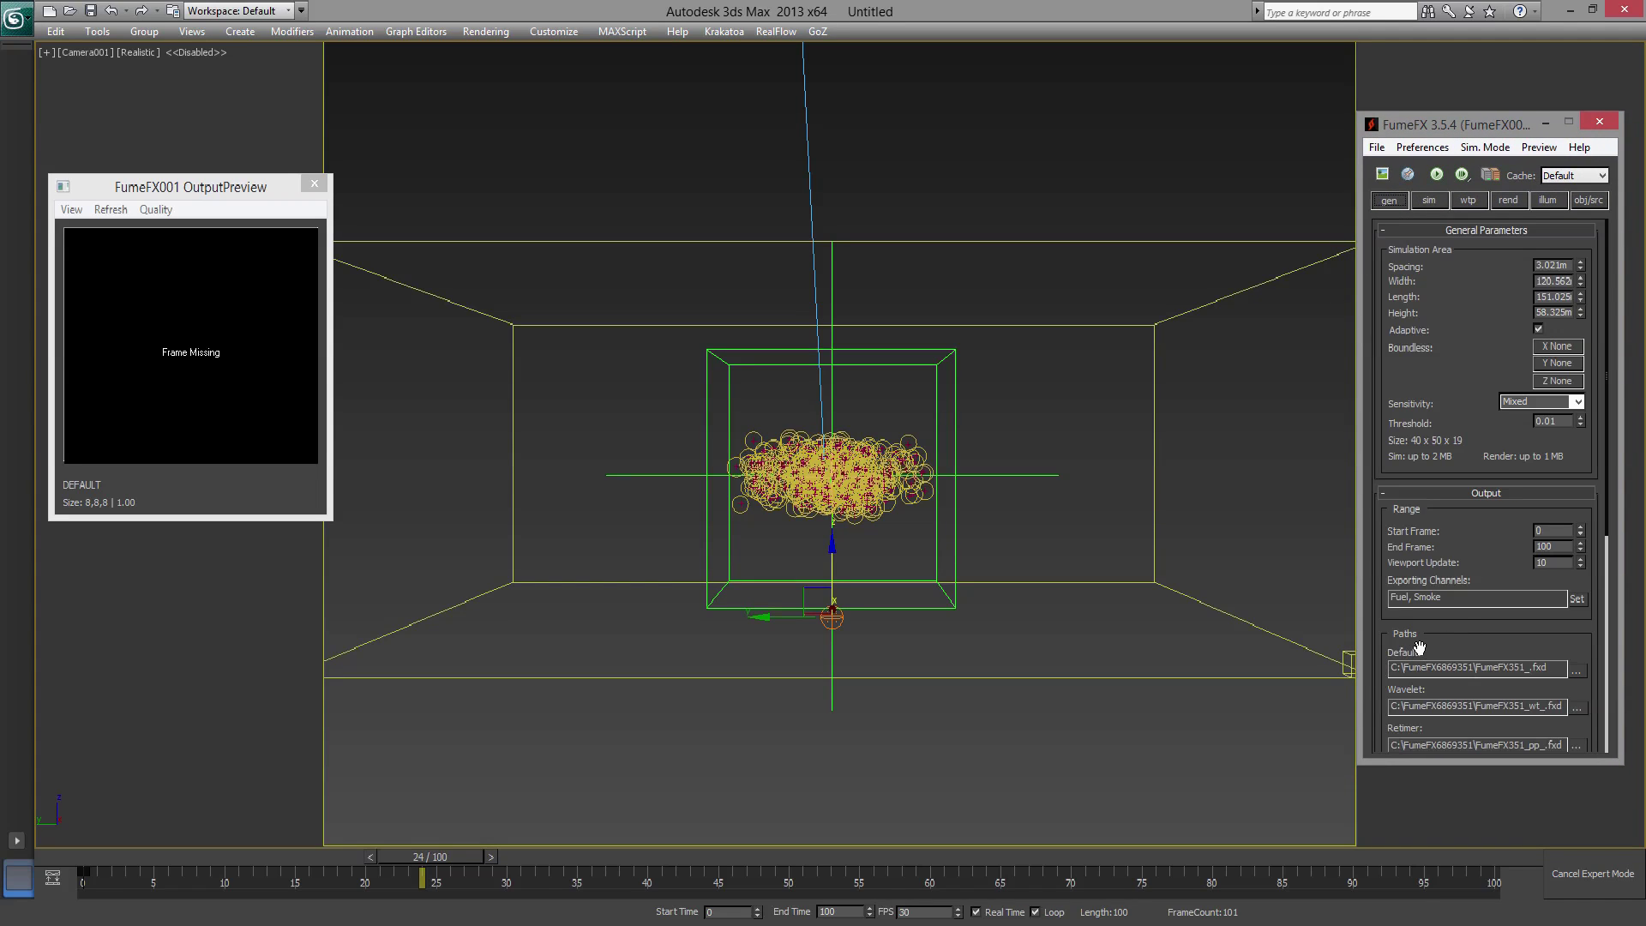
- Set the default output path to Cloud_ in D:\FUMEFX\cloud_Tut and match the FumeFX grid to the existing files
click(1577, 671)
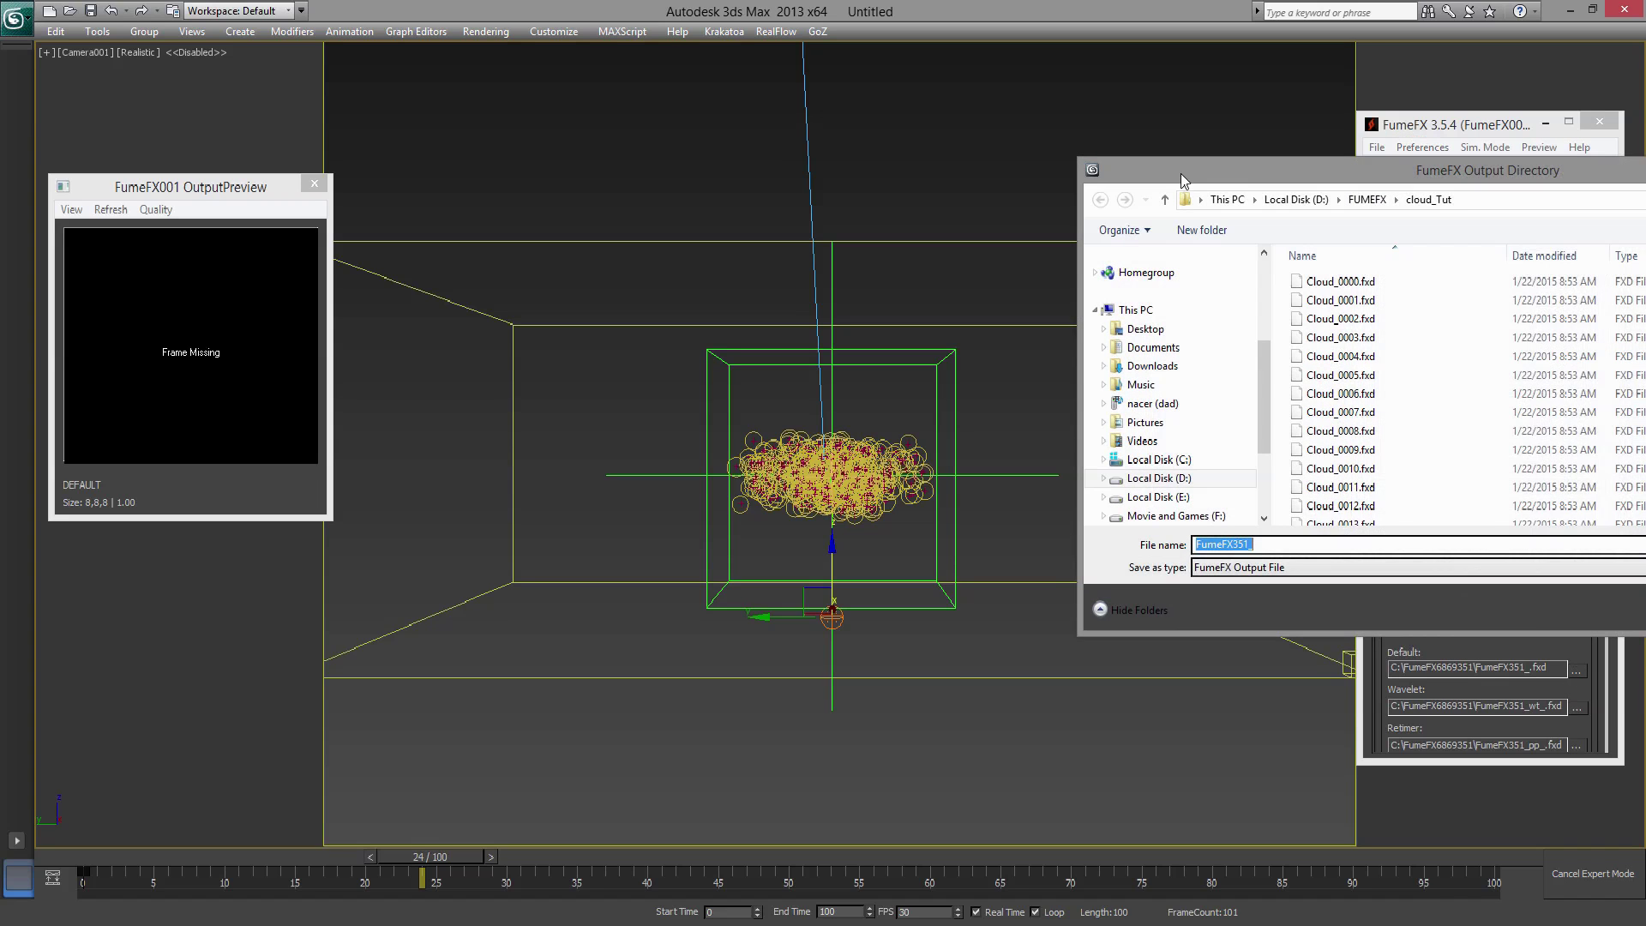
click(1087, 281)
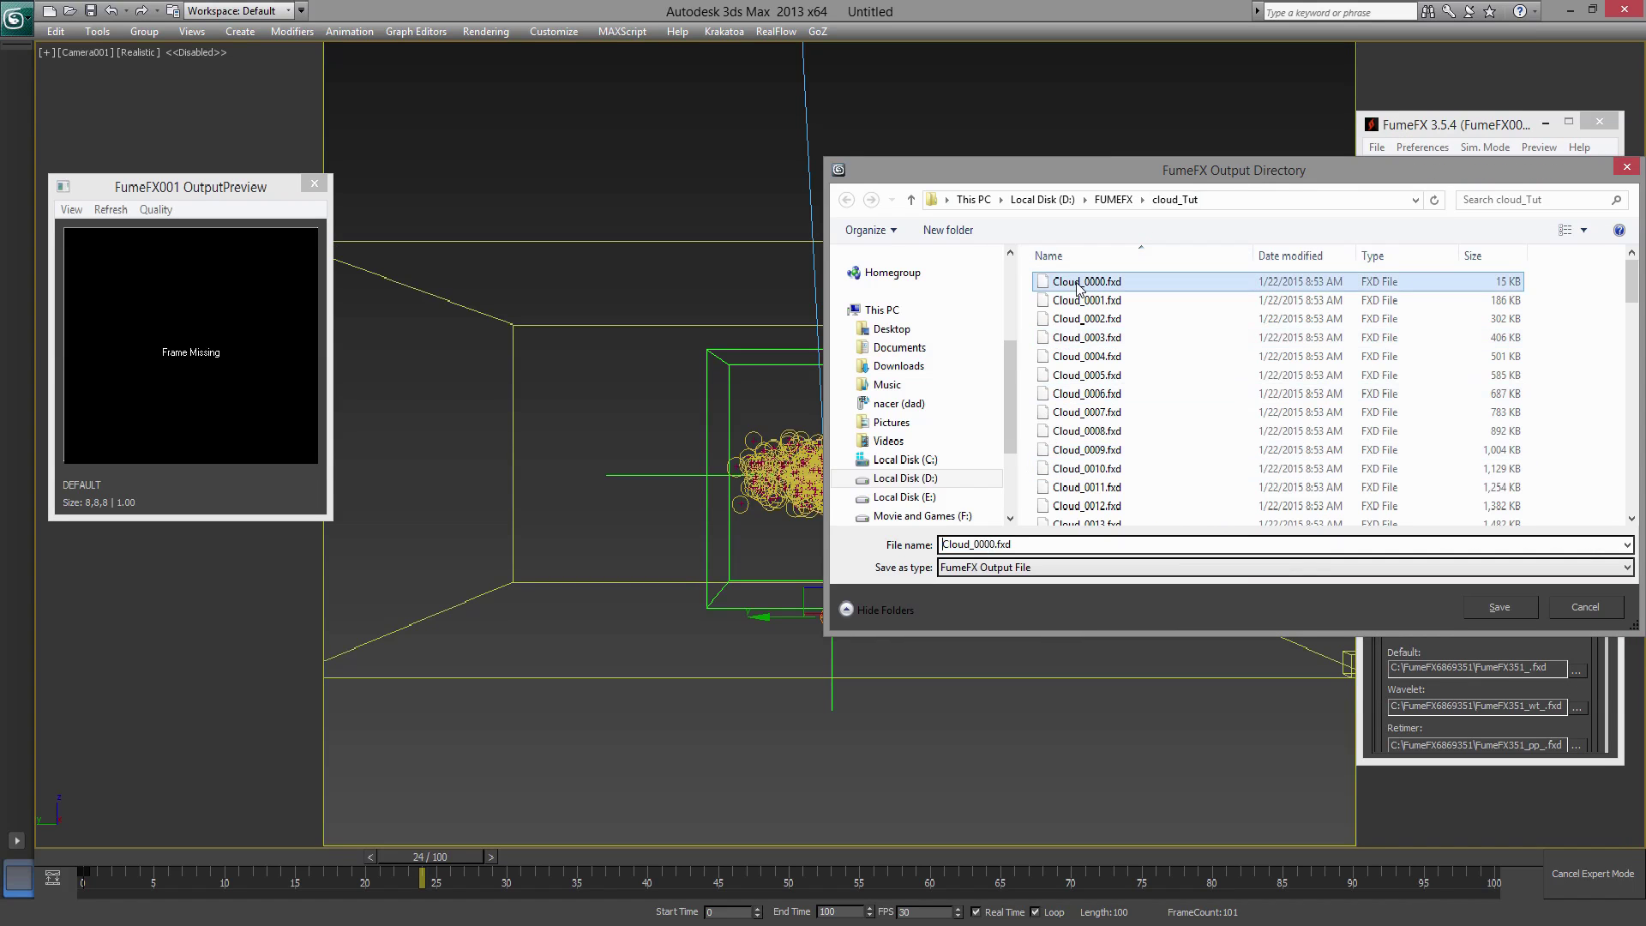
double_click(975, 545)
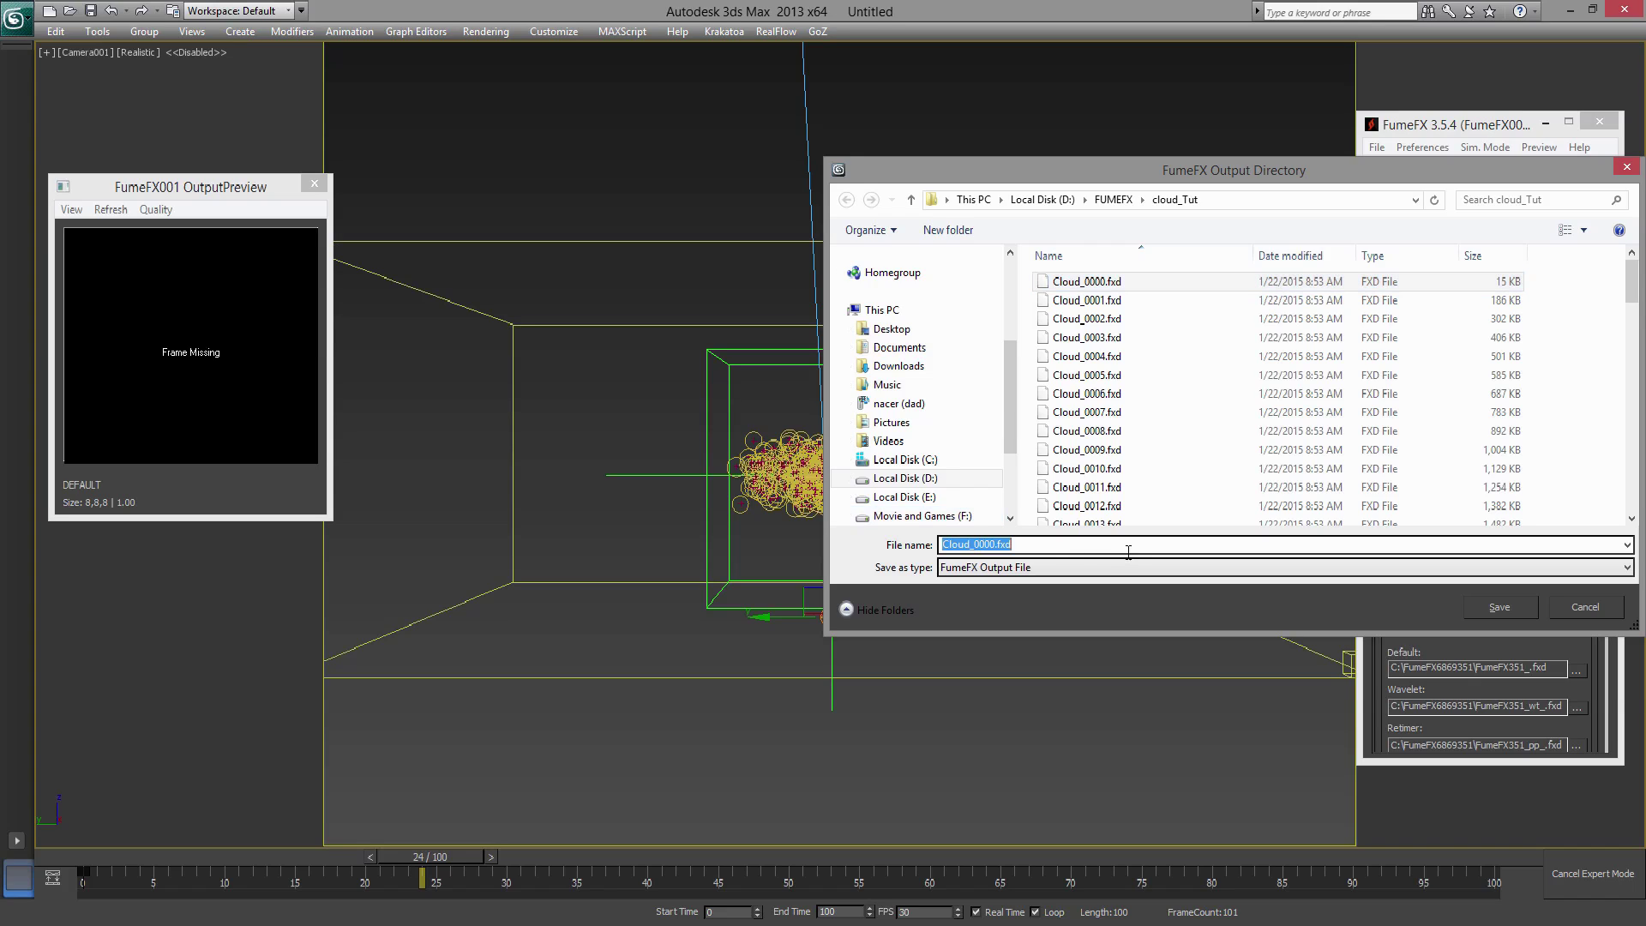
click(972, 544)
drag(974, 545, 1028, 549)
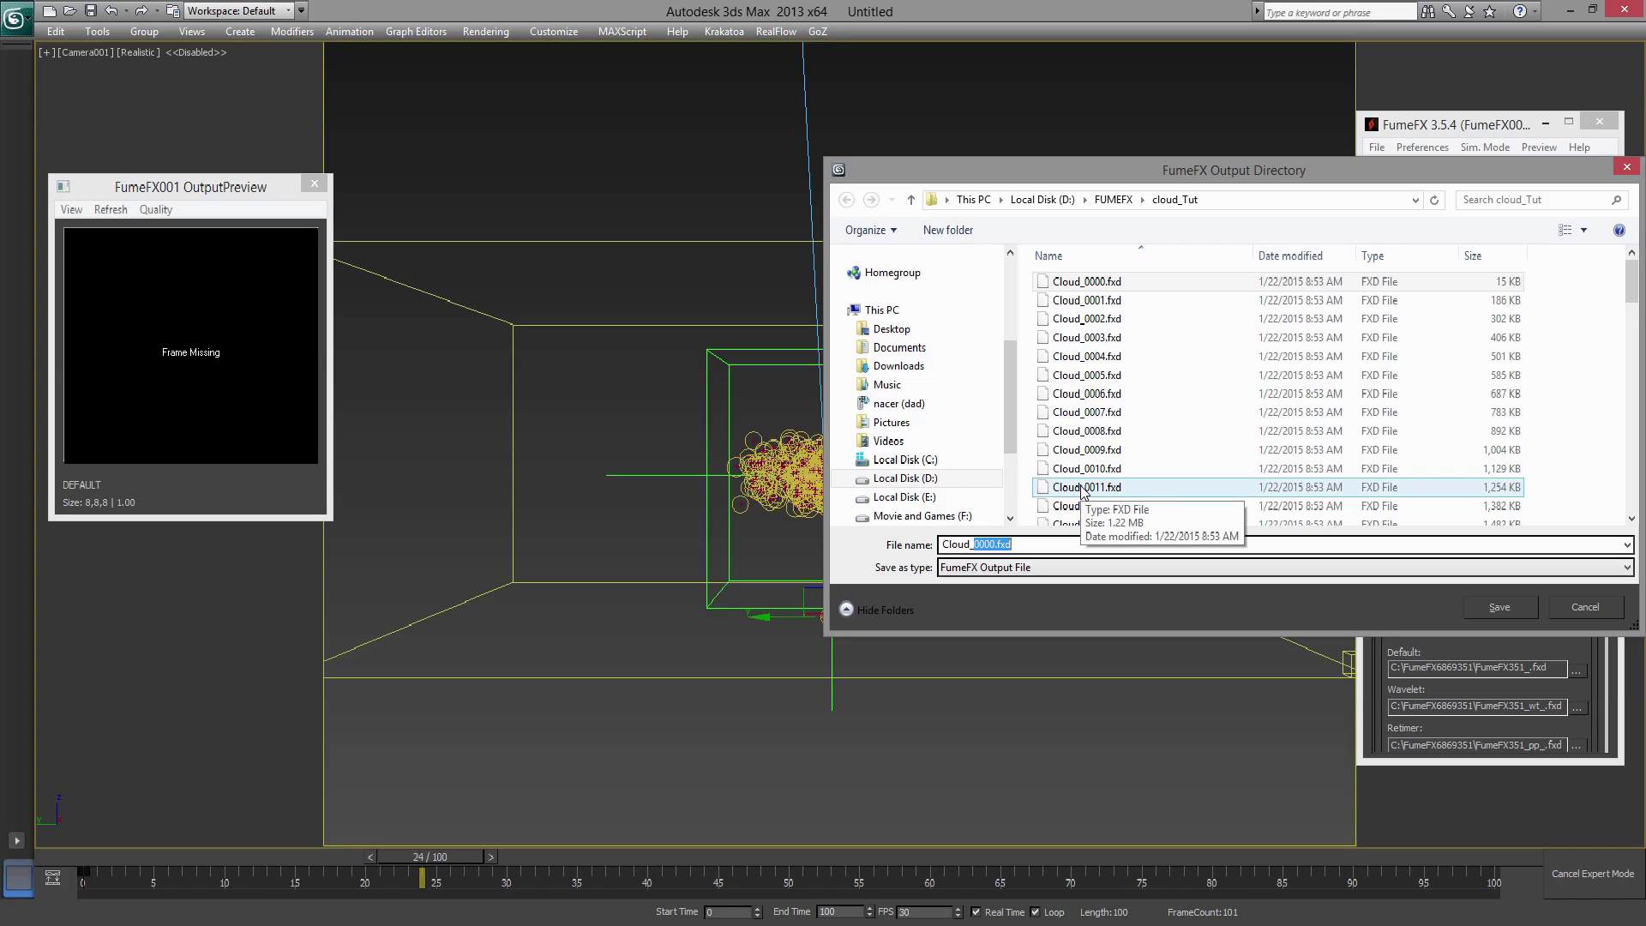
click(1502, 607)
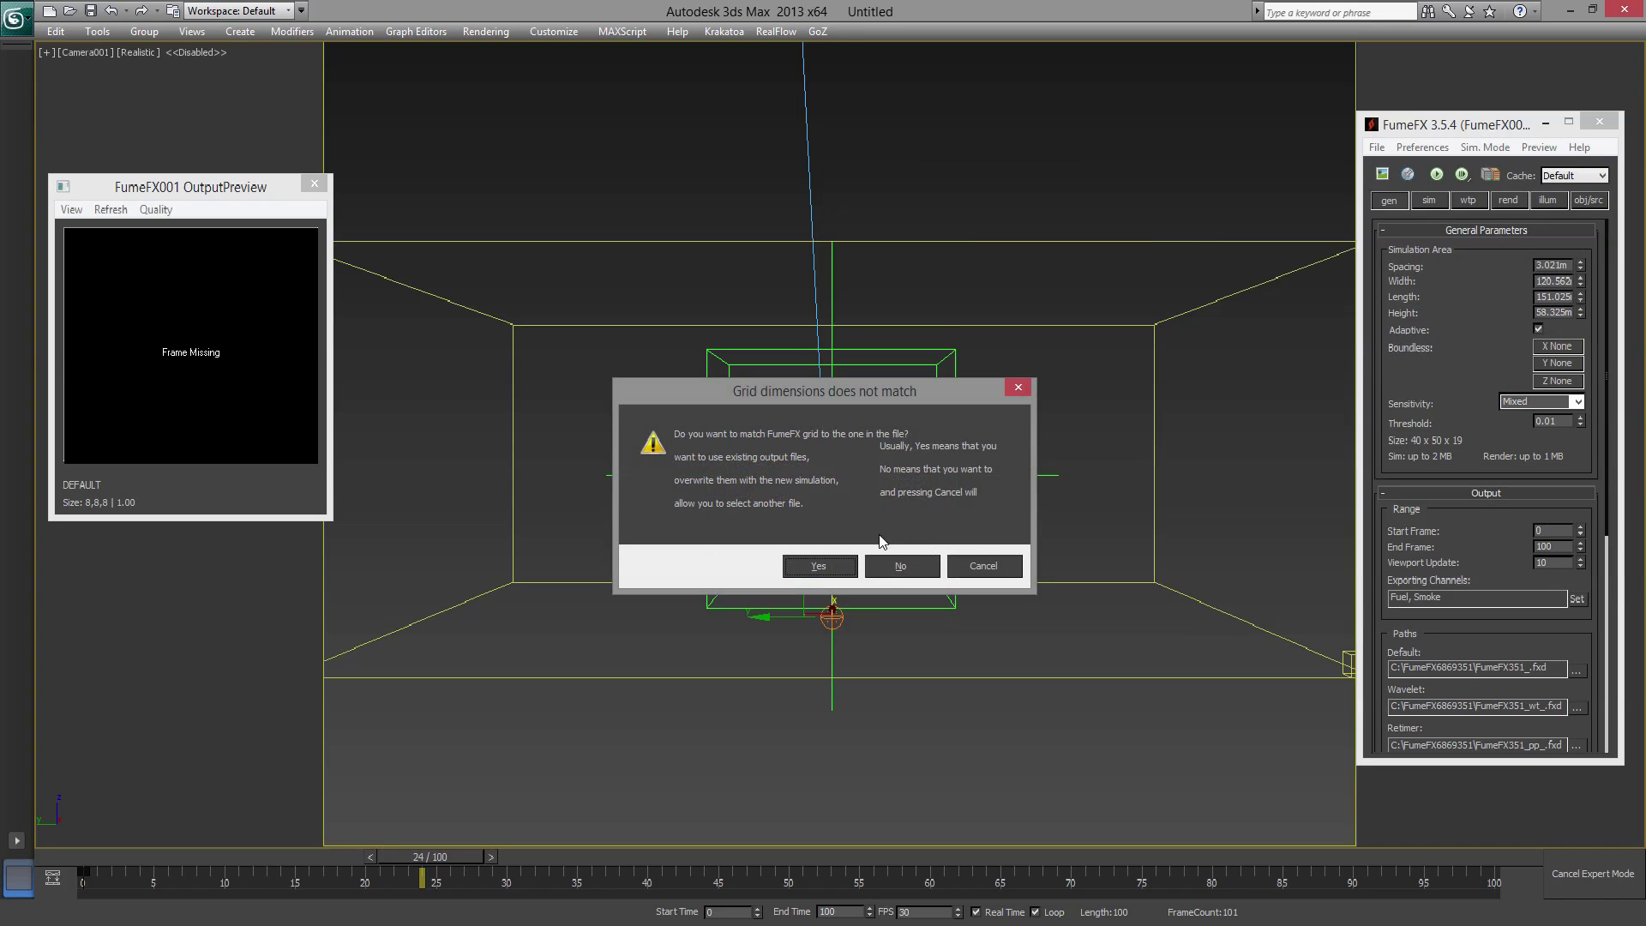
click(818, 566)
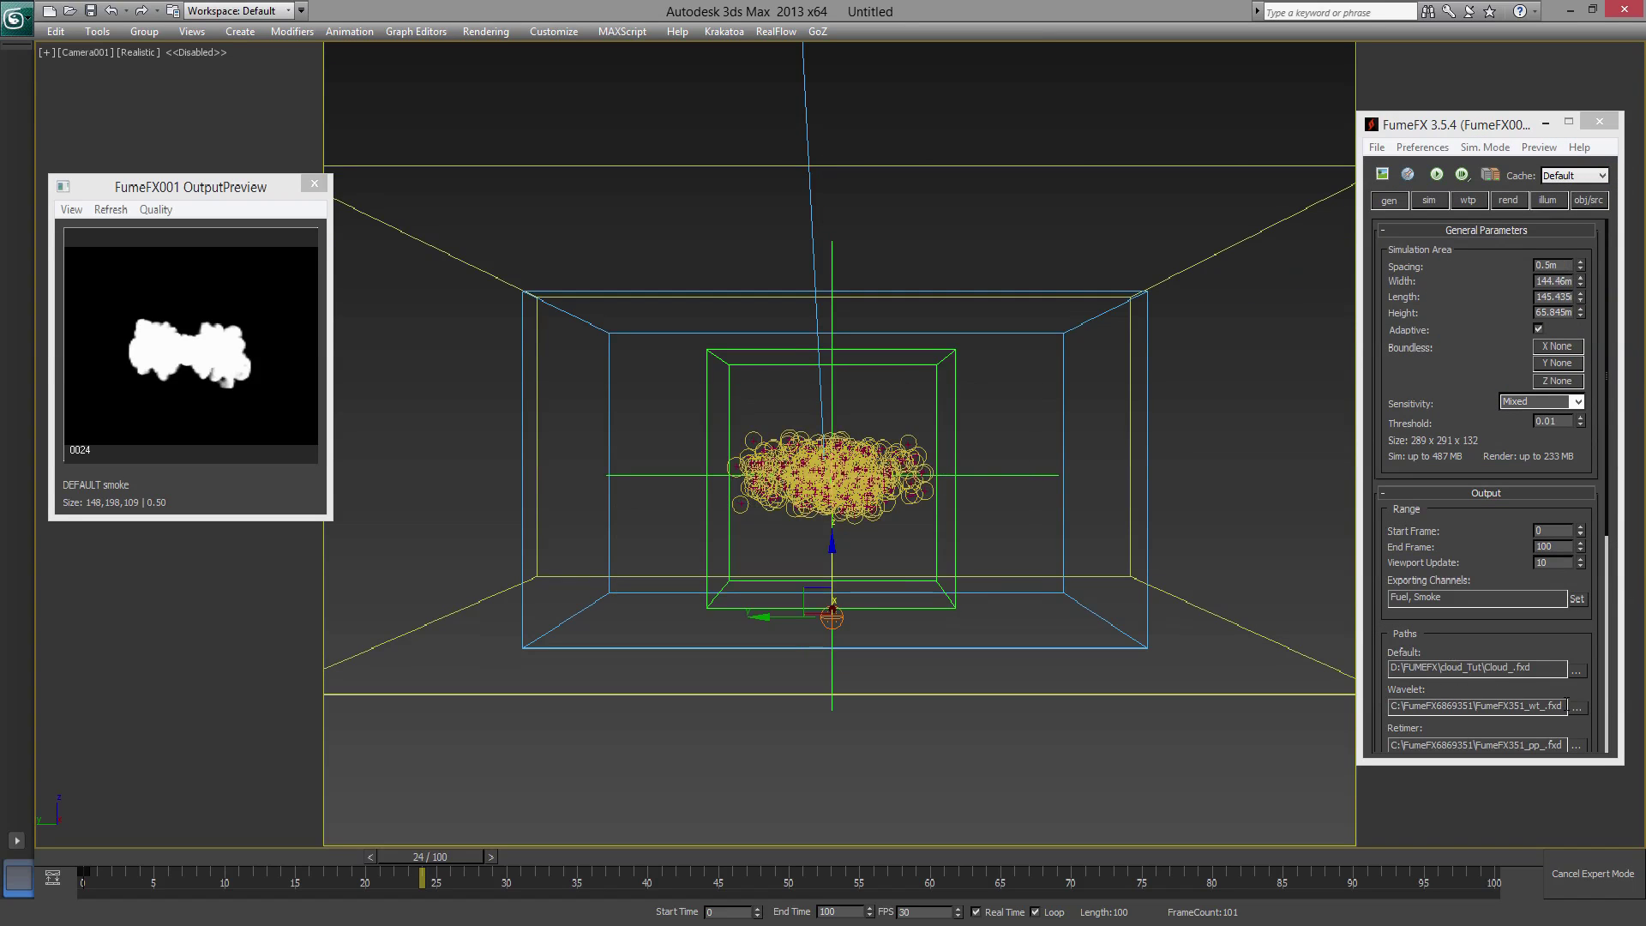
- Set the wavelet output path to Cloud_wt_ in the D:\FUMEFX\cloud_Tut folder
click(1575, 707)
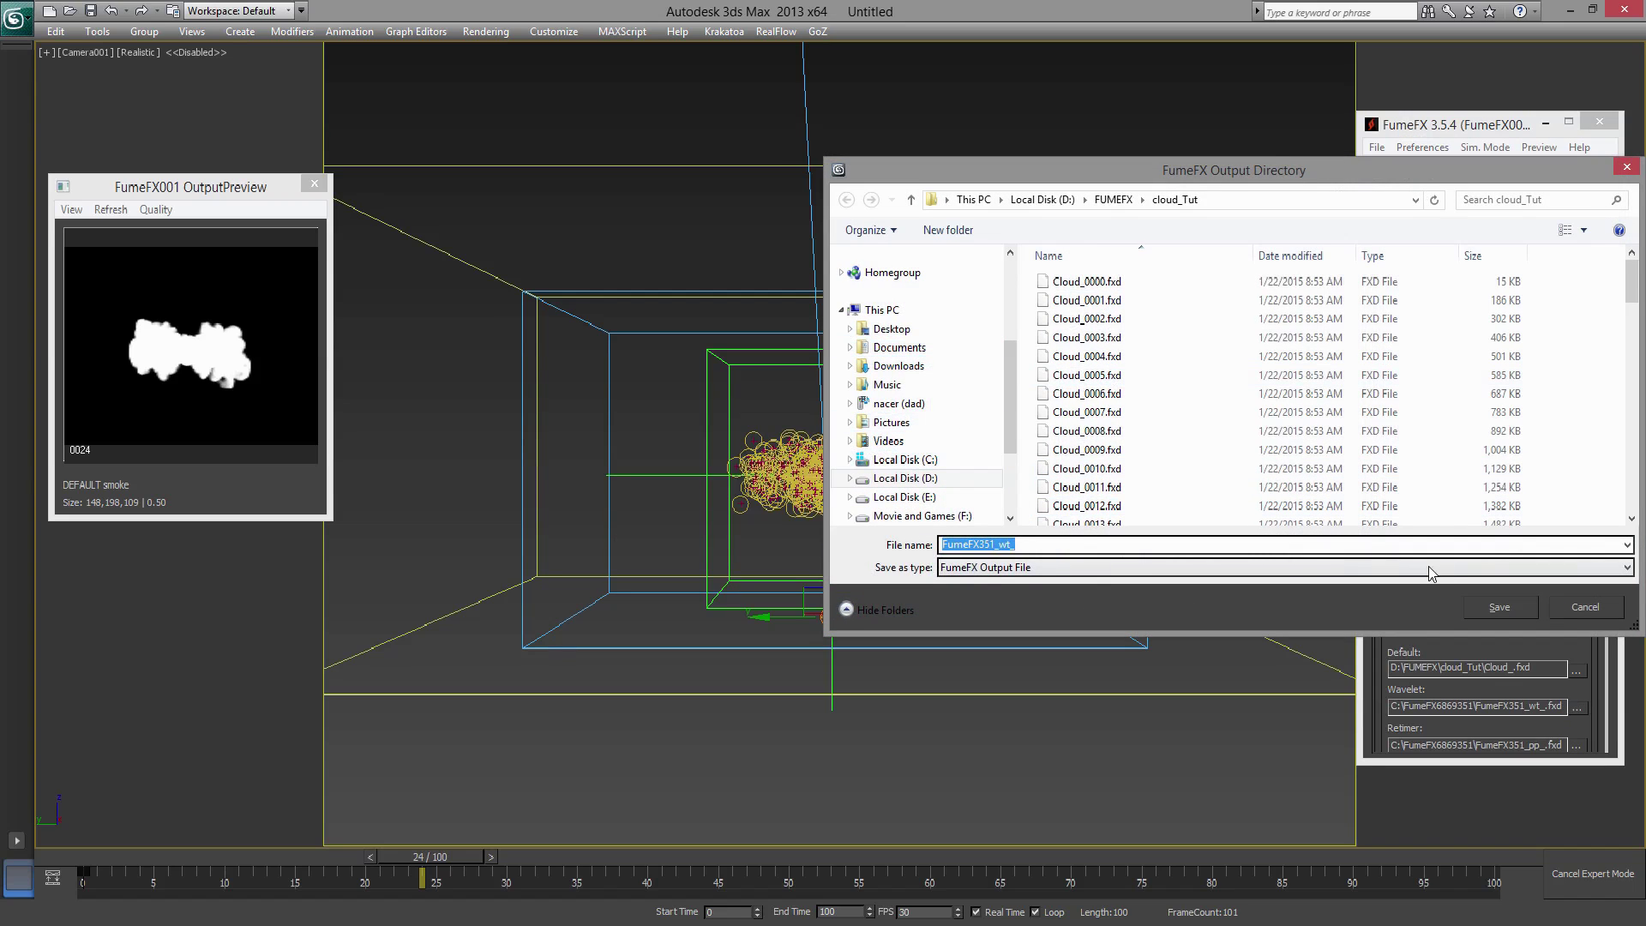
click(1492, 607)
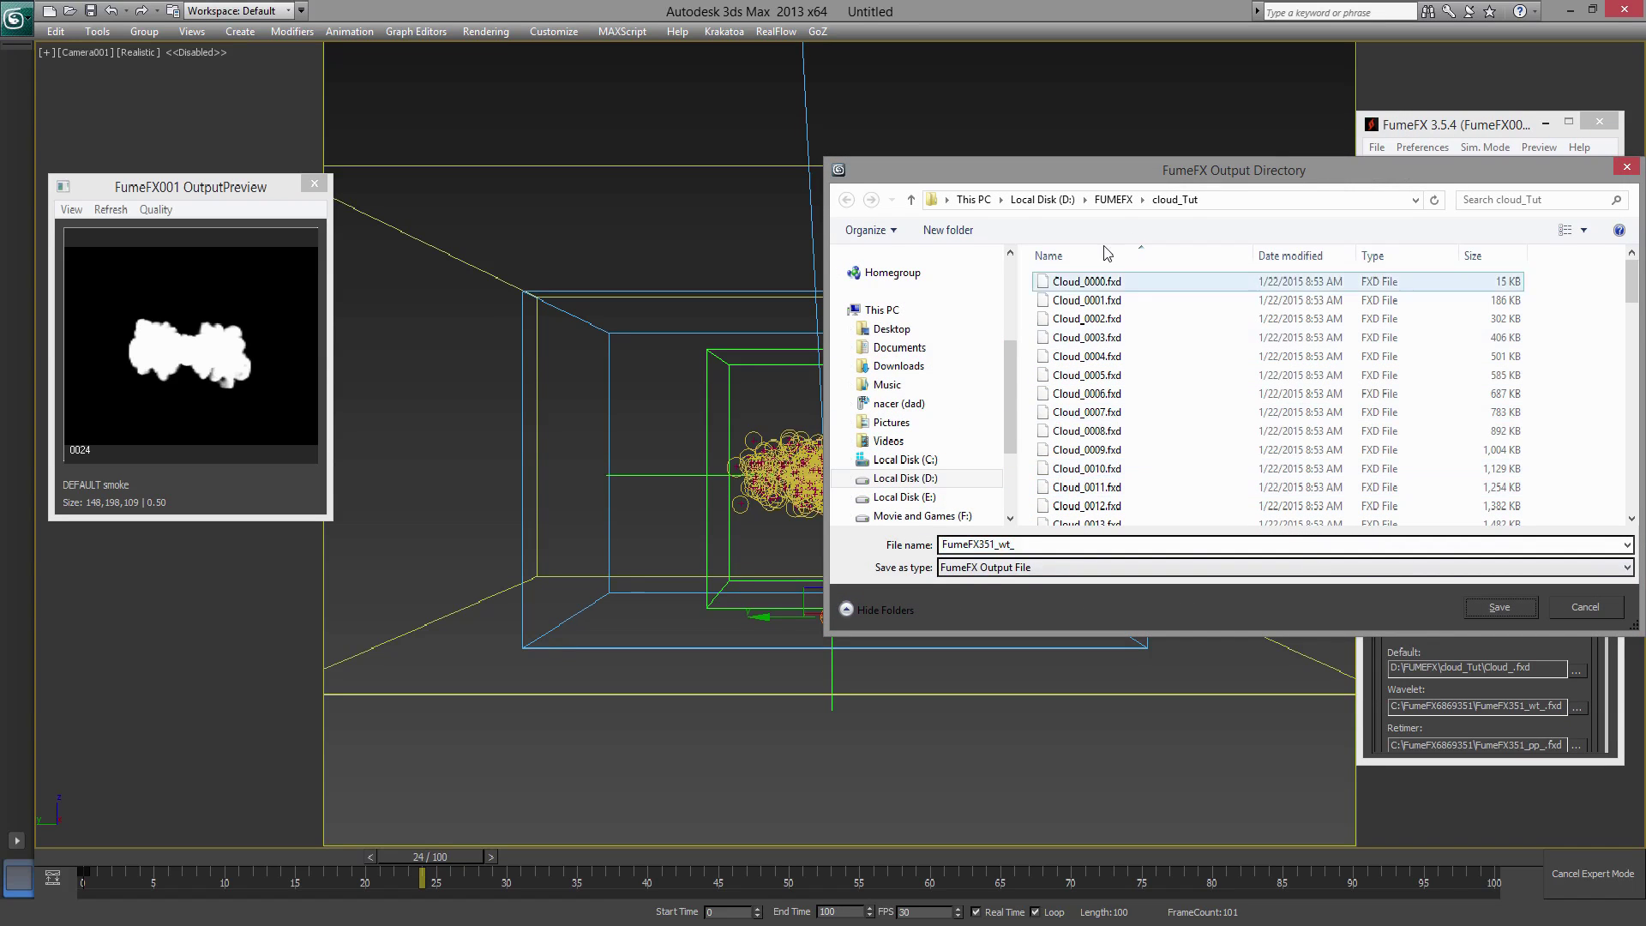
click(1113, 199)
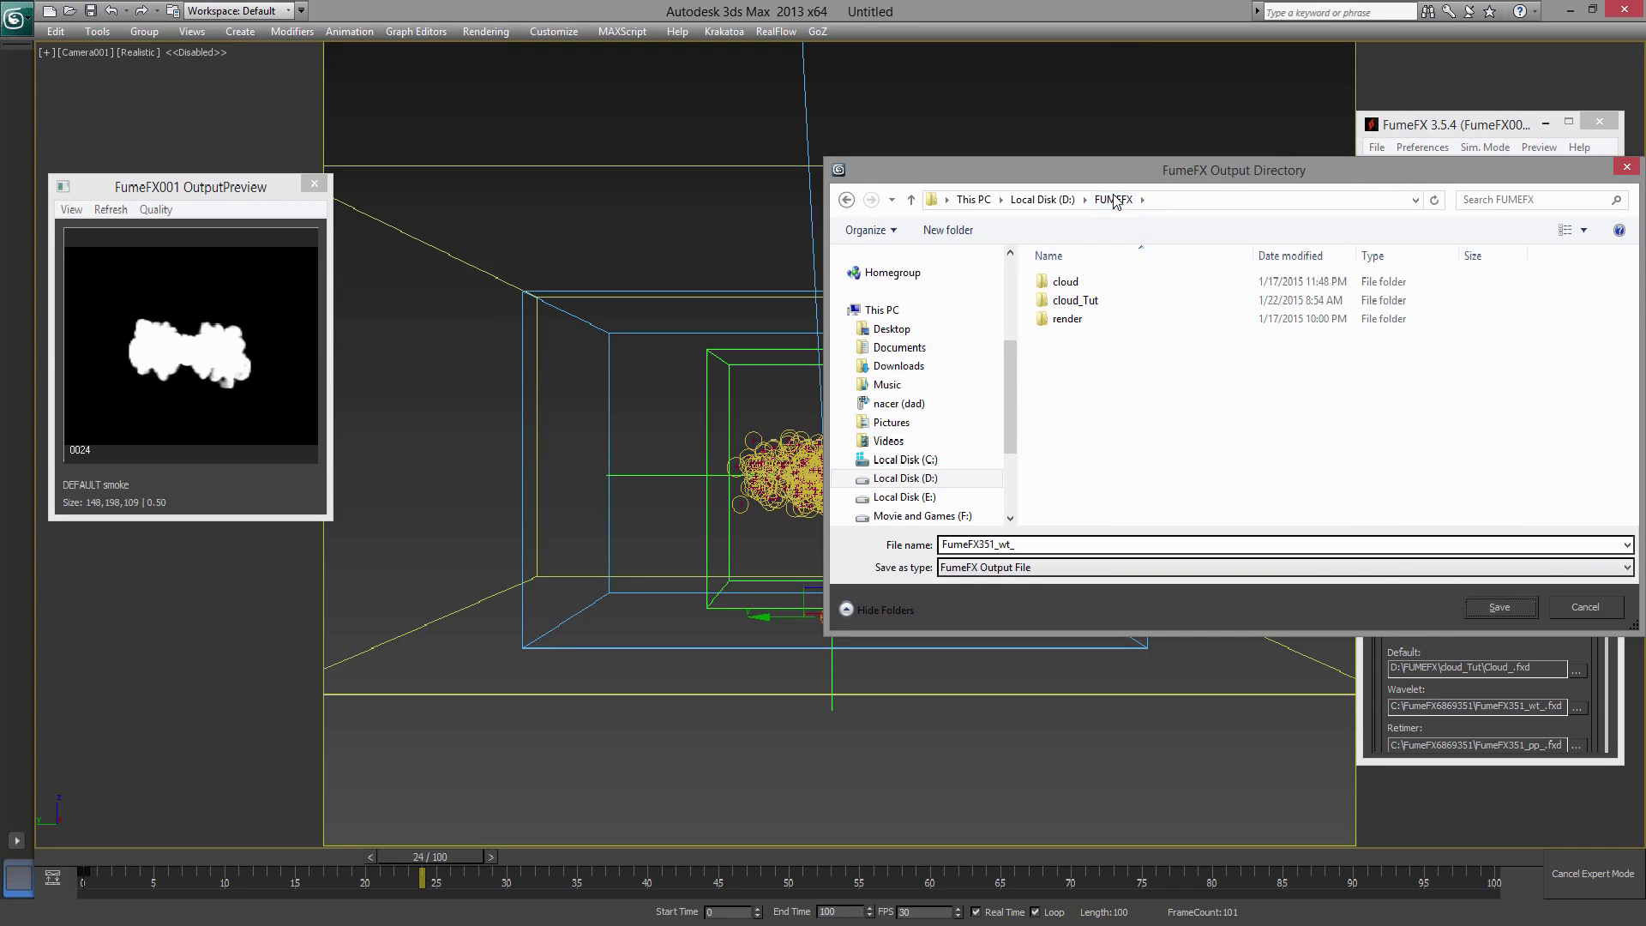
double_click(1071, 301)
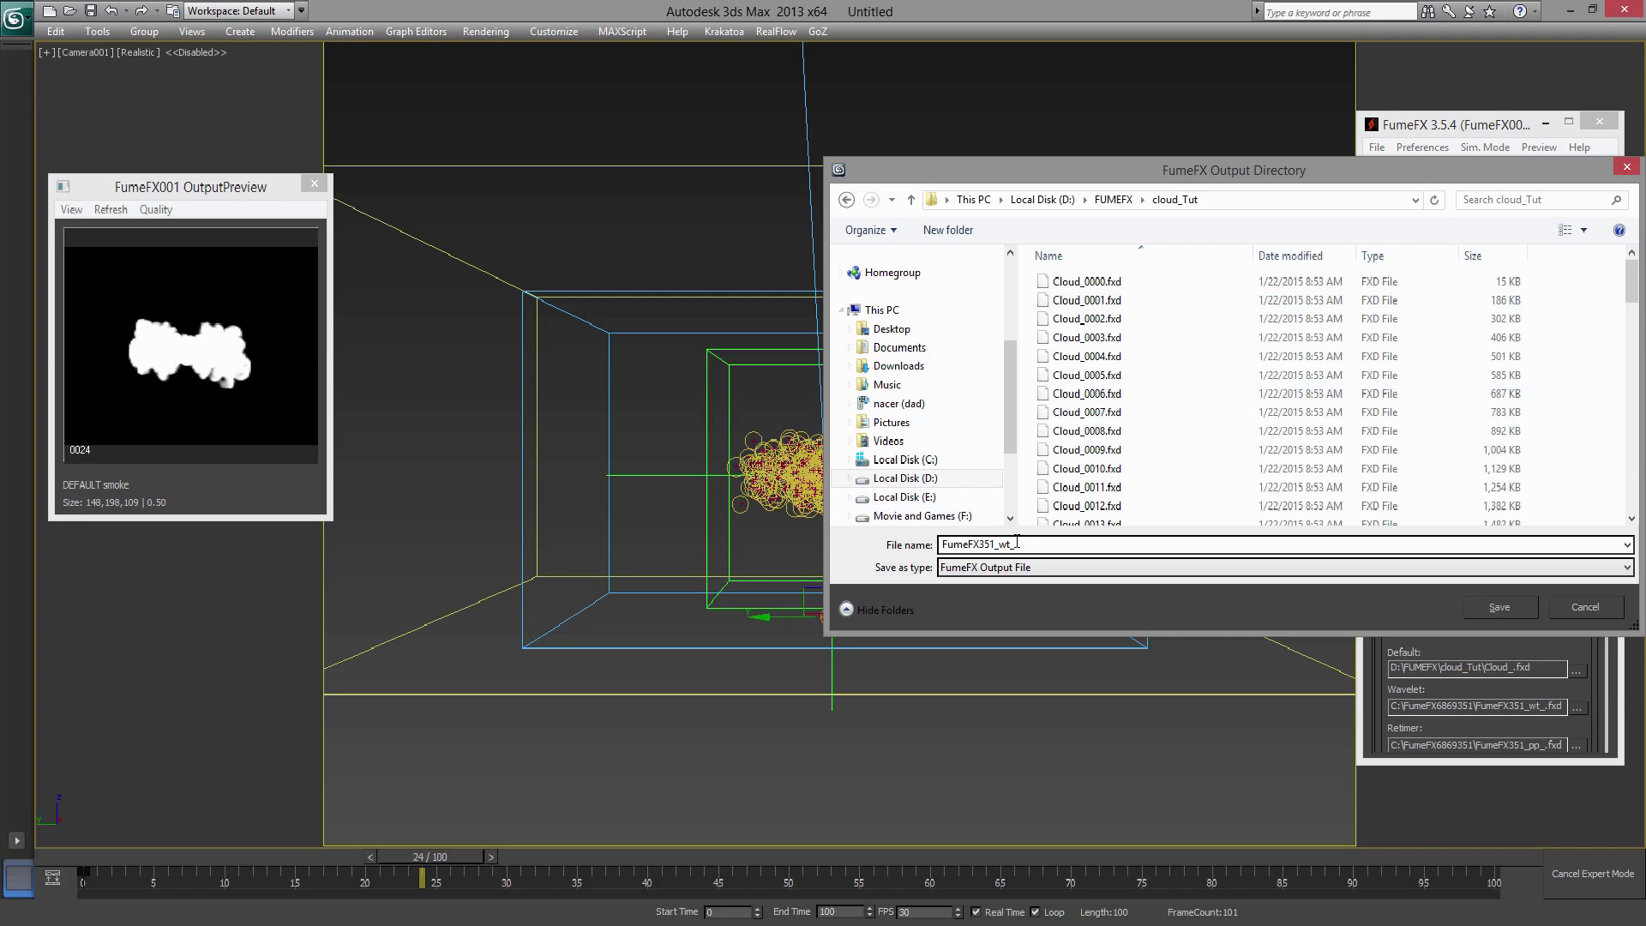
double_click(977, 546)
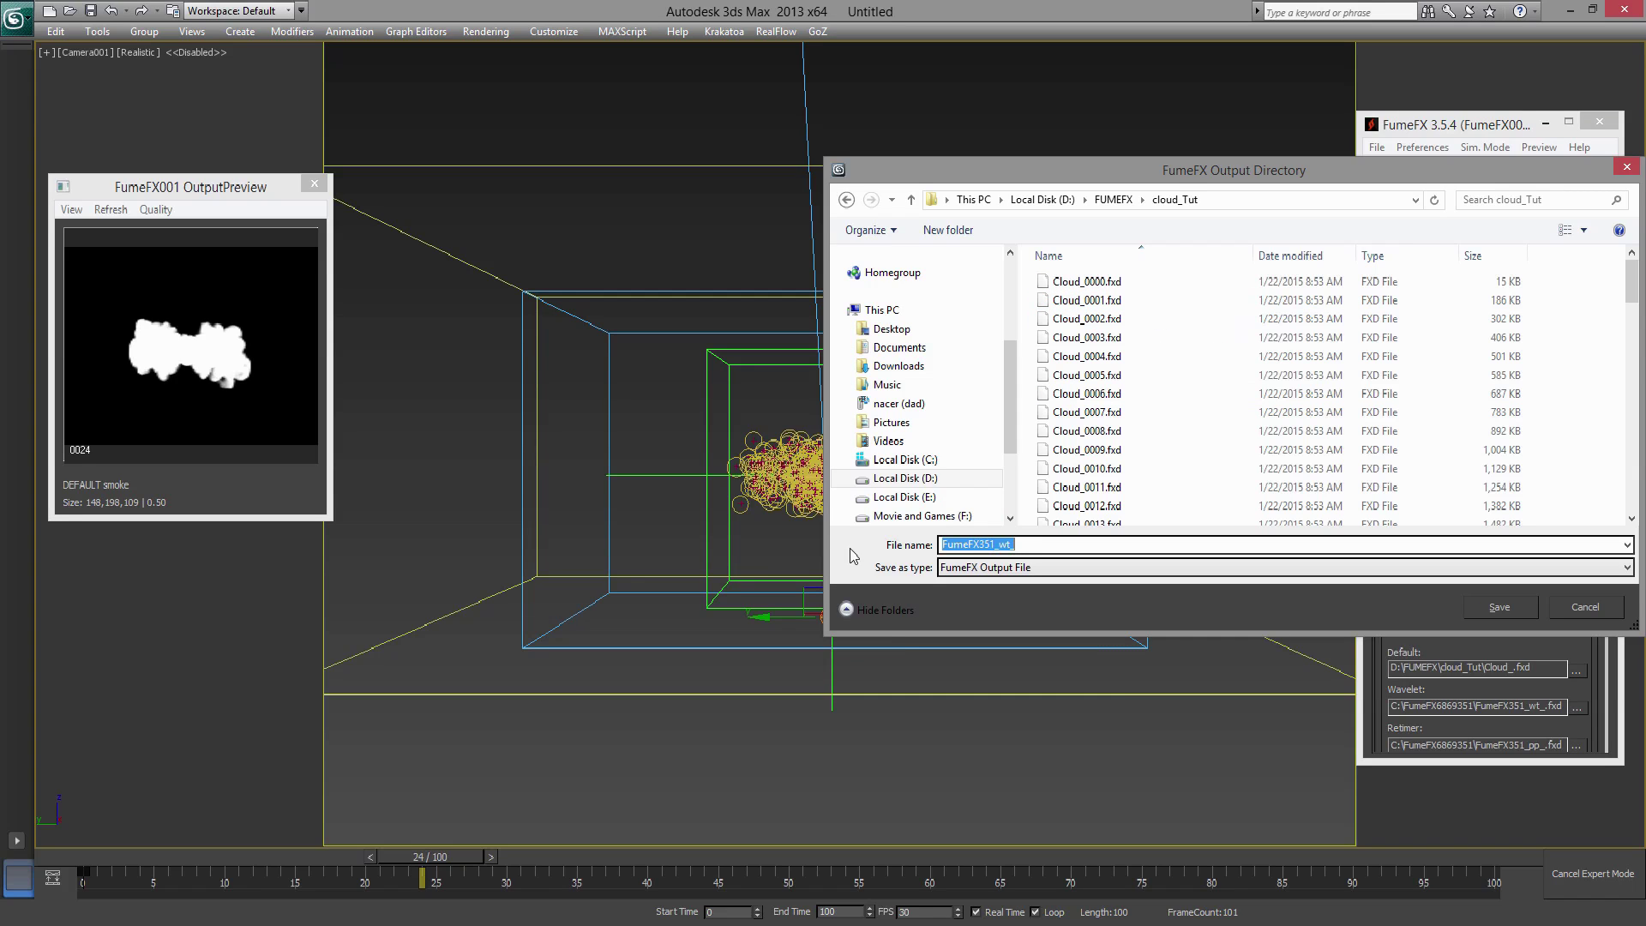
click(995, 547)
drag(994, 546, 941, 545)
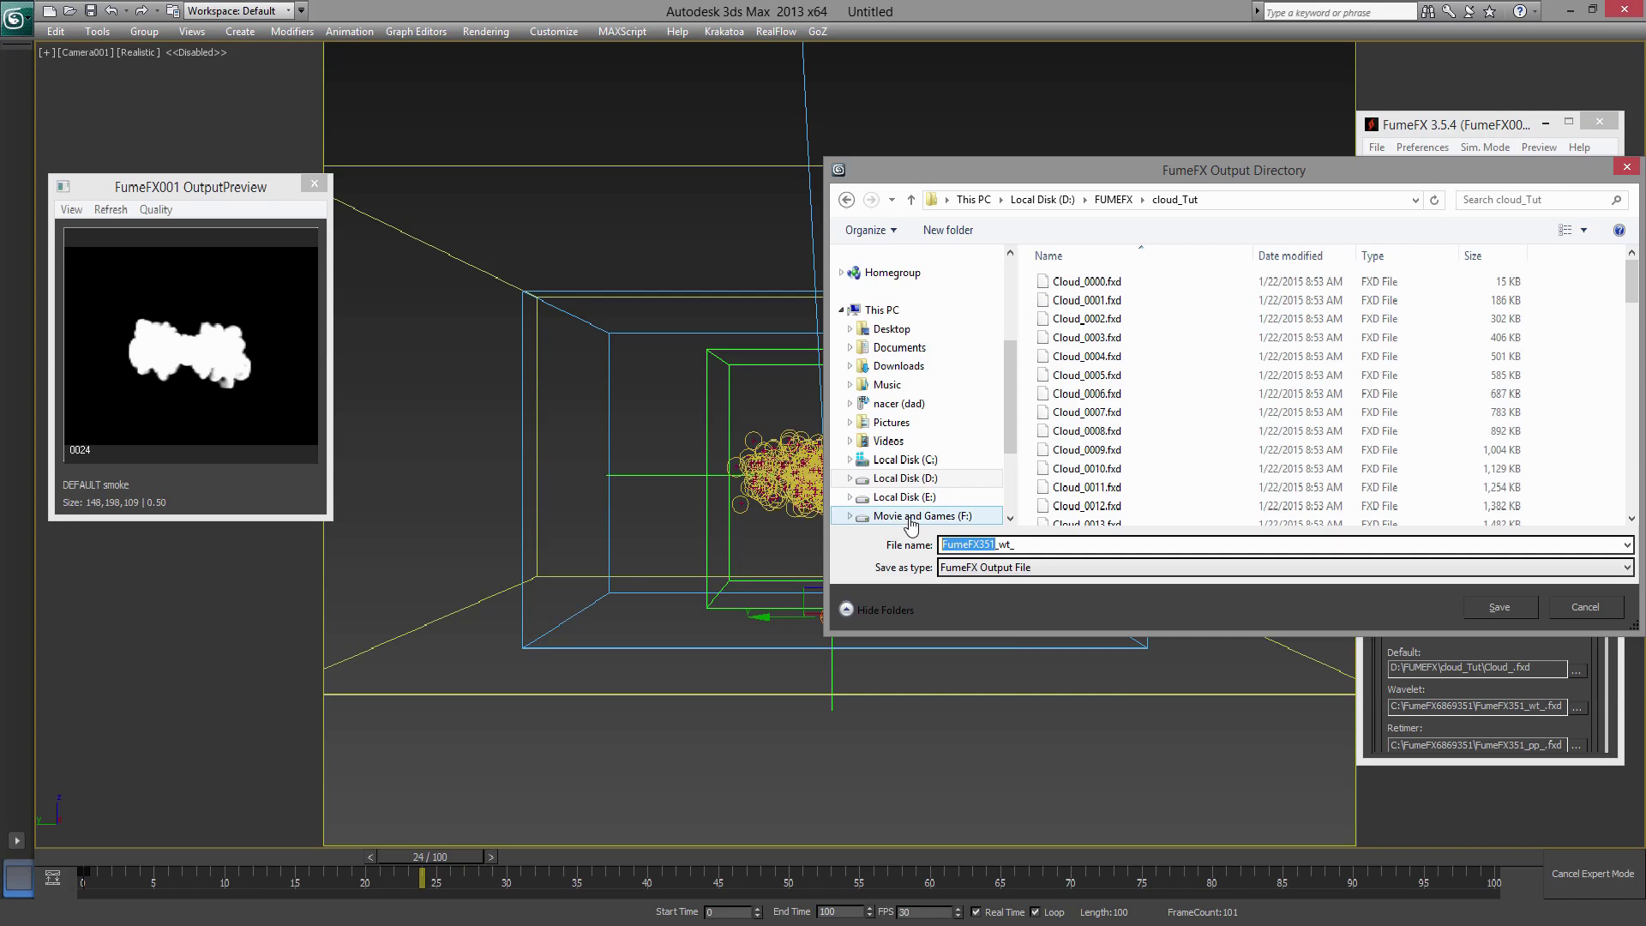
text(Cloud)
click(1500, 607)
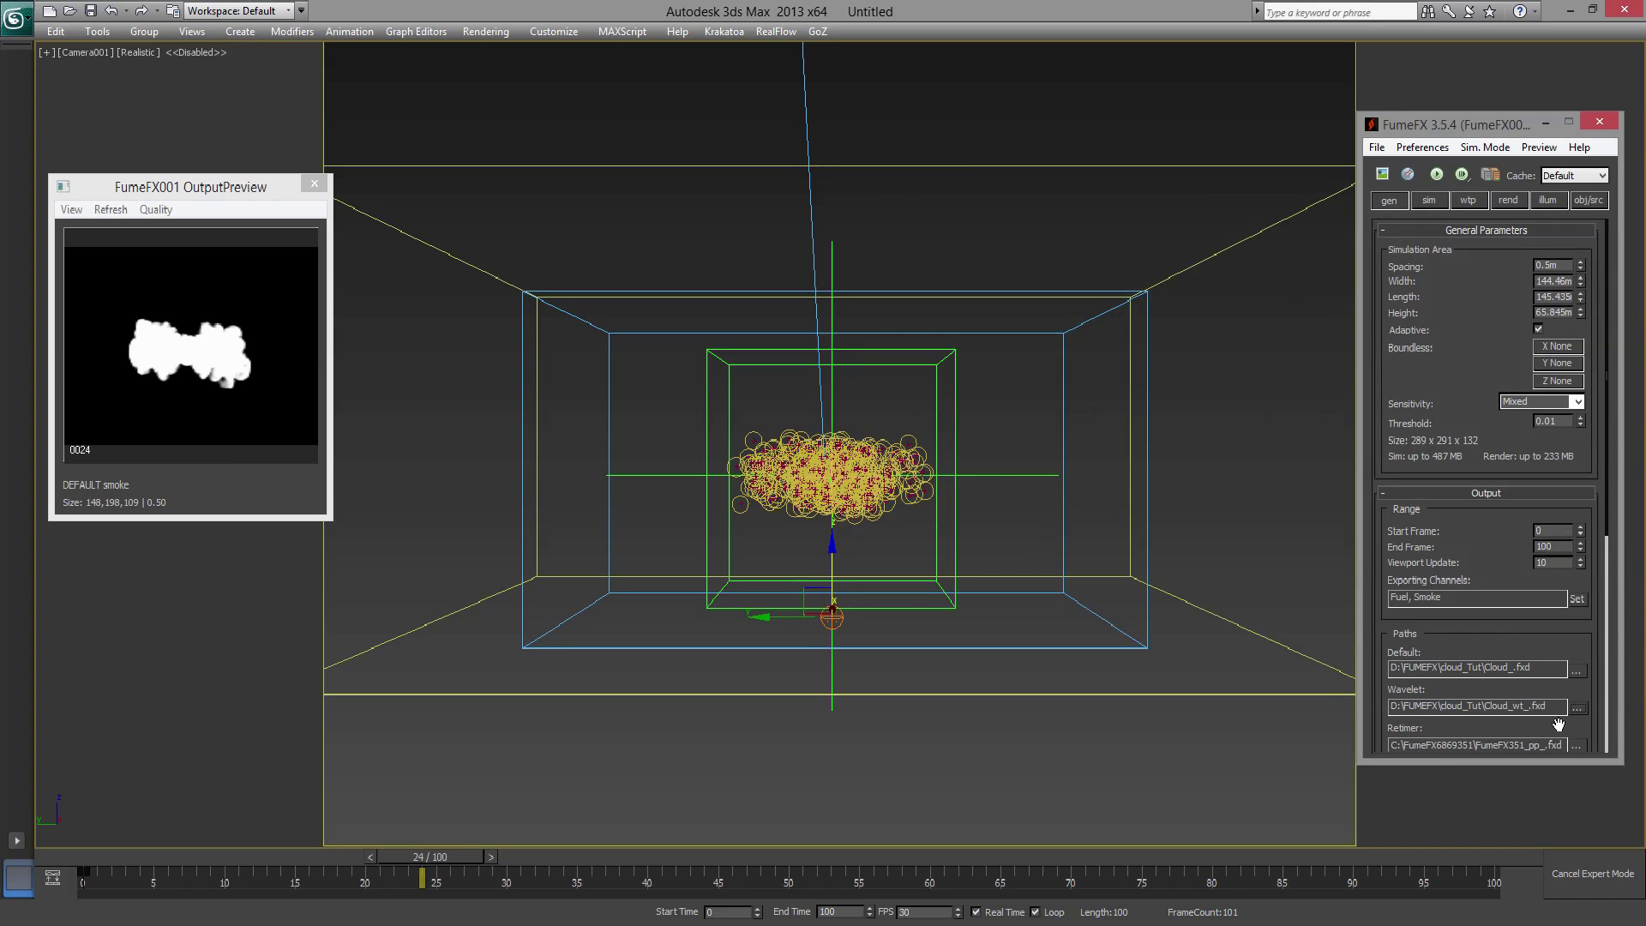
- Set the retimer output path to cloud_pp_ in the D:\FUMEFX\cloud_Tut folder
drag(1559, 724, 1582, 576)
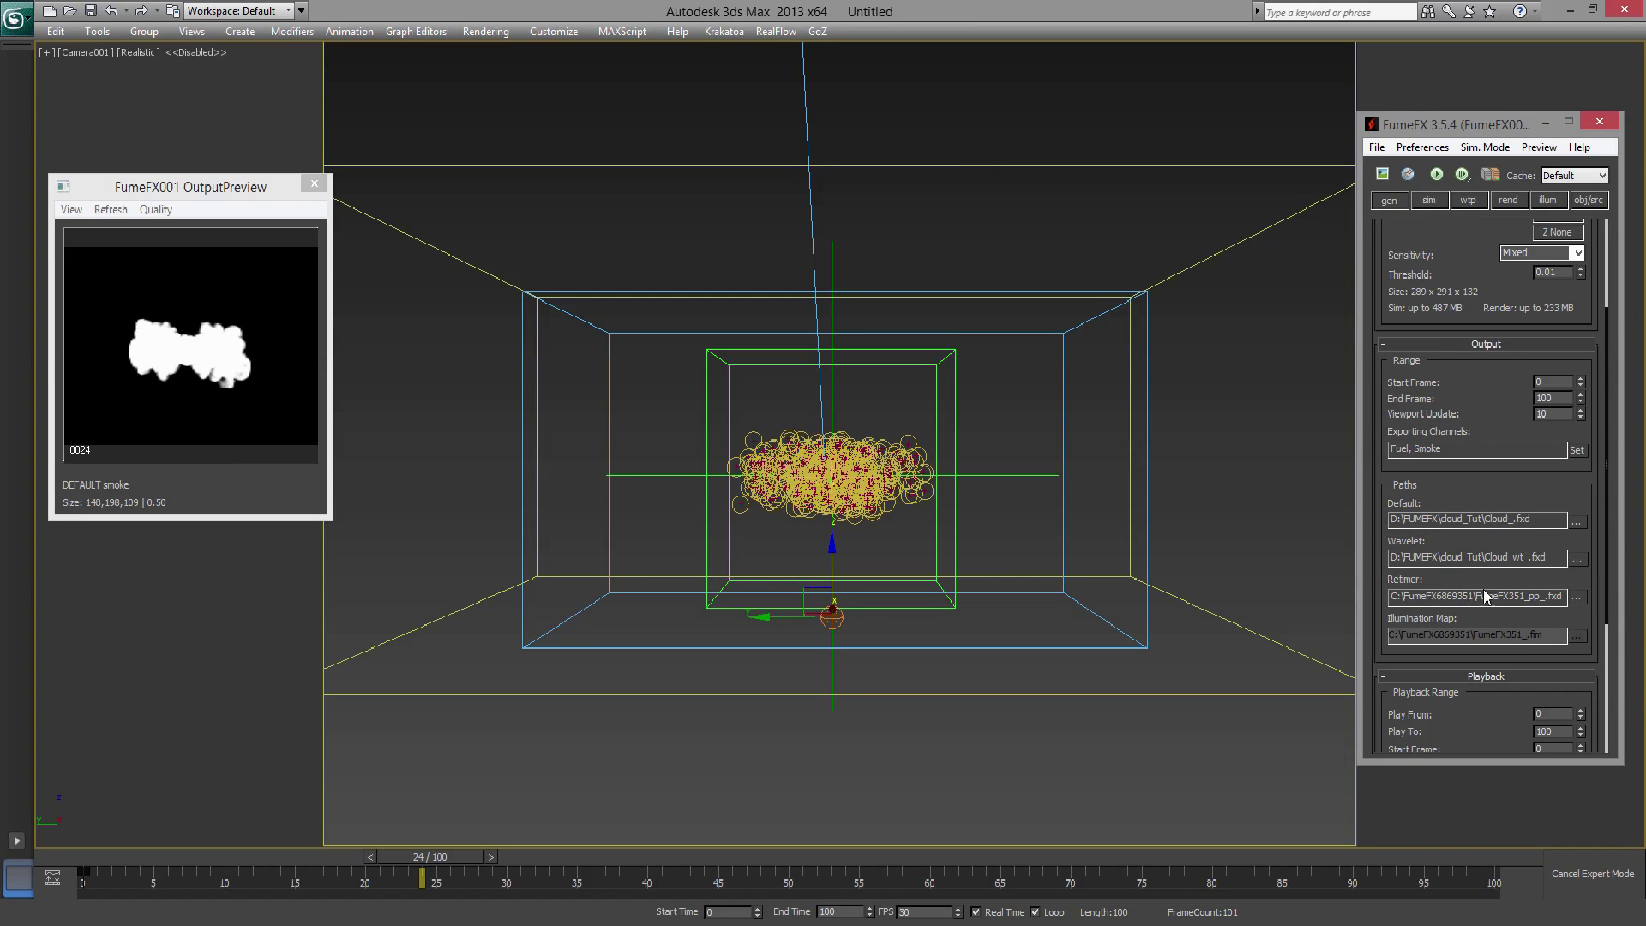
click(1578, 599)
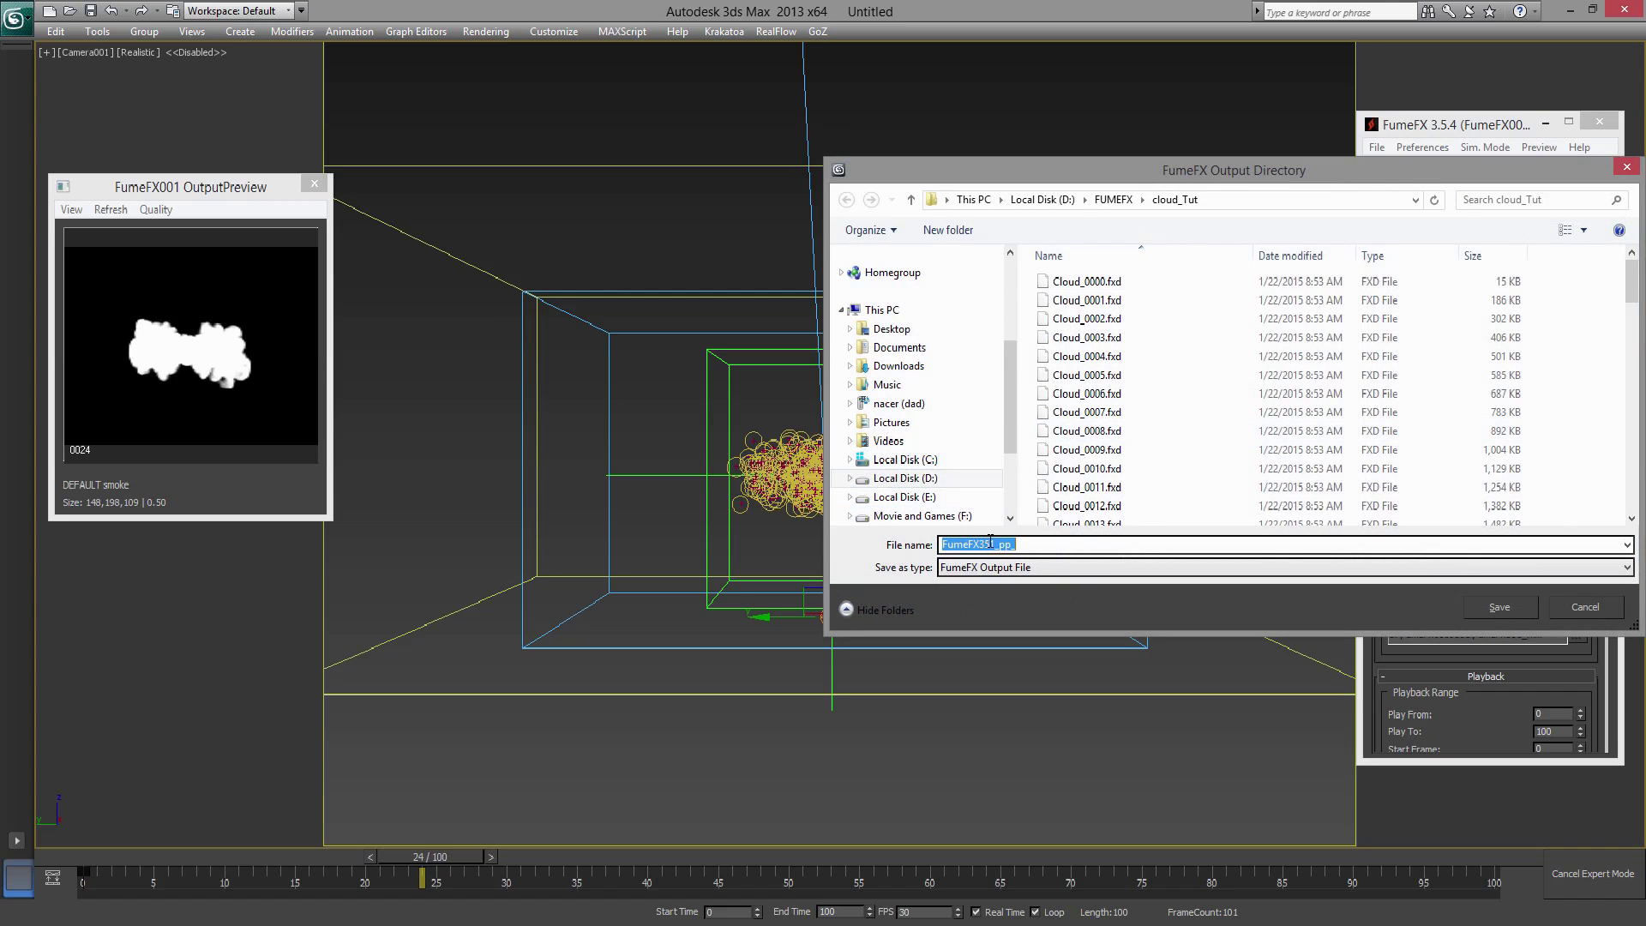
drag(996, 545, 823, 520)
text(cloud)
click(1502, 607)
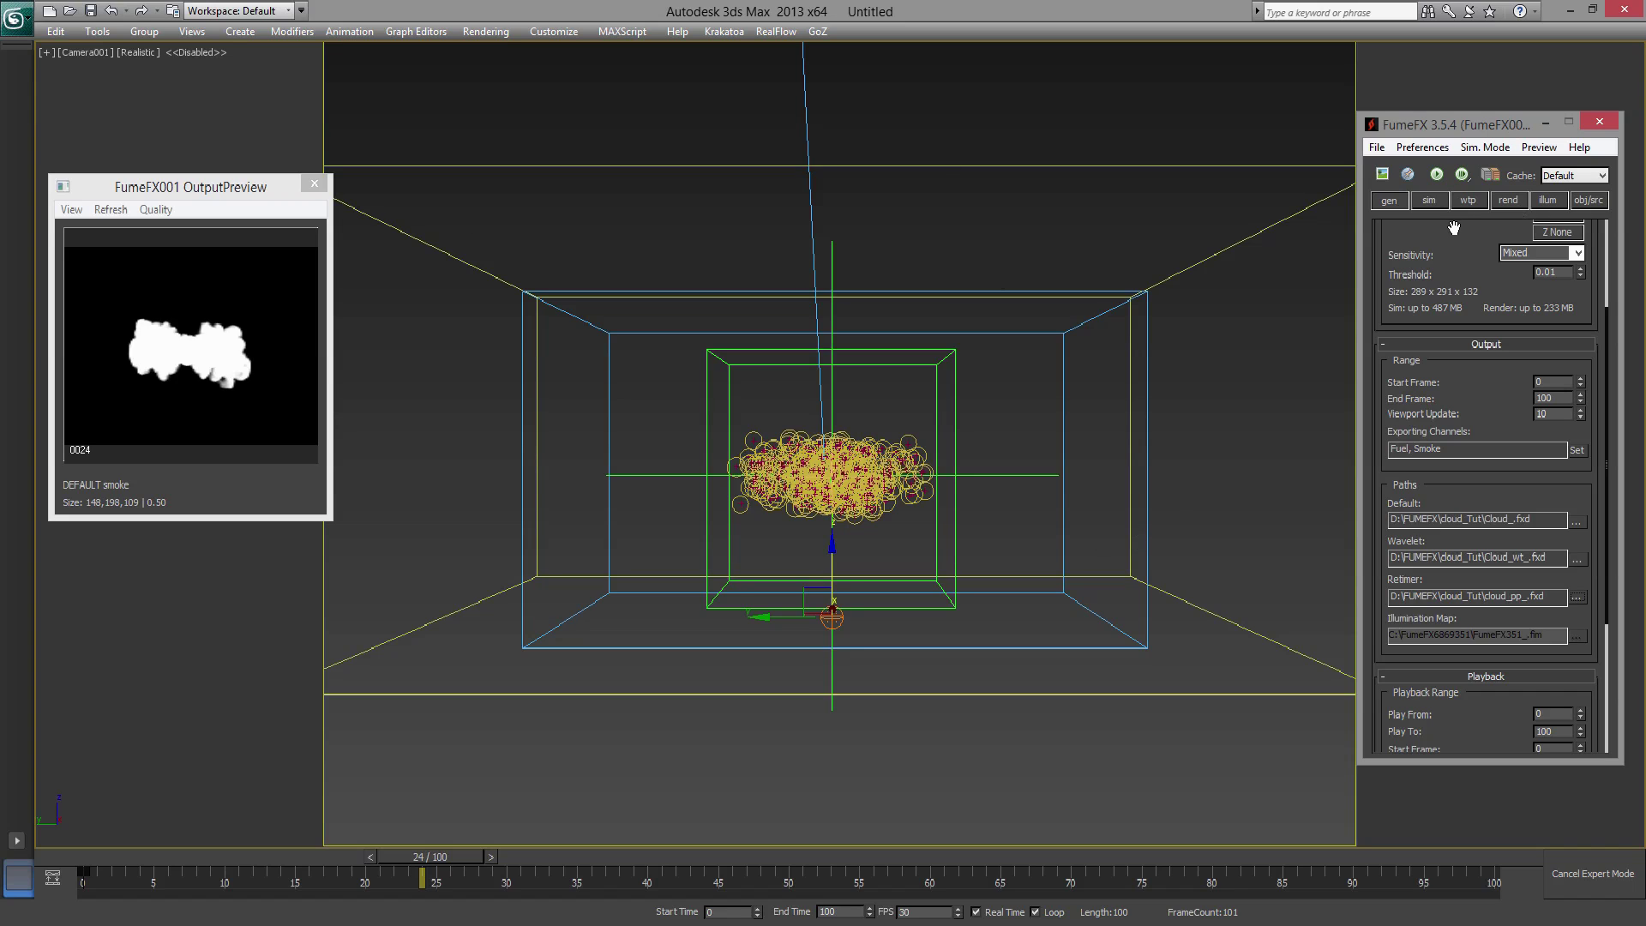
- Disable fire in the FumeFX rendering parameters and bring the smoke shading settings into view
scroll(1453, 227, up, 4)
click(1509, 200)
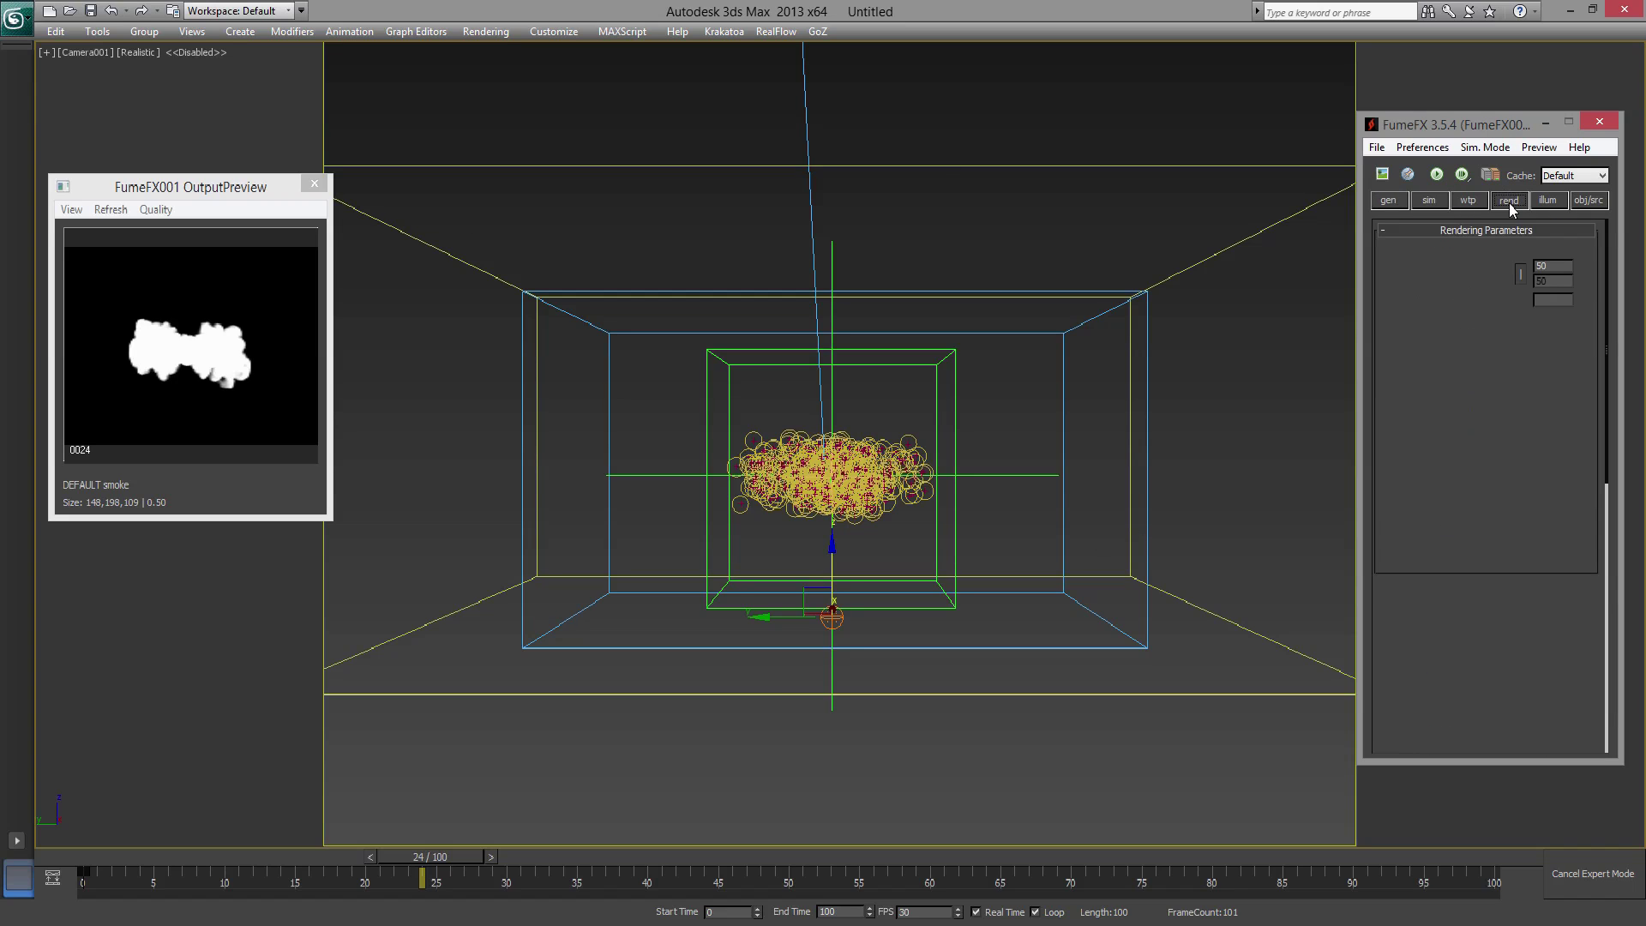
scroll(1475, 408, down, 3)
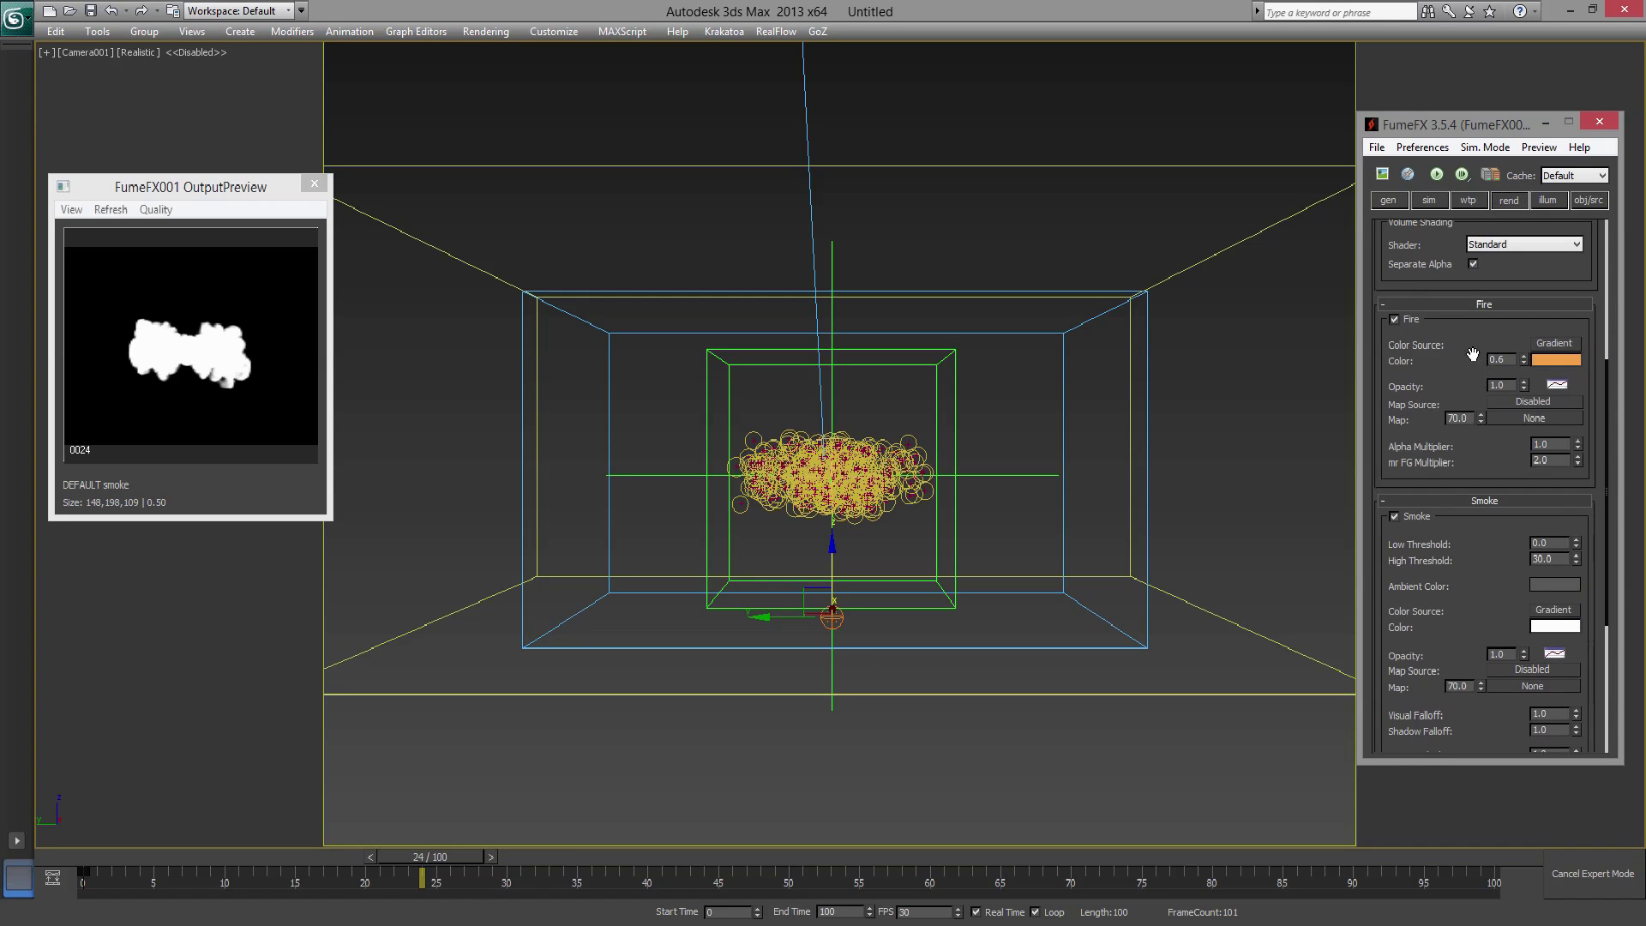
click(1394, 319)
scroll(1427, 469, down, 3)
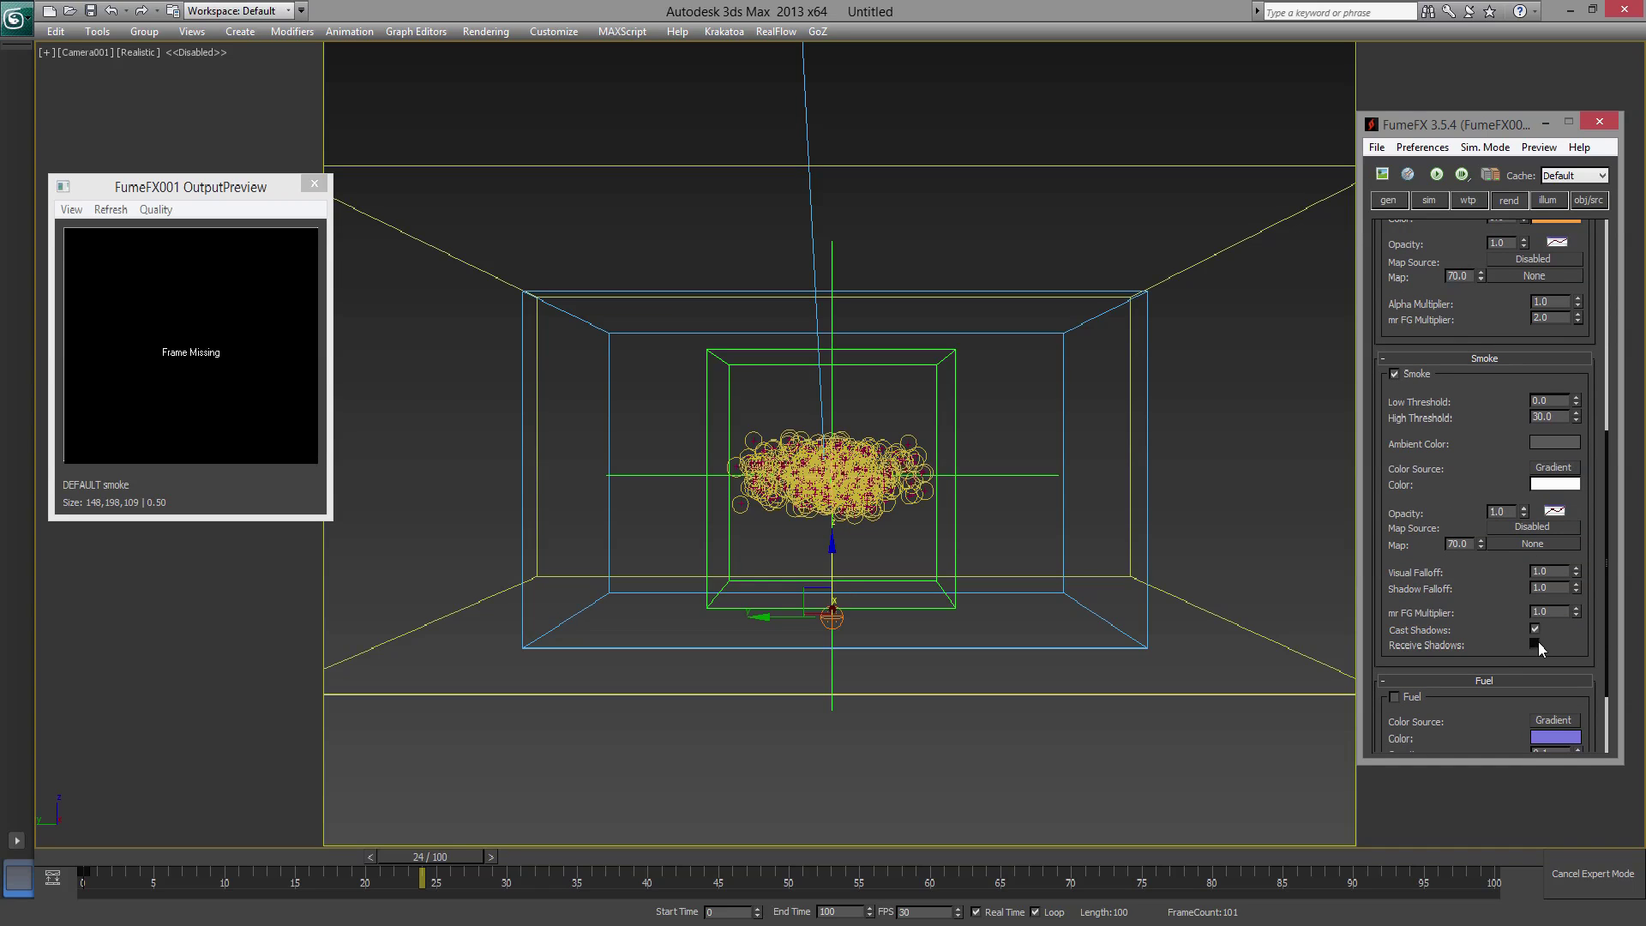
- Add the Spot001 light to the FumeFX illumination lights
click(1547, 200)
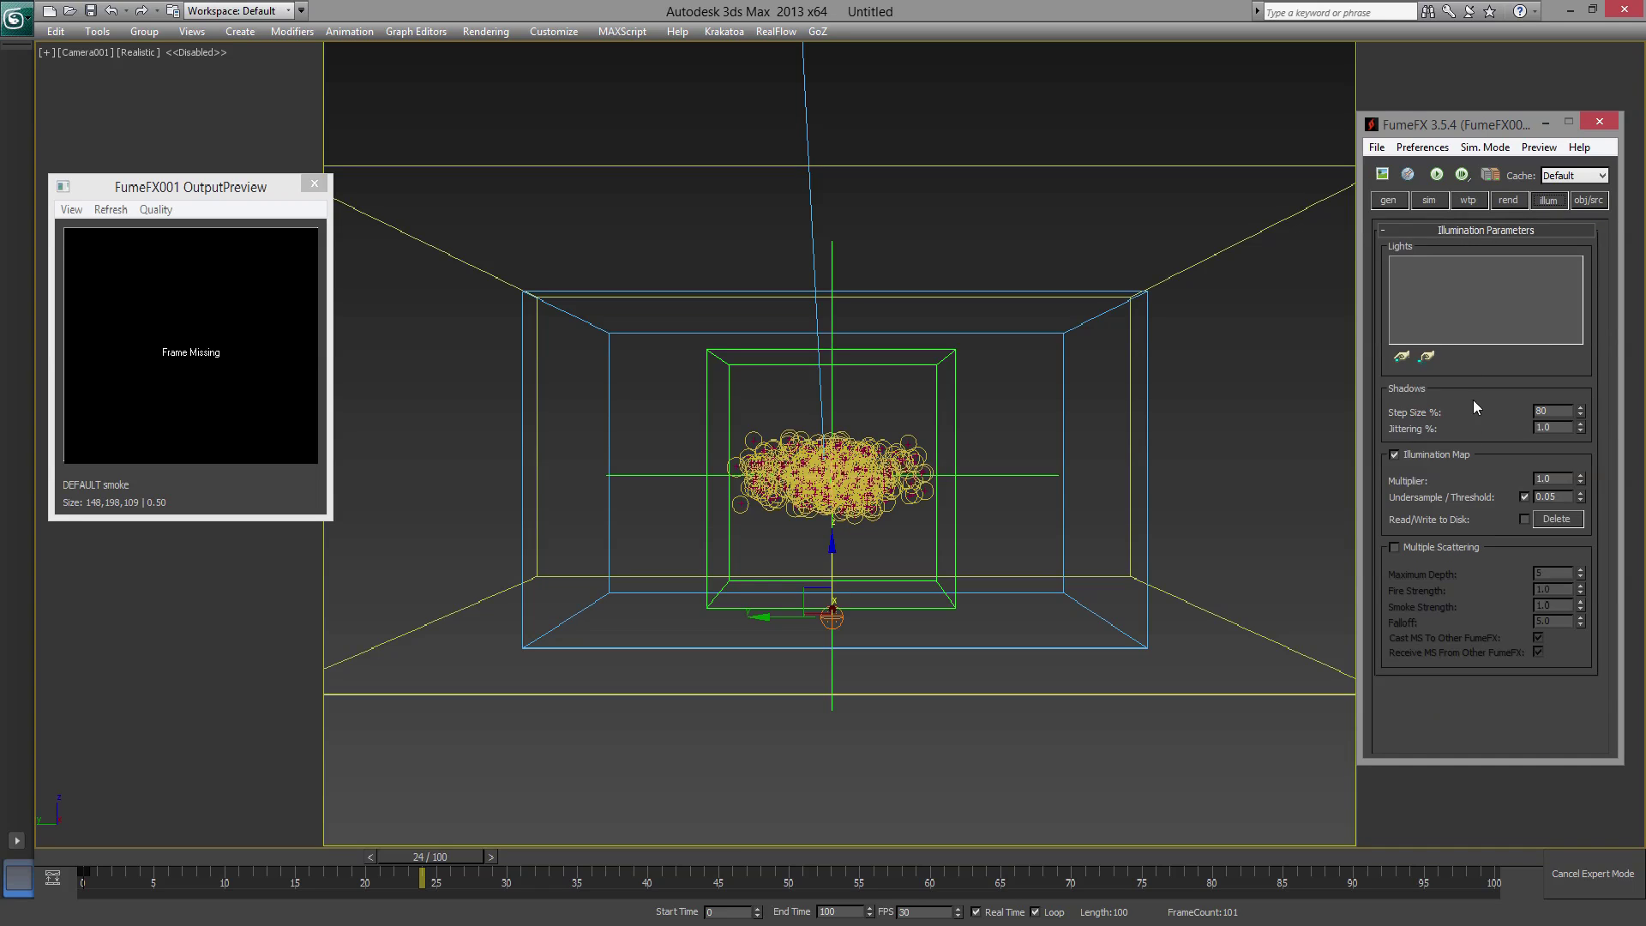
click(1400, 356)
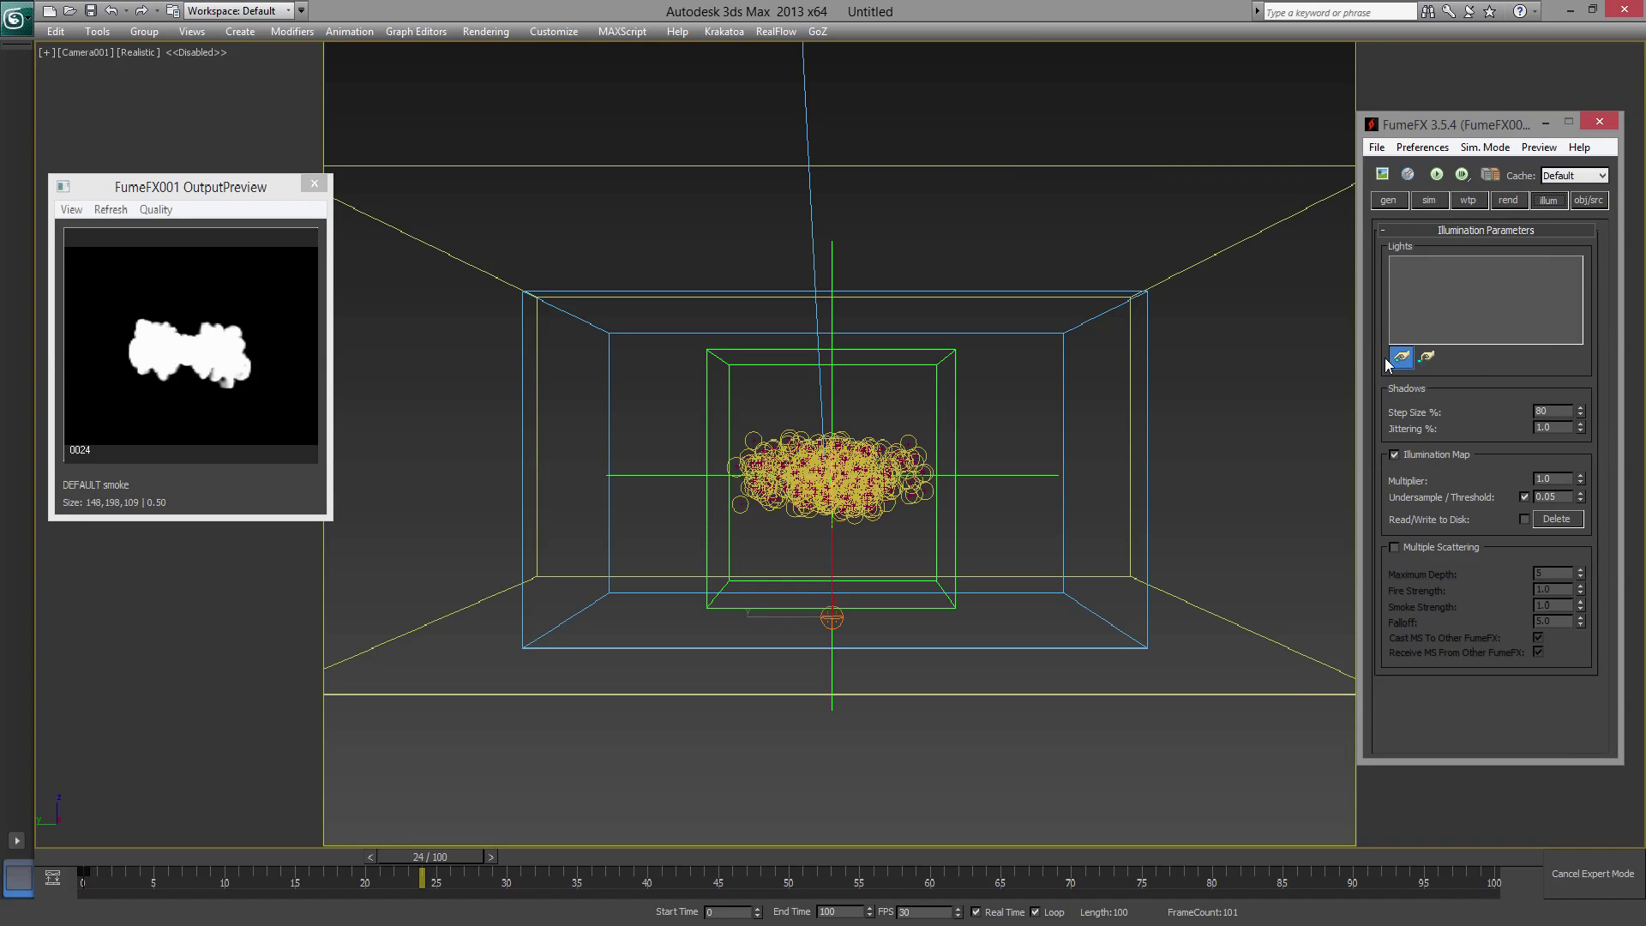
key(h)
click(129, 213)
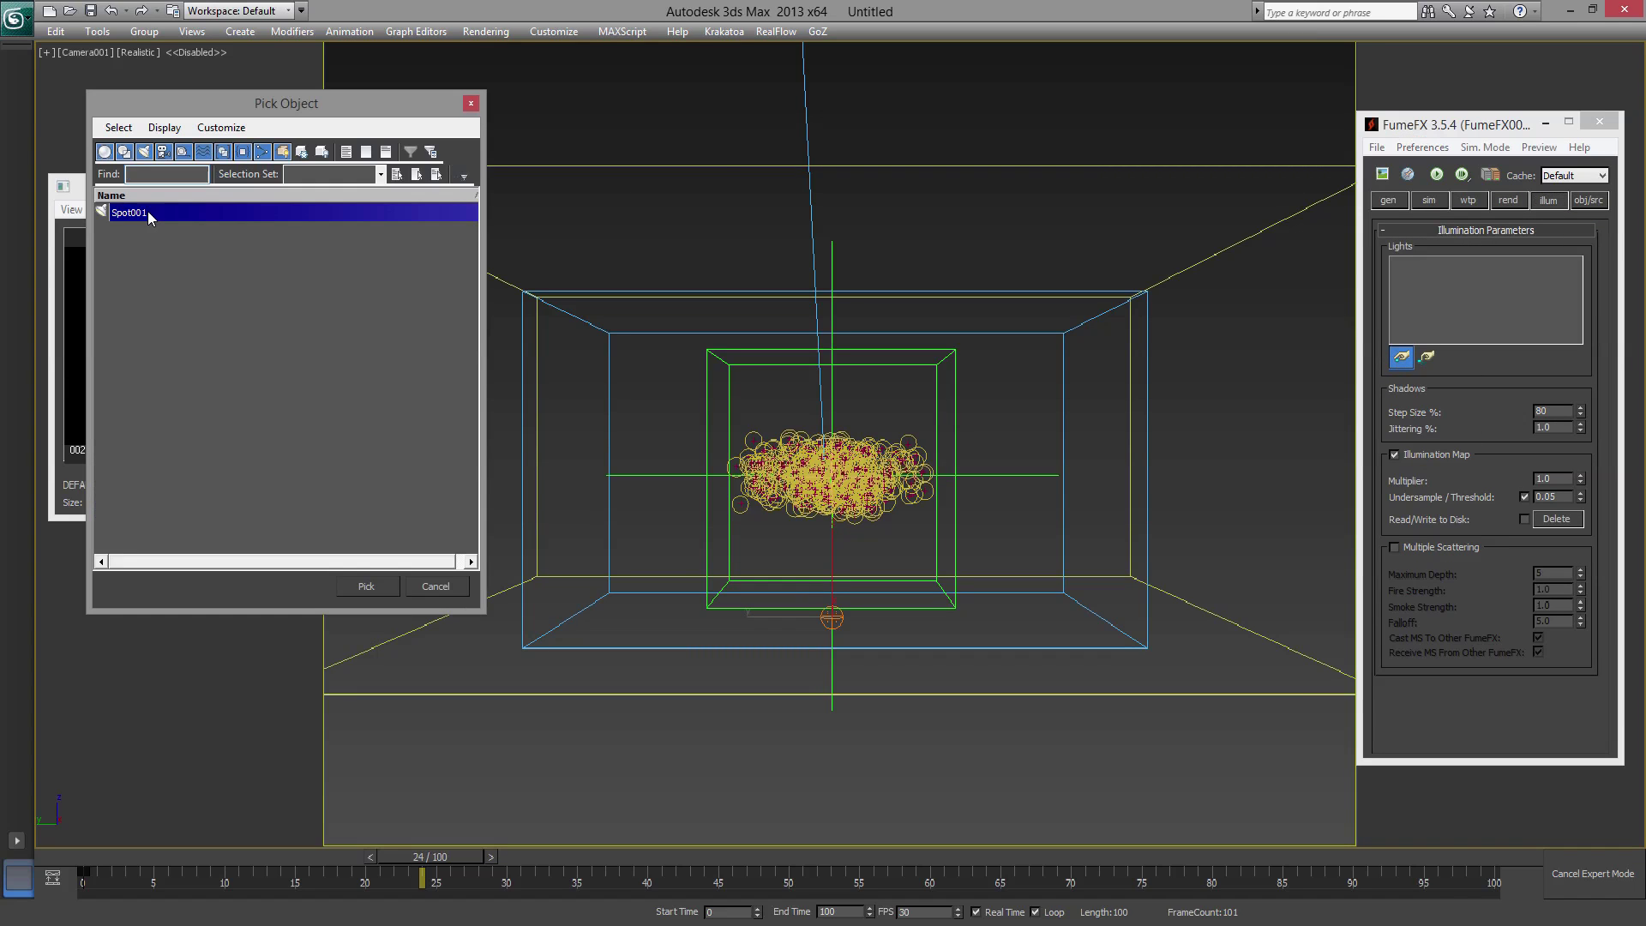
click(392, 589)
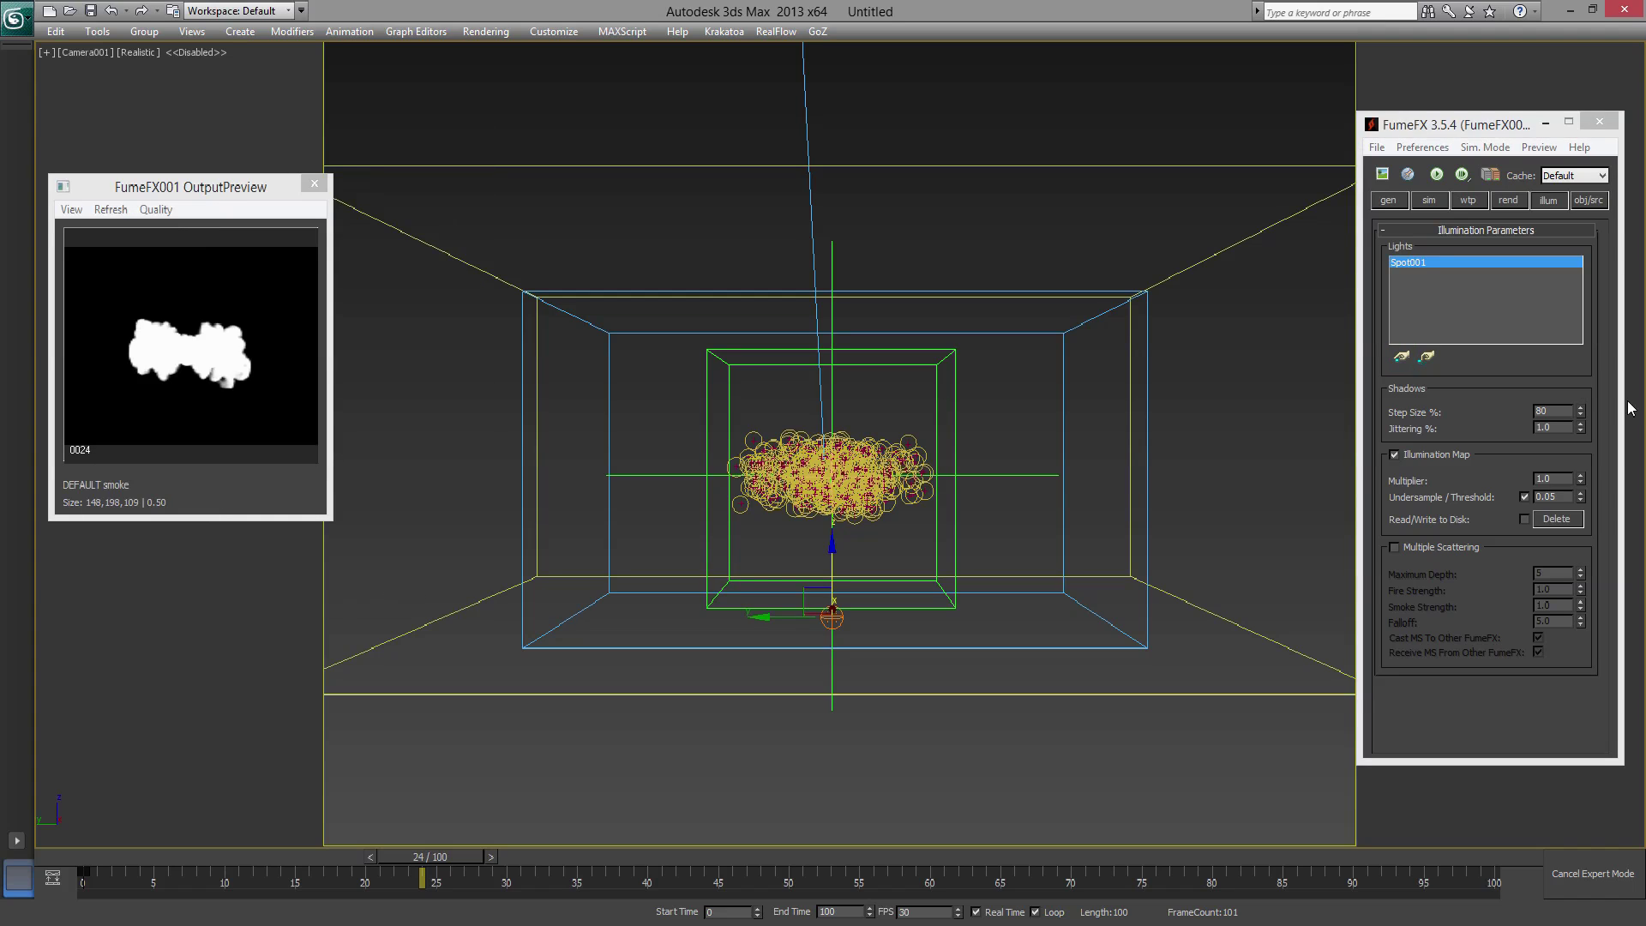
- Enable GPU use for the FumeFX preview and make the output preview show the smoke with light shading
click(1535, 149)
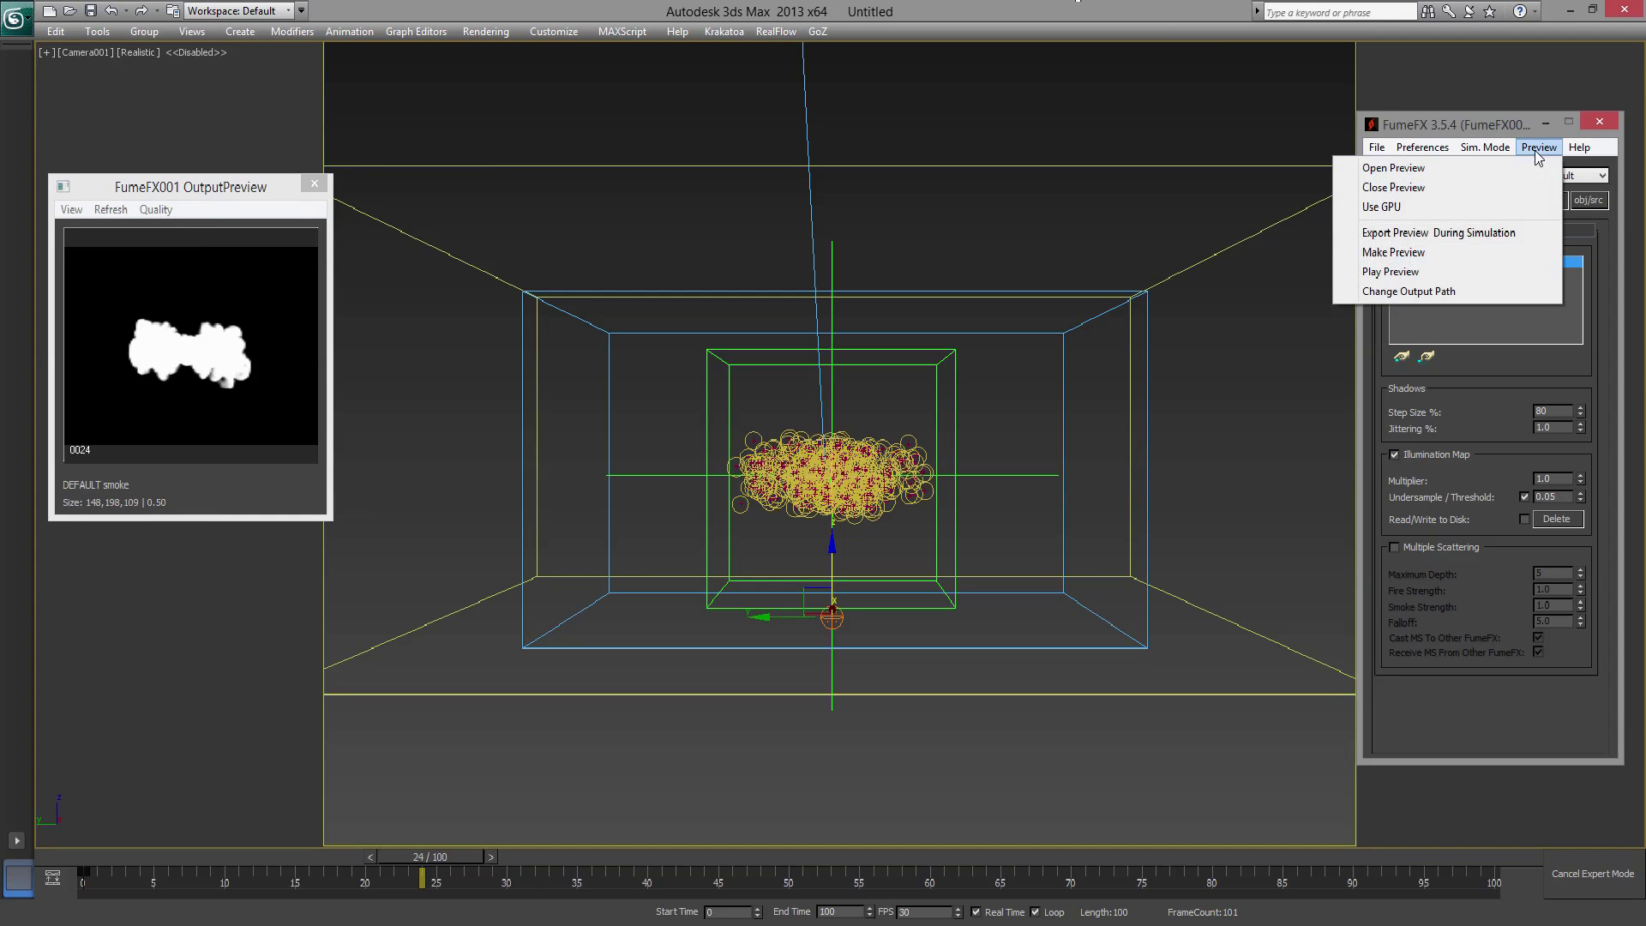
click(1396, 210)
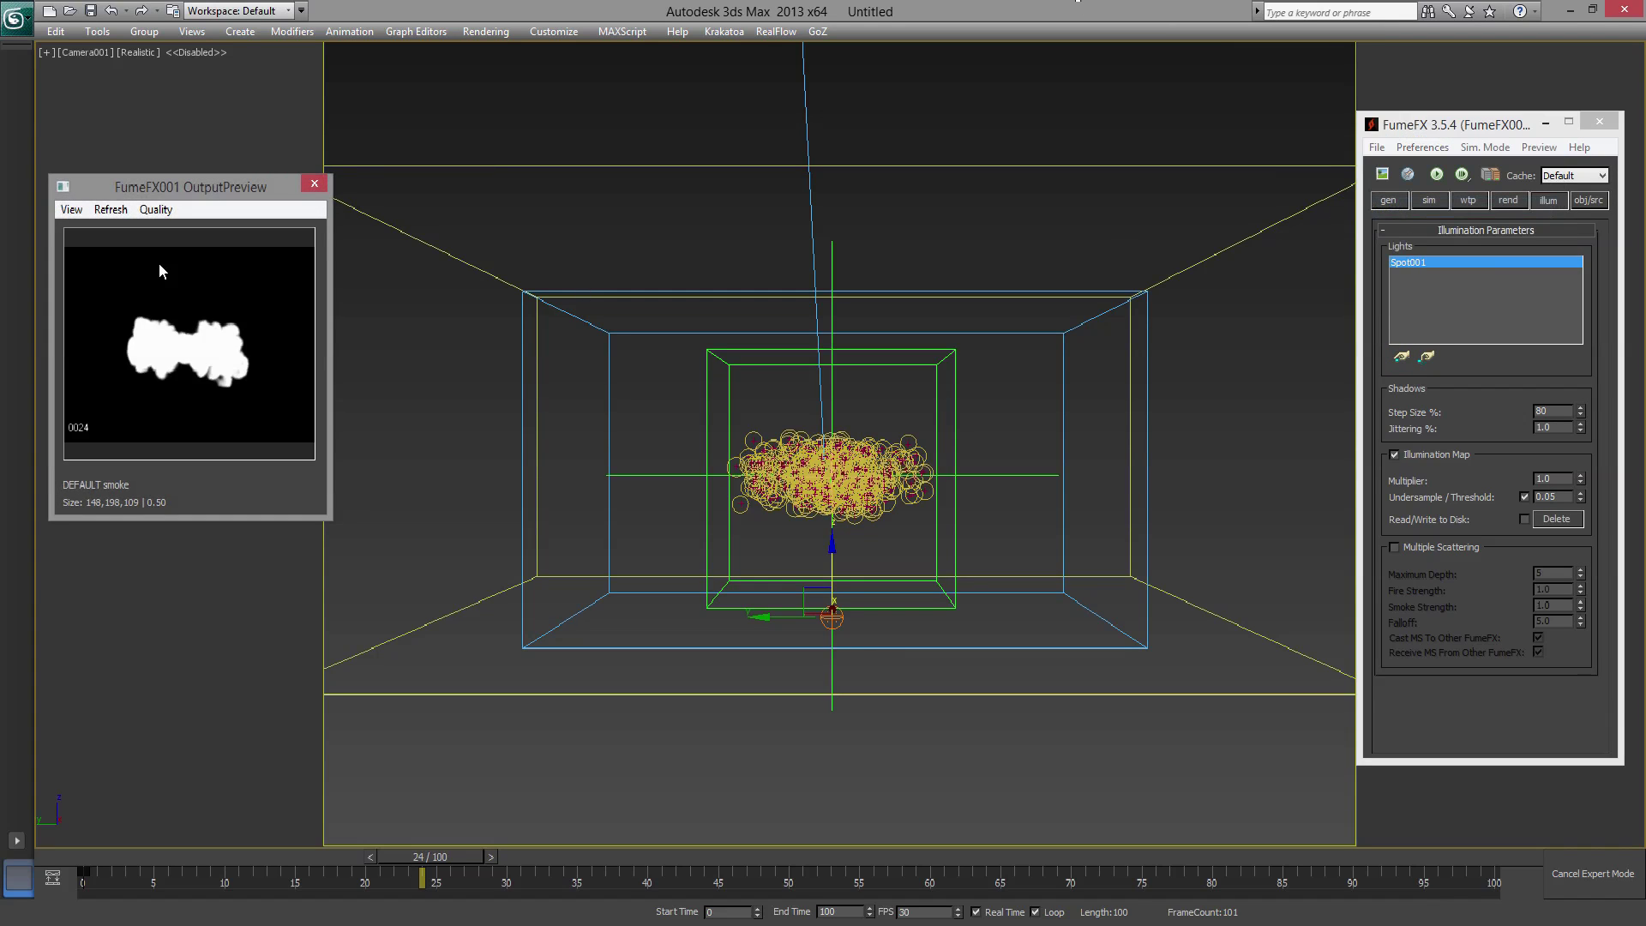
click(74, 210)
click(50, 275)
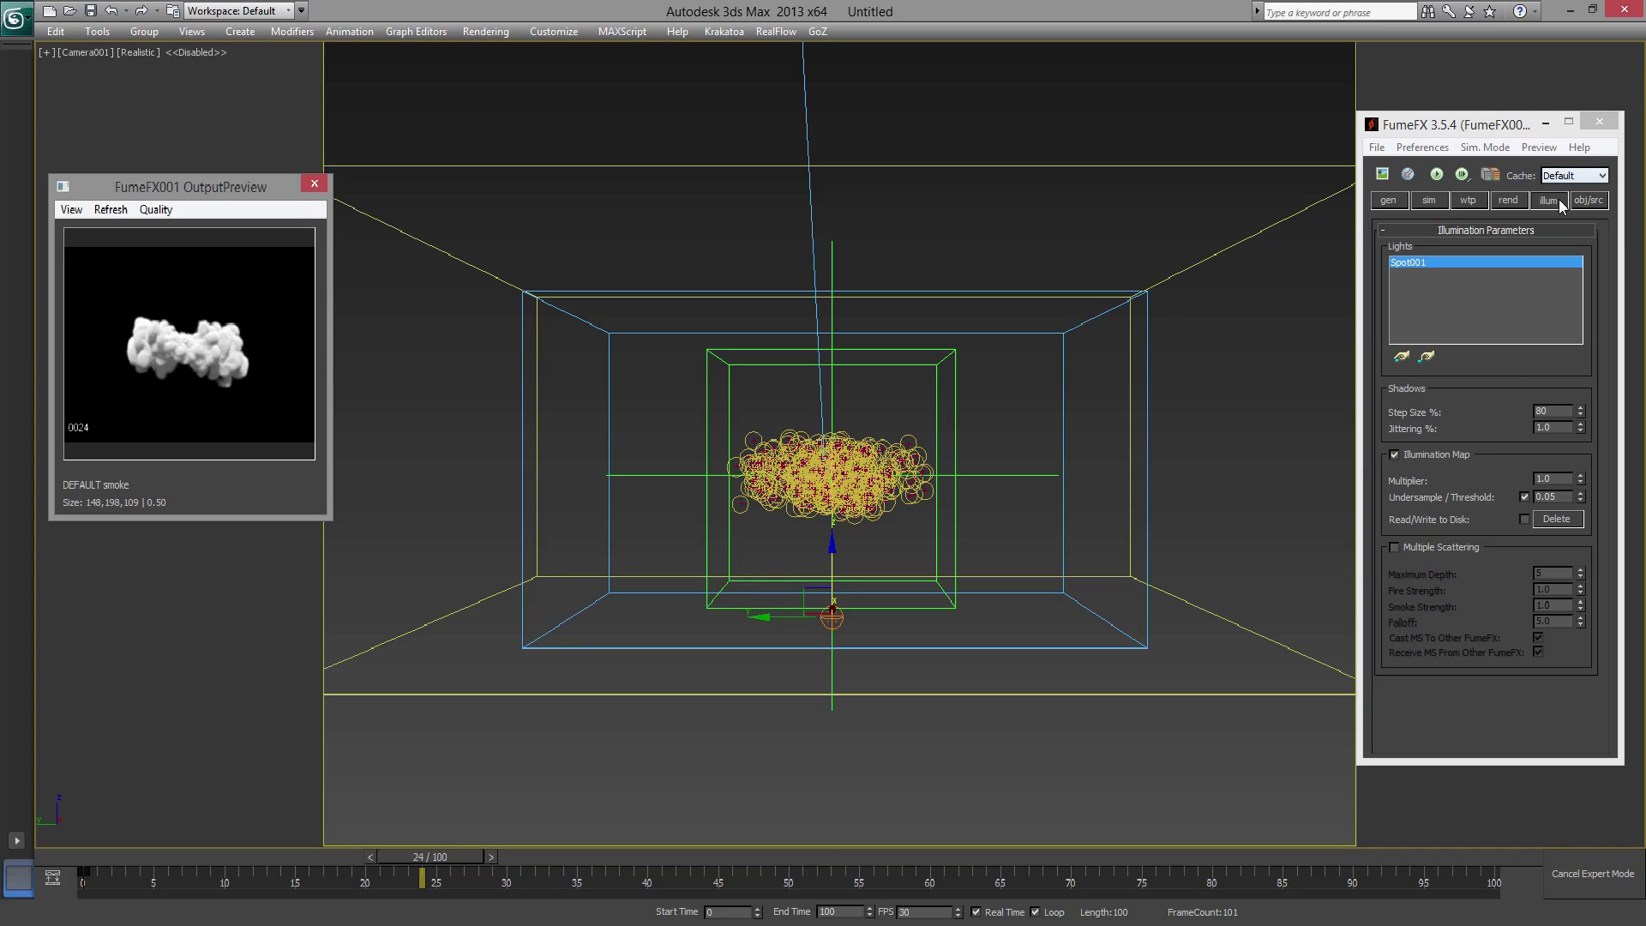
- Enable multiple scattering in the illumination parameters and set its smoke strength to 3
click(1398, 548)
double_click(1553, 605)
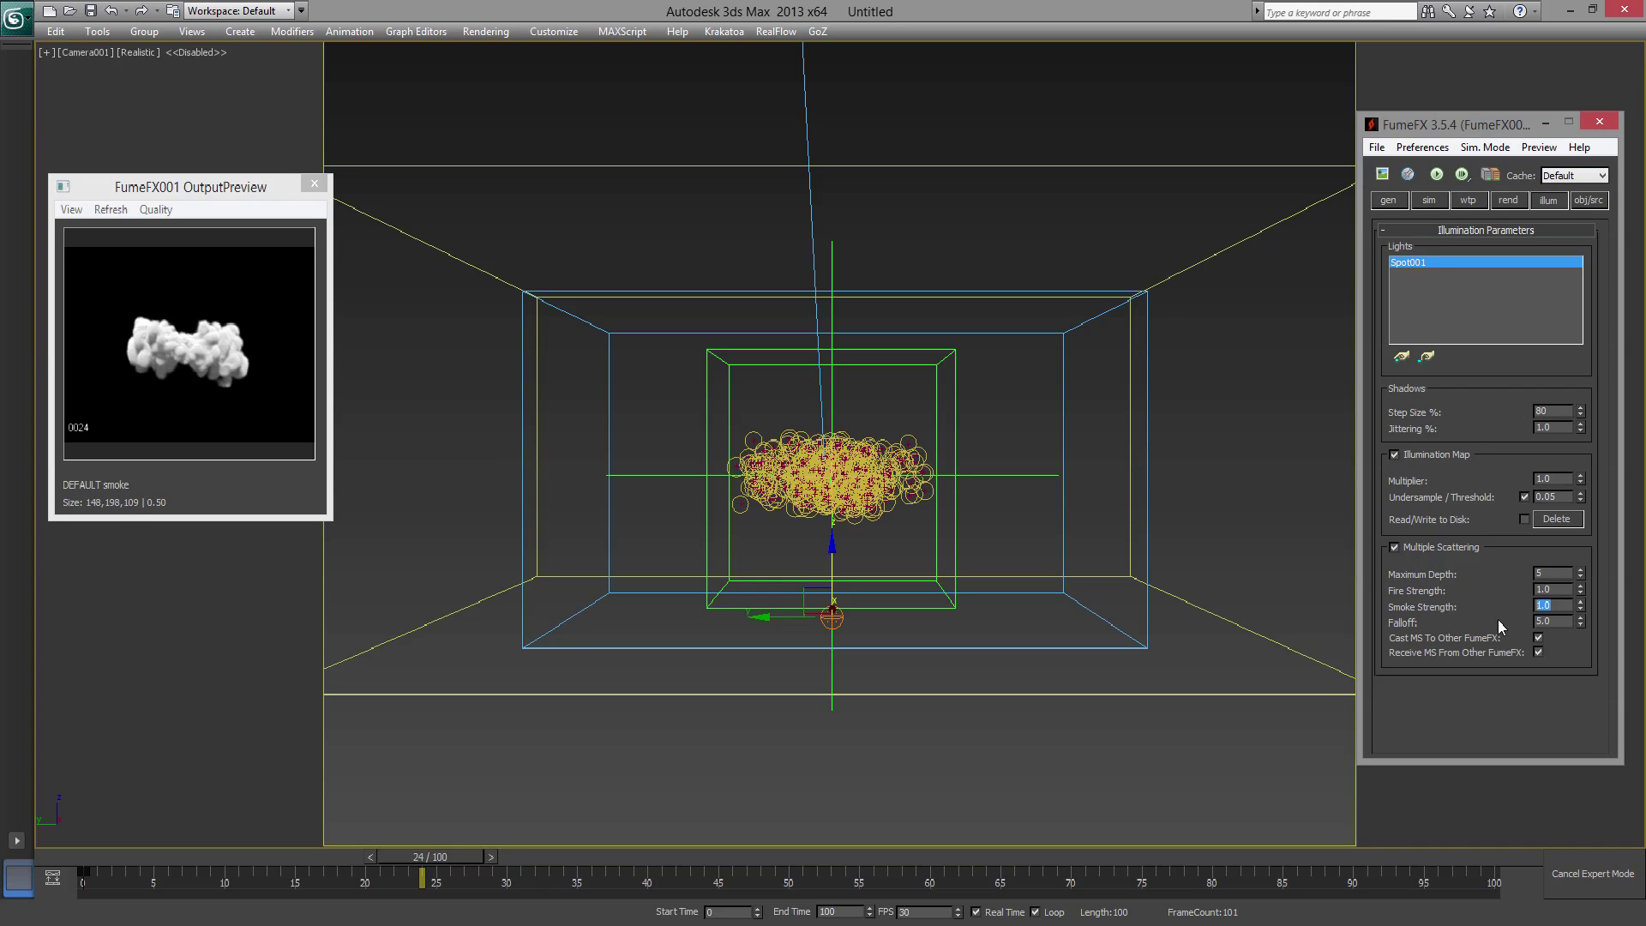
text(3)
key(Return)
click(1587, 199)
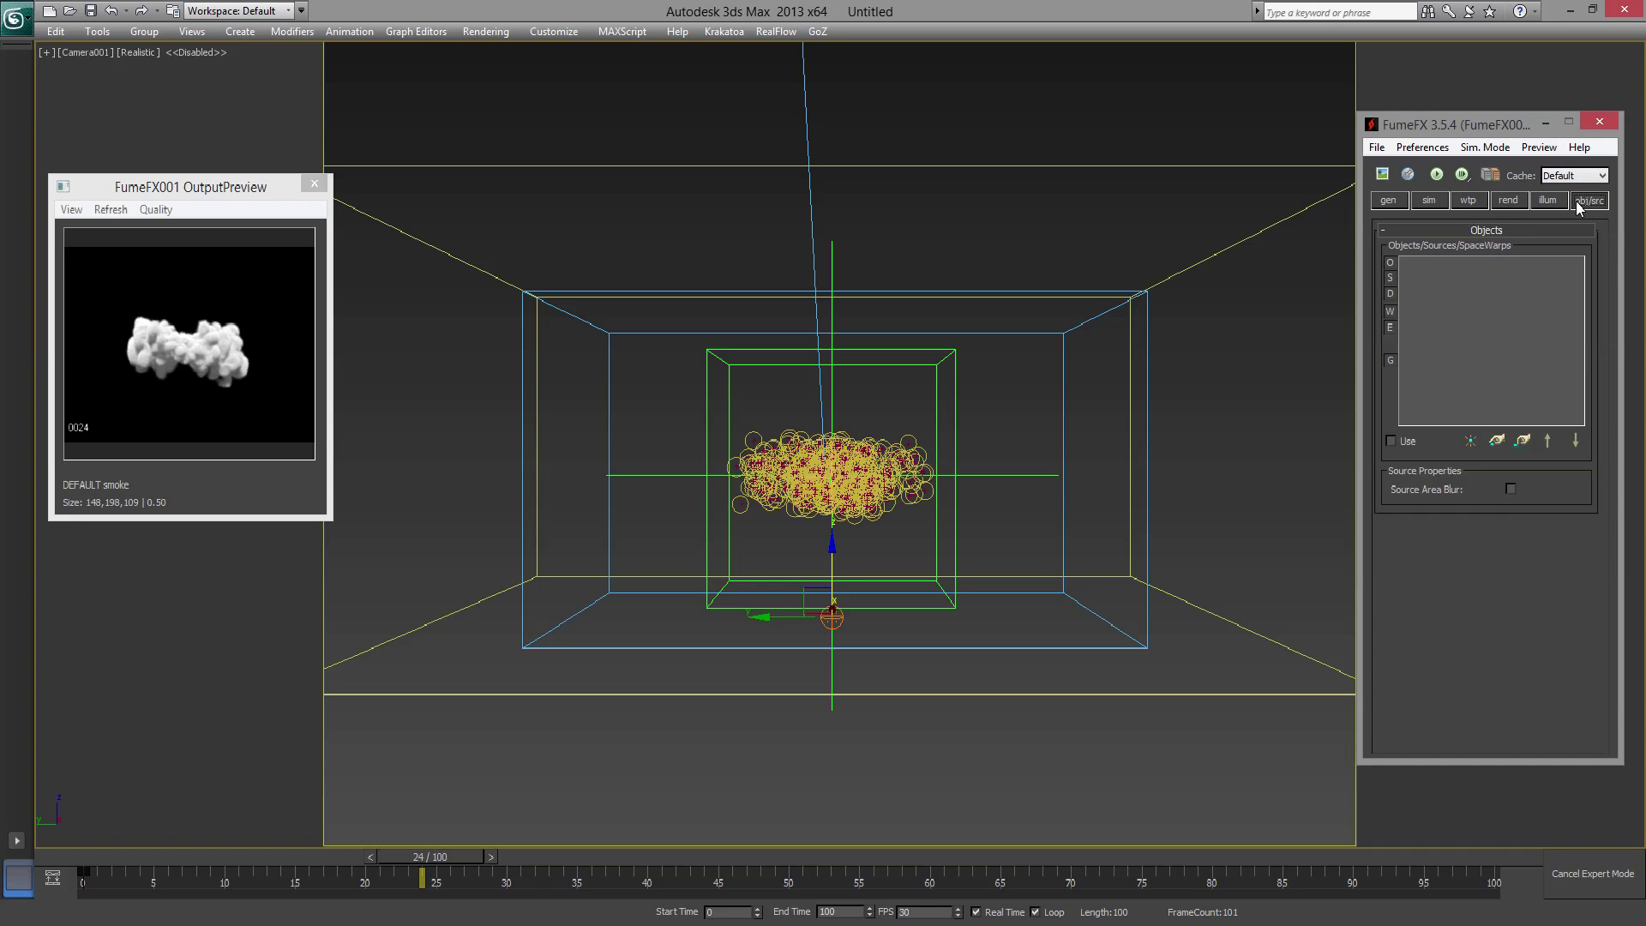
click(1548, 200)
click(1437, 204)
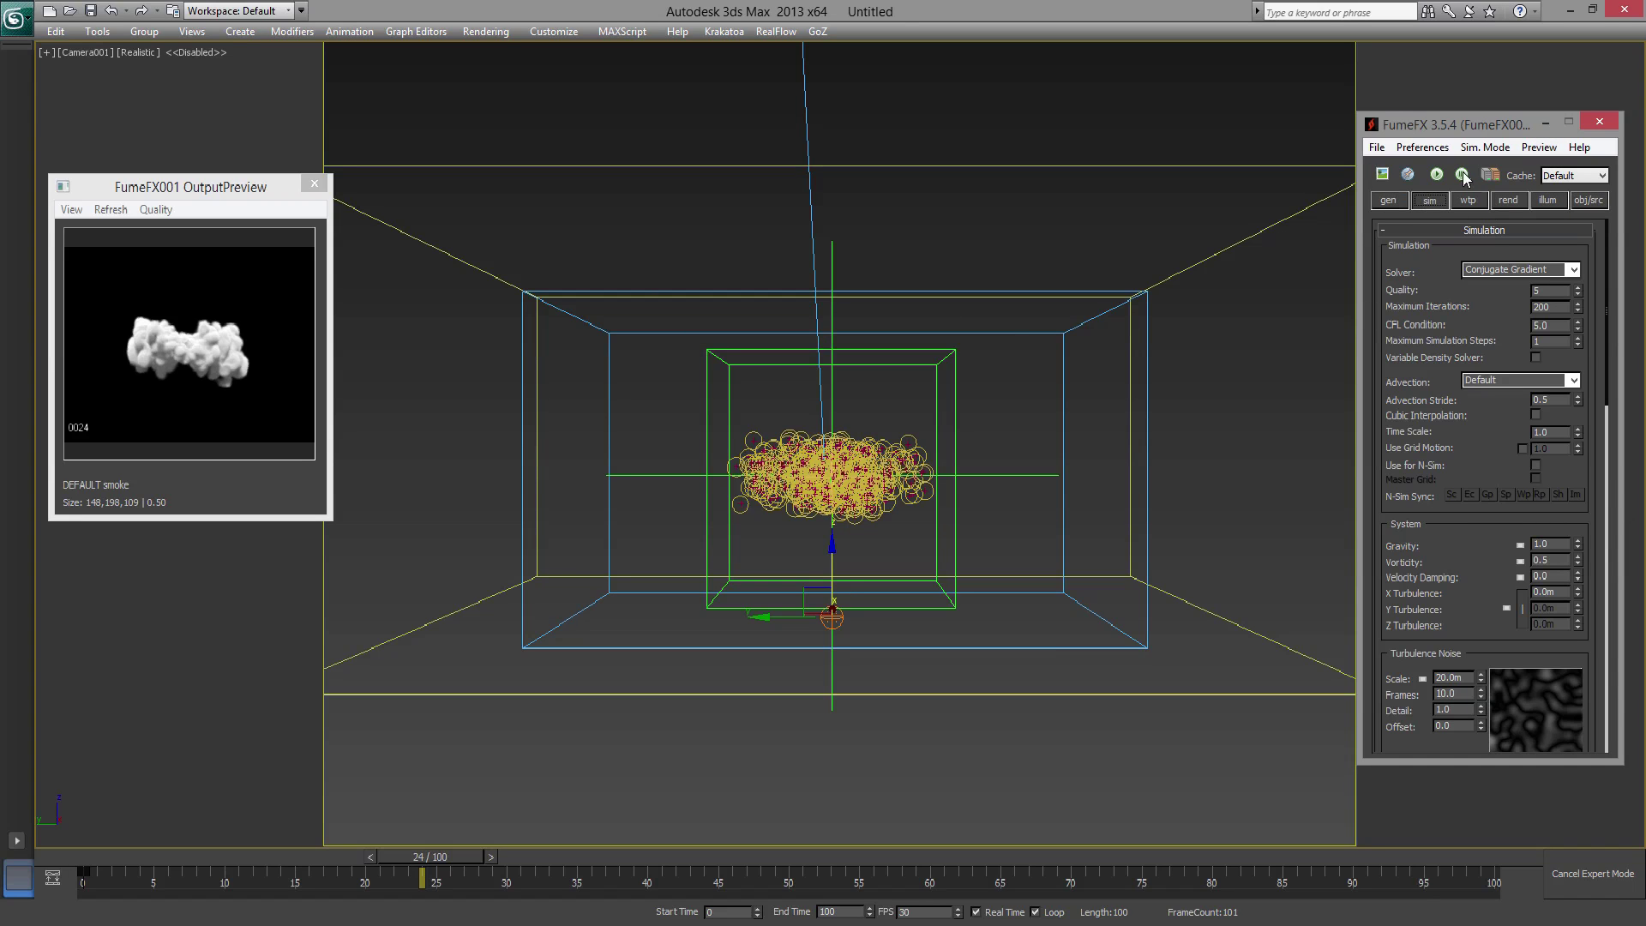
- Set the FumeFX grid spacing to 2 m and start the default simulation
click(1388, 200)
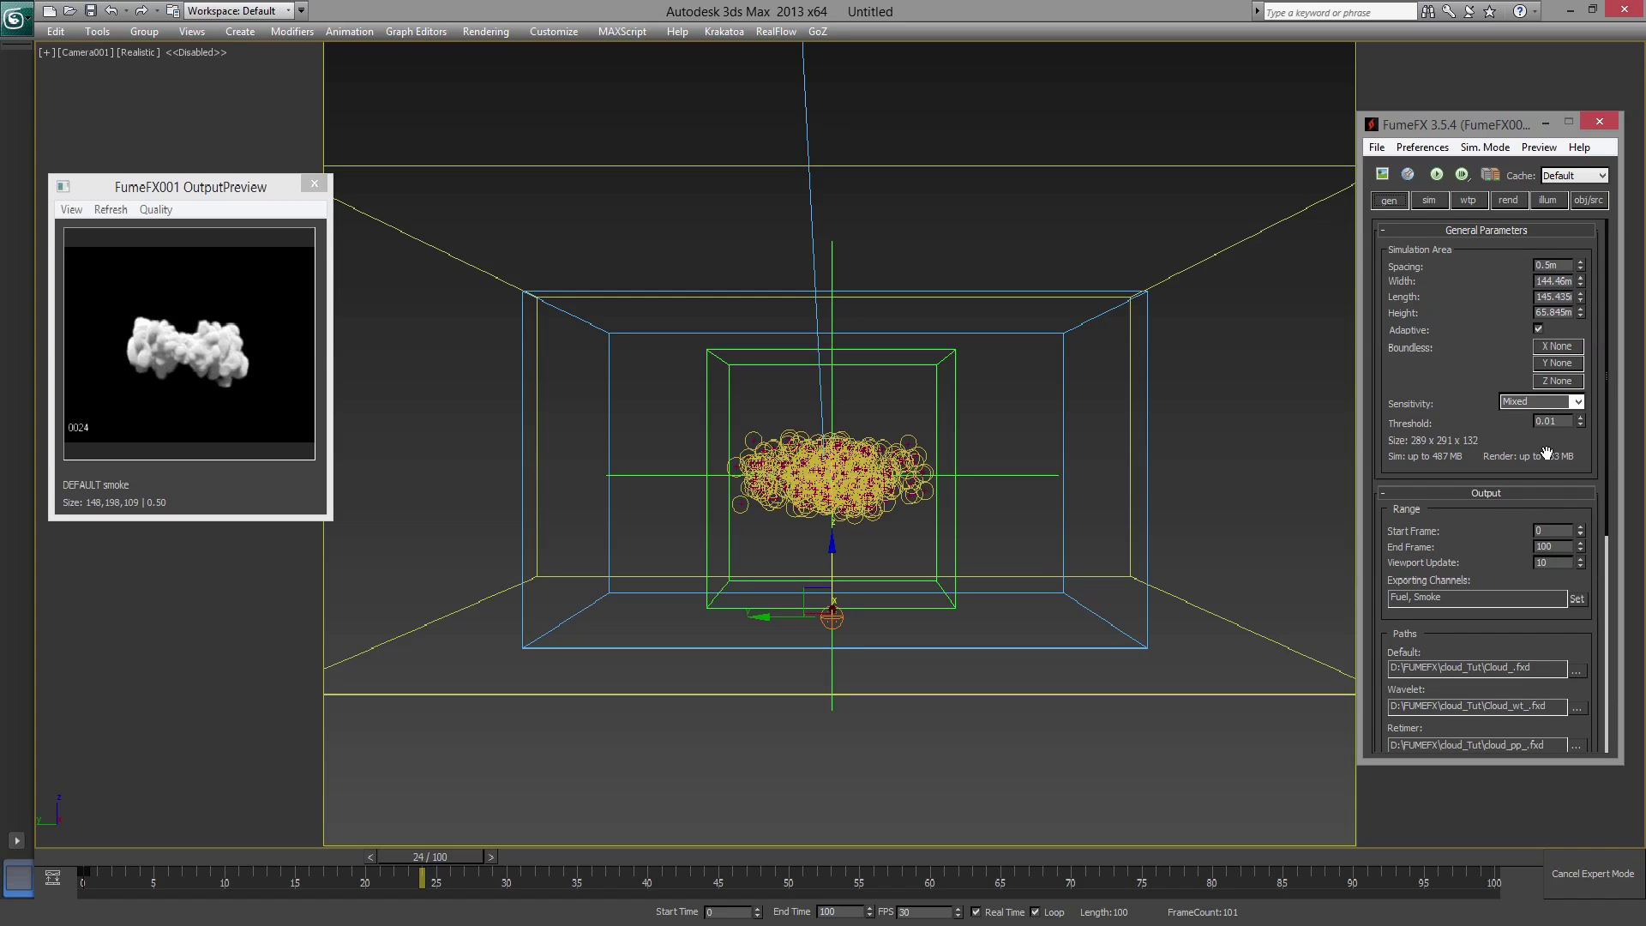
click(1566, 267)
text(2)
key(Return)
click(1438, 174)
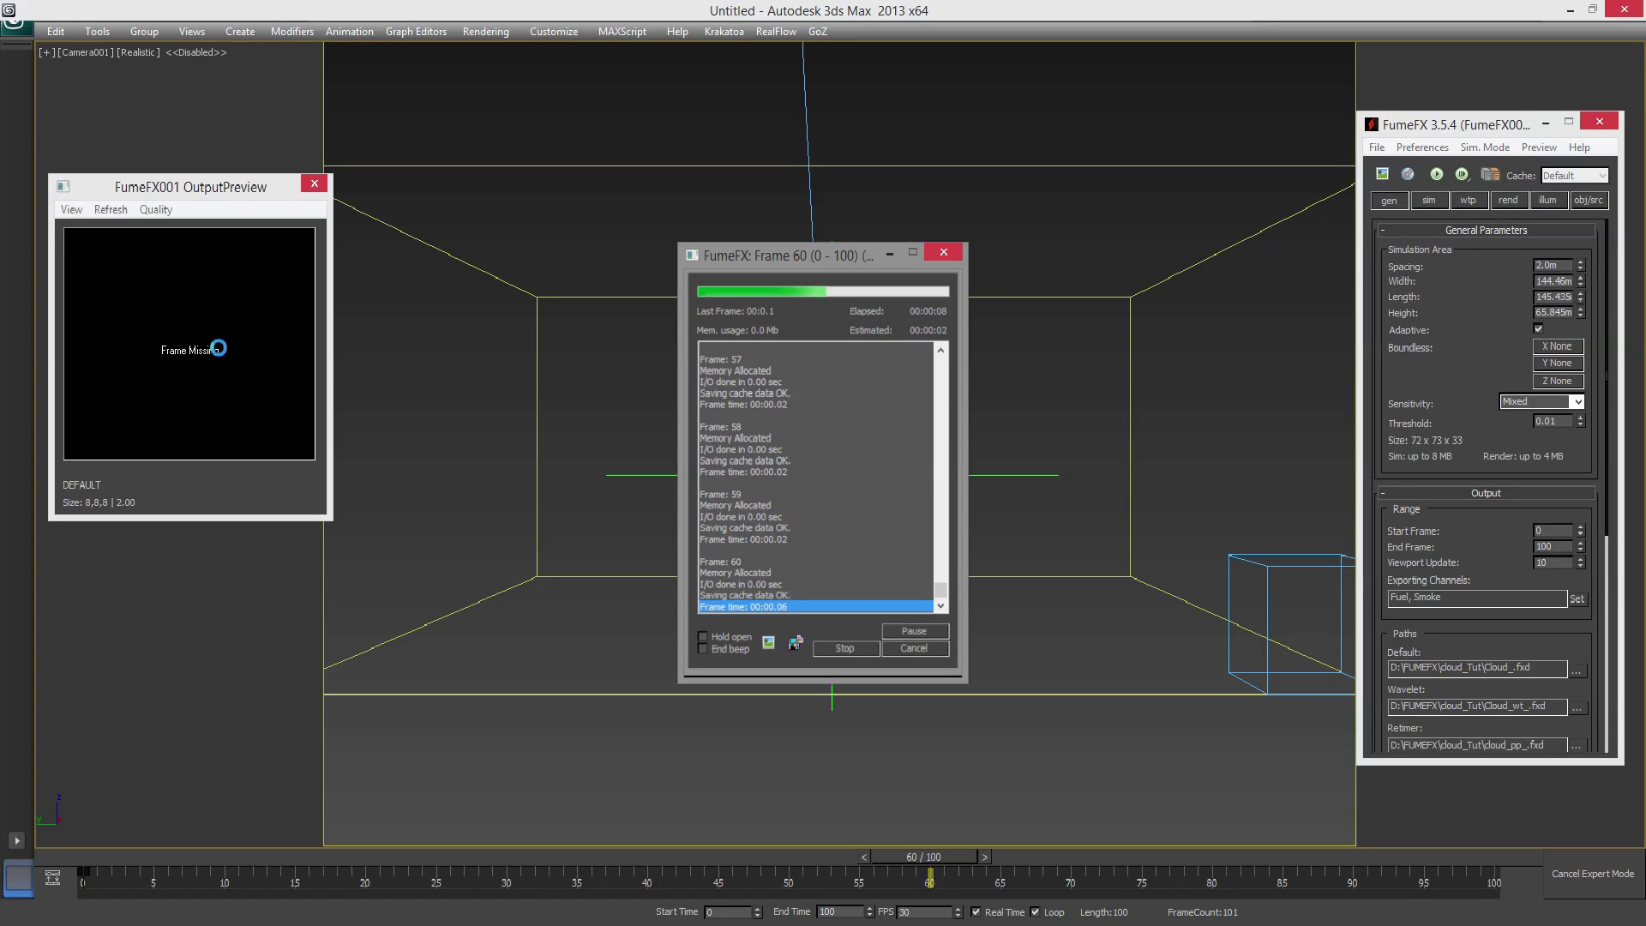
- Scrub the timeline to check the result, and add FFX Particle Src001 to the FumeFX objects and sources
drag(943, 861, 202, 855)
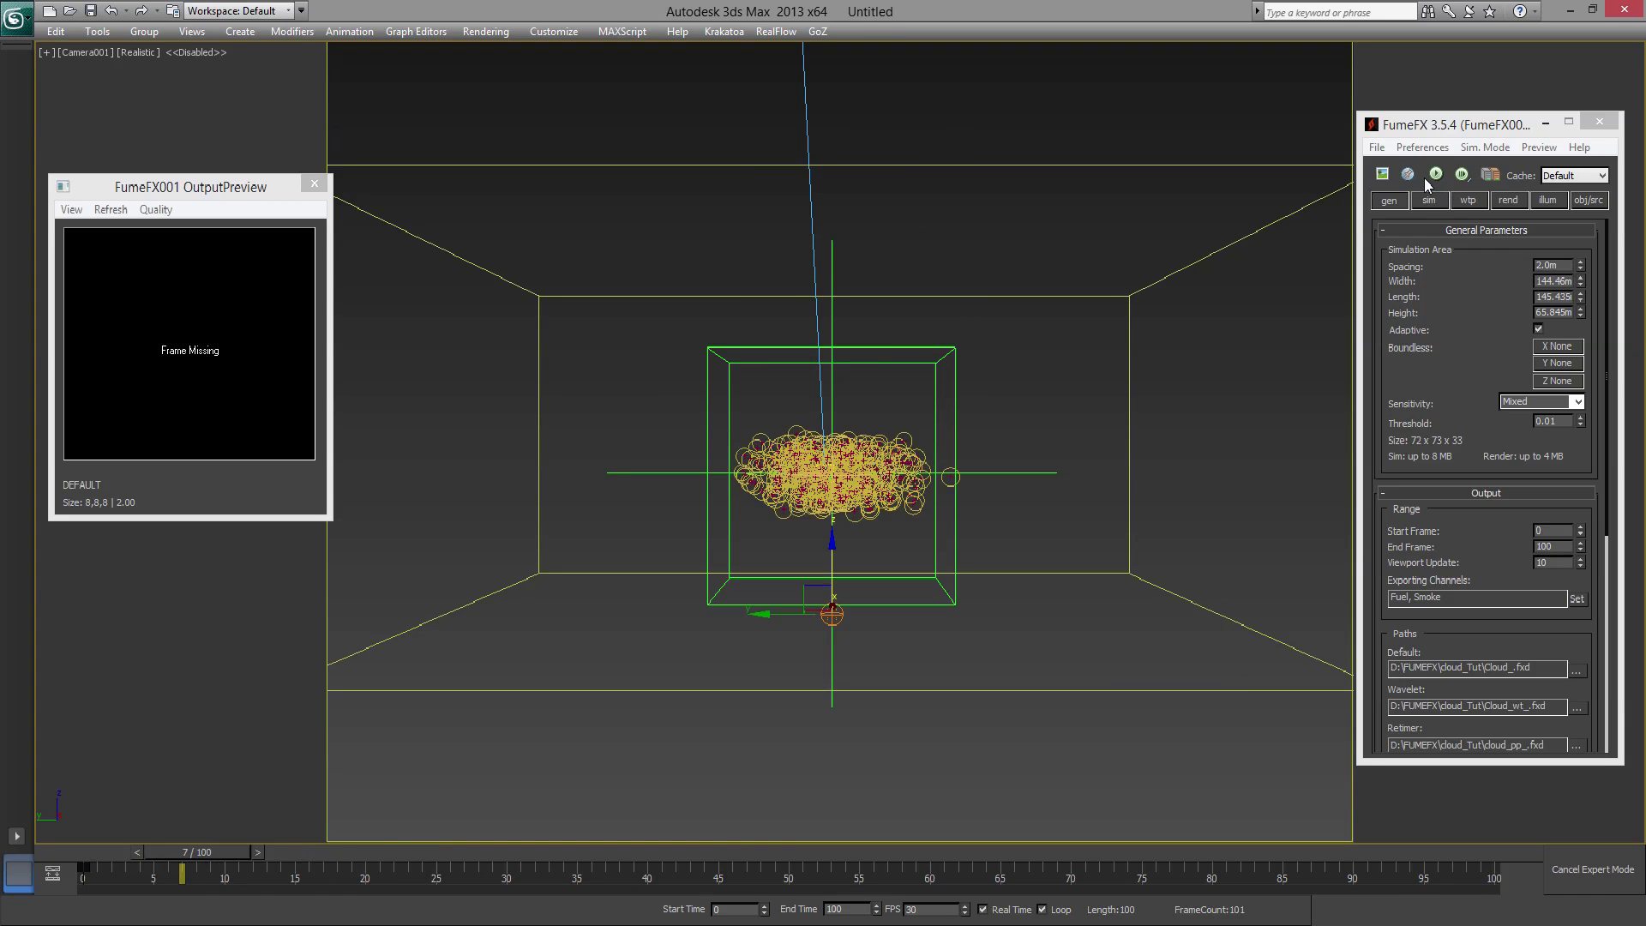
click(1390, 204)
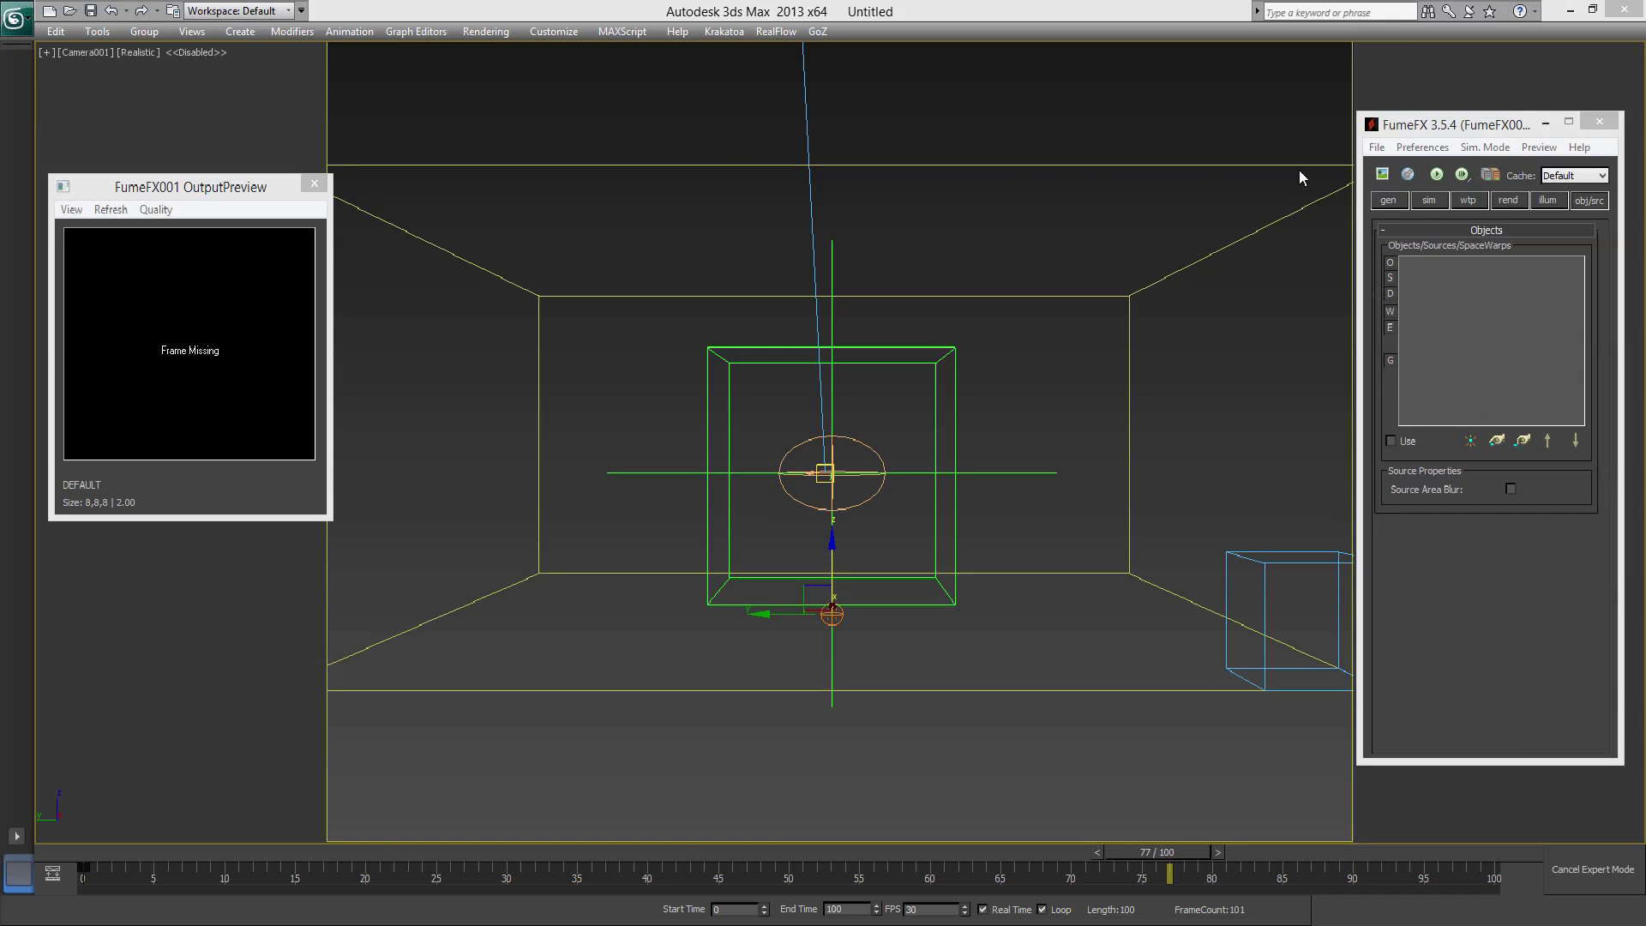
drag(1437, 125, 1259, 130)
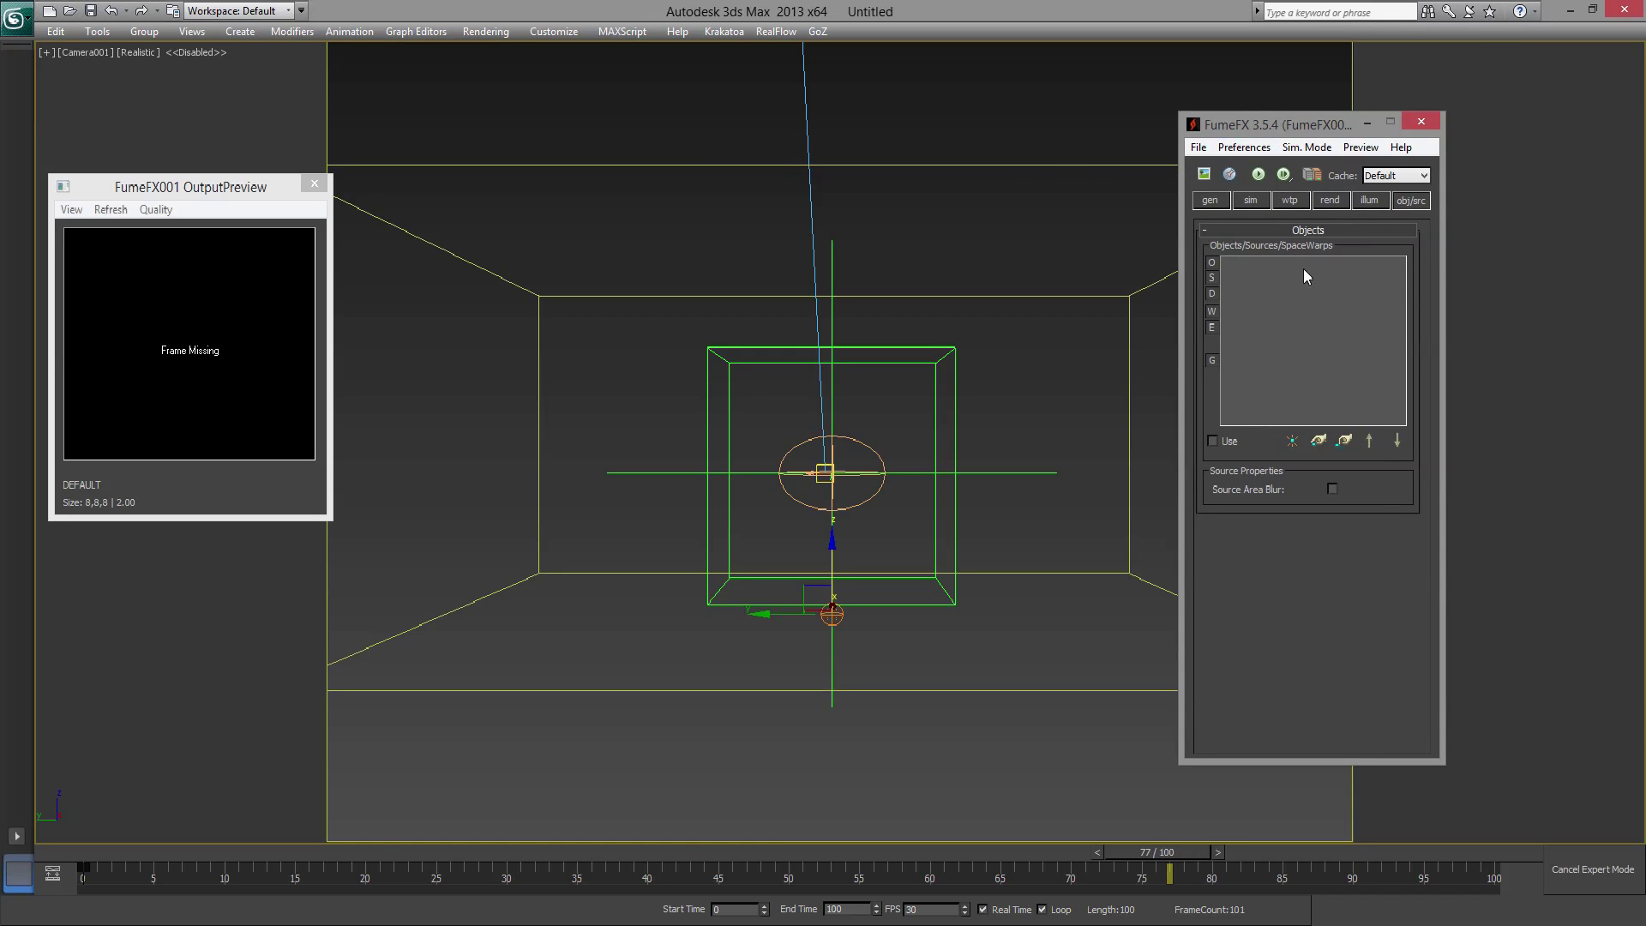
click(1319, 441)
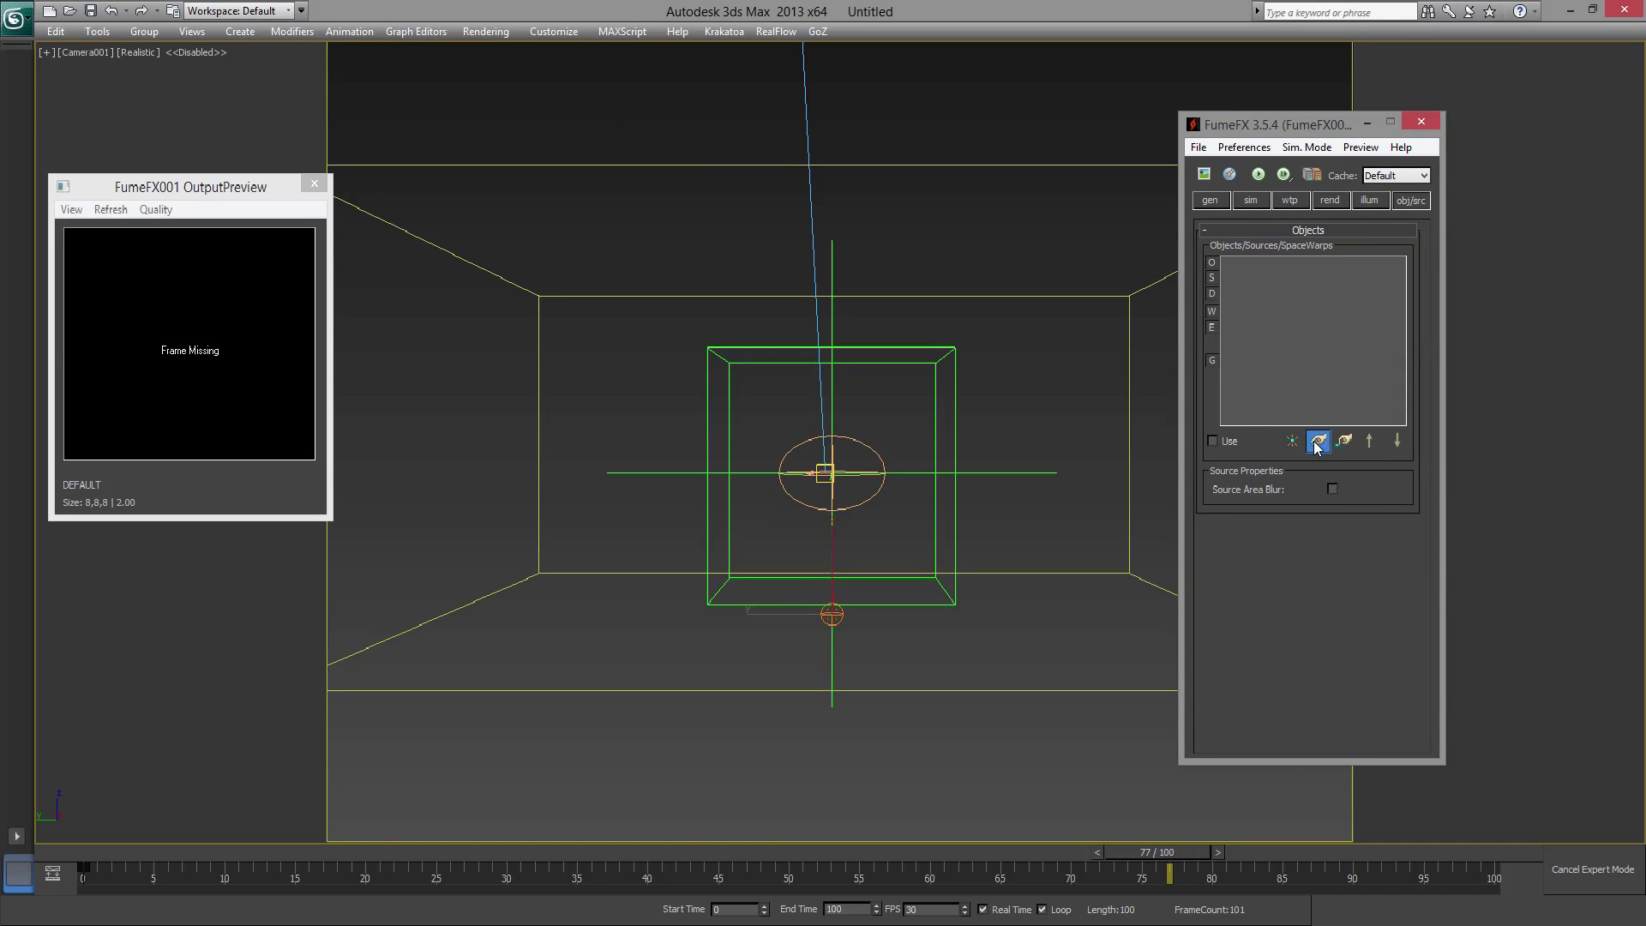
click(834, 616)
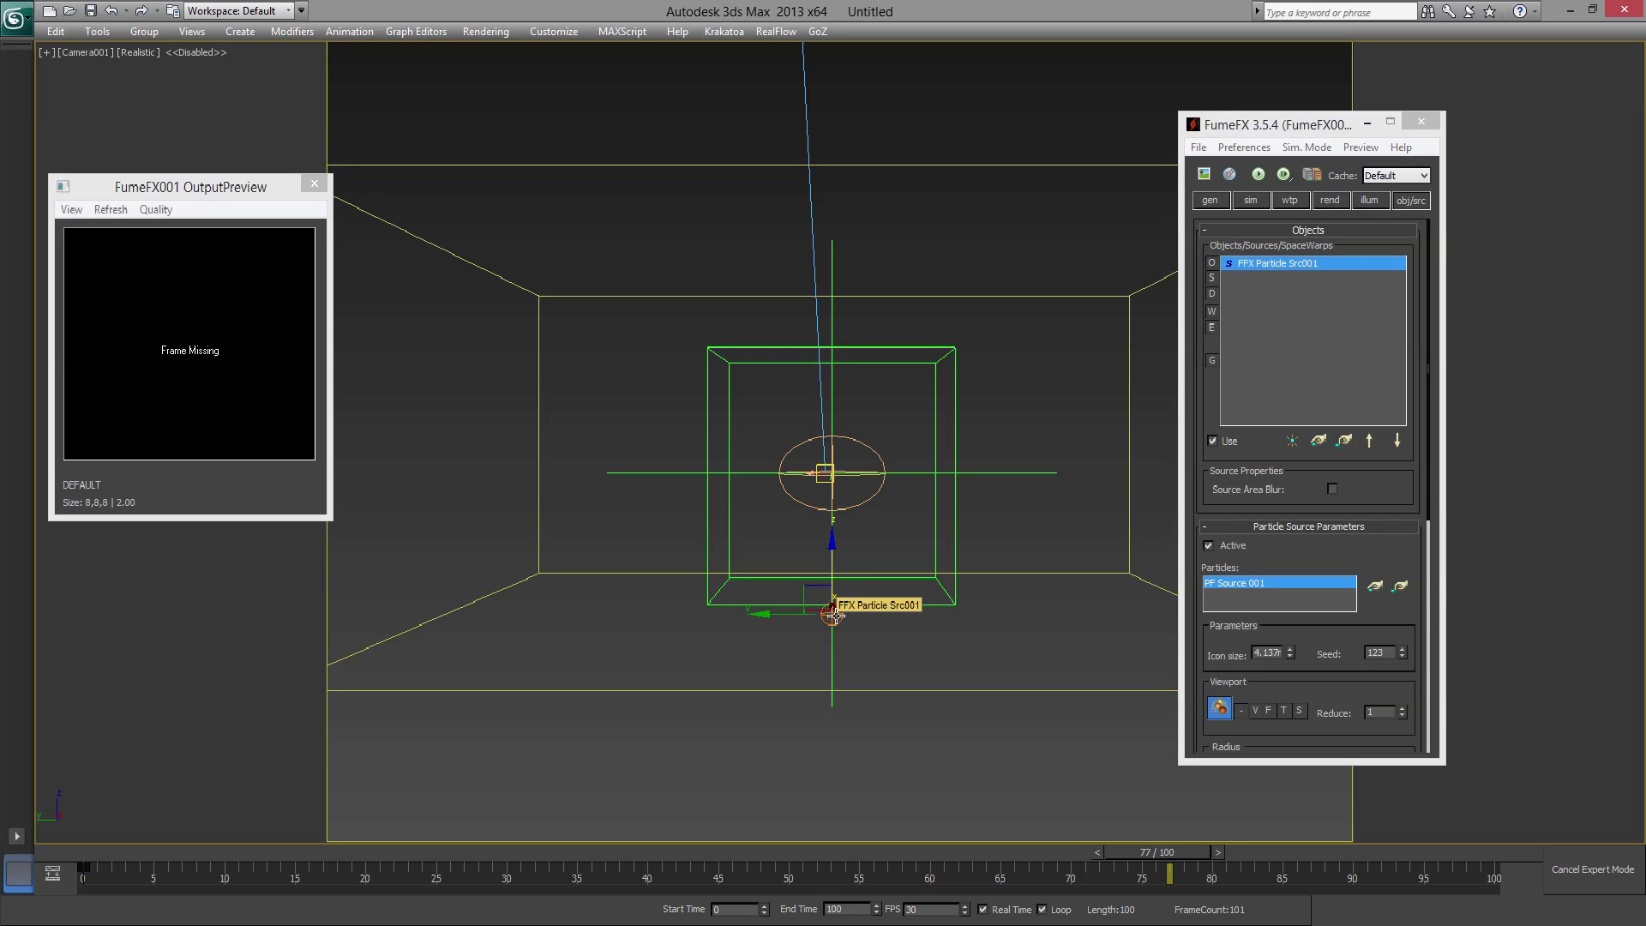
- Run the default simulation again with the particle source and stop it at frame 31
drag(1283, 567, 1284, 495)
click(1257, 175)
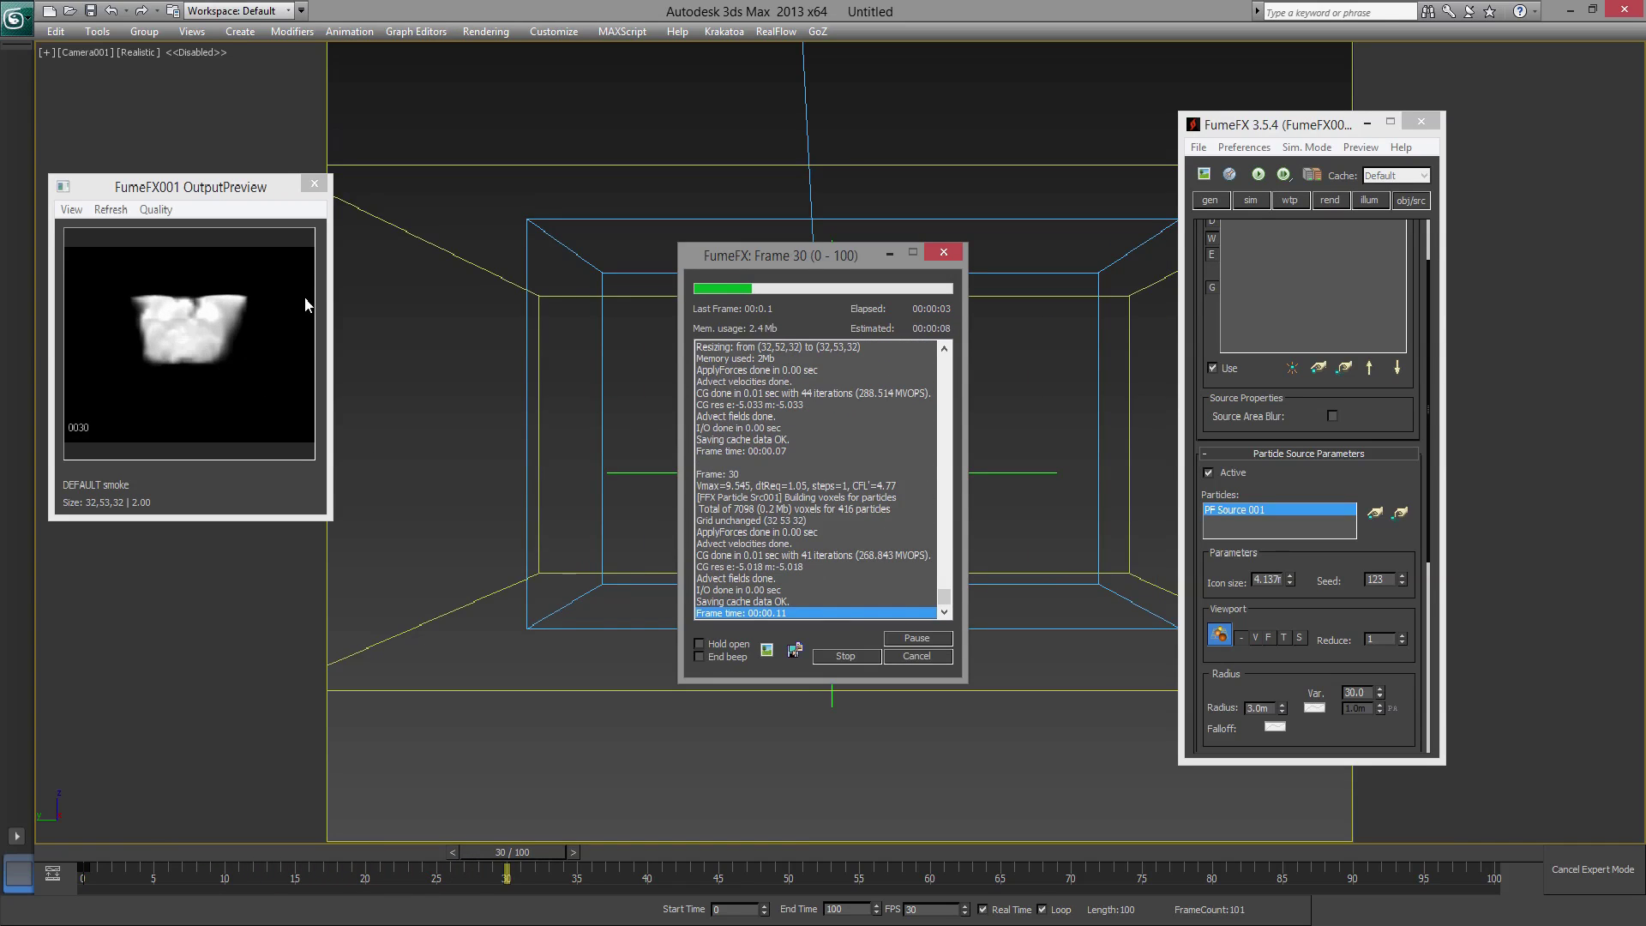
click(846, 656)
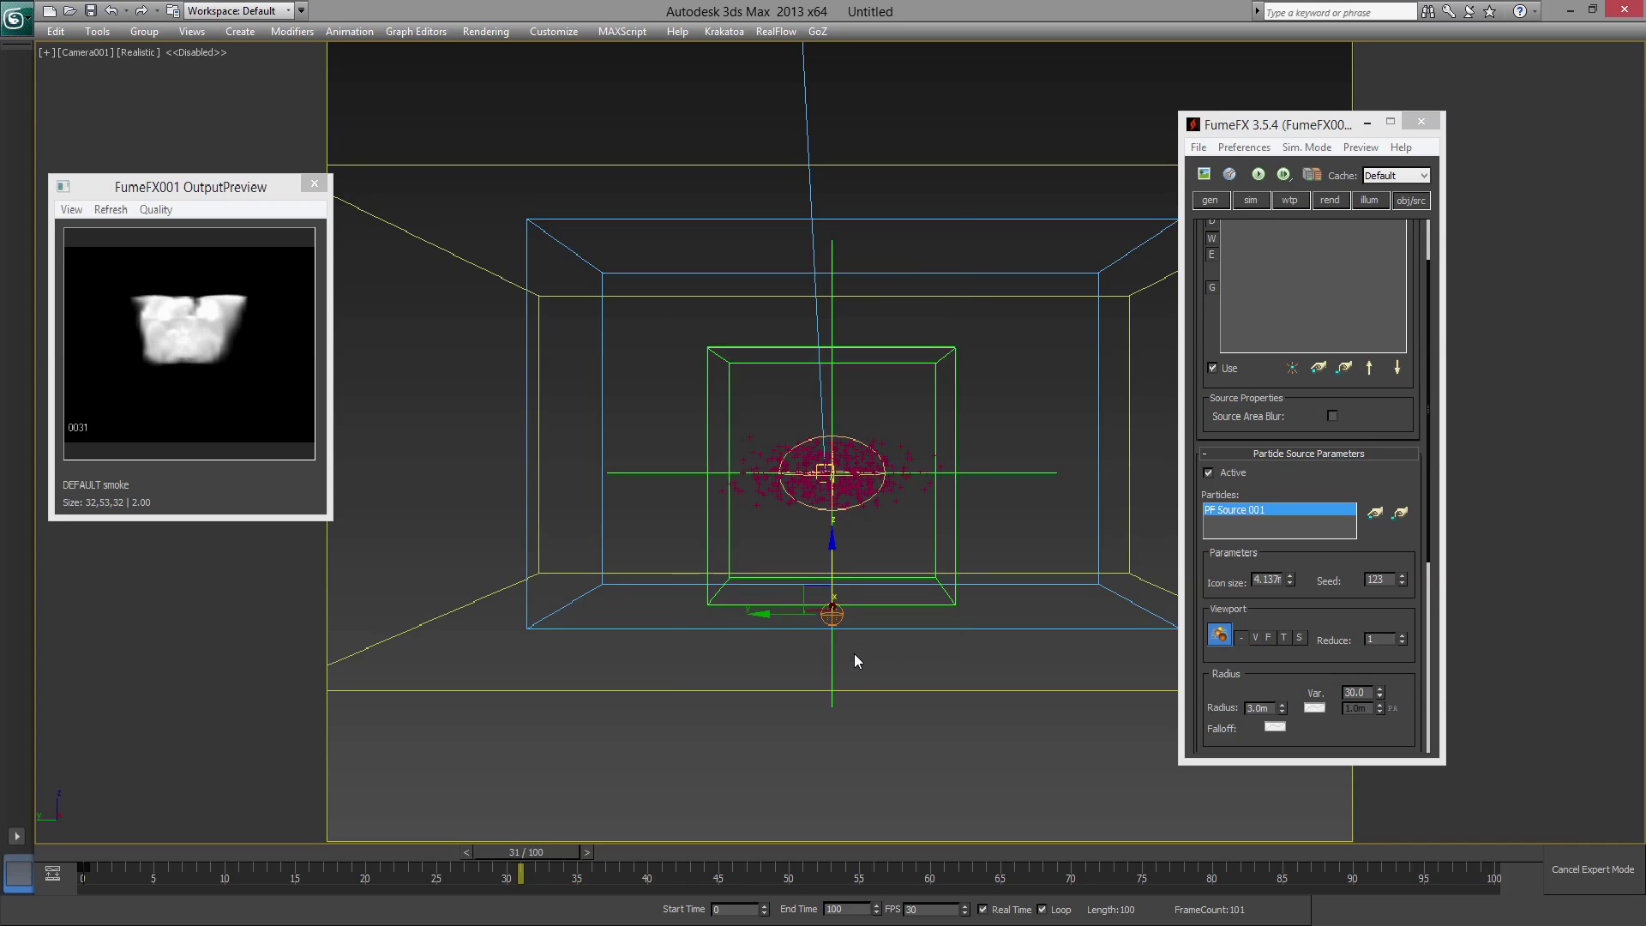
- Set the simulation gravity to 0, run the default simulation and stop it at frame 51
click(1268, 199)
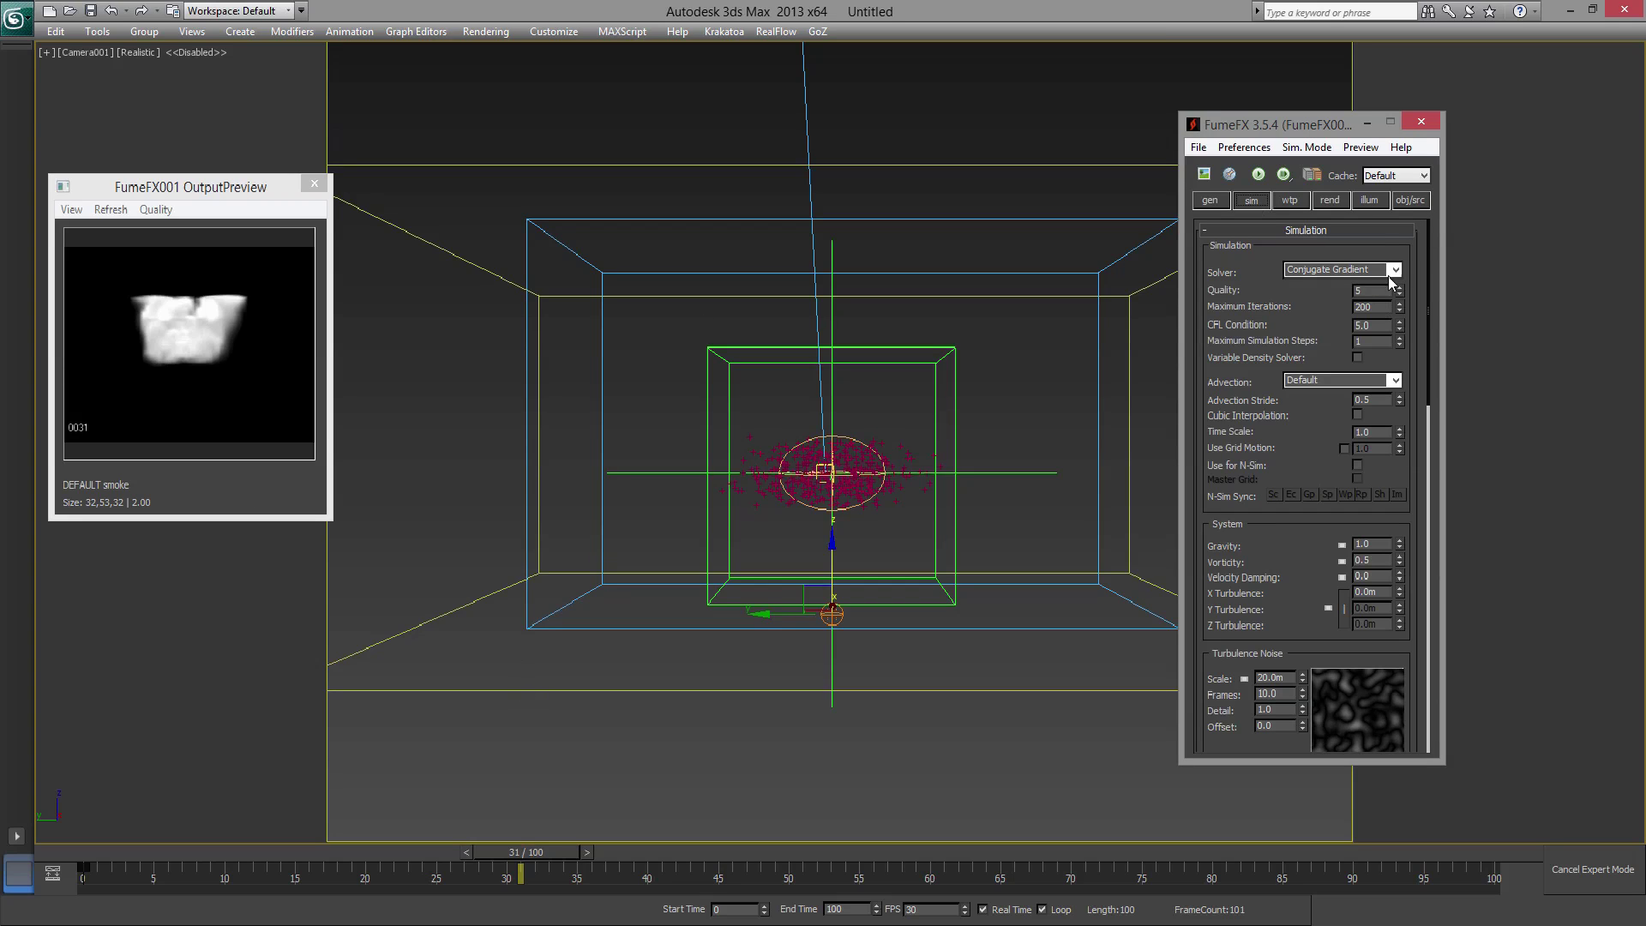
click(1415, 206)
drag(1299, 641, 1267, 477)
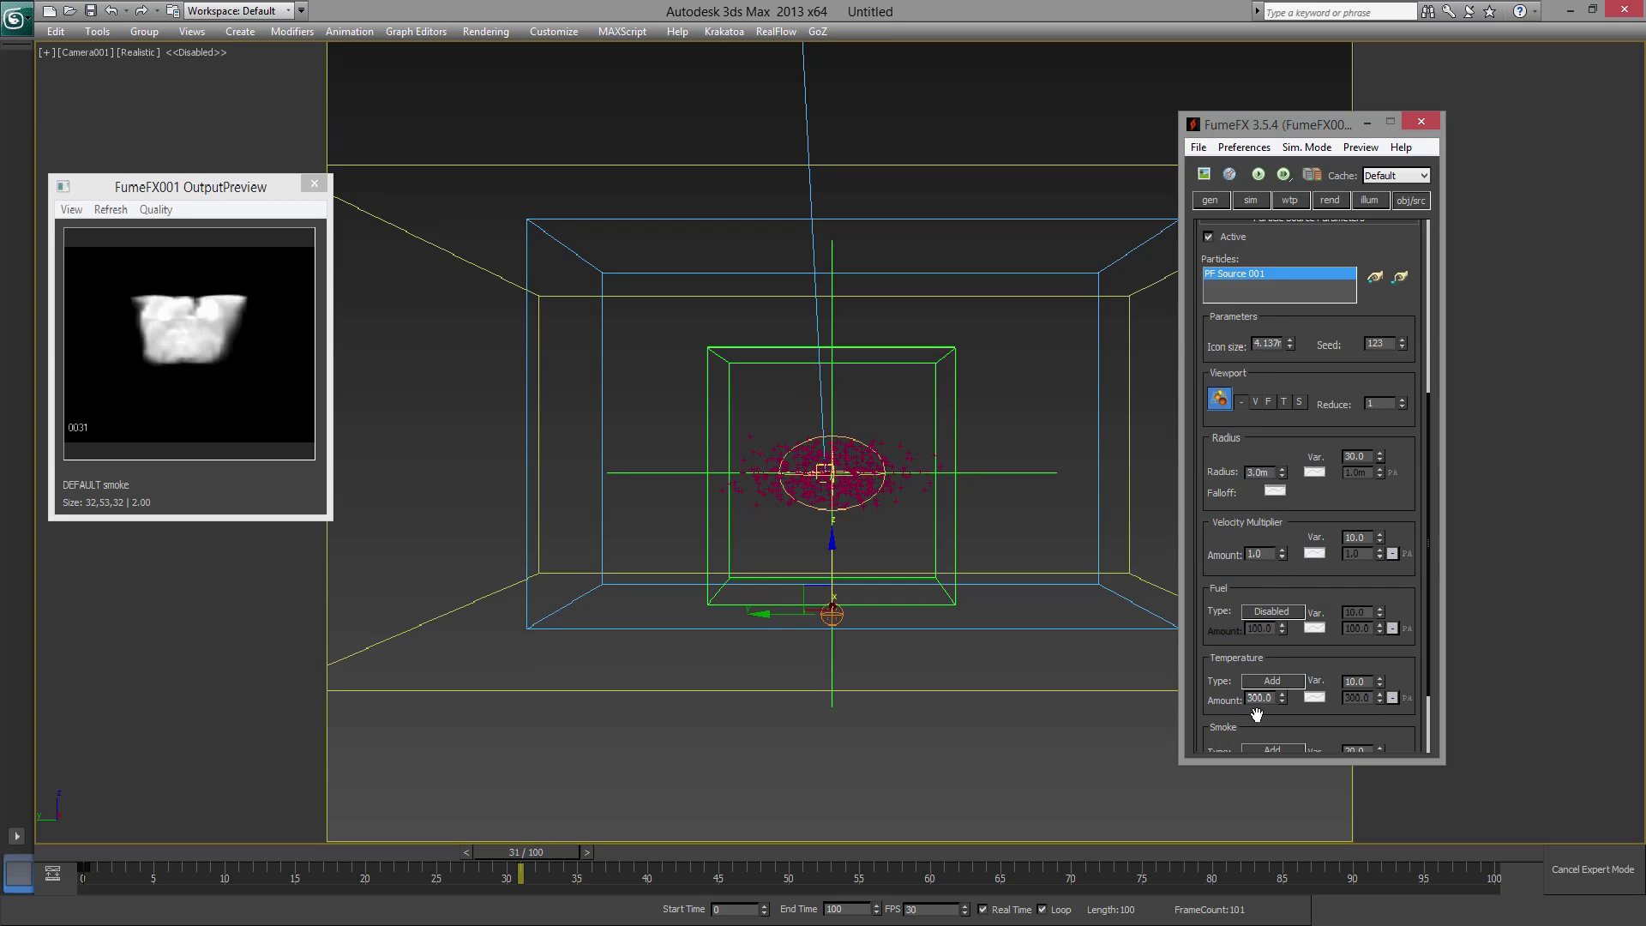
click(1251, 200)
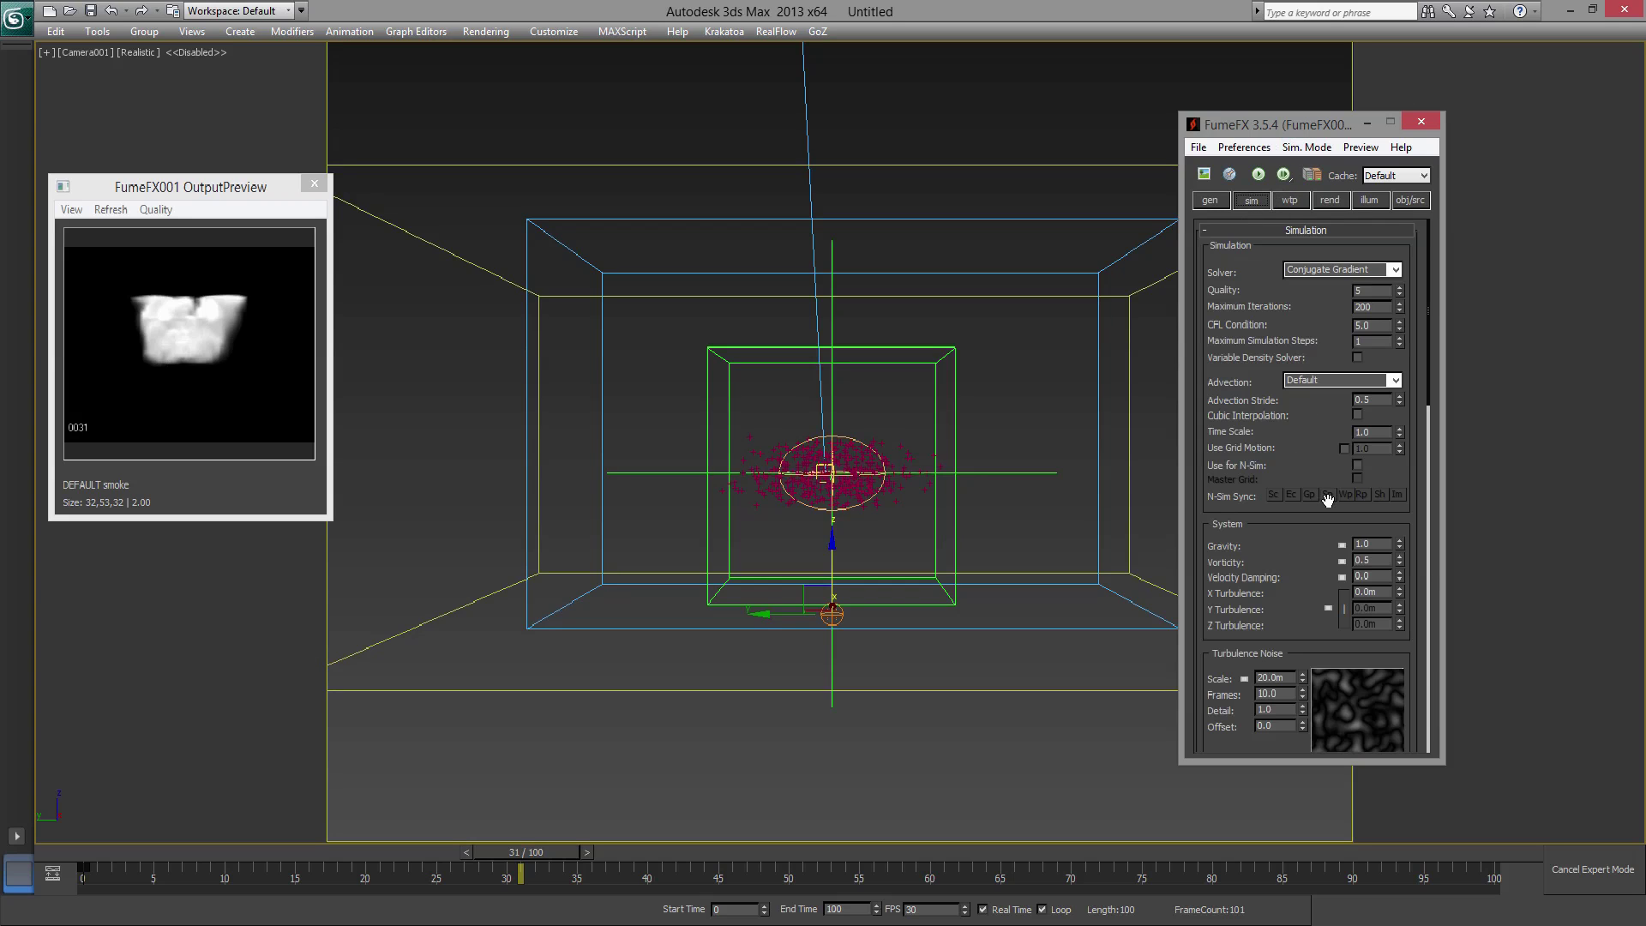
drag(1316, 534, 1309, 458)
right_click(1398, 459)
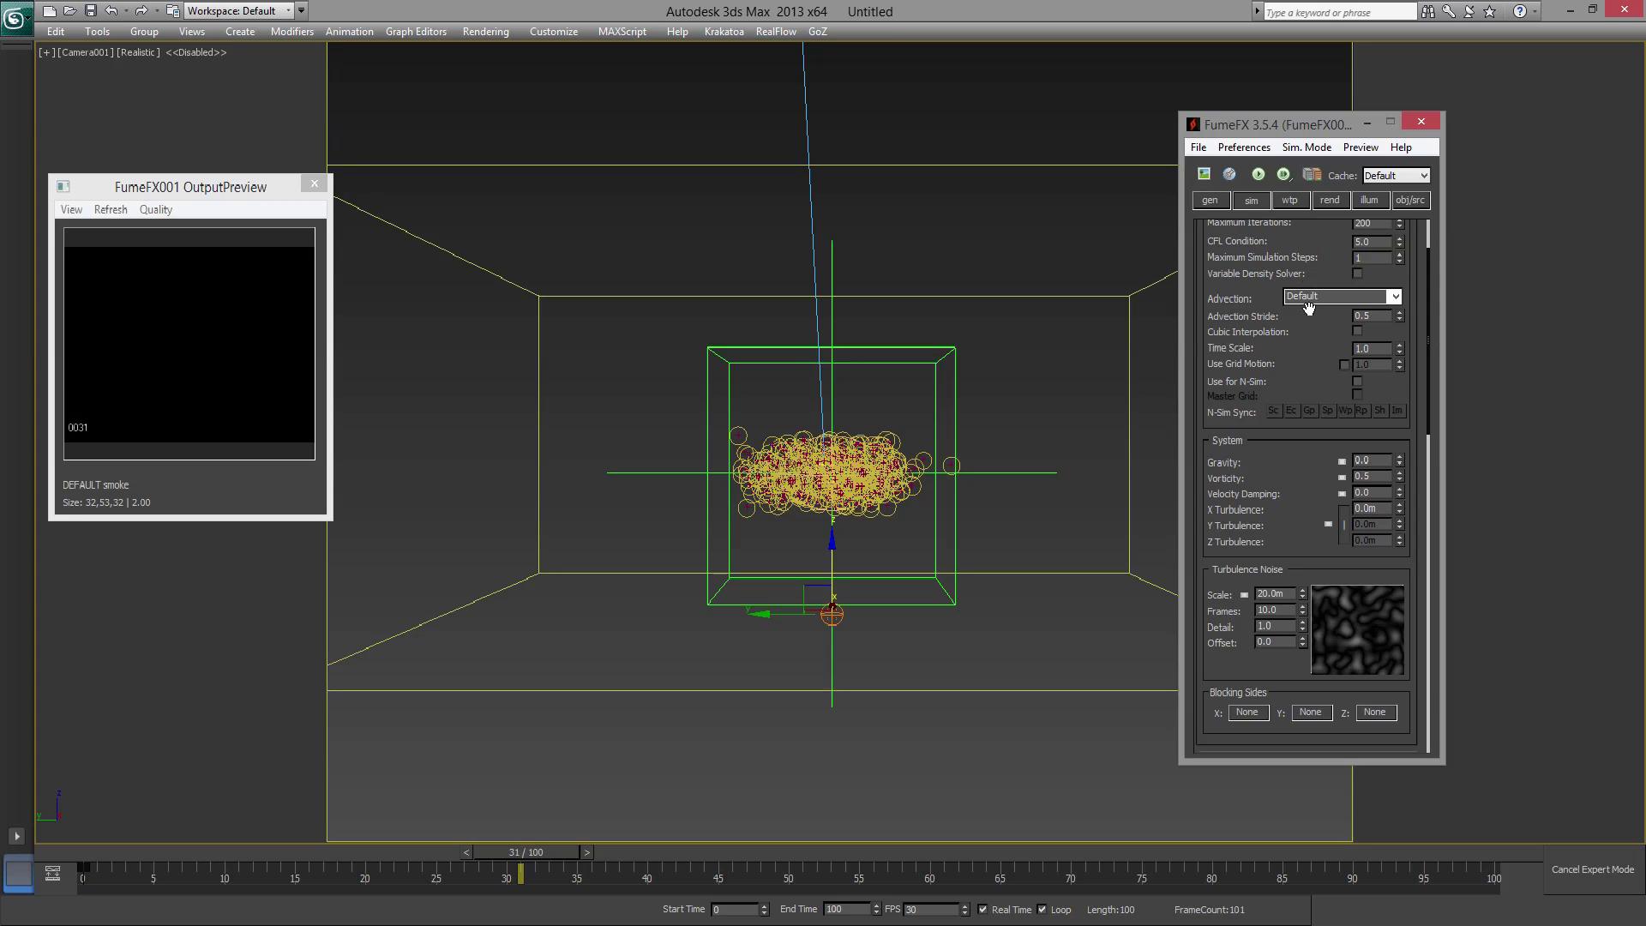
click(1258, 174)
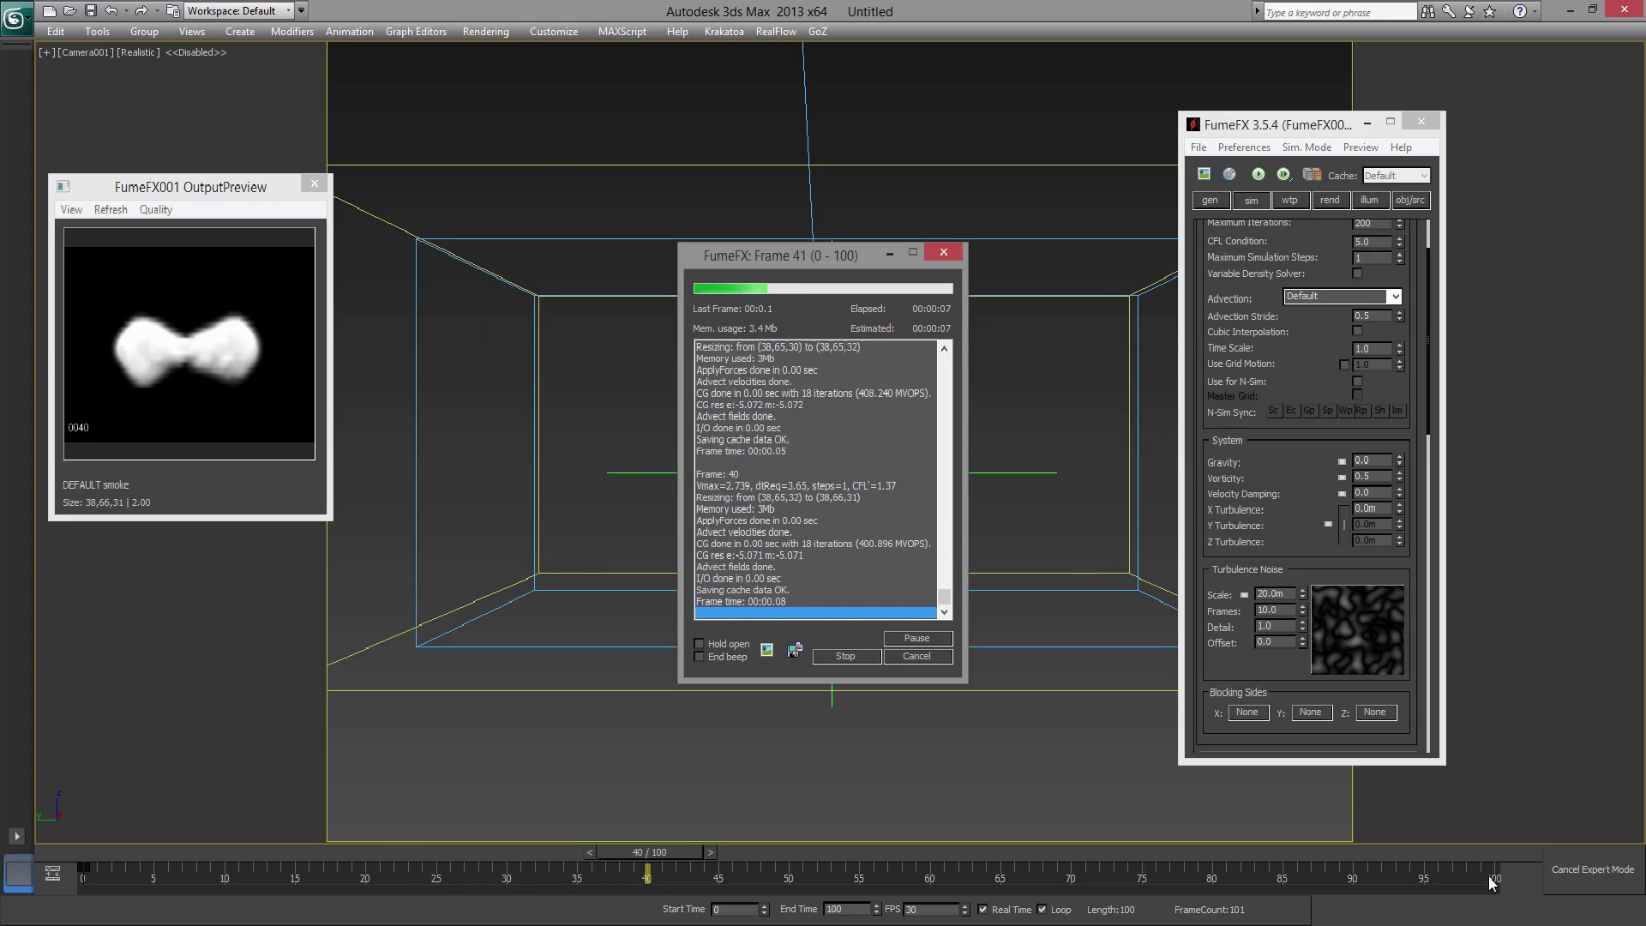
click(840, 658)
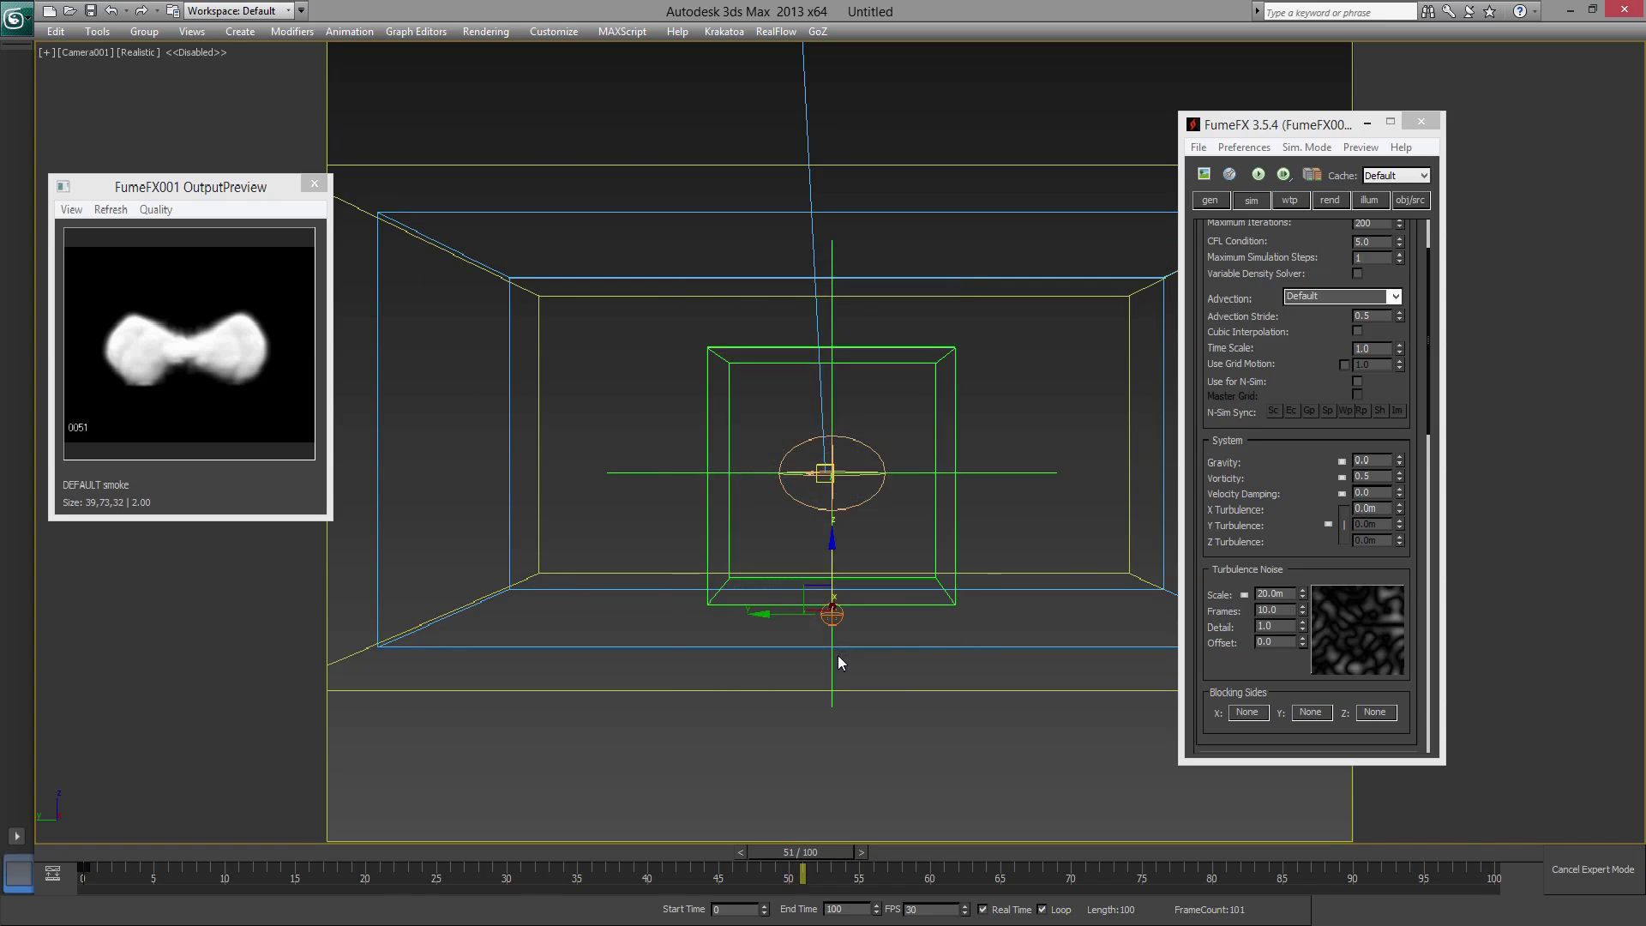
- Scale the flattened sphere at the grid's centre upward along its Z axis to make it rounder, and reselect the FumeFX grid
click(870, 500)
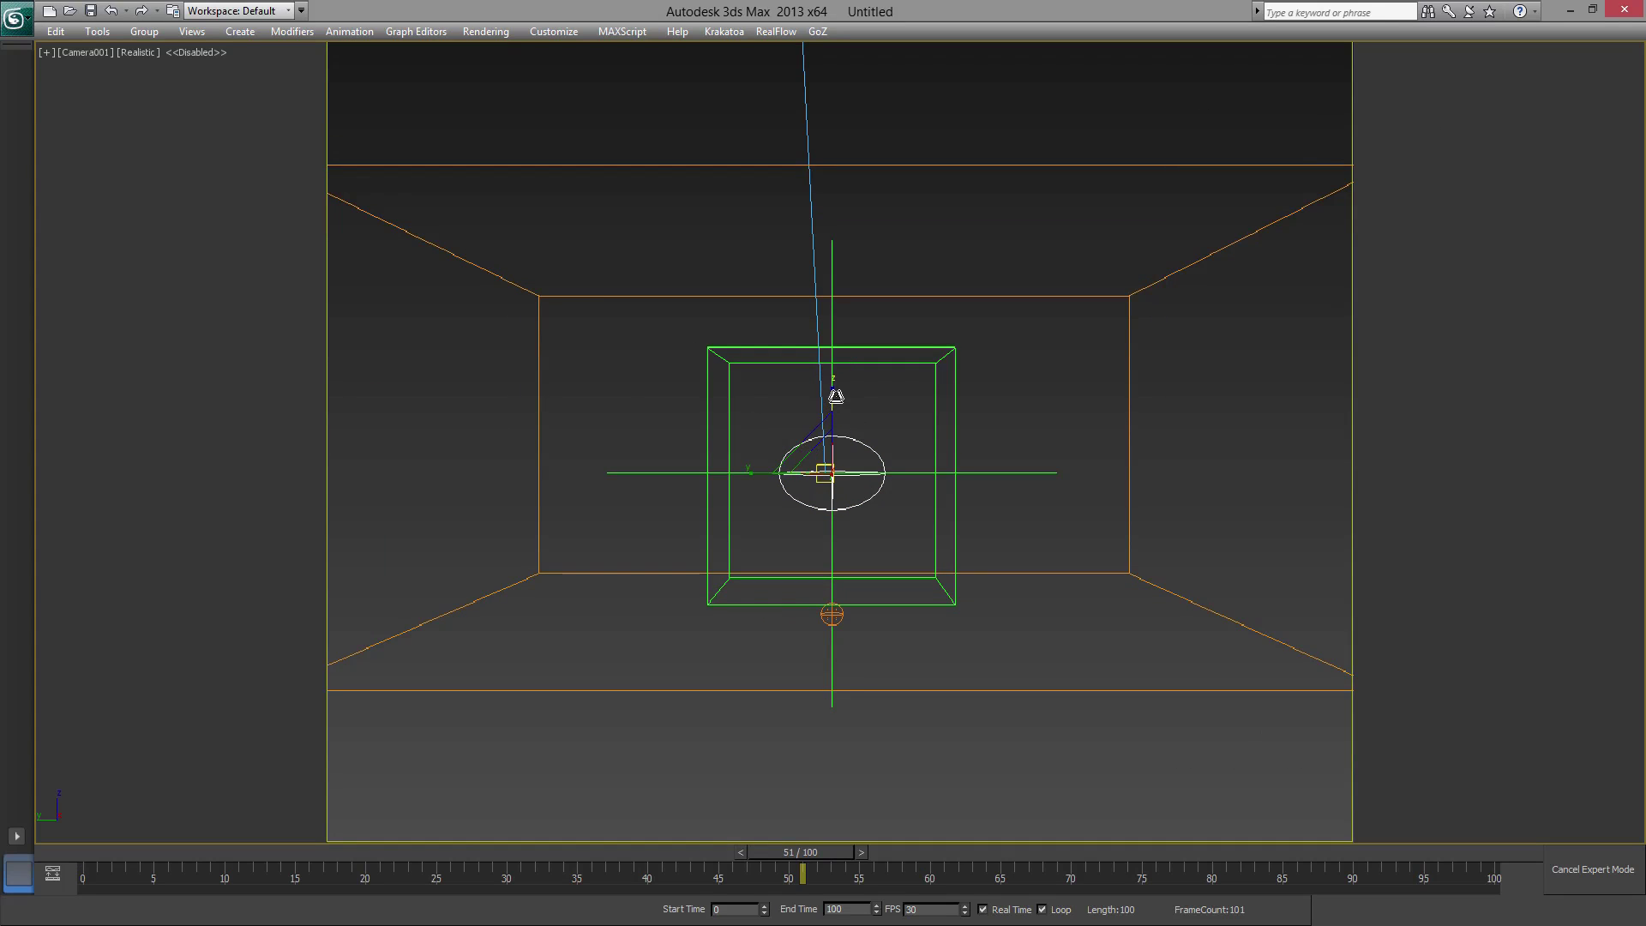
drag(832, 396, 838, 360)
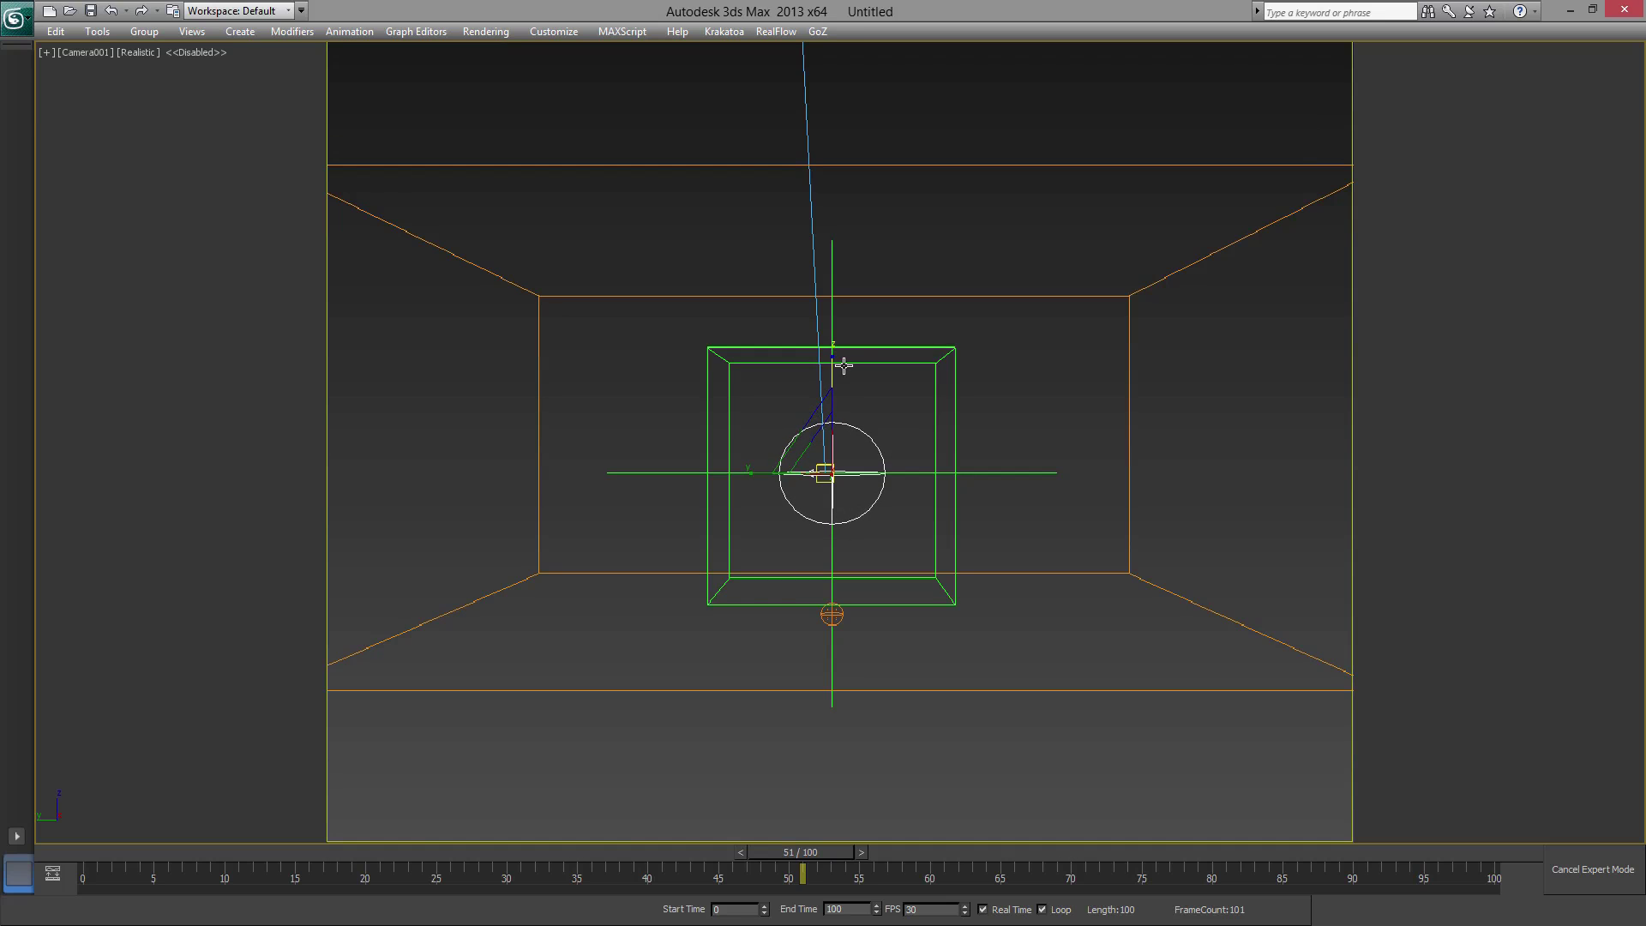
click(948, 296)
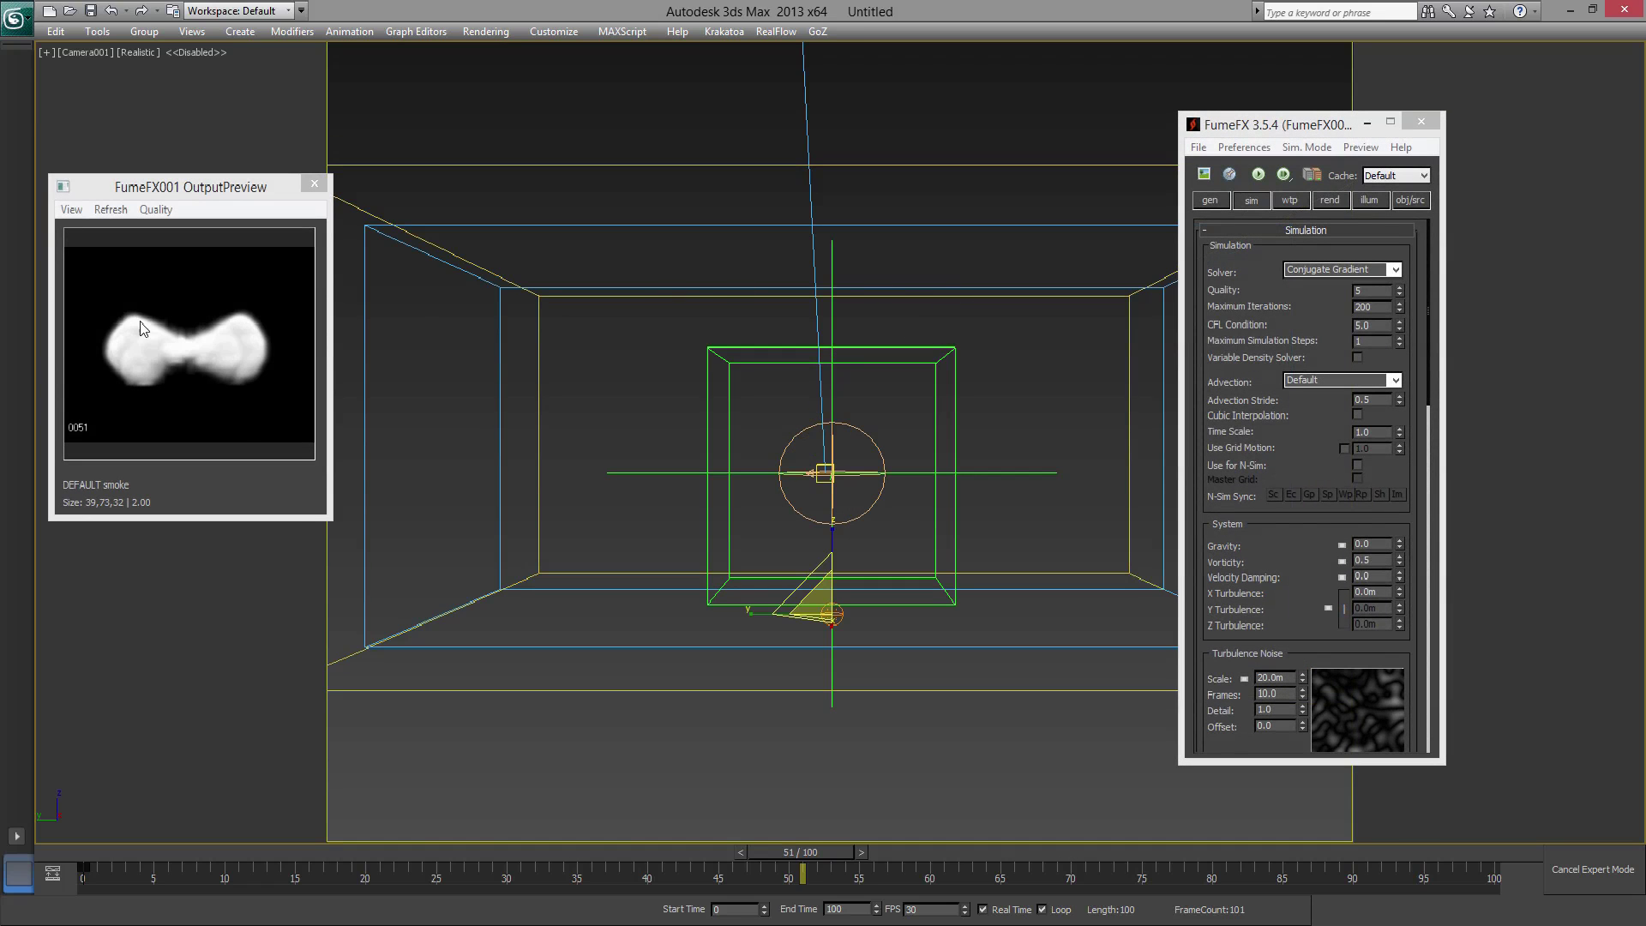
- Set the simulation's vorticity to 0.8 and its velocity damping to 0.01
click(1248, 206)
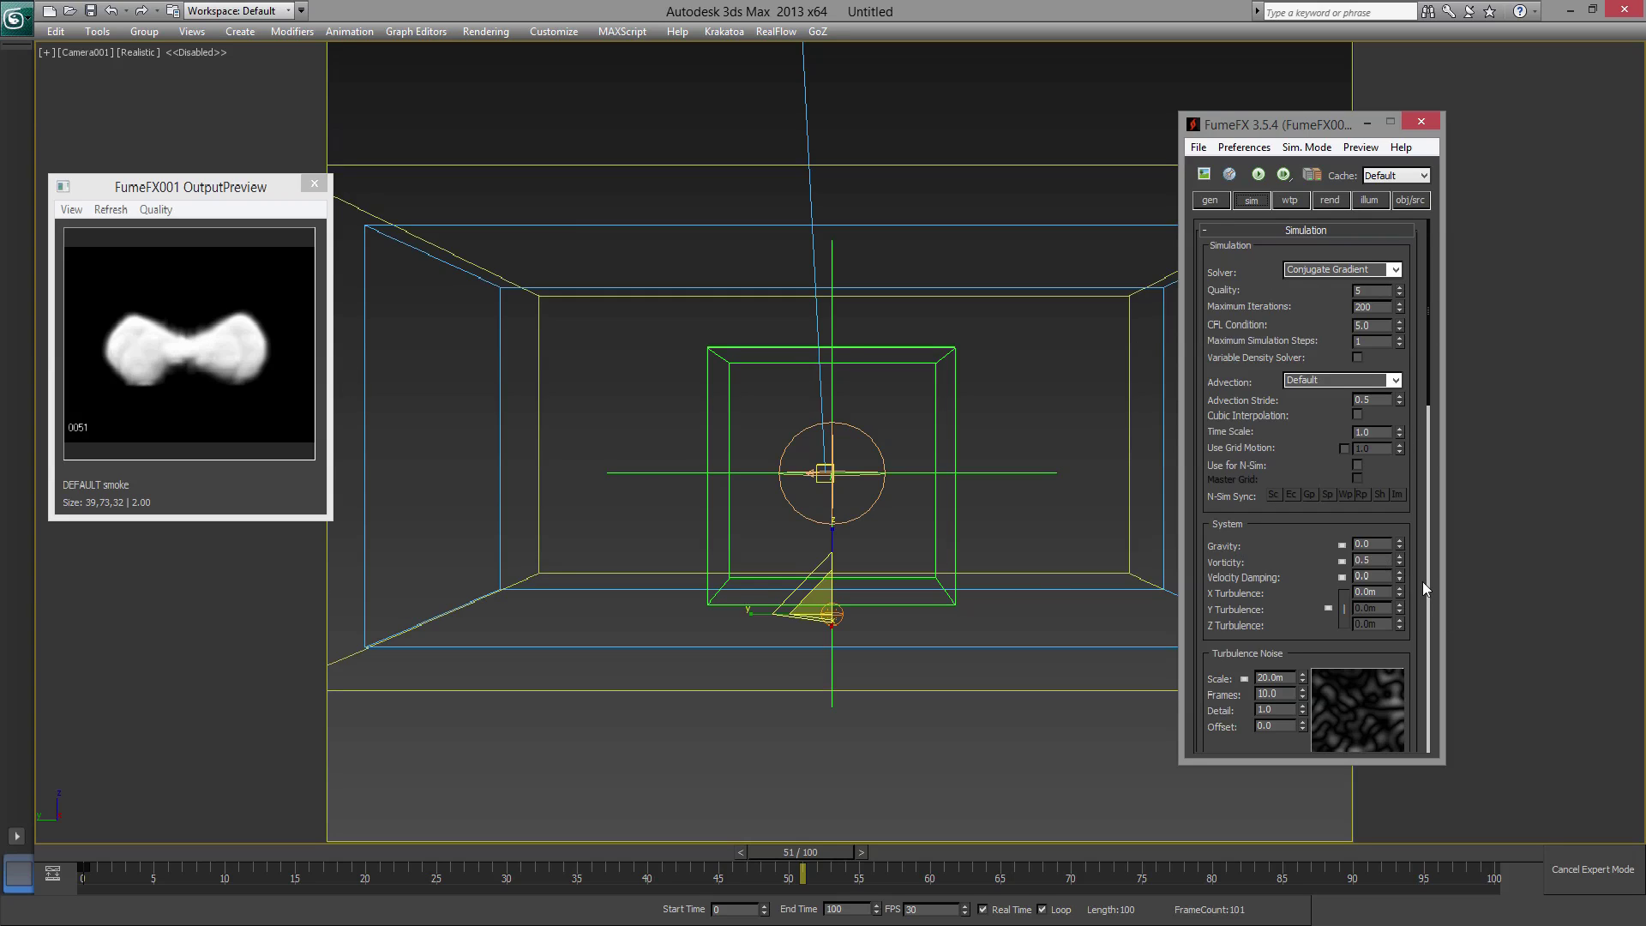
double_click(1368, 560)
text(.8)
key(Return)
click(1375, 577)
text(1)
key(Return)
click(1366, 592)
- Configure the turbulence noise with a scale of 8 m, 100 frames and a detail of 5
drag(1302, 632, 1299, 464)
double_click(1288, 511)
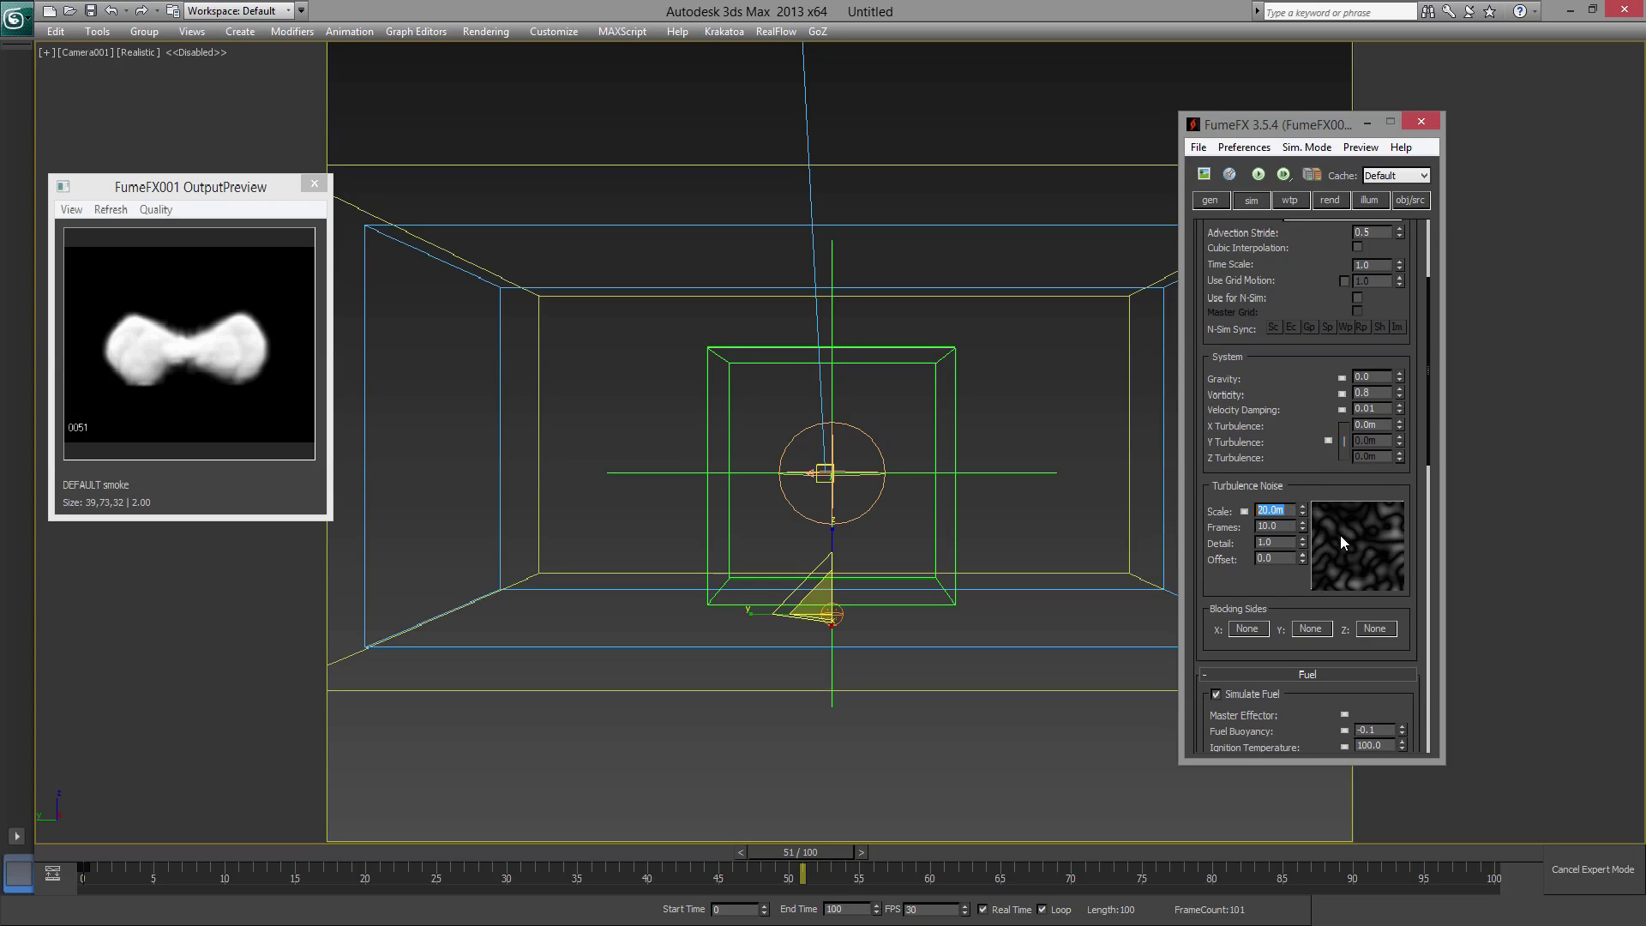
text(8)
key(Return)
double_click(1289, 524)
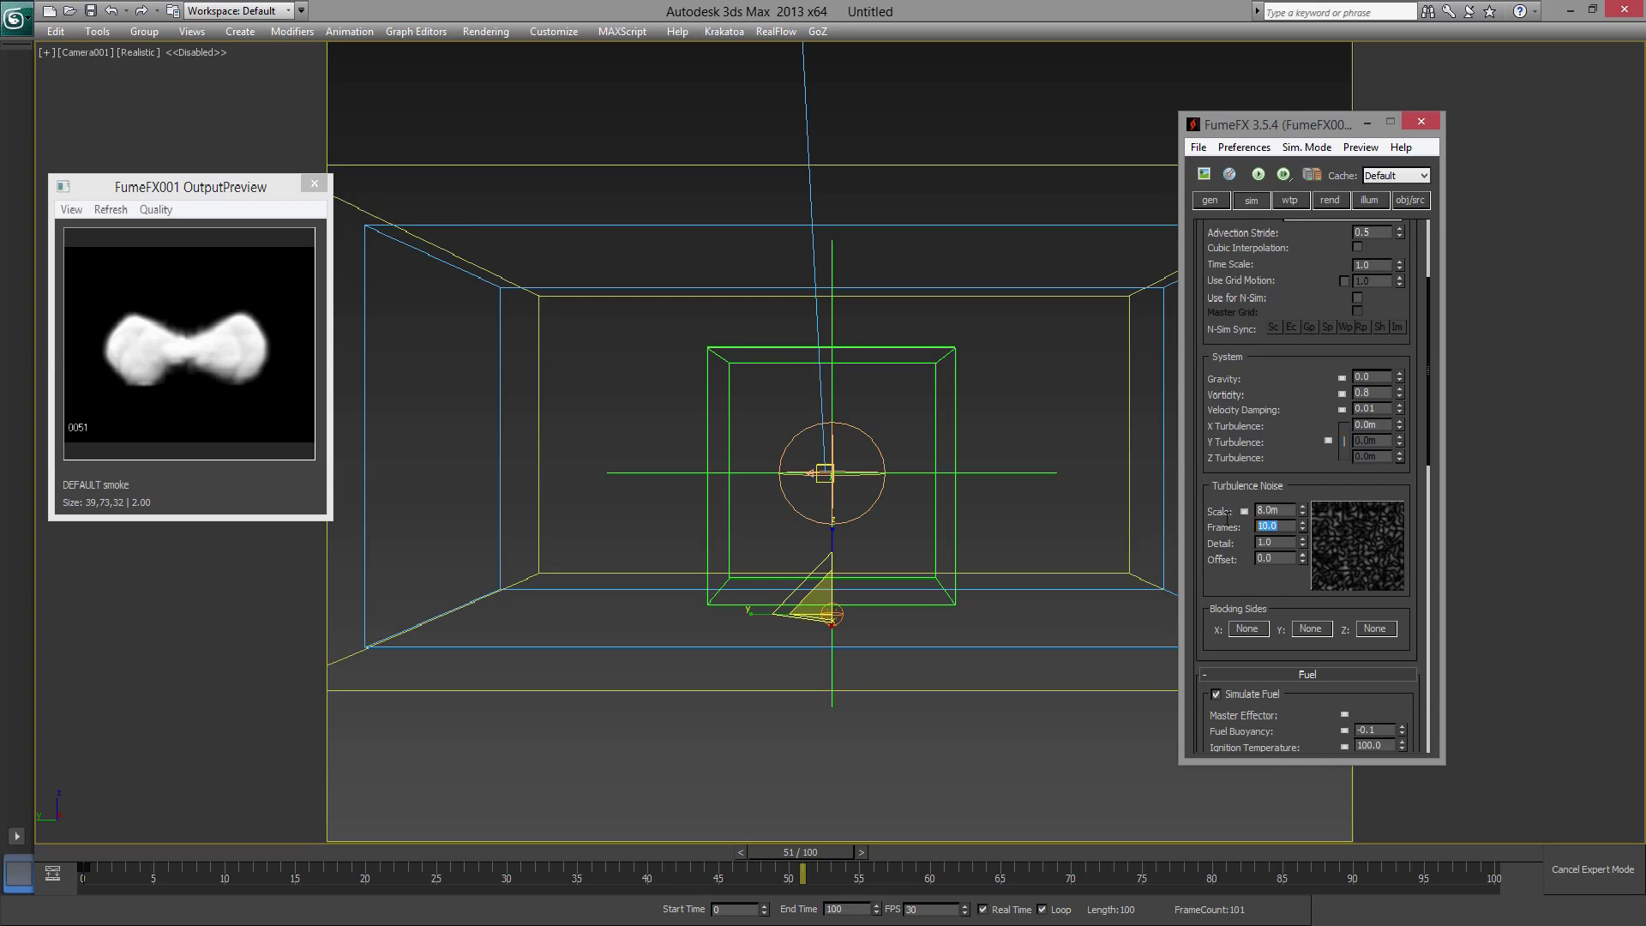
text(100)
key(Return)
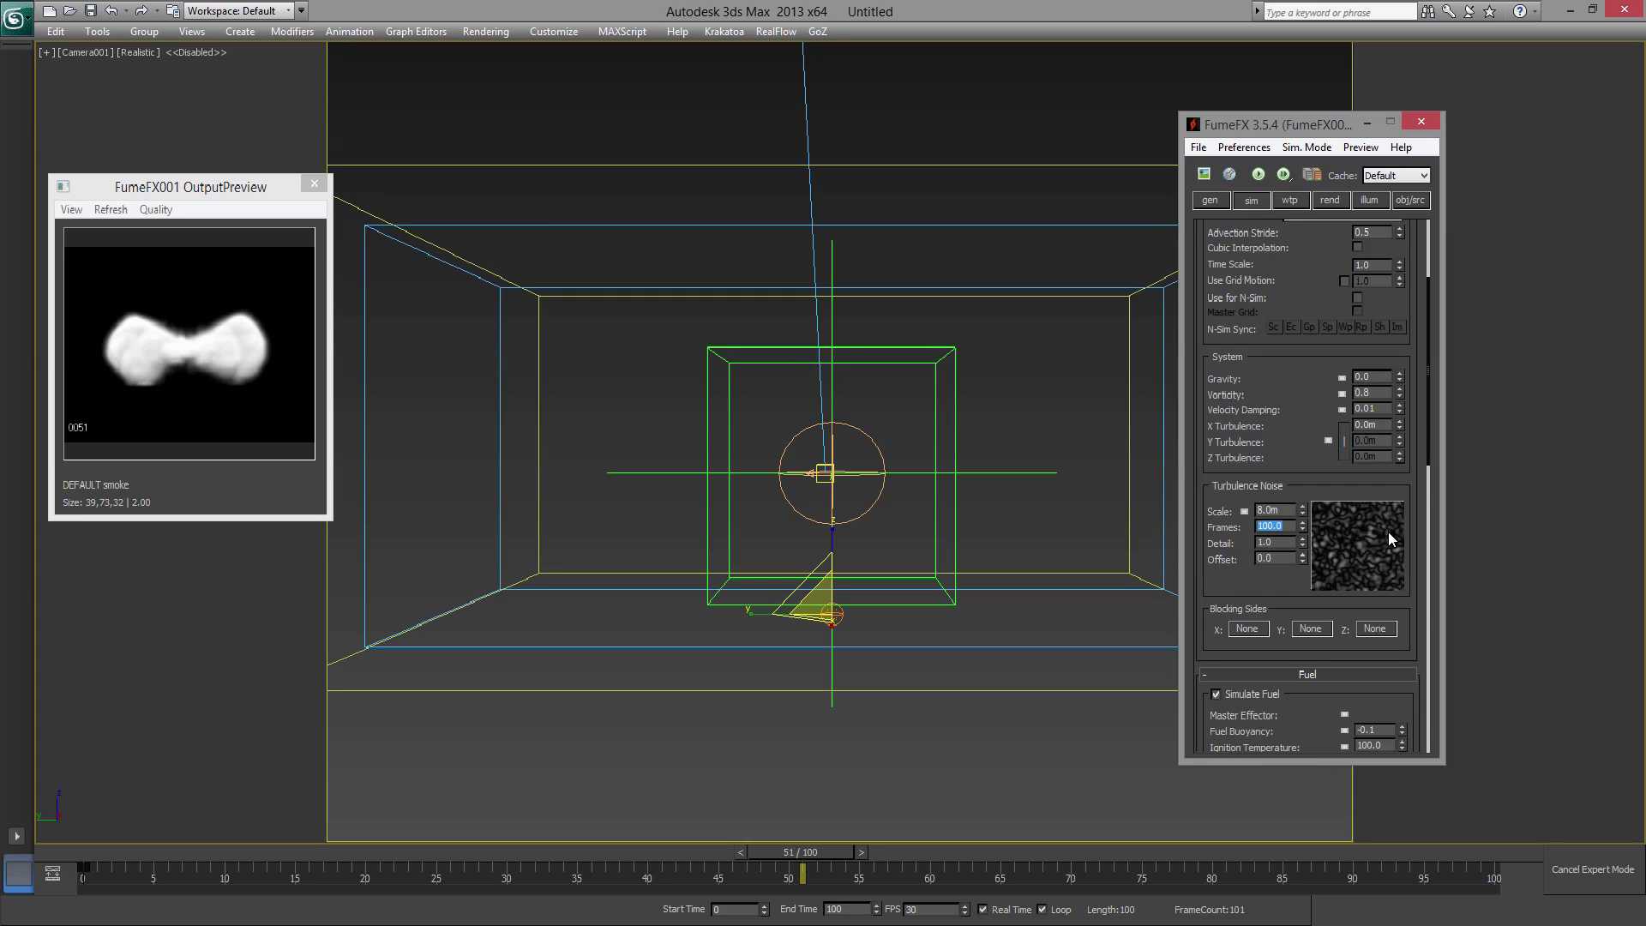
key(Tab)
text(5)
key(Return)
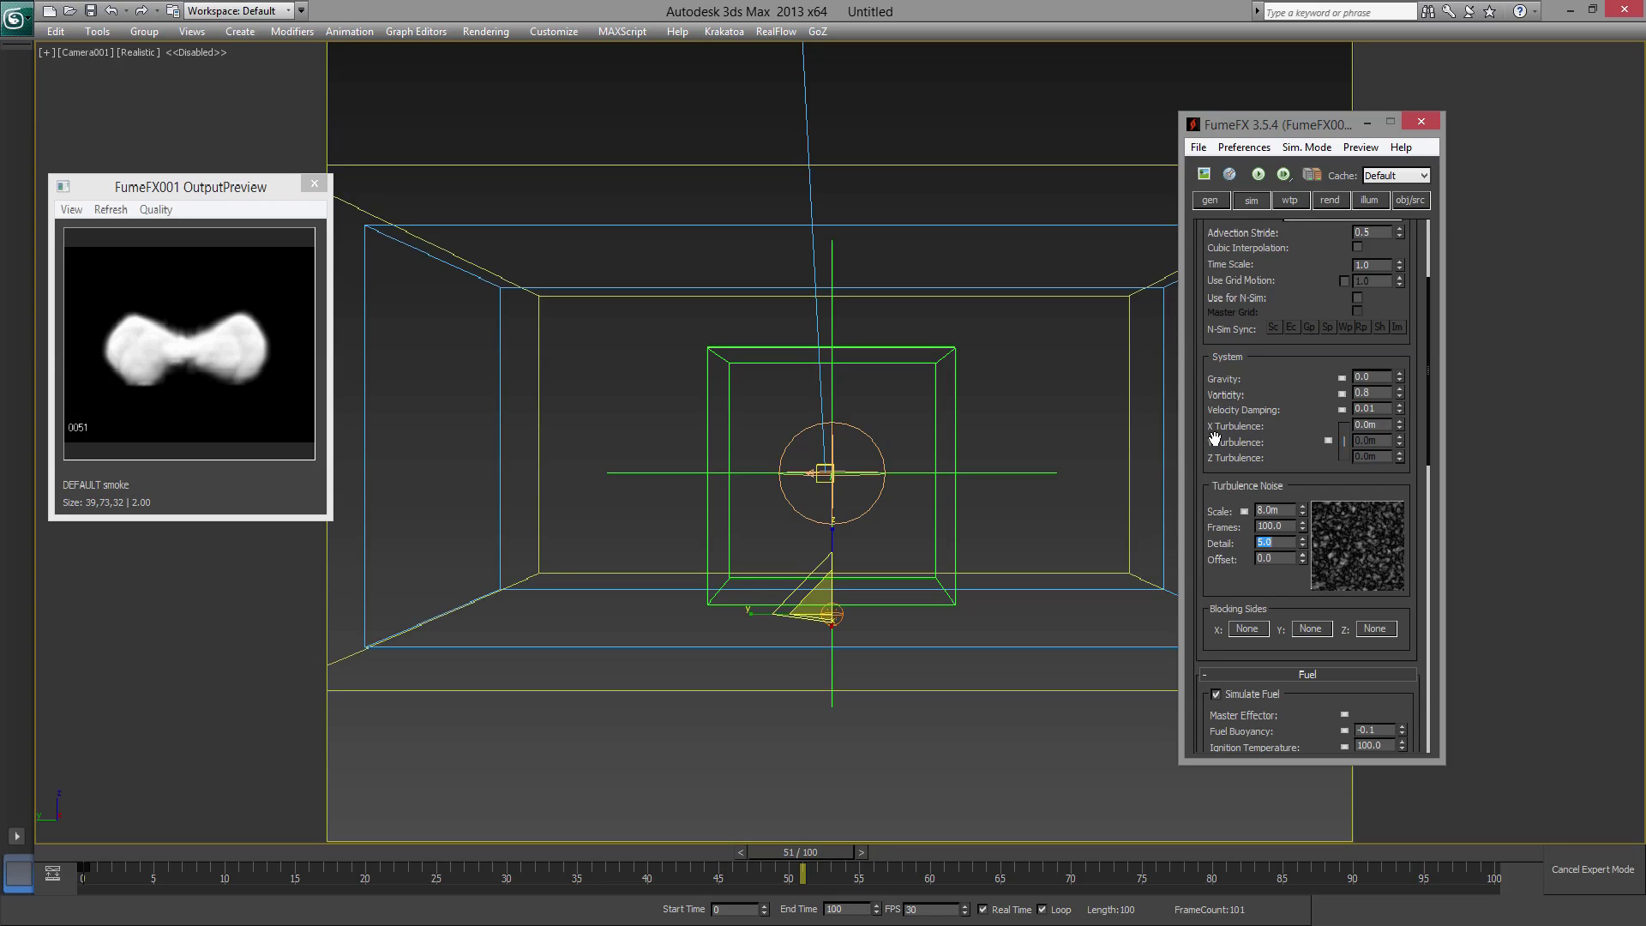
- Disable fuel simulation and look over the remaining simulation parameters
drag(1274, 575, 1286, 224)
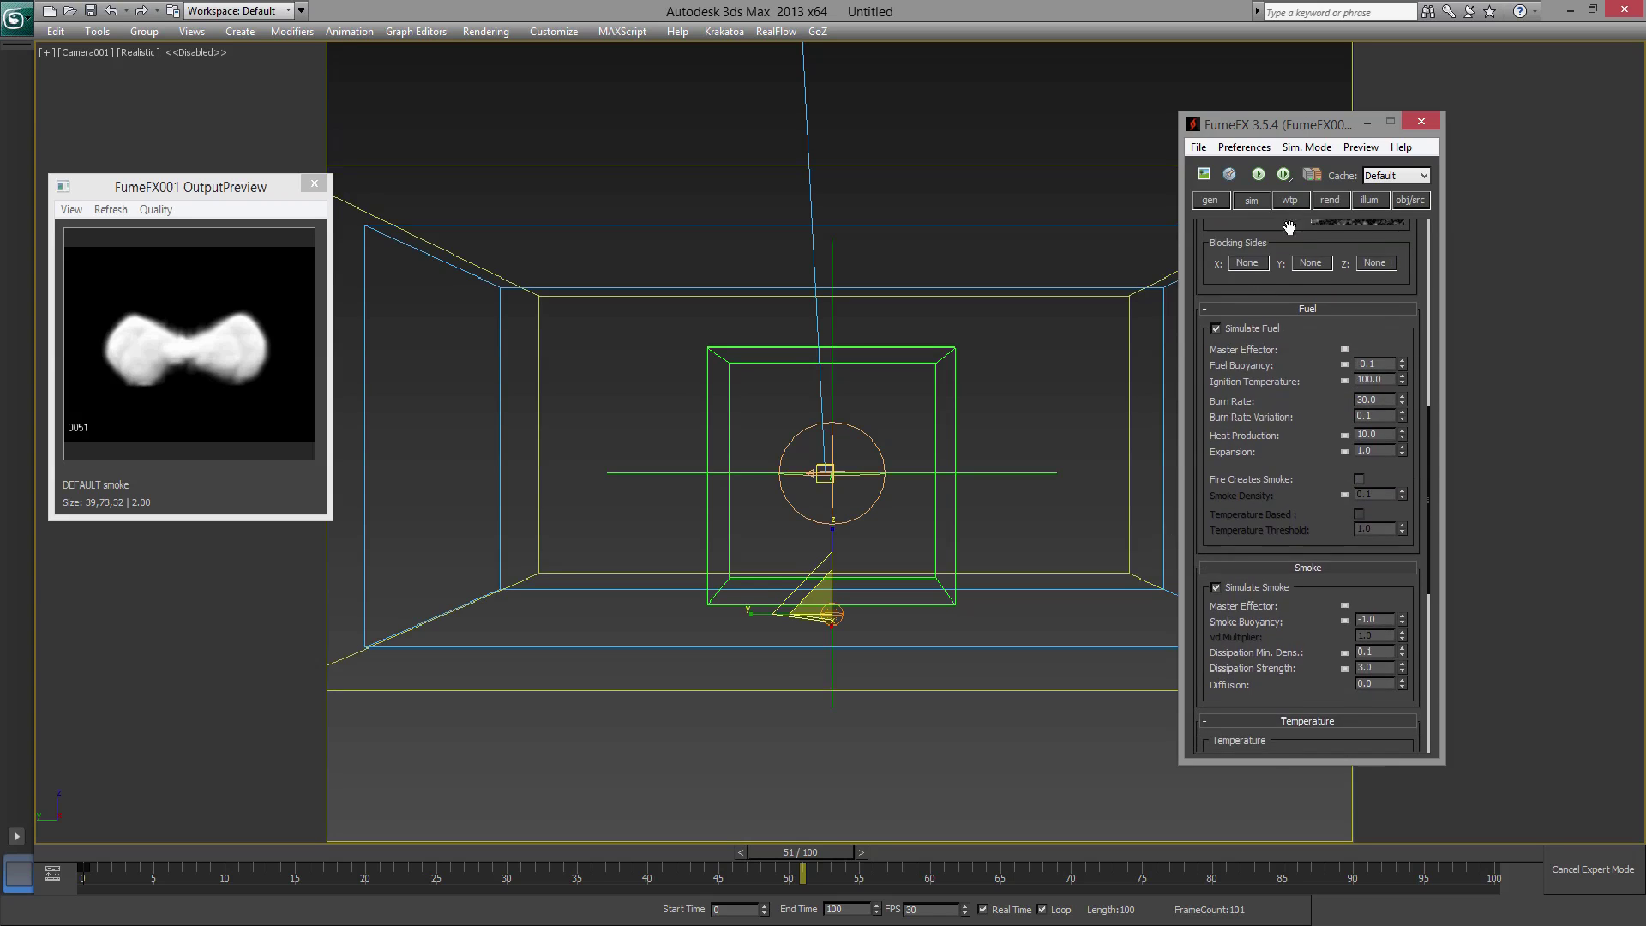
click(1222, 330)
scroll(1329, 549, down, 5)
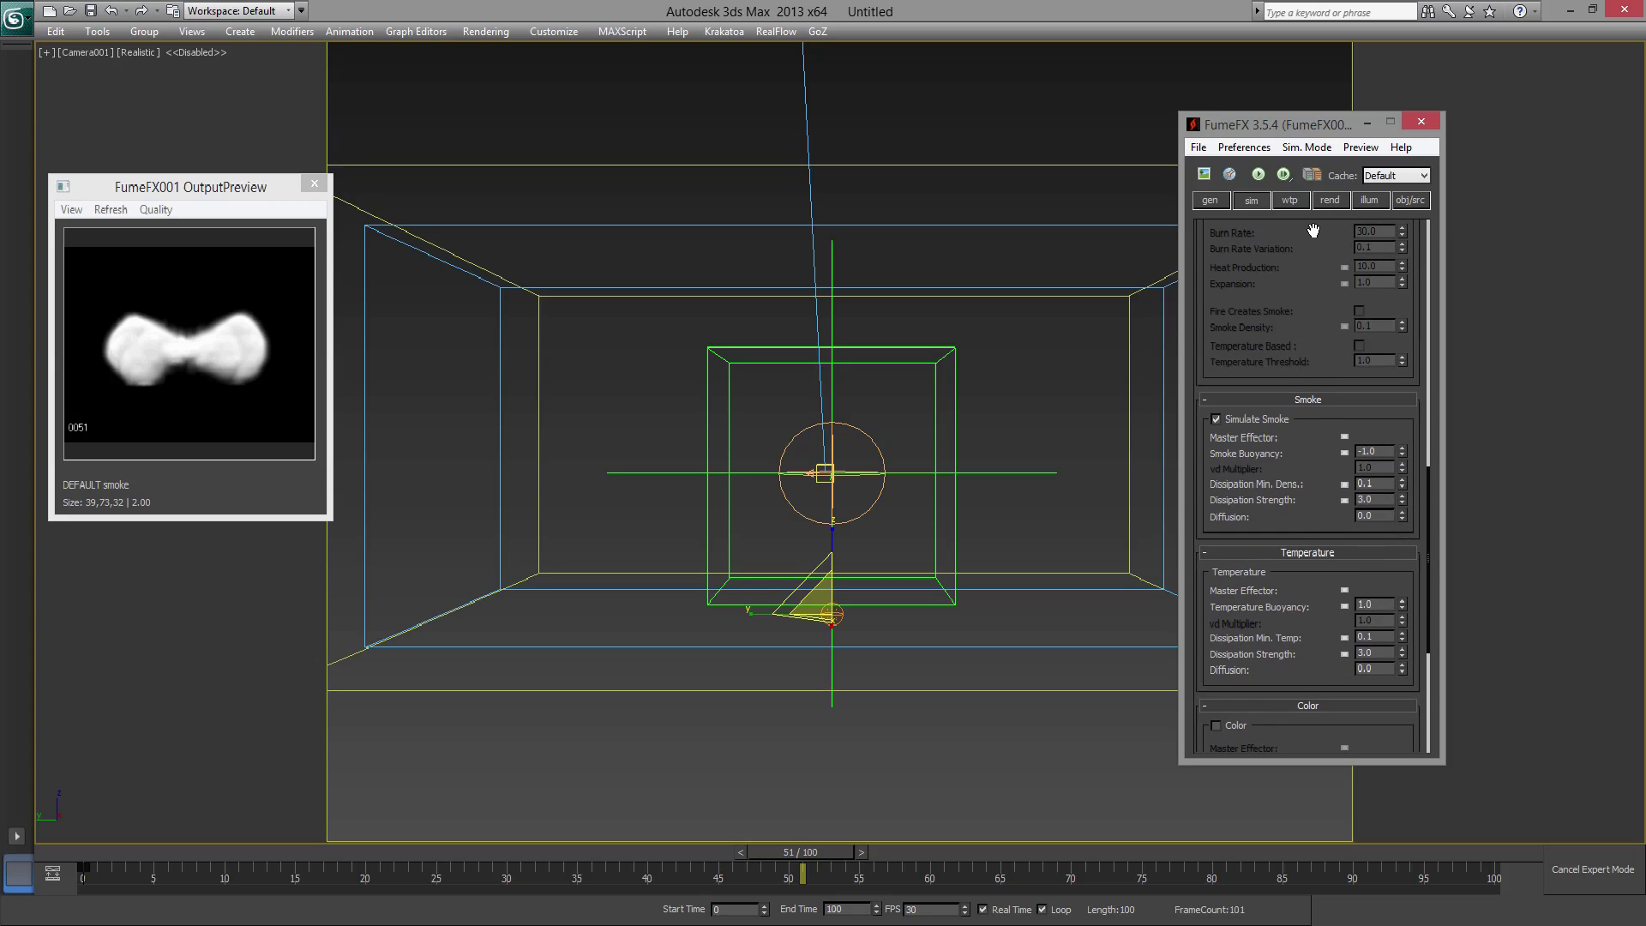
drag(1313, 230, 1275, 343)
drag(1340, 252, 1341, 357)
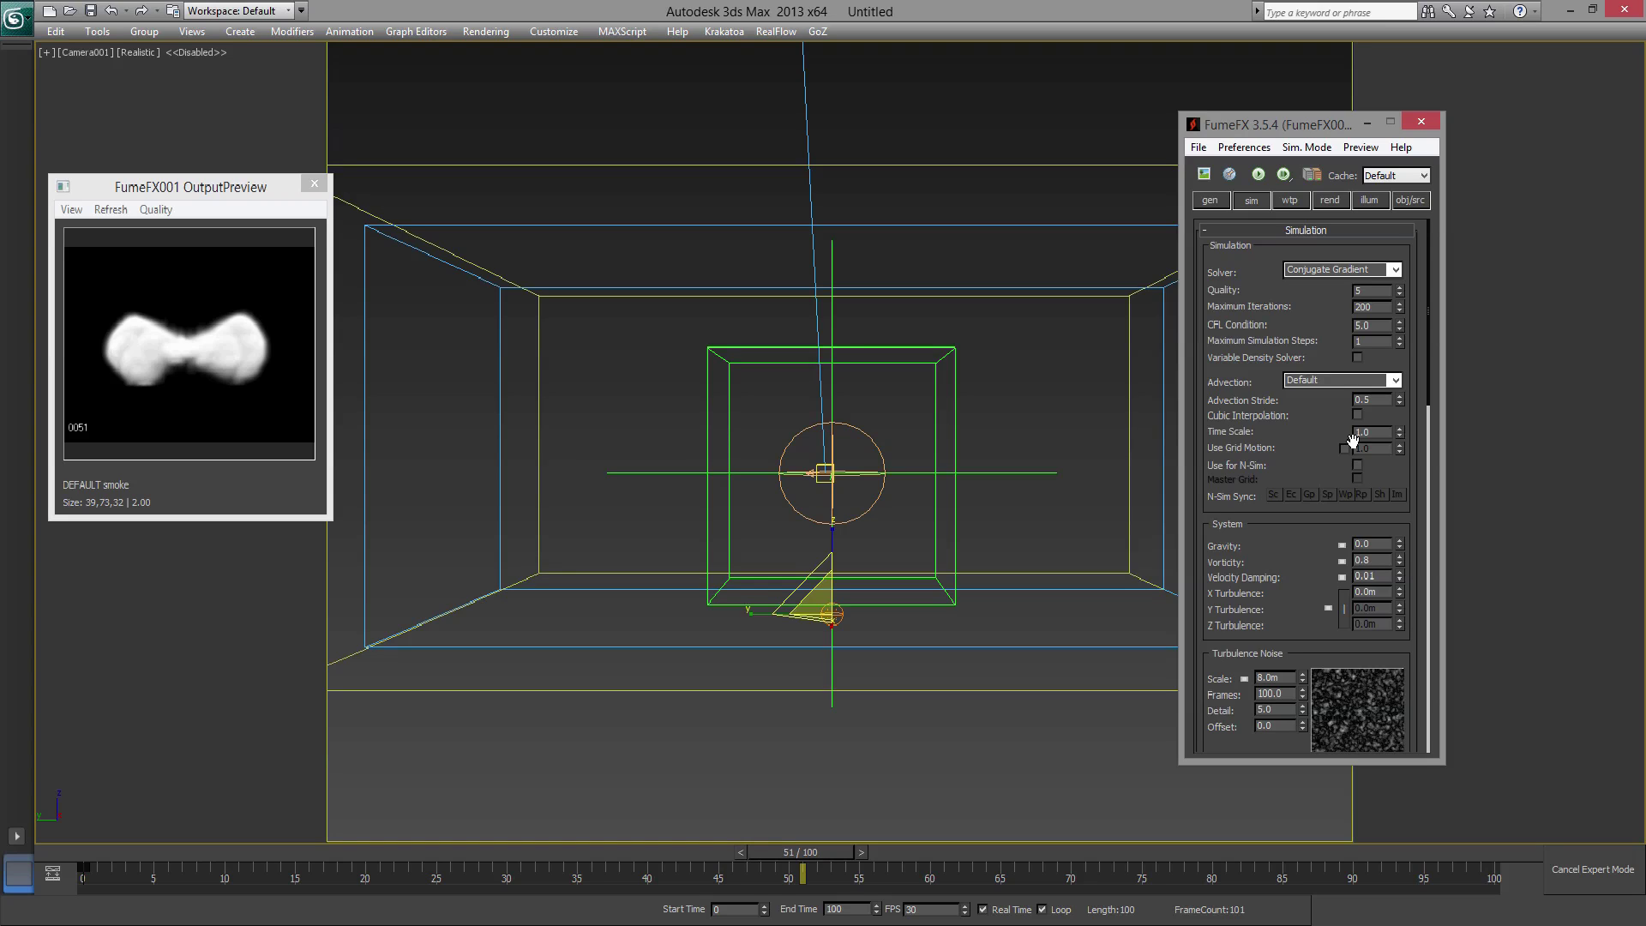
double_click(1376, 307)
- Set the grid spacing to 1 m, run the default simulation and stop it at frame 36
click(1211, 202)
drag(1382, 267, 1276, 263)
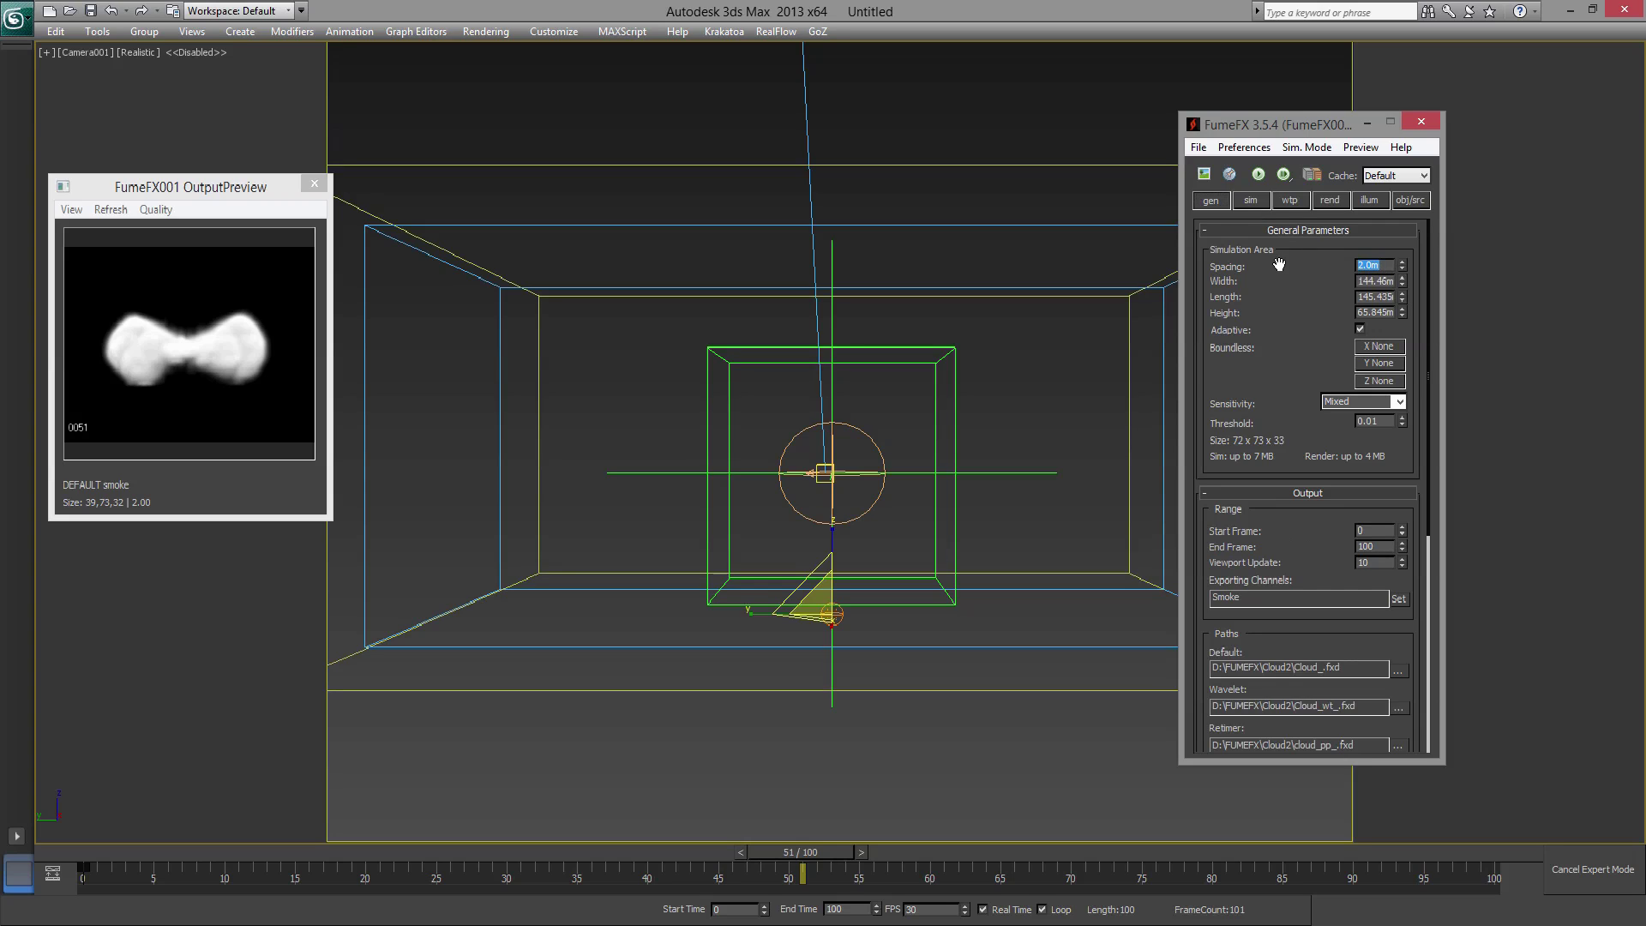
text(1)
key(Return)
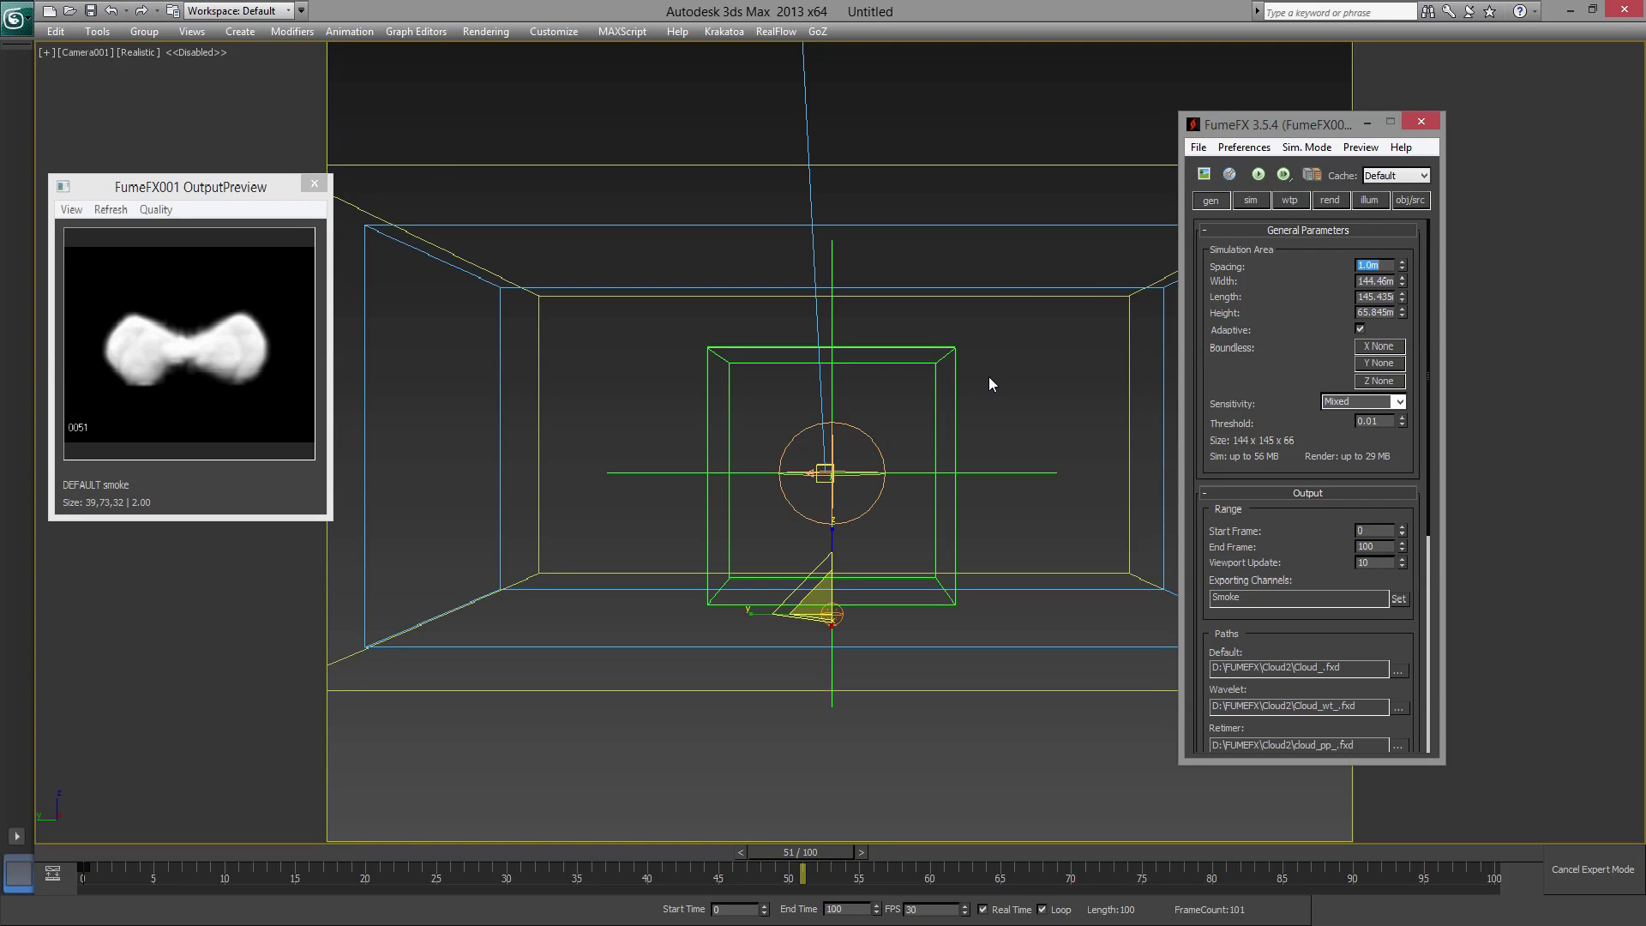
click(1257, 174)
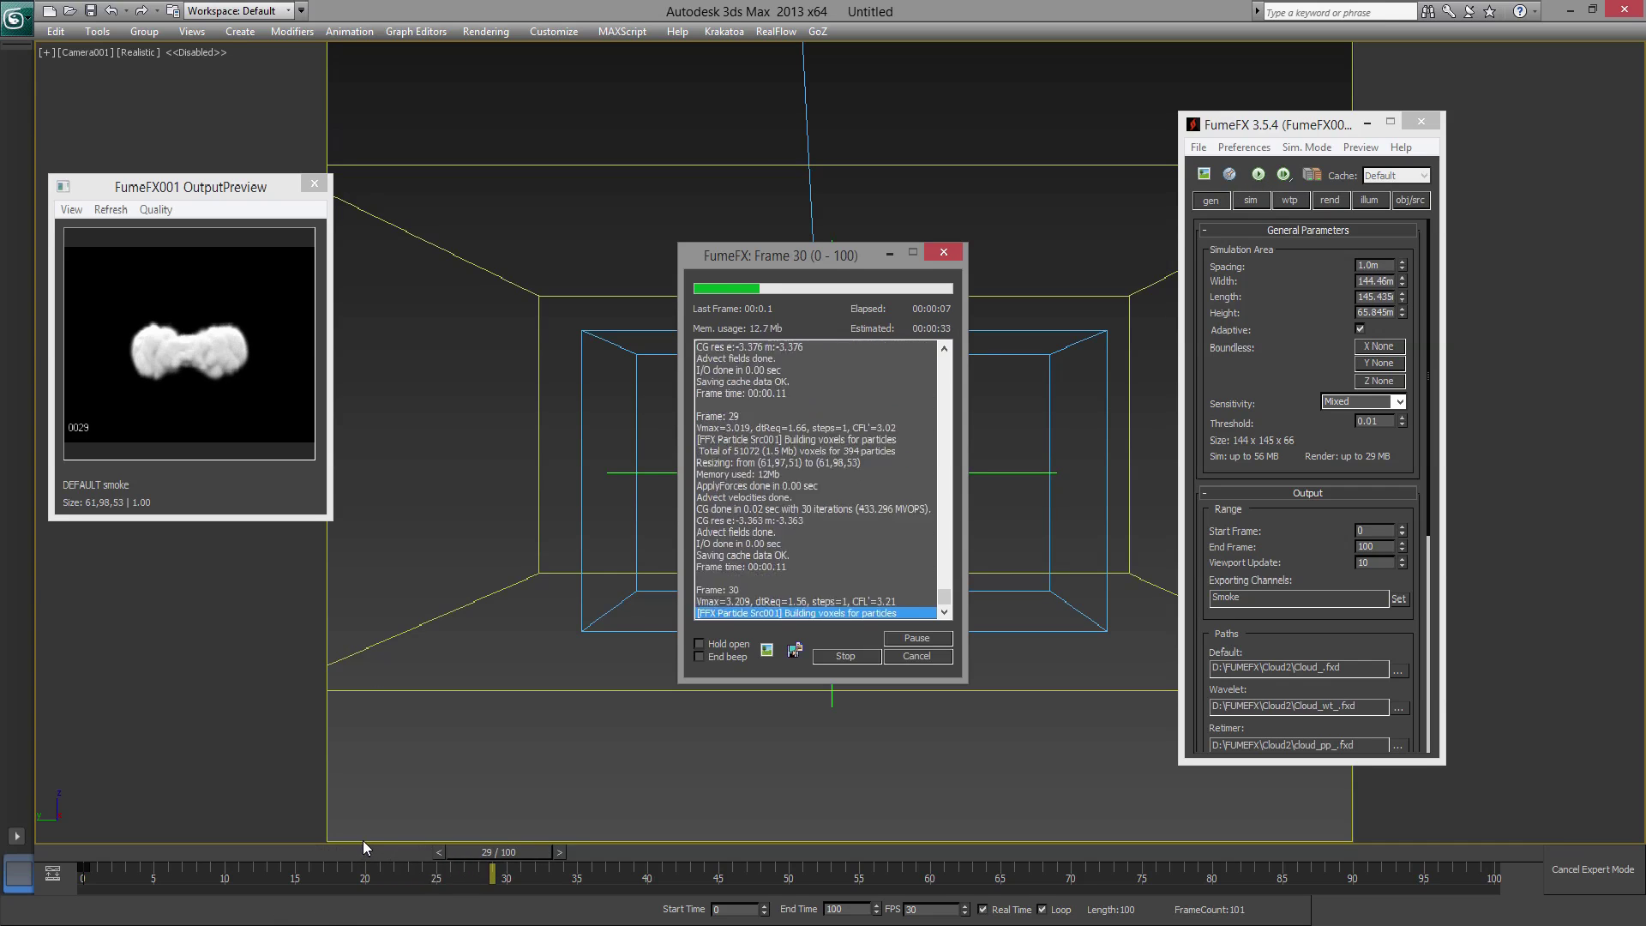
click(846, 656)
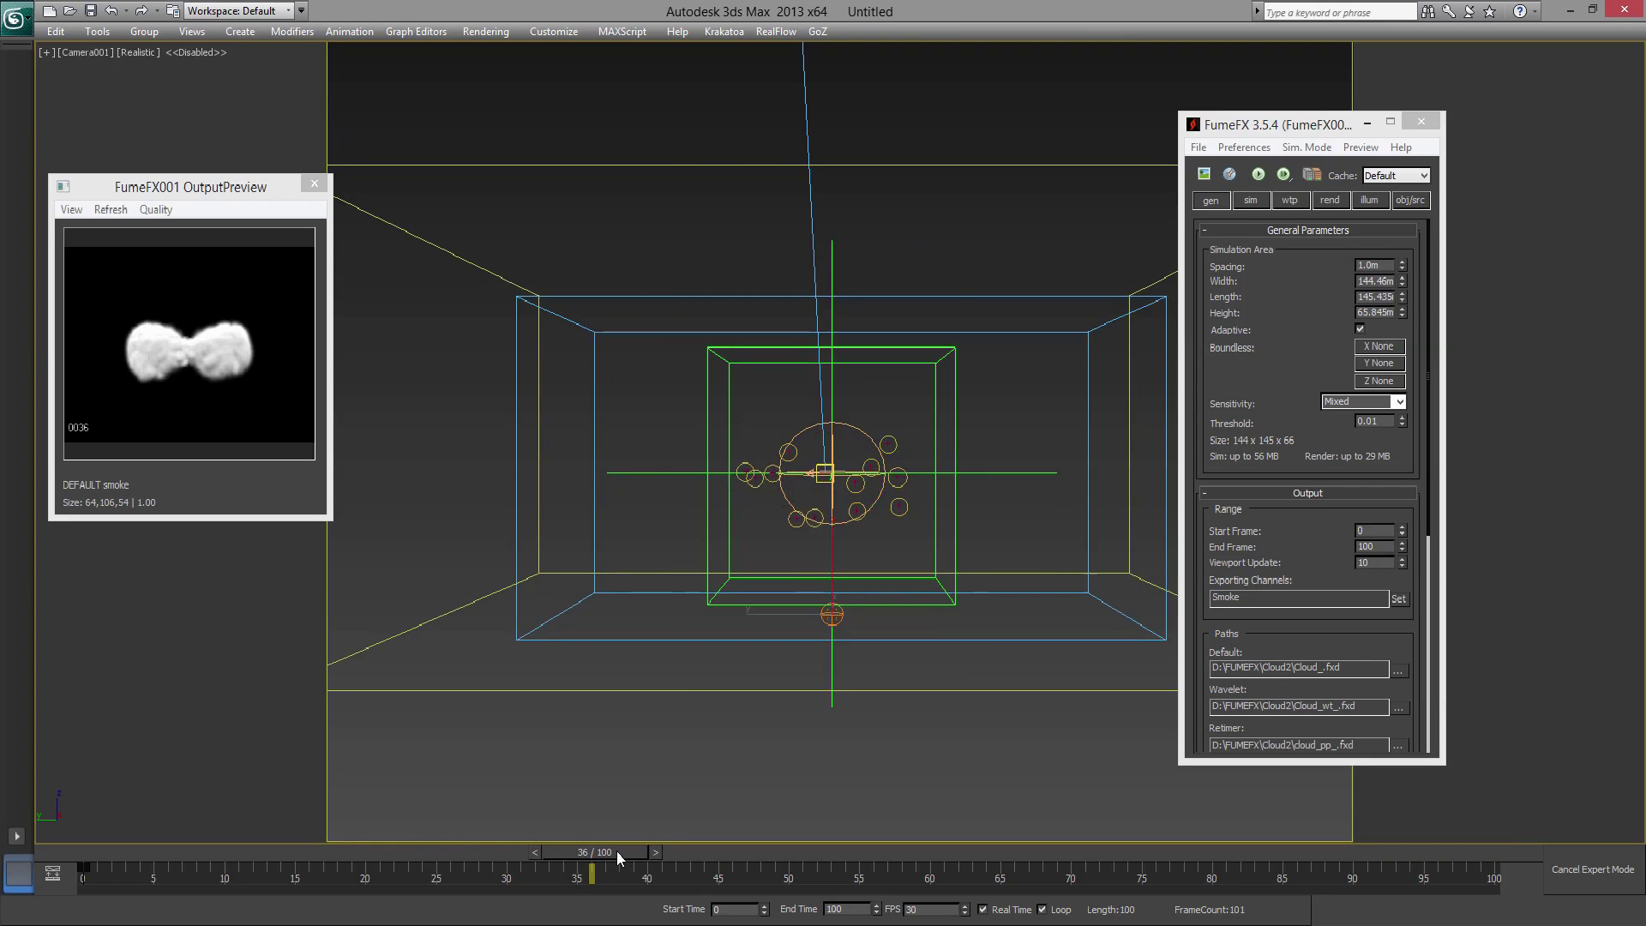
- Scrub the timeline back to frame 21 and bring the camera closer to the particle cloud
drag(616, 850, 414, 852)
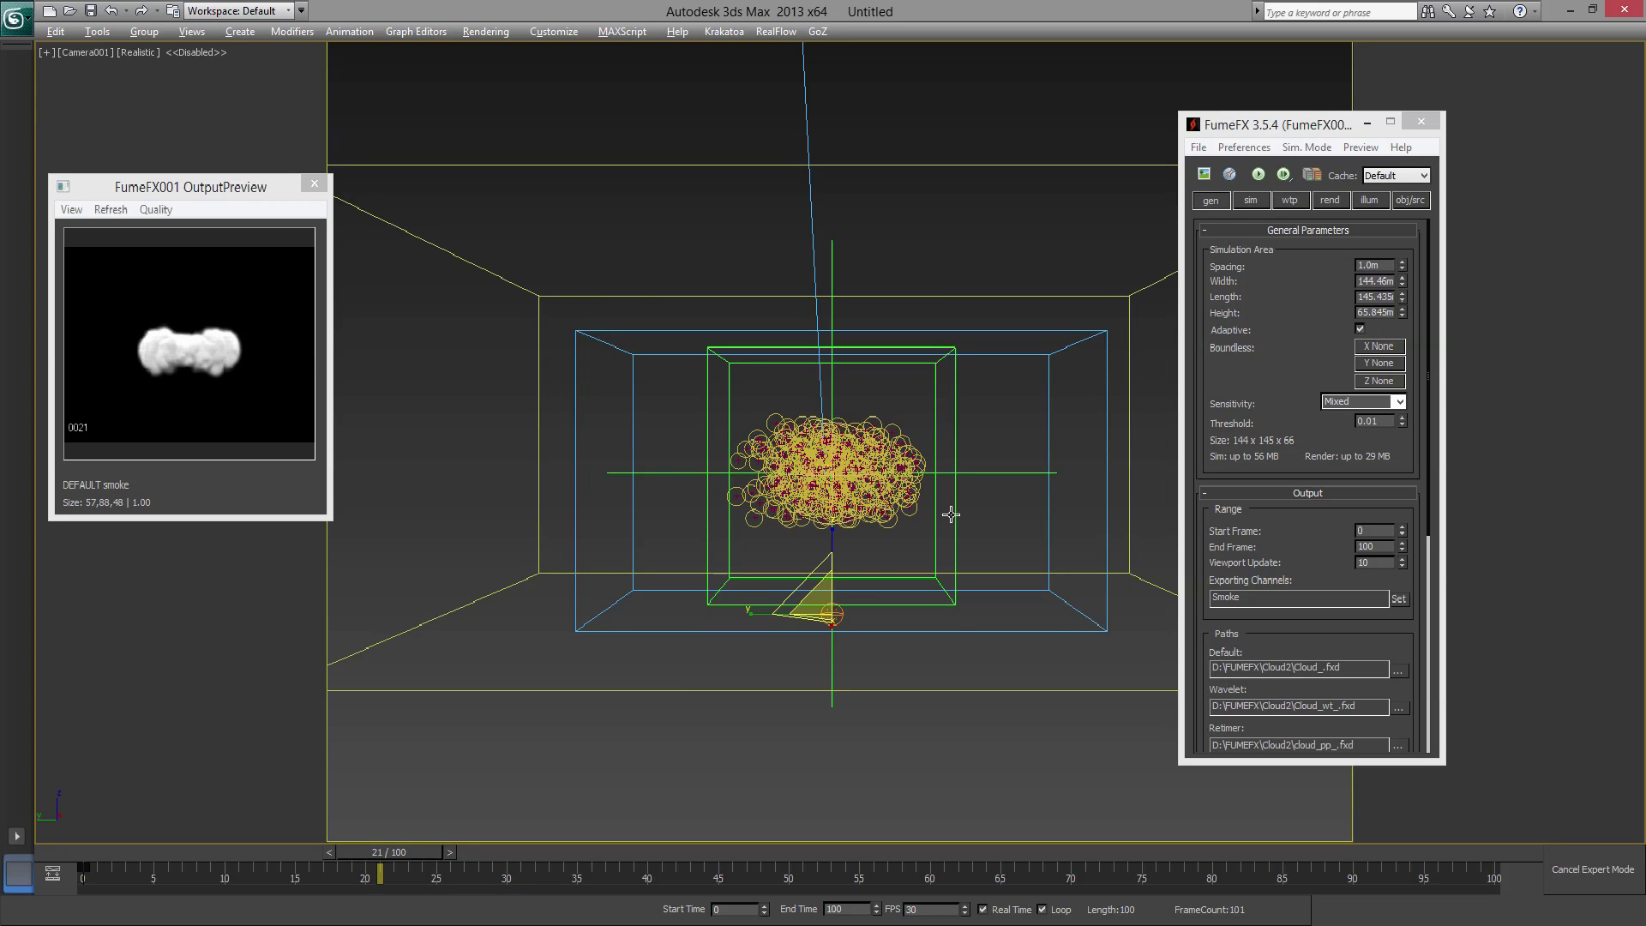
key(alt+z)
drag(924, 507, 934, 482)
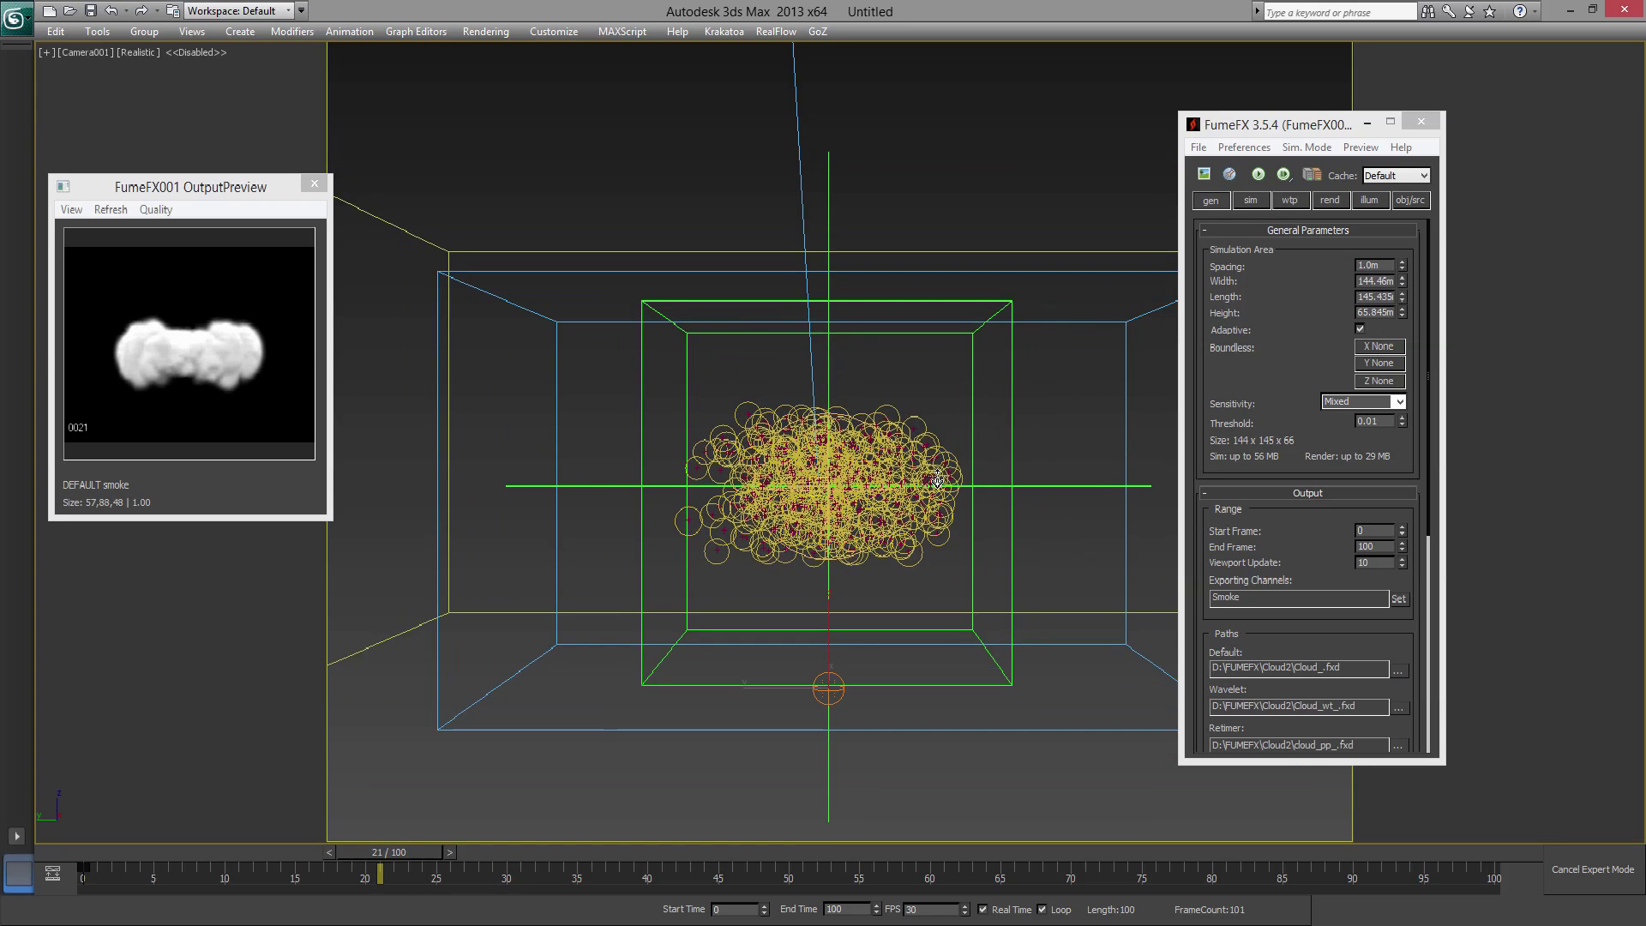
- Try rotating the FumeFX grid about its vertical axis to about -55 degrees to compare the smoke in the preview
click(1012, 439)
drag(1104, 223, 1094, 269)
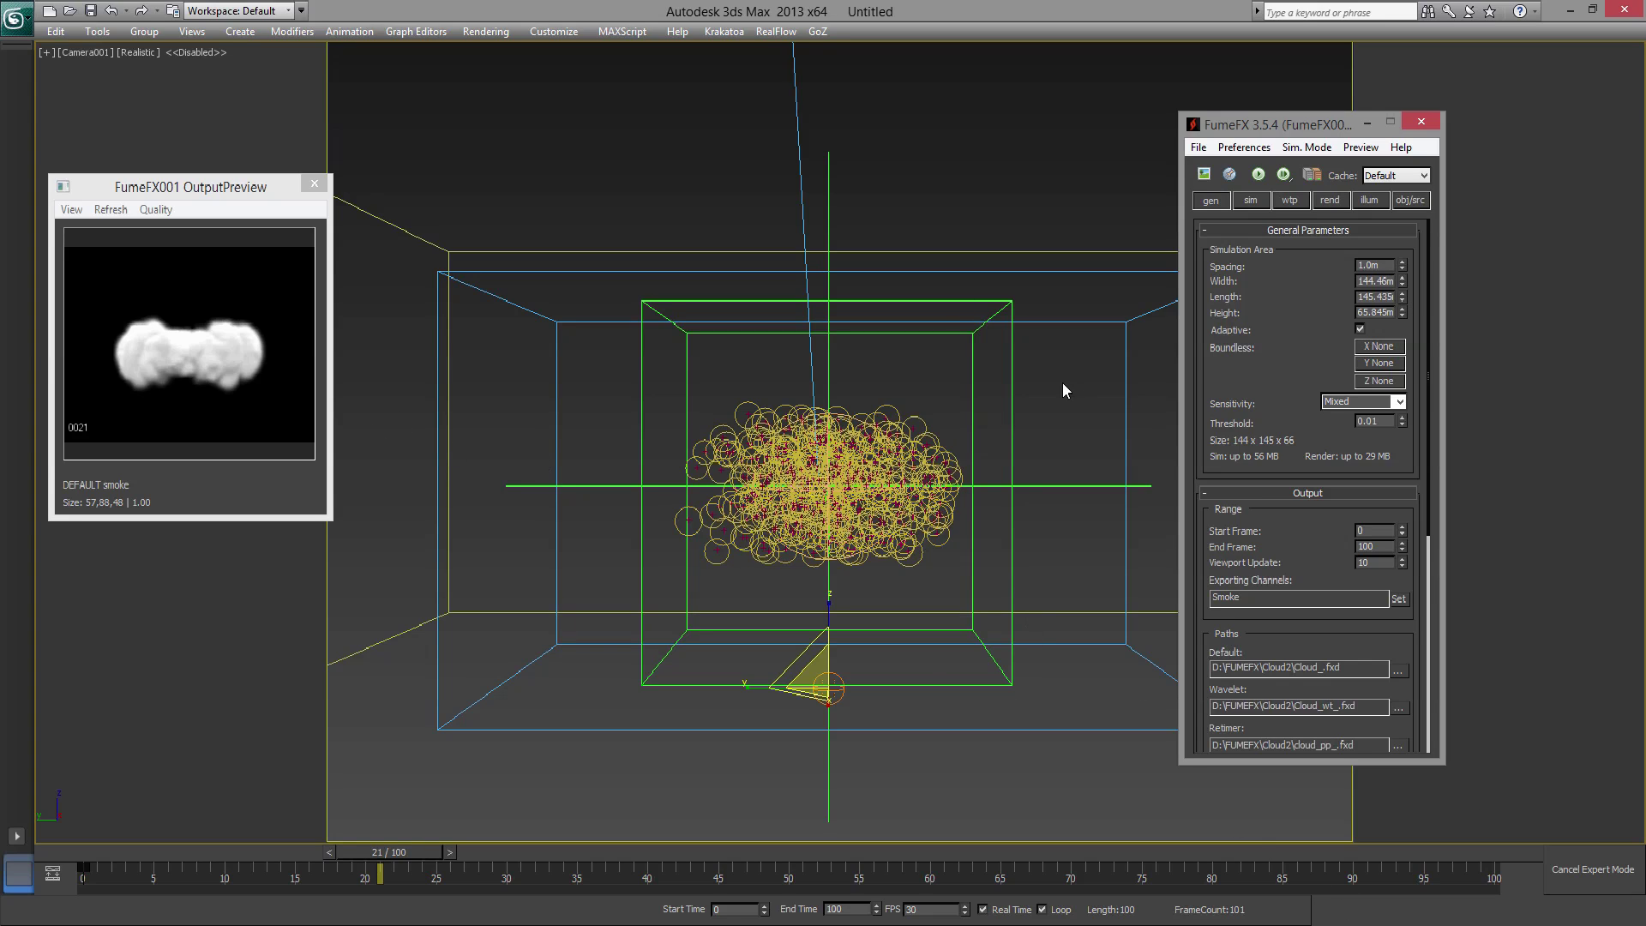
click(1006, 409)
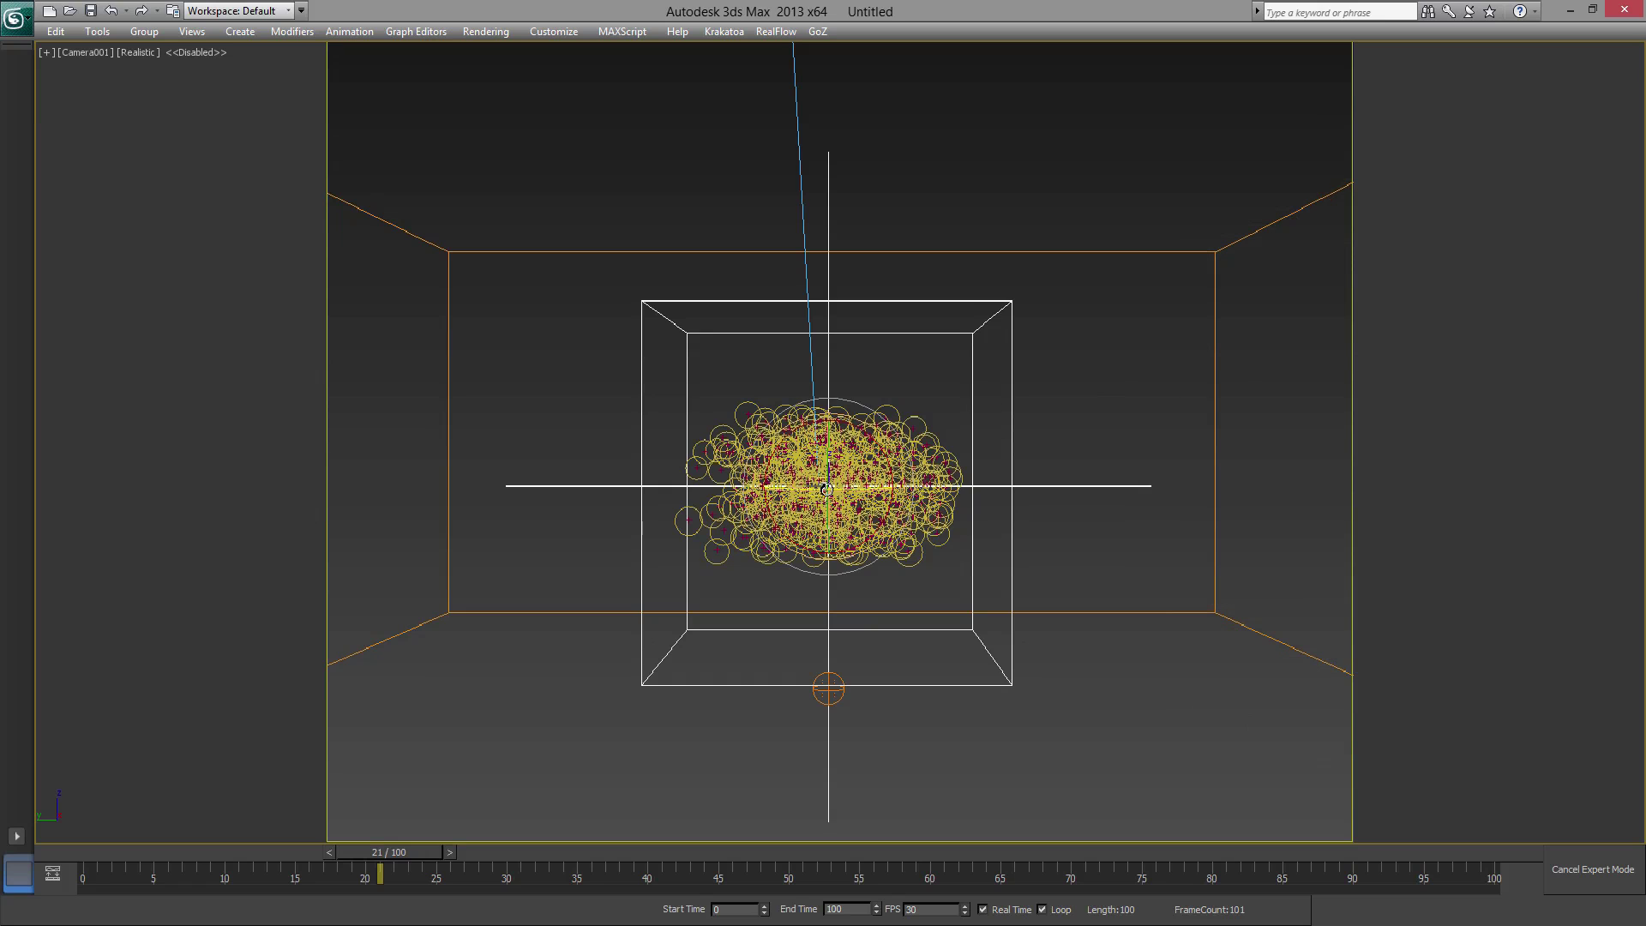
alt+middle_drag(857, 491, 881, 396)
click(962, 248)
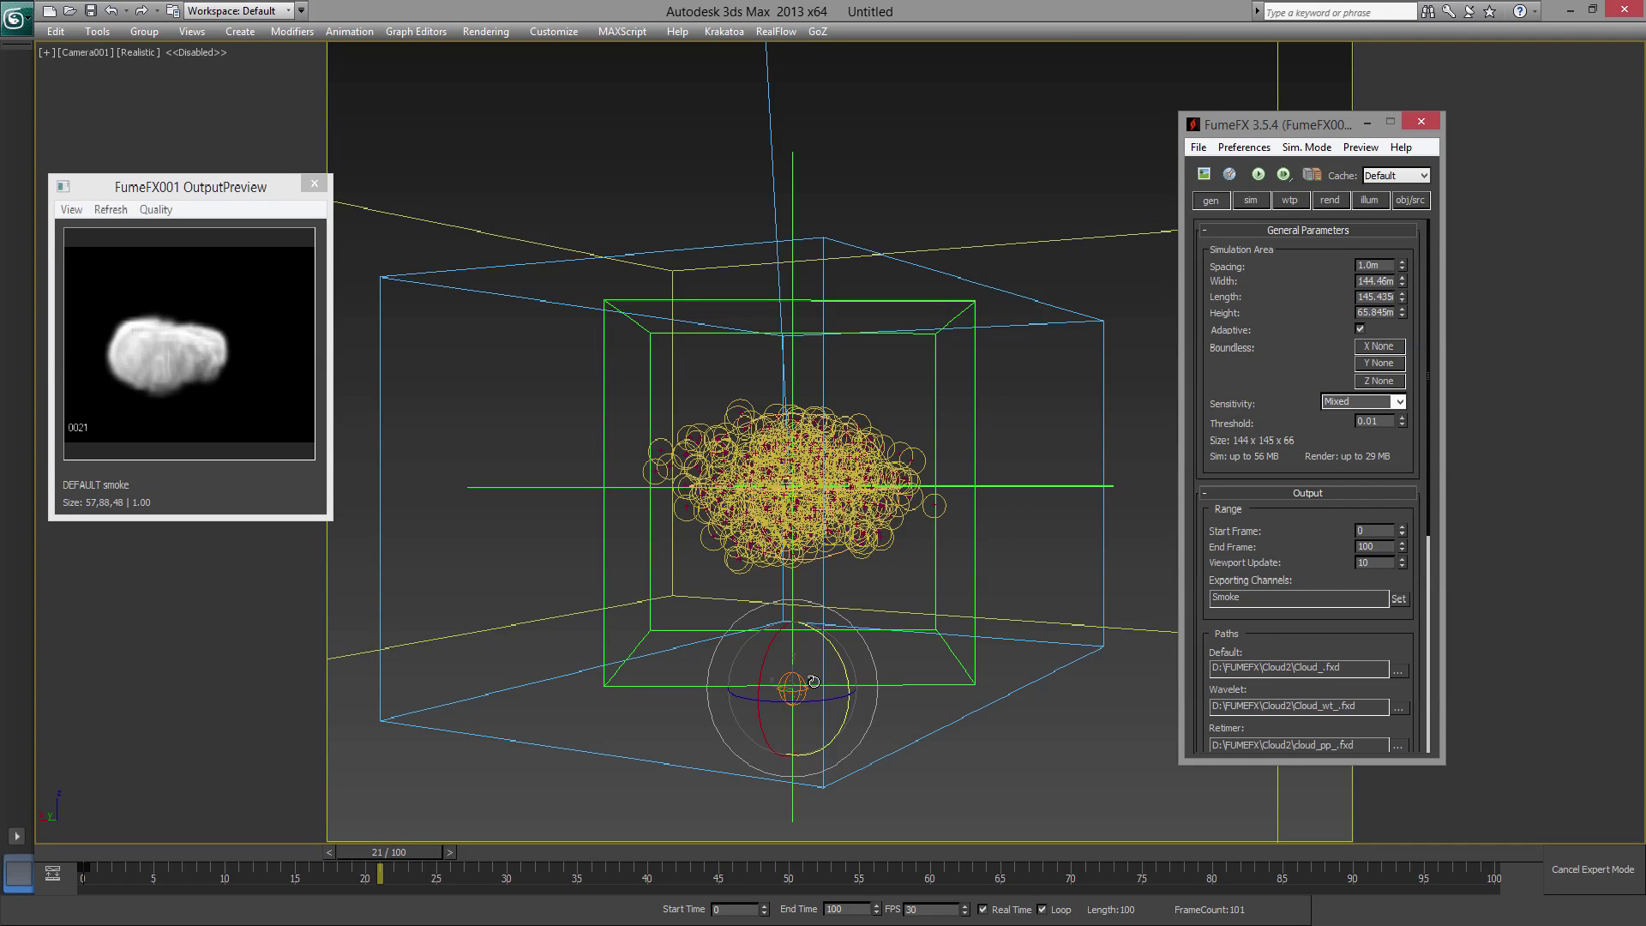
drag(809, 699, 652, 684)
drag(615, 680, 765, 683)
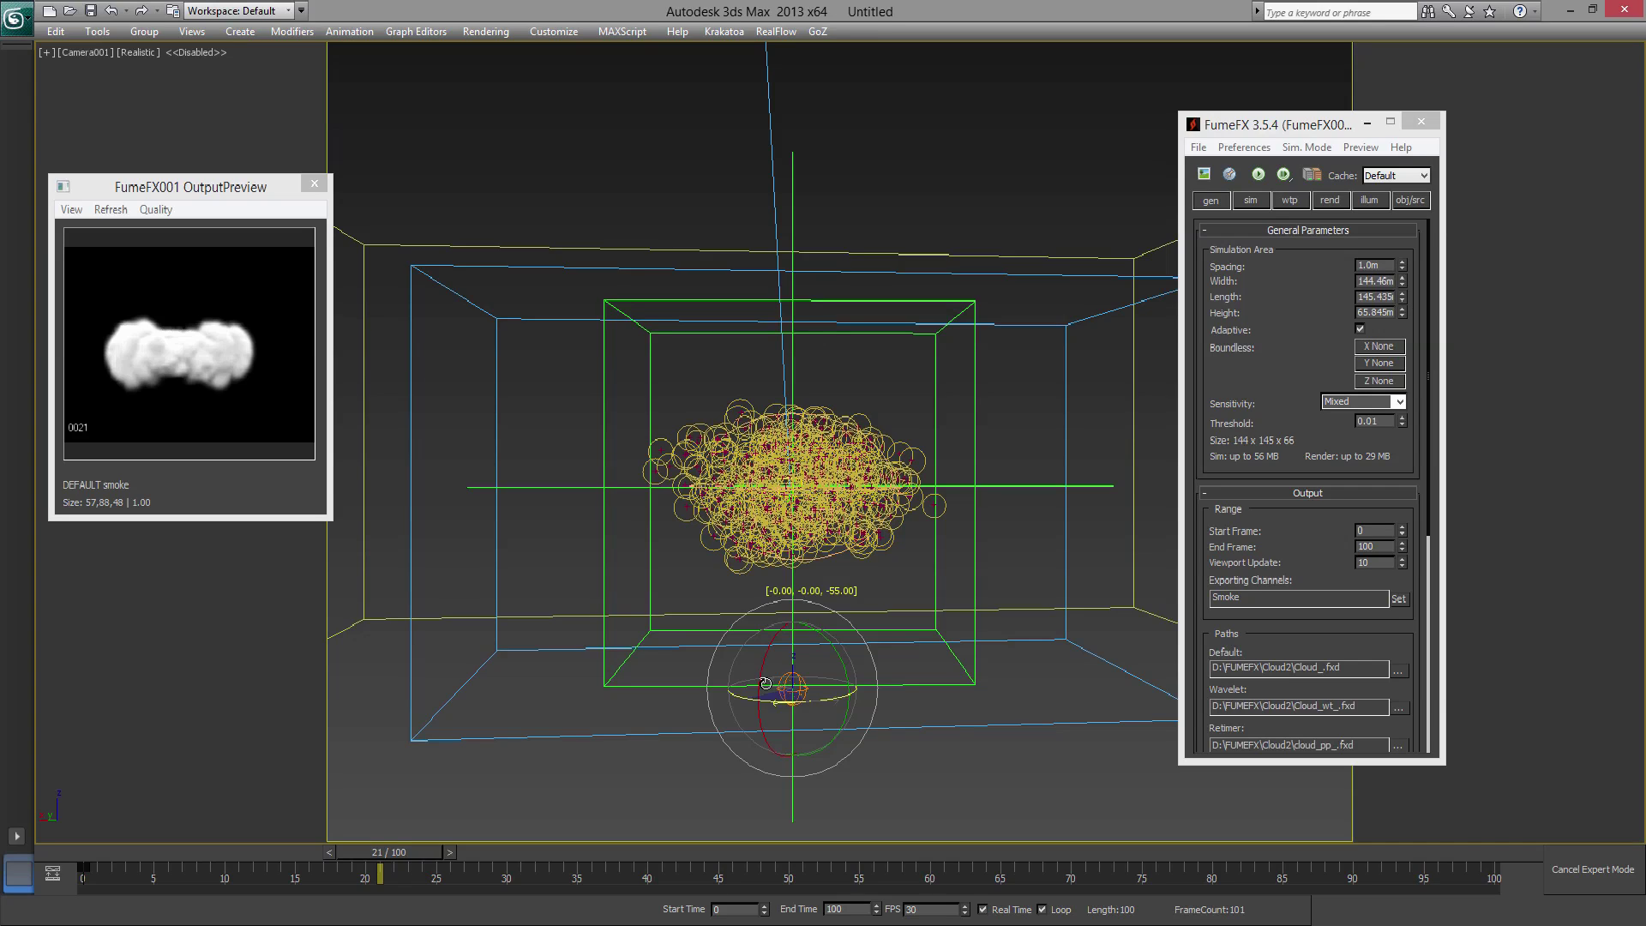
drag(766, 684, 766, 683)
- Examine the PF Source 001 event flow in Particle View, shifting the source node above Event 002
key(6)
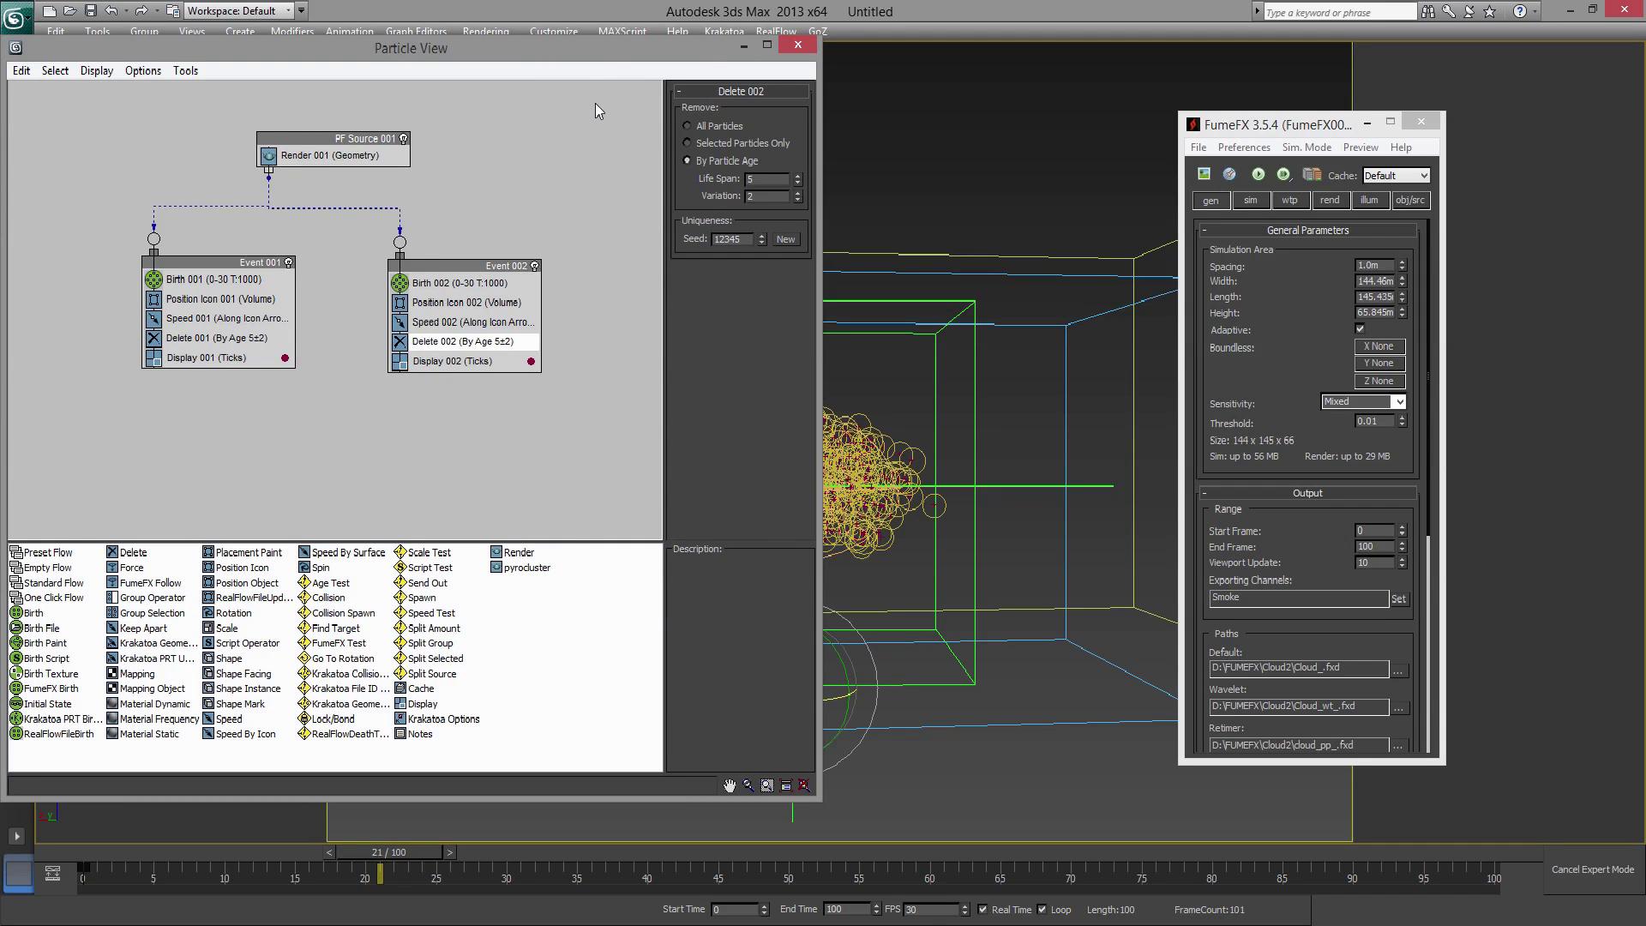
drag(611, 50, 898, 134)
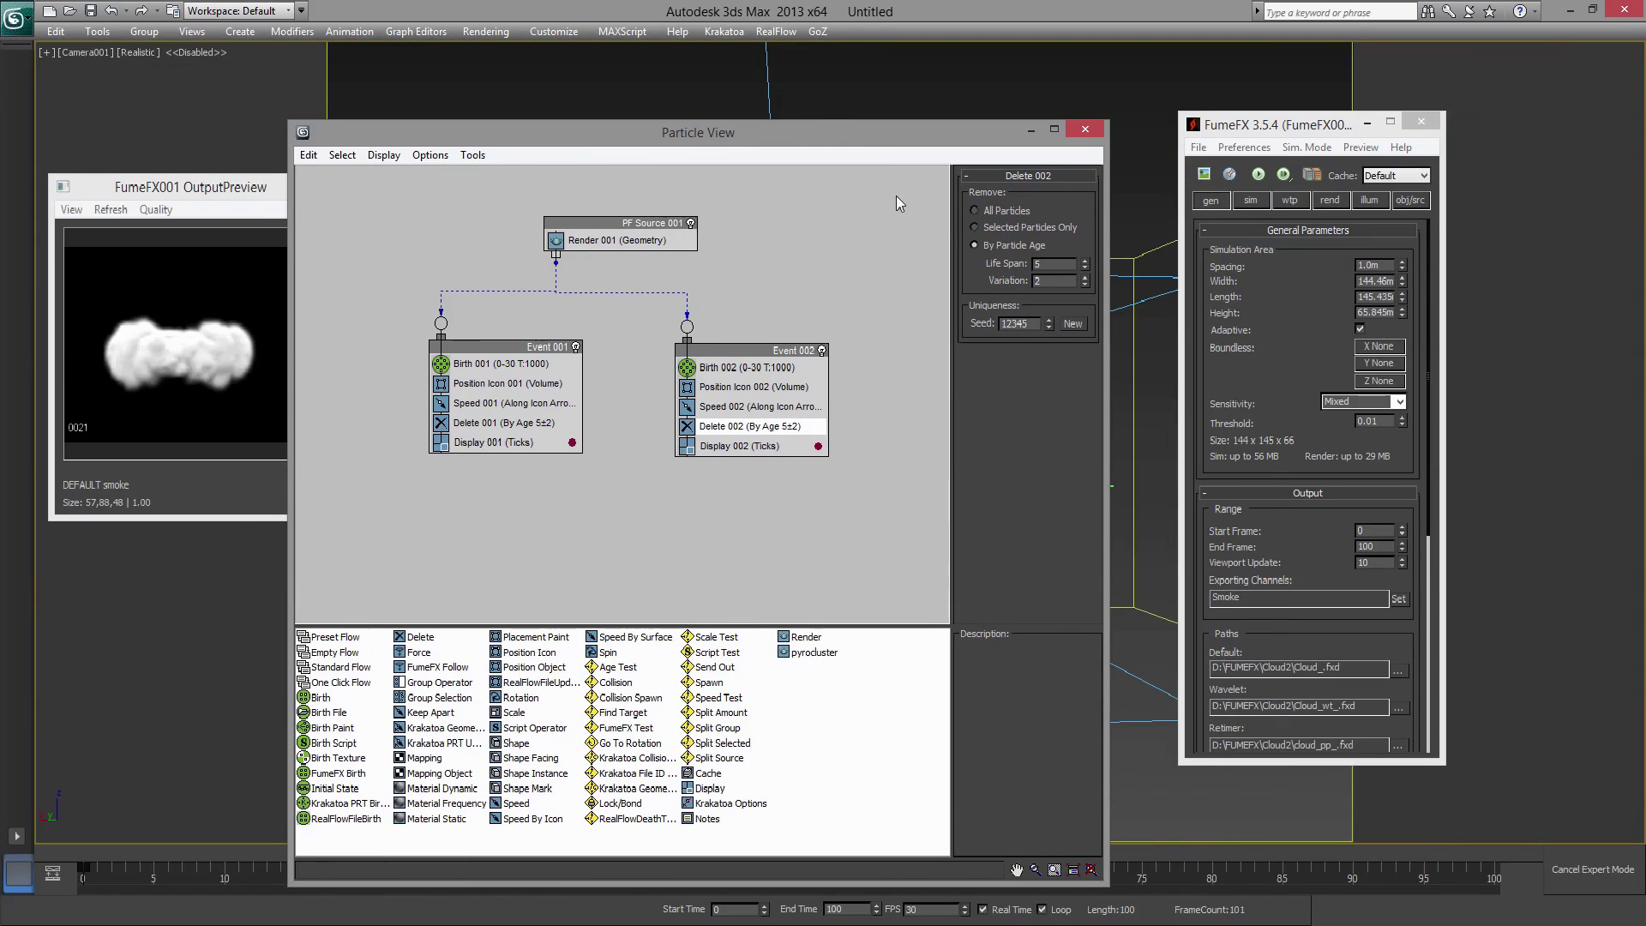
drag(661, 223, 792, 217)
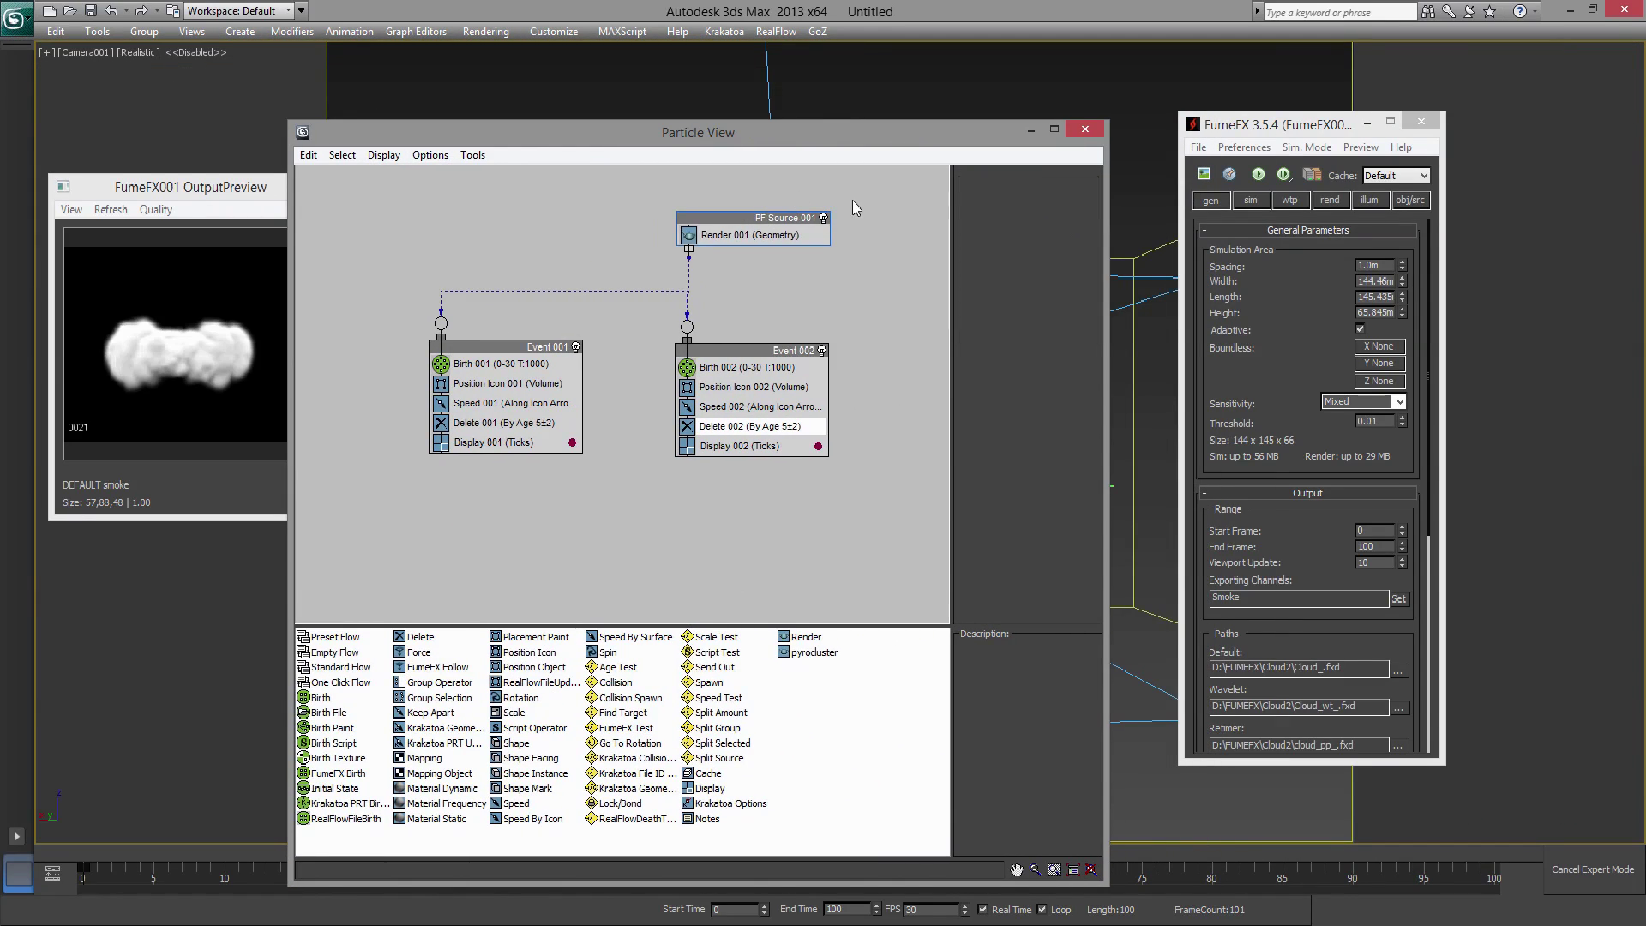
middle_drag(819, 344, 736, 346)
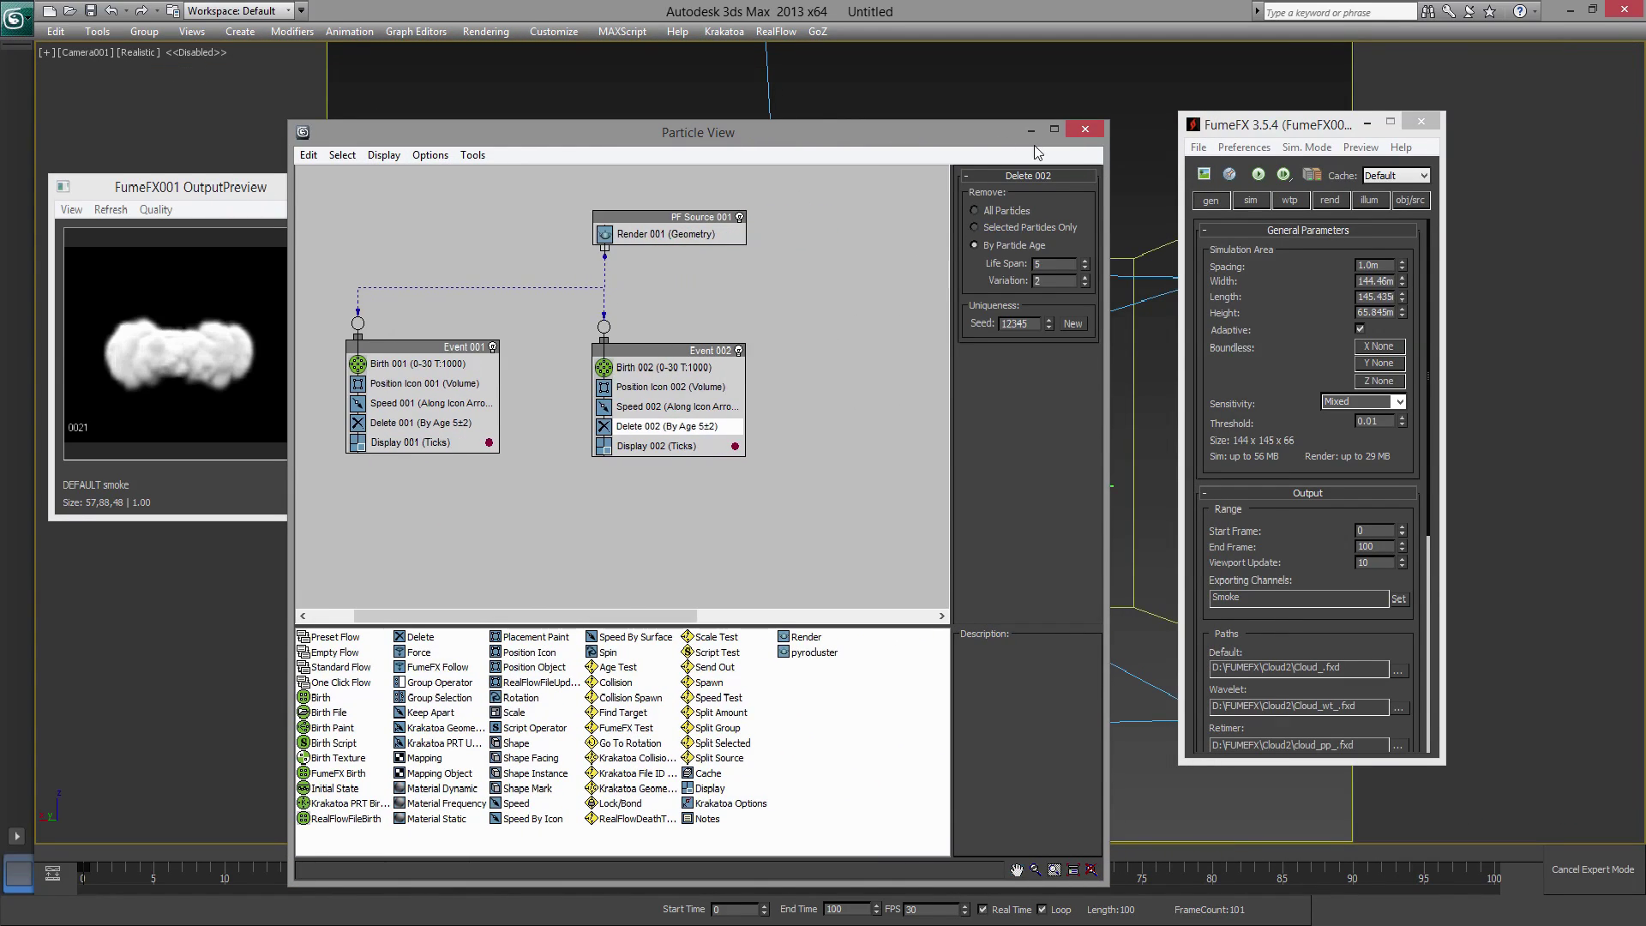
drag(976, 136, 1014, 190)
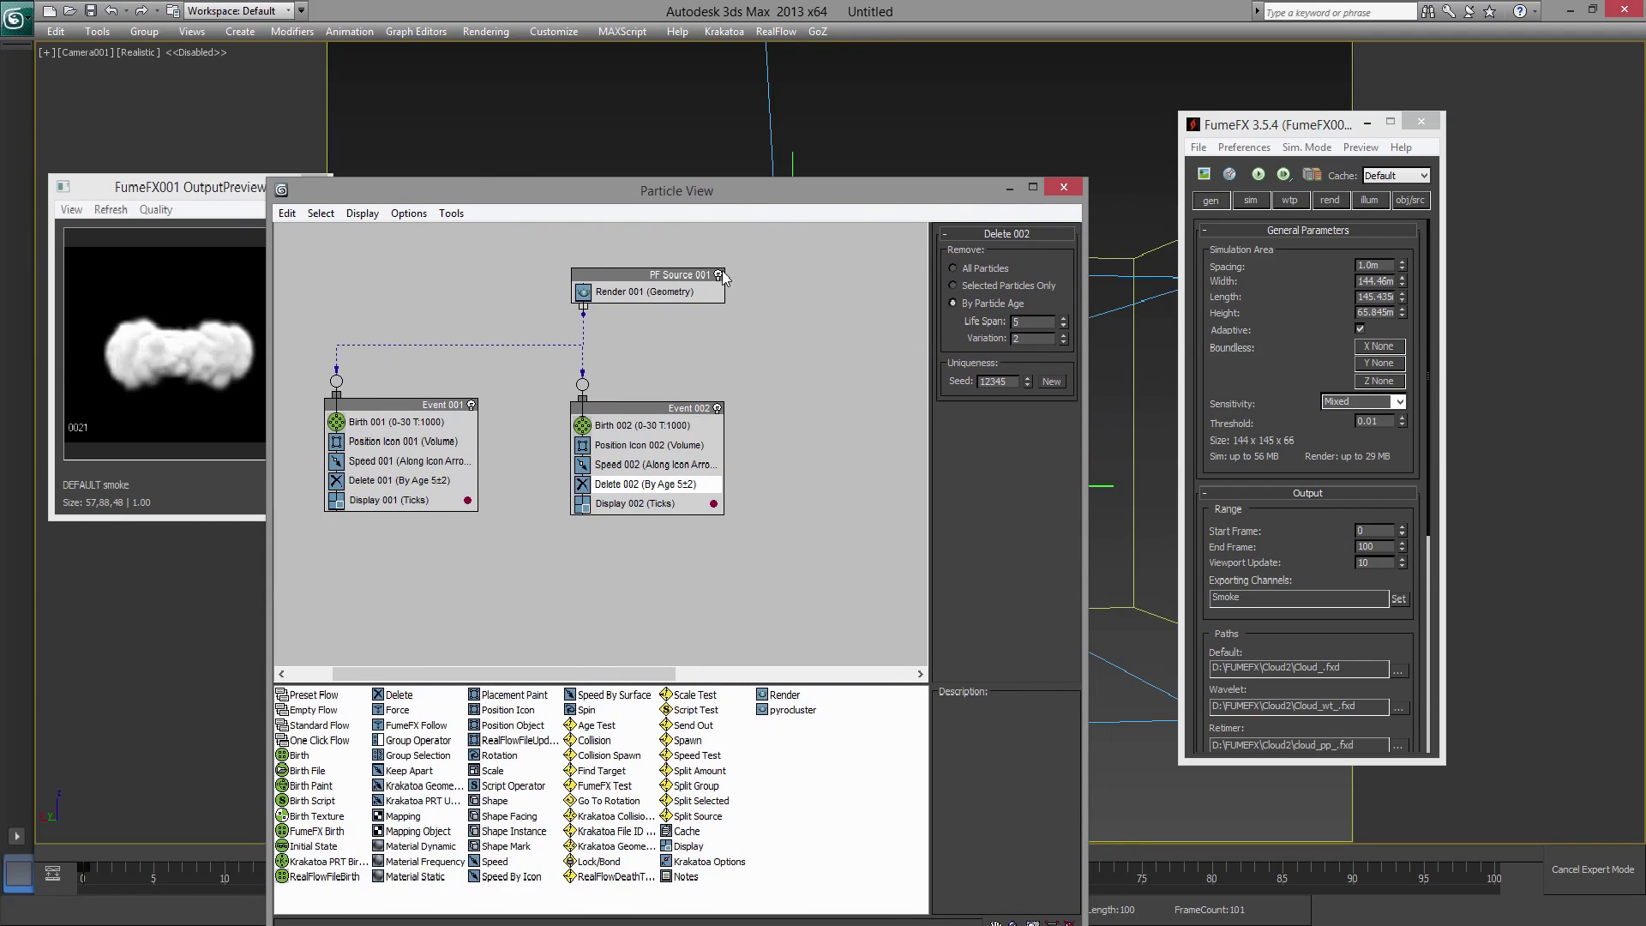
click(1010, 188)
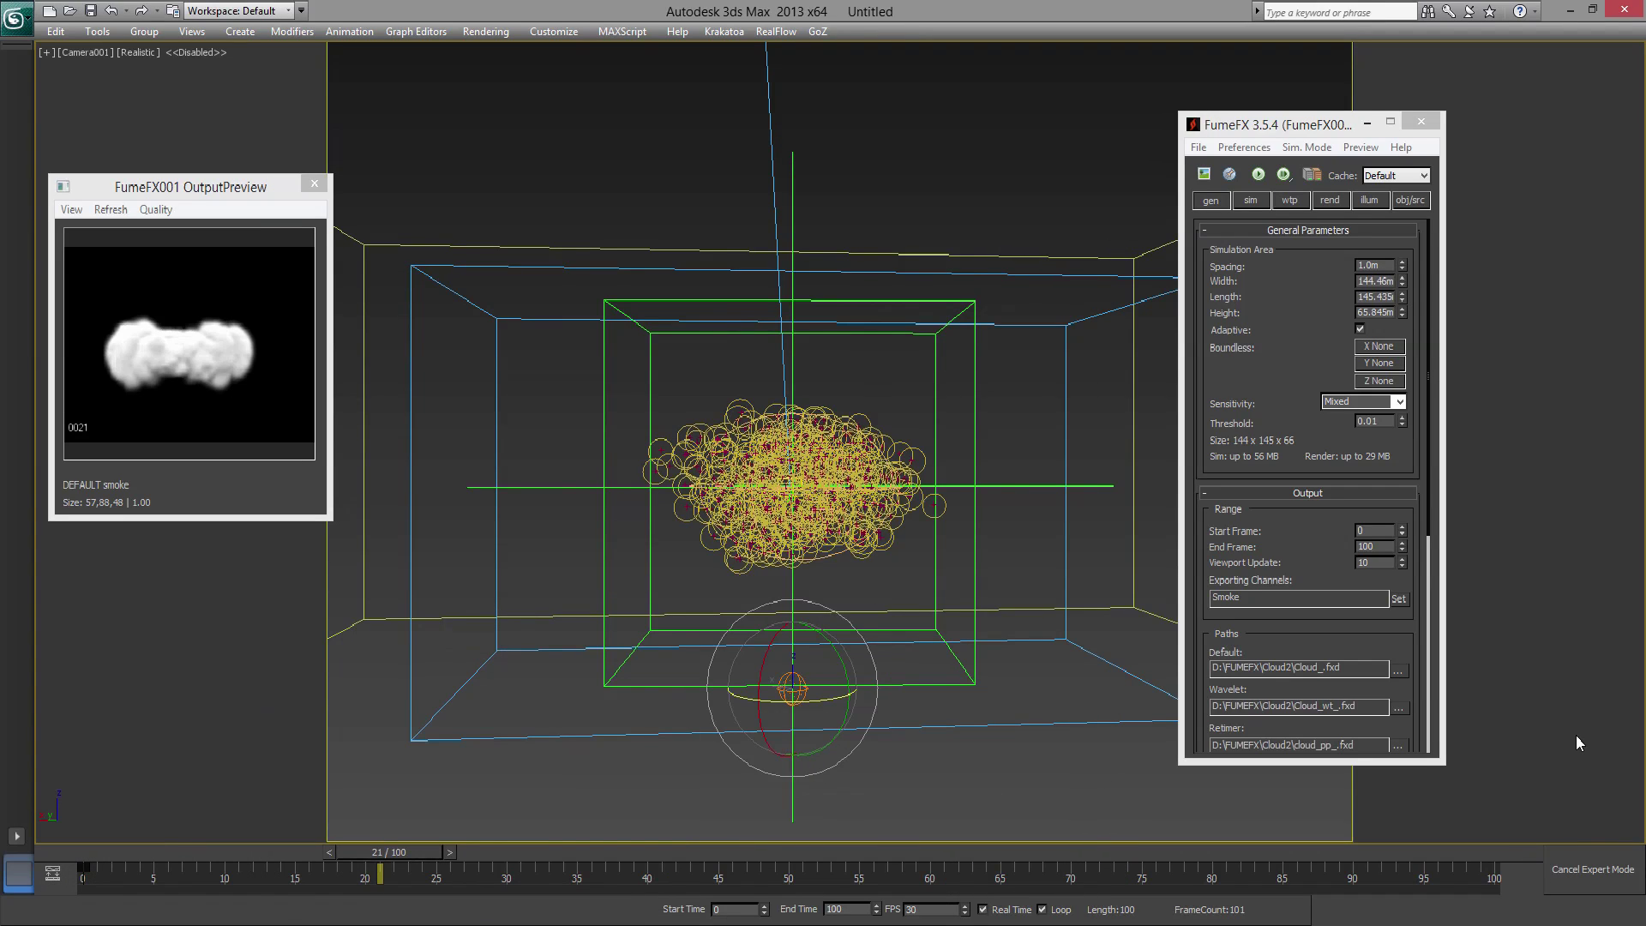
- Return the animation to frame 0 and show the emitter and FumeFX grid from above in Perspective view
key(Home)
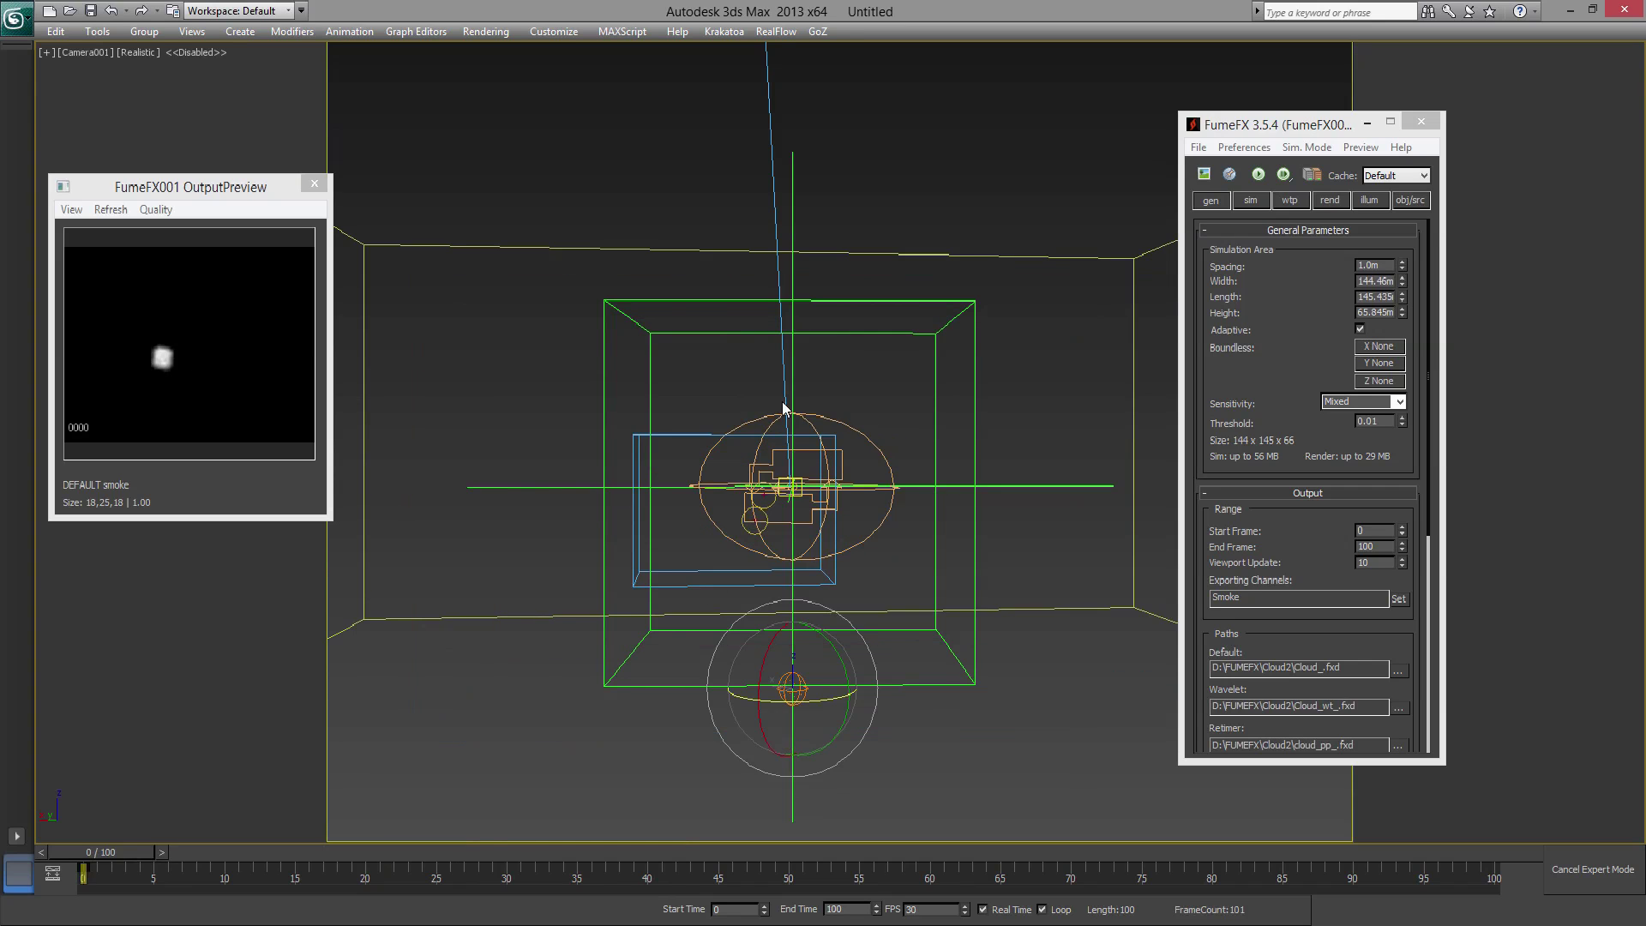
click(837, 424)
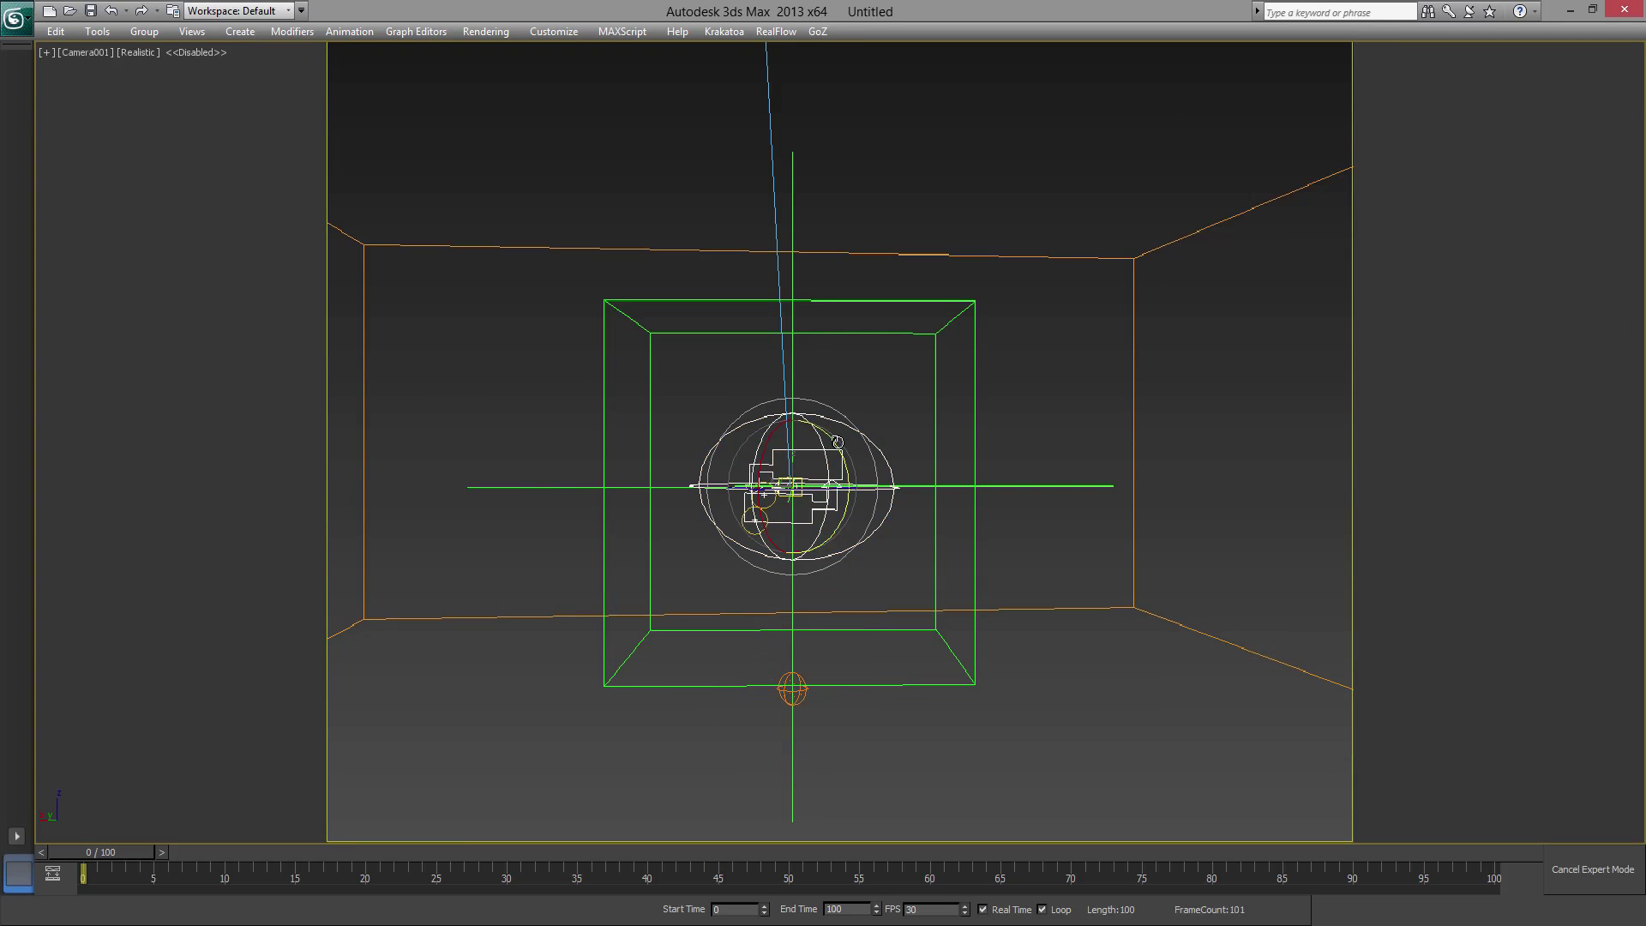
key(p)
alt+middle_drag(963, 368, 941, 558)
scroll(1011, 511, down, 5)
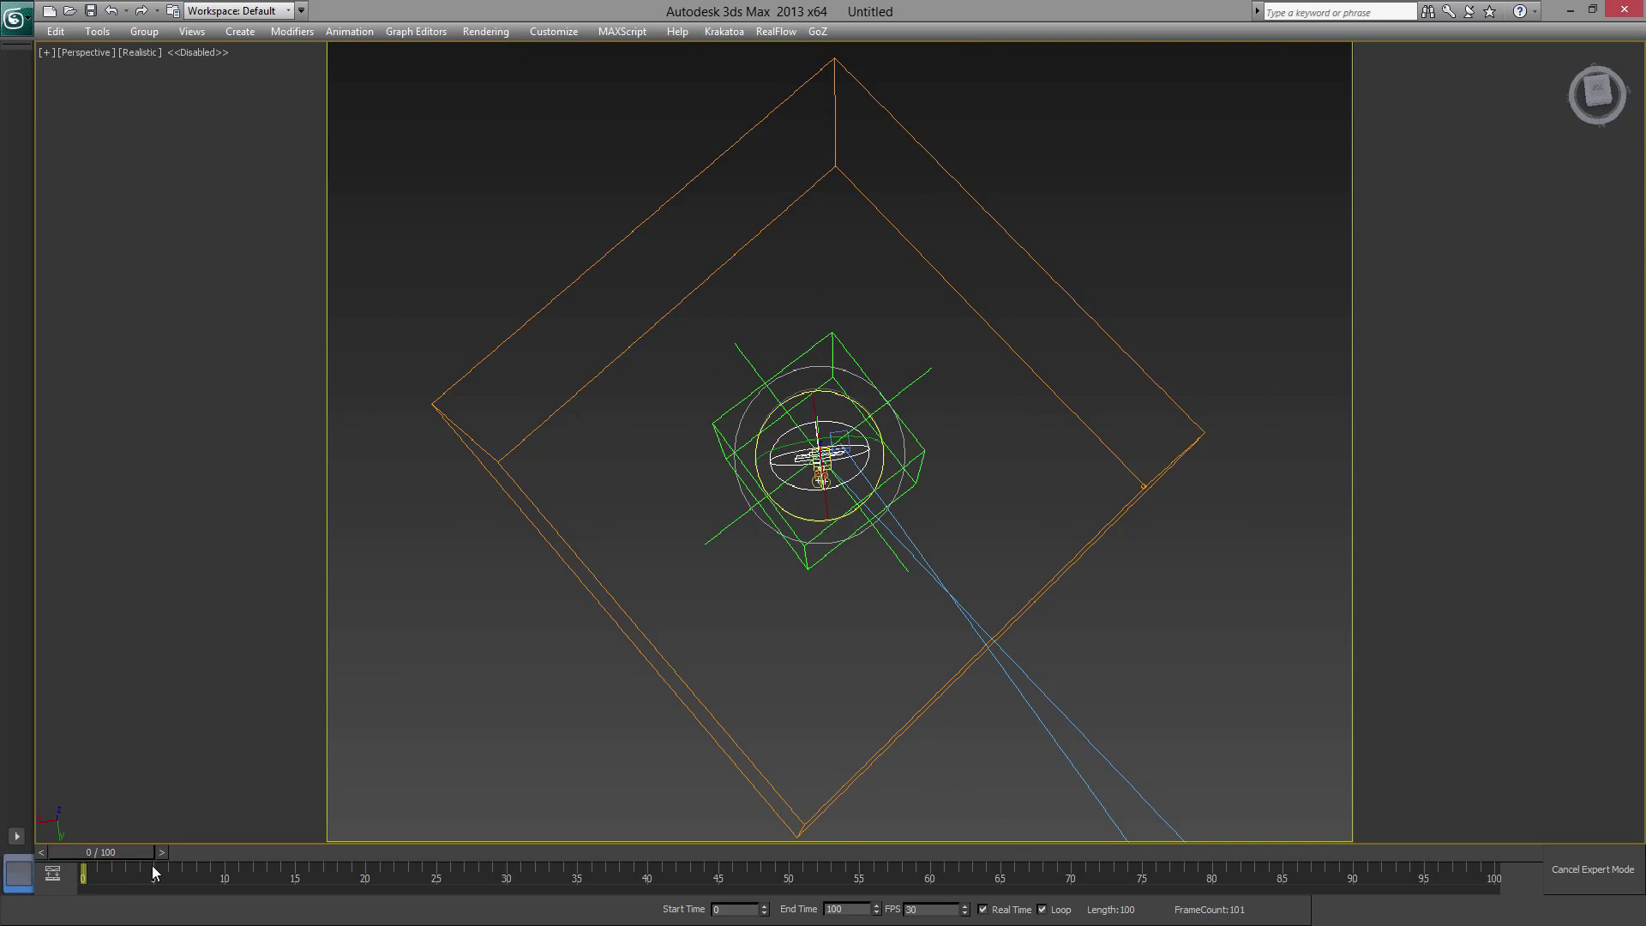
- Undo the recent rotations of the FumeFX grid and the box-shaped helper
click(919, 454)
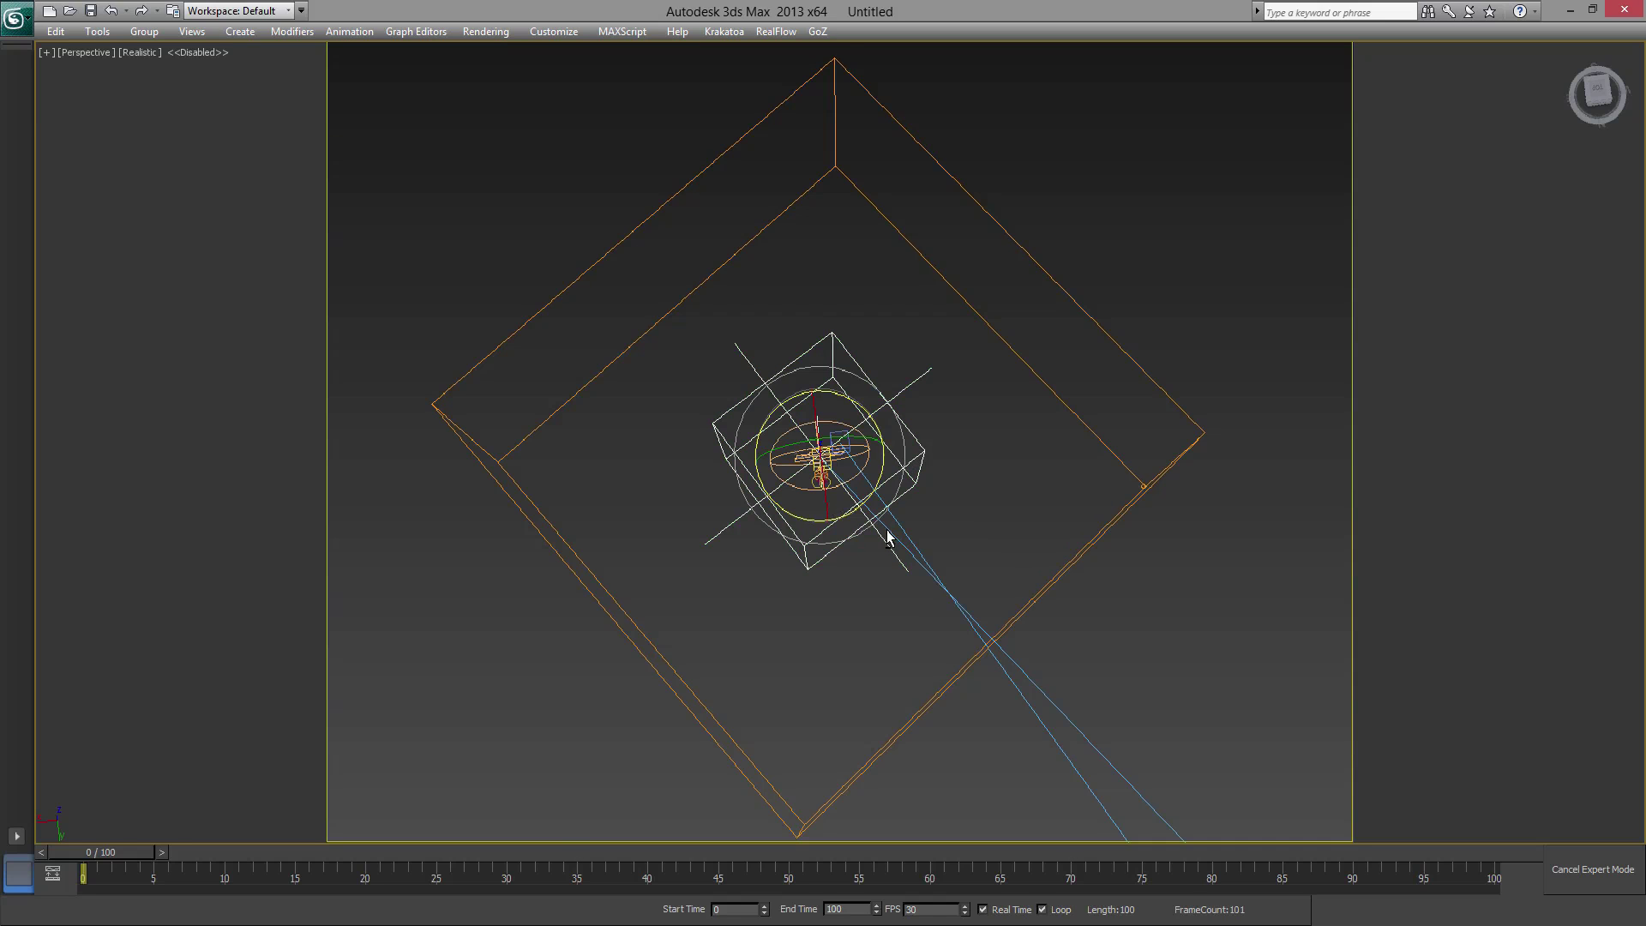
alt+middle_drag(887, 539, 917, 554)
key(ctrl+z)
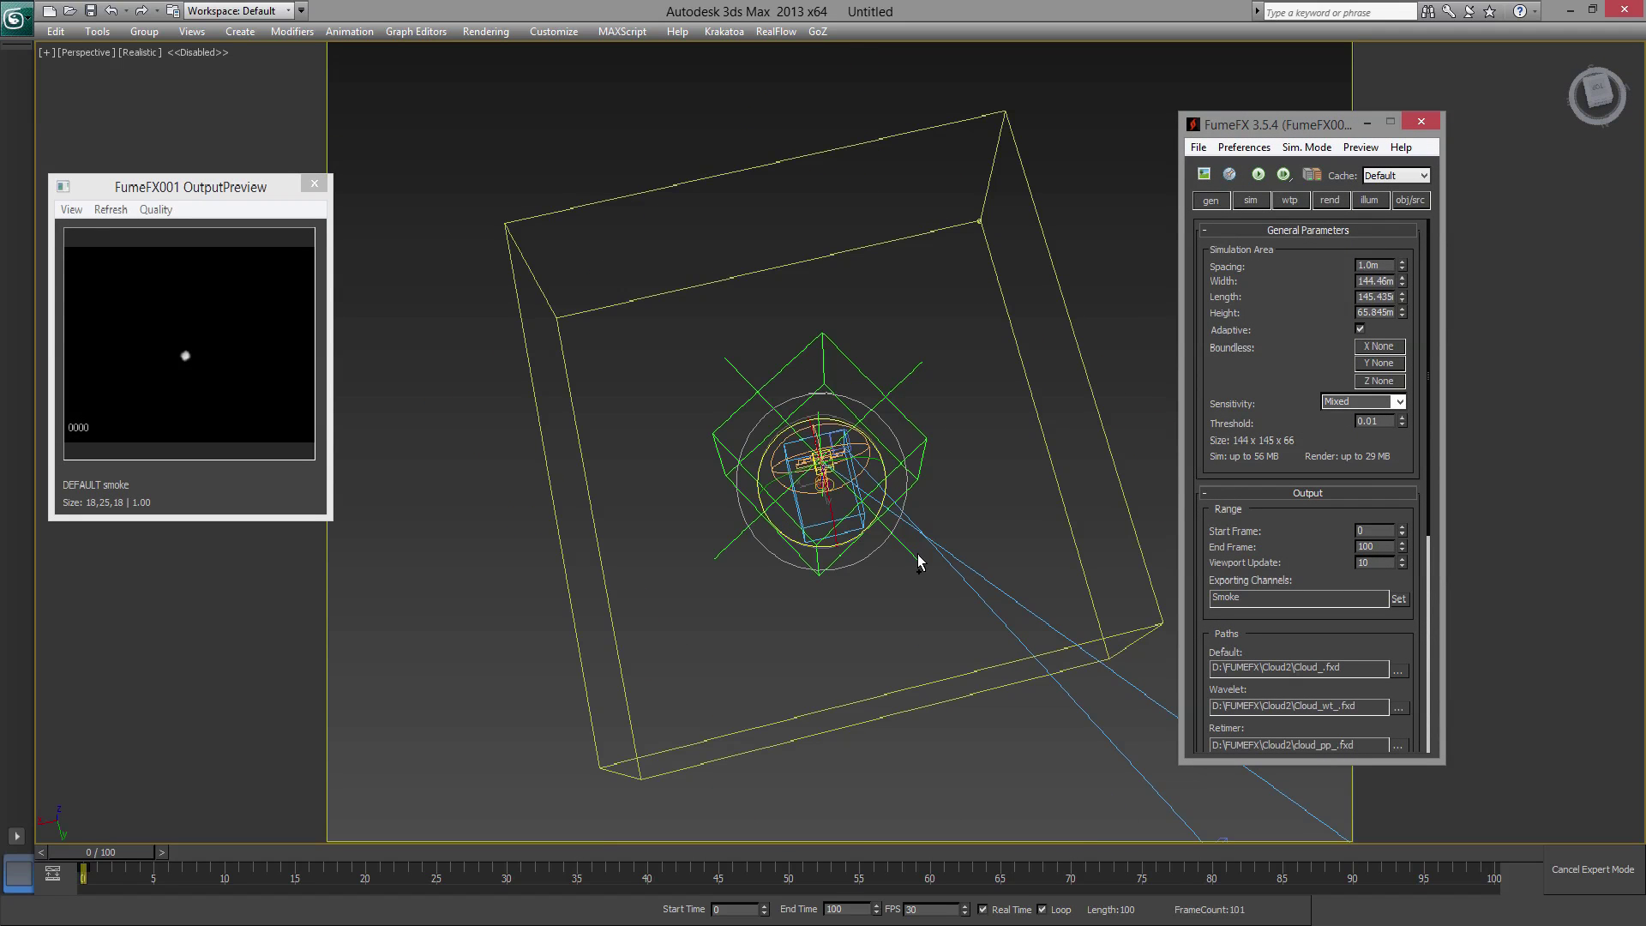
key(ctrl+z)
key(ctrl+z)
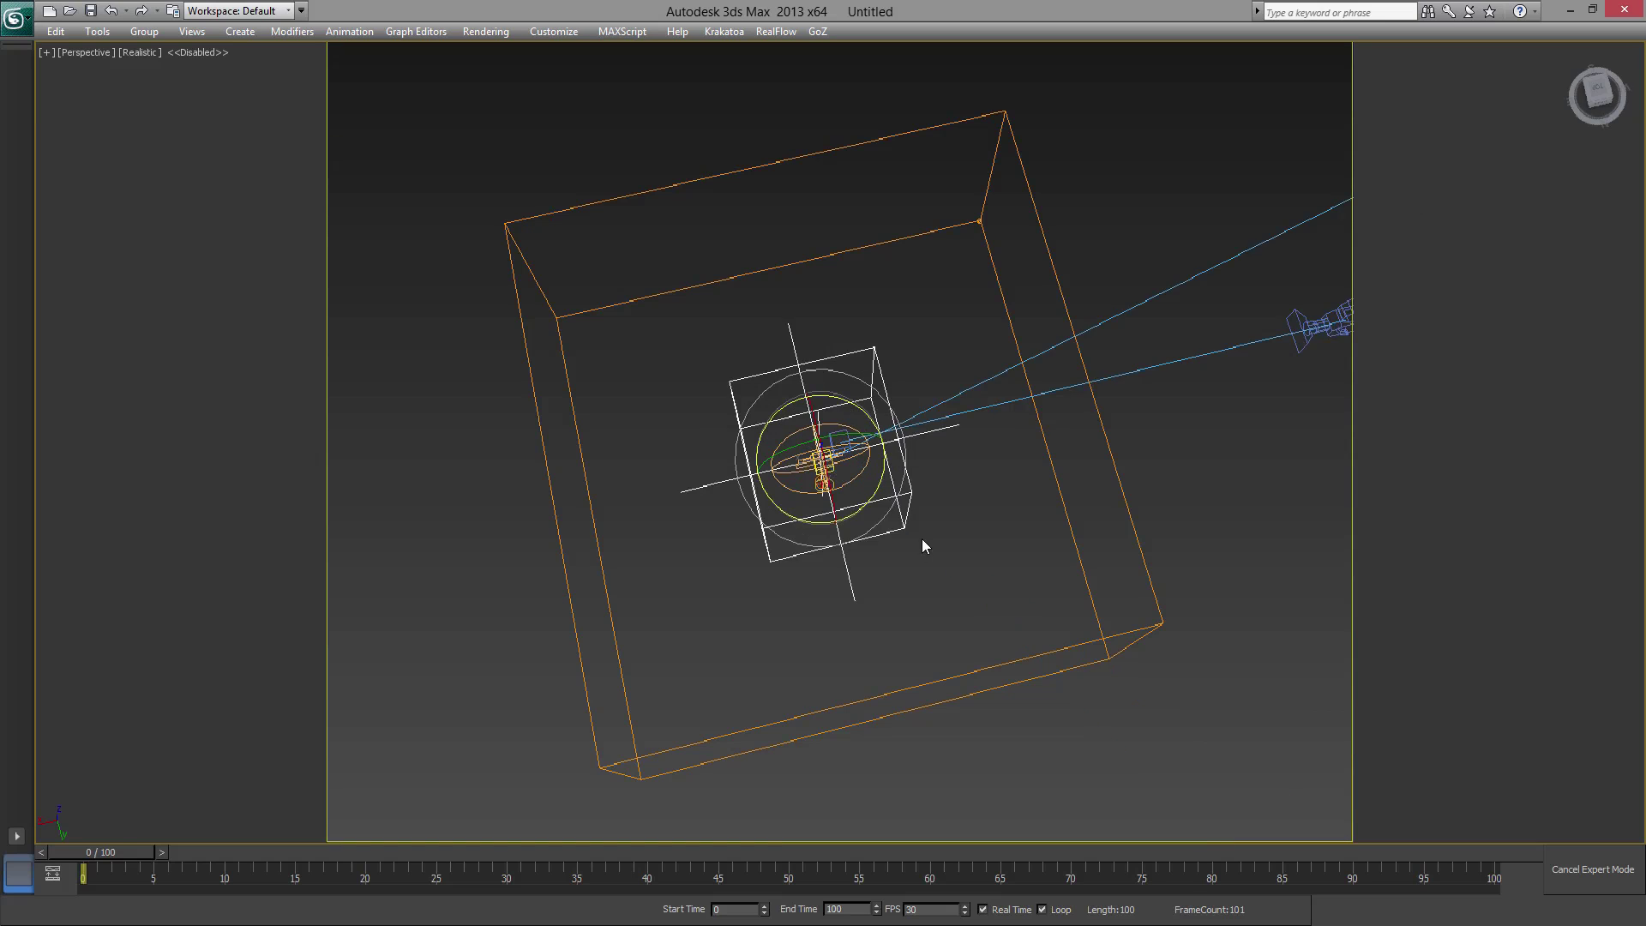
- Clone the particle source along its Y axis as a single copy named PF Source 002
alt+middle_drag(922, 540, 823, 509)
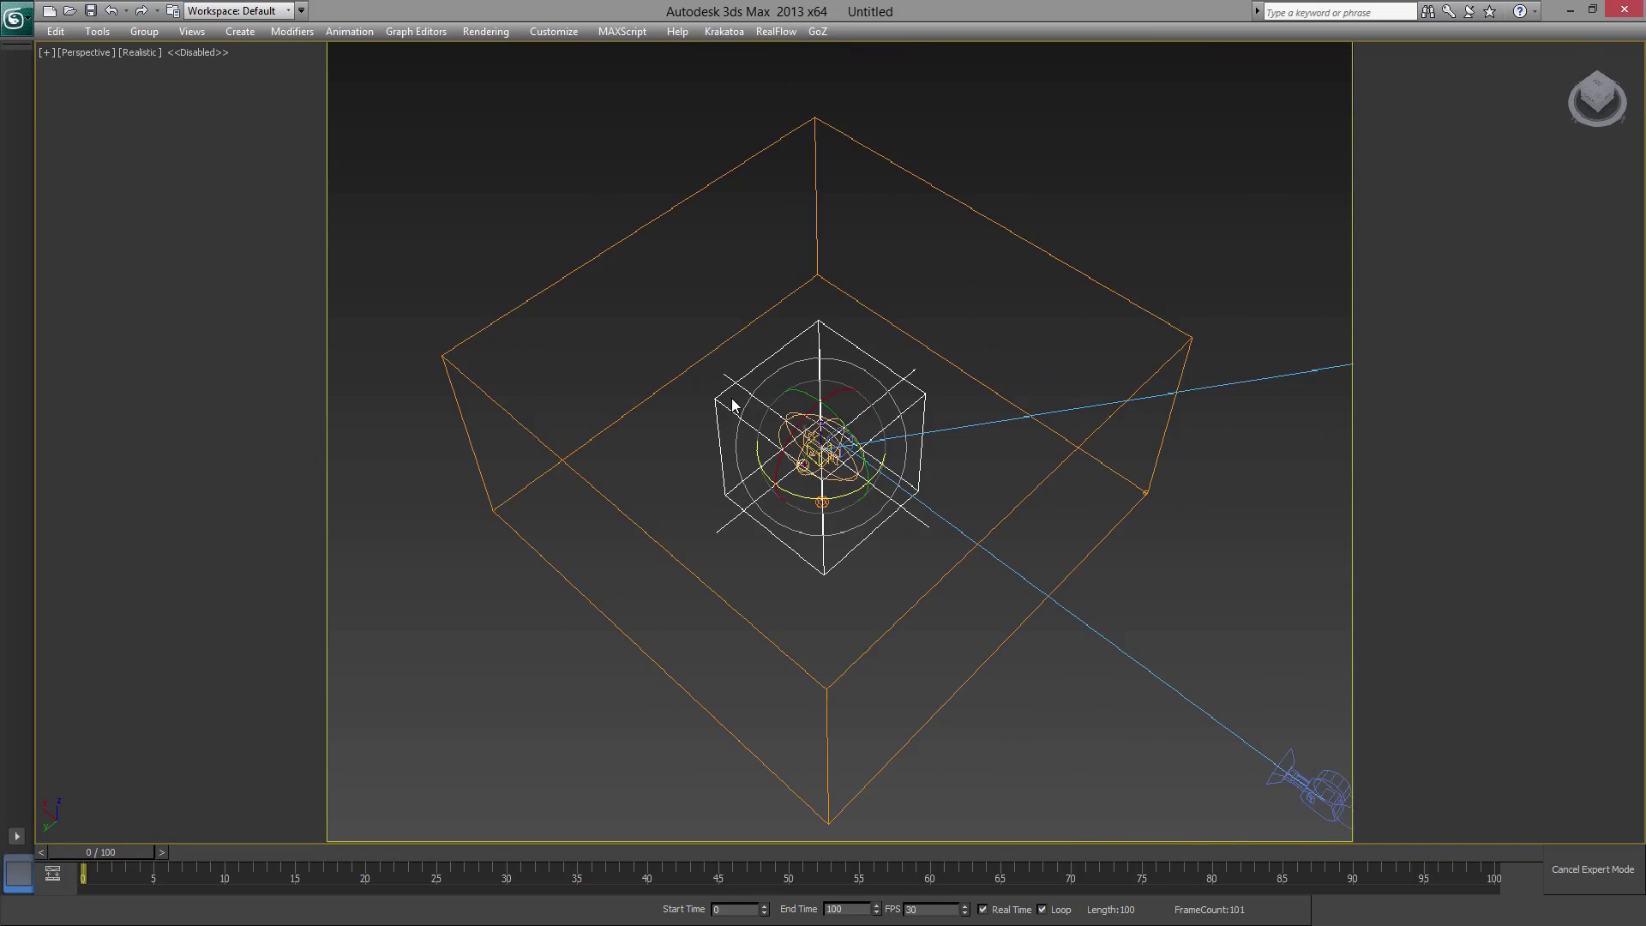
alt+middle_drag(803, 450, 829, 441)
click(1047, 447)
click(873, 527)
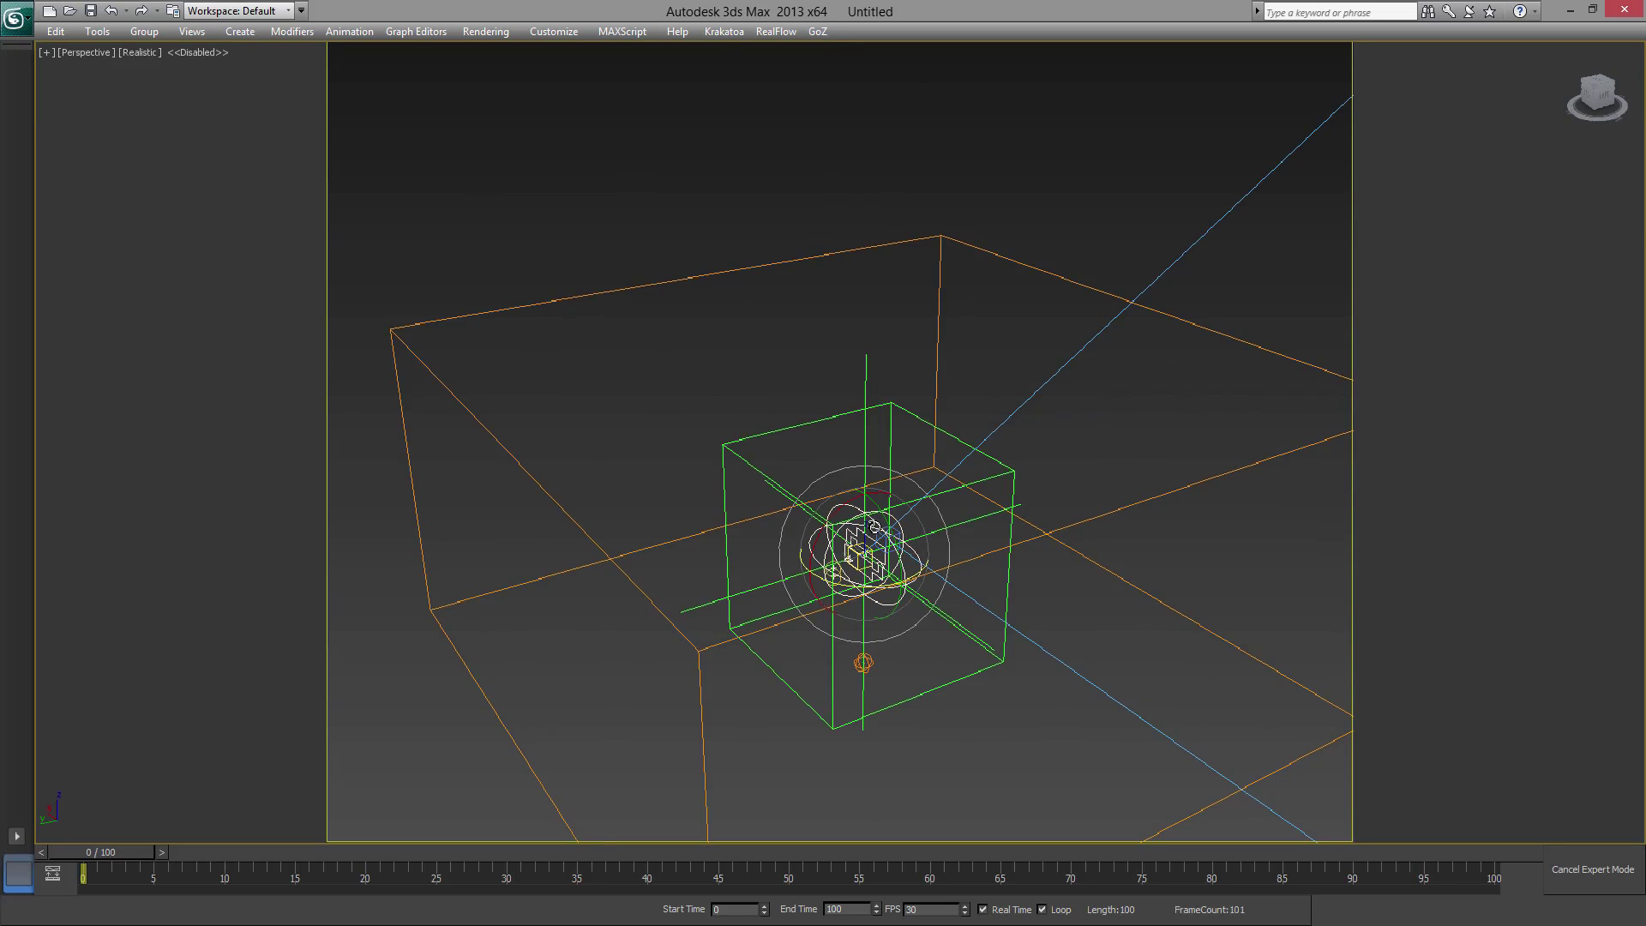
key(w)
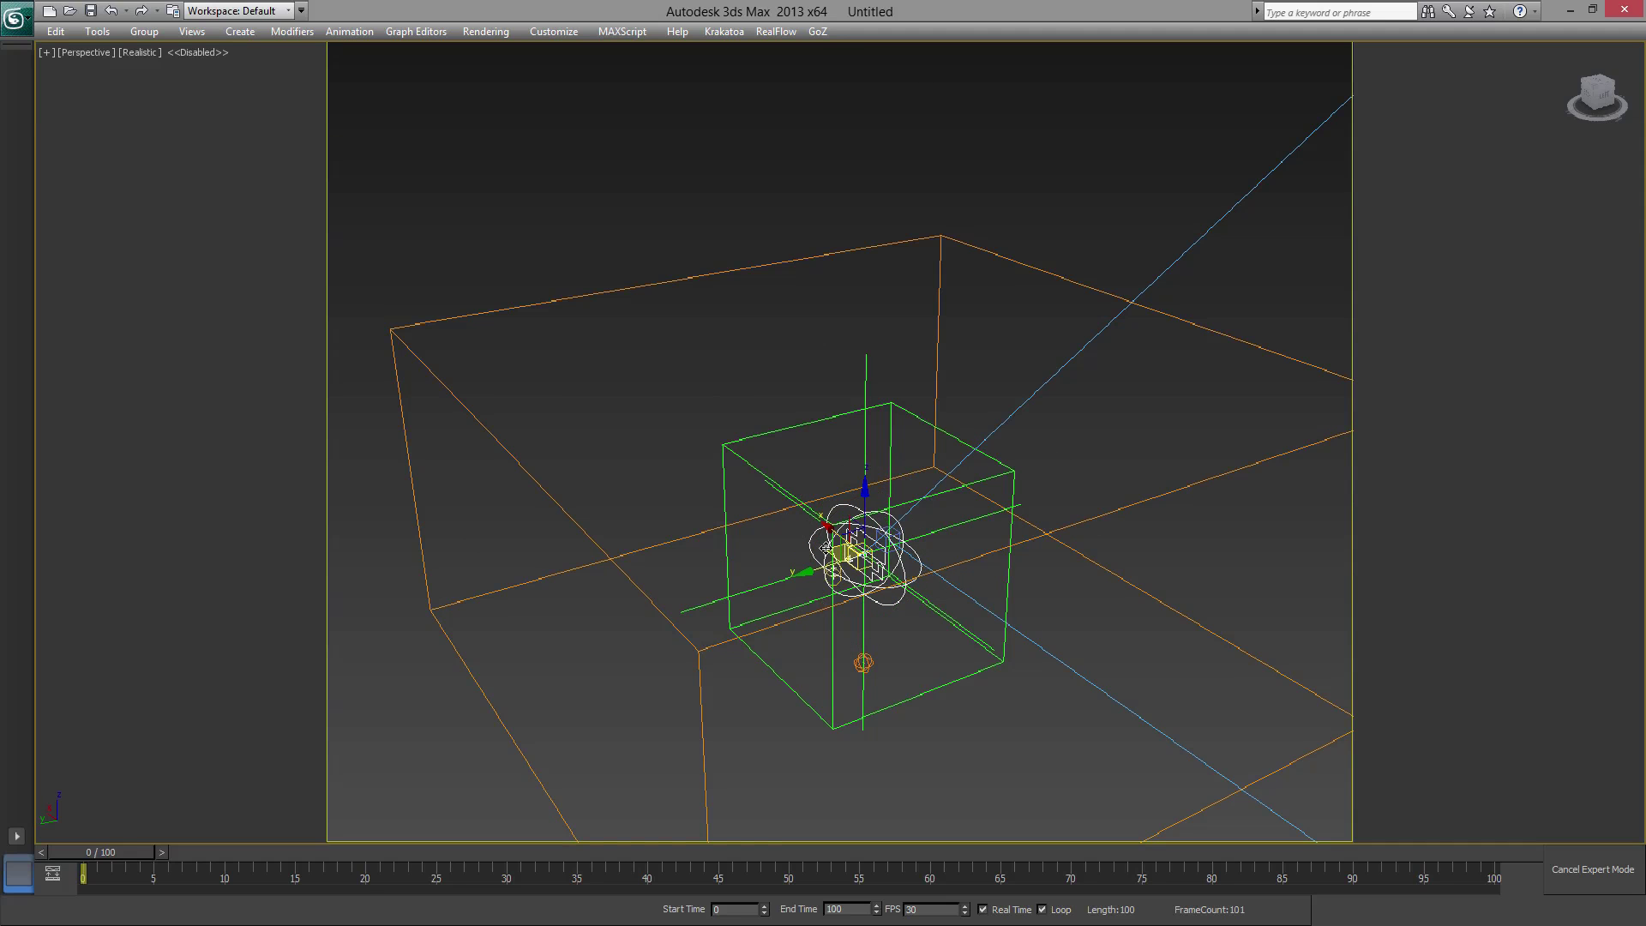
shift+drag(810, 564, 722, 586)
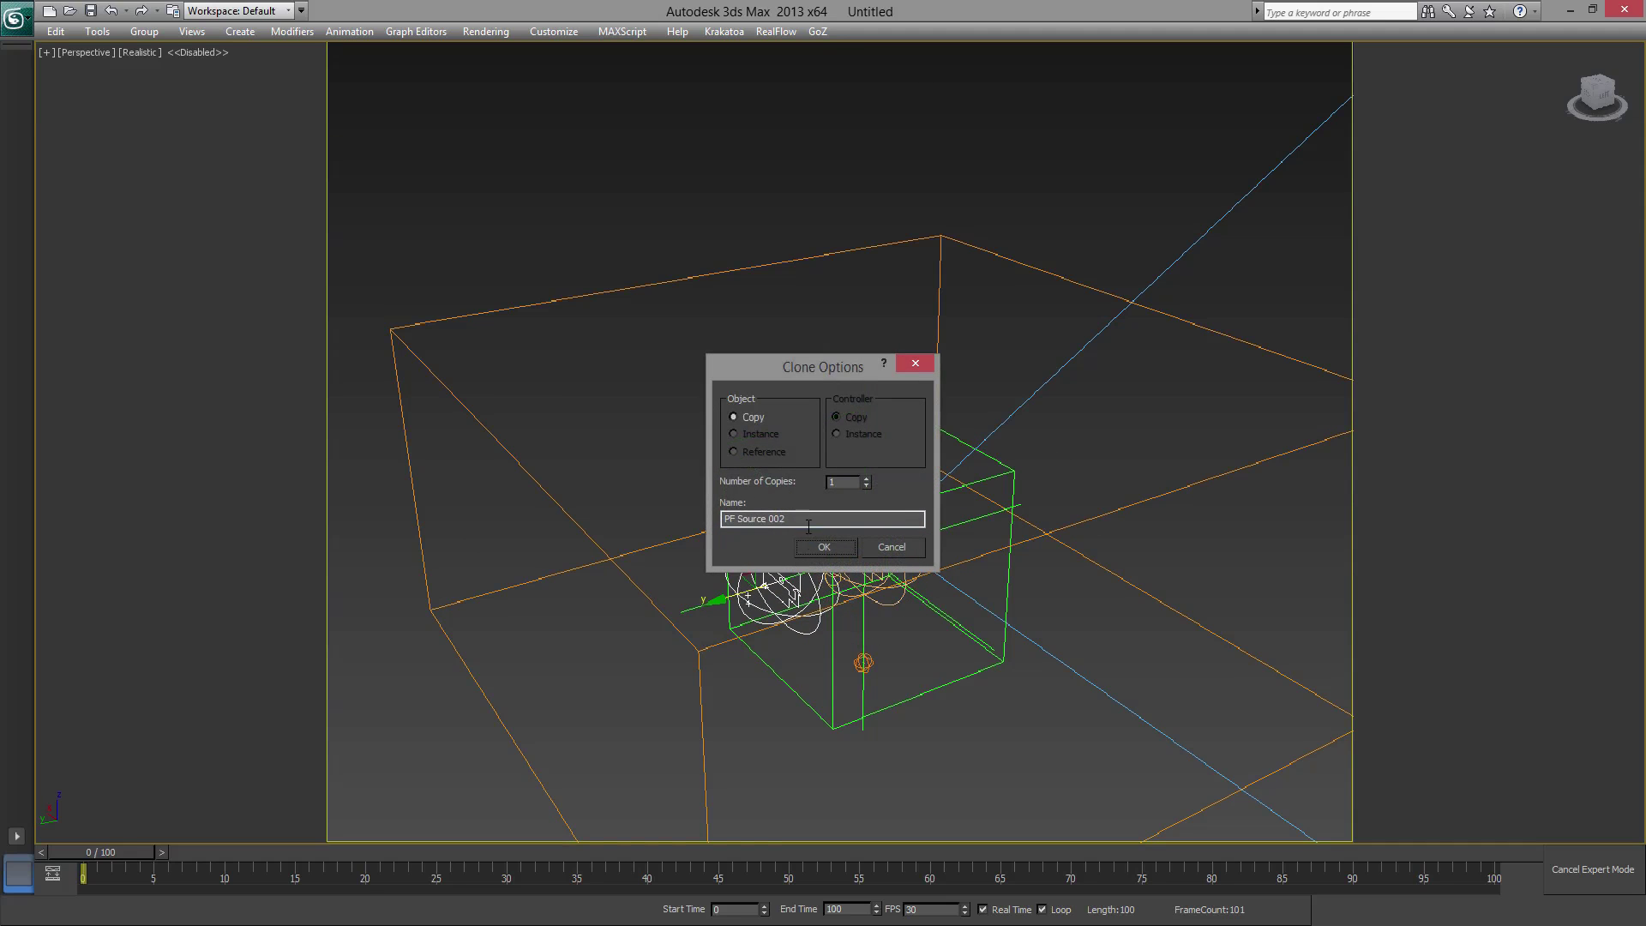
click(819, 545)
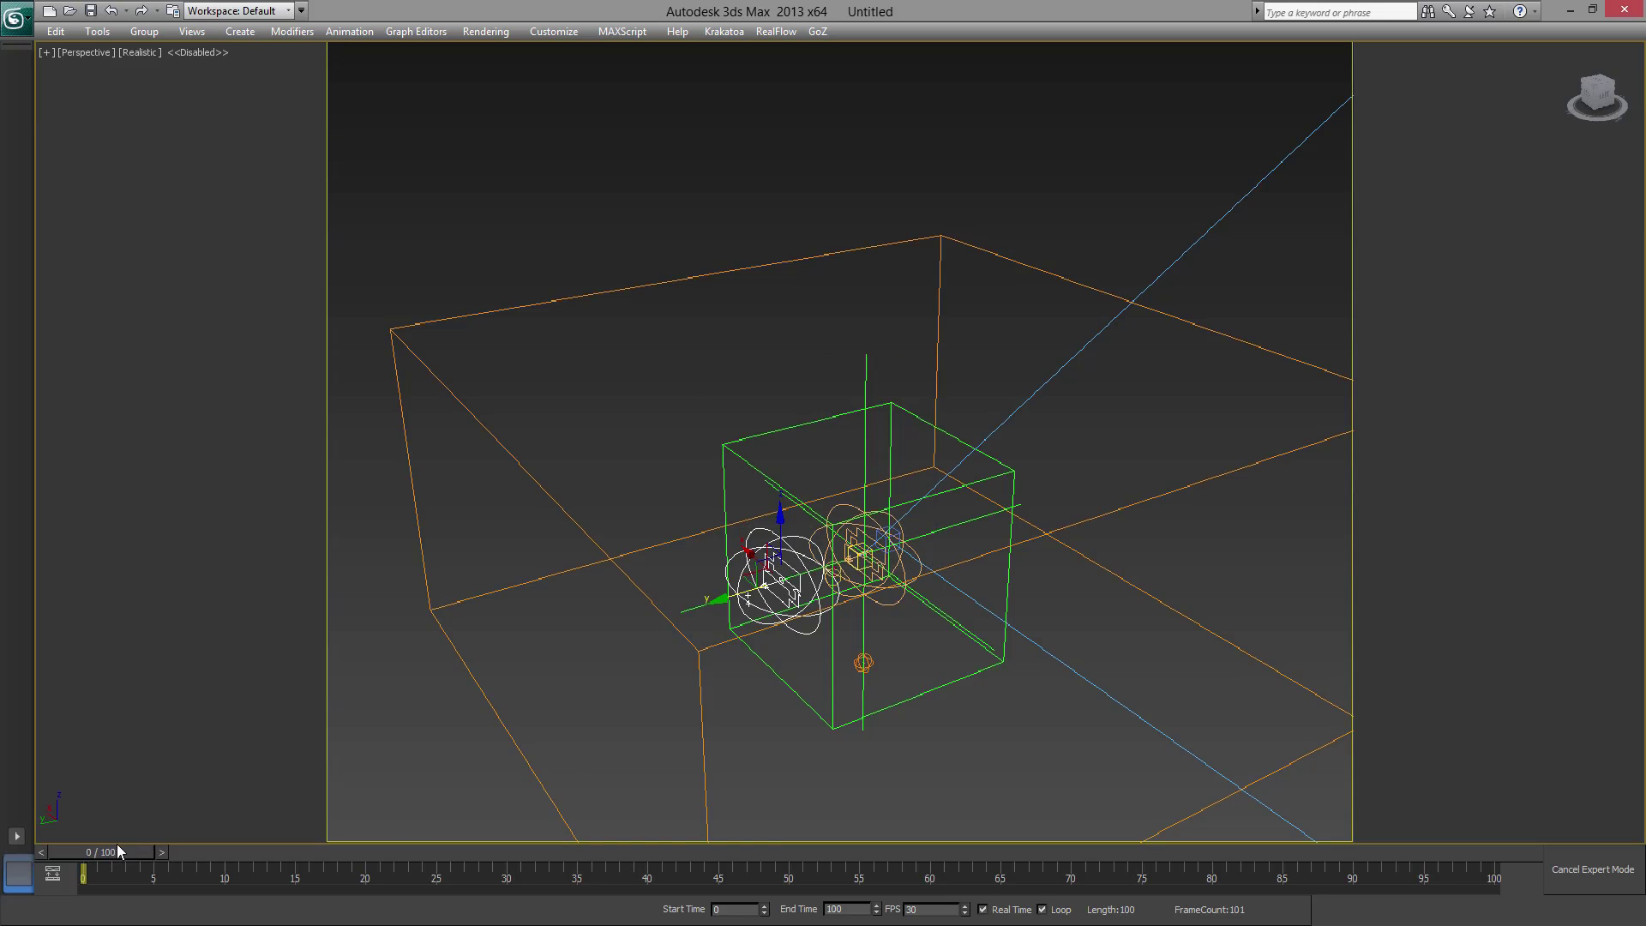
- Rotate the cloned particle source and move it to overlap the lower side of the original emitter
drag(152, 850, 98, 851)
click(783, 536)
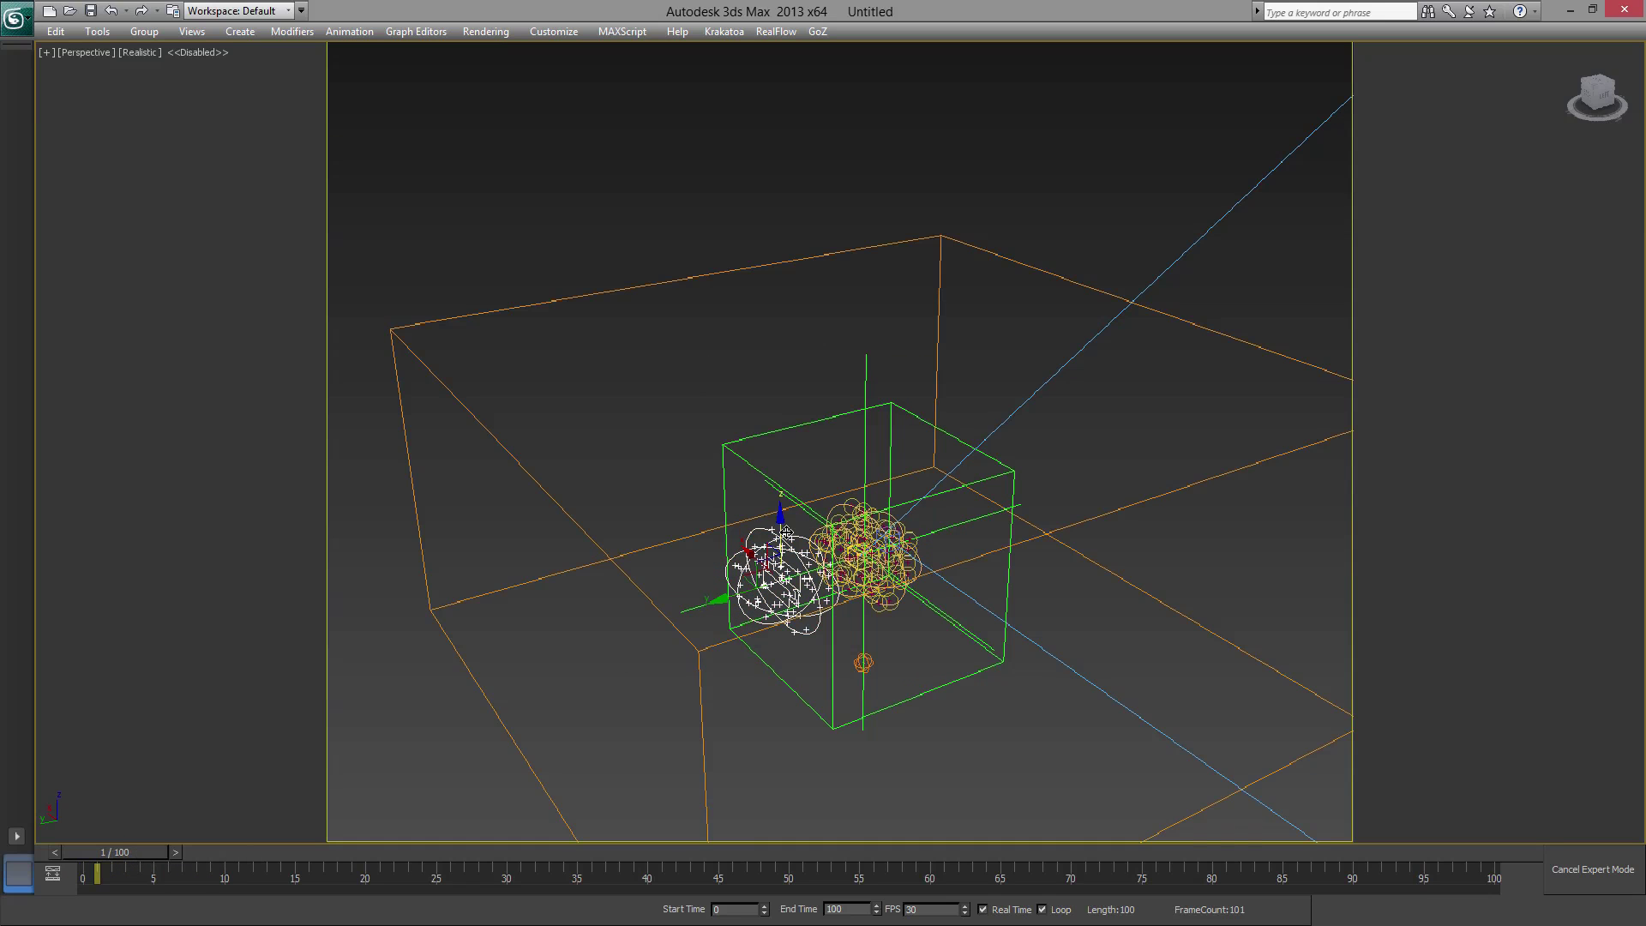
key(e)
drag(757, 528, 861, 502)
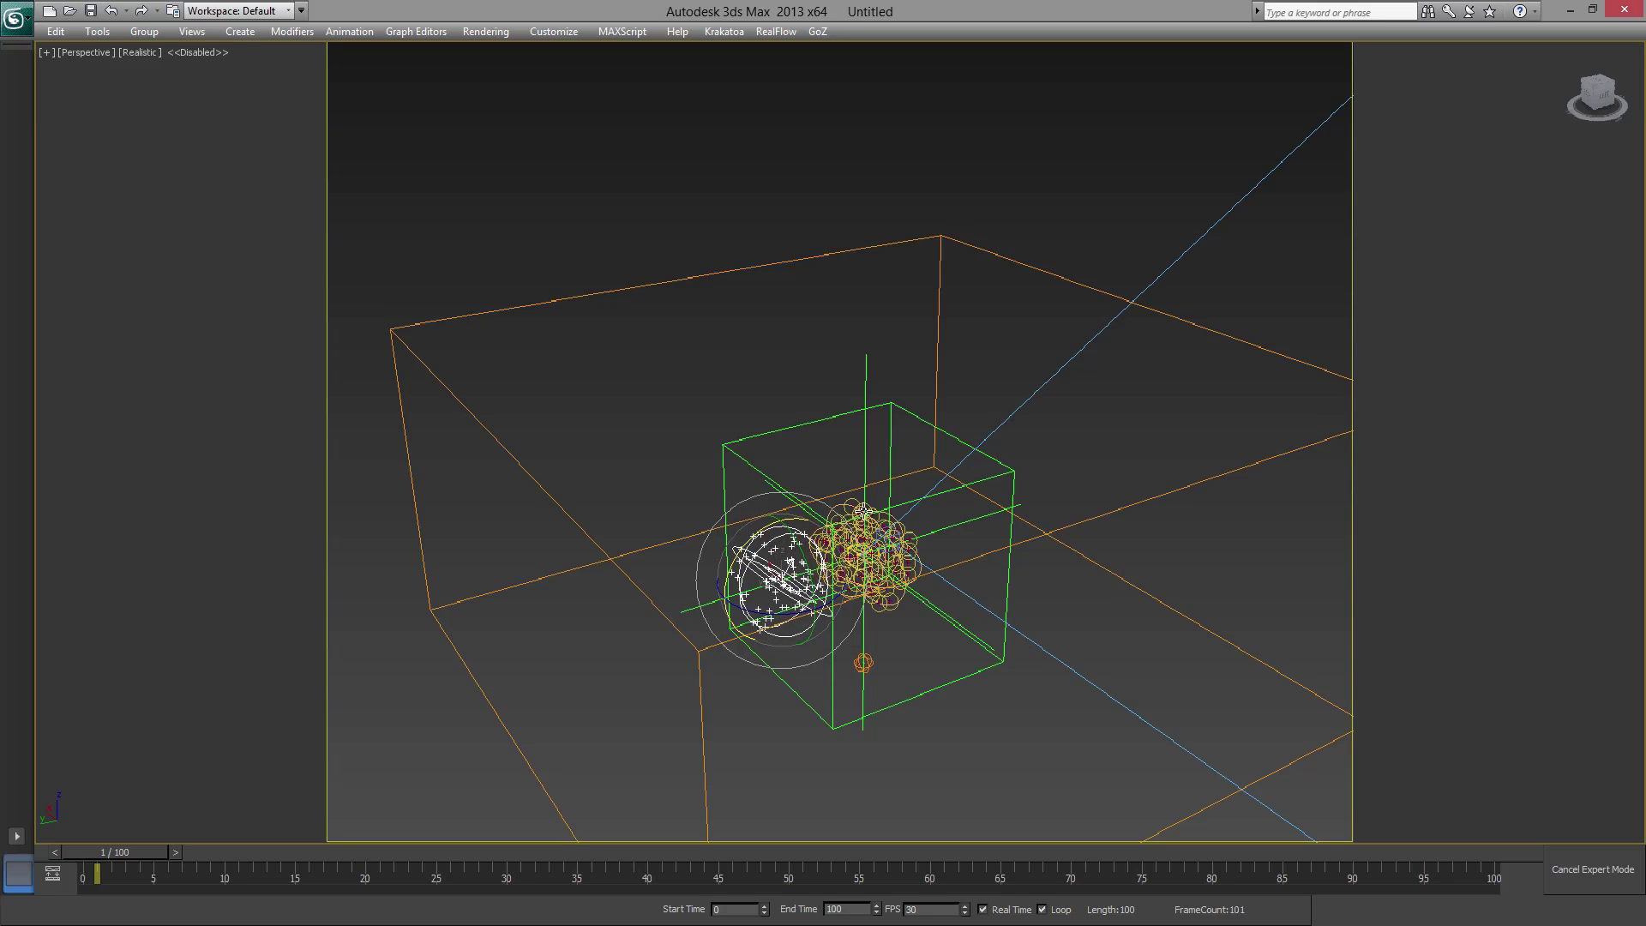
key(w)
alt+middle_drag(952, 641, 849, 630)
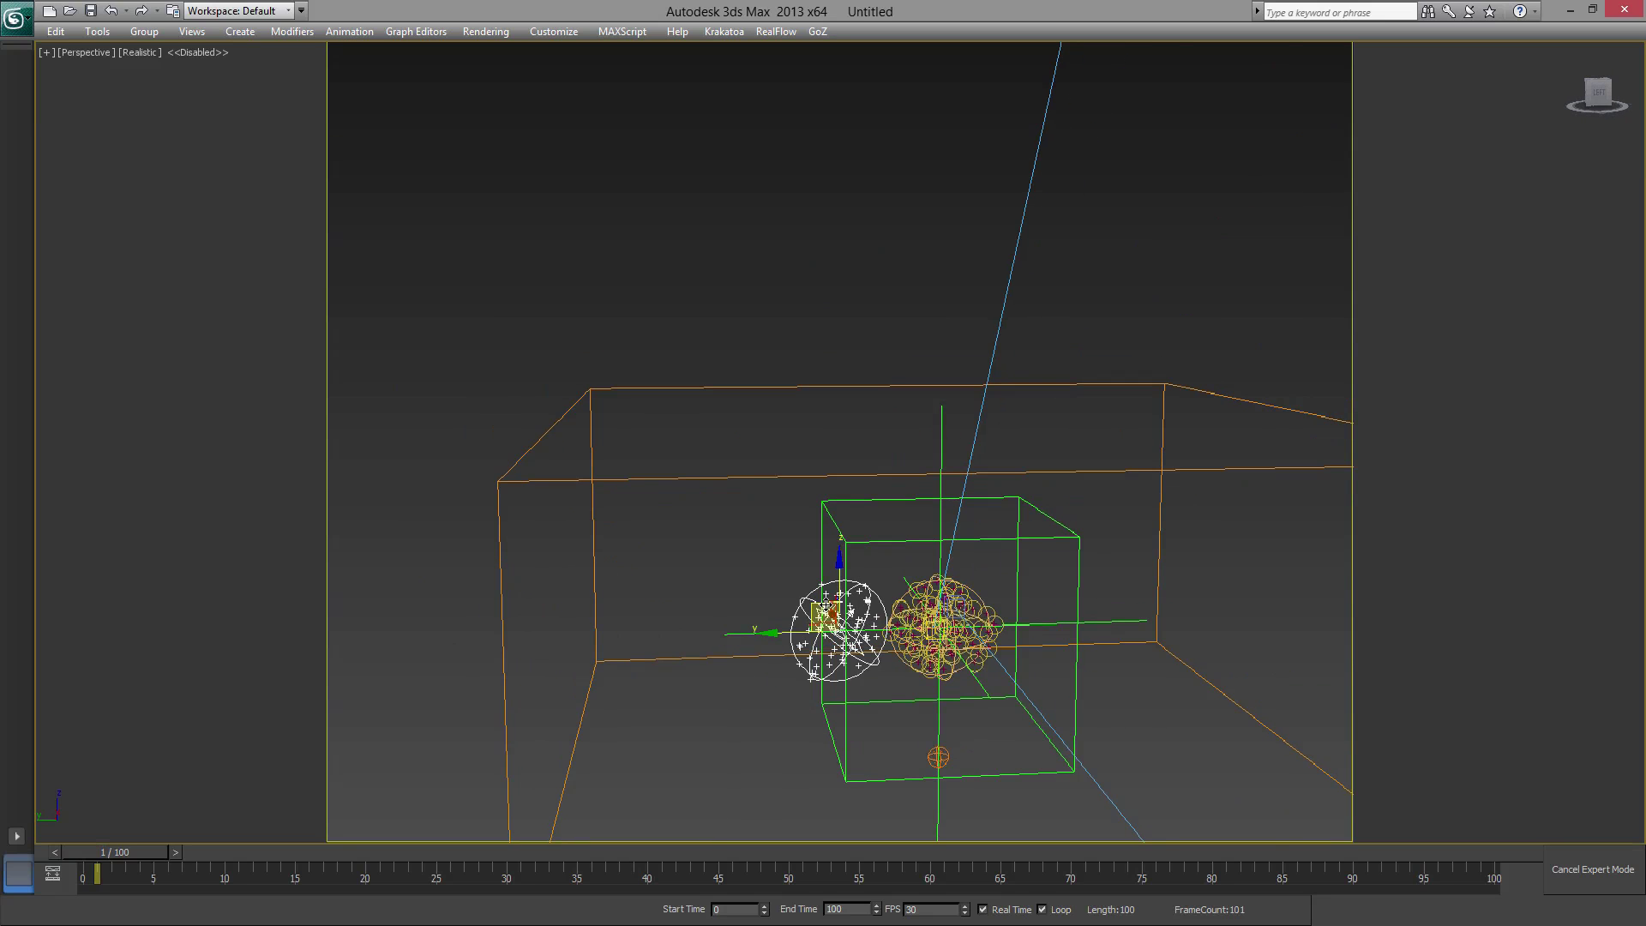
drag(910, 601, 903, 645)
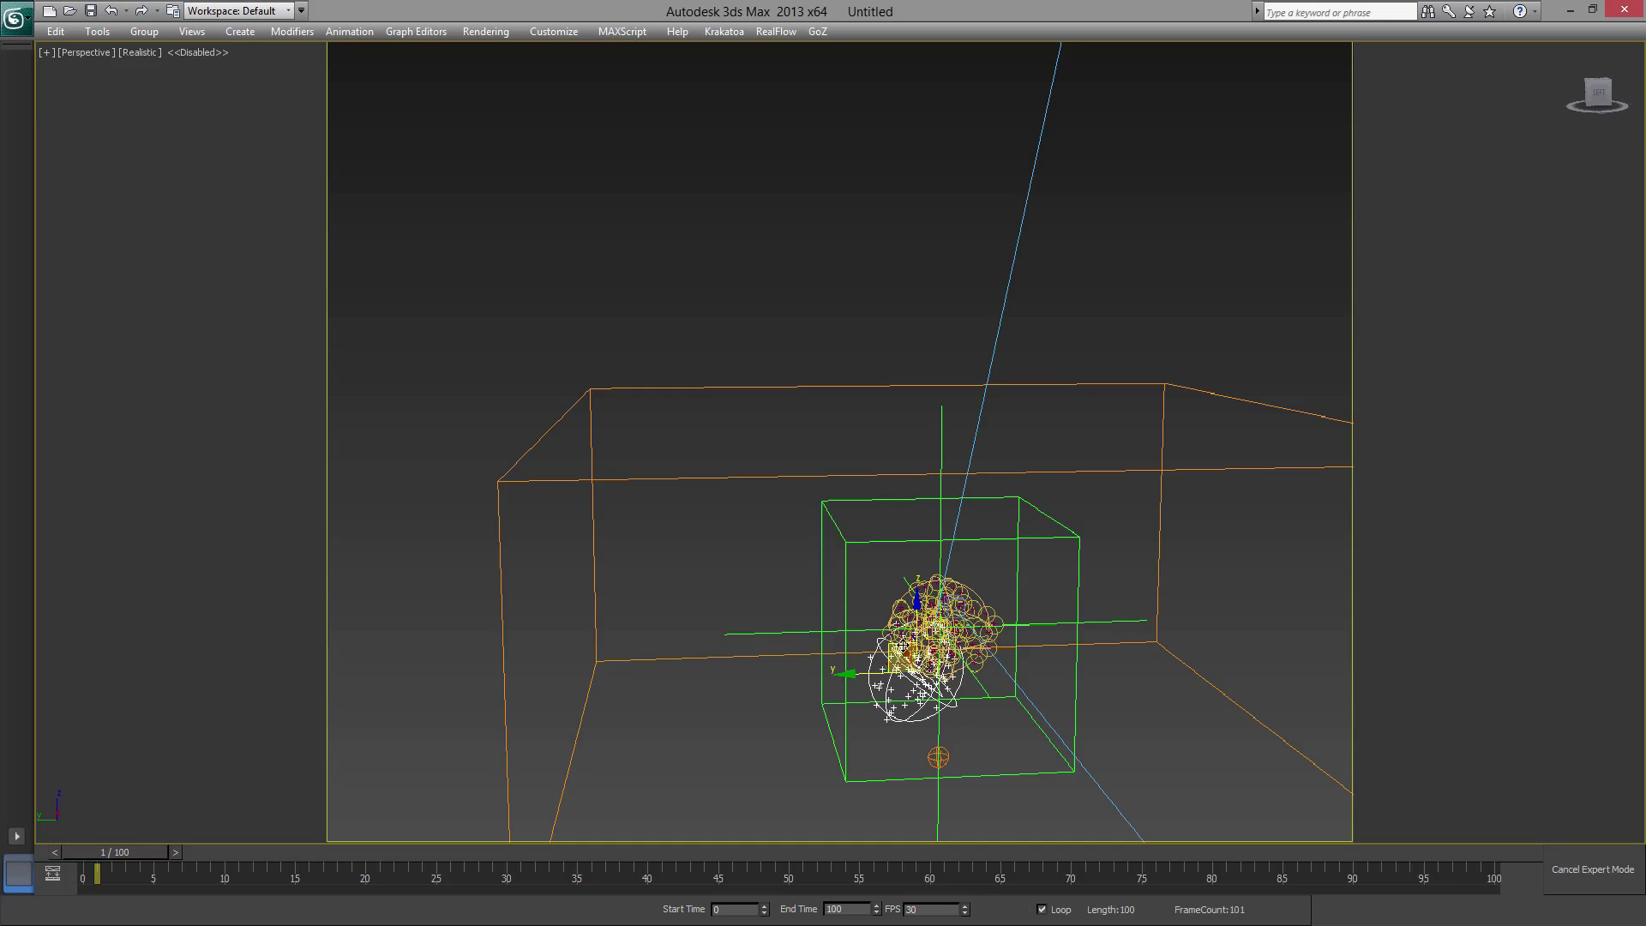
- Delete the wires linking PF Source 002 to Event 001 and Event 002 in Particle View
key(6)
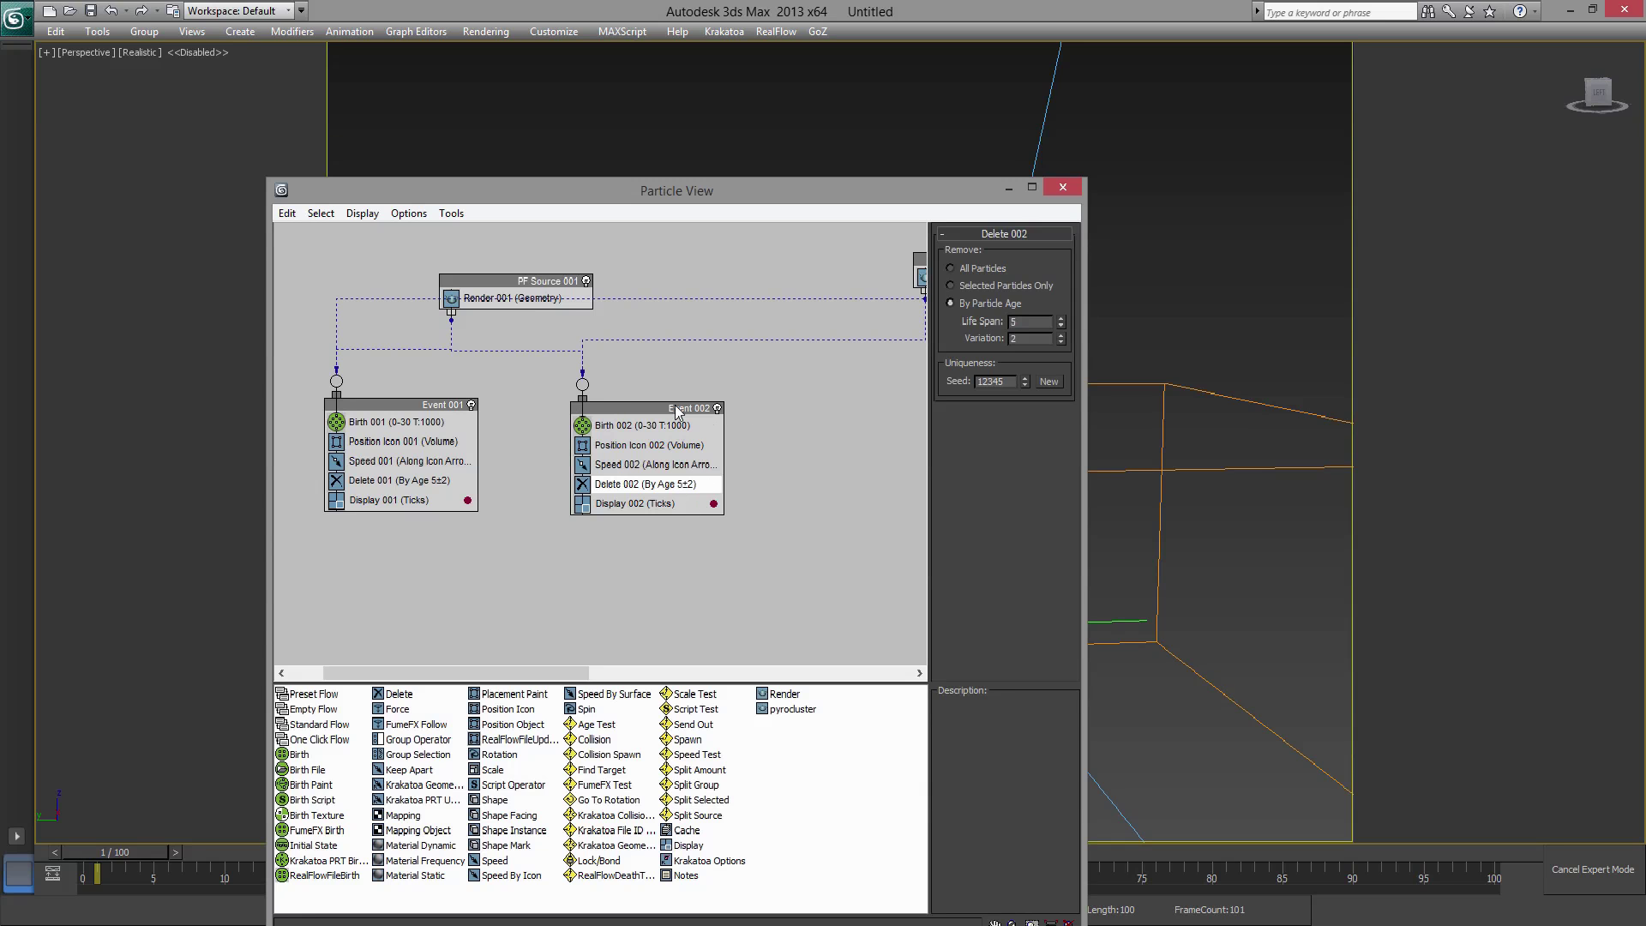
middle_drag(730, 369, 656, 367)
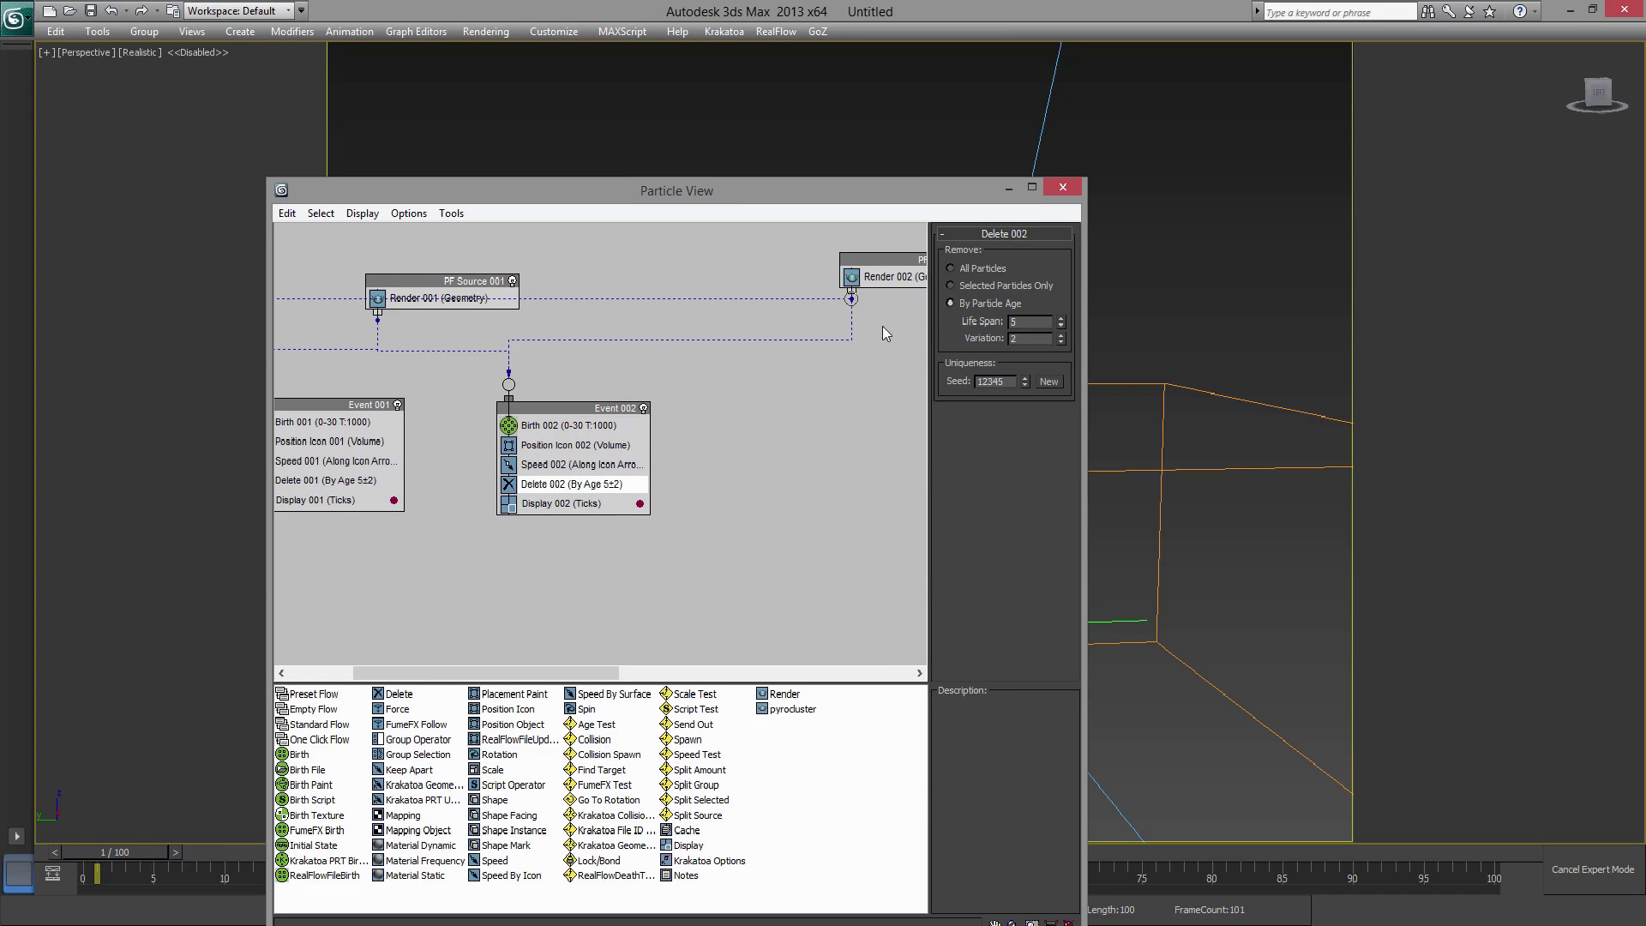
click(786, 388)
click(853, 300)
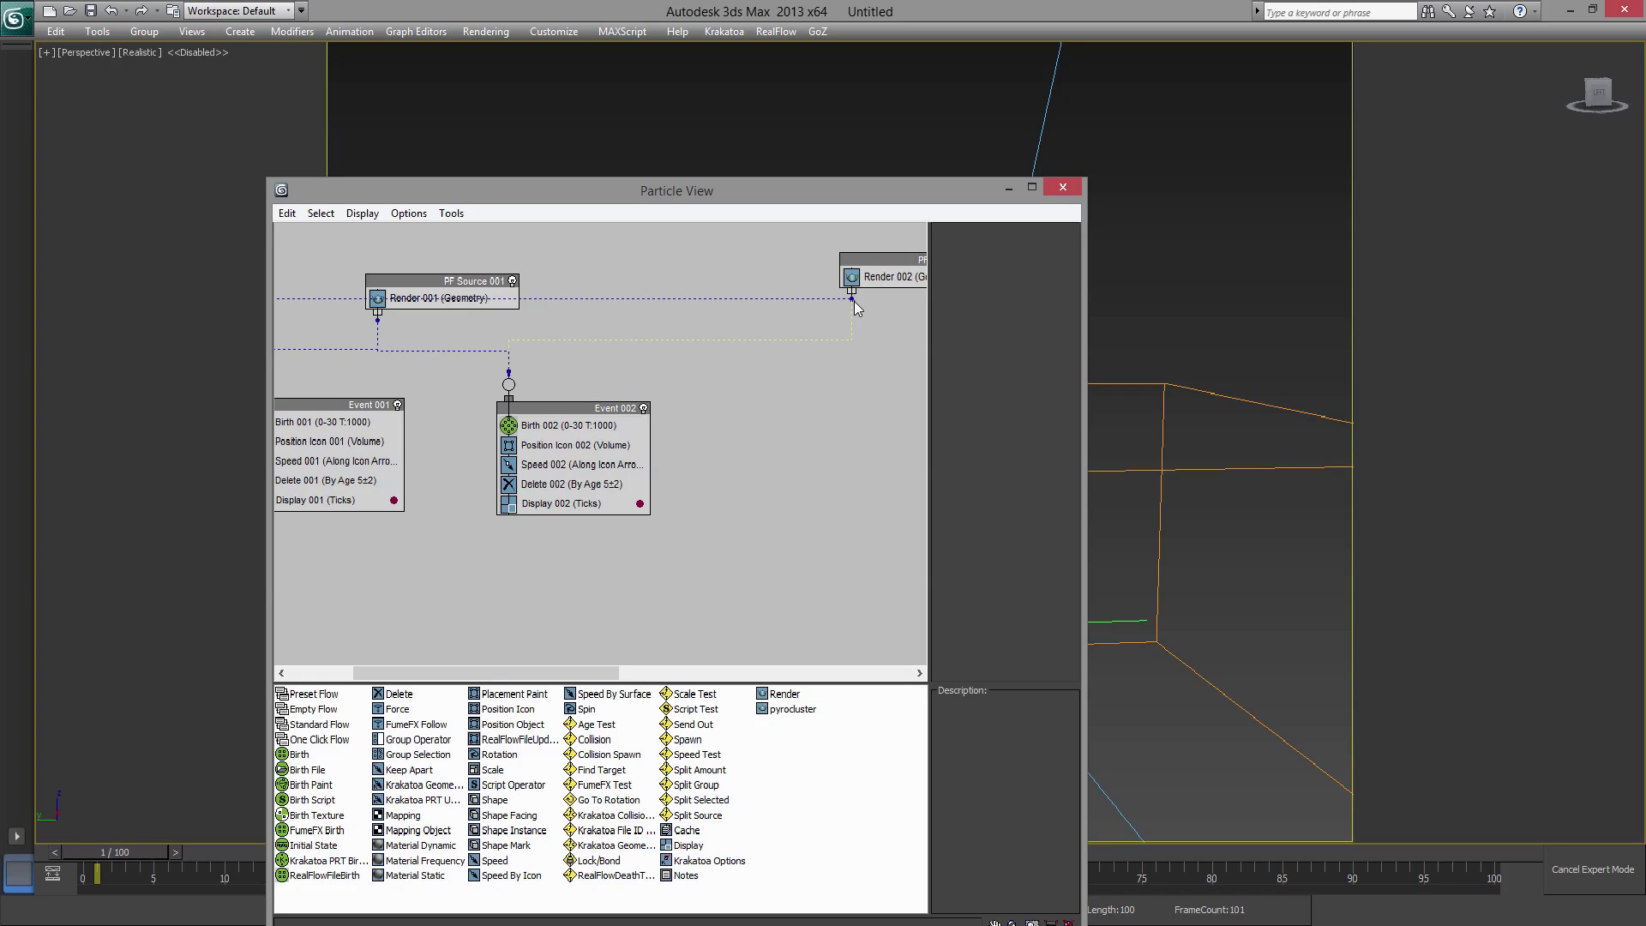
key(Delete)
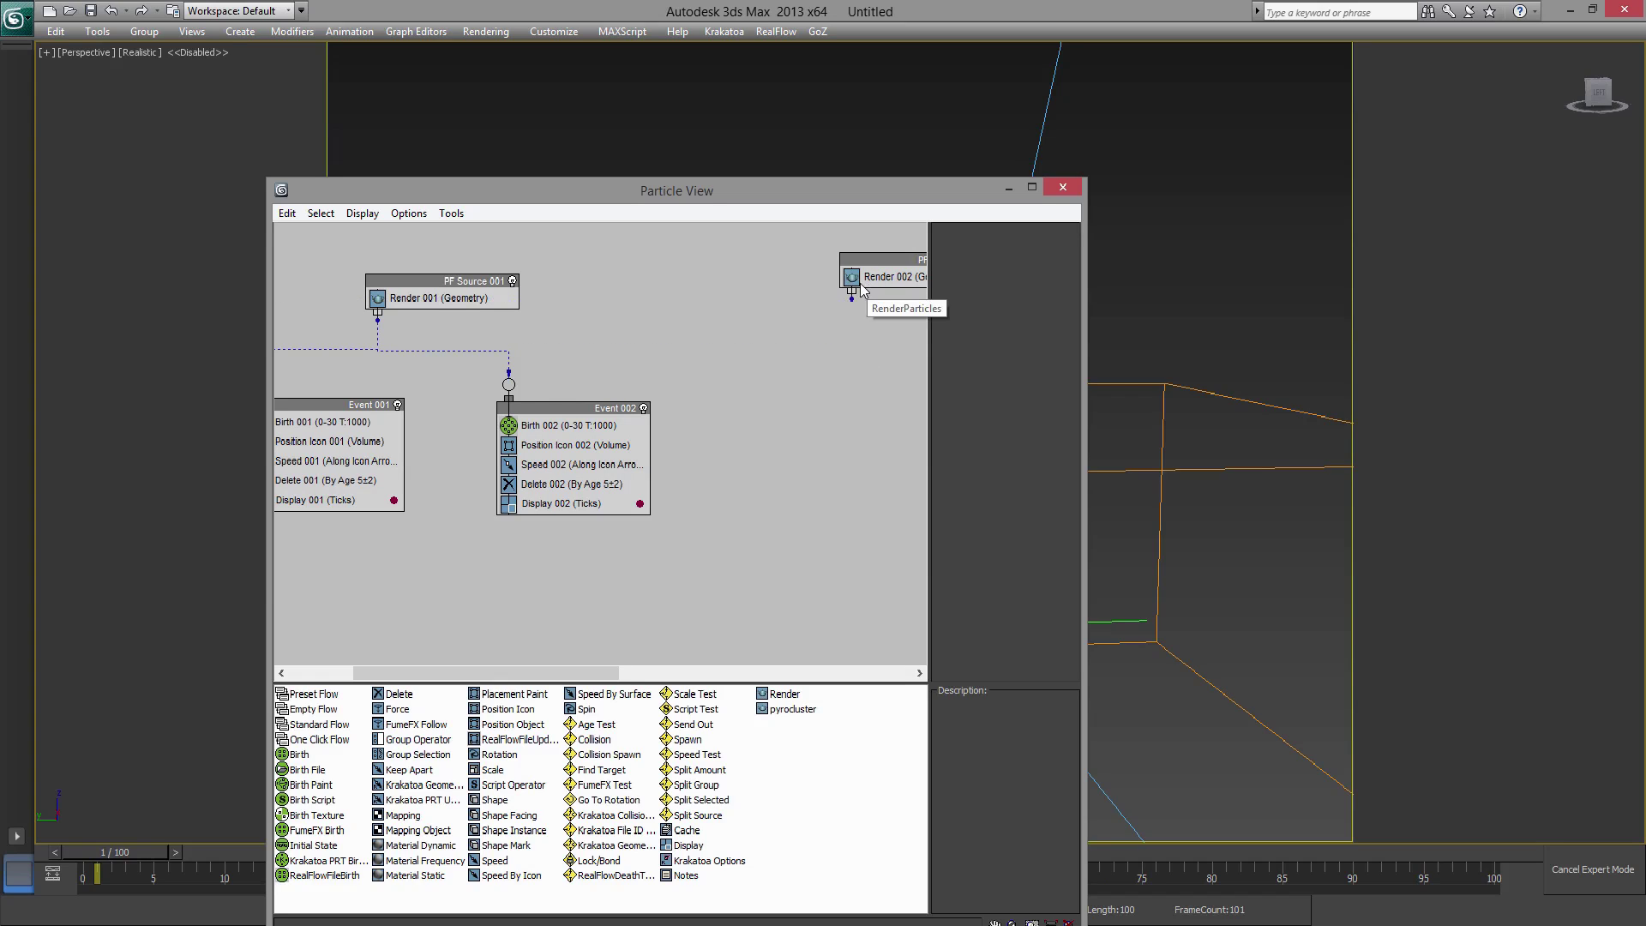
- Try wiring PF Source 002 to Event 002 and scrub the timeline to check the particles
drag(597, 373, 852, 276)
drag(994, 219, 596, 280)
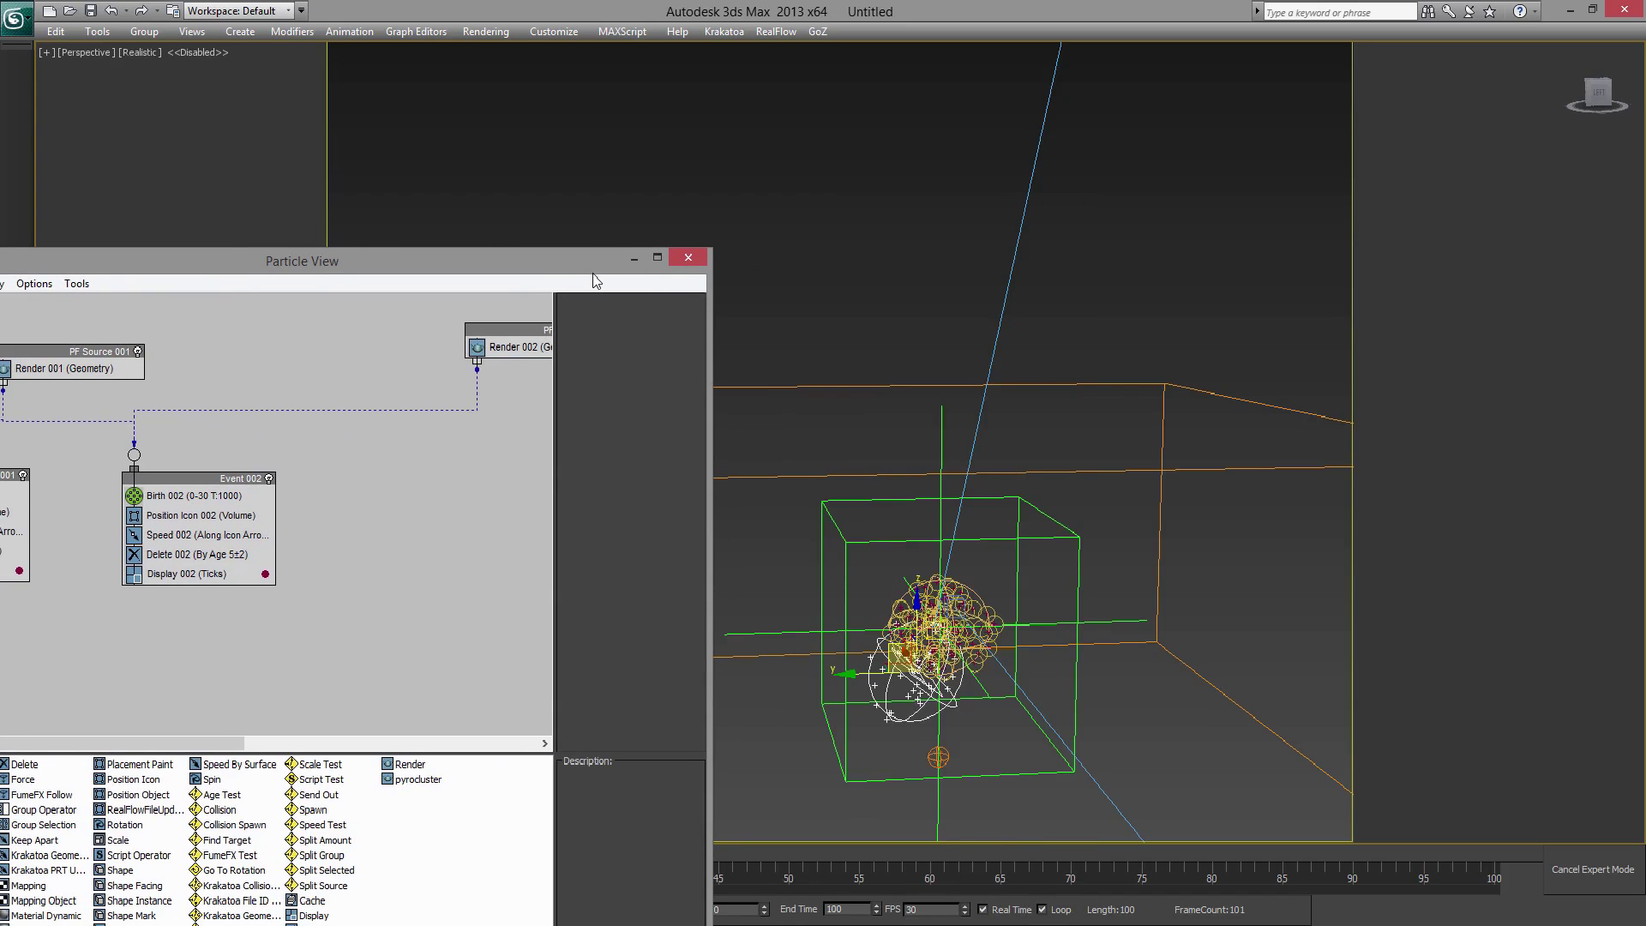
drag(838, 854, 519, 850)
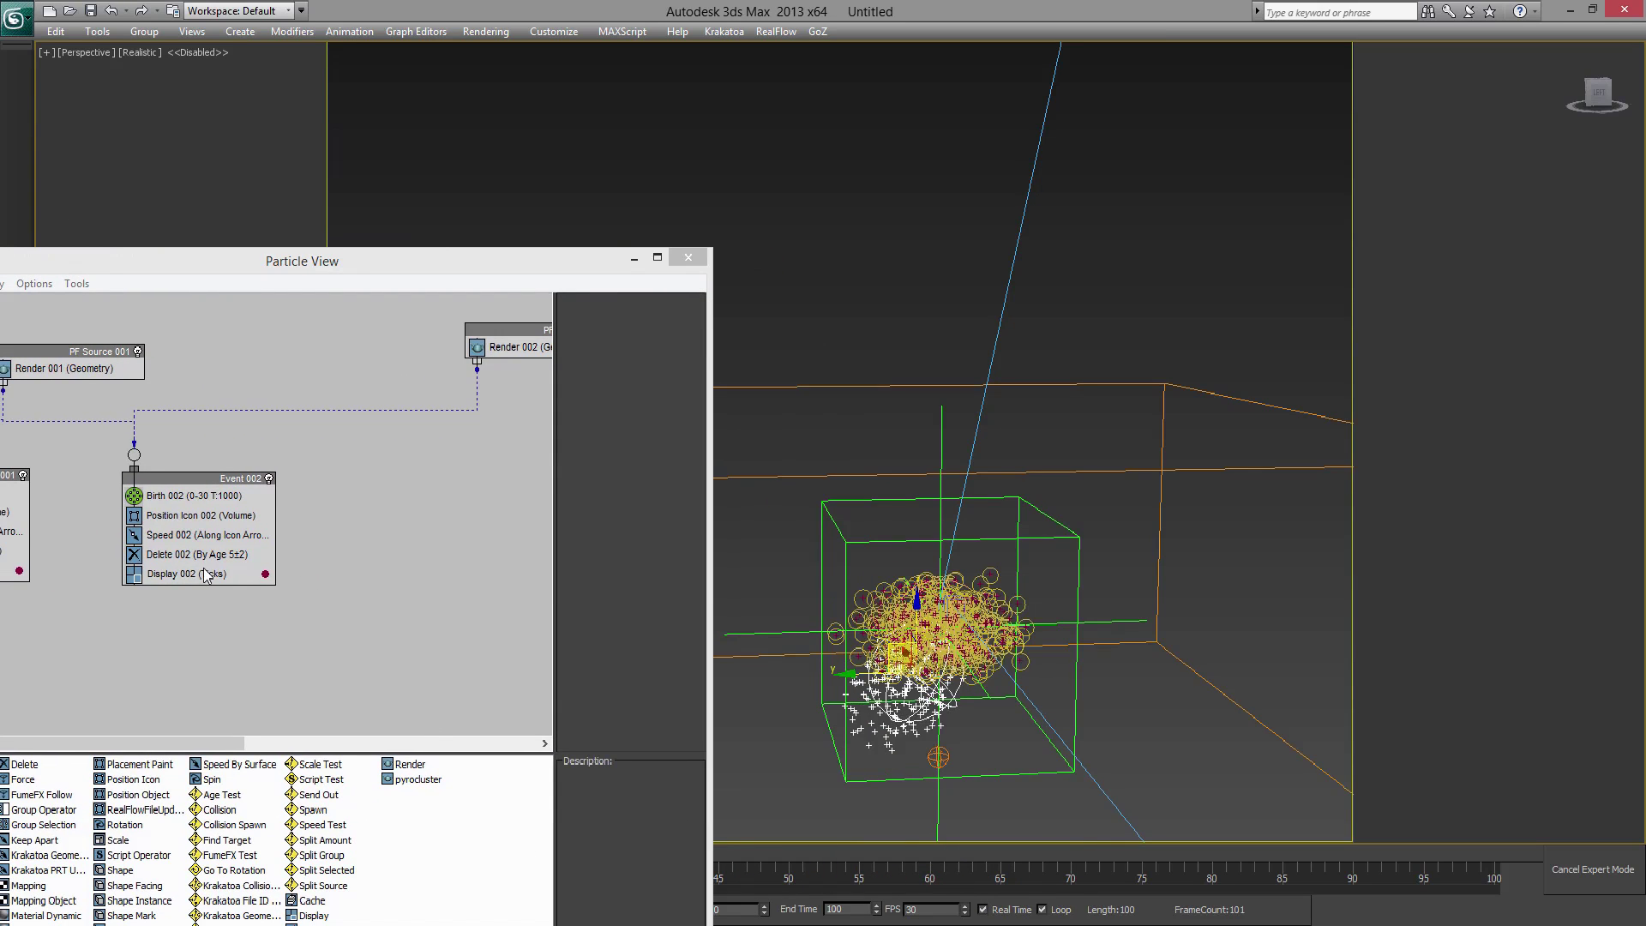
- Remove the wire between PF Source 002 and Event 002
click(425, 398)
scroll(425, 399, left, 1)
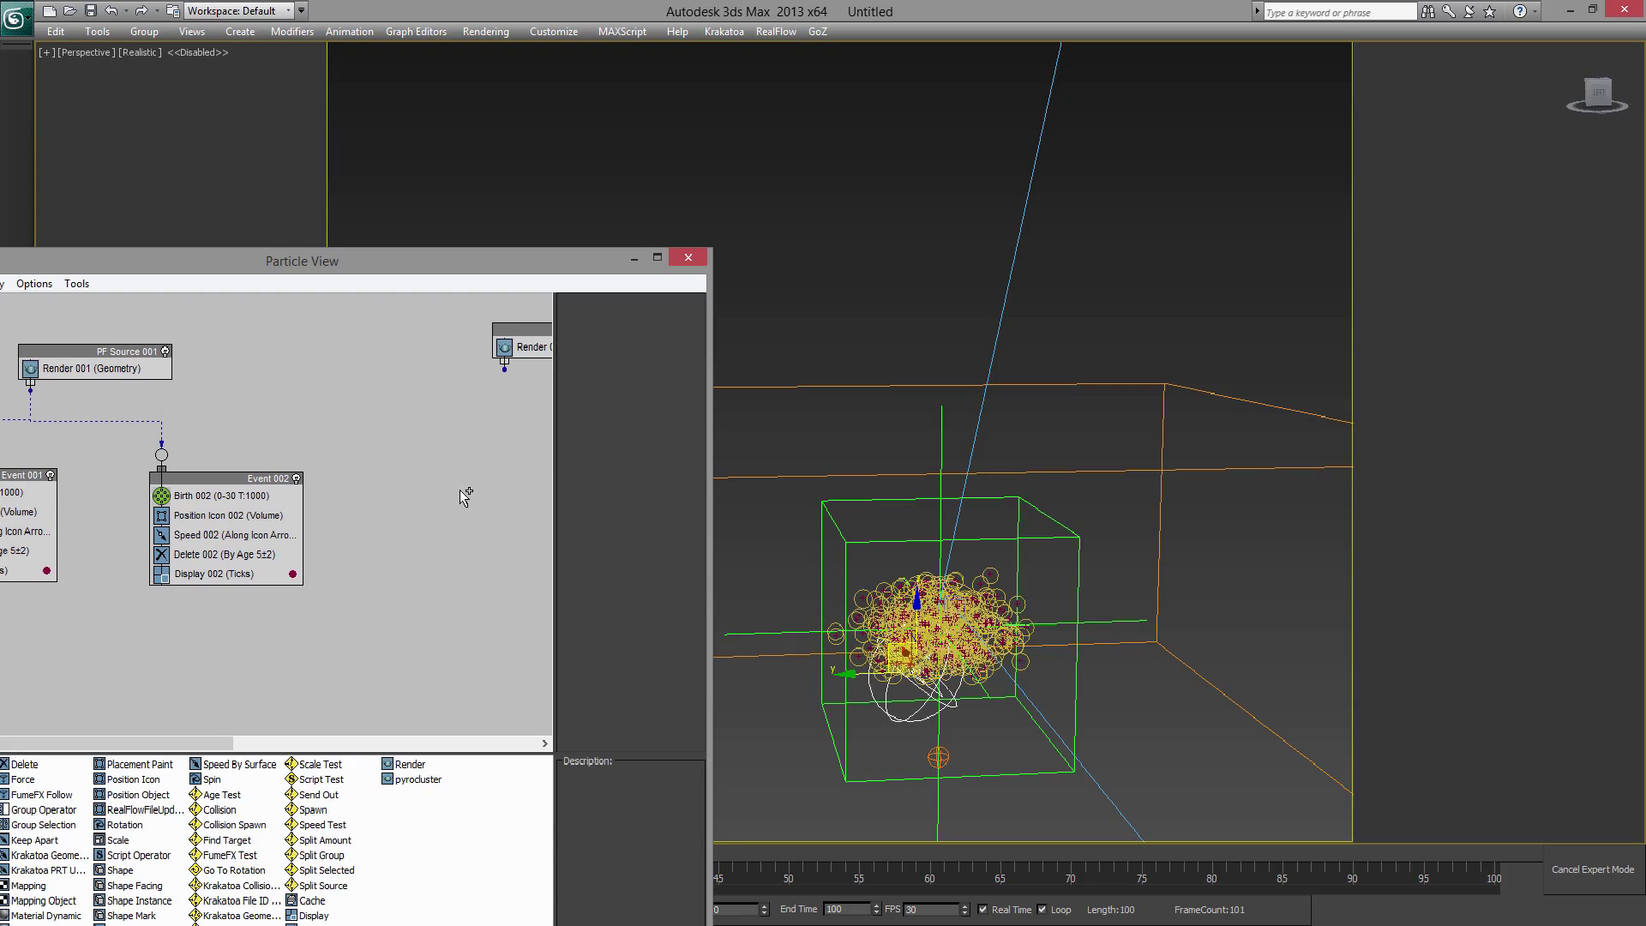
scroll(238, 439, left, 2)
- Move the PF Source 002 node closer to PF Source 001 and wire it to Event 001
drag(538, 267, 923, 187)
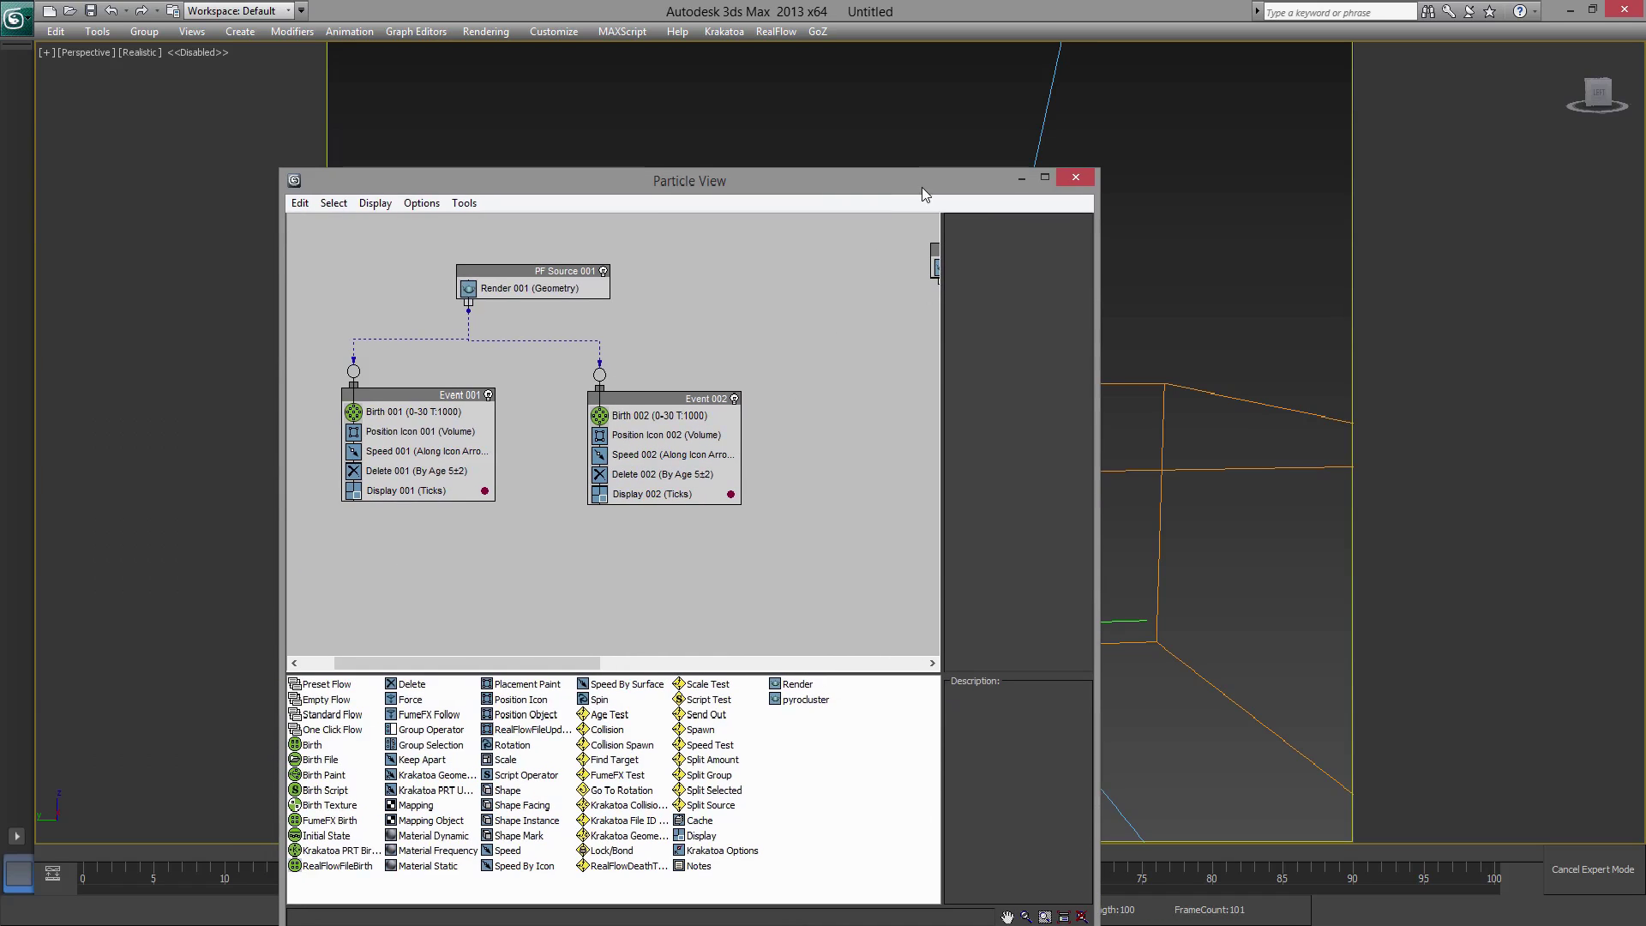
scroll(779, 312, right, 2)
drag(902, 247, 740, 270)
scroll(883, 384, left, 3)
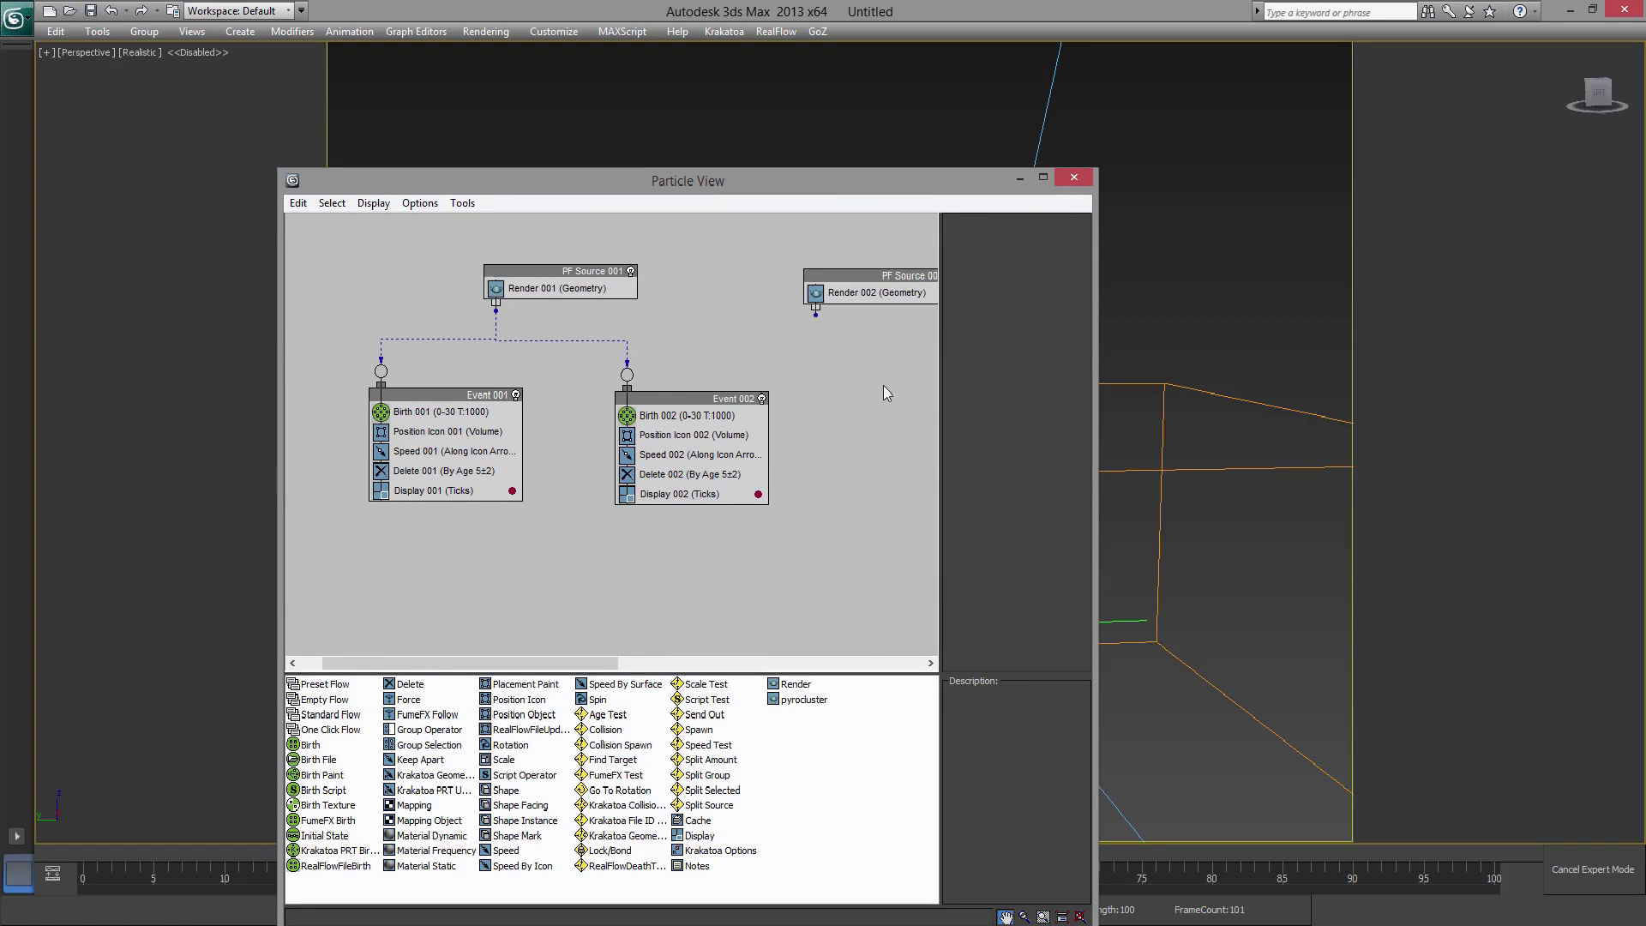
drag(865, 329, 823, 312)
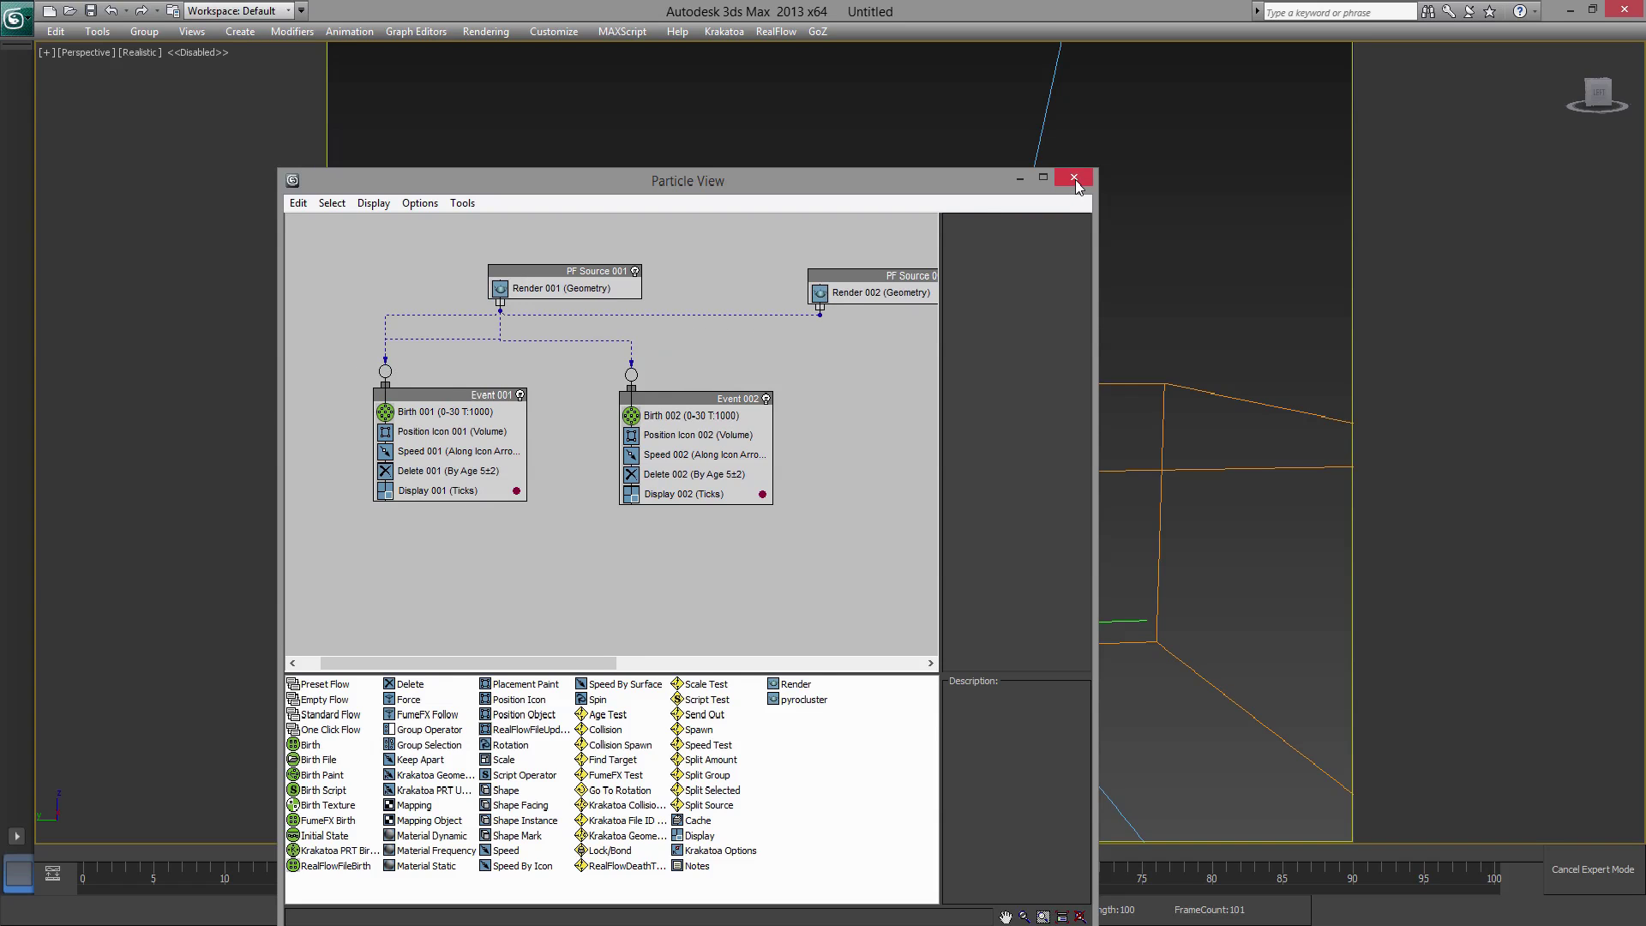
- Close Particle View and add PF Source 002 to the particle list of the FumeFX particle source
click(1074, 178)
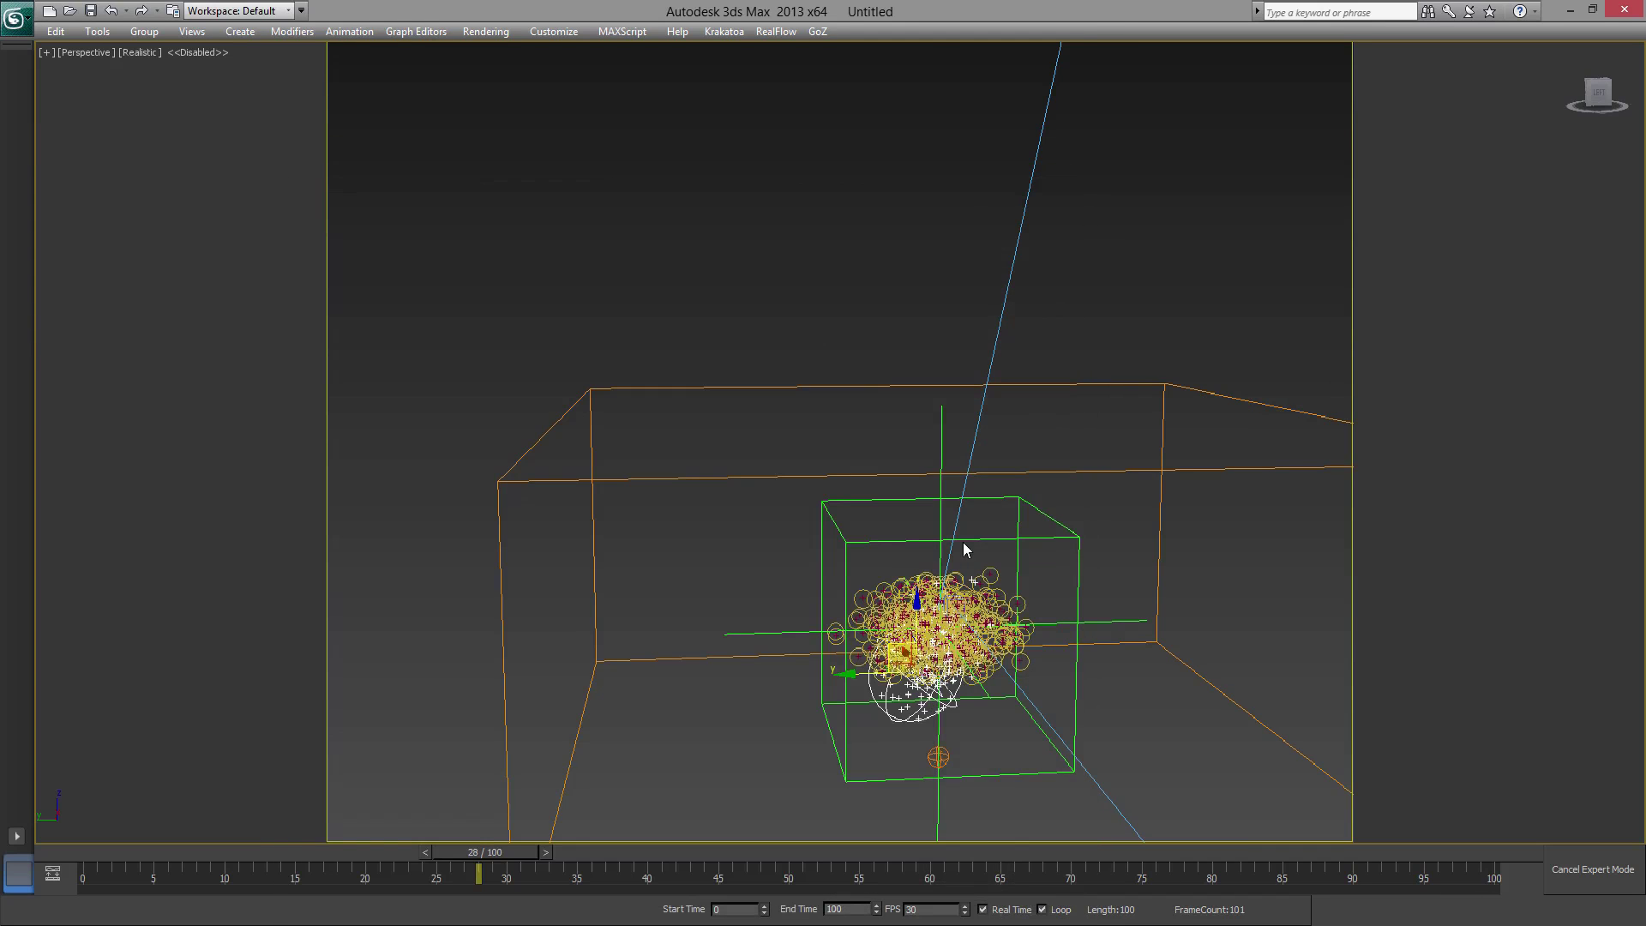
click(935, 756)
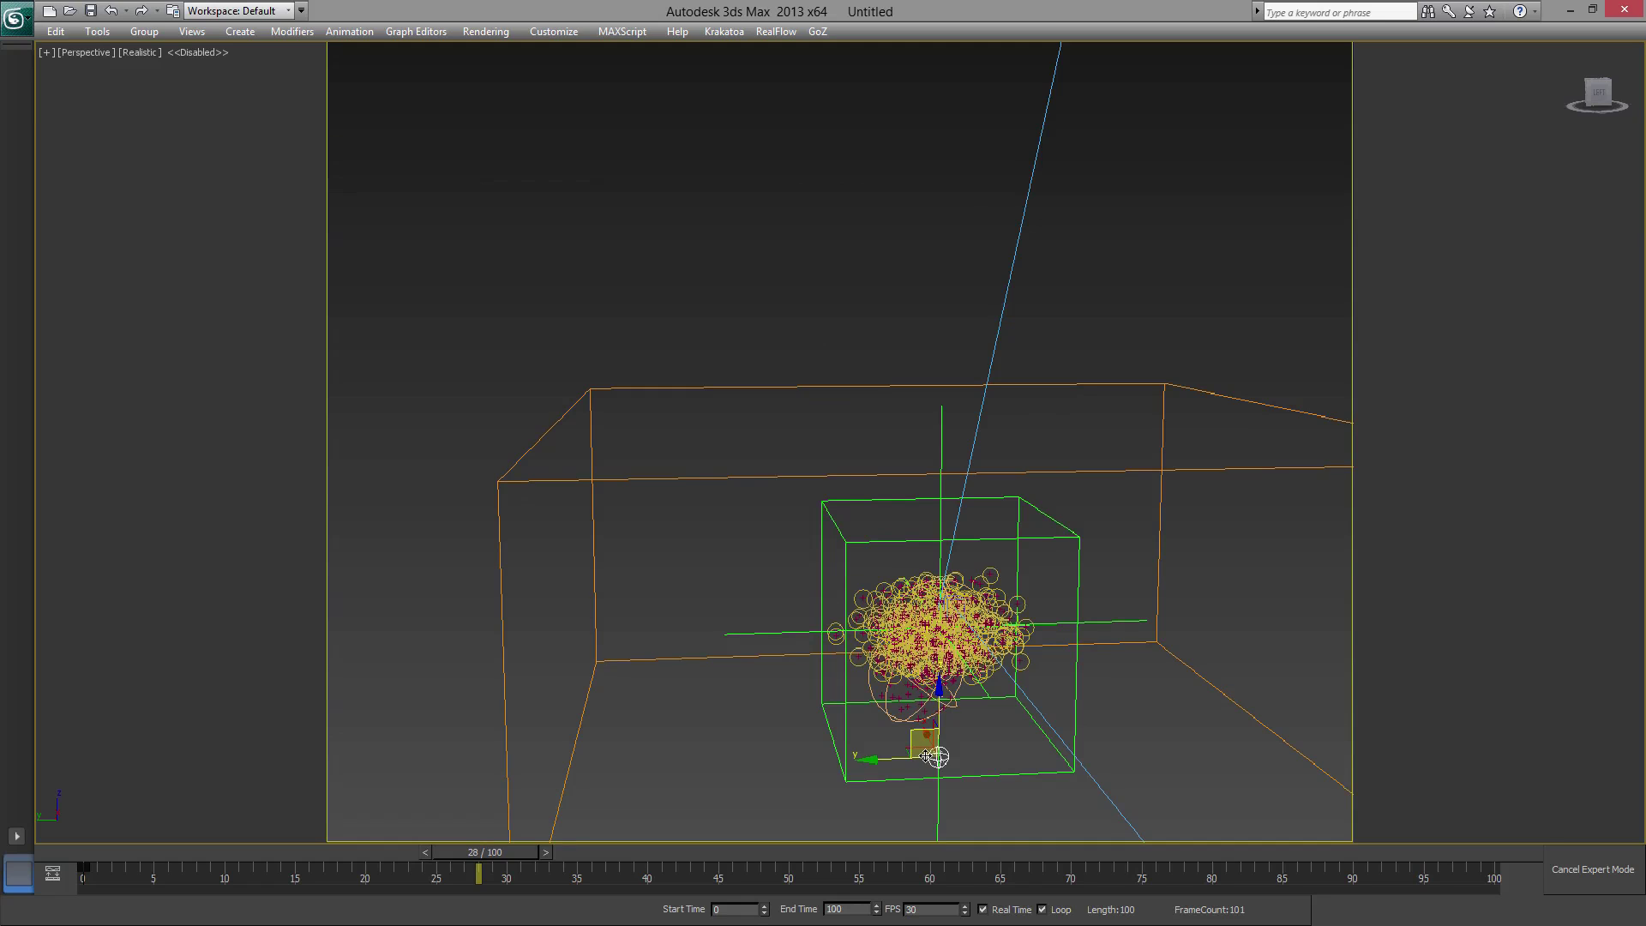
key(Tab)
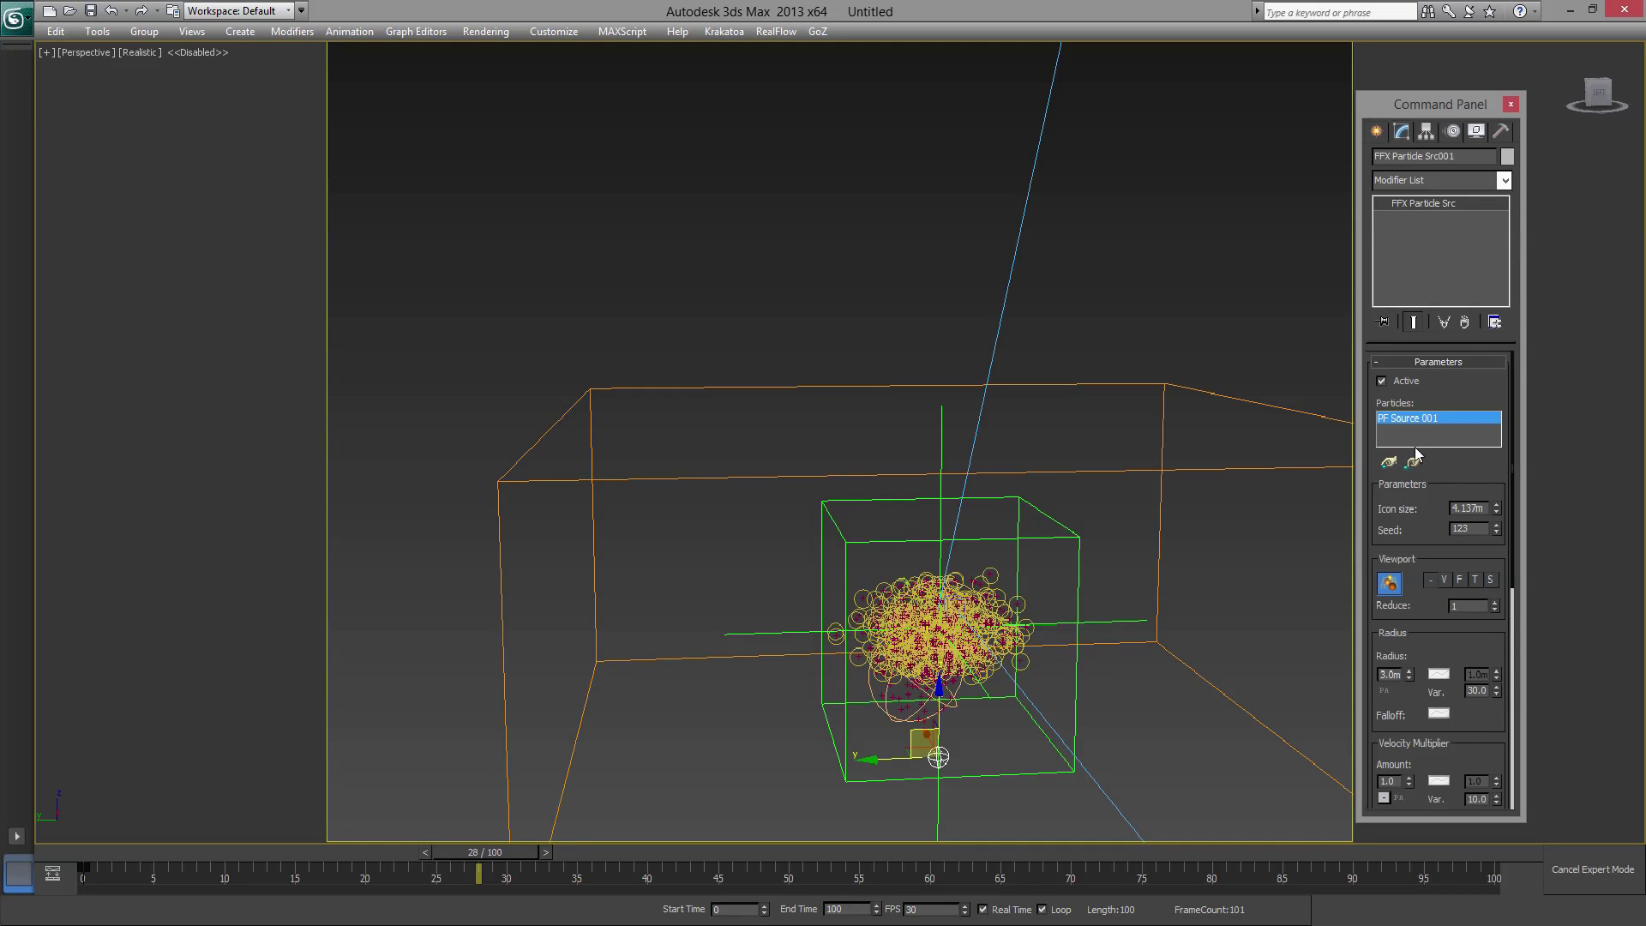
click(1388, 463)
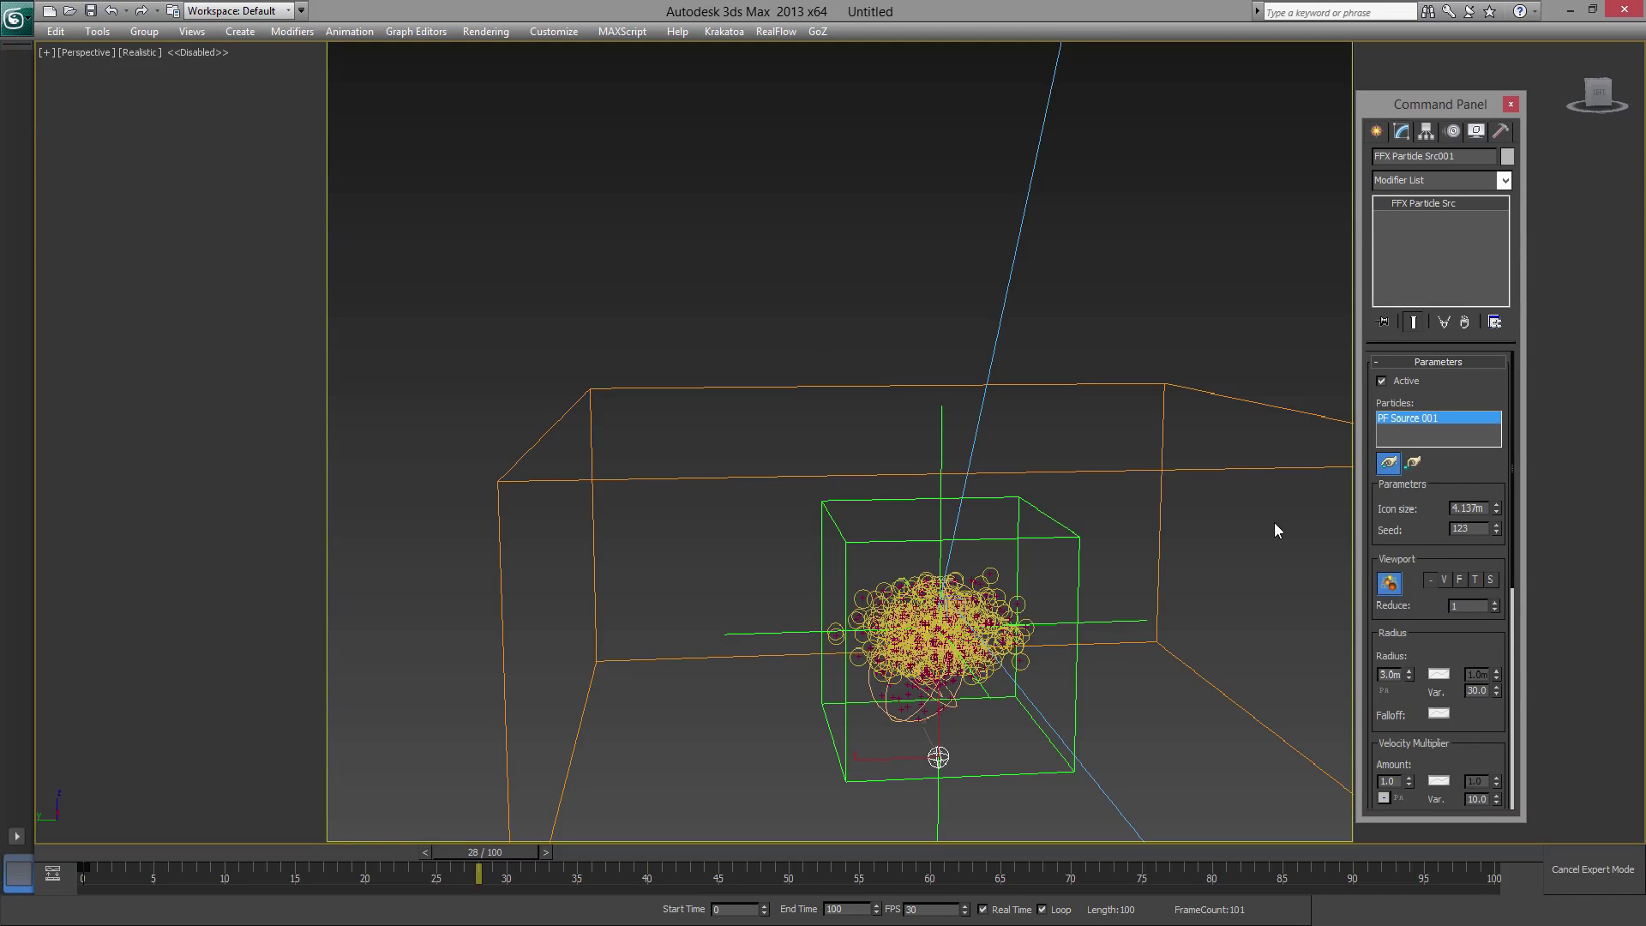
key(h)
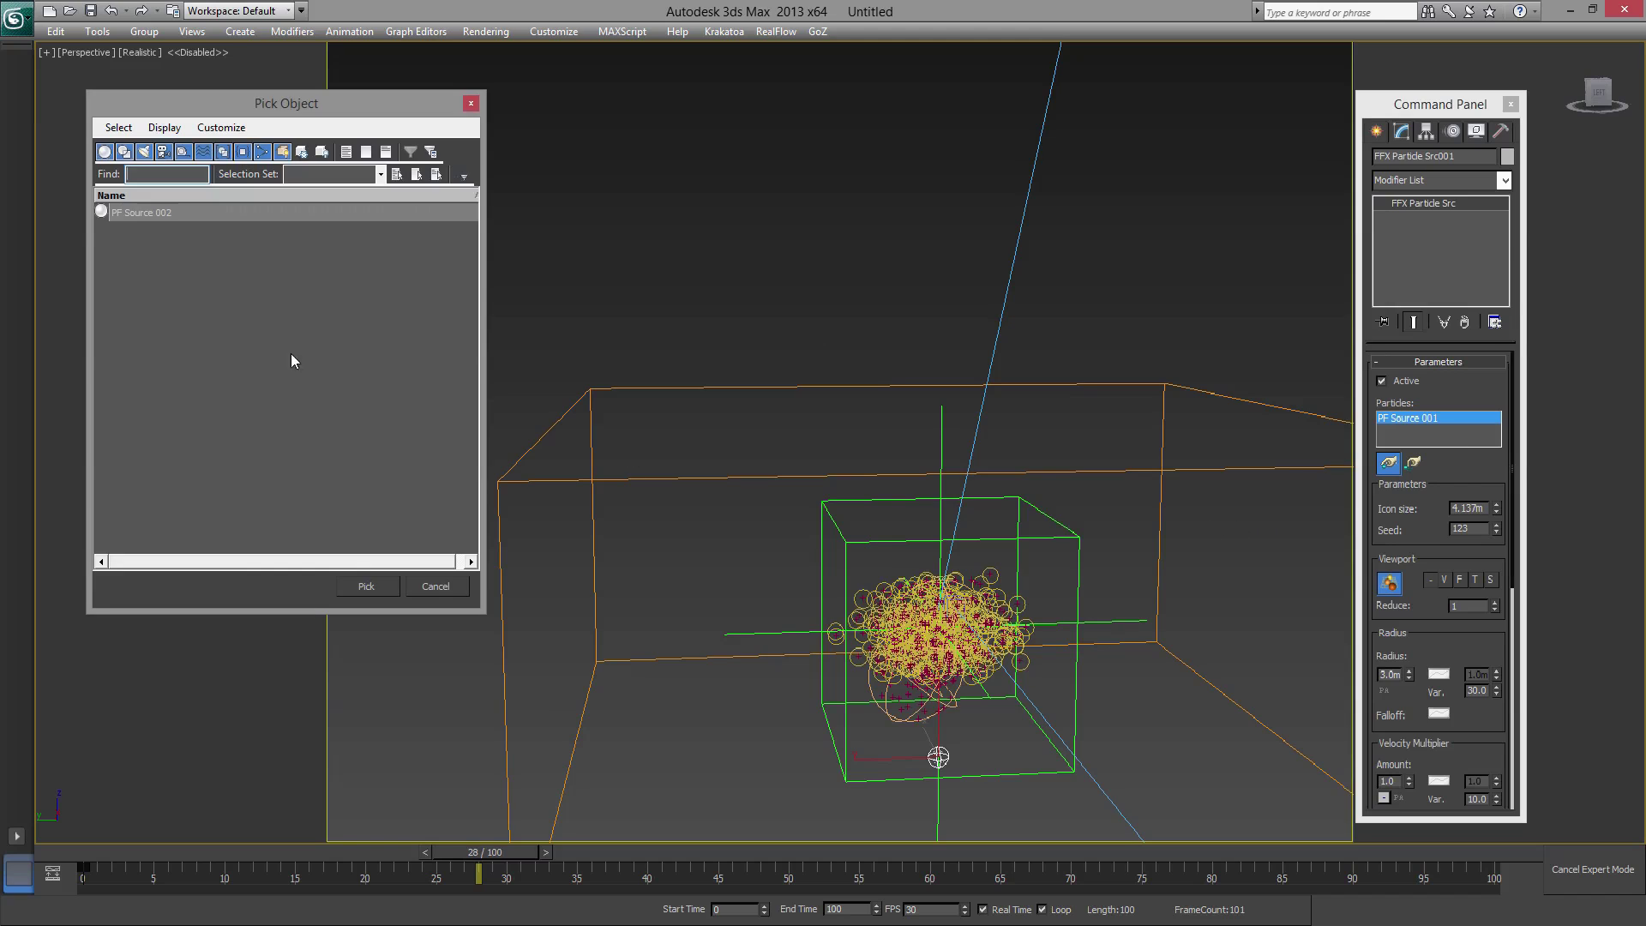
click(162, 214)
click(369, 586)
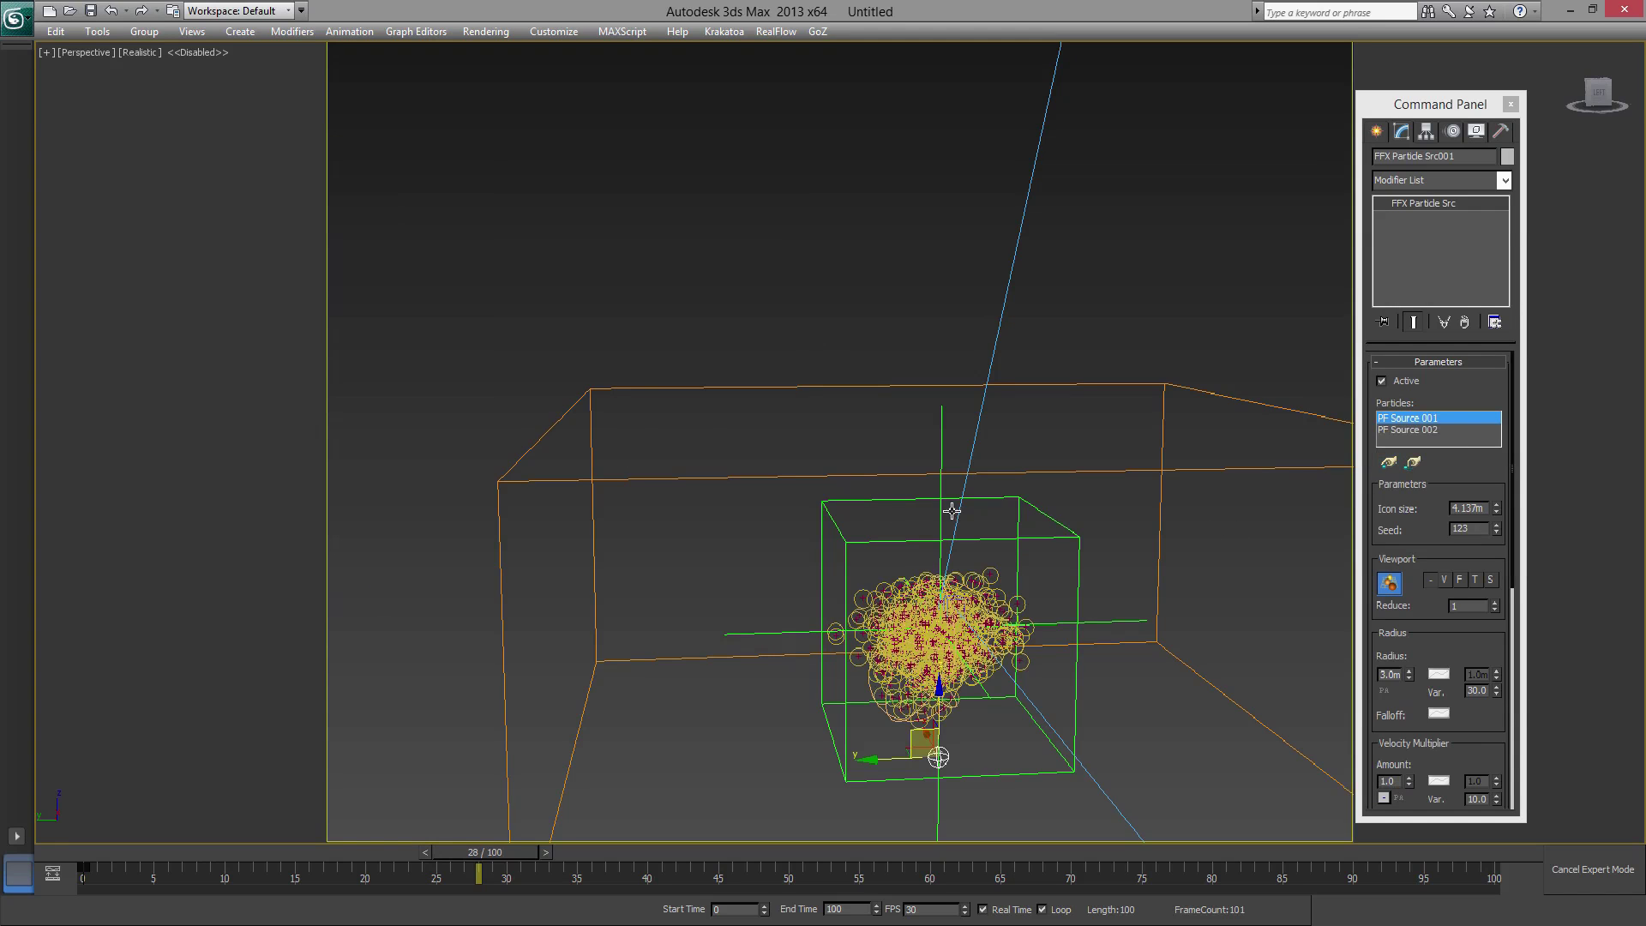
- Run the default FumeFX simulation in the Camera001 view, stop it early, and scrub back to frame 20
key(c)
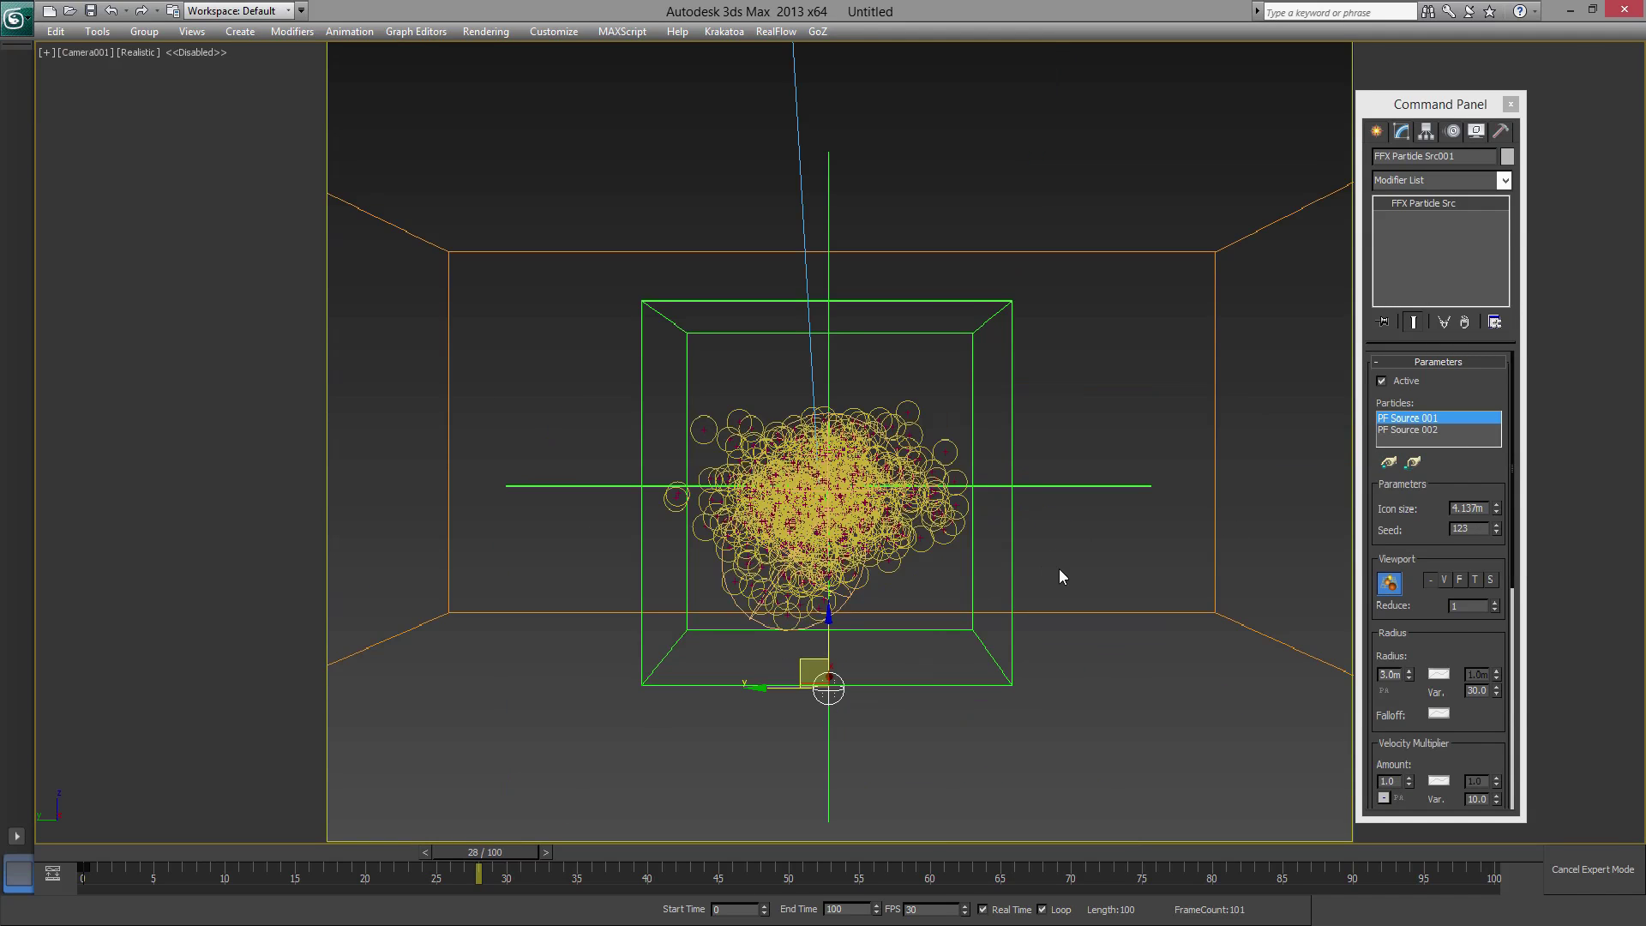
click(1051, 250)
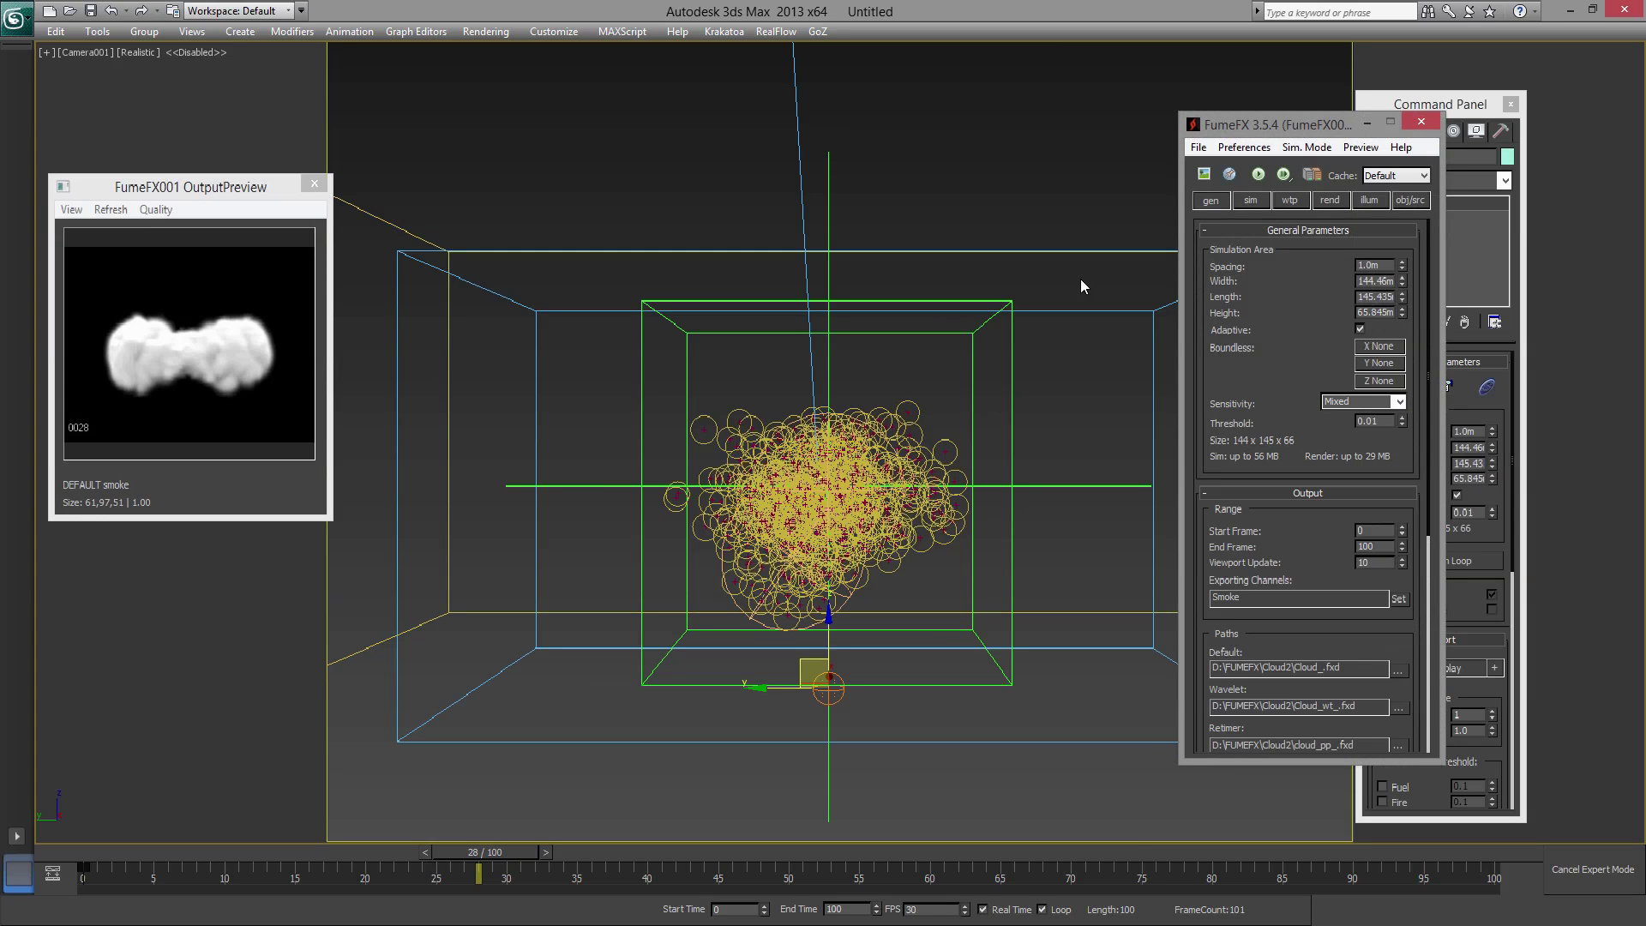
click(1513, 103)
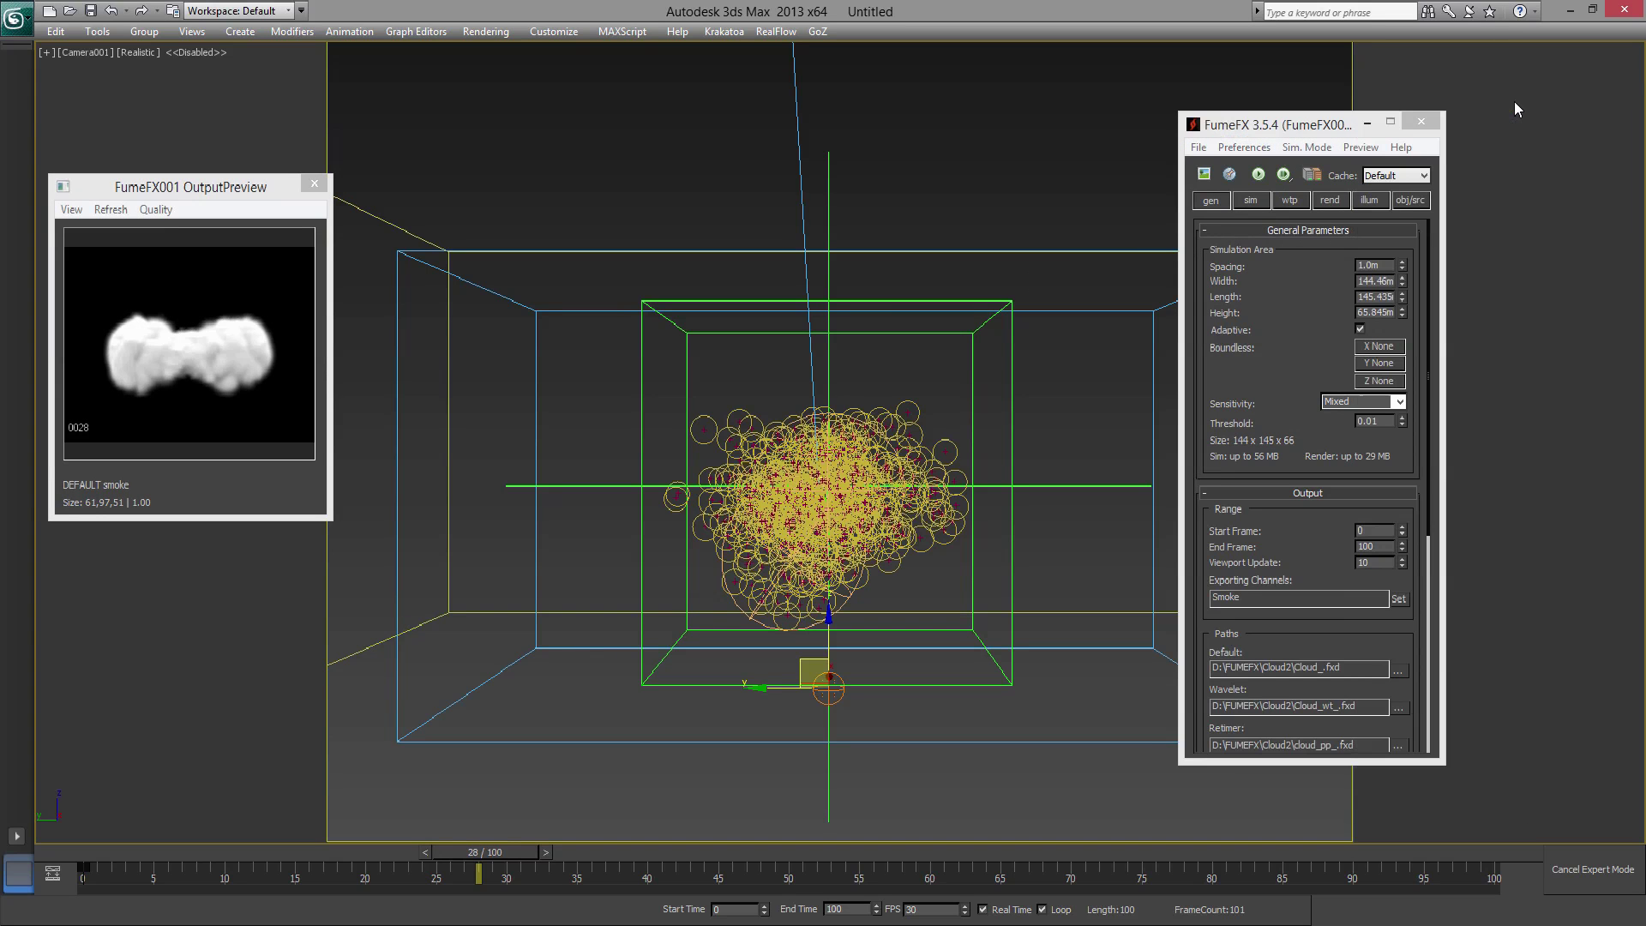
click(1258, 175)
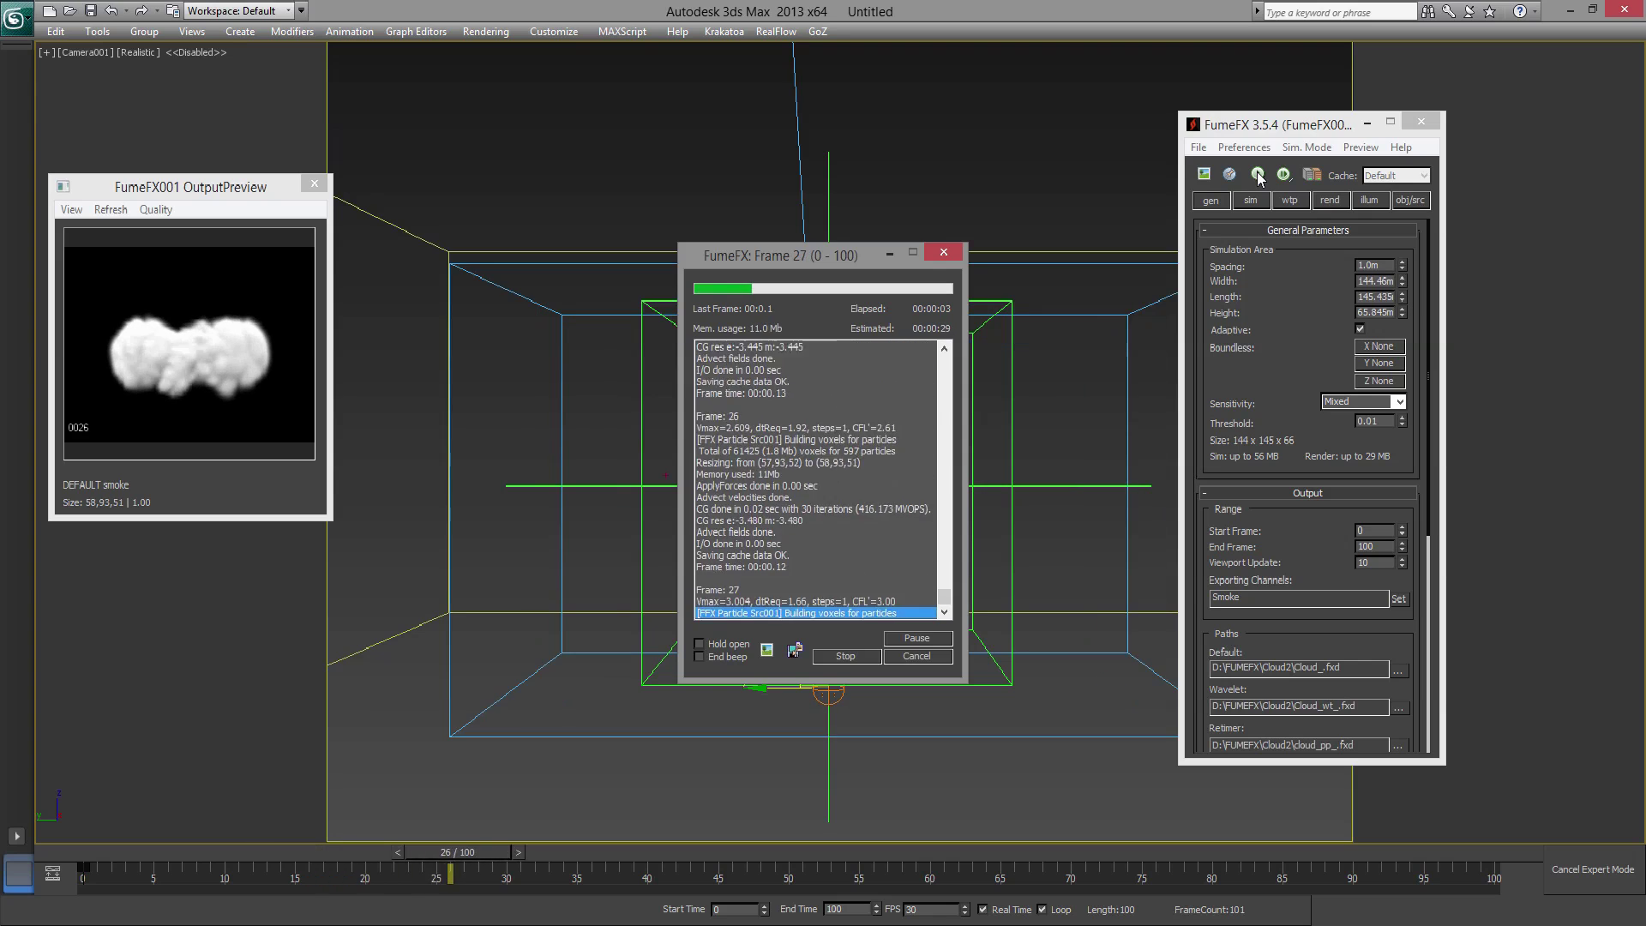
click(846, 657)
drag(703, 856, 387, 868)
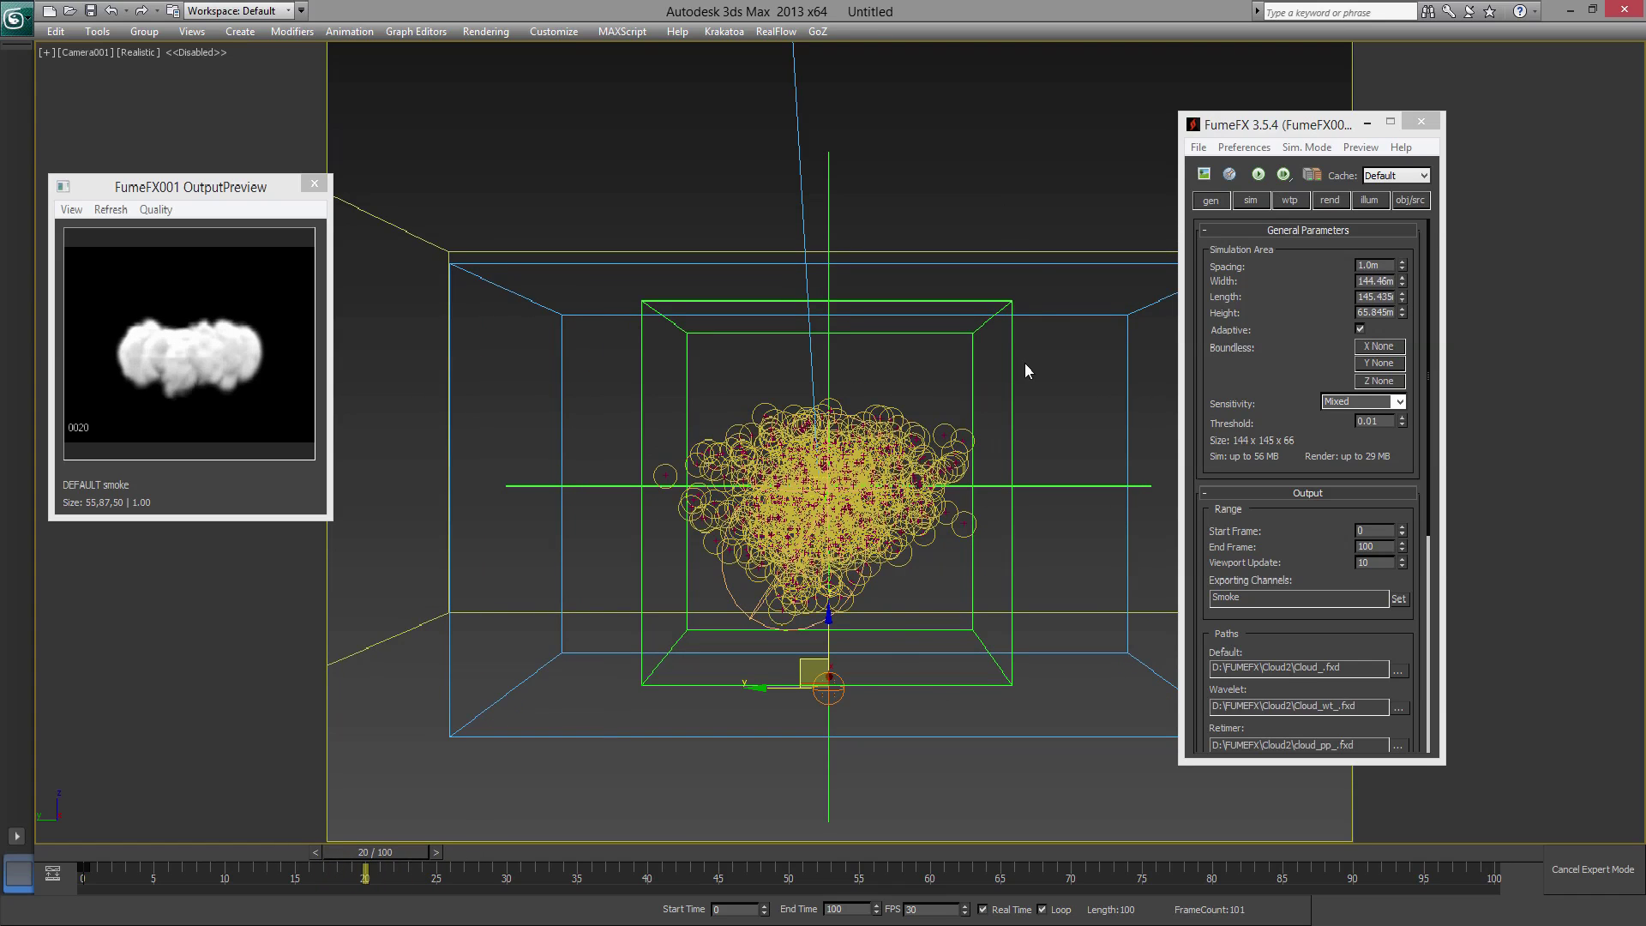
- Leave expert mode and orbit the camera slightly around the particle cloud
click(1013, 438)
key(e)
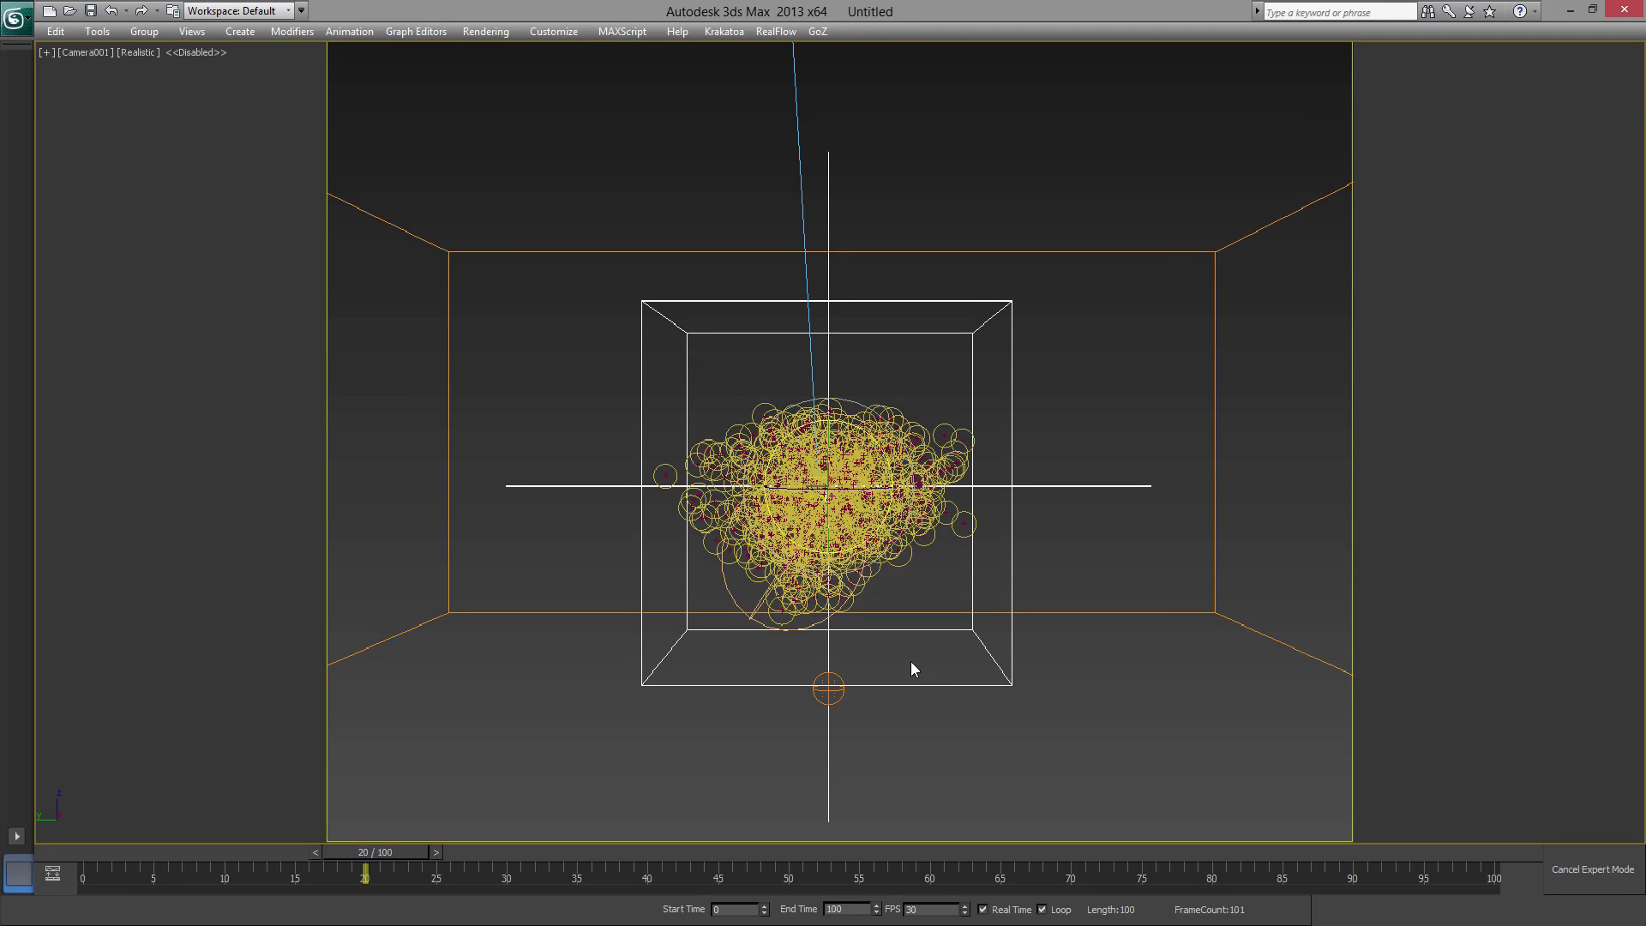
click(1089, 252)
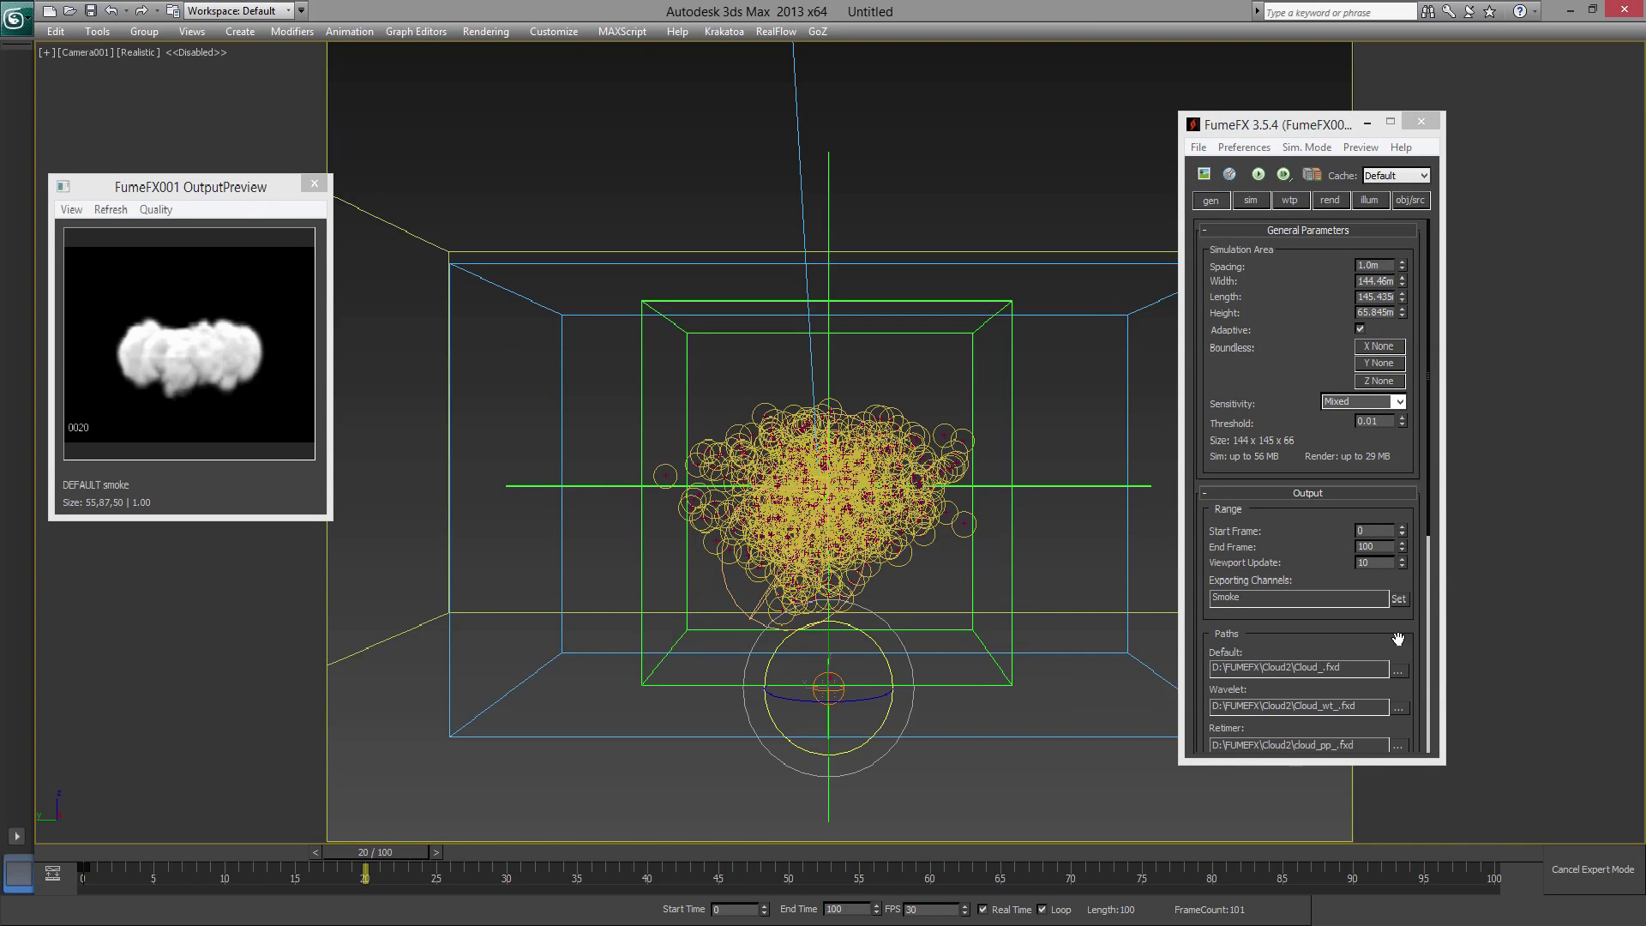
key(ctrl+x)
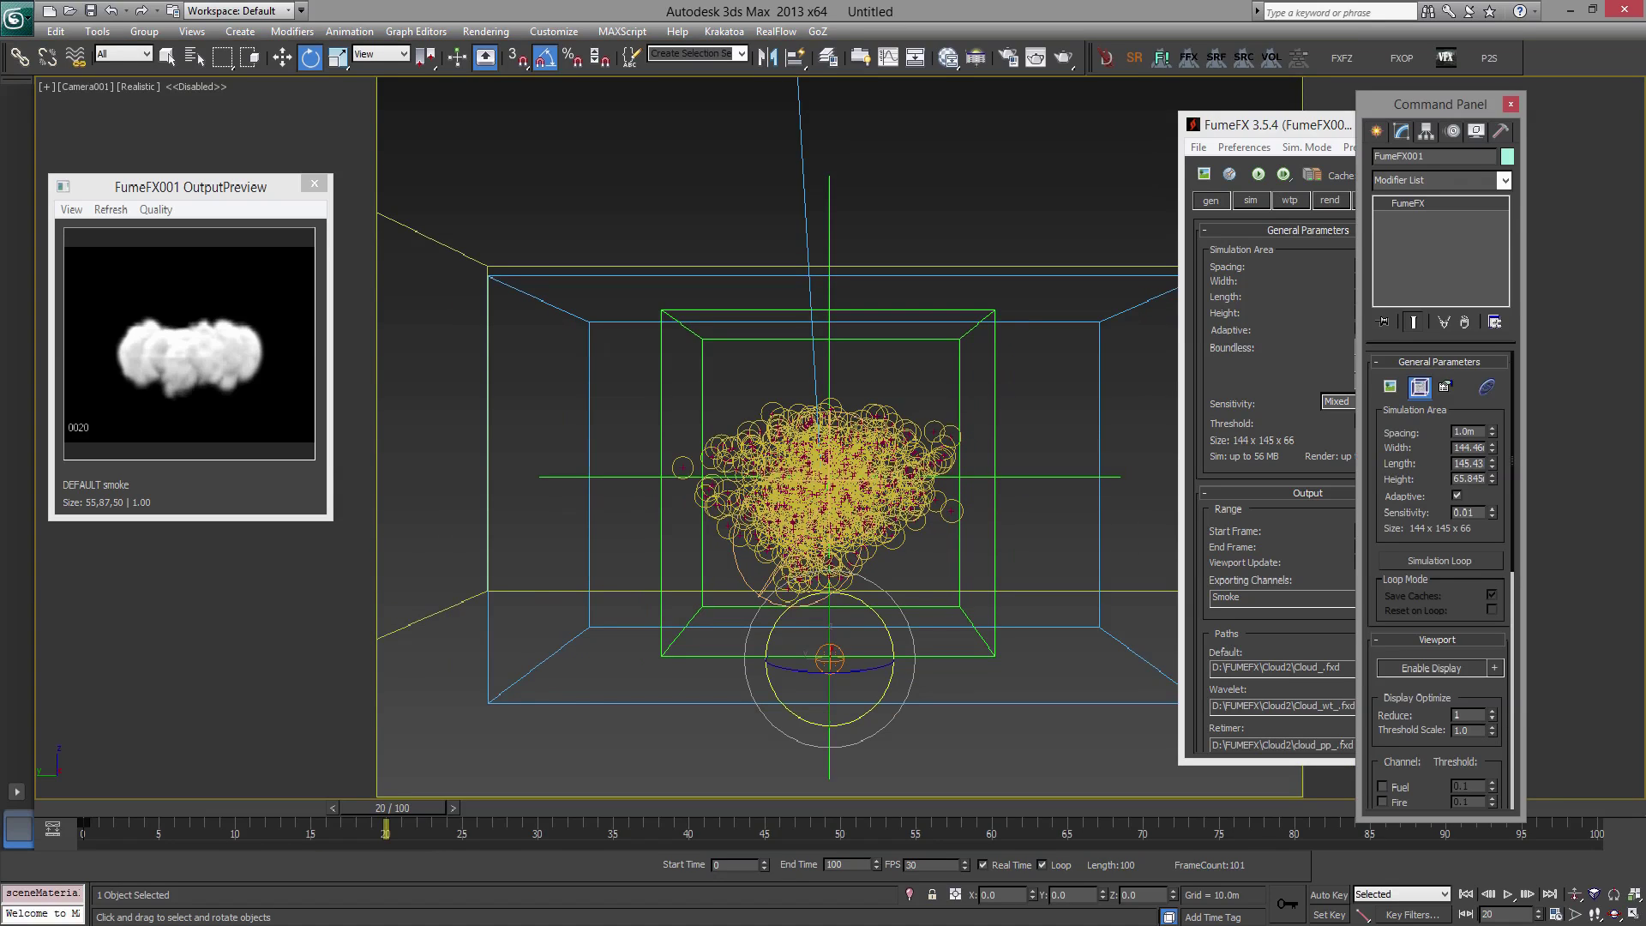
click(1614, 913)
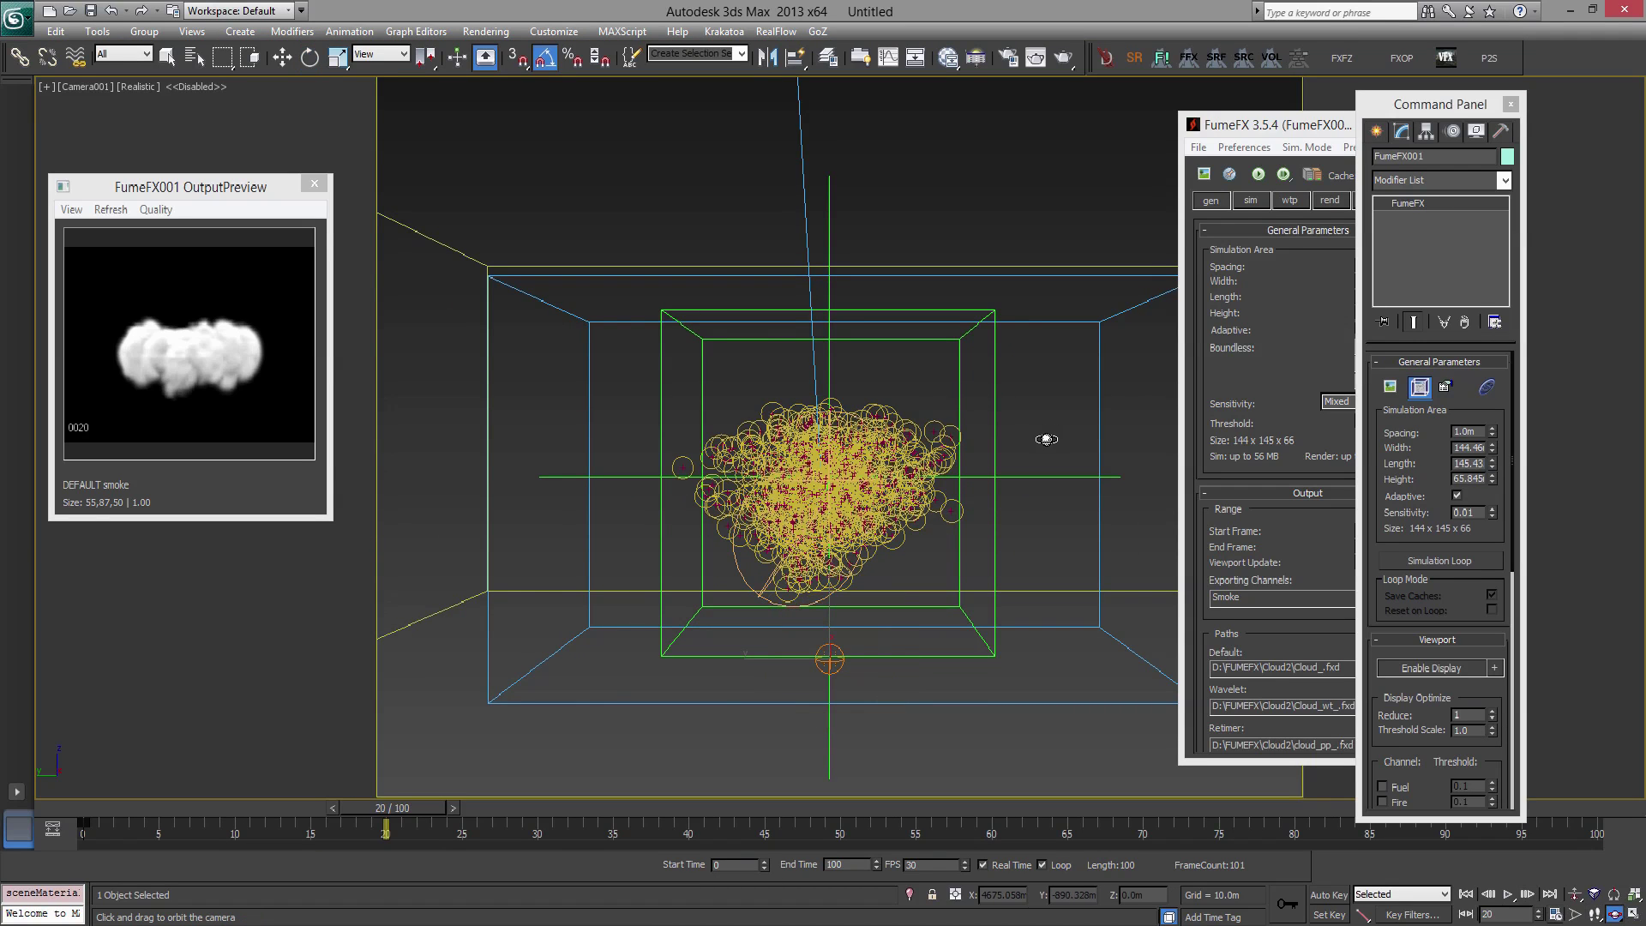
mouse_move(1046, 439)
mouse_down()
mouse_move(985, 430)
mouse_move(1114, 430)
mouse_move(1053, 430)
mouse_up()
key(e)
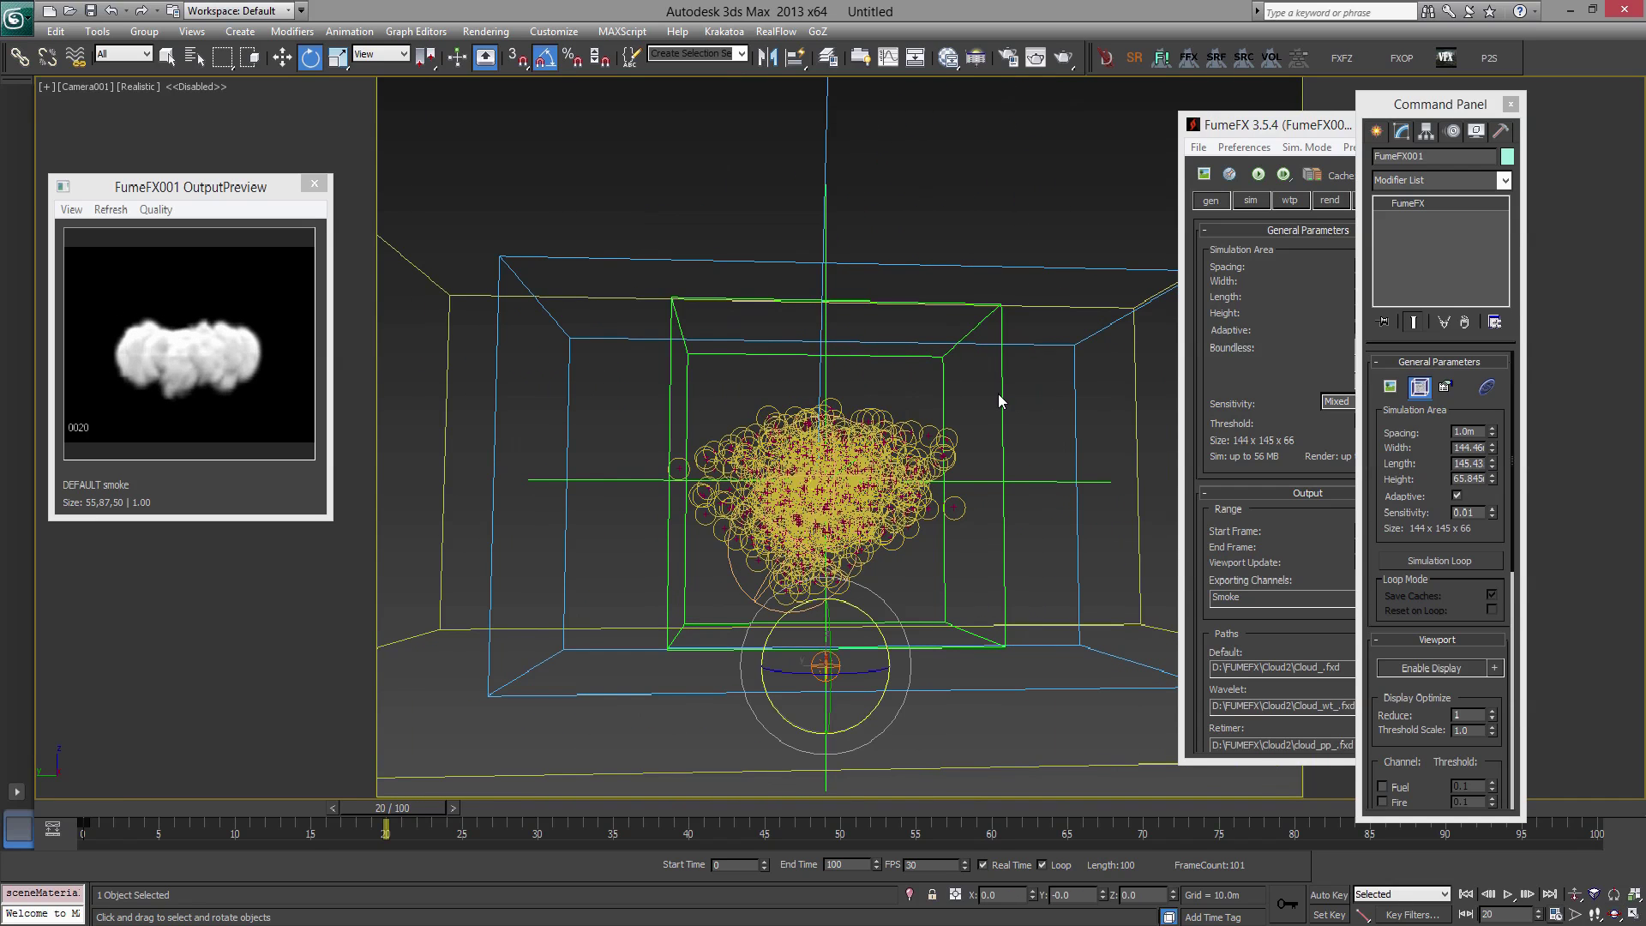
- Reselect the FumeFX grid and keep its settings window open while other objects are selected
click(1003, 394)
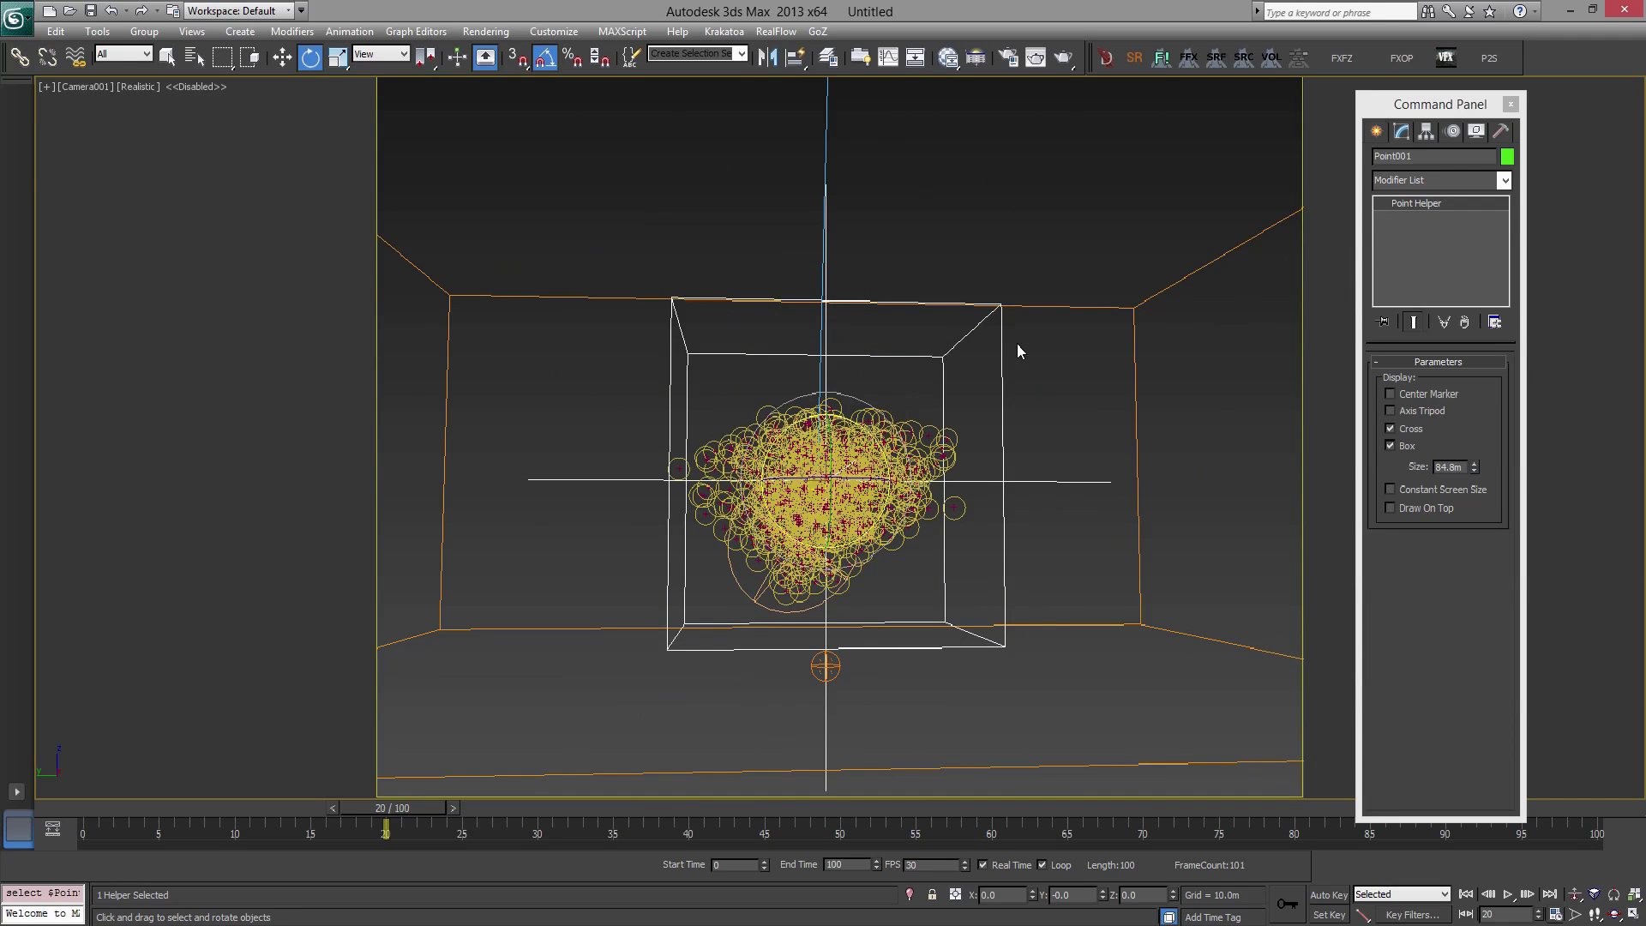
drag(1110, 273, 1074, 331)
click(1033, 353)
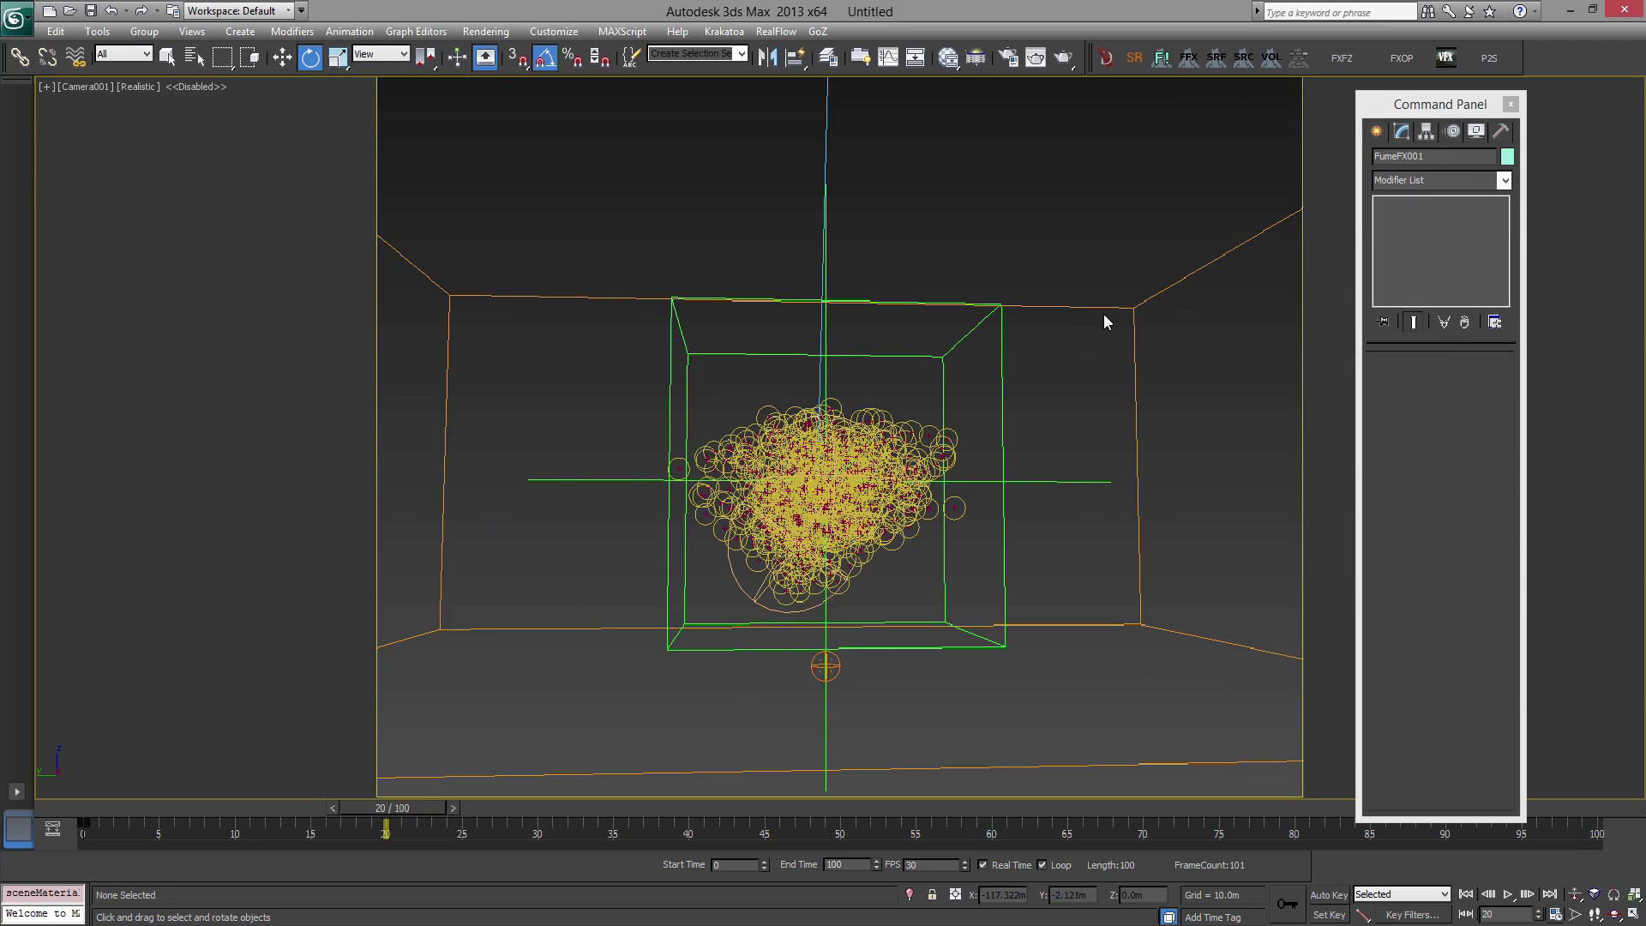
click(1165, 298)
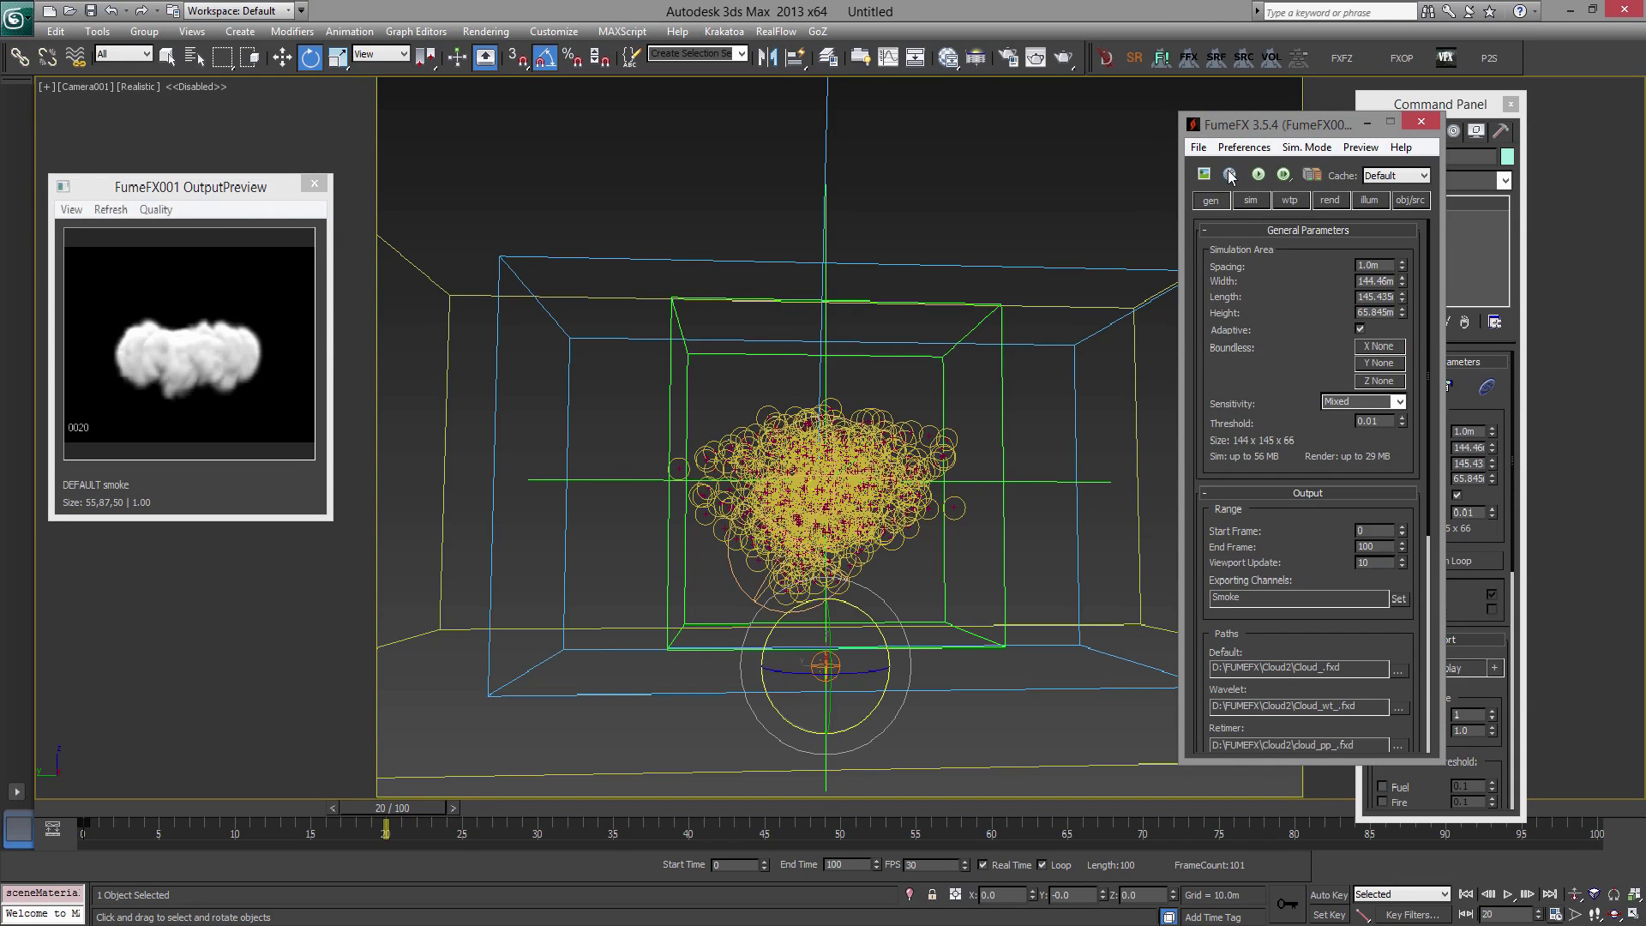
click(1024, 536)
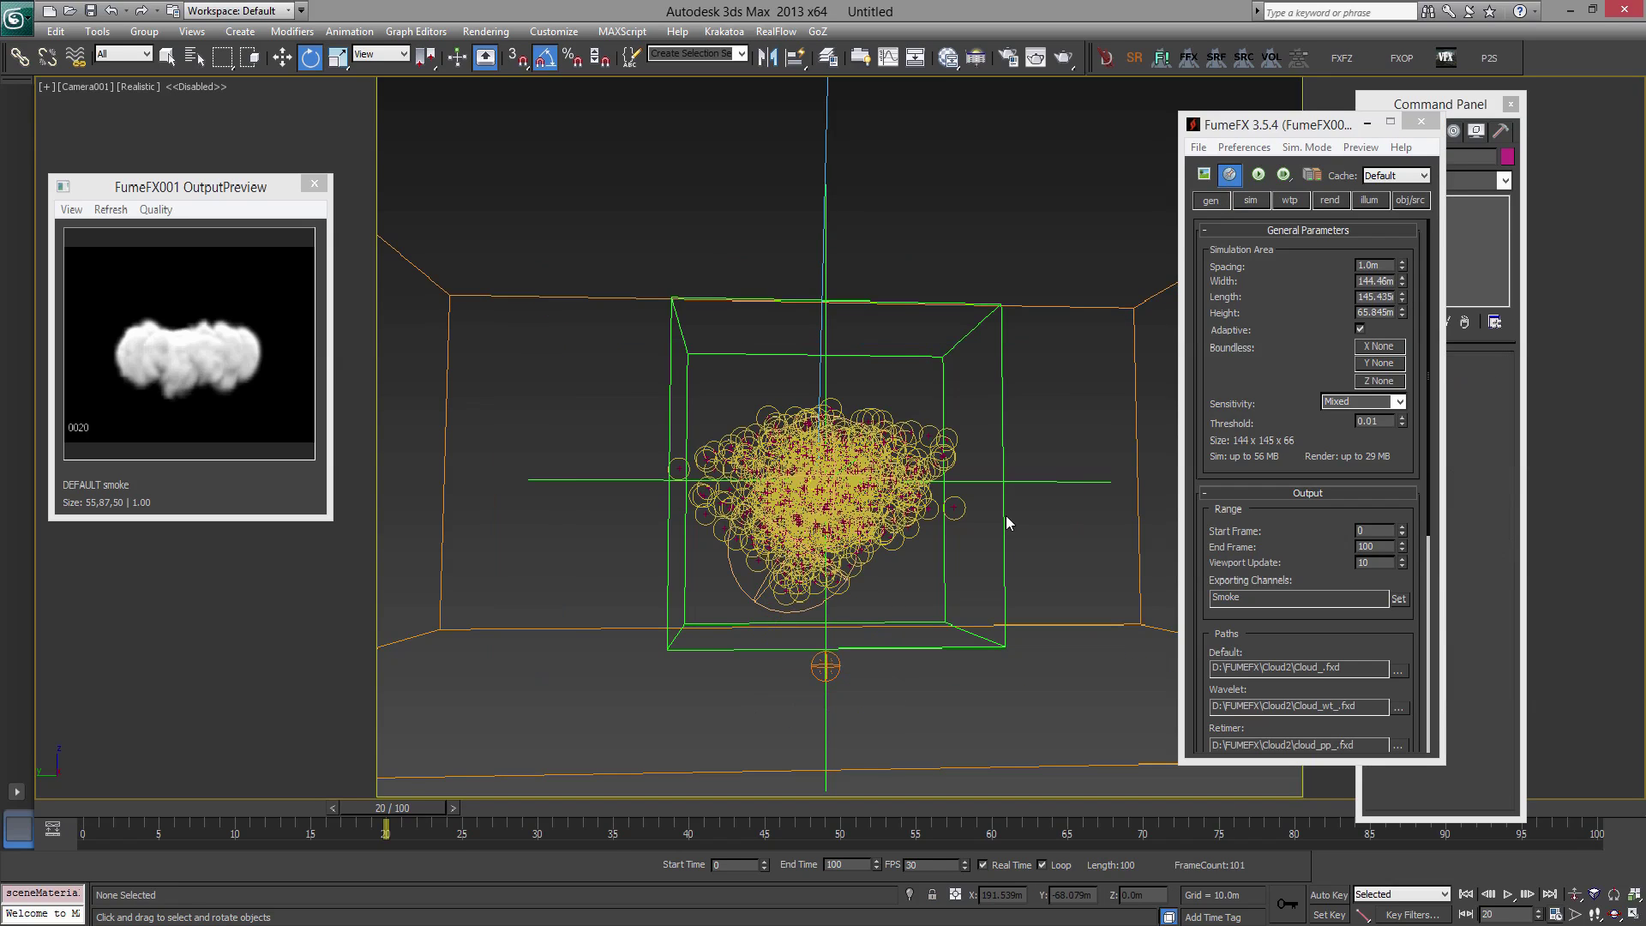
- Return to expert mode and rotate the Point001 helper slightly to turn the camera view around the cloud
click(1002, 514)
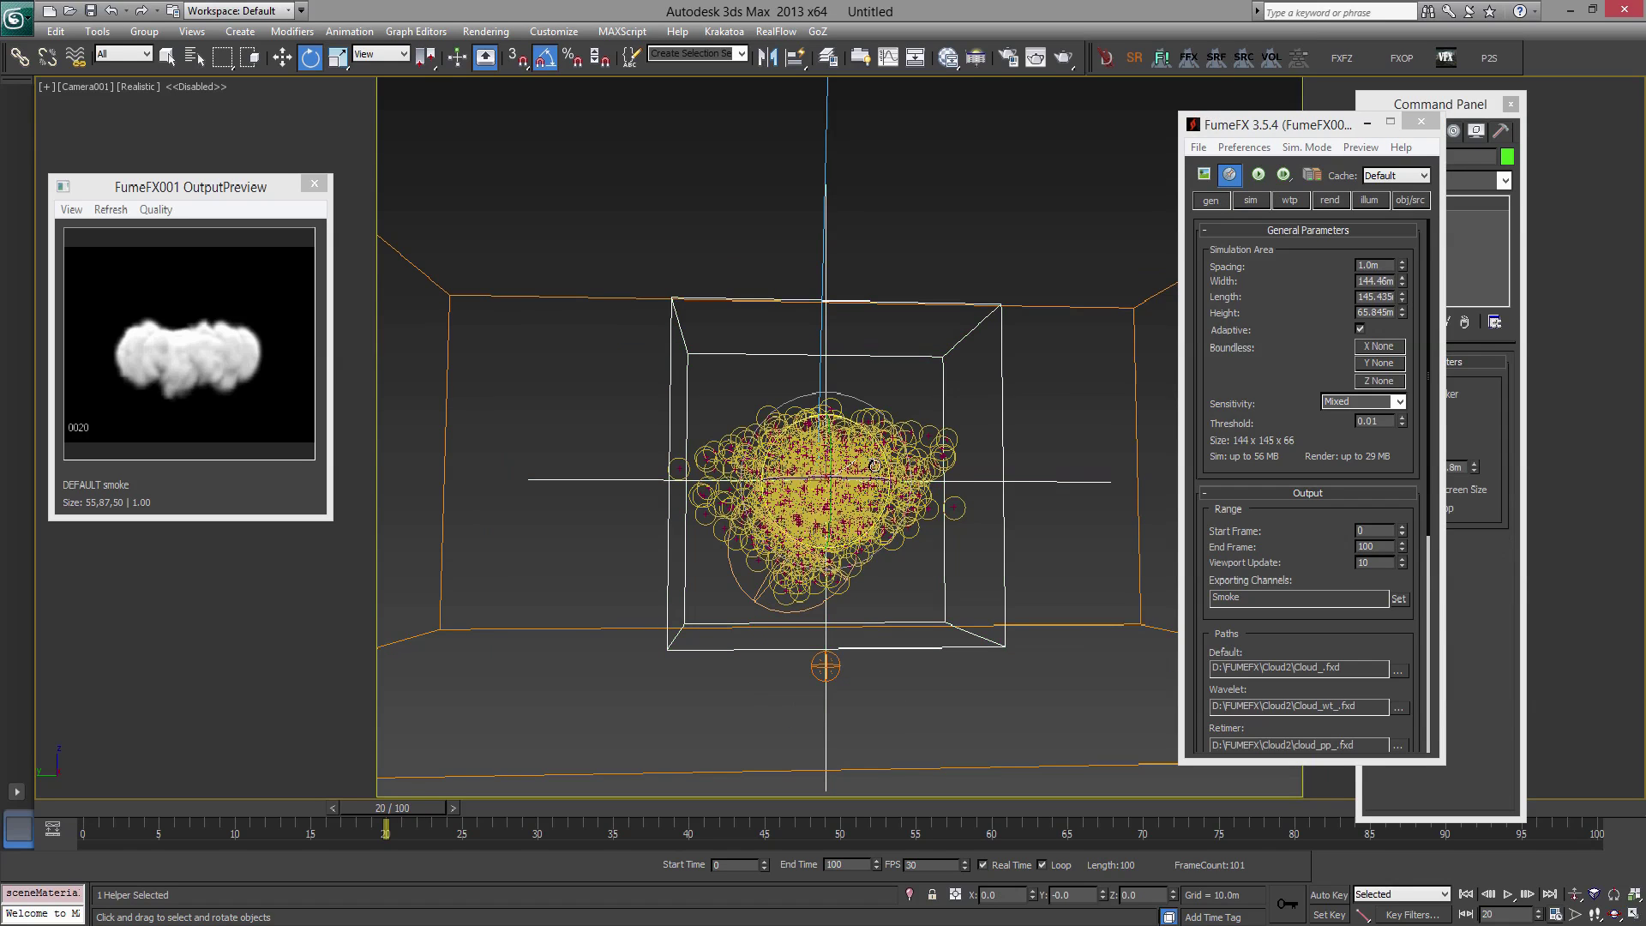
key(ctrl+x)
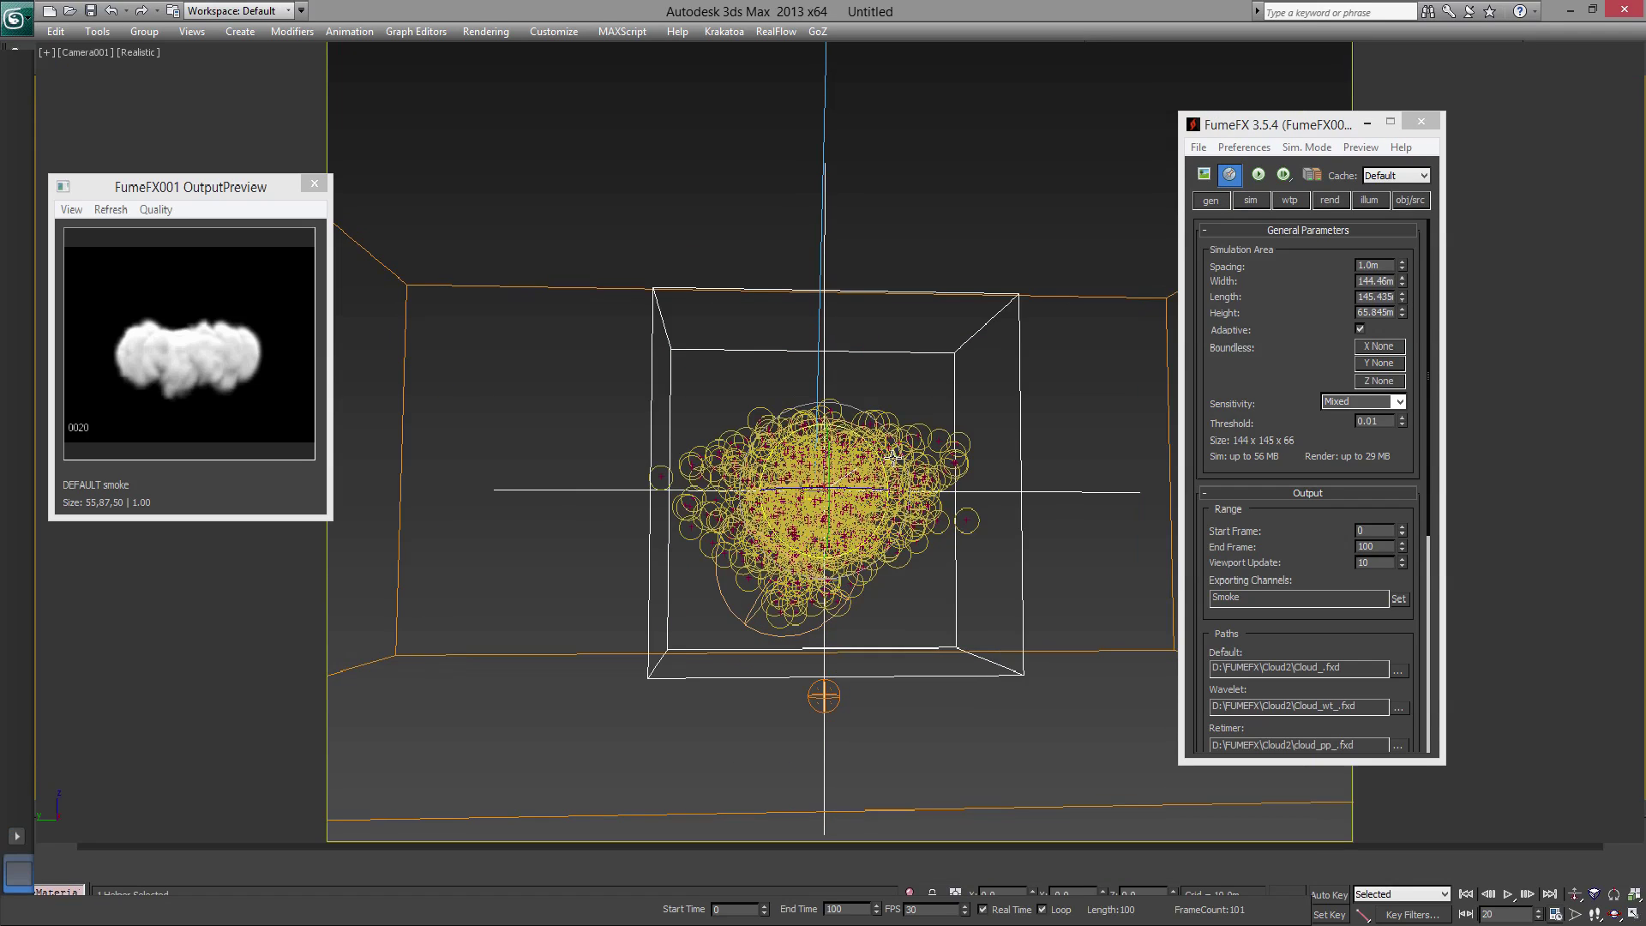
mouse_move(861, 488)
mouse_down()
mouse_move(748, 487)
mouse_move(849, 488)
mouse_move(872, 507)
mouse_up()
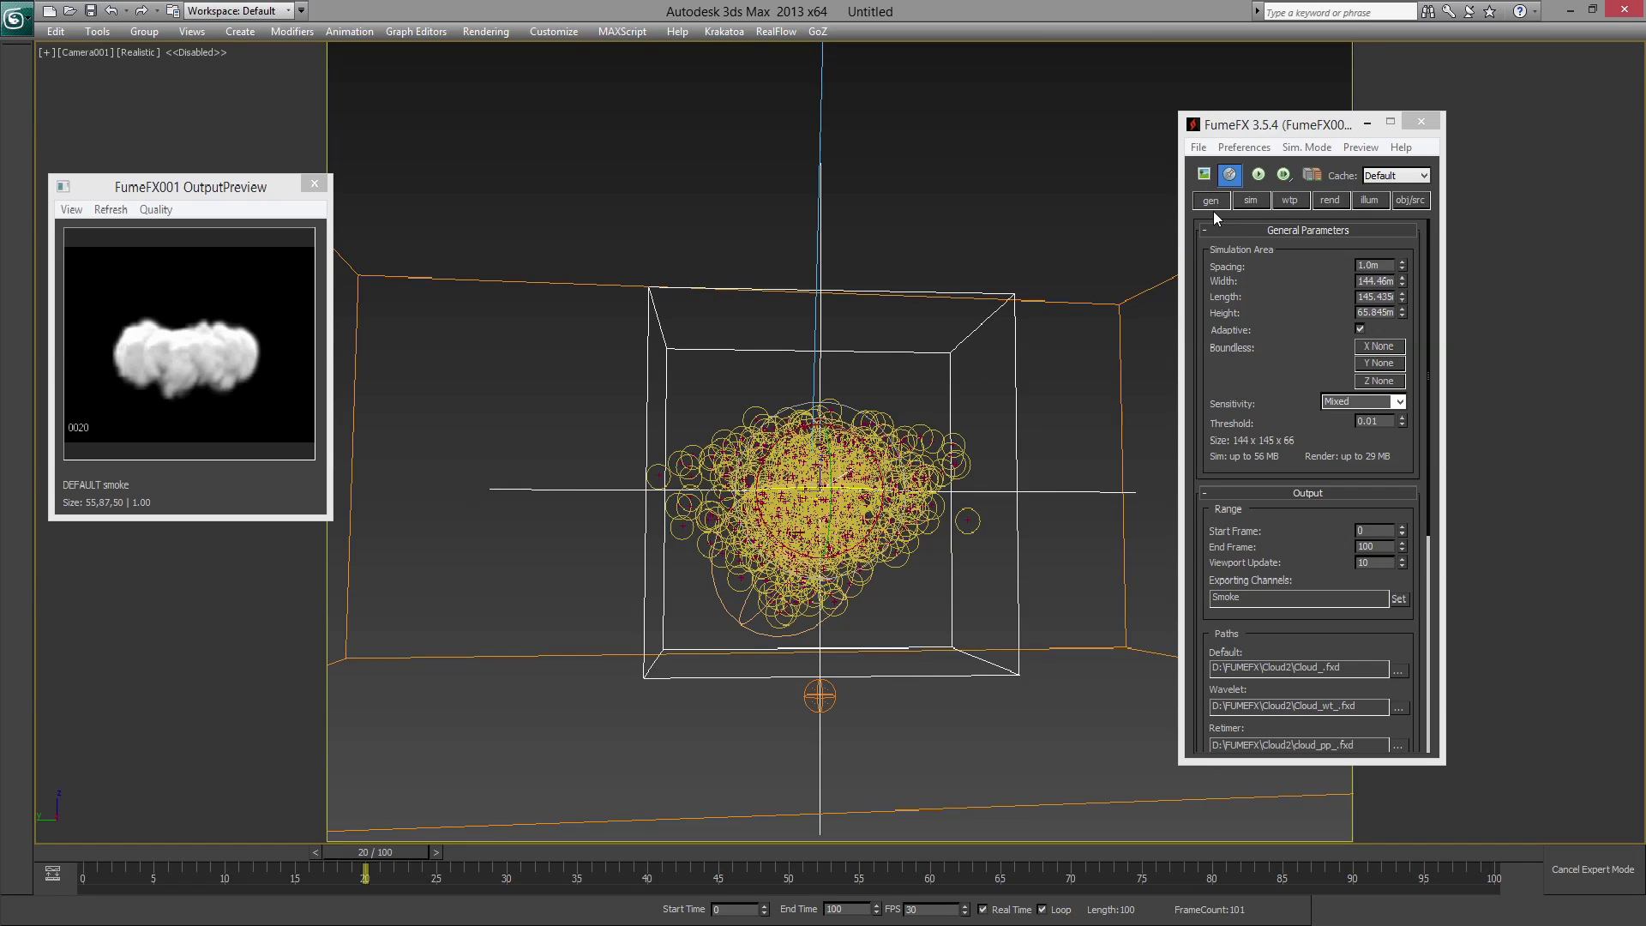
- Set the environment background color to teal with red 0, green 117 and blue 146
key(8)
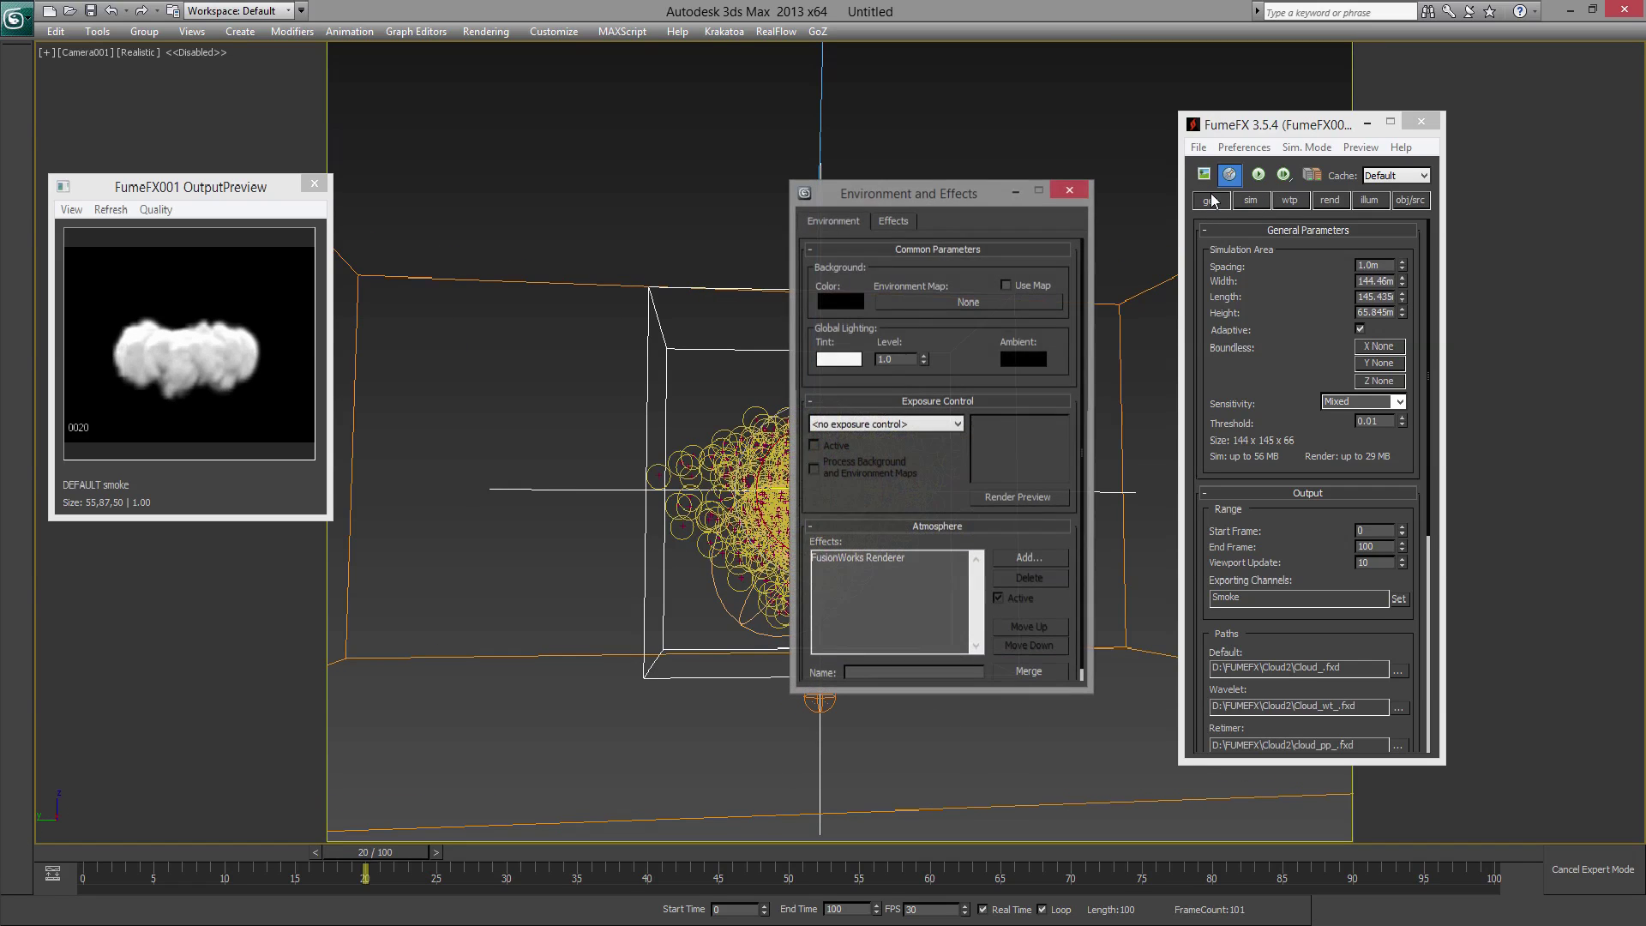
click(835, 304)
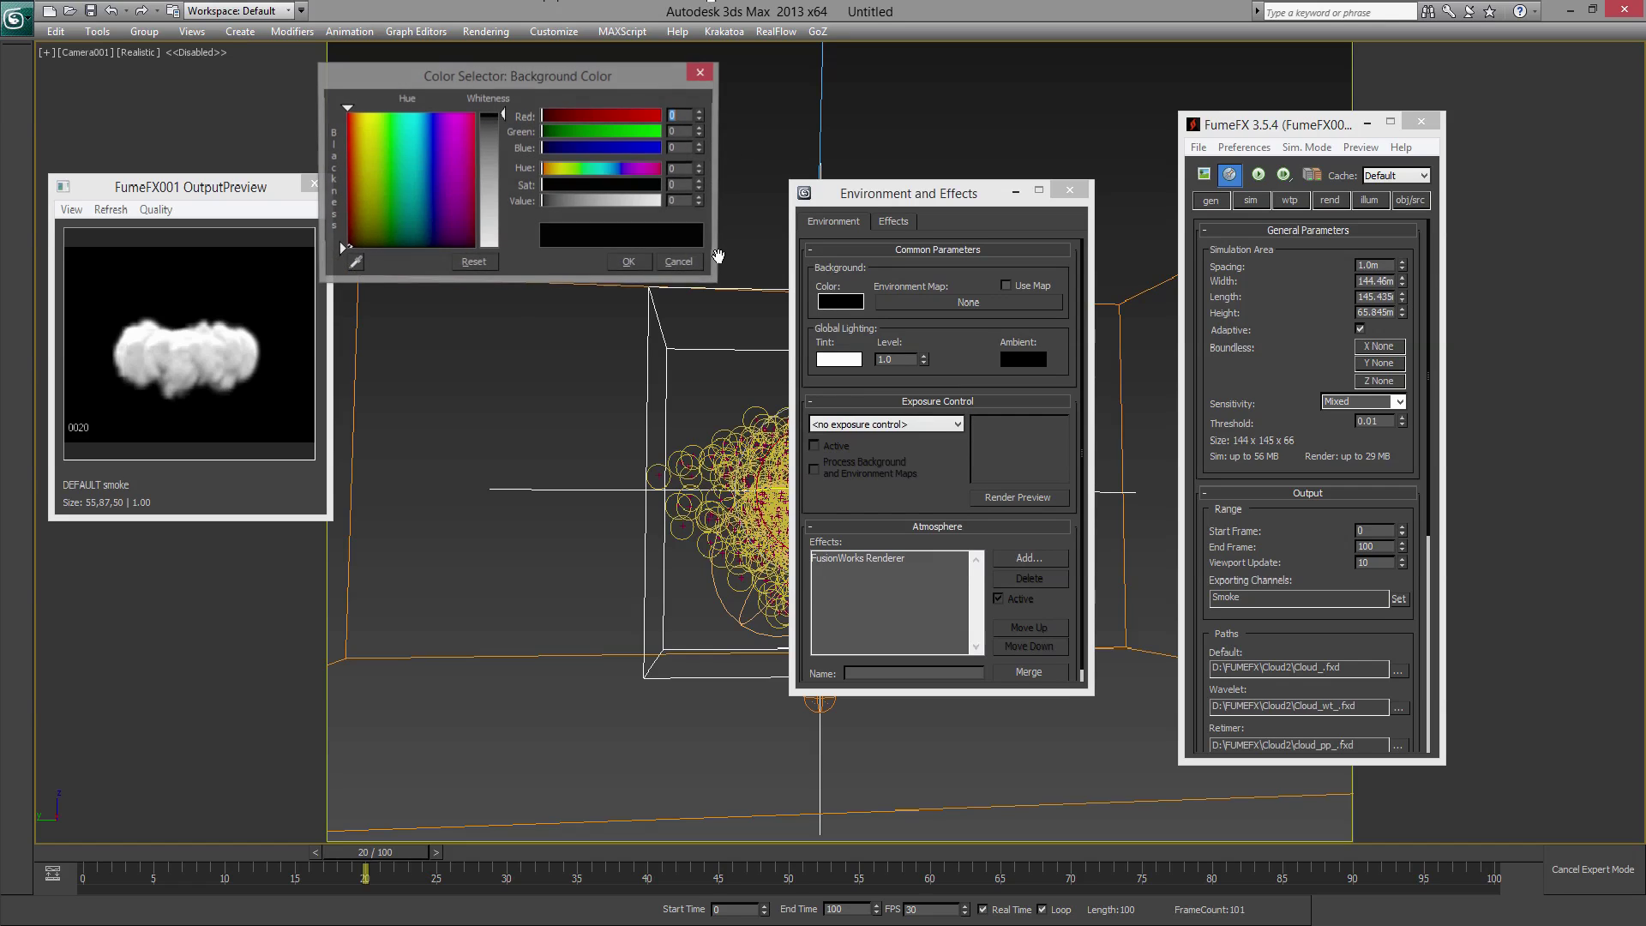
click(424, 163)
click(415, 172)
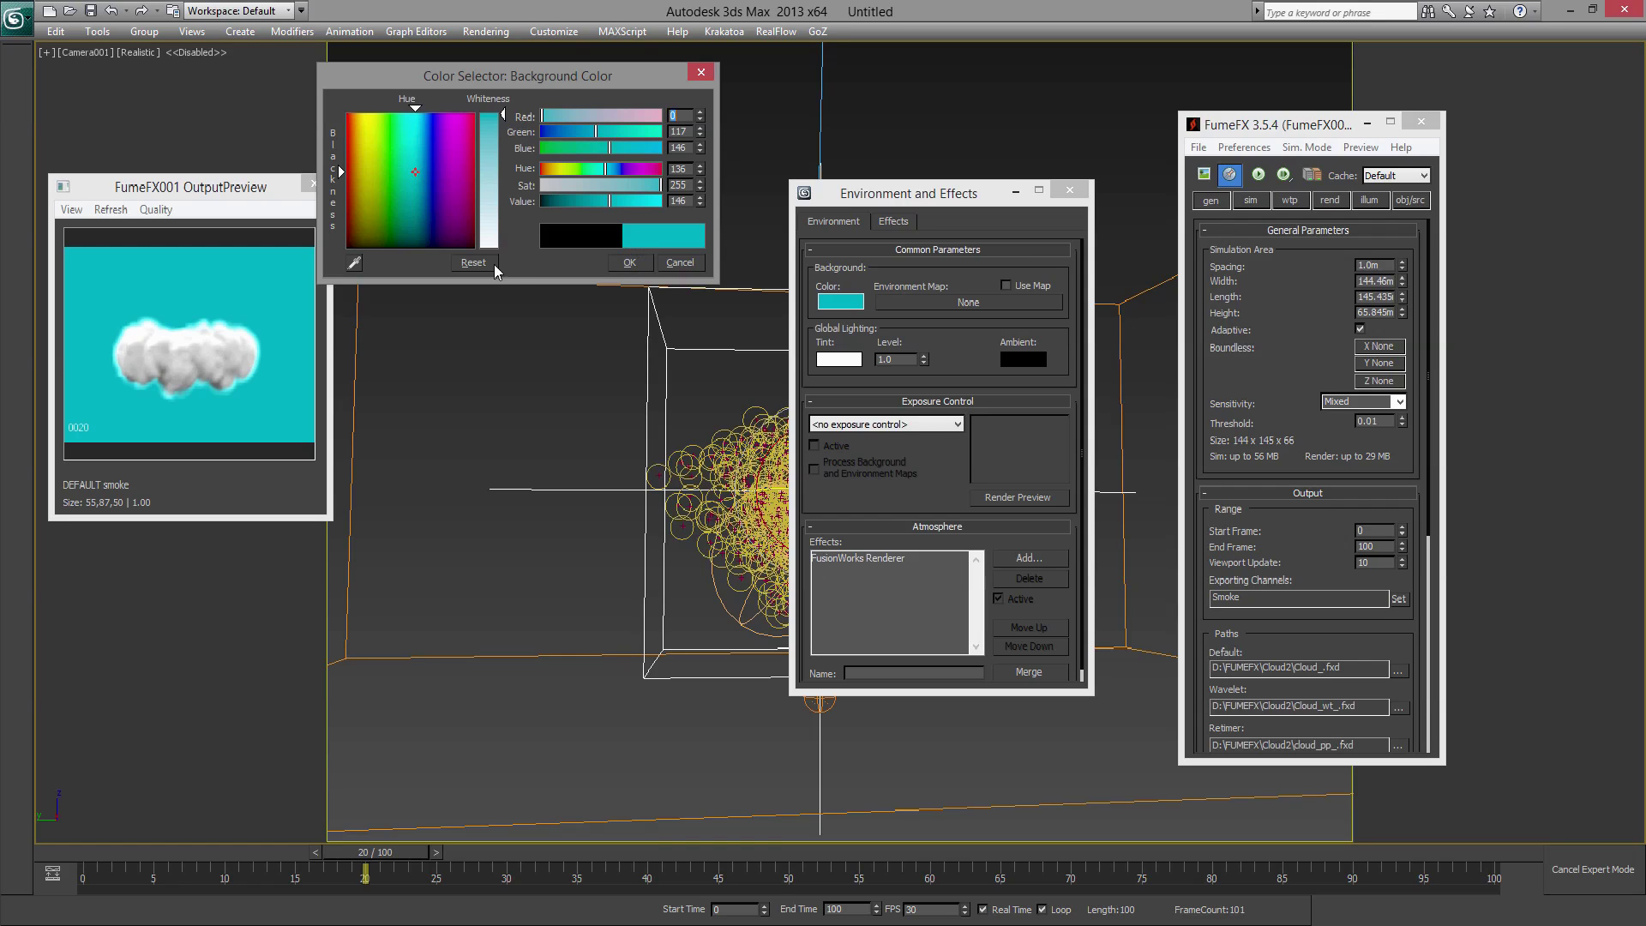
click(630, 262)
- Copy the environment background color and paste it into the Ambient Color of the FumeFX smoke rendering settings
right_click(855, 298)
click(878, 310)
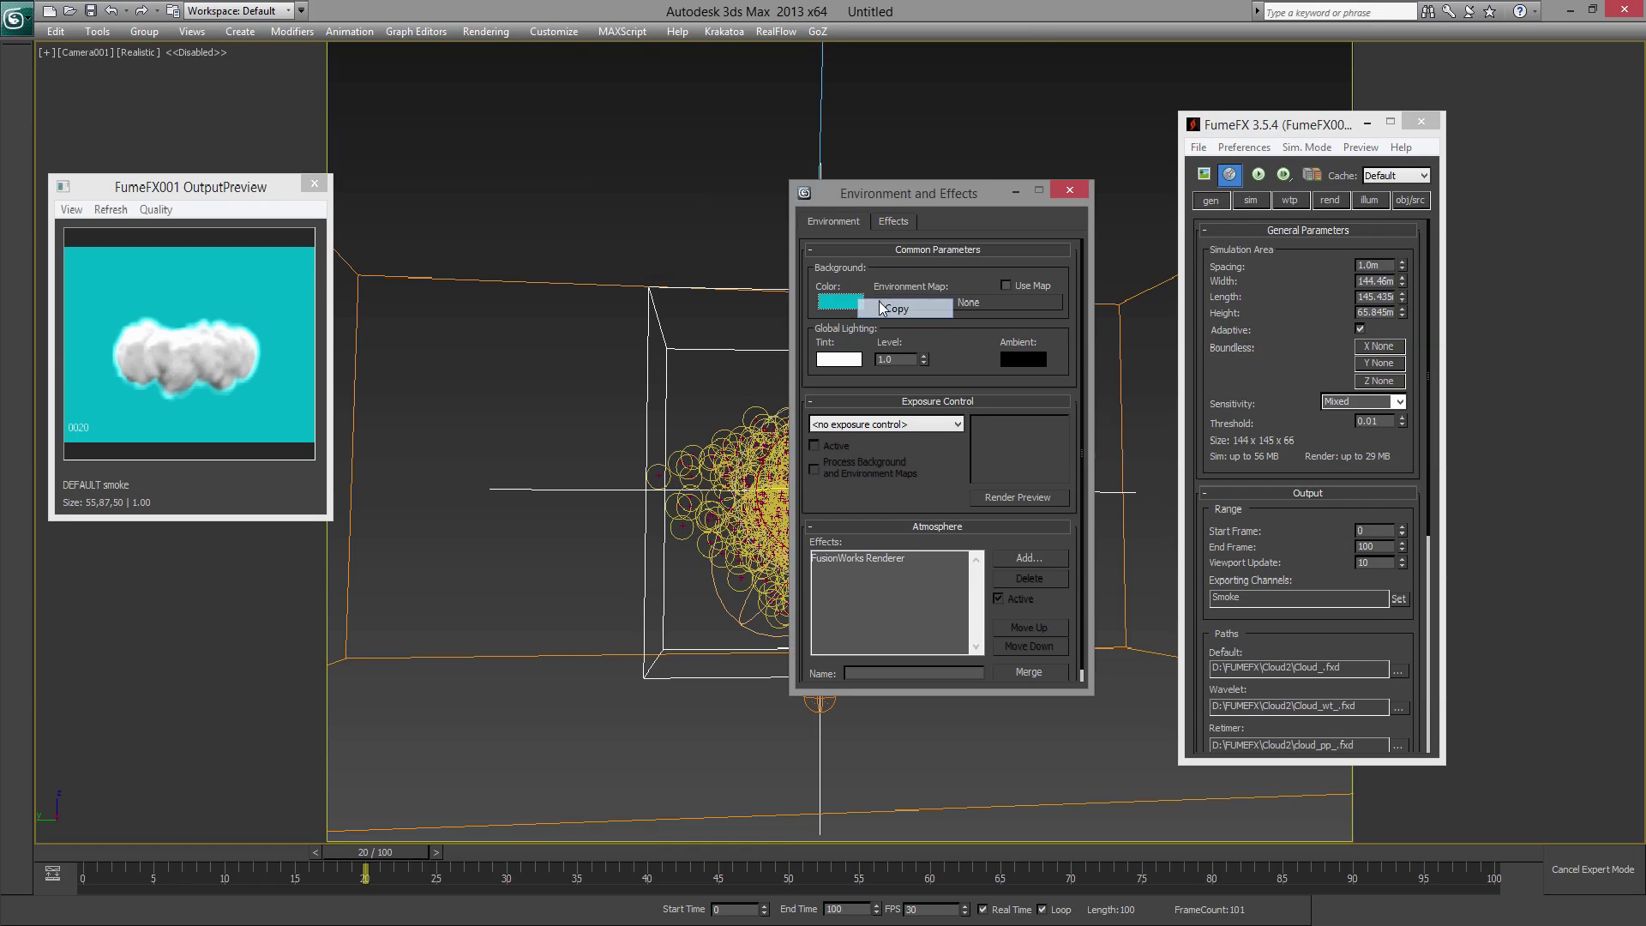
click(1070, 191)
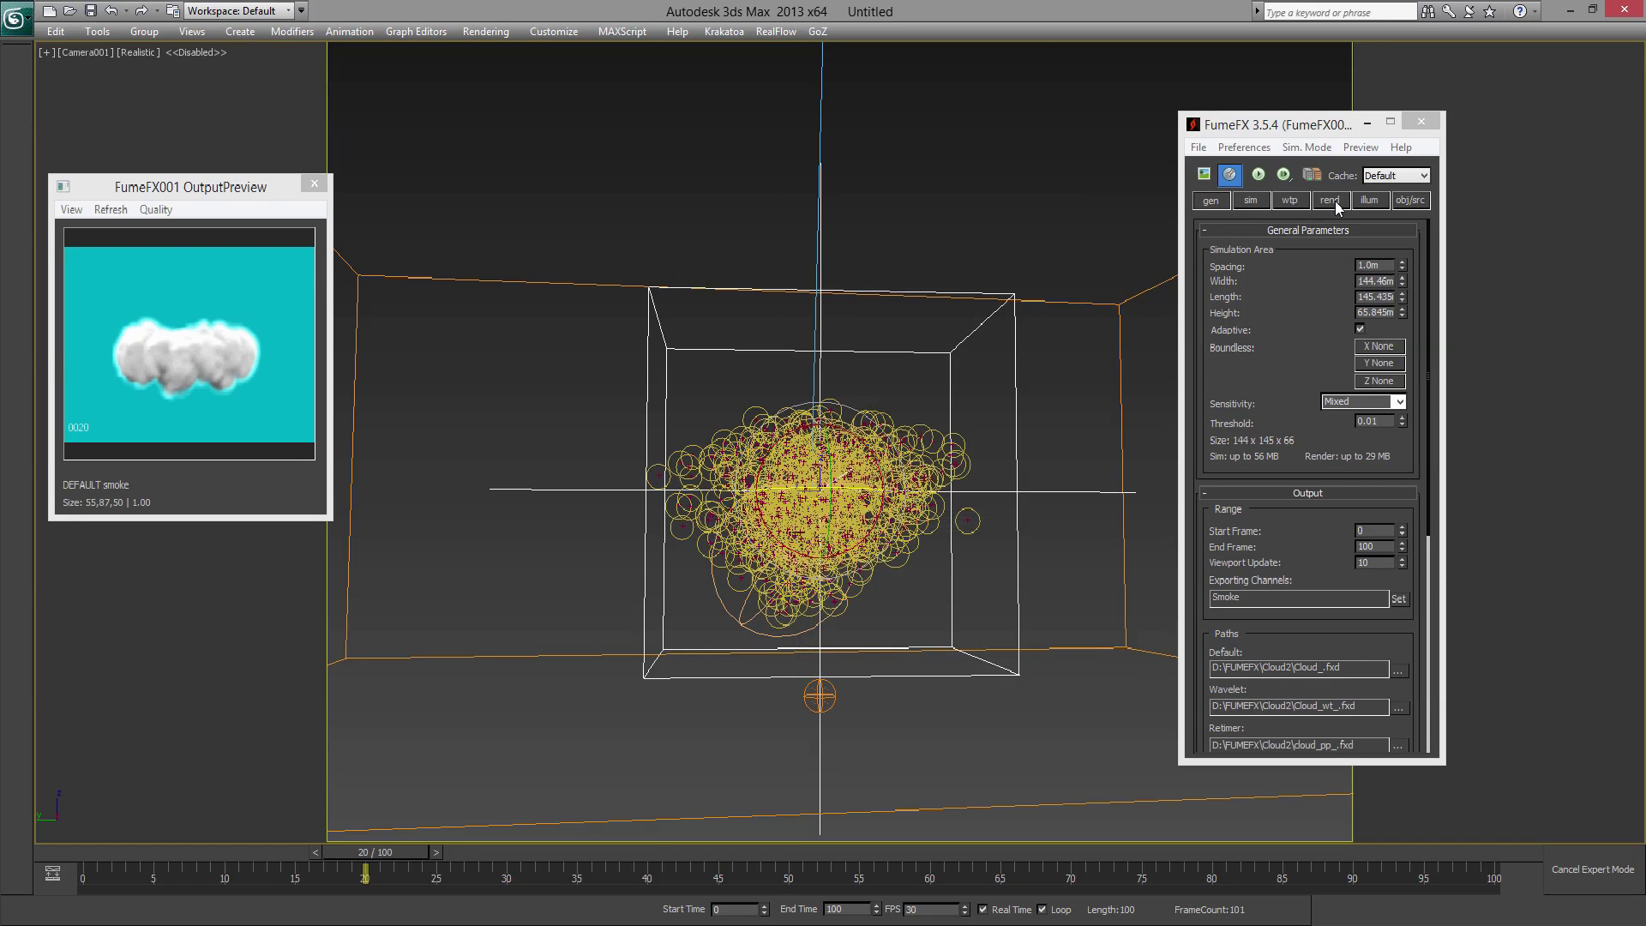
click(1332, 201)
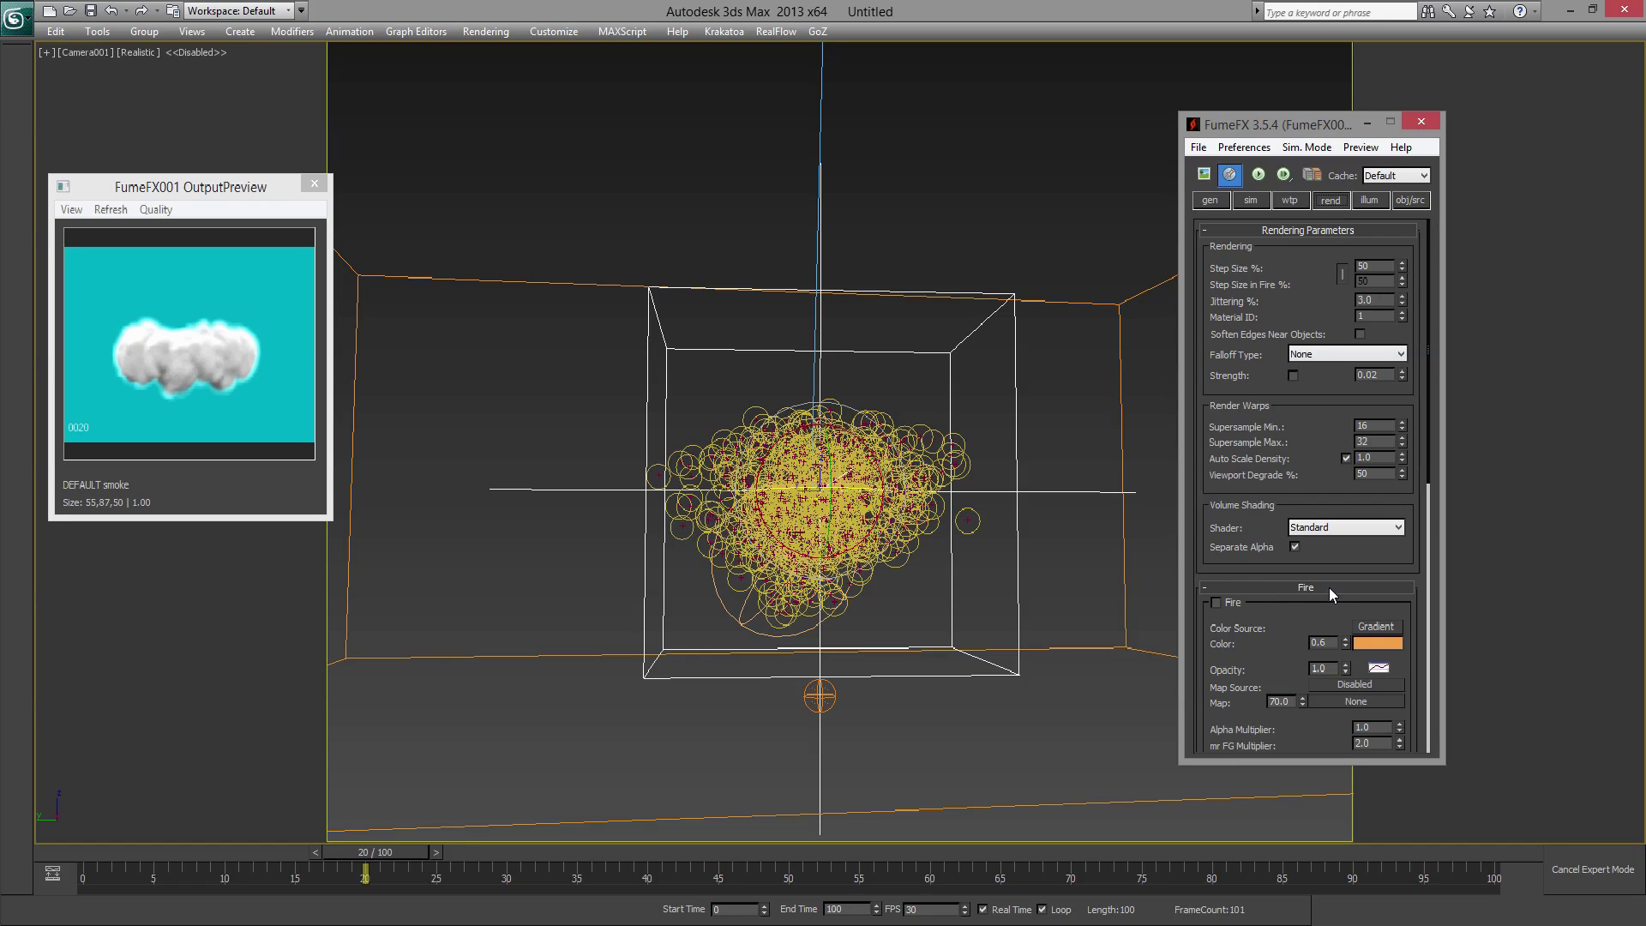
scroll(1330, 588, down, 5)
right_click(1373, 578)
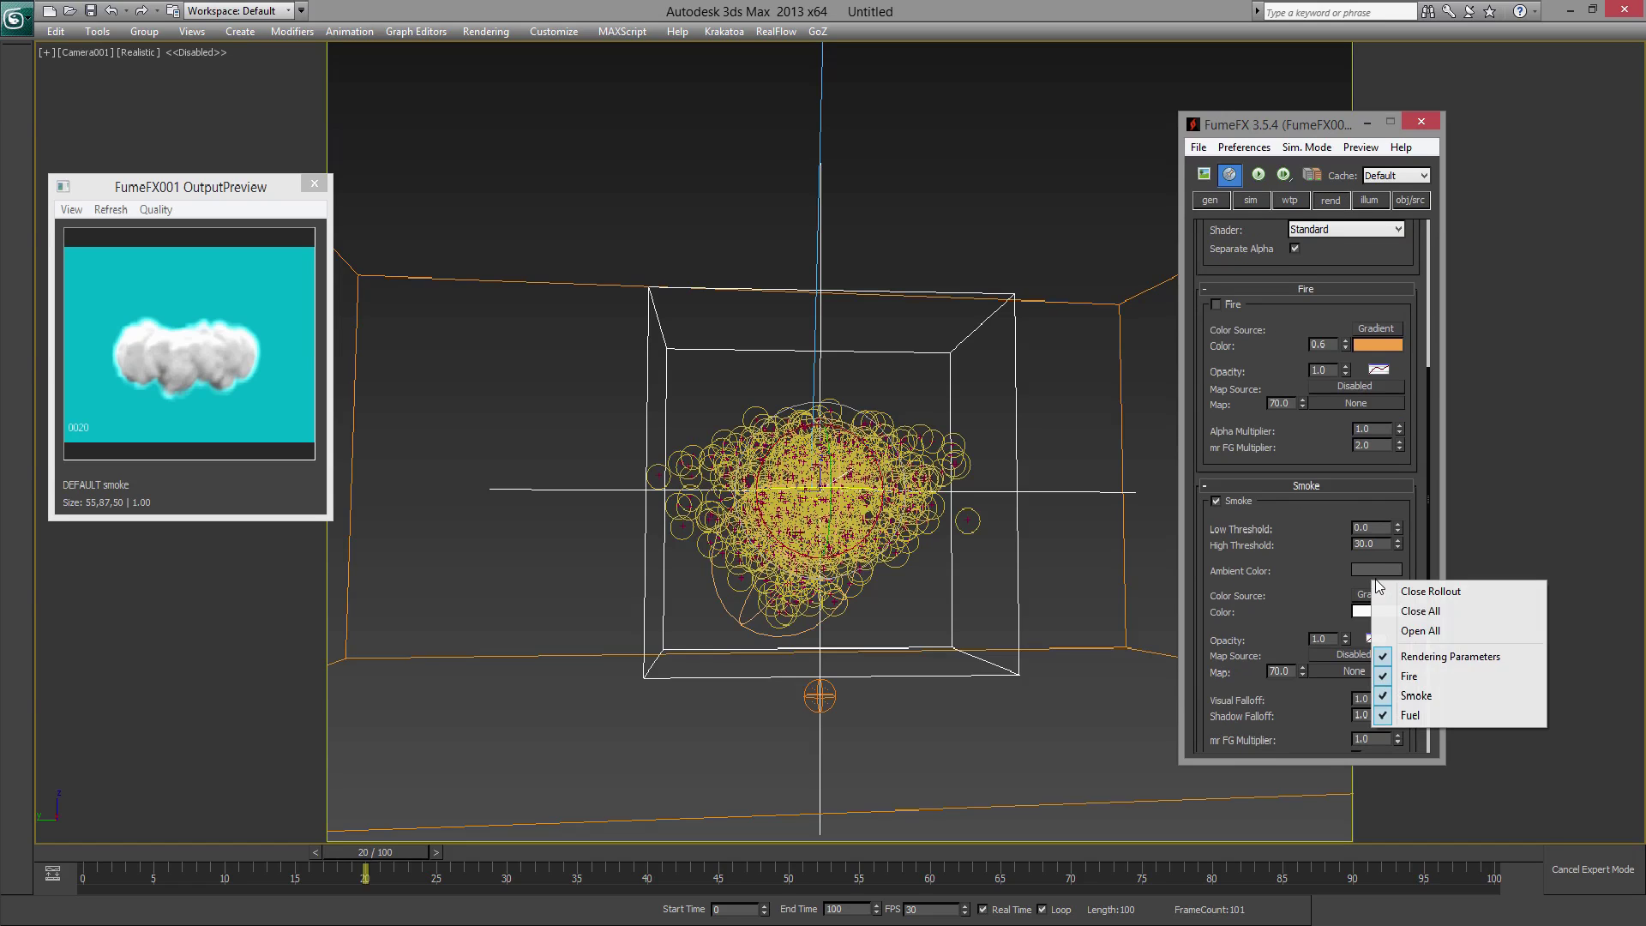
right_click(1377, 568)
click(1419, 600)
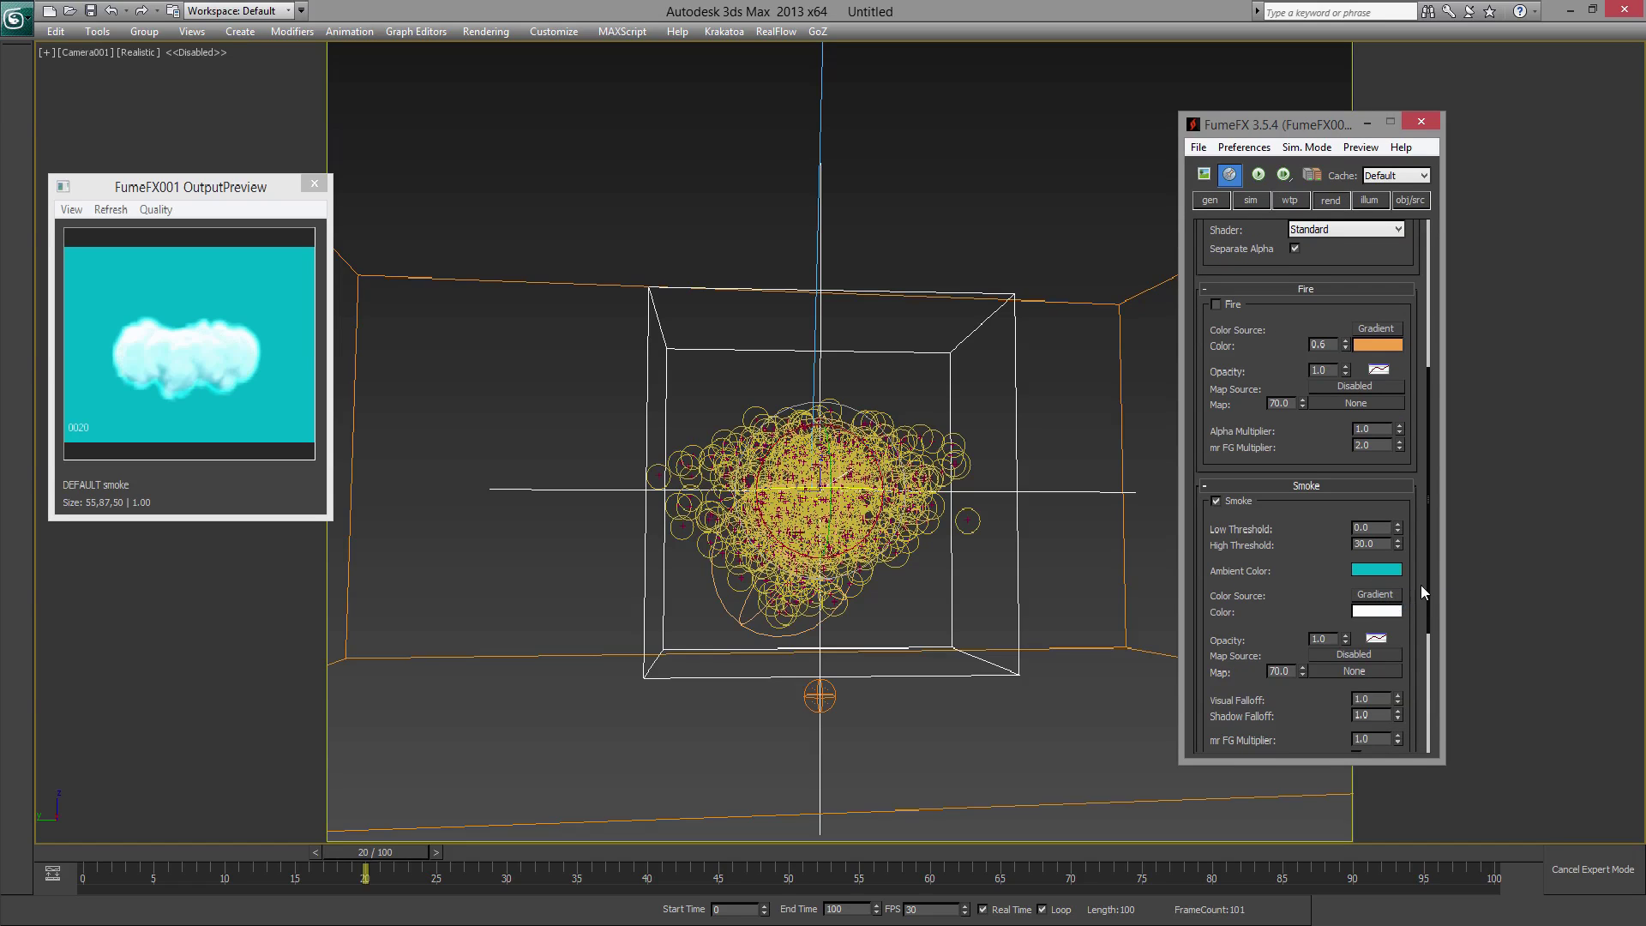
- Mute the smoke's Ambient Color to a darker teal with saturation 210 and value 97
click(1374, 570)
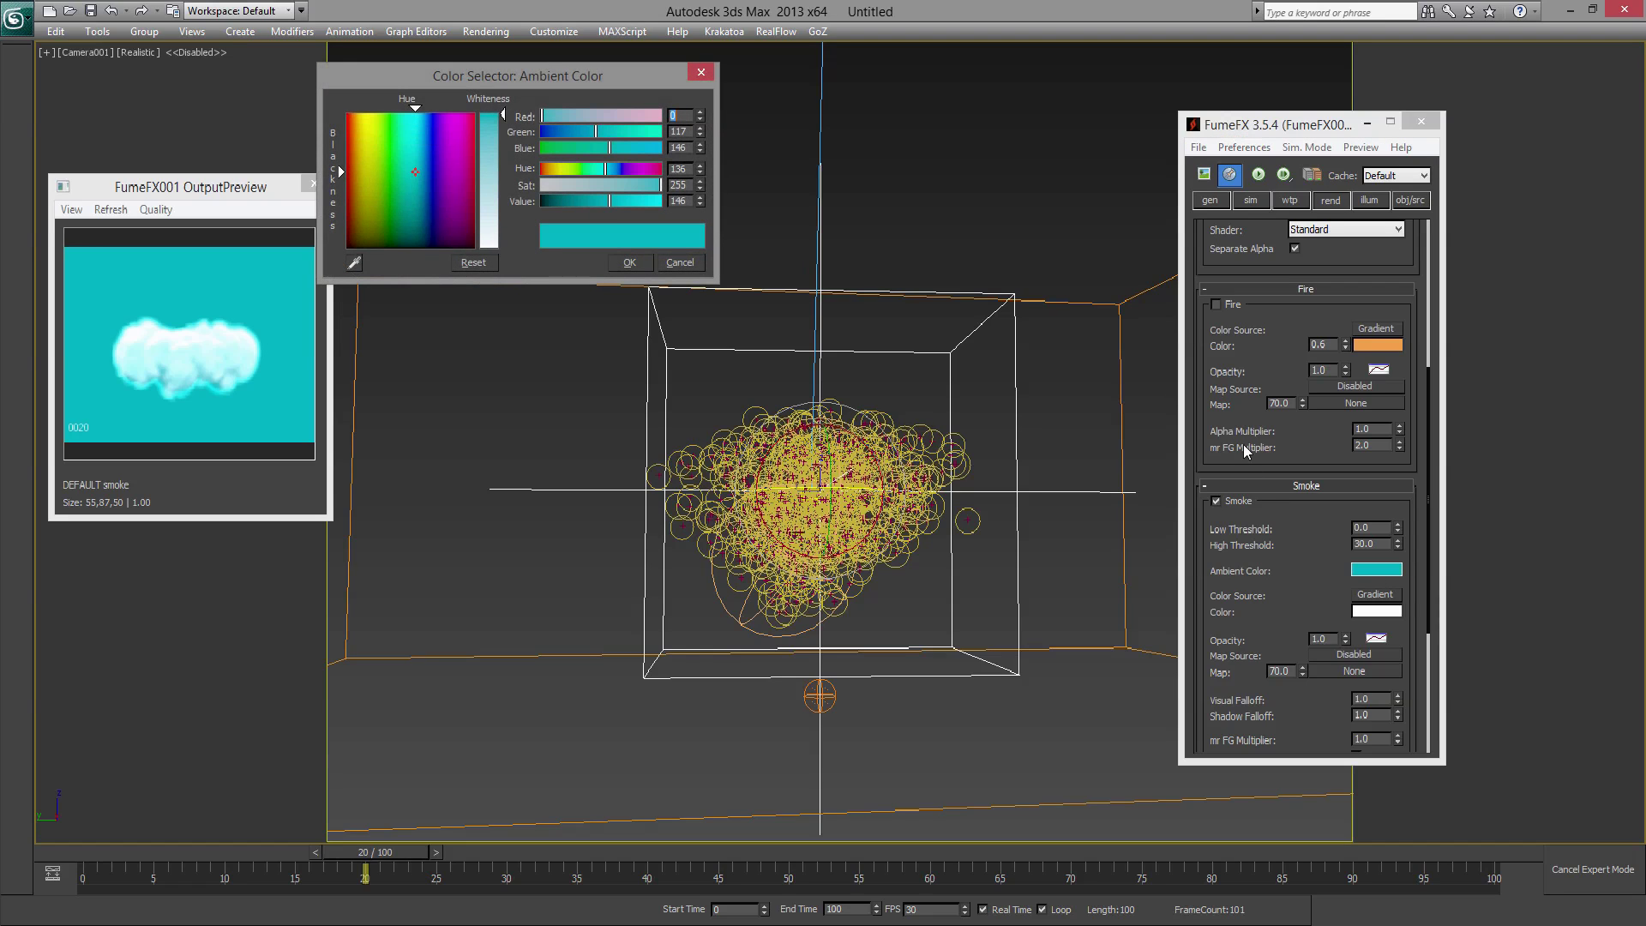
click(638, 186)
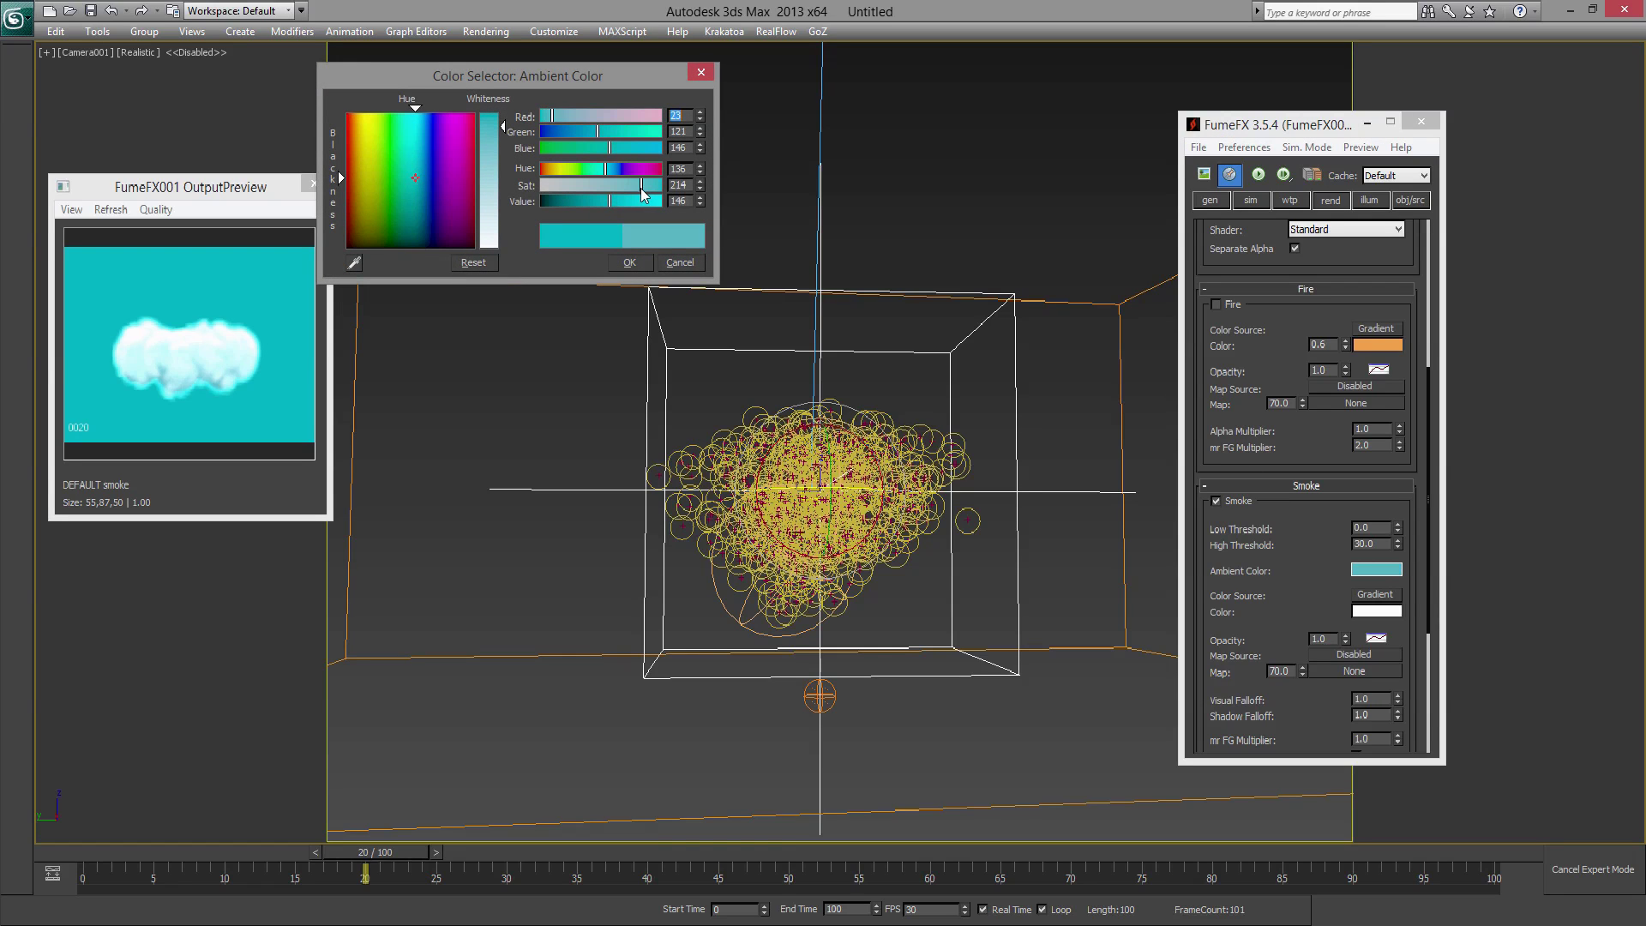
drag(607, 203, 586, 205)
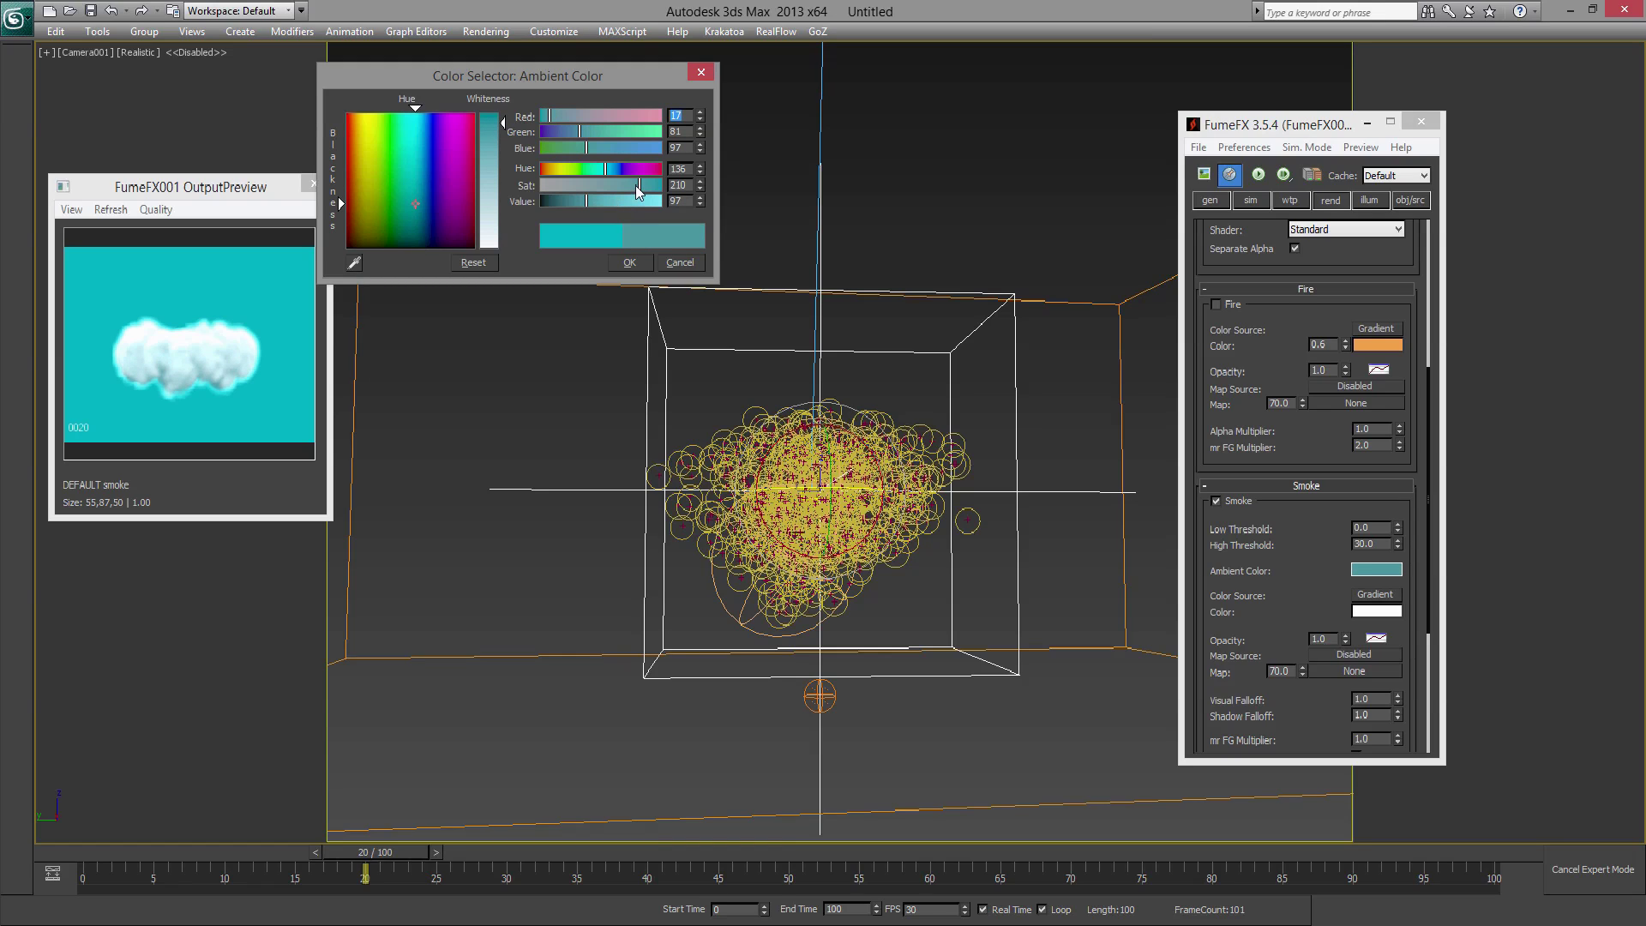
click(630, 262)
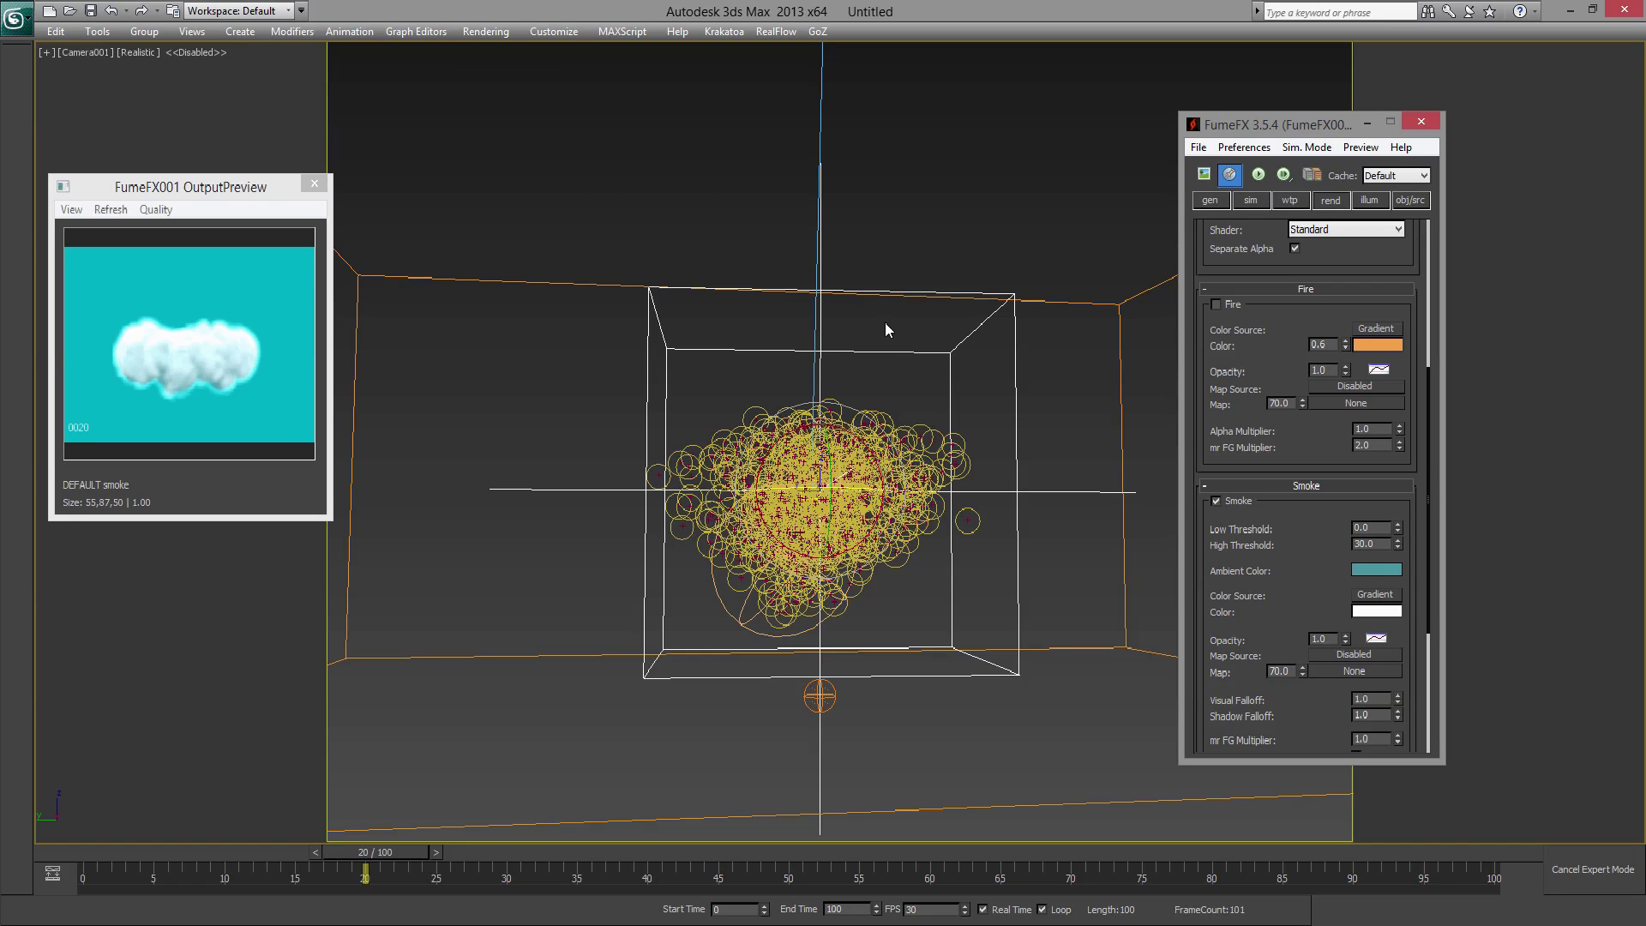
- Set the smoke's Opacity to 0.5 in the FumeFX rendering settings, comparing camera renders of frame 20 before and after the change
key(shift+q)
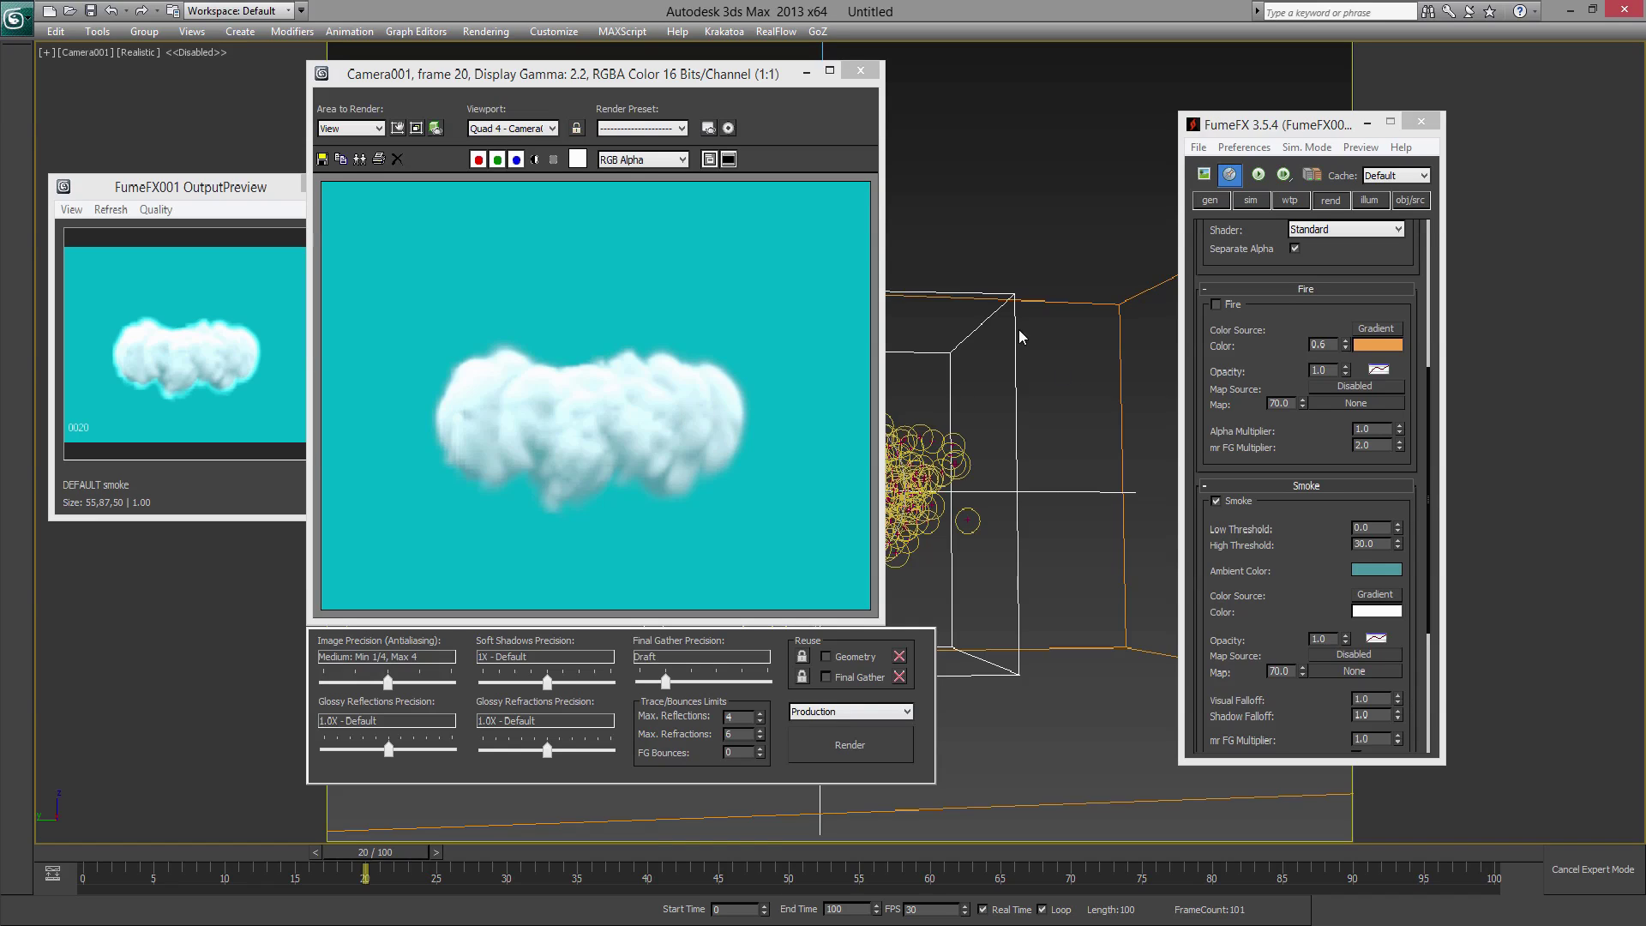
click(1210, 201)
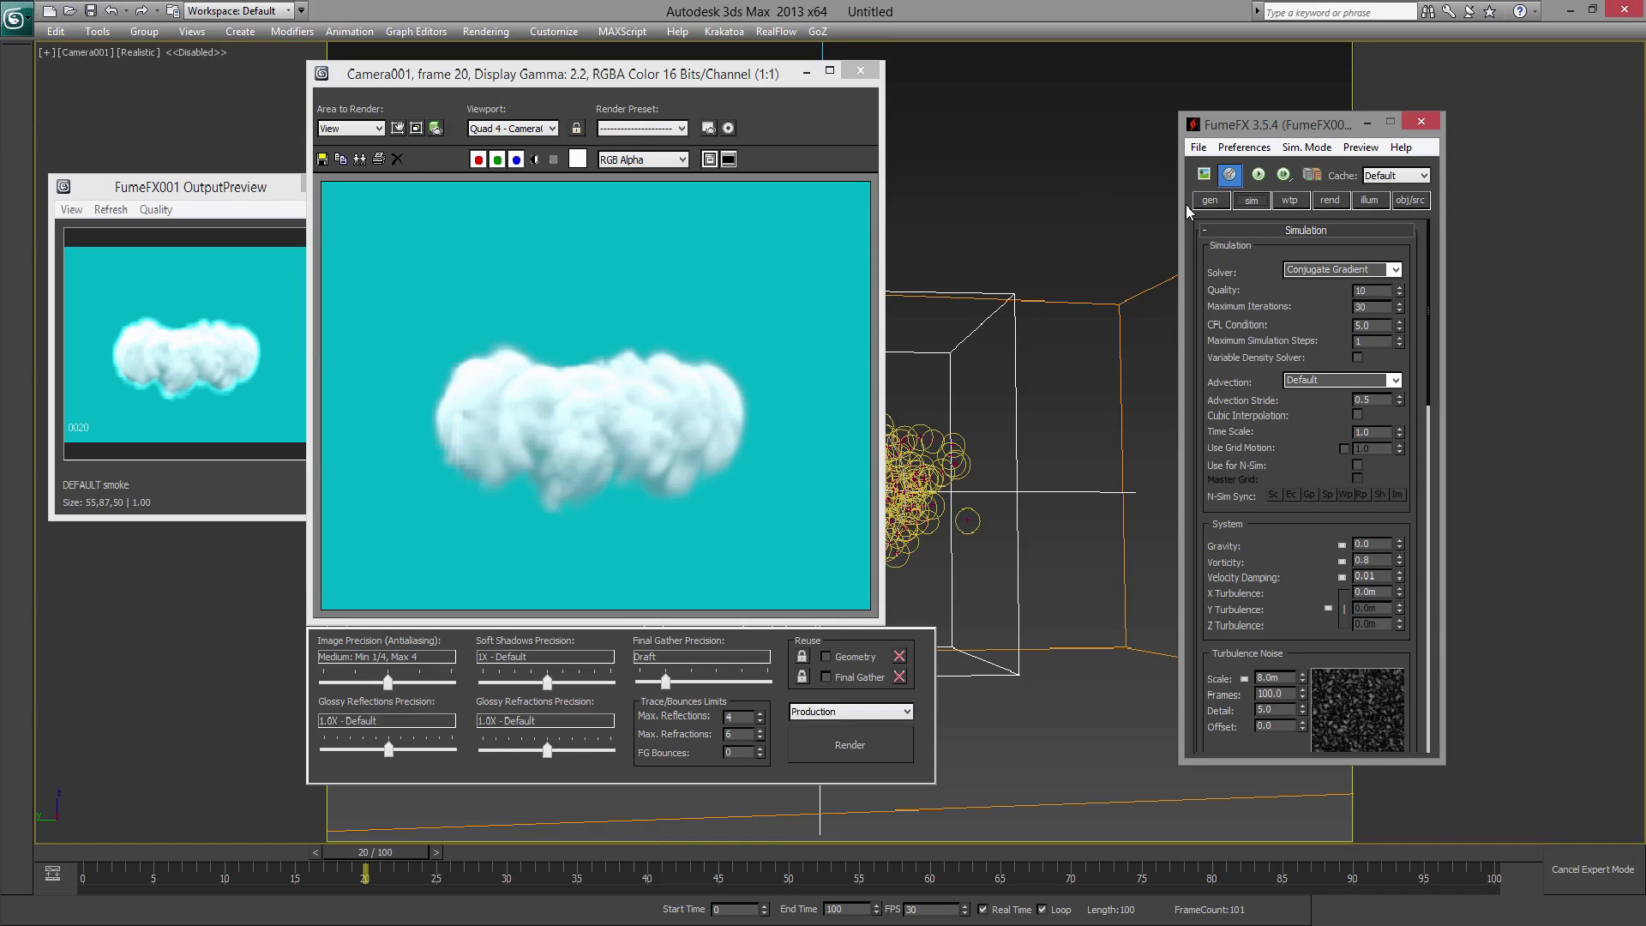
click(1329, 200)
scroll(1293, 592, down, 8)
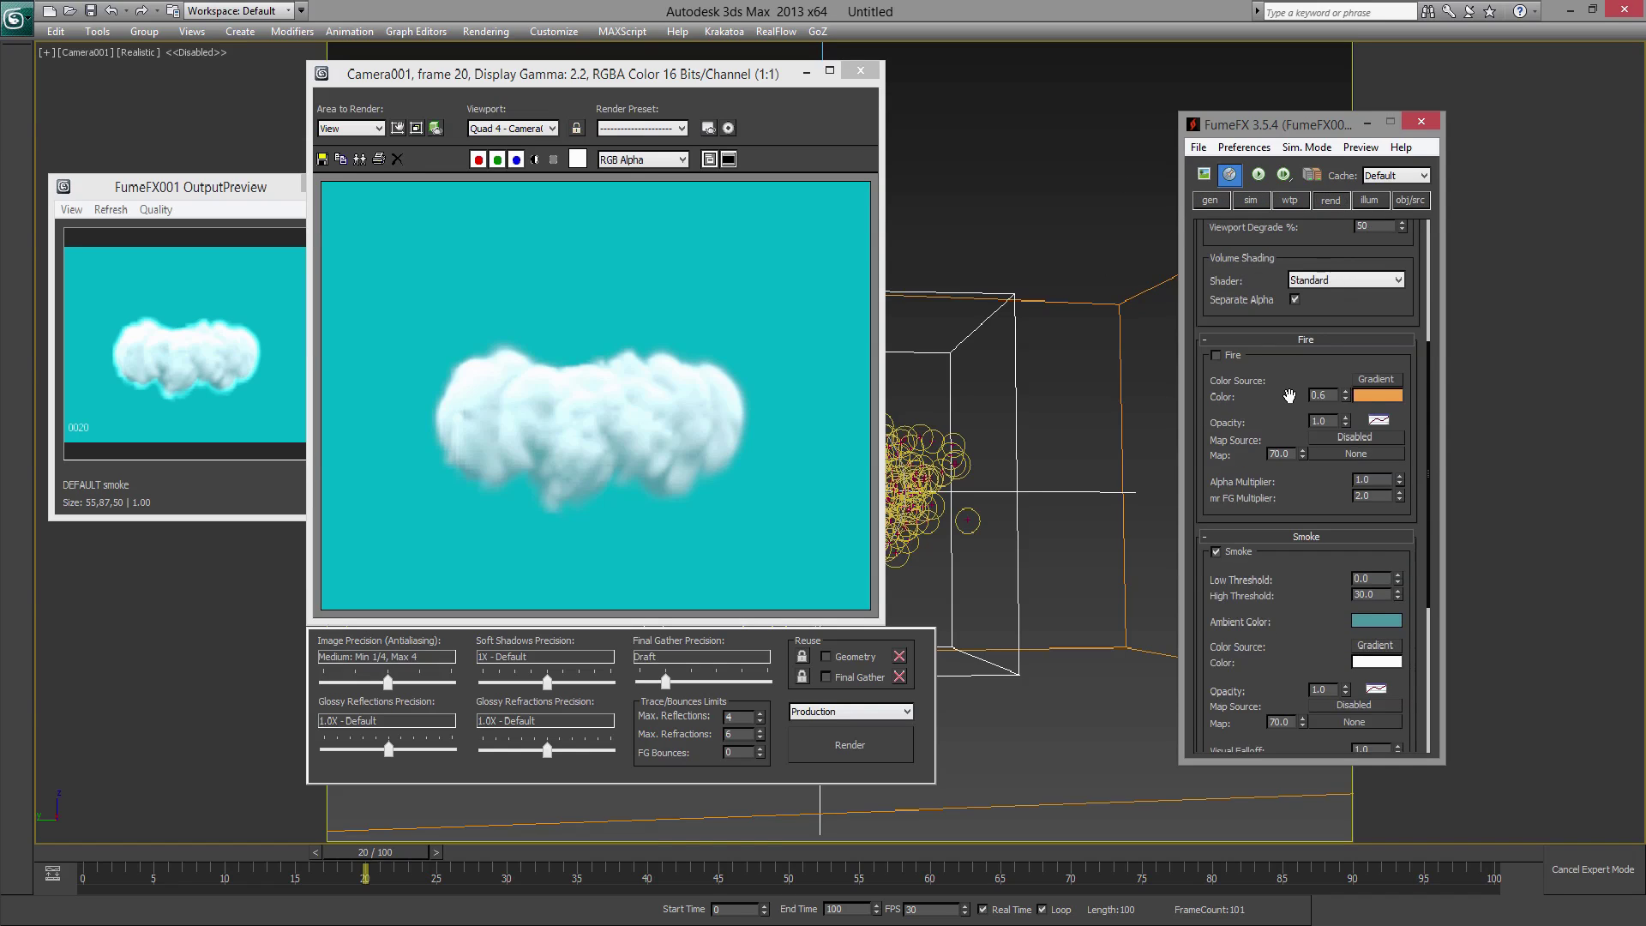
scroll(1316, 516, down, 1)
click(1320, 568)
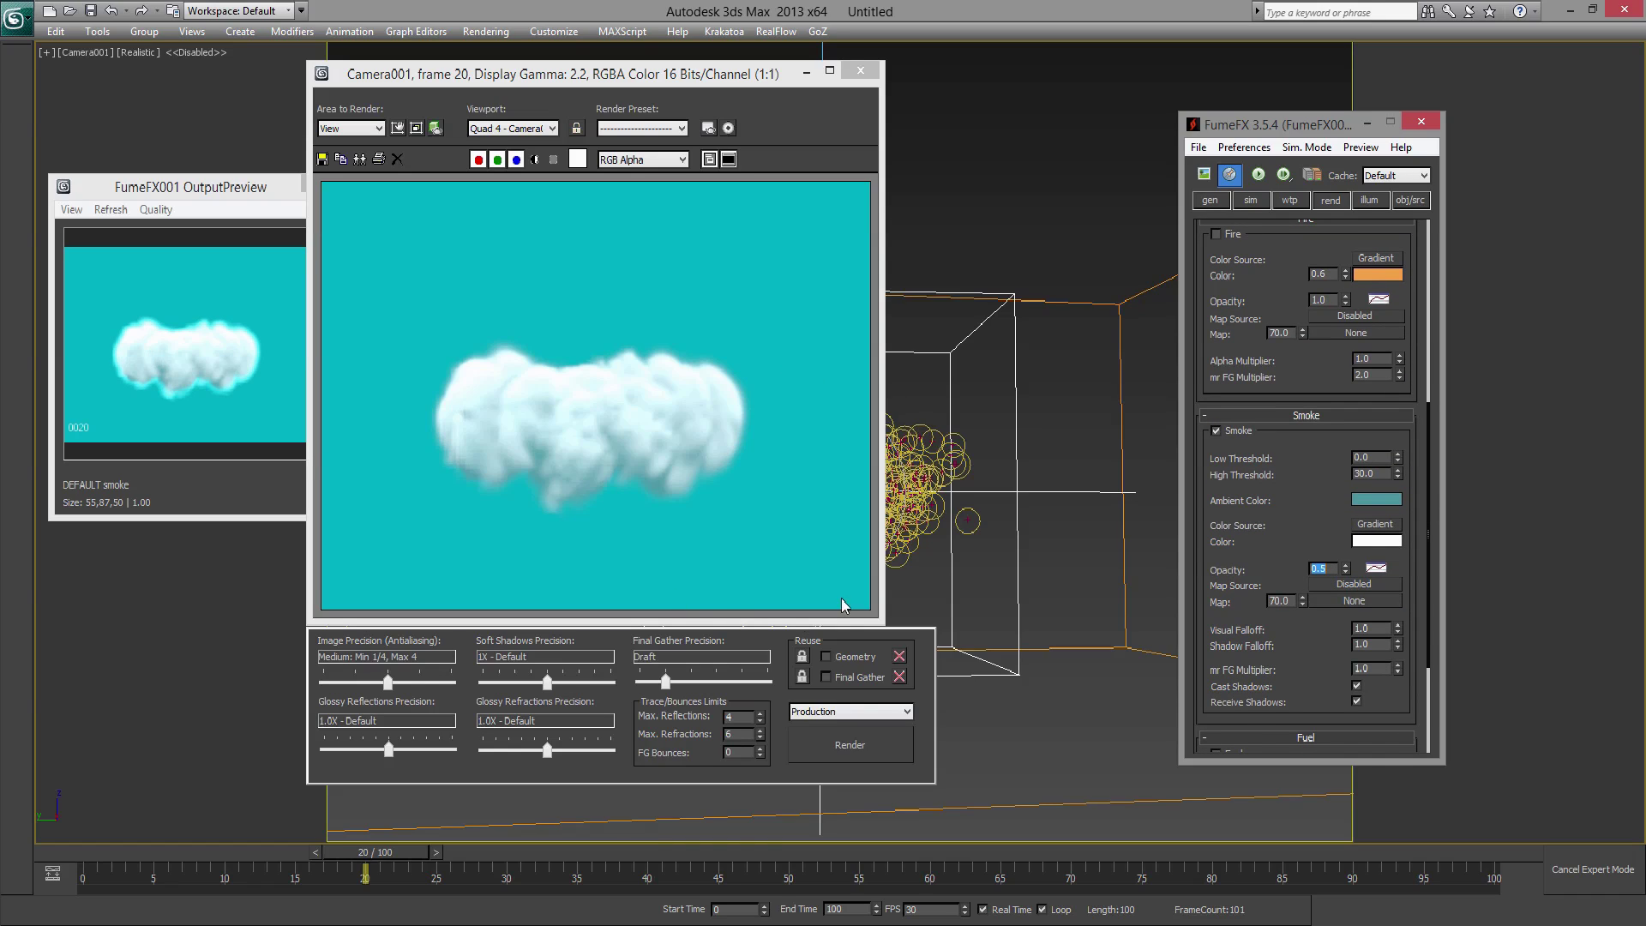
click(854, 730)
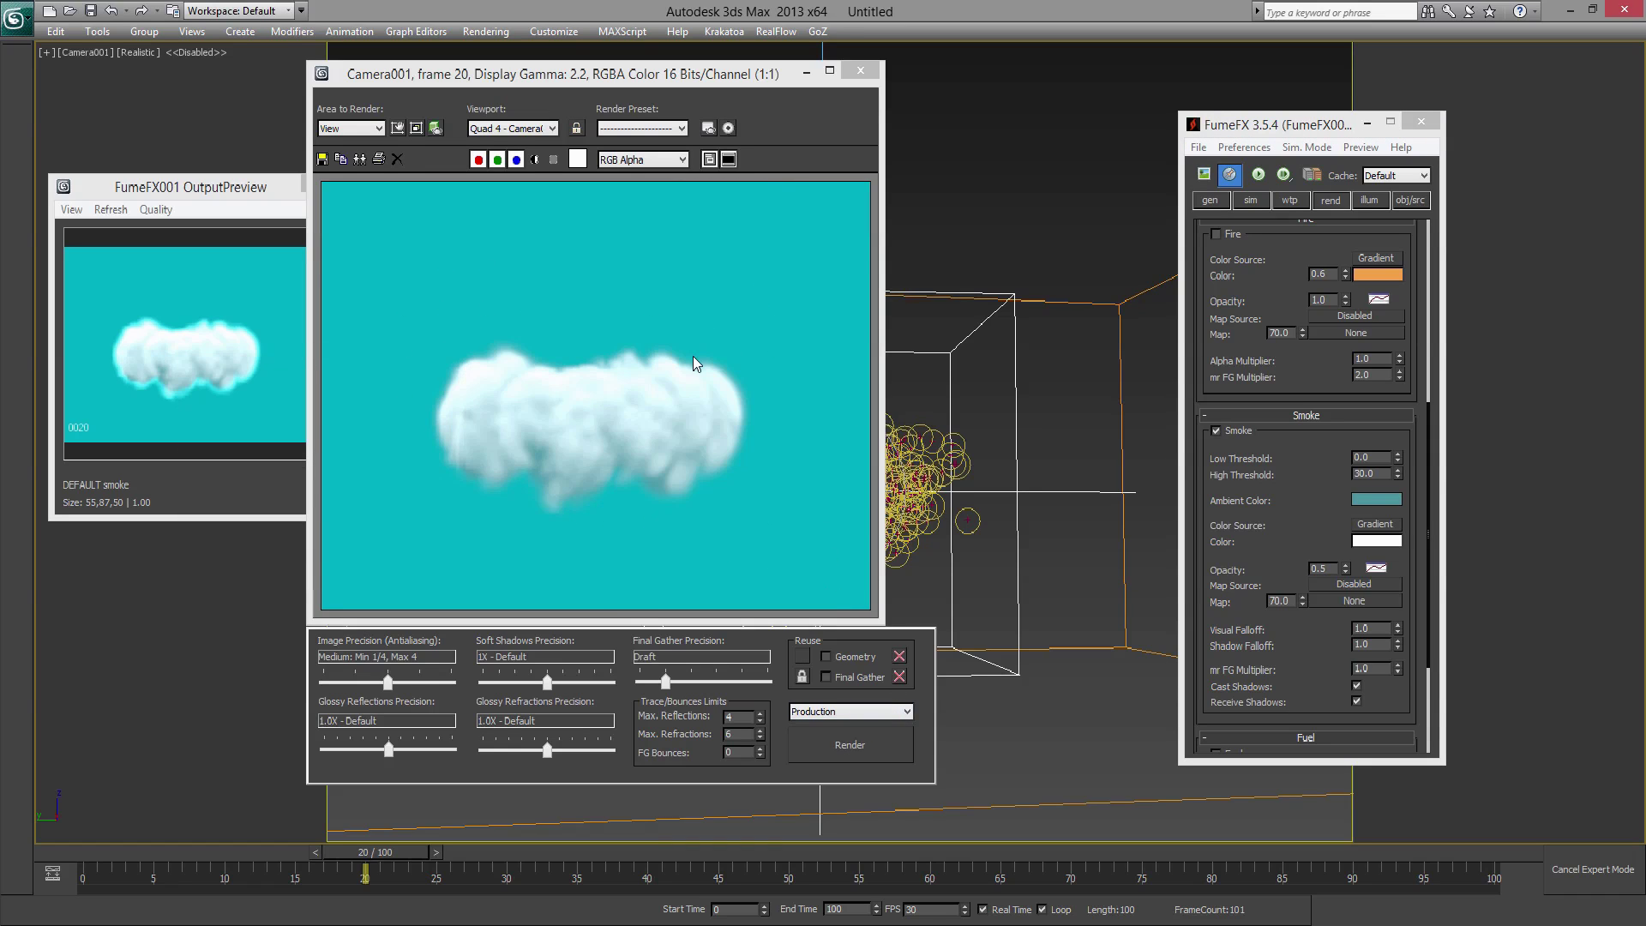
click(860, 70)
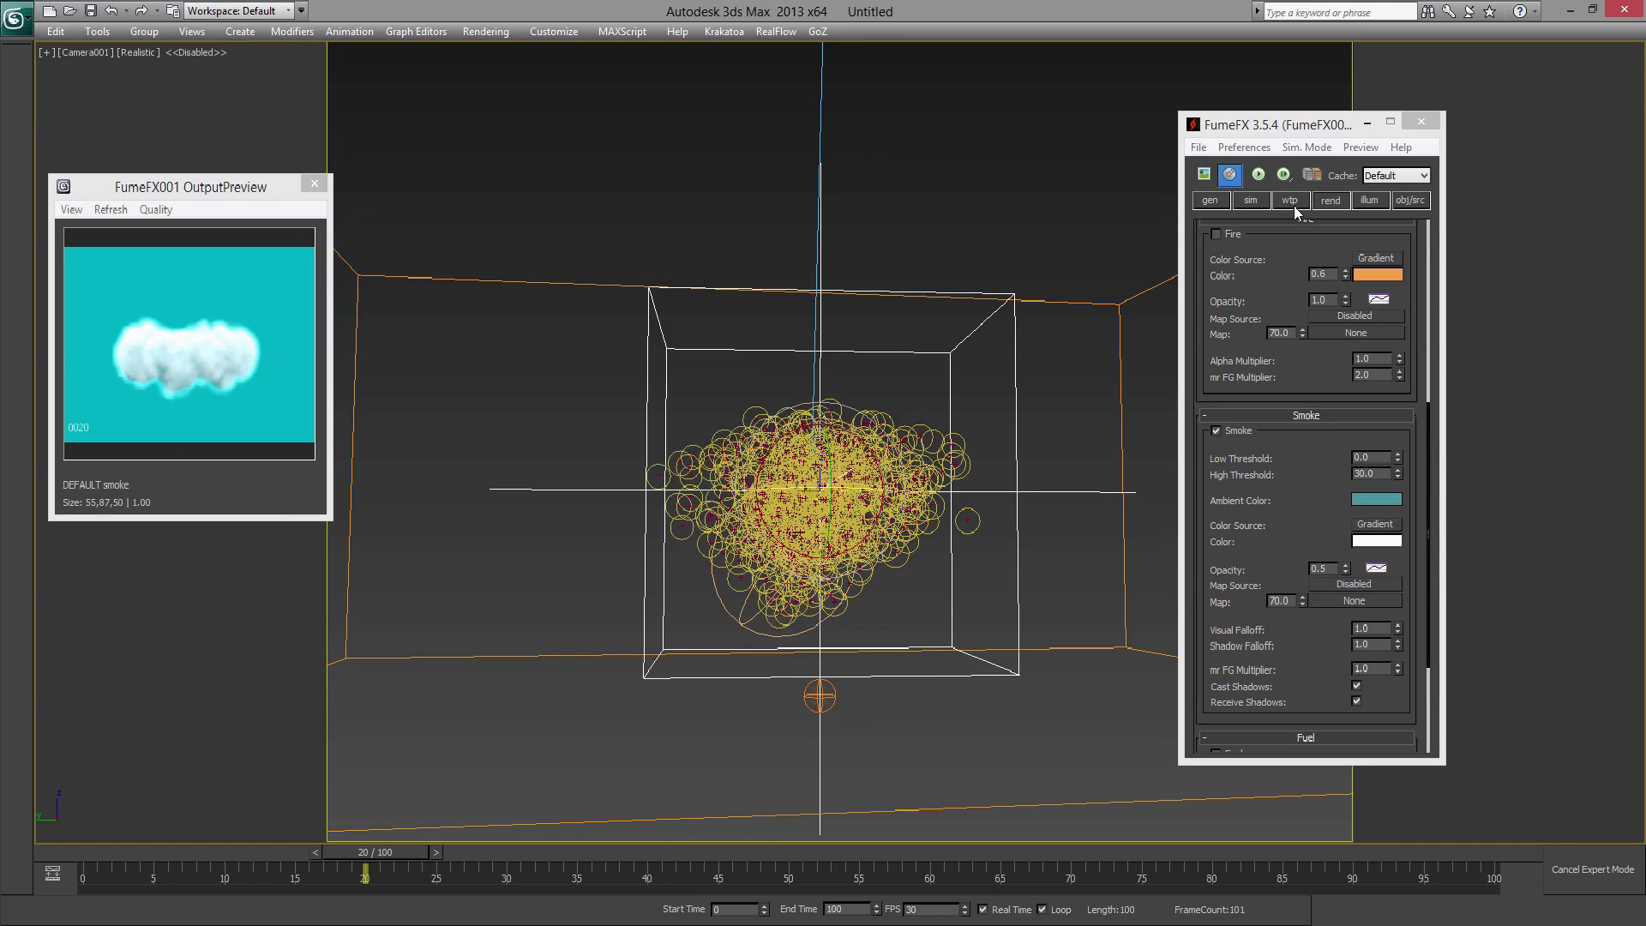
- Set the simulation area's Spacing to 0.5 m, run the default FumeFX simulation and stop it at about frame 34
click(1210, 200)
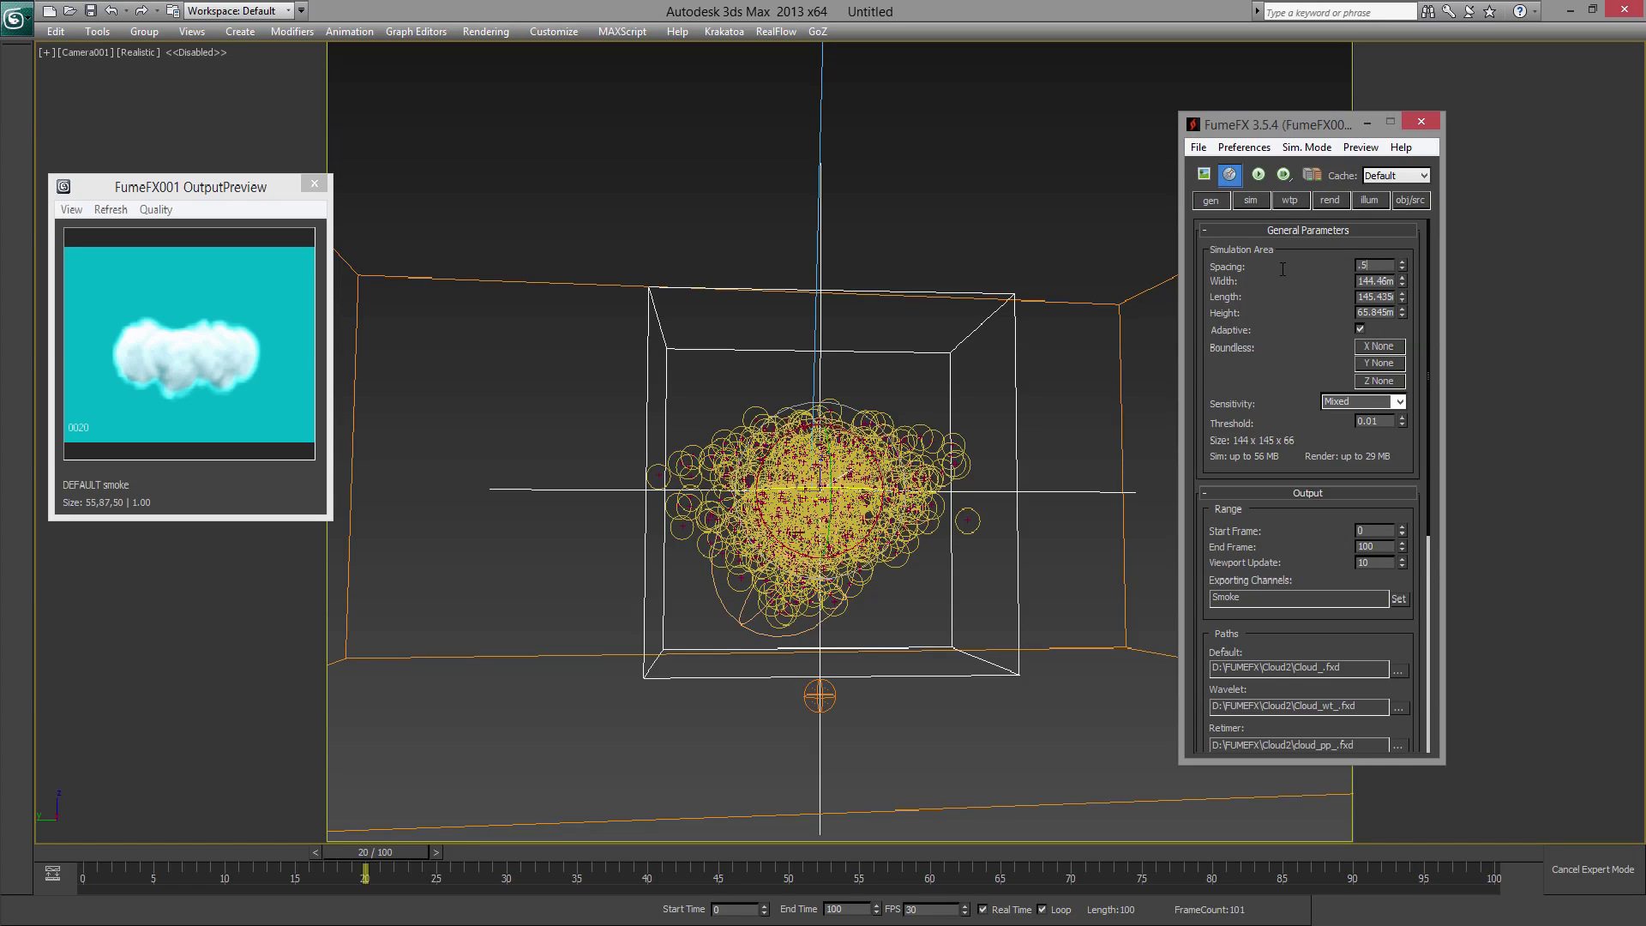
key(Return)
click(1264, 177)
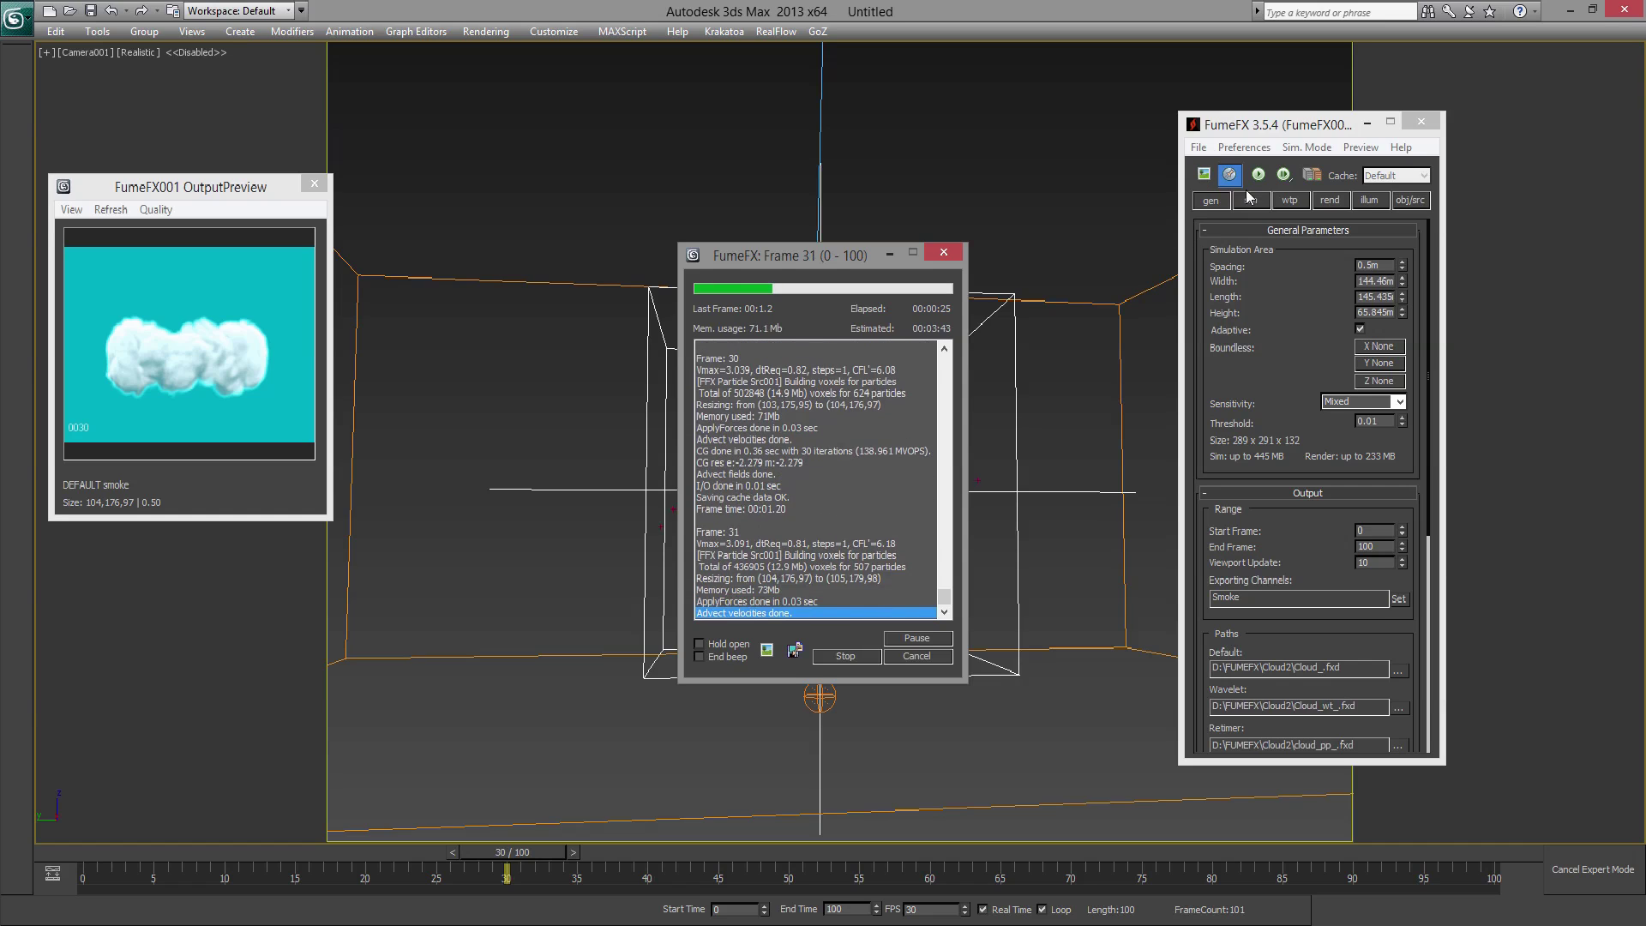
click(846, 656)
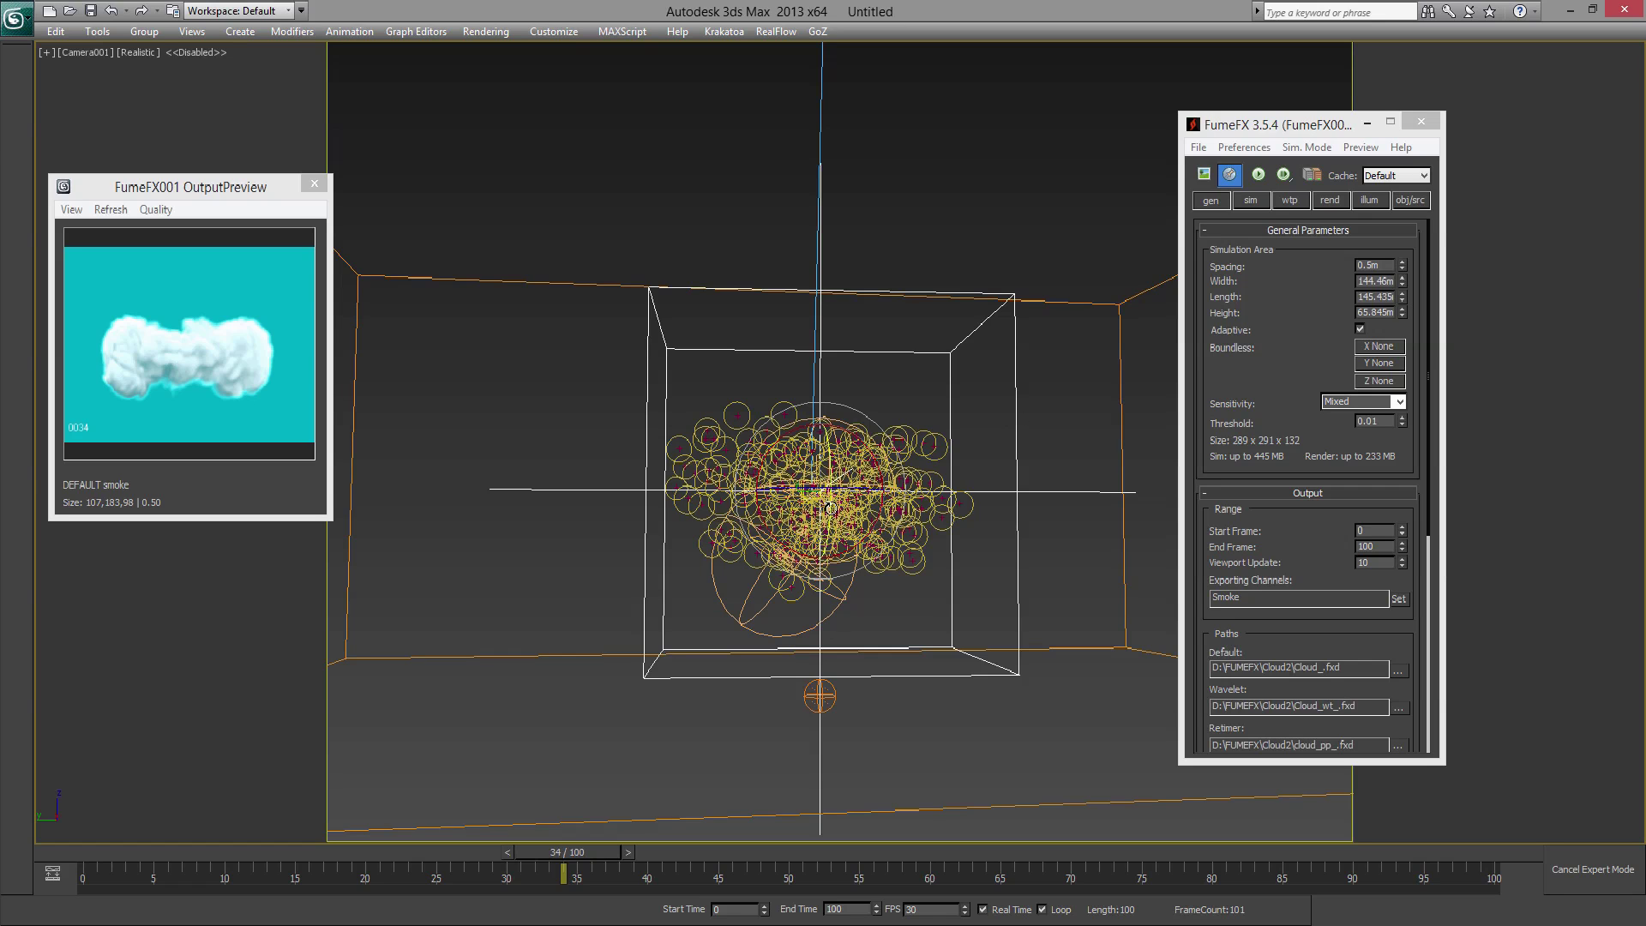
- Rotate the Point001 helper to turn the camera view around the cloud and render frame 34 from closer in
drag(860, 488, 723, 482)
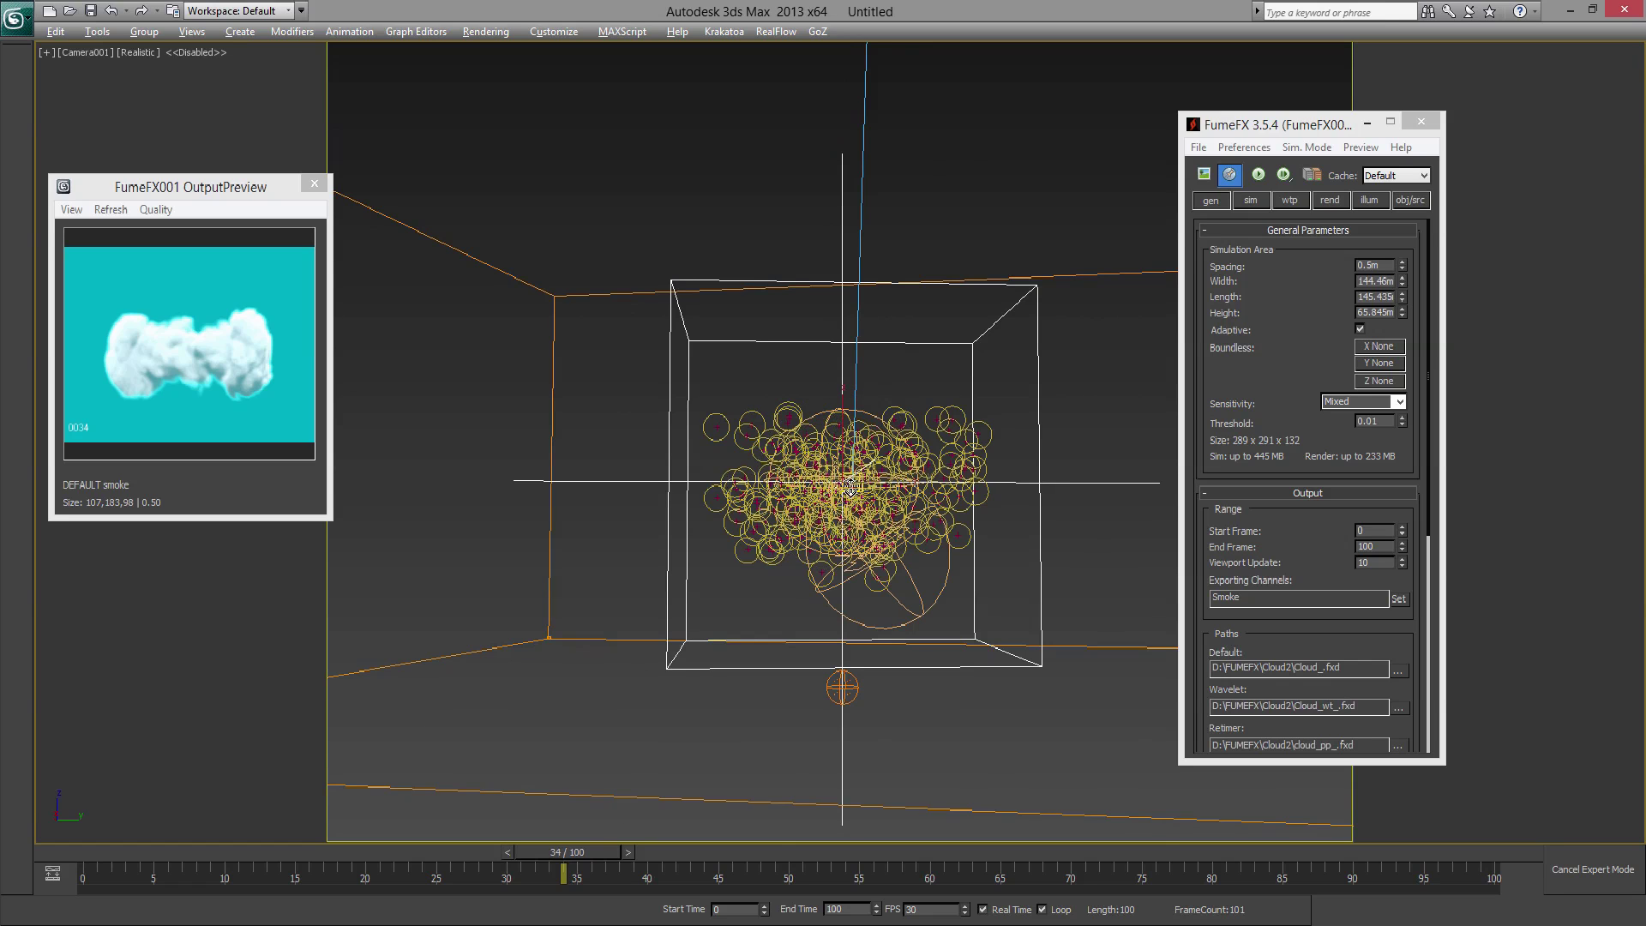
scroll(864, 470, up, 2)
scroll(864, 470, up, 1)
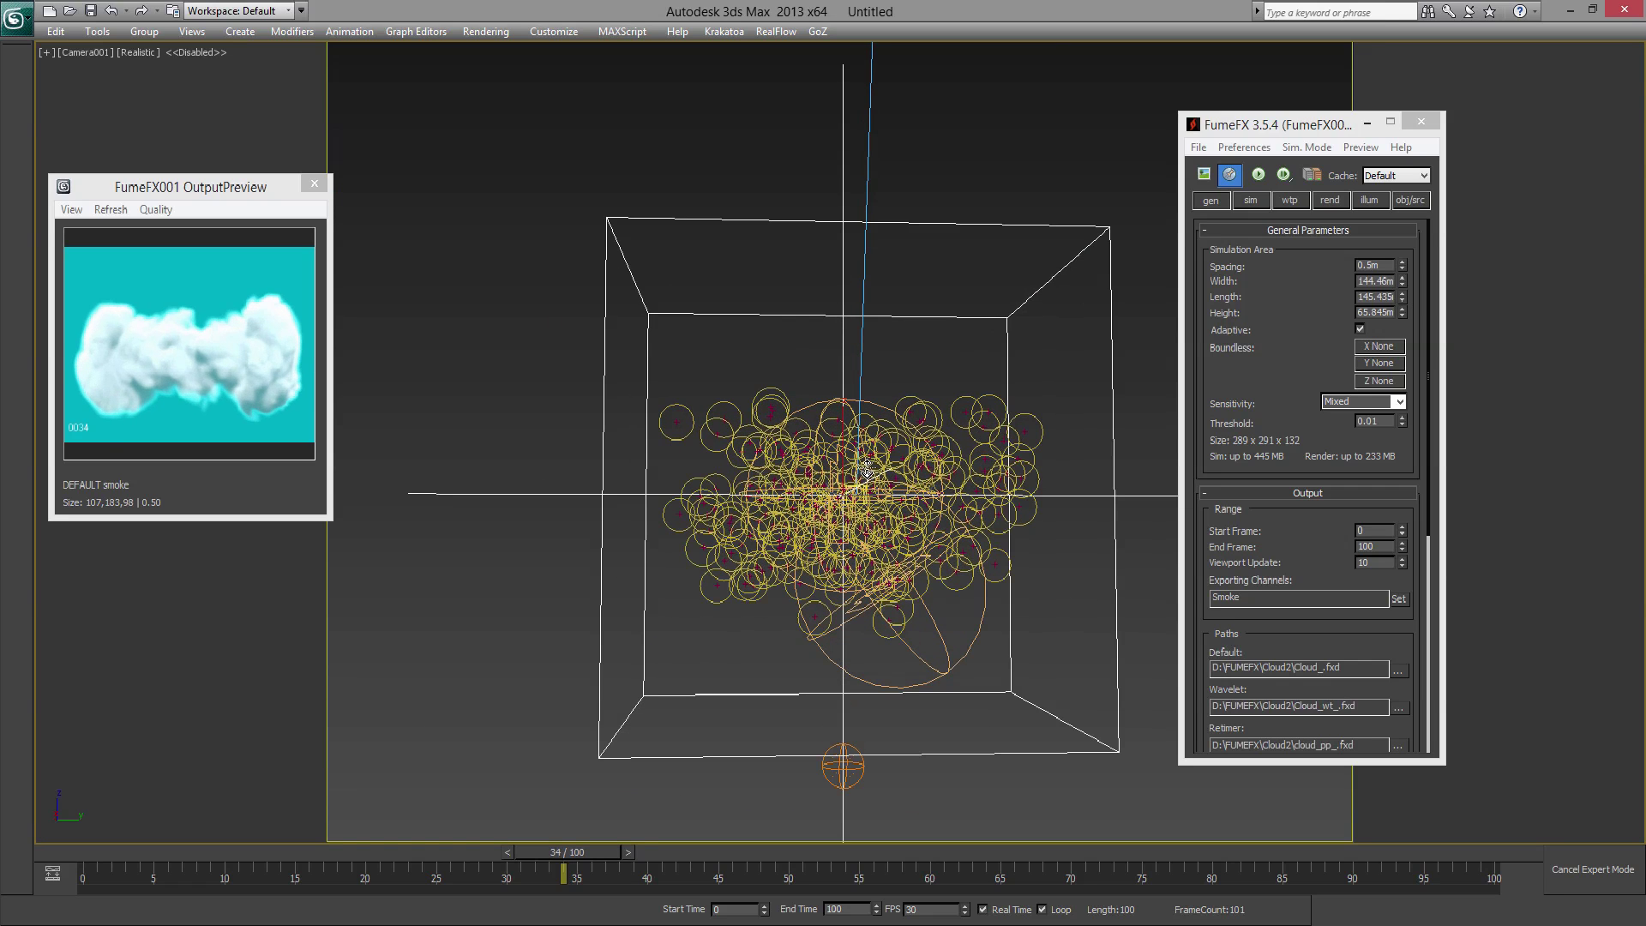
scroll(866, 470, down, 1)
key(shift+q)
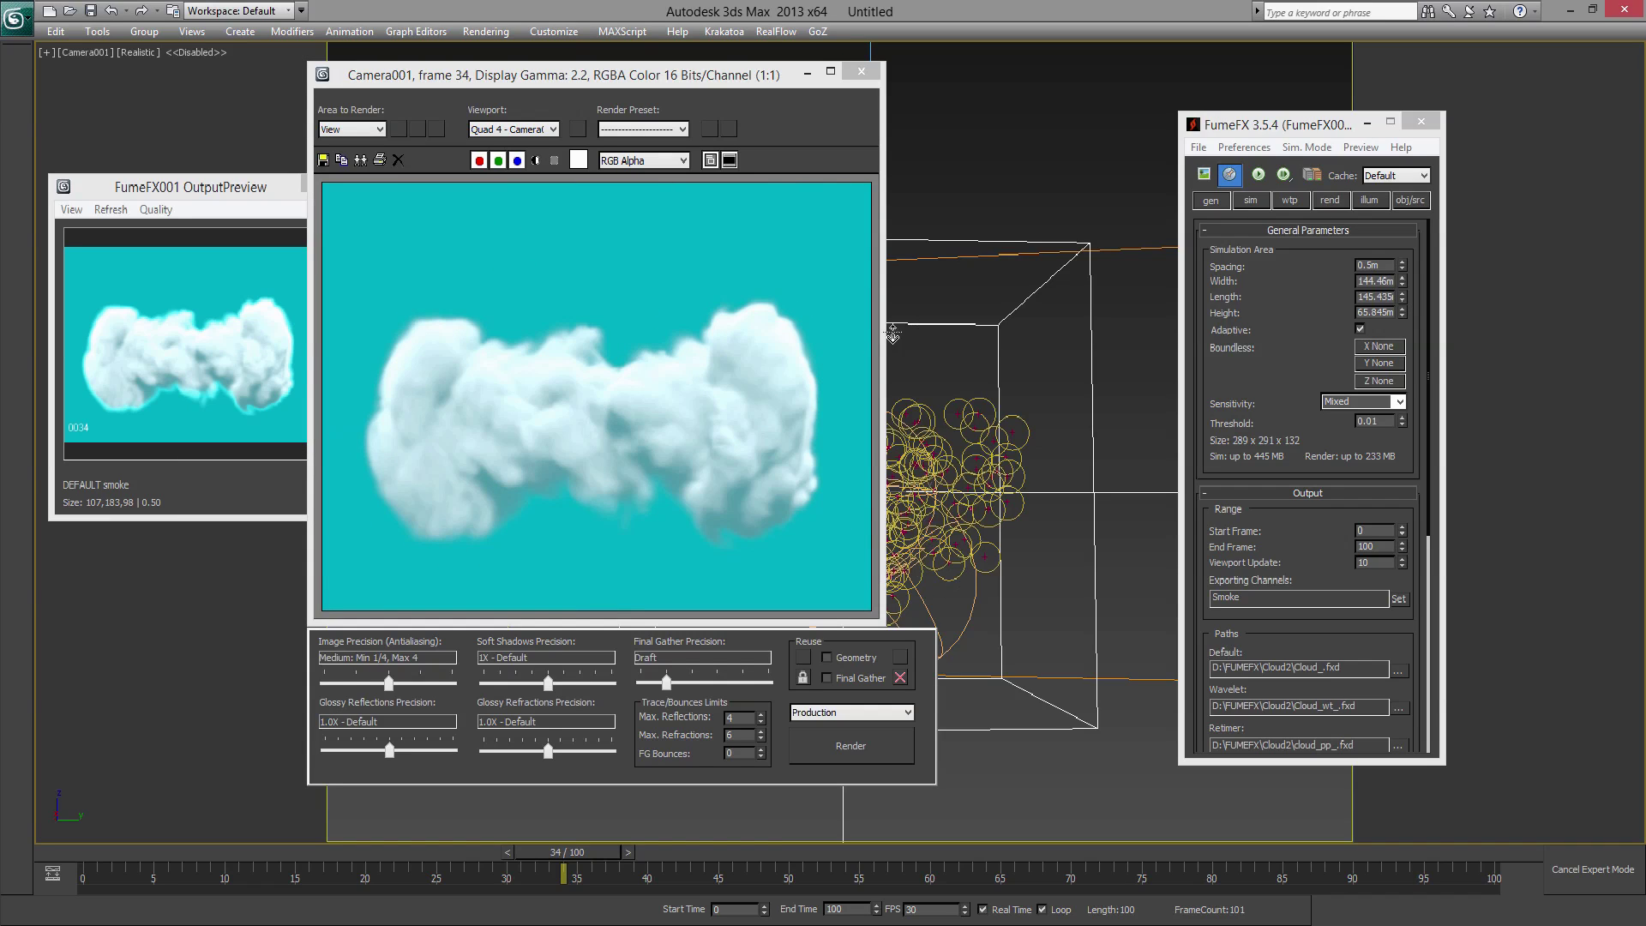
- Go back to frame 16 and render the camera view
click(430, 854)
drag(430, 857, 326, 858)
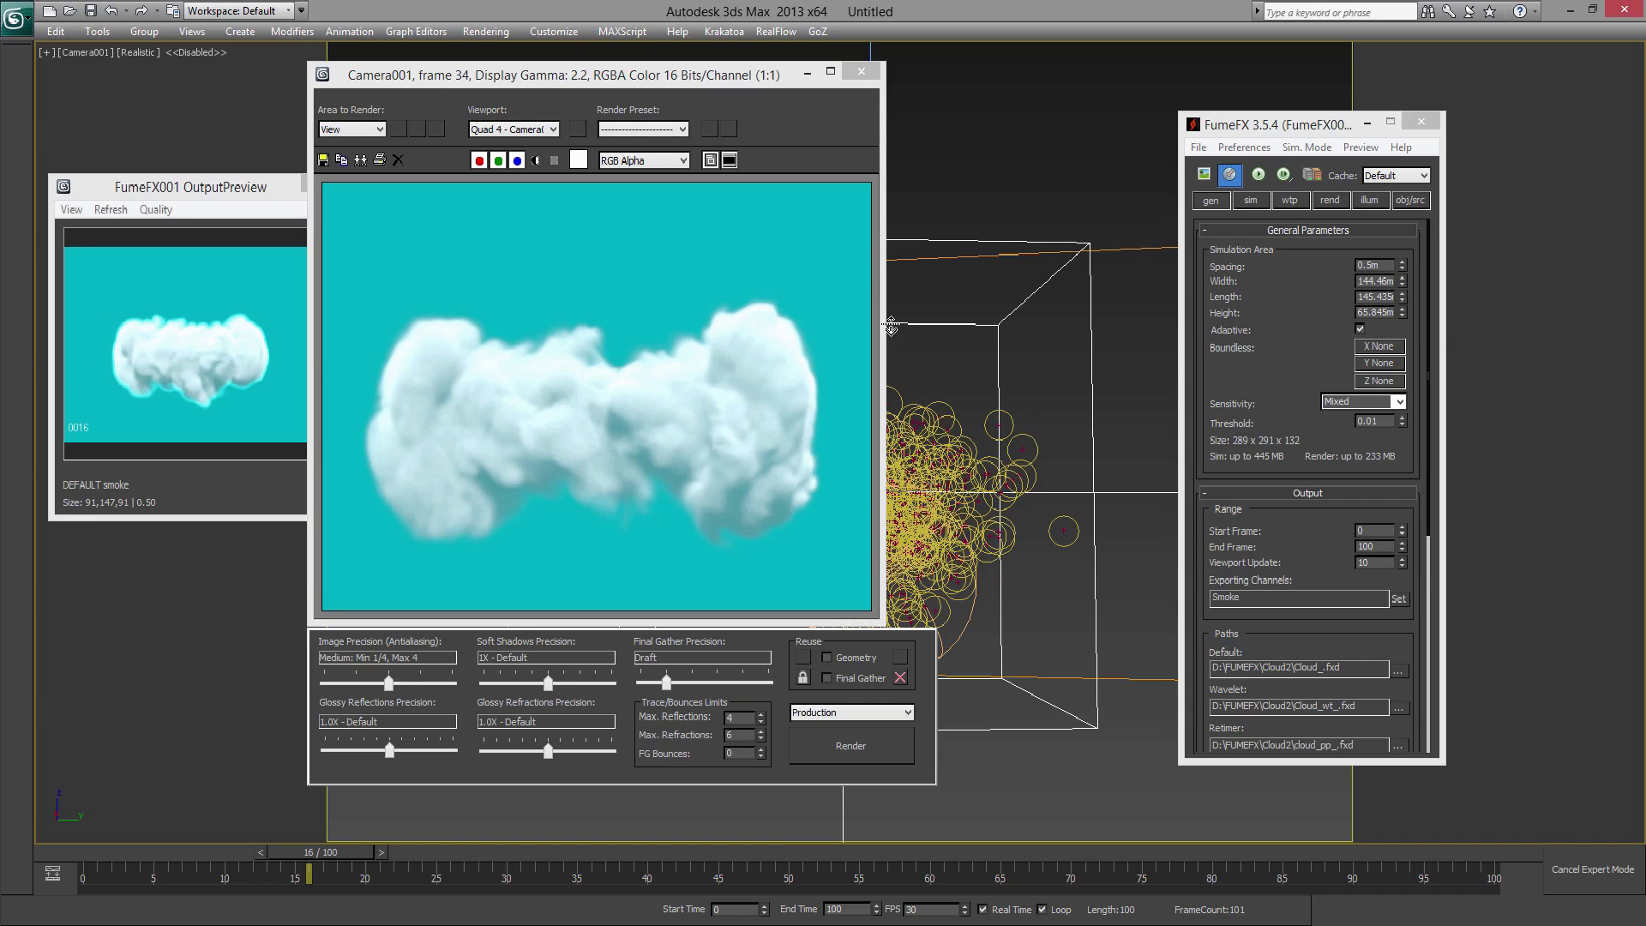
key(shift+q)
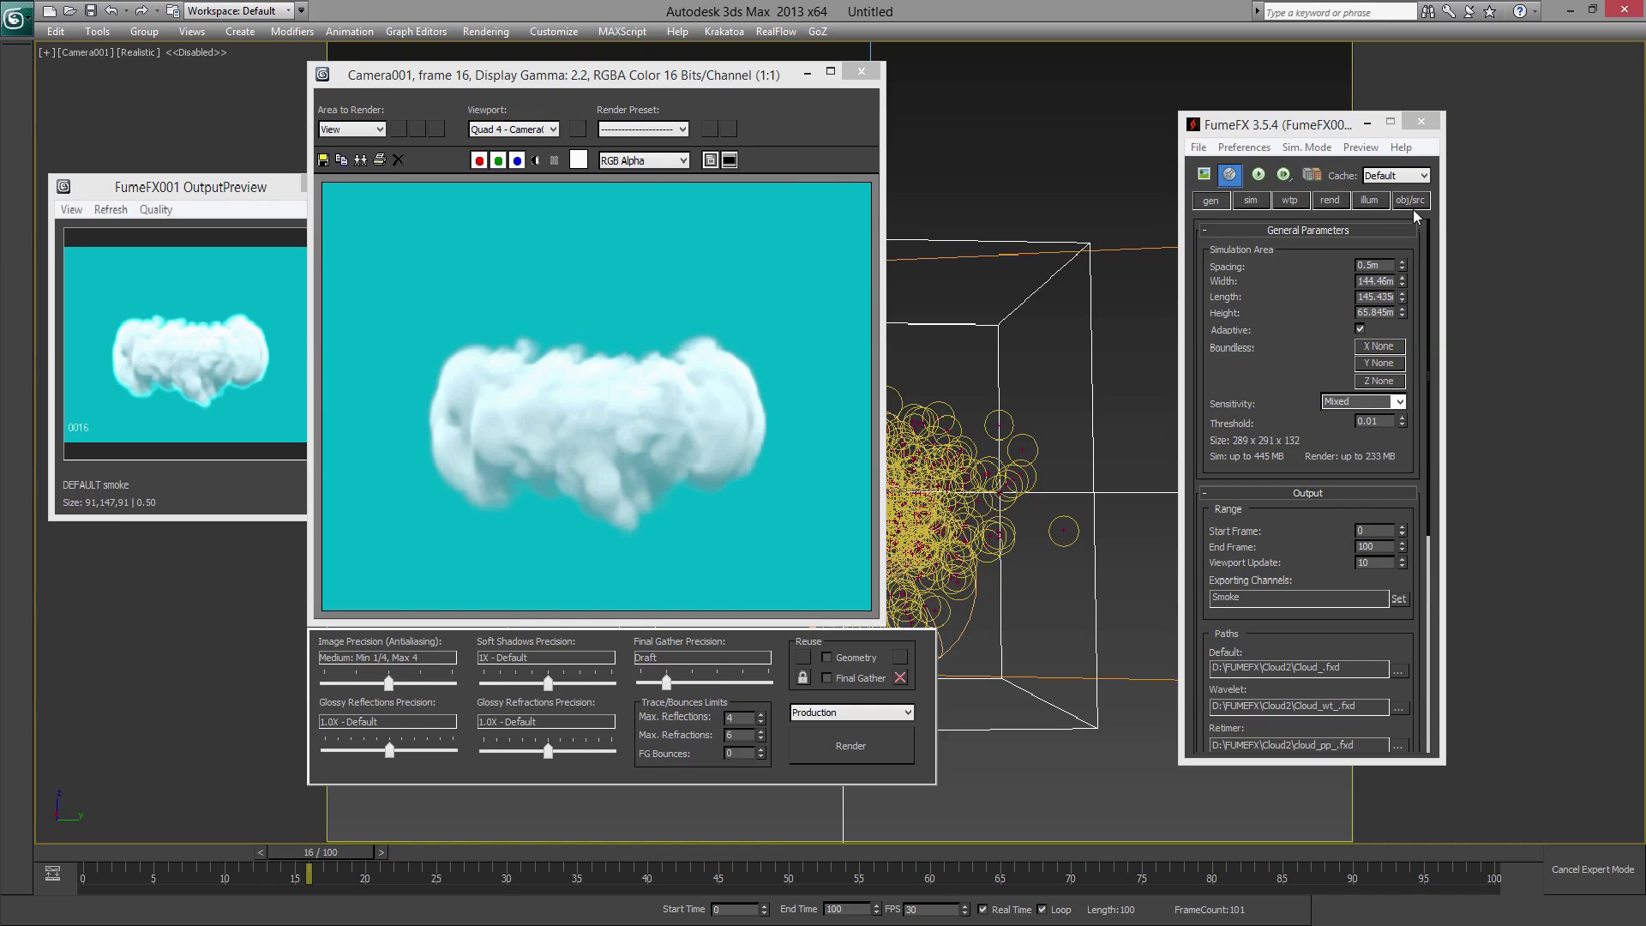
- Check the FumeFX illumination parameters and render frame 16 again
click(1357, 200)
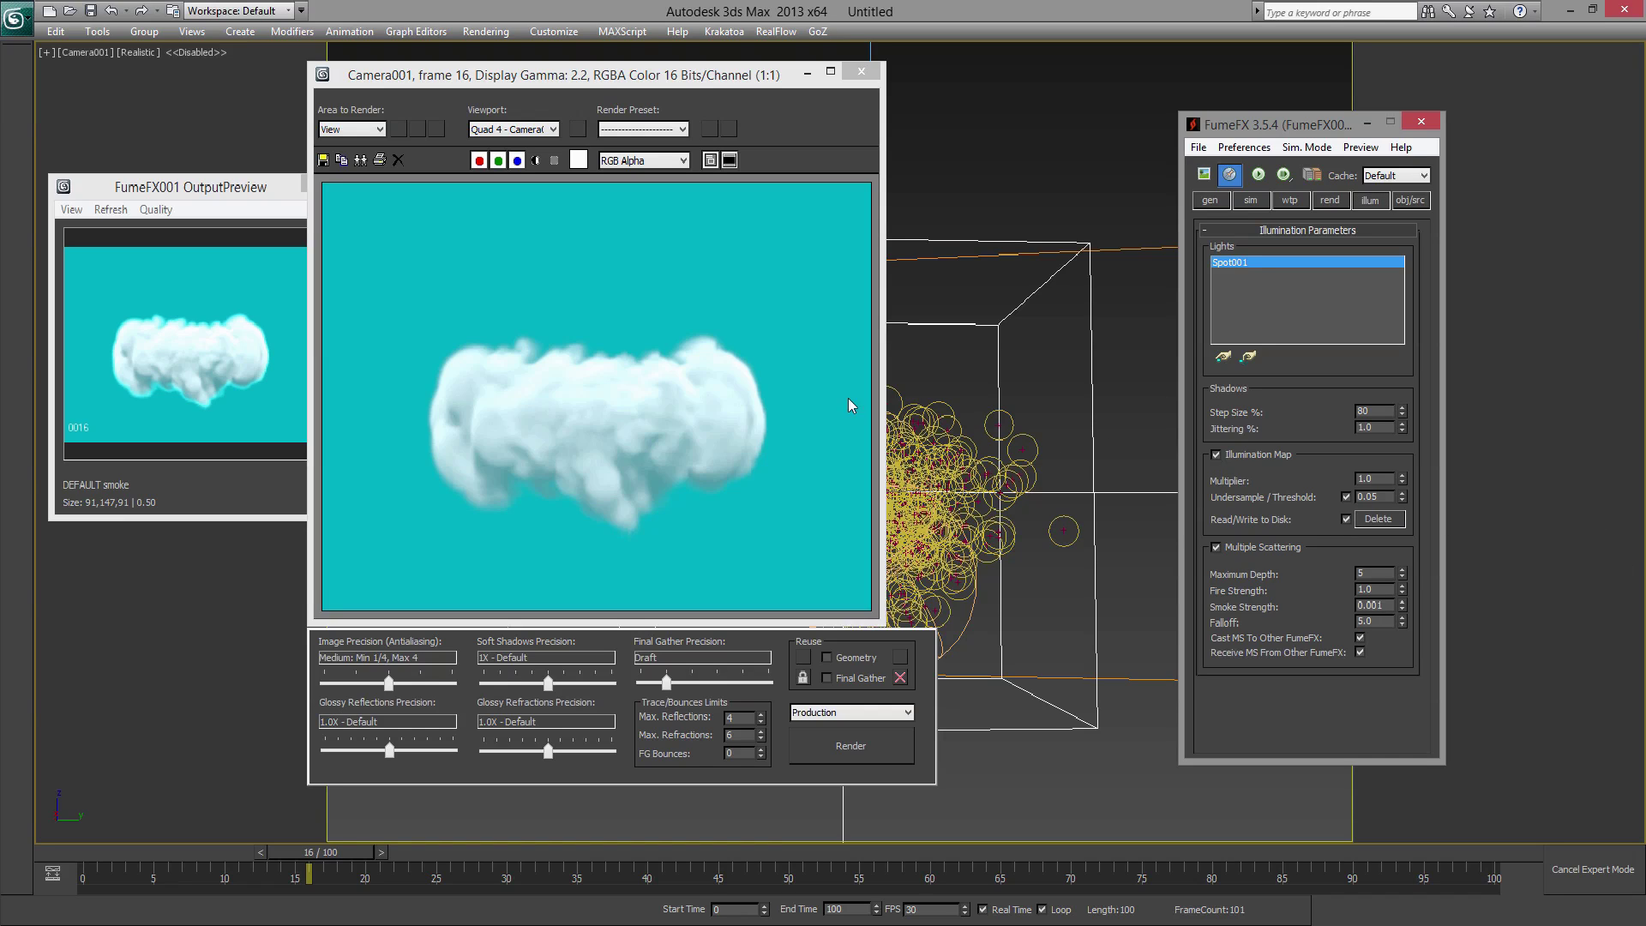
click(839, 751)
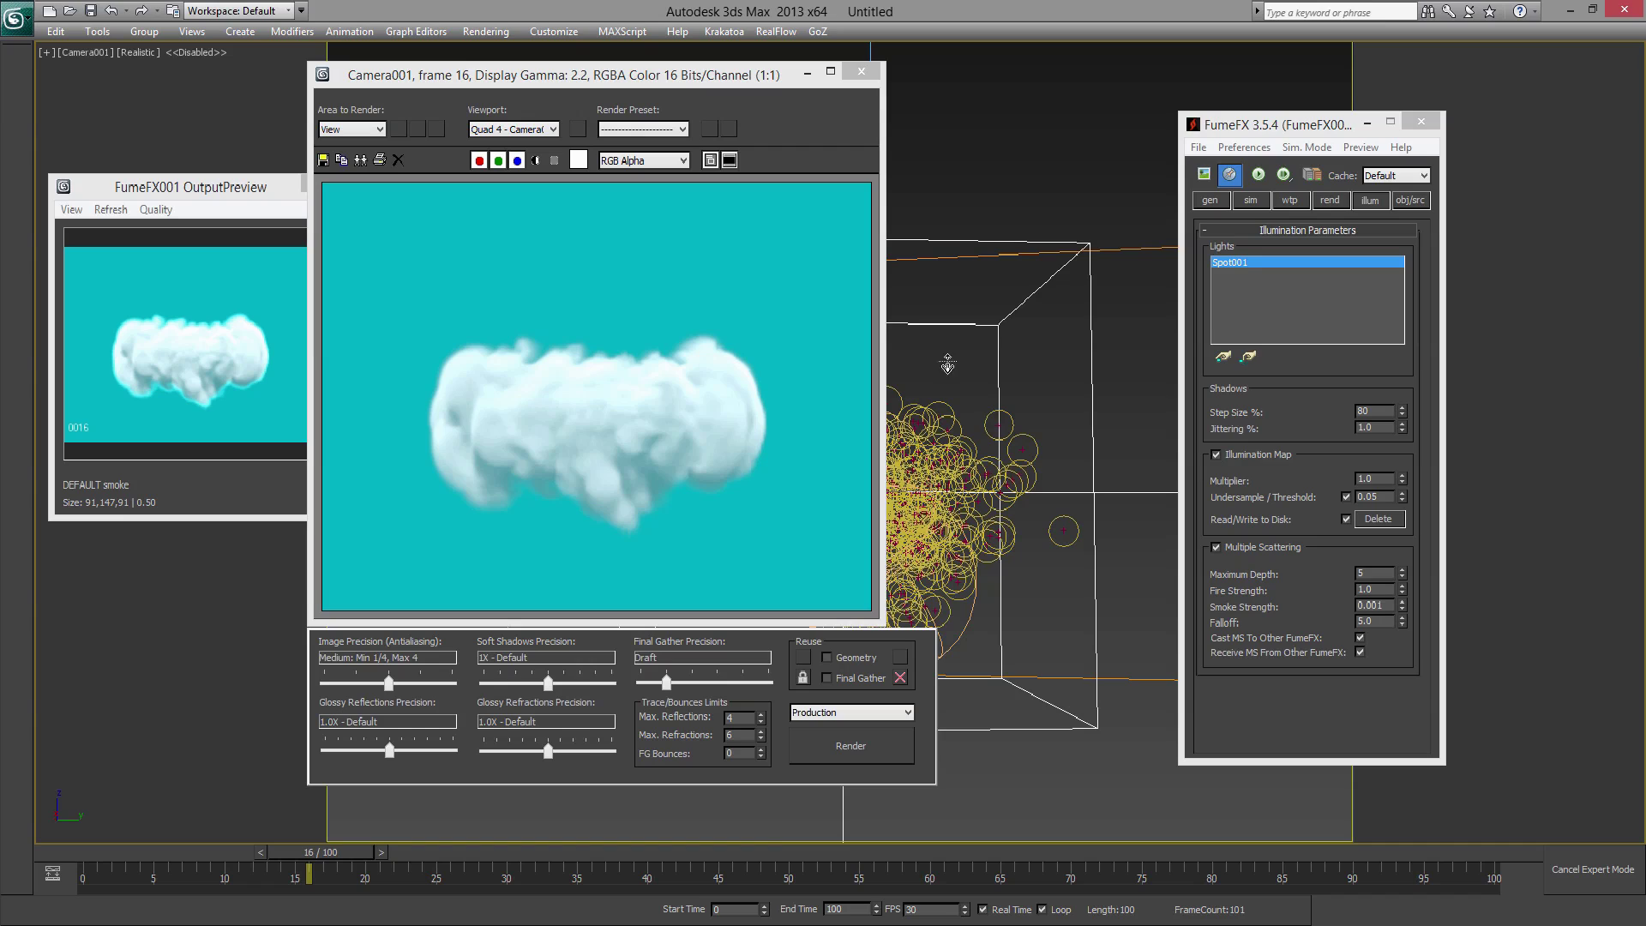
click(862, 73)
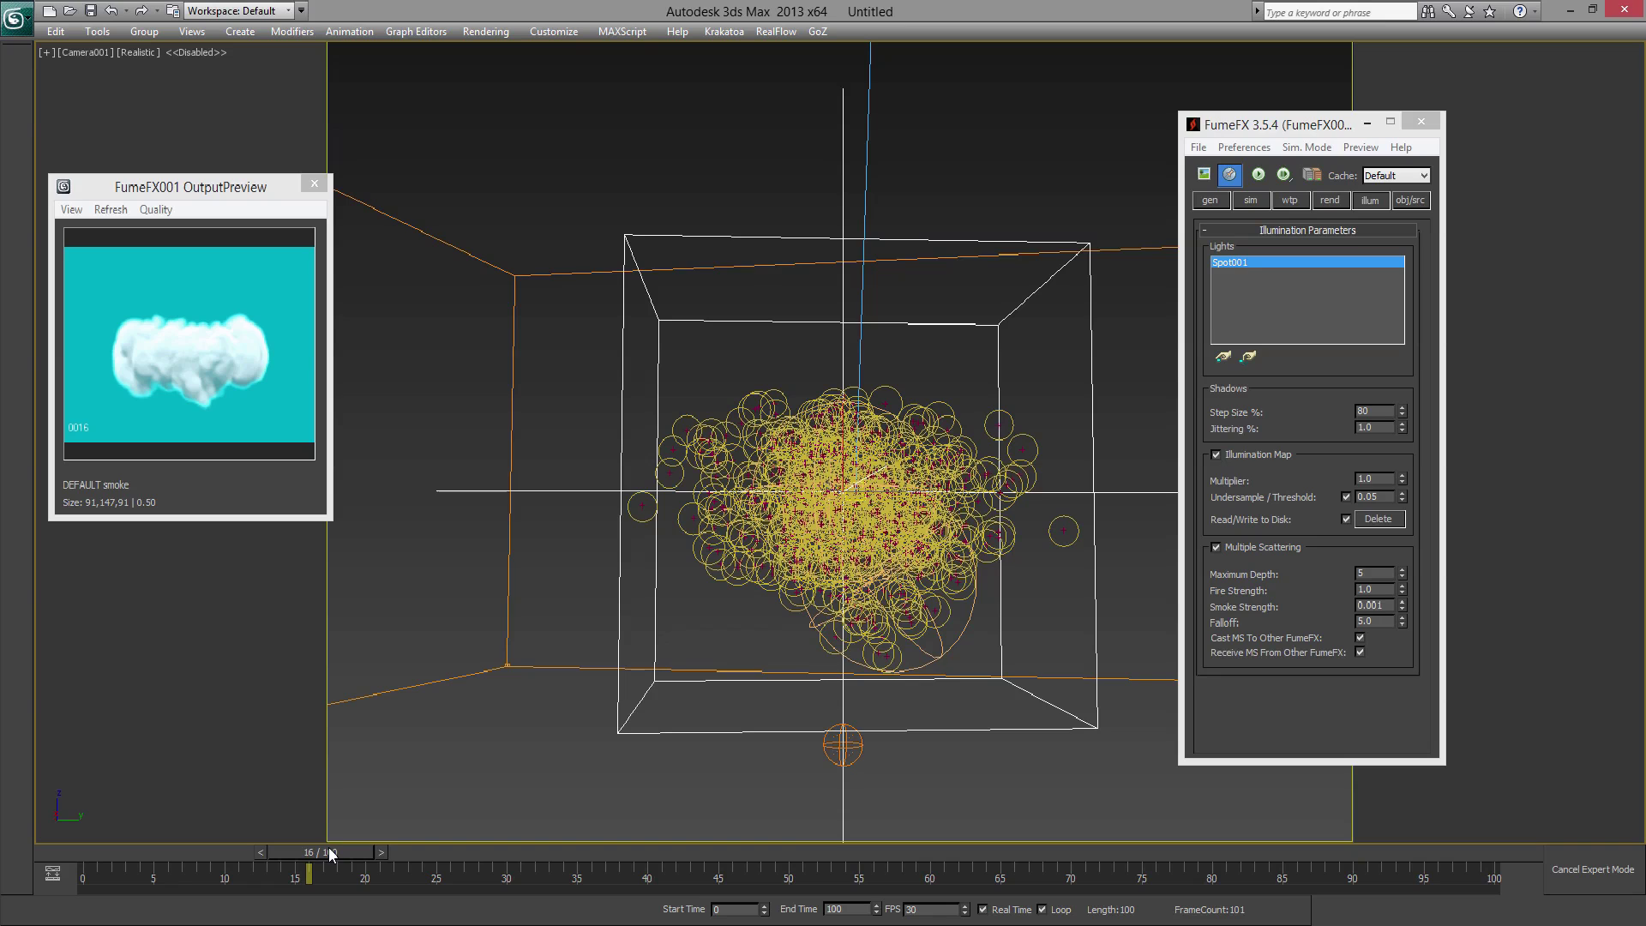
- Move to frame 22 and reset the Point001 helper's rotation to zero
drag(276, 845, 411, 851)
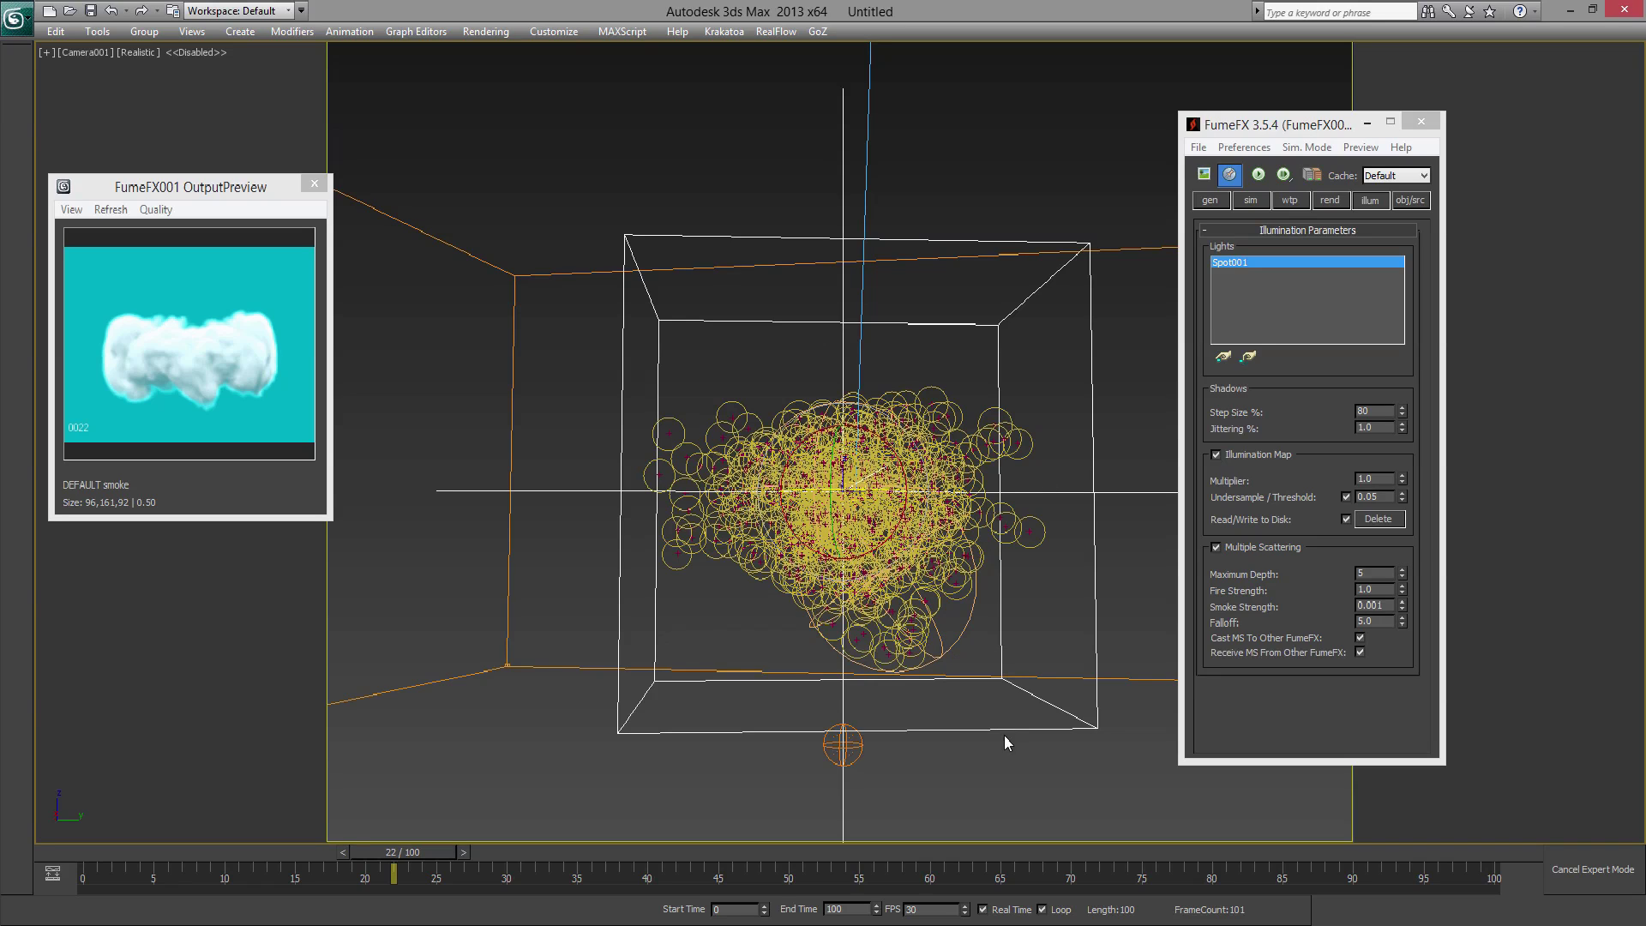
drag(882, 493, 790, 481)
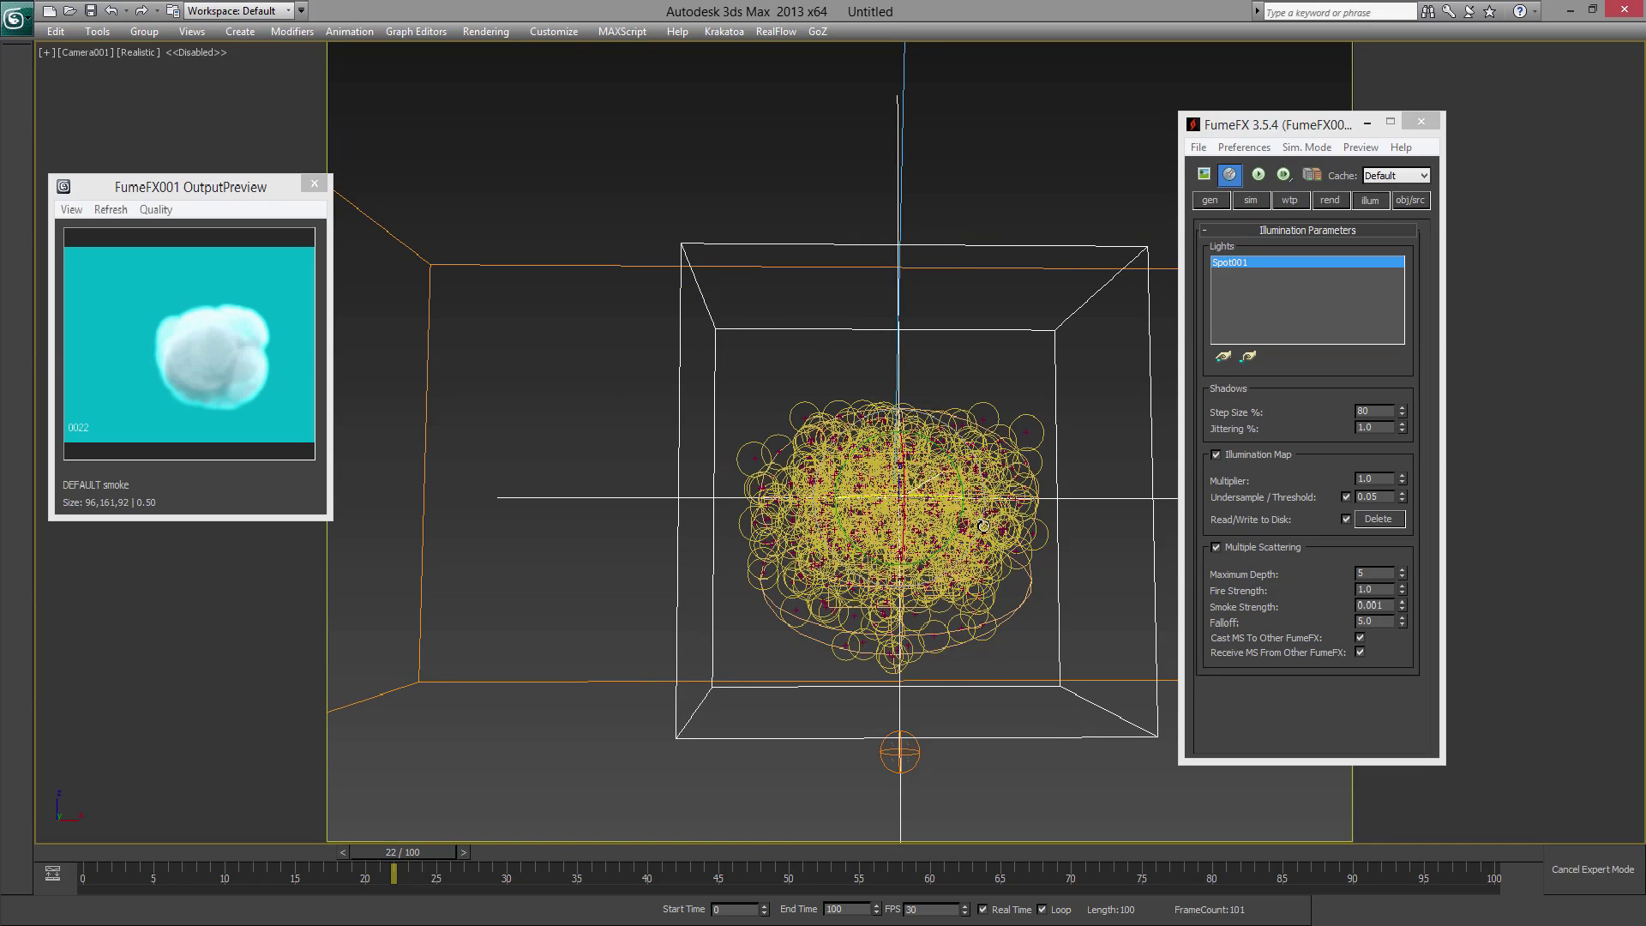
right_click(1089, 563)
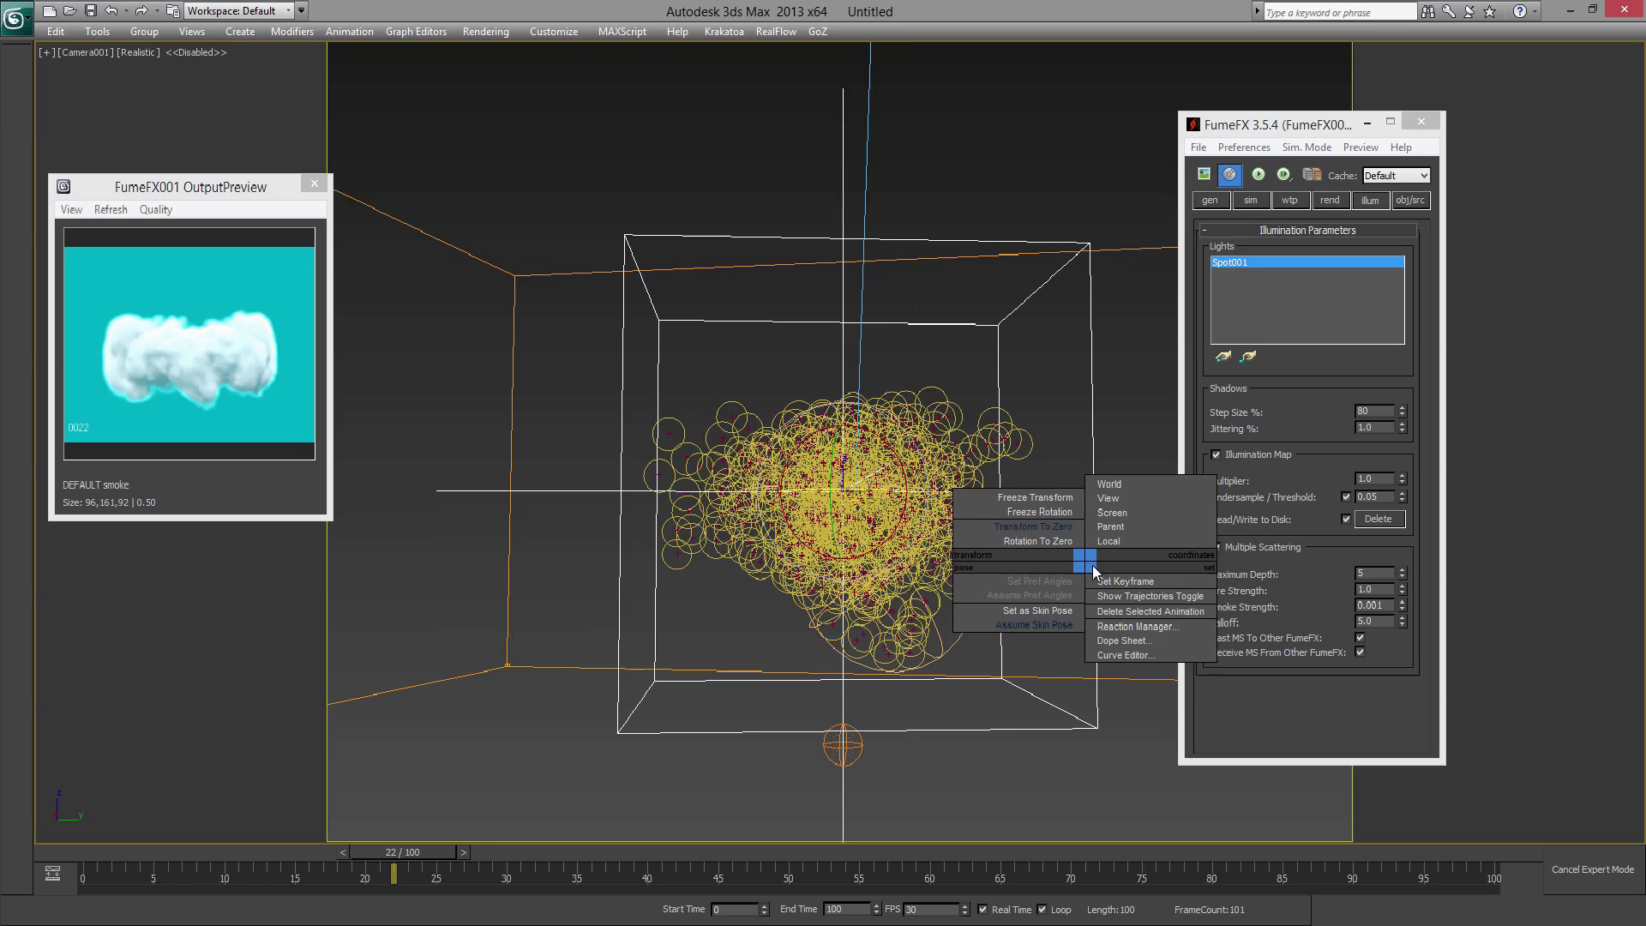
click(1046, 538)
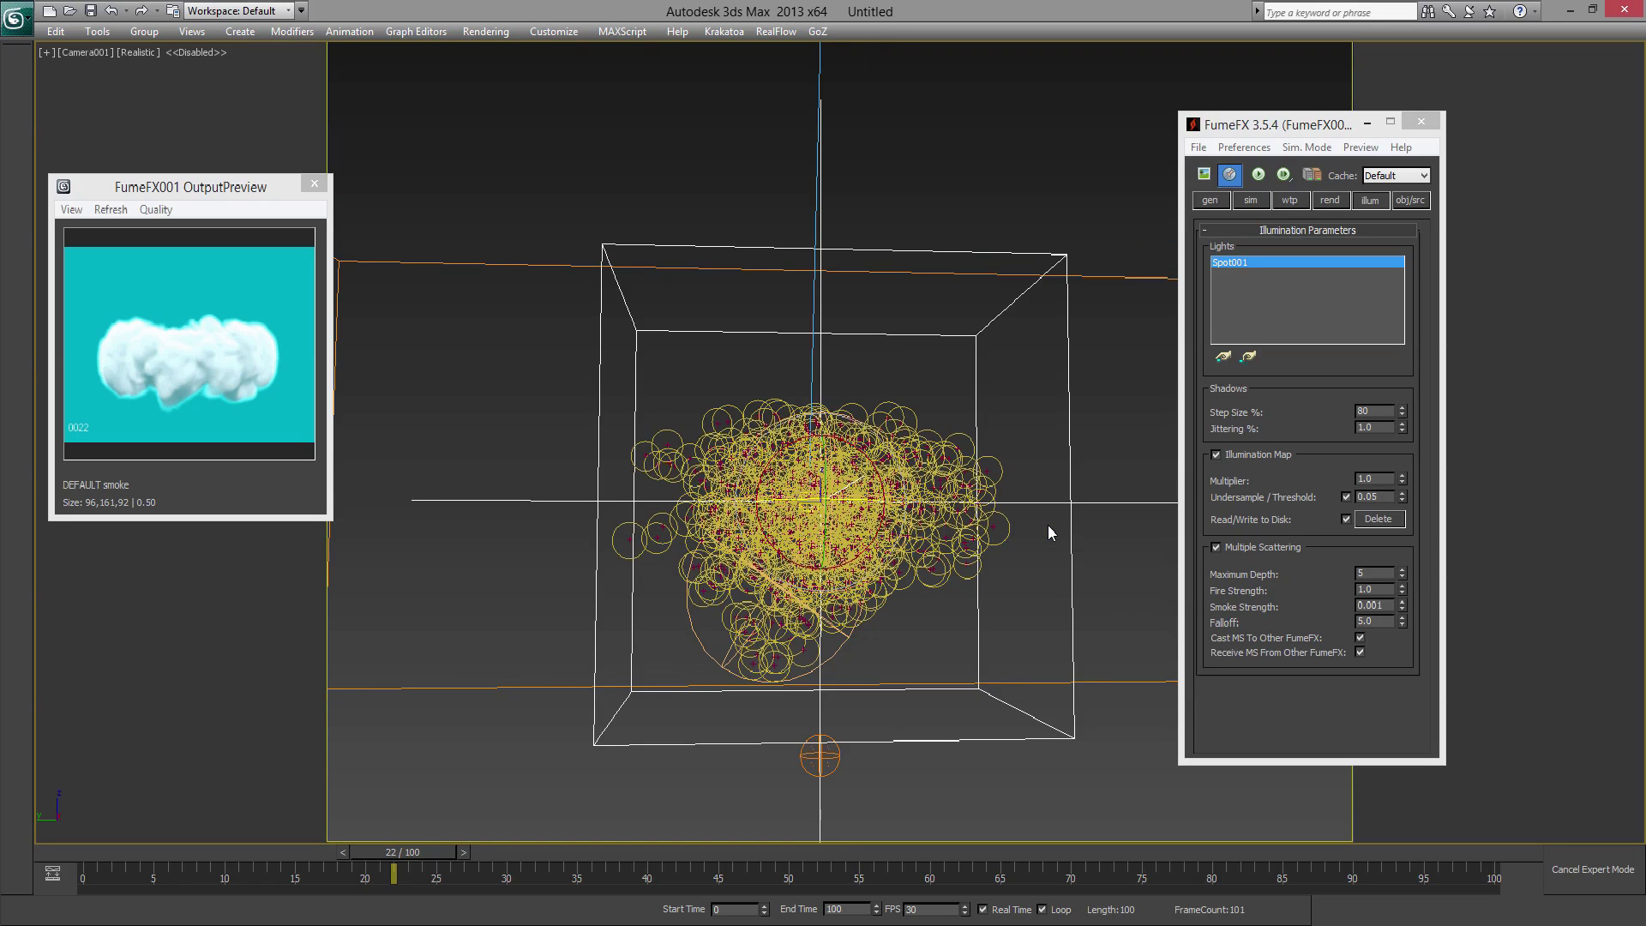
- Set the Turbulence Noise Scale to 5 m and X Turbulence to 0.02 m in the FumeFX simulation settings
click(1217, 204)
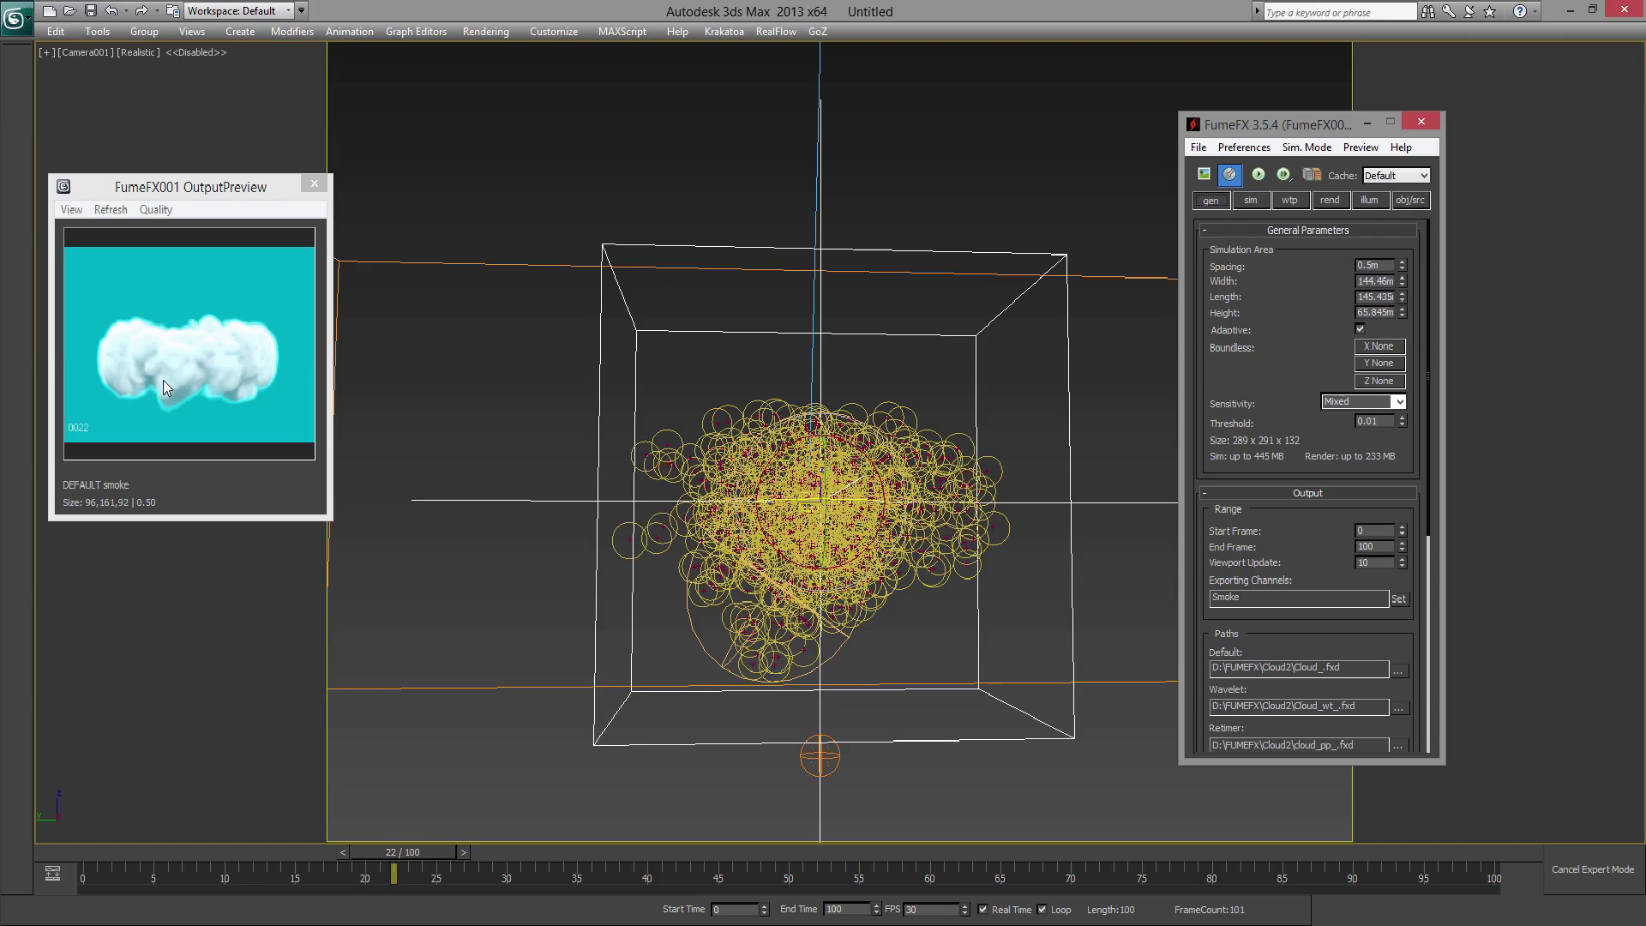
click(1265, 204)
scroll(1294, 653, down, 2)
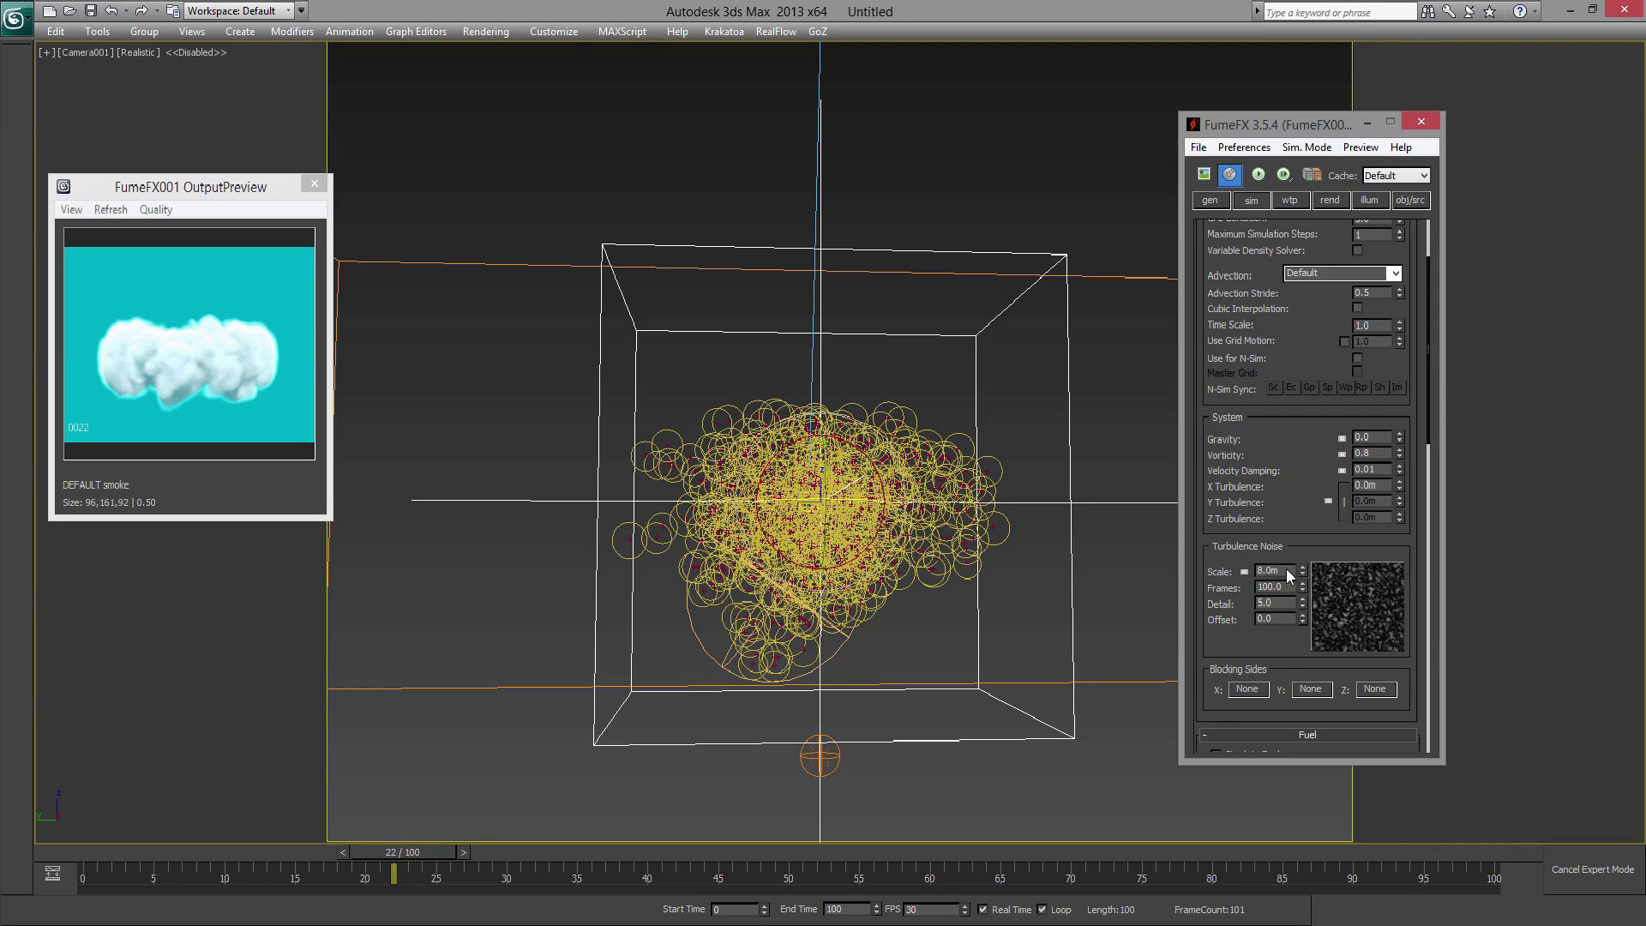
drag(1284, 571, 1178, 557)
text(5)
key(Return)
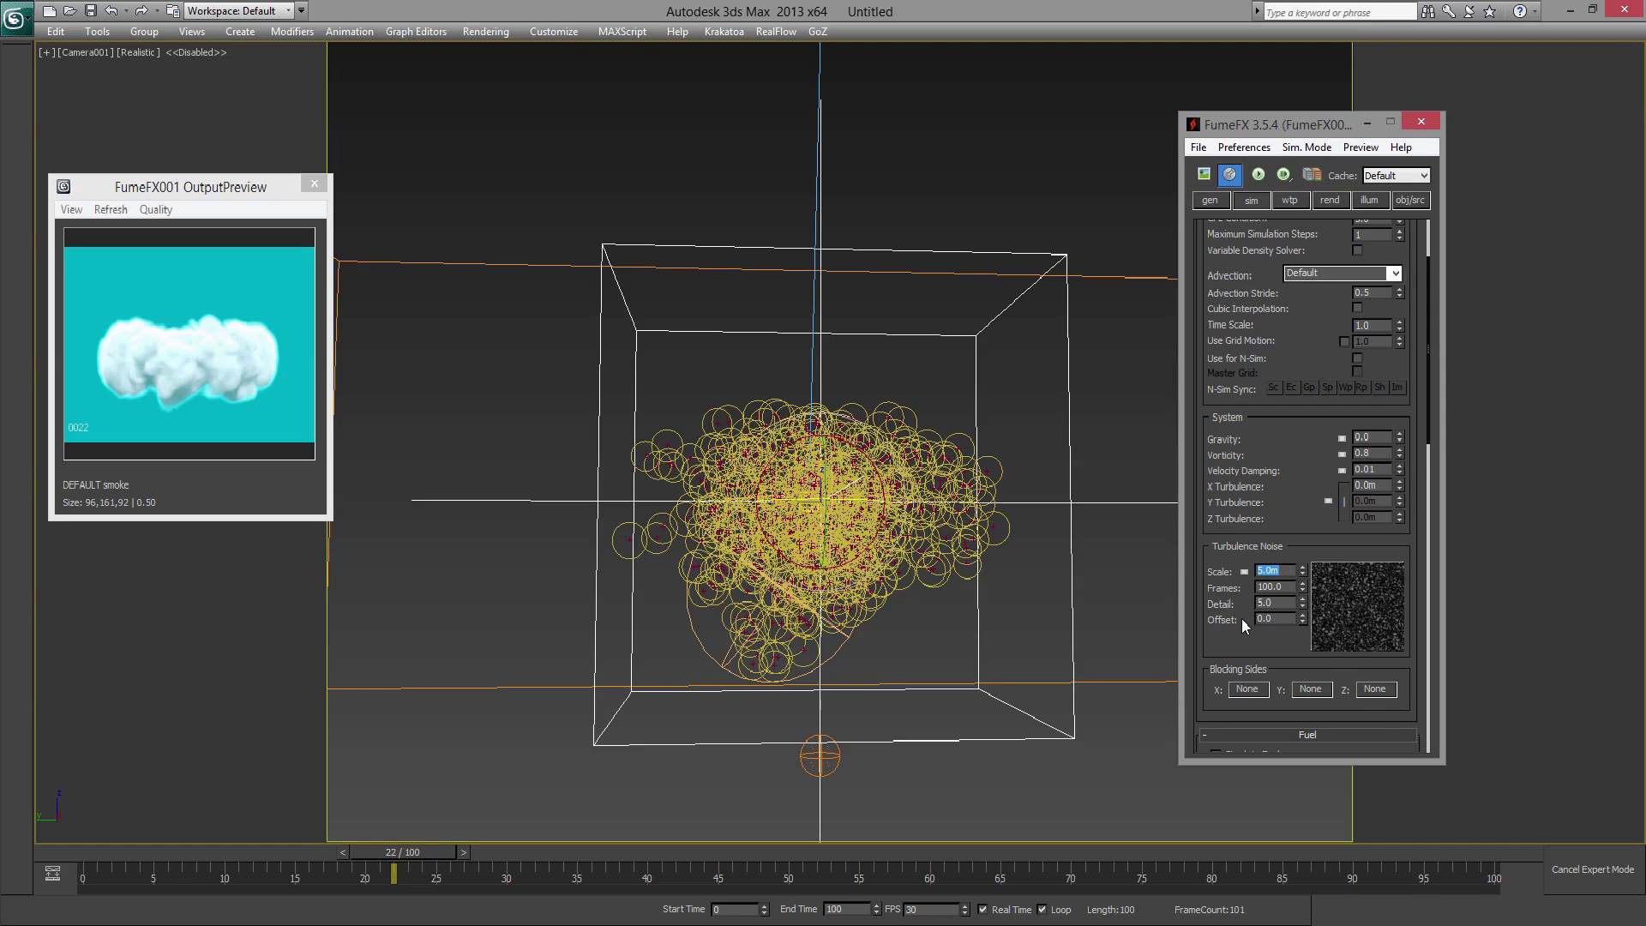
click(1372, 486)
text(0.02)
key(Return)
- Set the Smoke Buoyancy to 0 in the simulation's smoke settings
drag(1282, 436, 1321, 194)
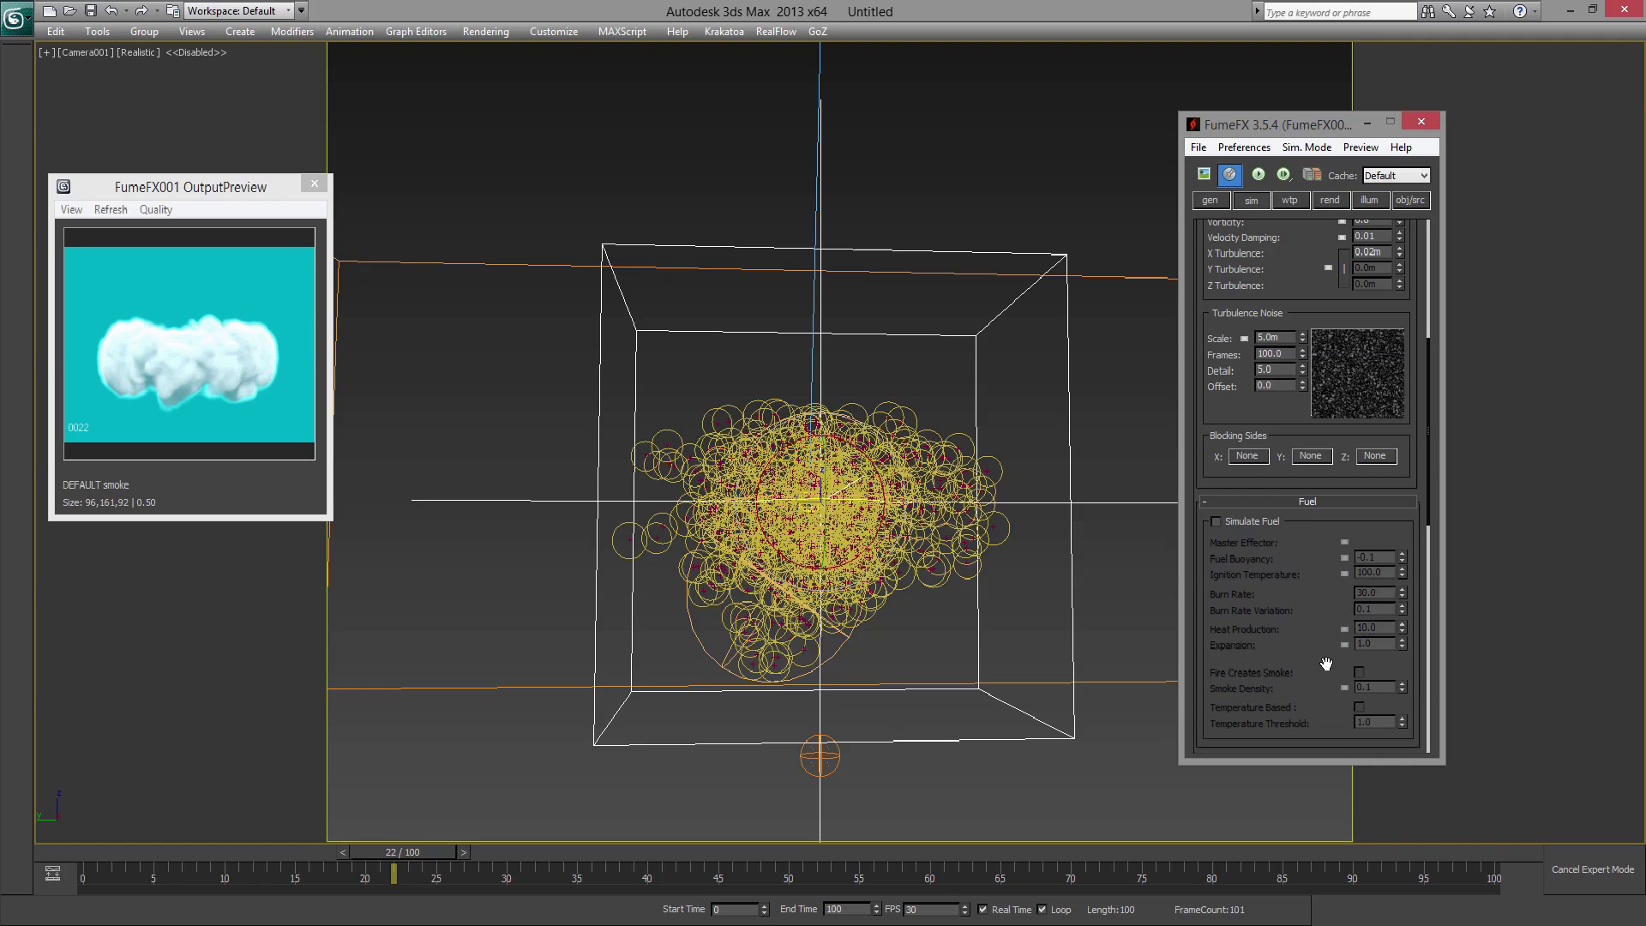
drag(1325, 654, 1322, 438)
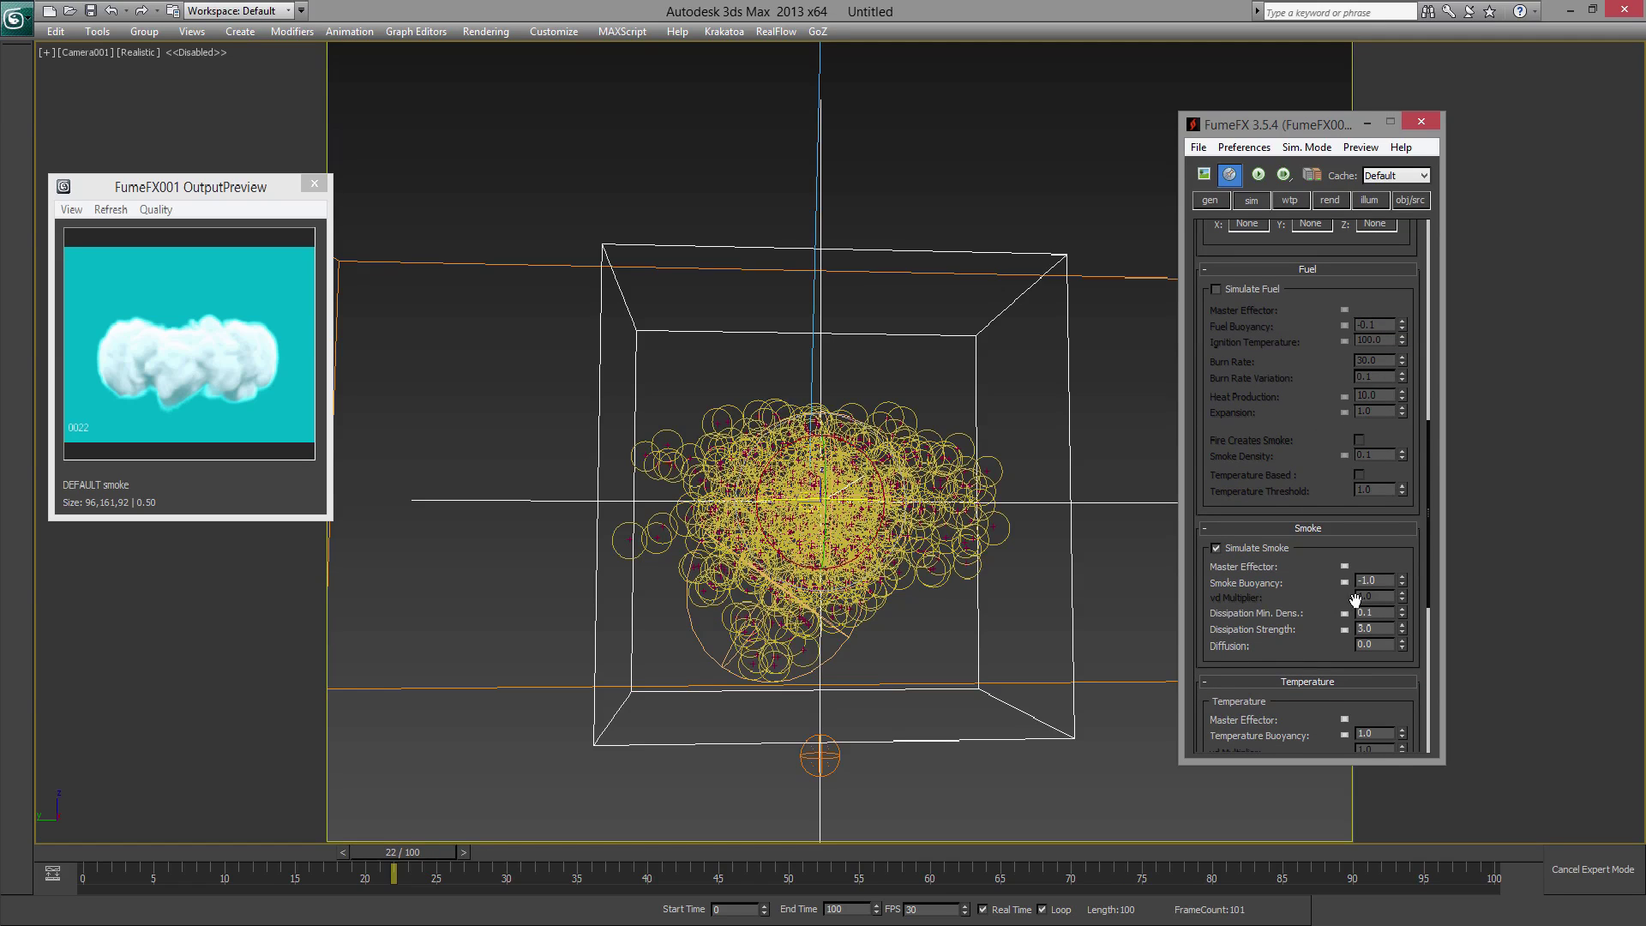
right_click(1404, 583)
drag(1309, 607, 1323, 536)
drag(1326, 529, 1320, 673)
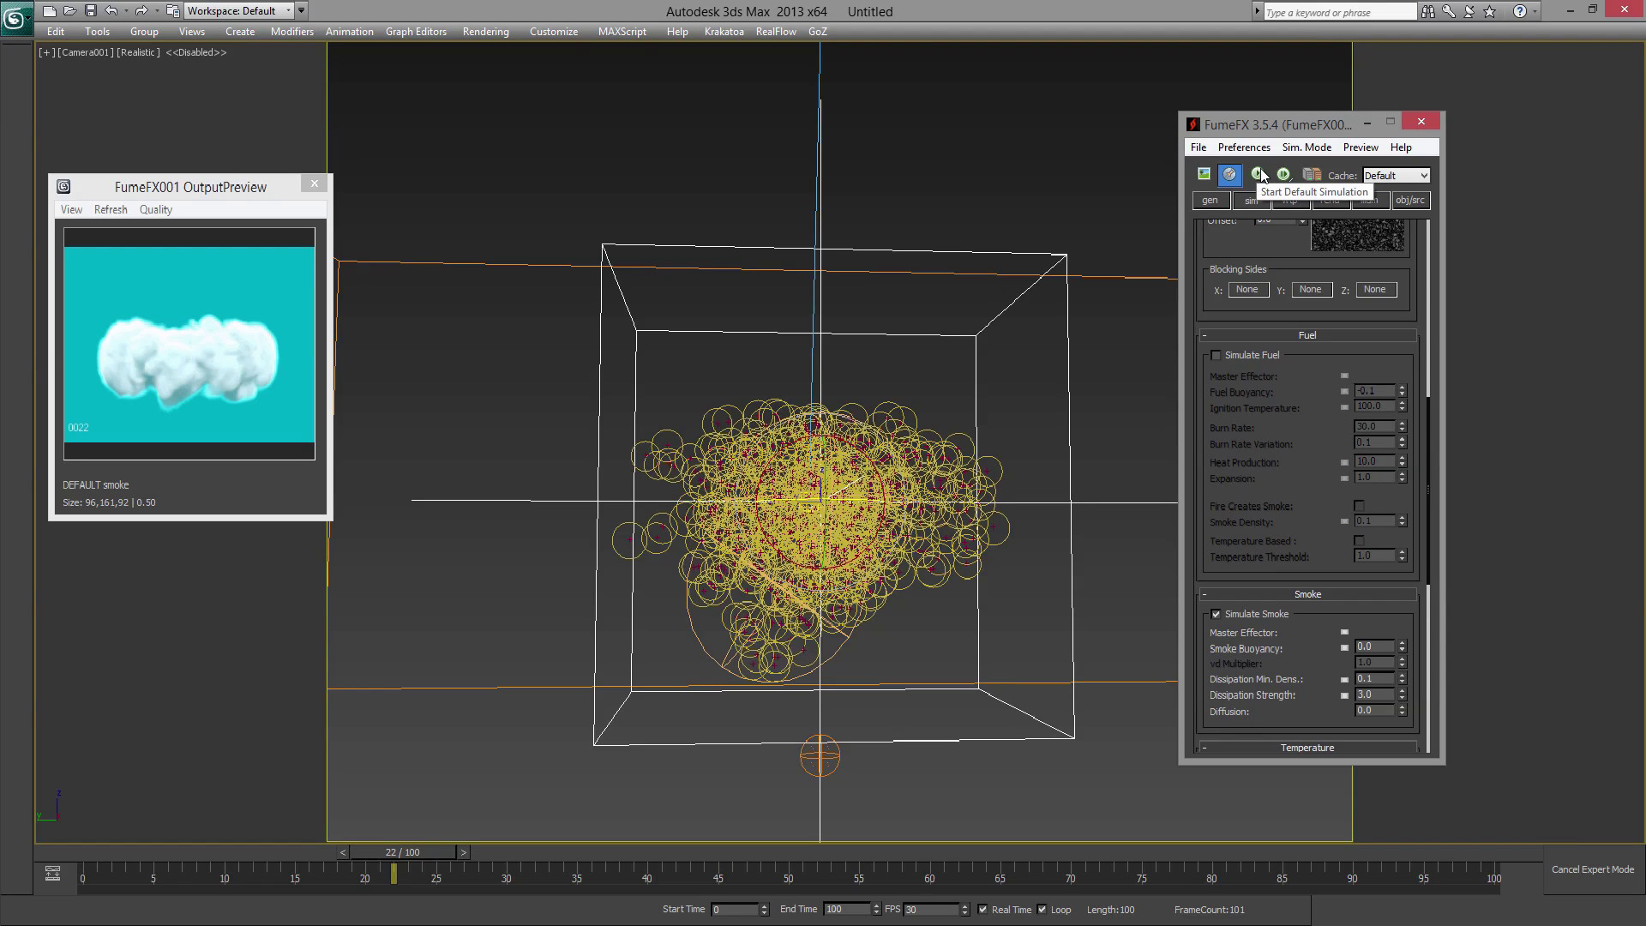
- Set the simulation area's Spacing to 0.4 m, rerun the default simulation and review the cloud up to frame 30
click(1209, 199)
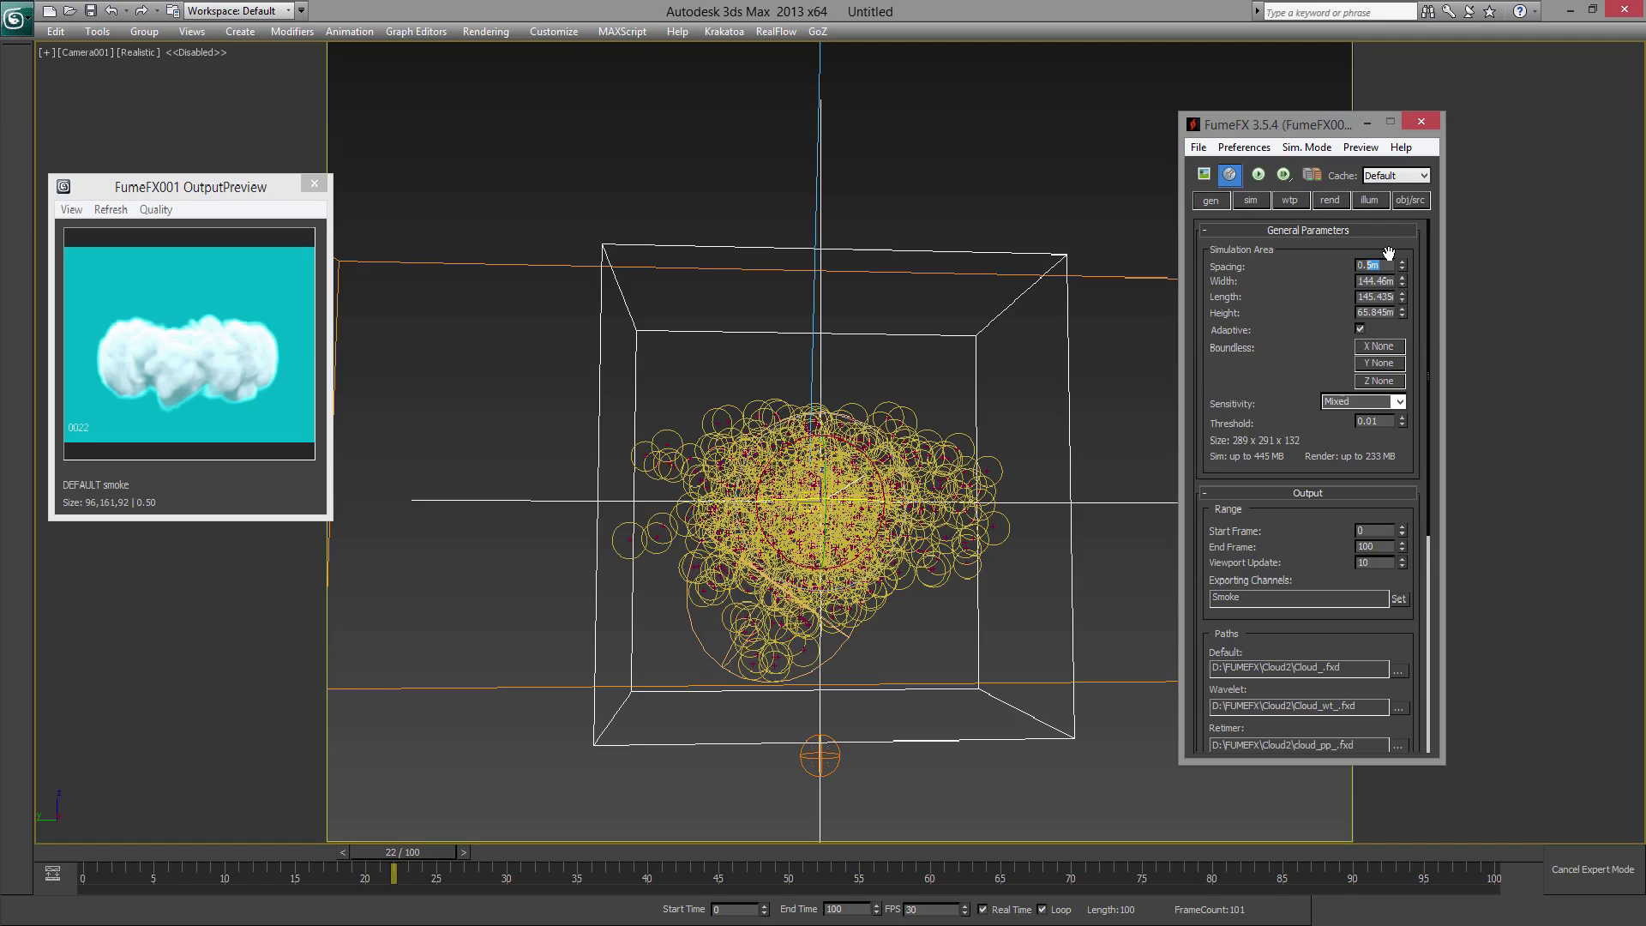
text(0.3)
key(Return)
text(0.4)
key(Return)
click(1258, 175)
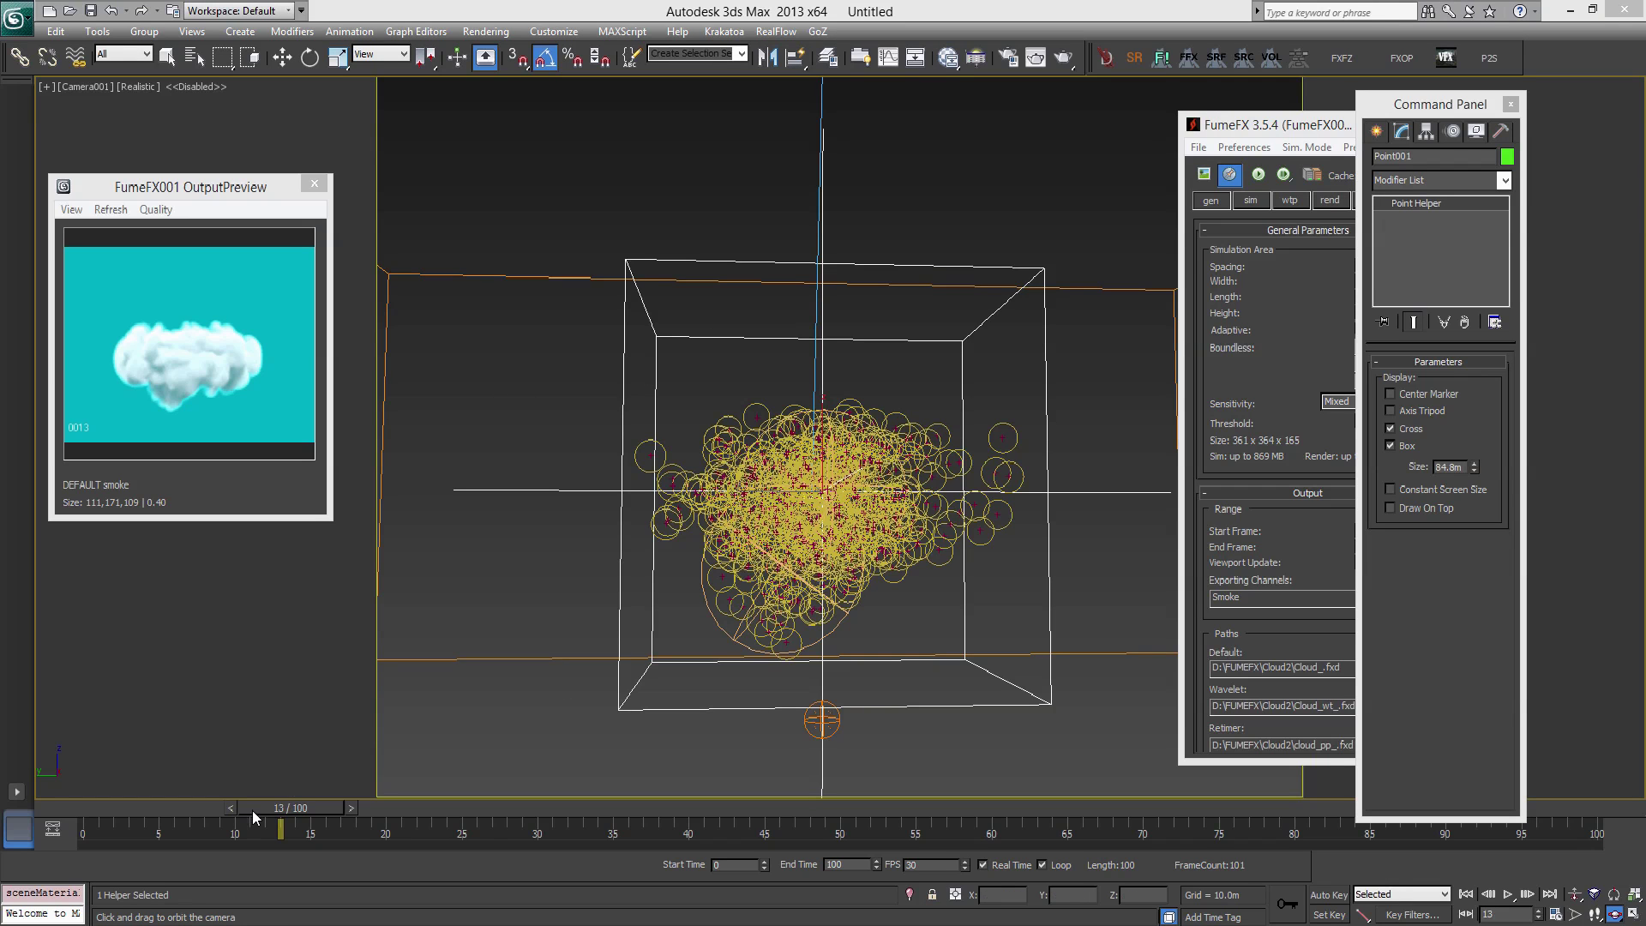
drag(286, 808, 544, 809)
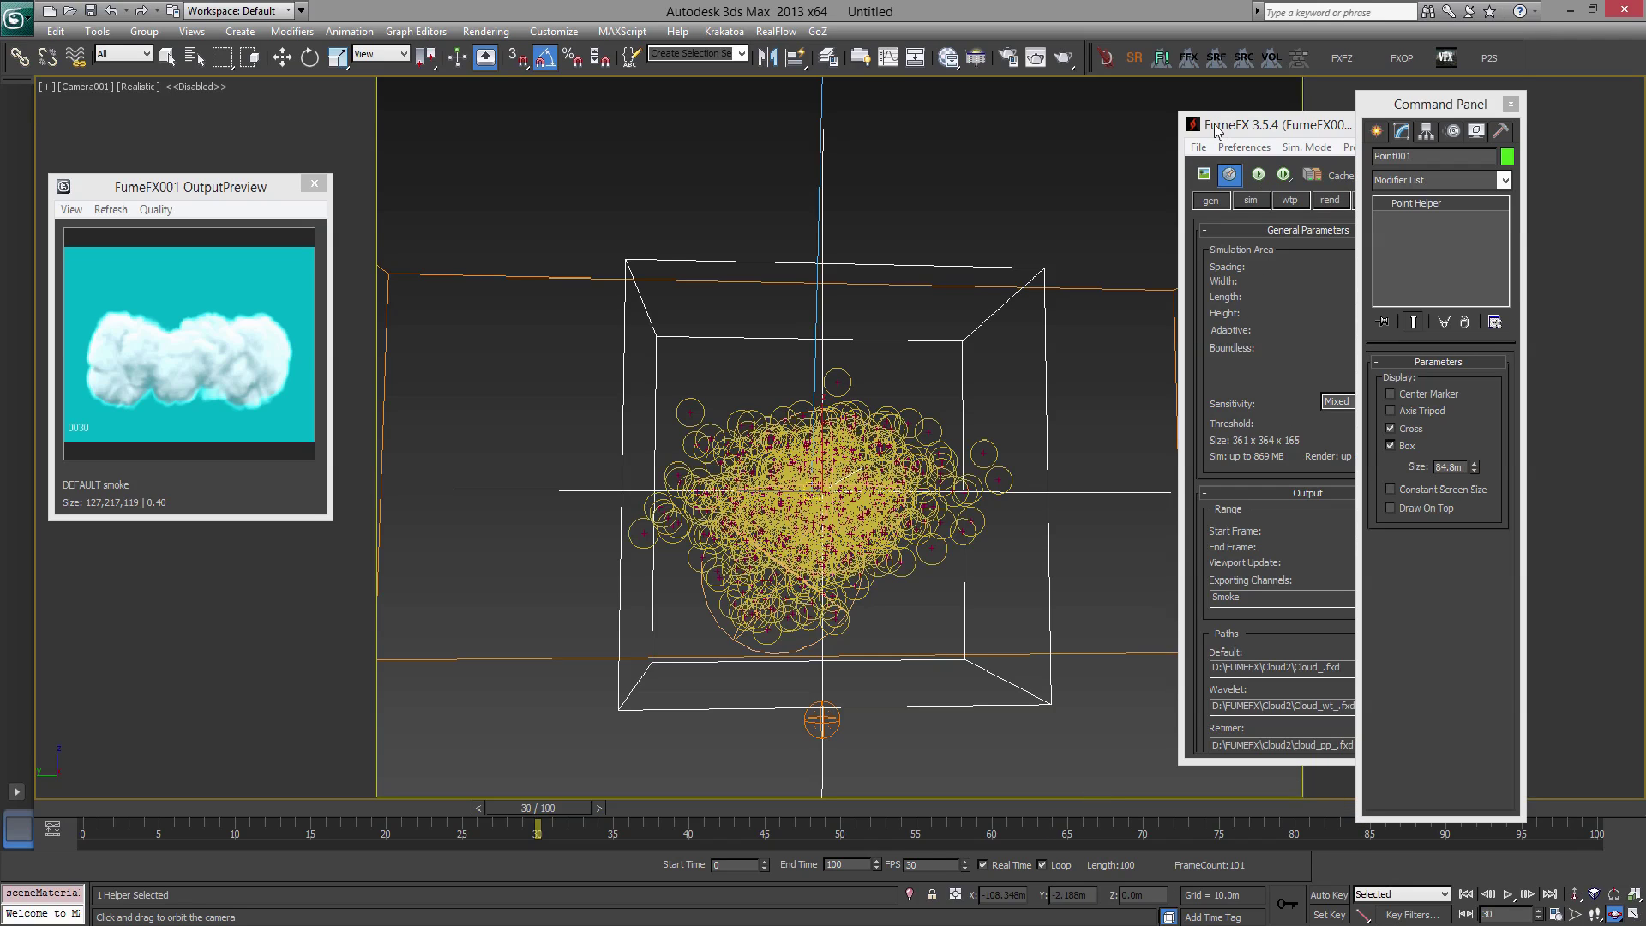
- Enable Auto Key at frame 0 and set the Turbulence Noise Scale to 20 m in the FumeFX simulation settings
click(1252, 200)
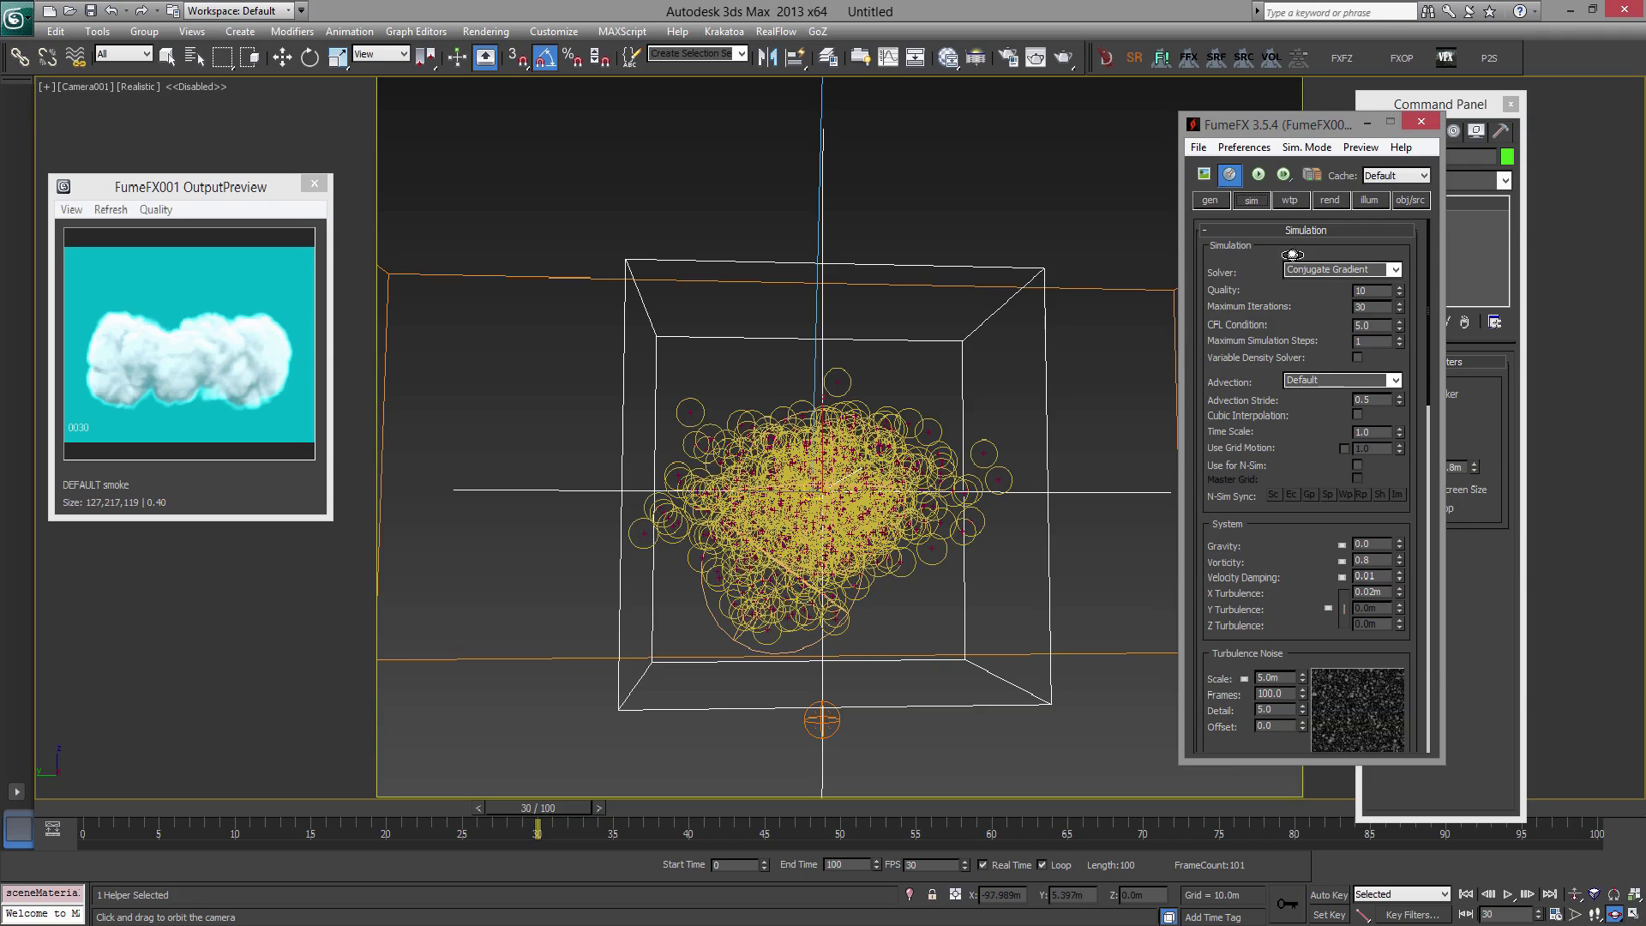
drag(1278, 558, 1269, 327)
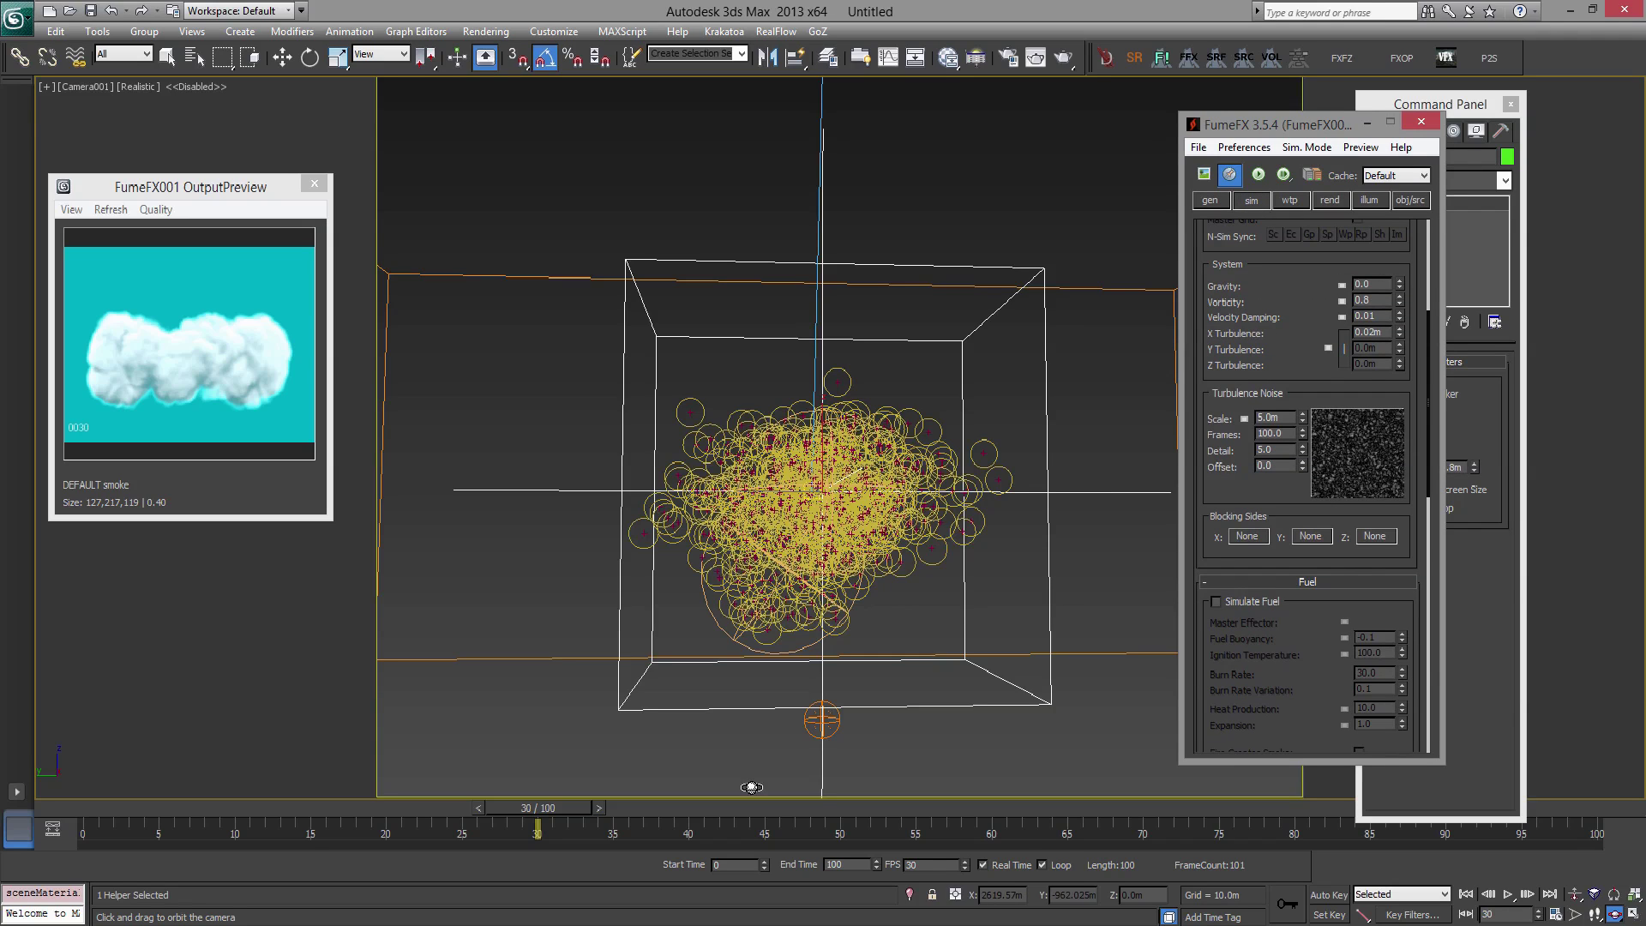
key(n)
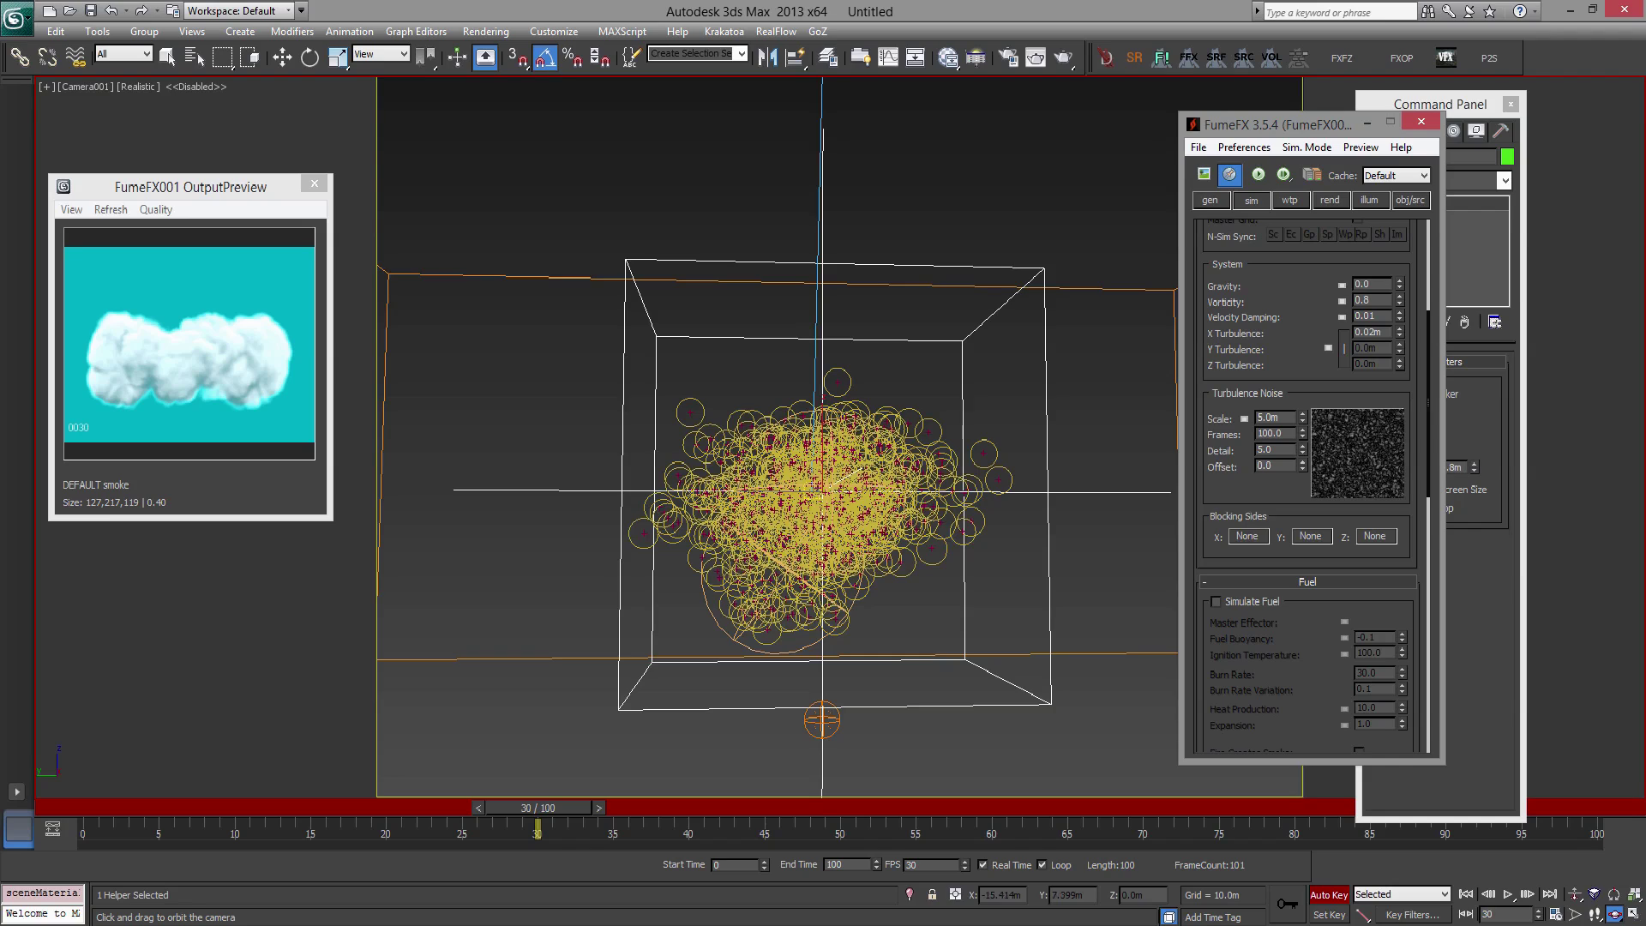
click(1466, 897)
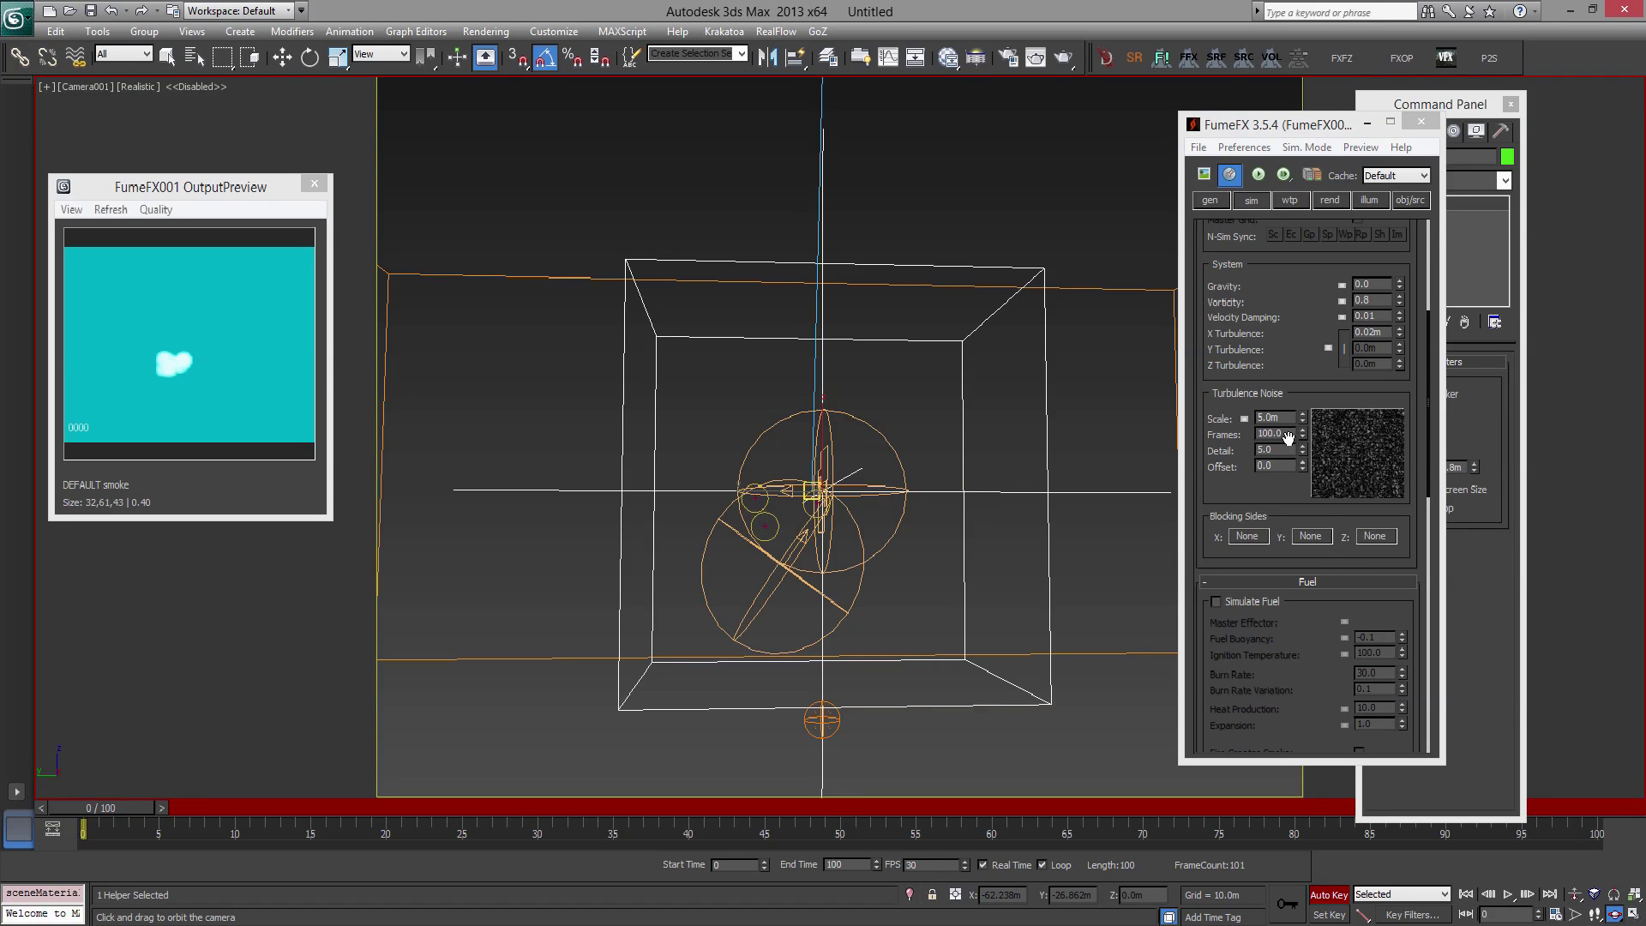
drag(1287, 418, 1174, 411)
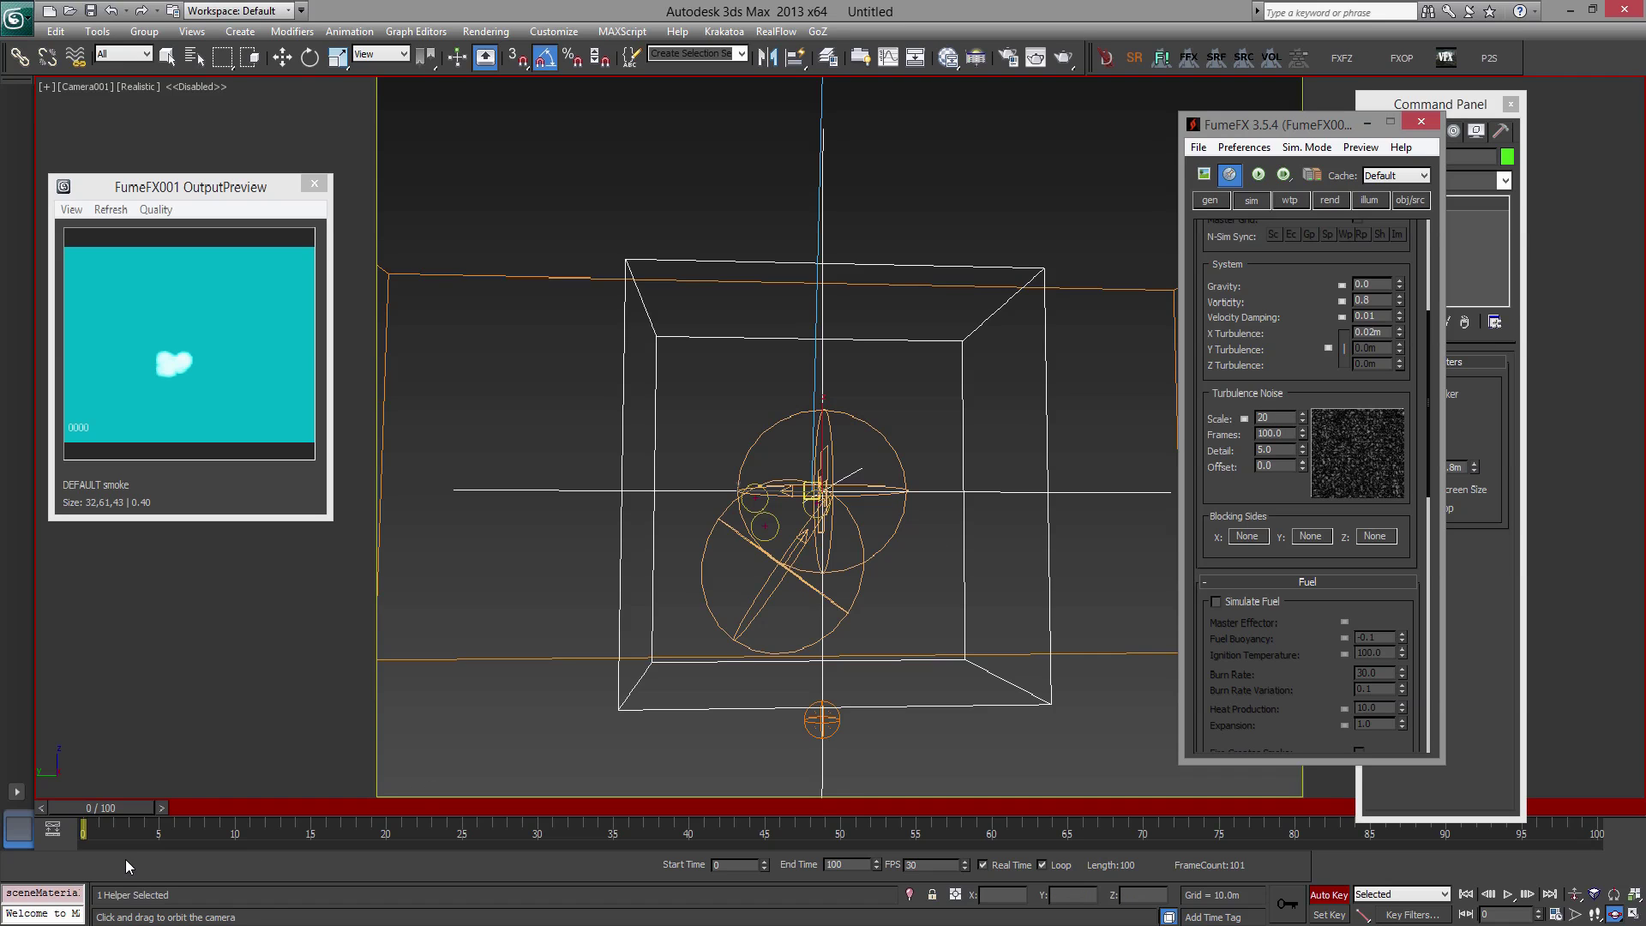
- Key the Turbulence Noise Scale at 5 m on frame 15, check the animated values and switch Auto Key off
drag(135, 809, 360, 791)
key(ctrl+r)
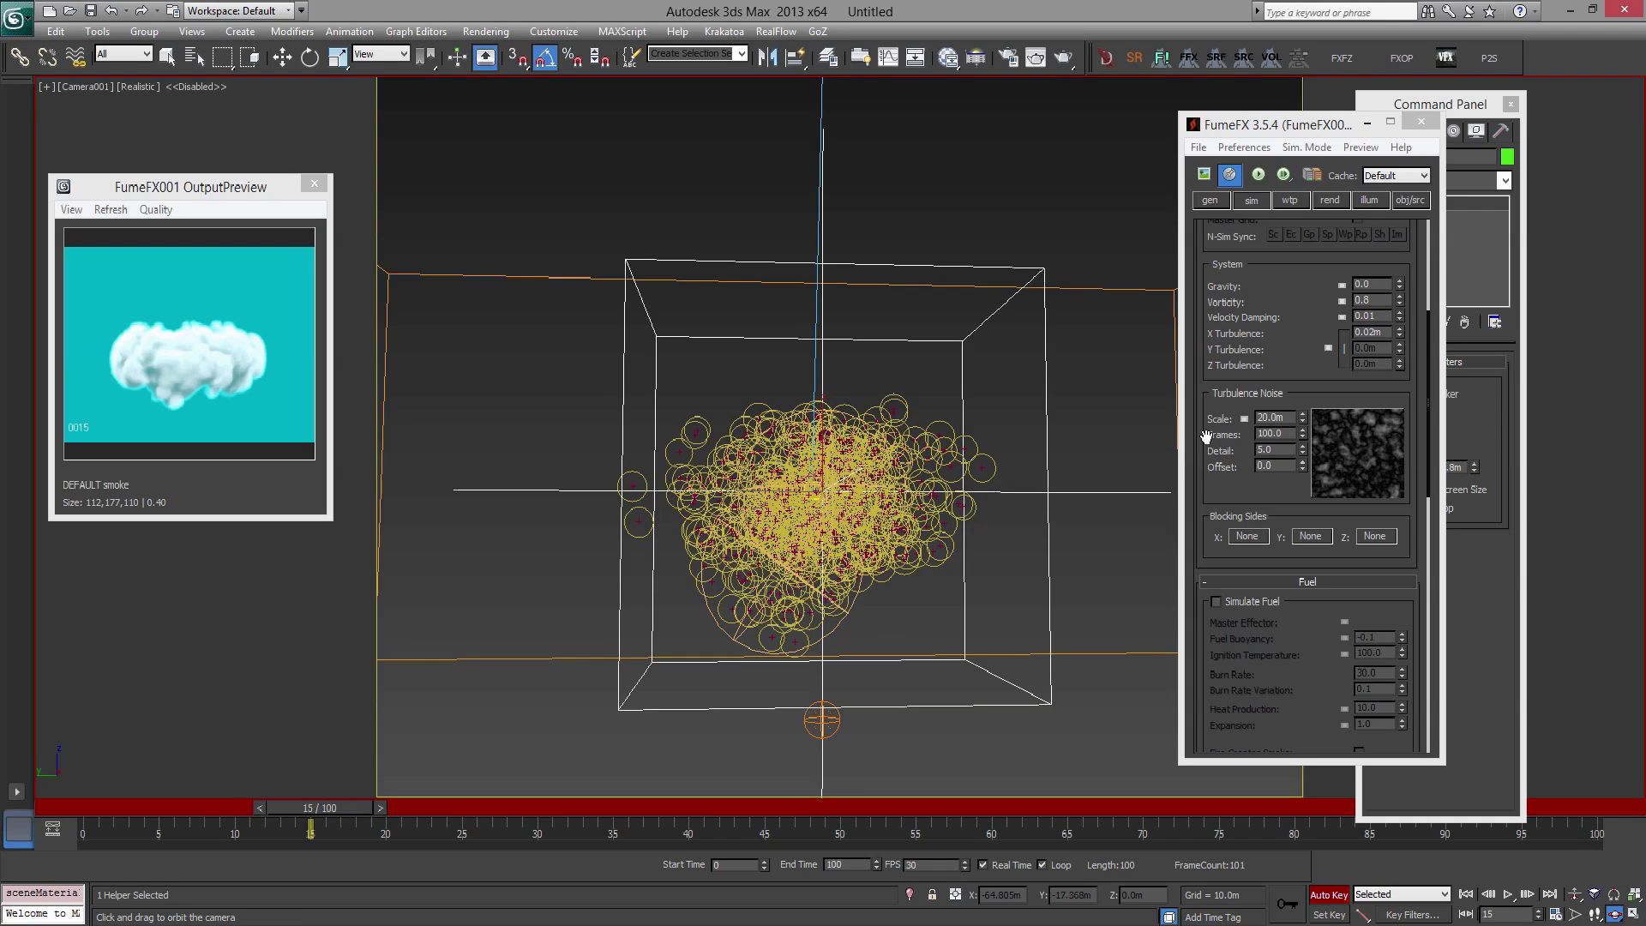
double_click(1260, 419)
text(5)
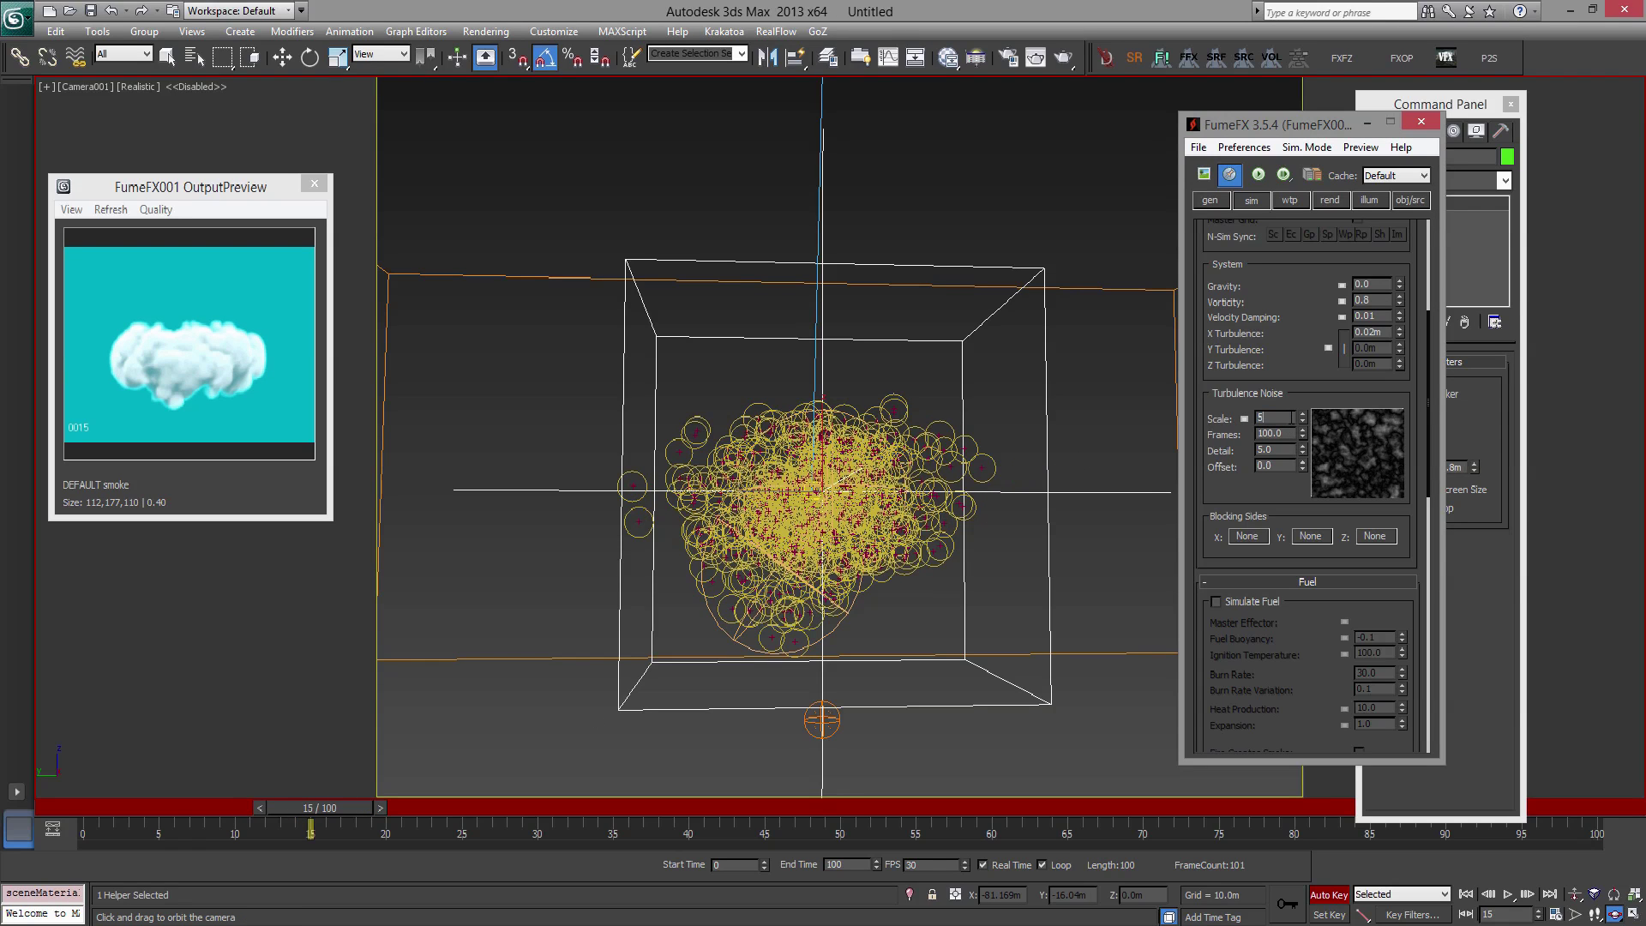
key(Return)
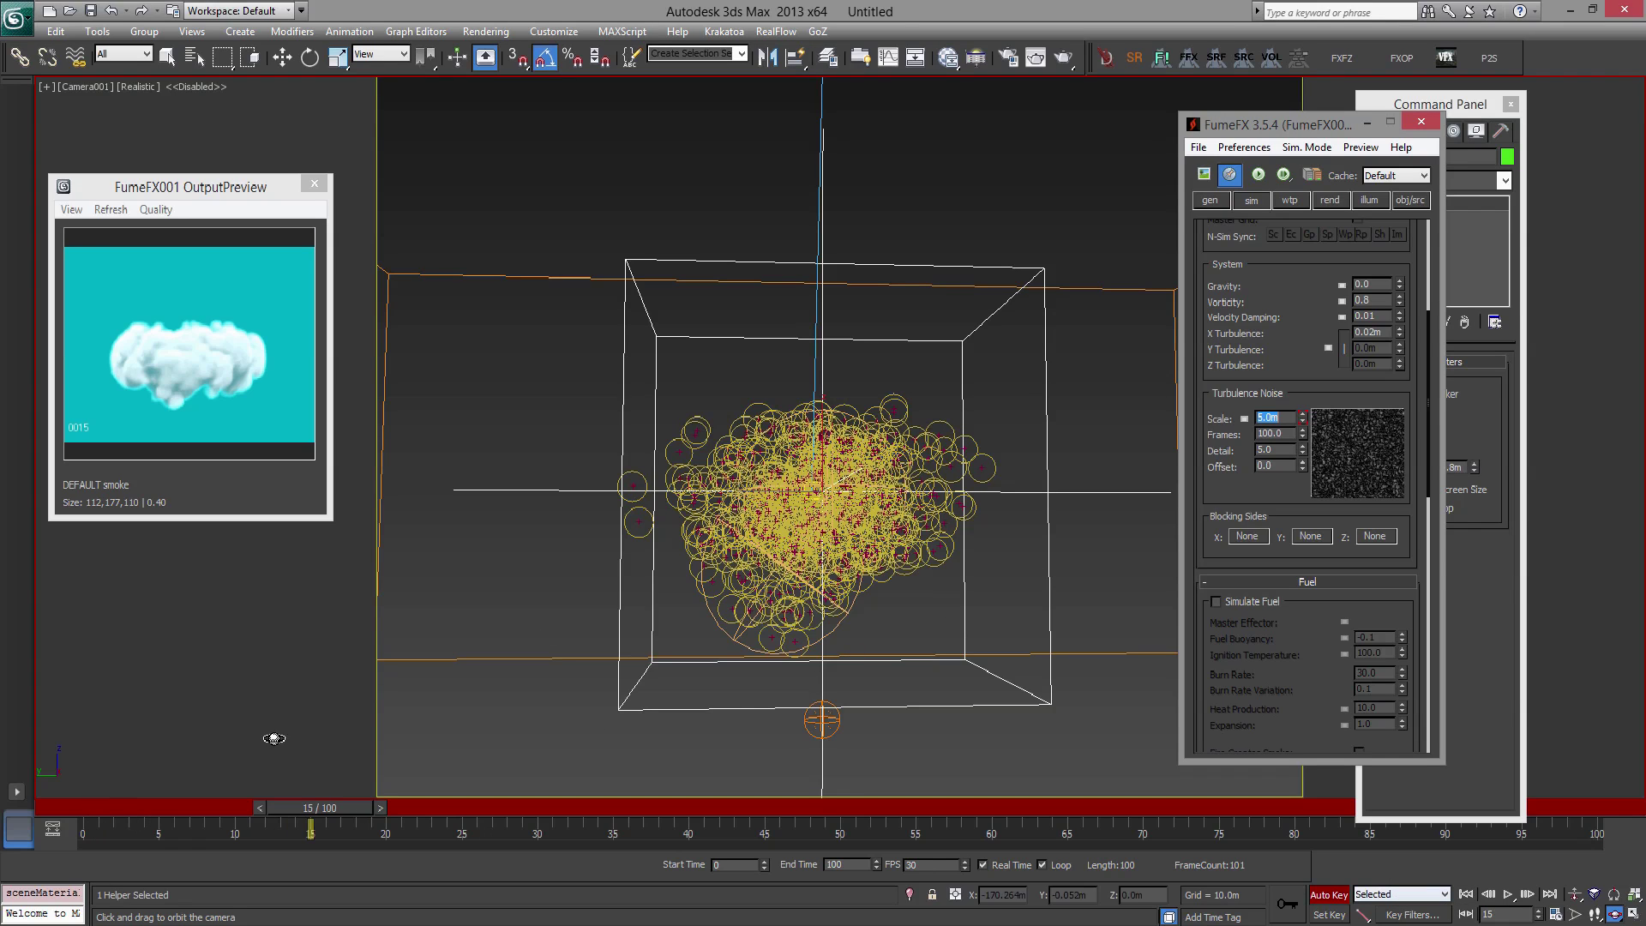
drag(311, 805, 193, 804)
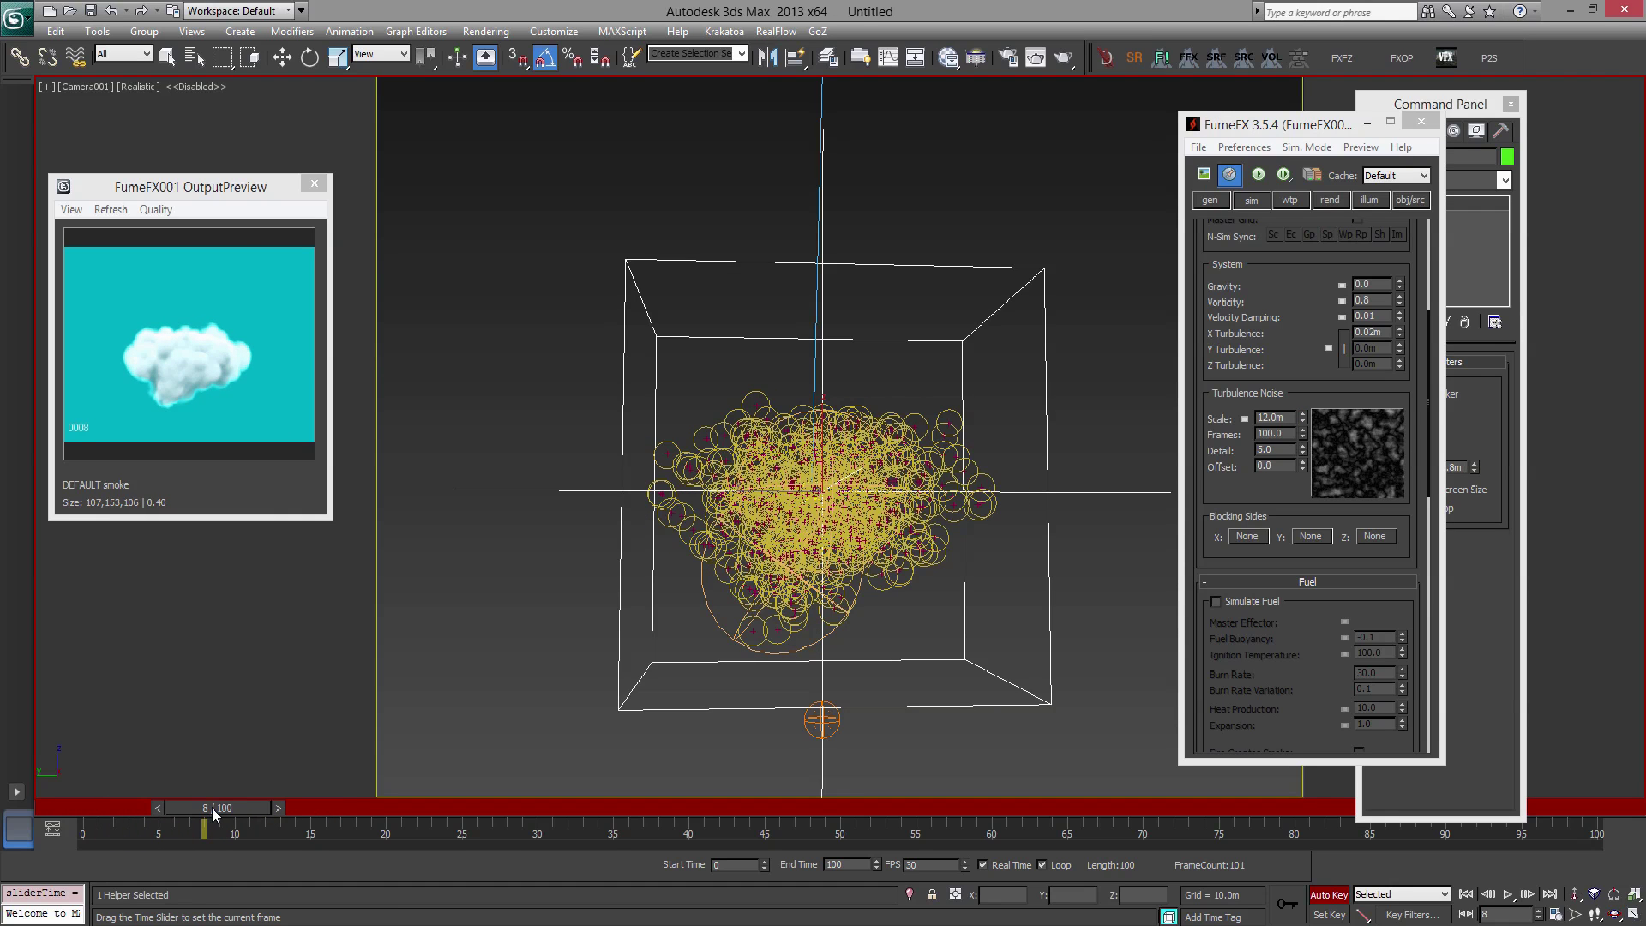
click(1322, 897)
- Set the simulation's Vorticity to 1.0 and review the cloud up to frame 23
click(1371, 300)
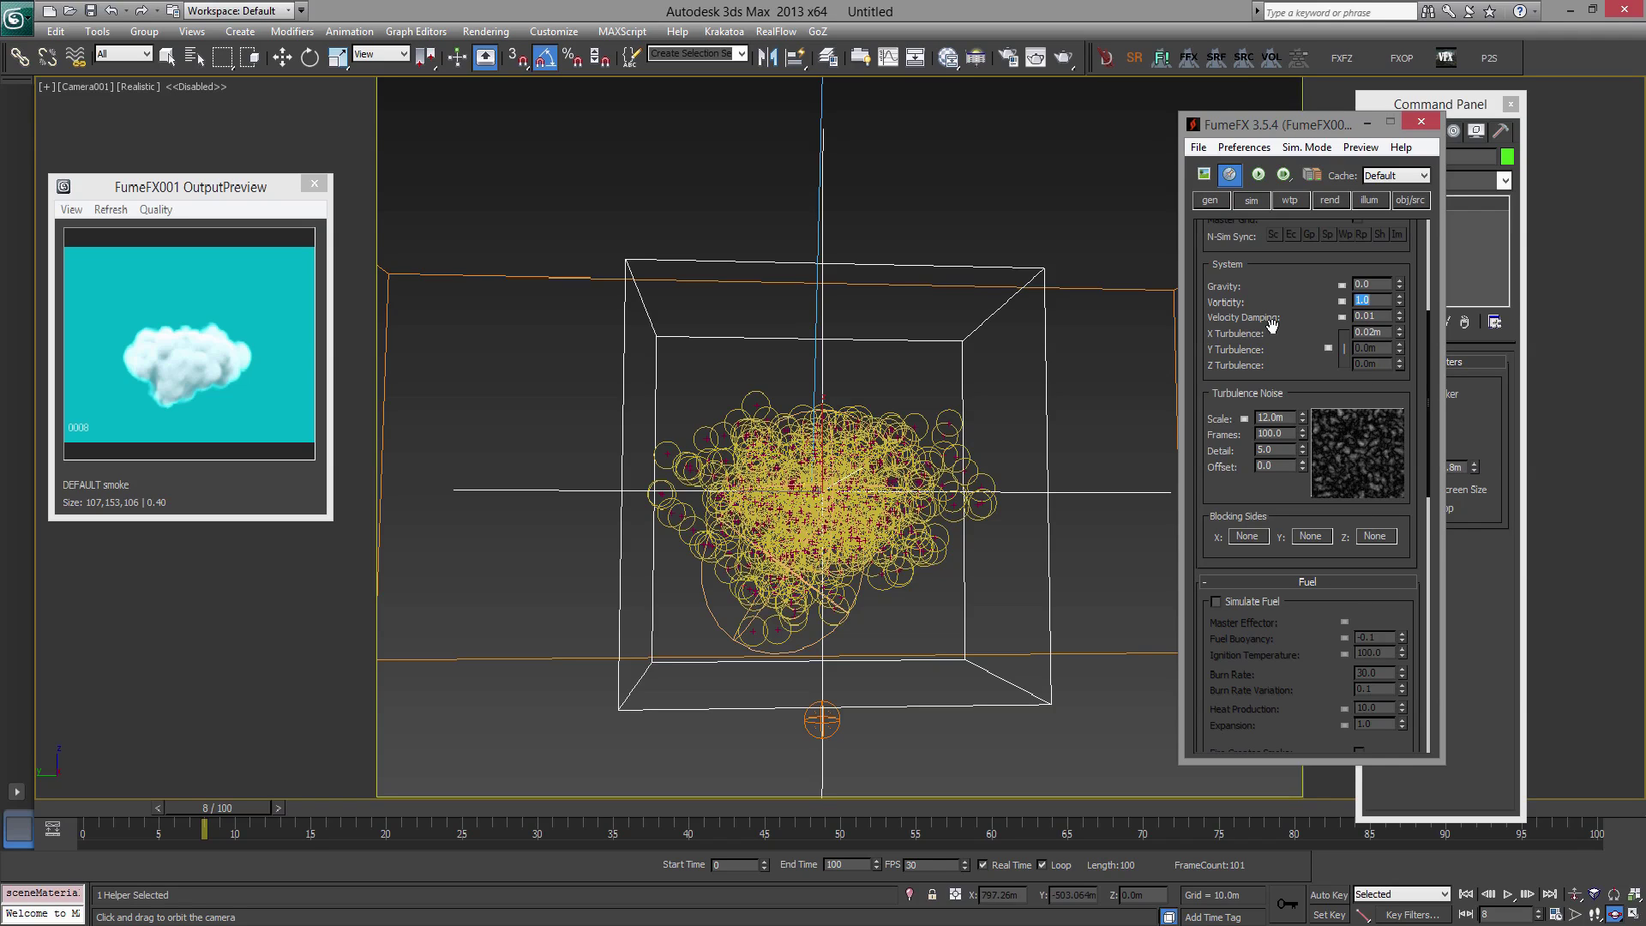
drag(1291, 310, 1287, 557)
scroll(1293, 512, up, 2)
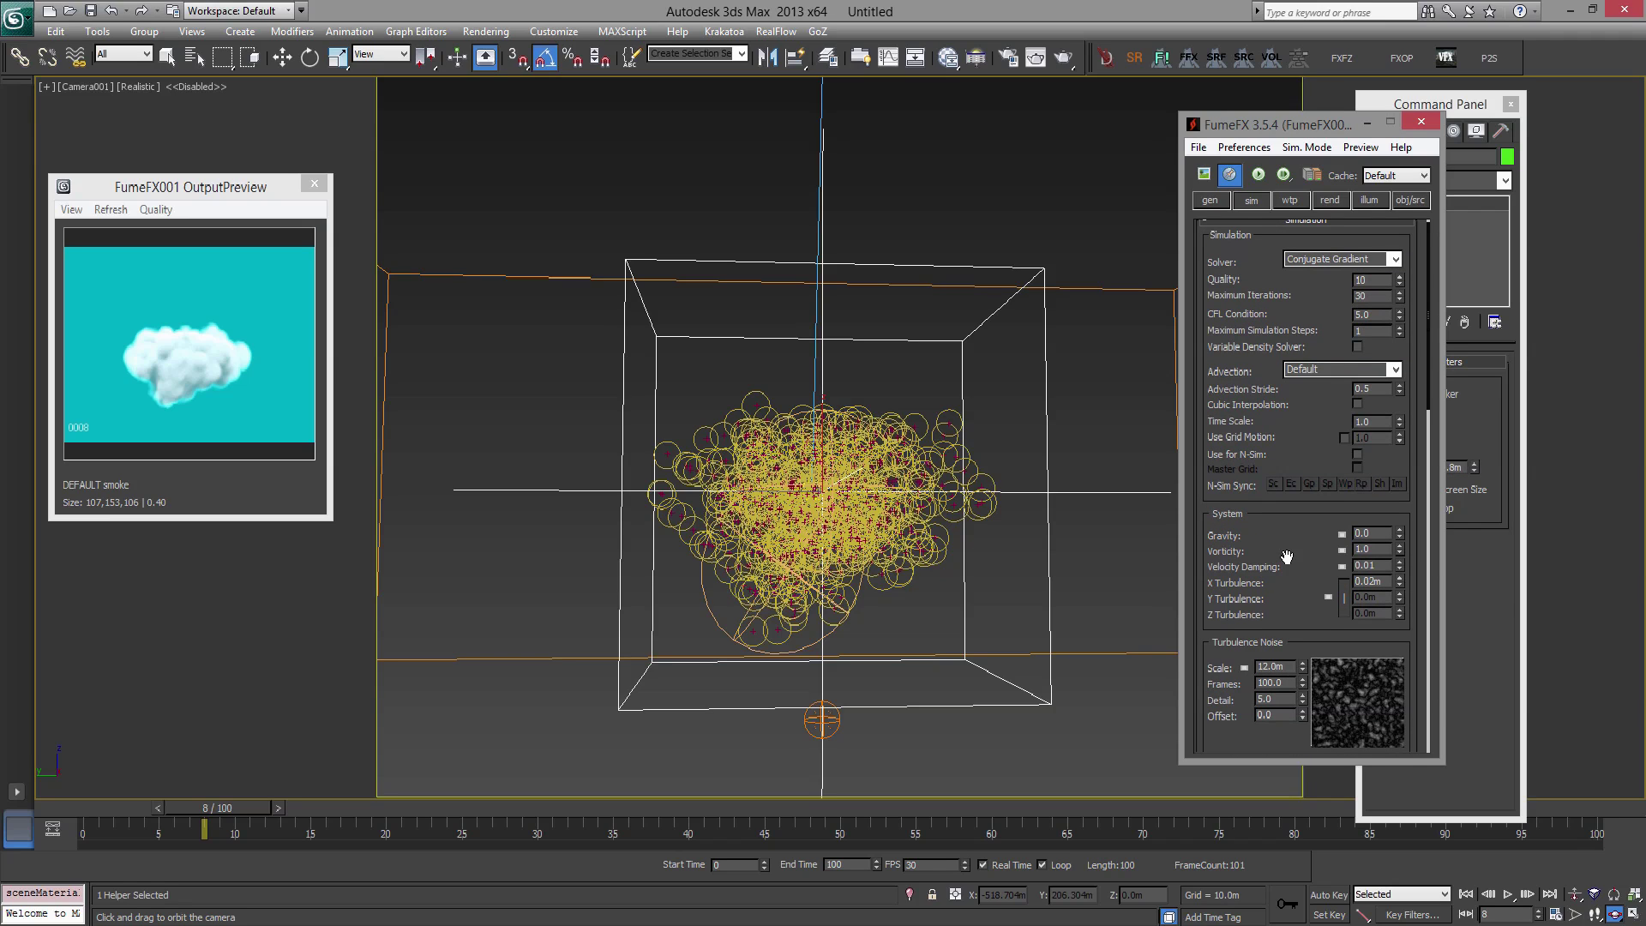
scroll(1287, 547, down, 15)
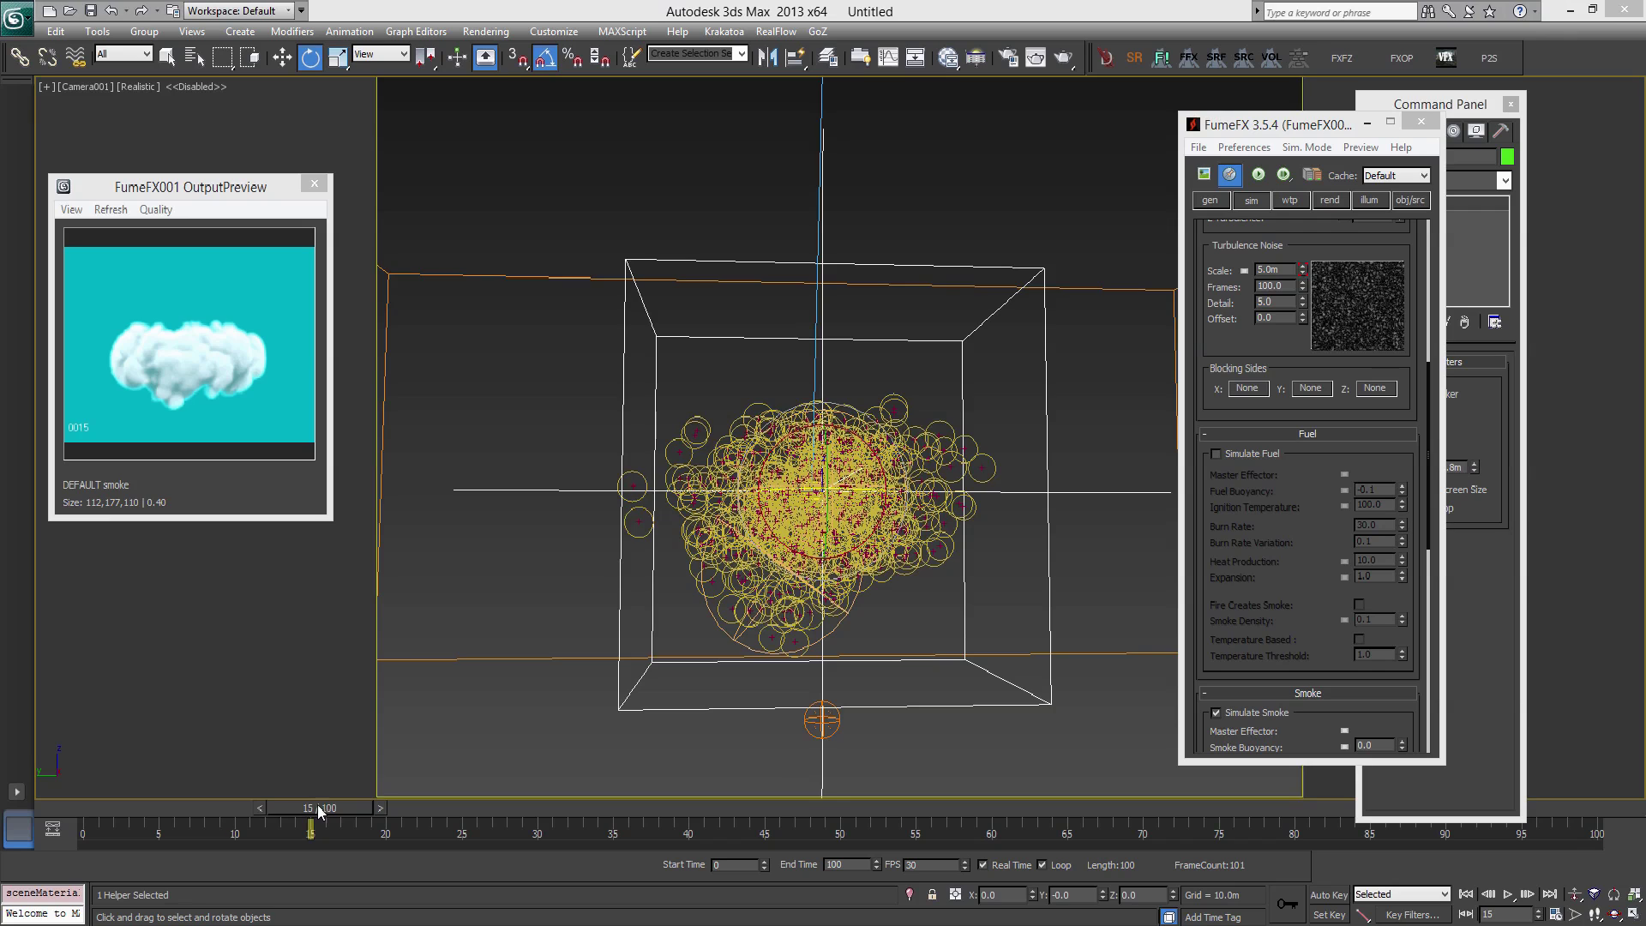
drag(319, 810, 433, 827)
key(e)
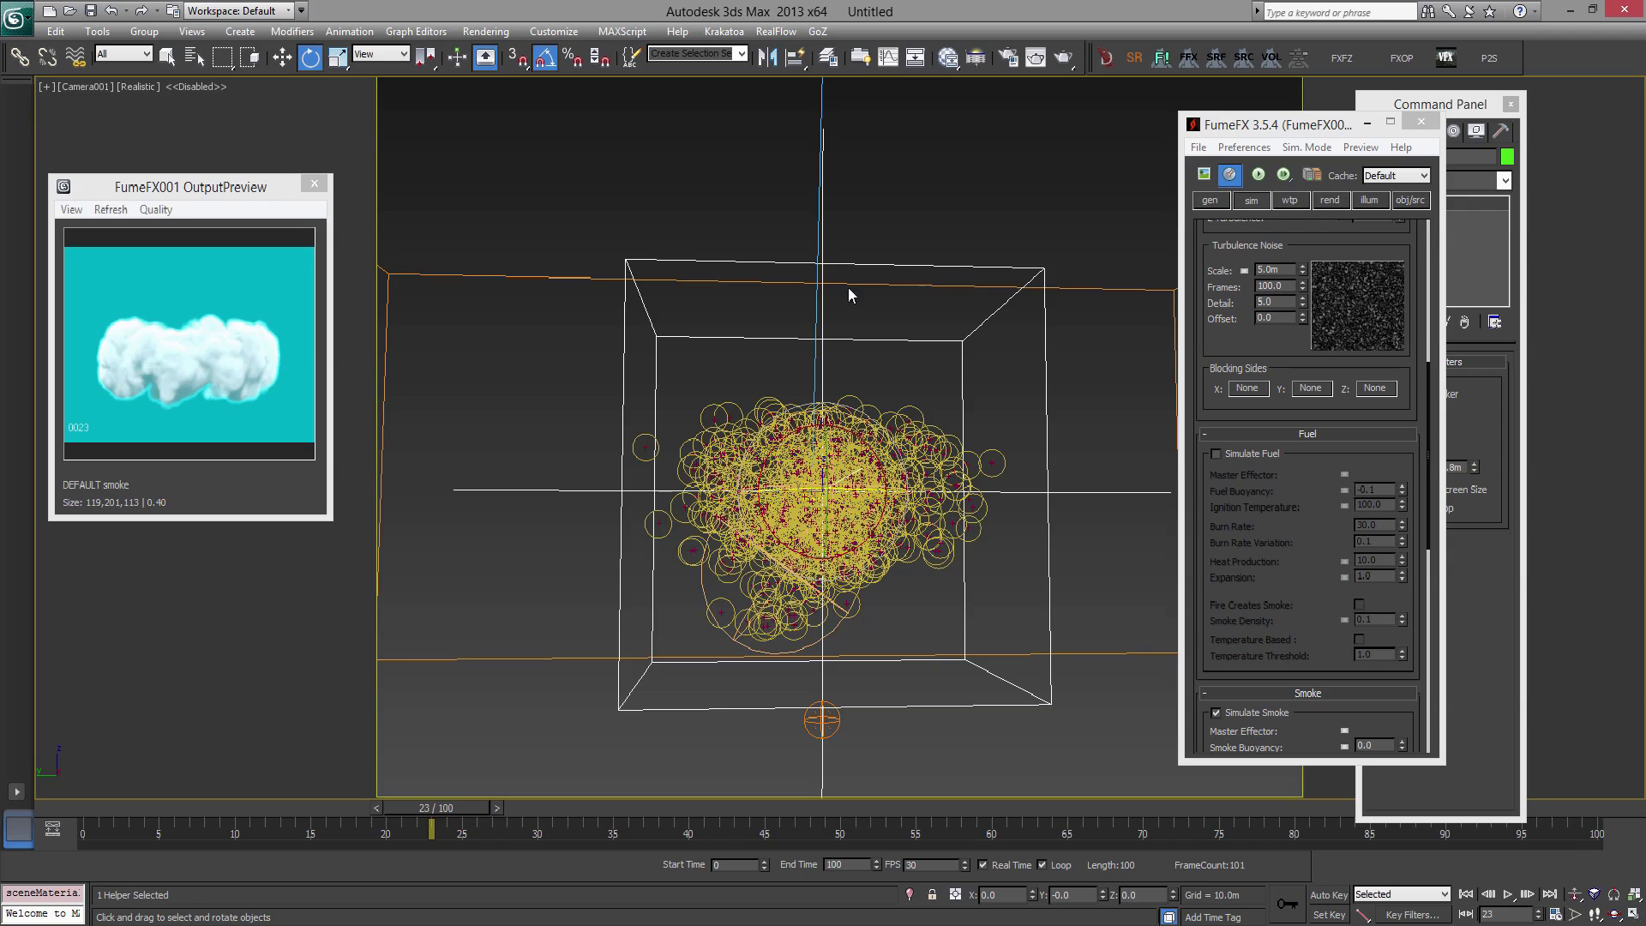
- Select the FumeFX particle source and turn off its particle radius display in the viewport
click(833, 703)
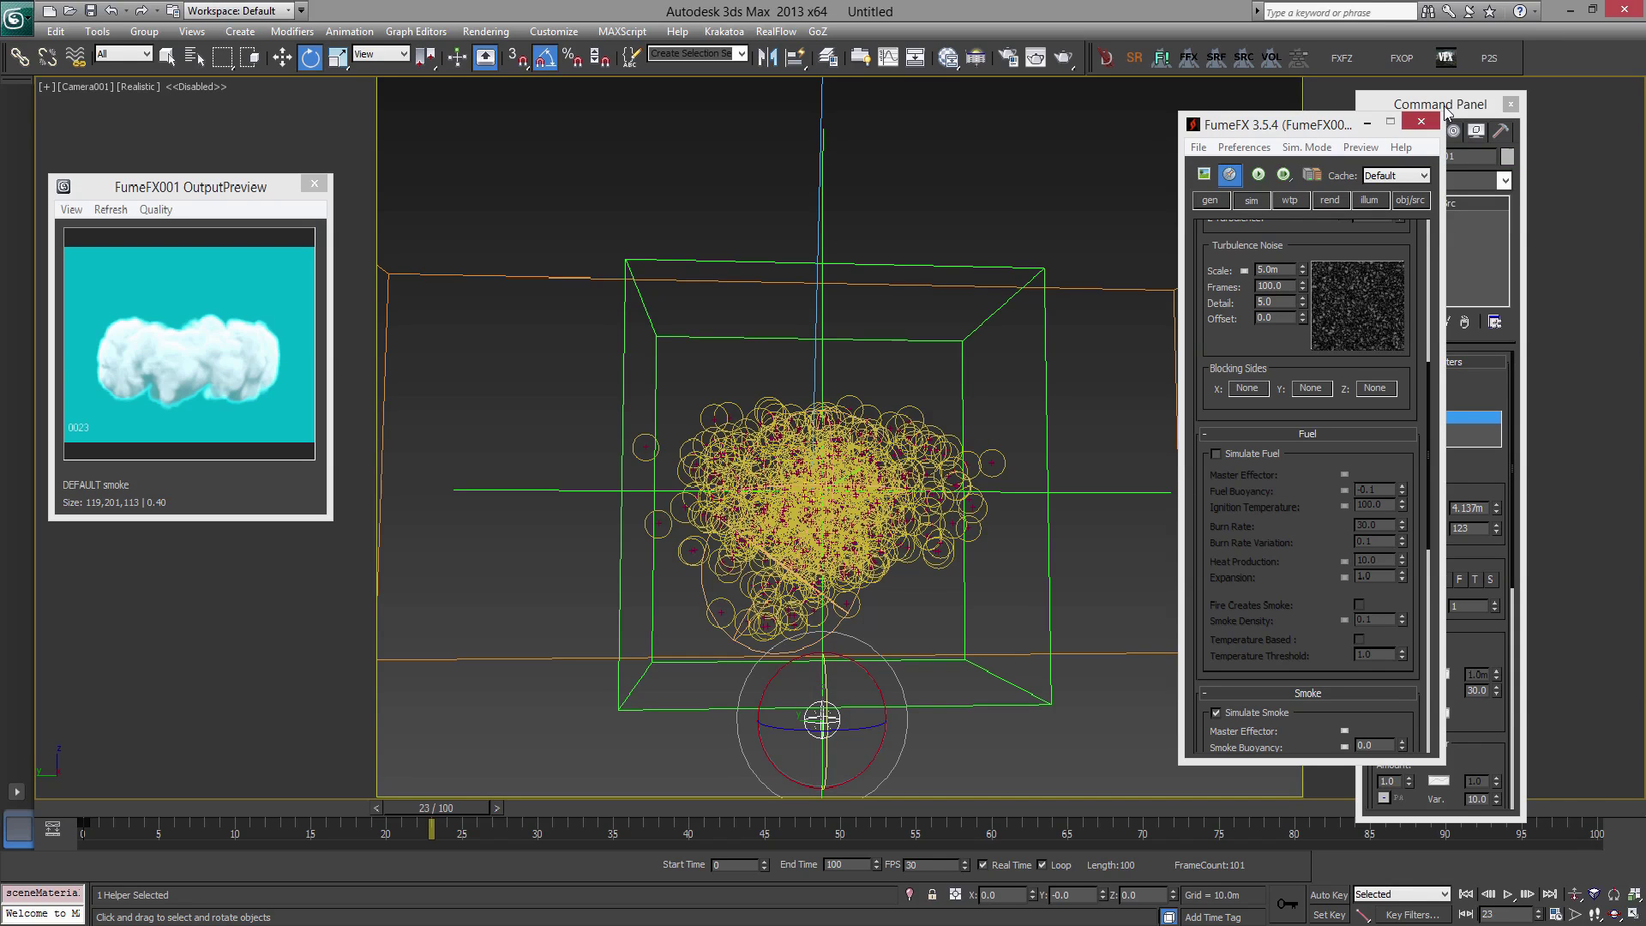
drag(1444, 105, 1531, 106)
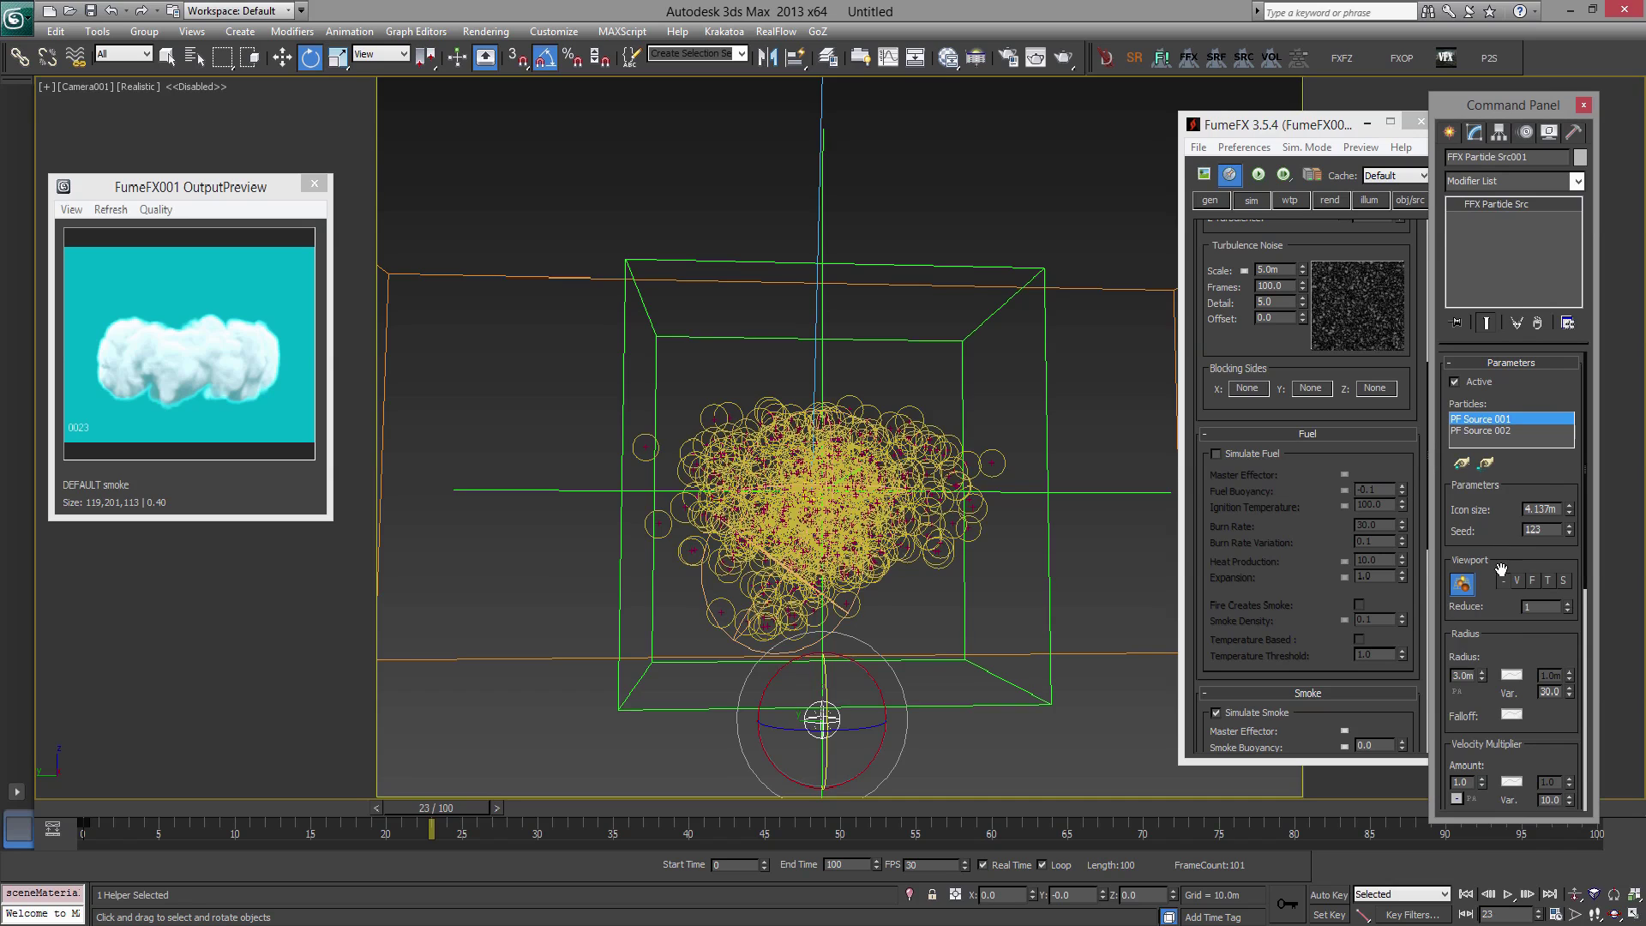
click(1464, 585)
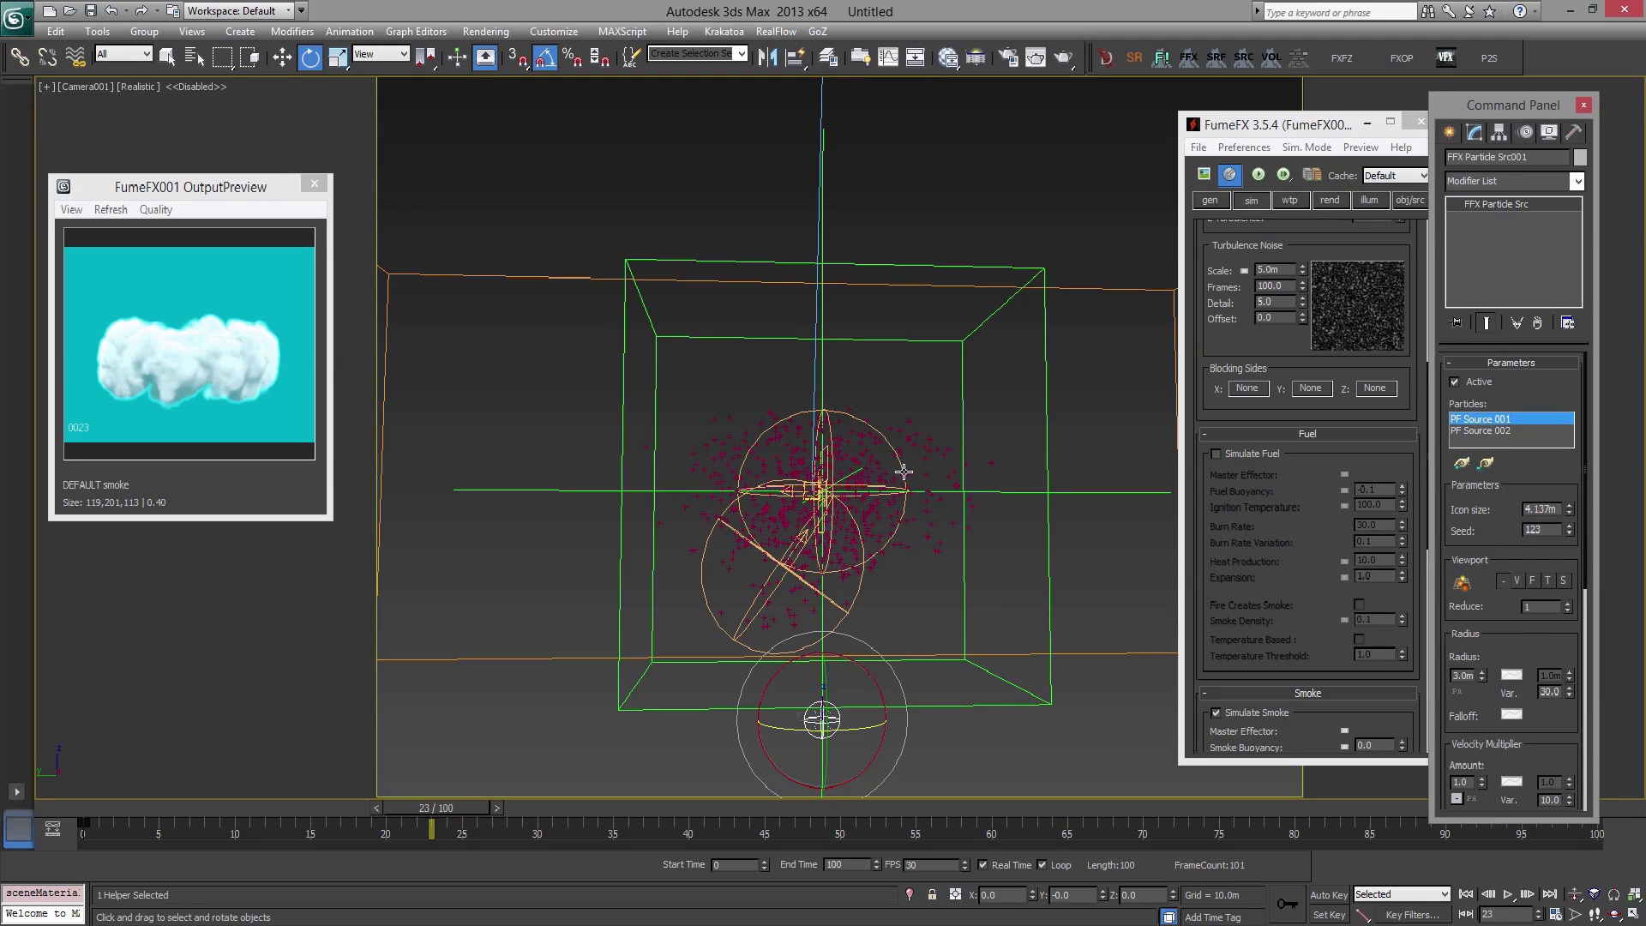
- Open Particle View and set Event 001's Speed operator to a speed of 30 m with a variation of 5 m
key(6)
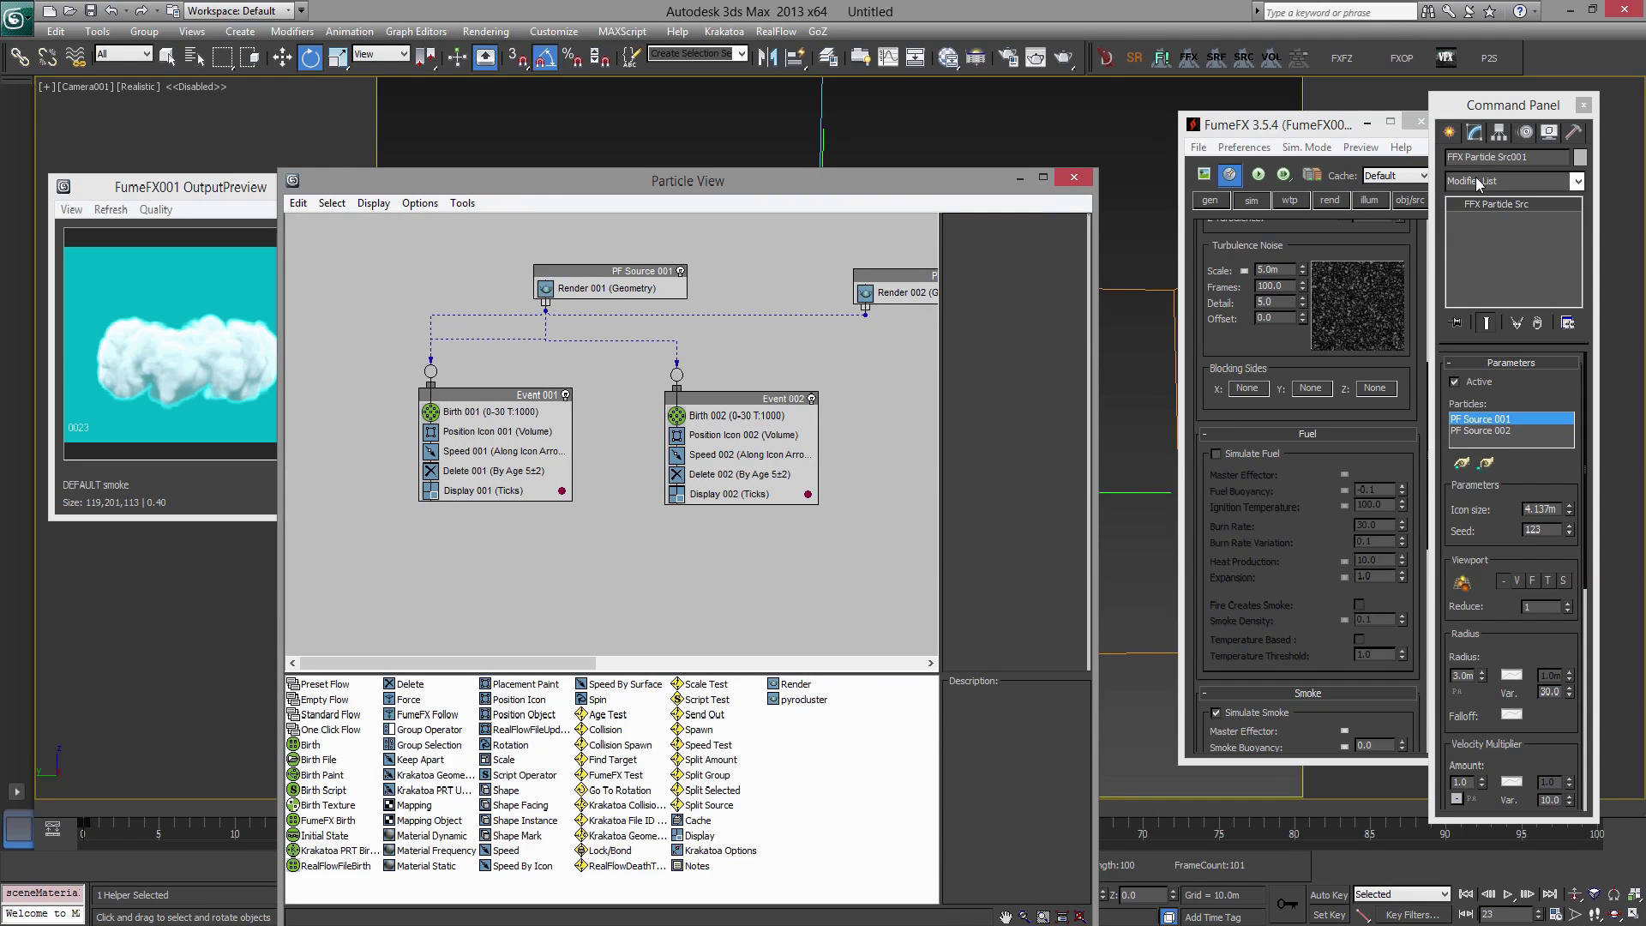
click(1583, 105)
drag(762, 177, 1208, 128)
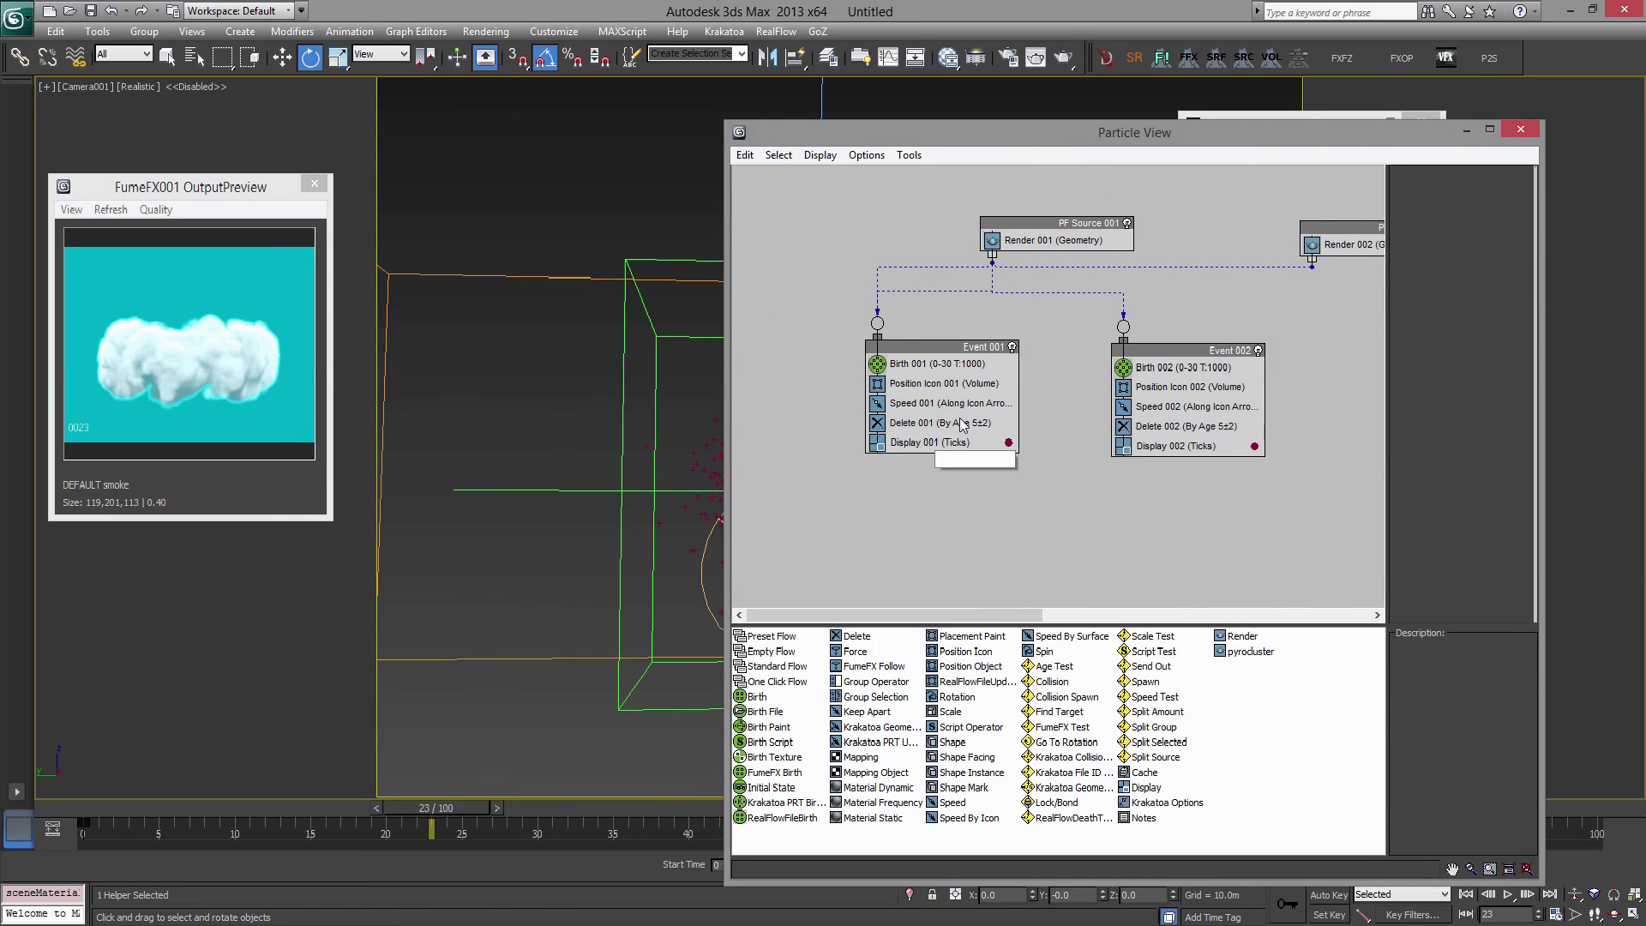
click(949, 392)
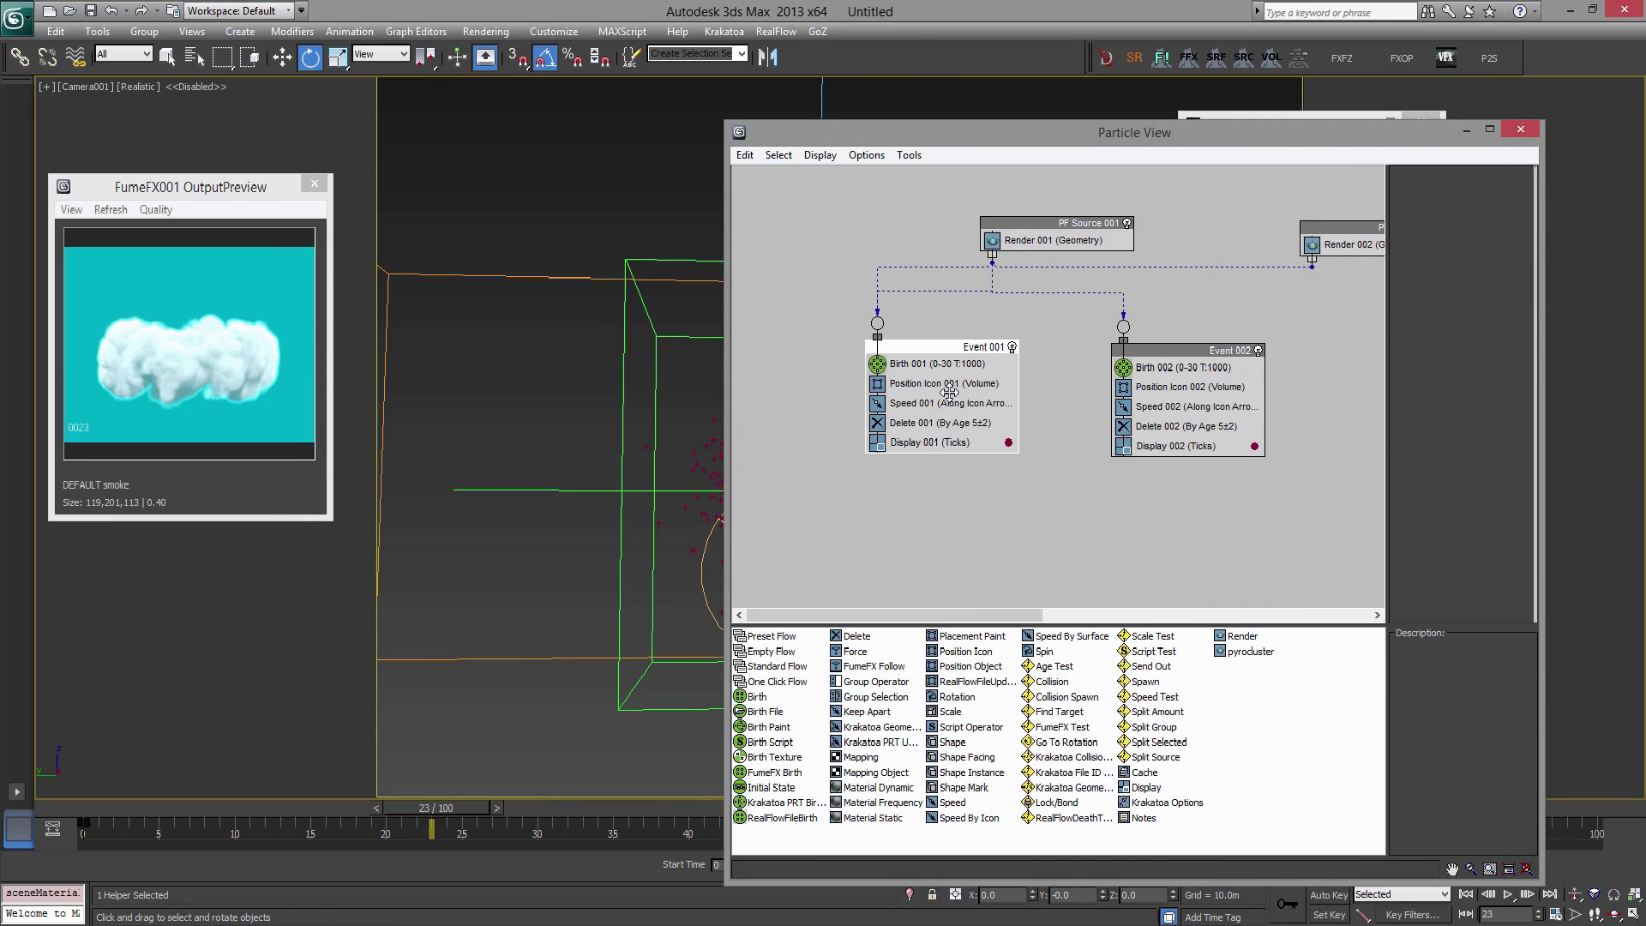
click(949, 402)
double_click(1501, 216)
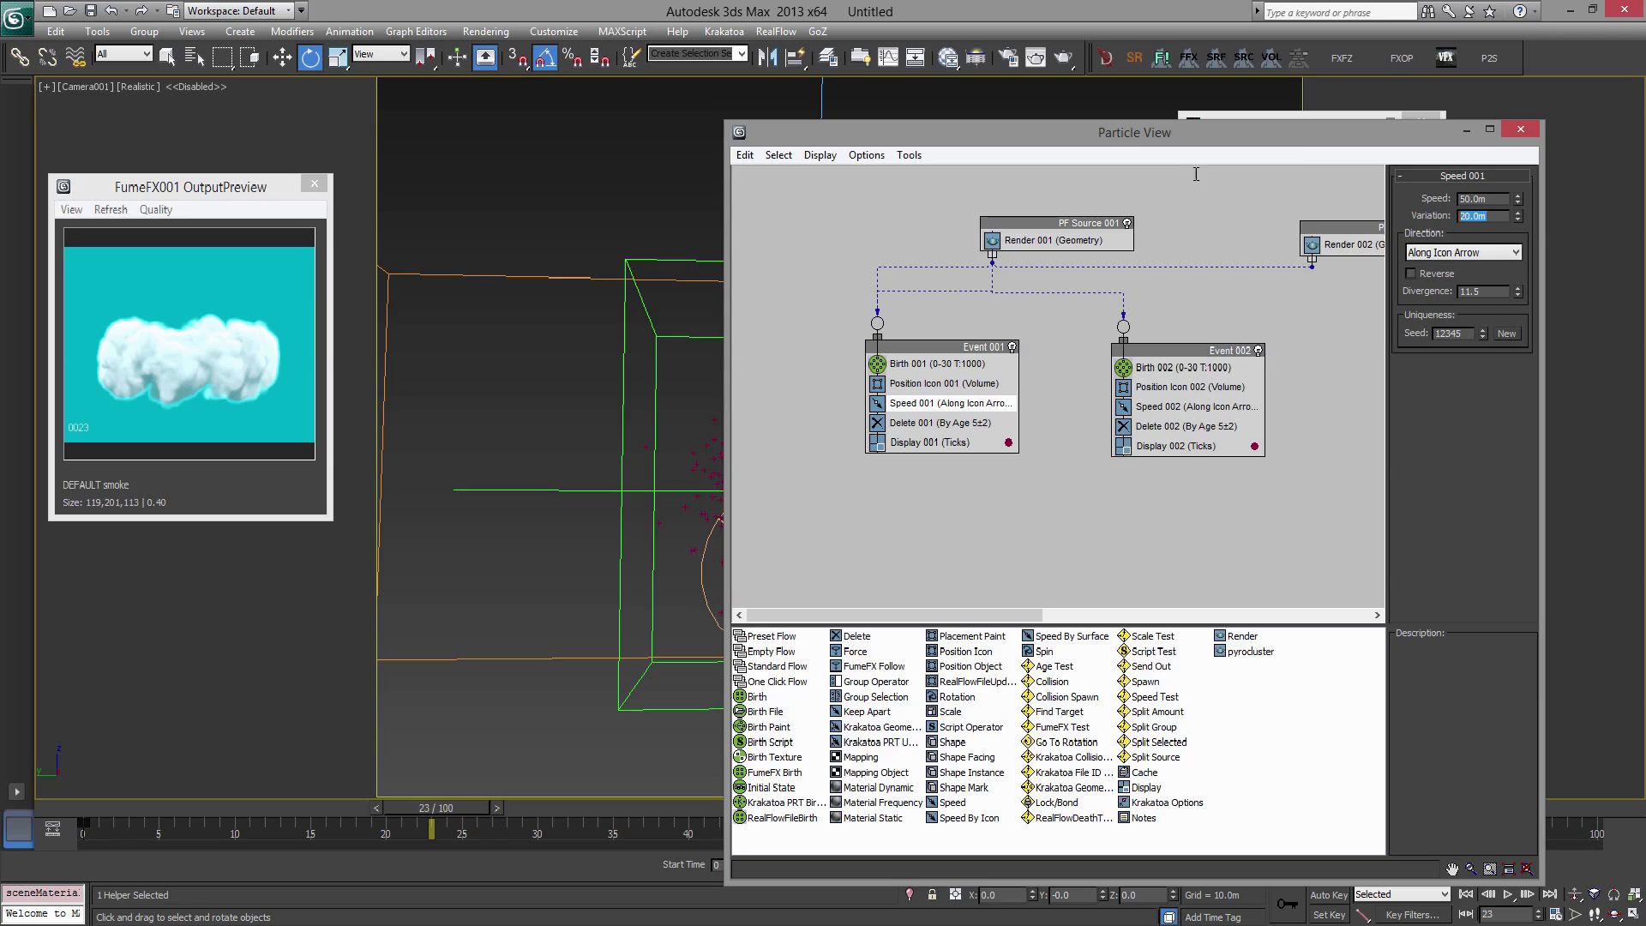
text(30)
key(Return)
key(shift+Tab)
text(30)
key(Tab)
text(5)
key(Return)
- Set the speed of Event 002's Speed operator to 40 m and close Particle View
click(1192, 368)
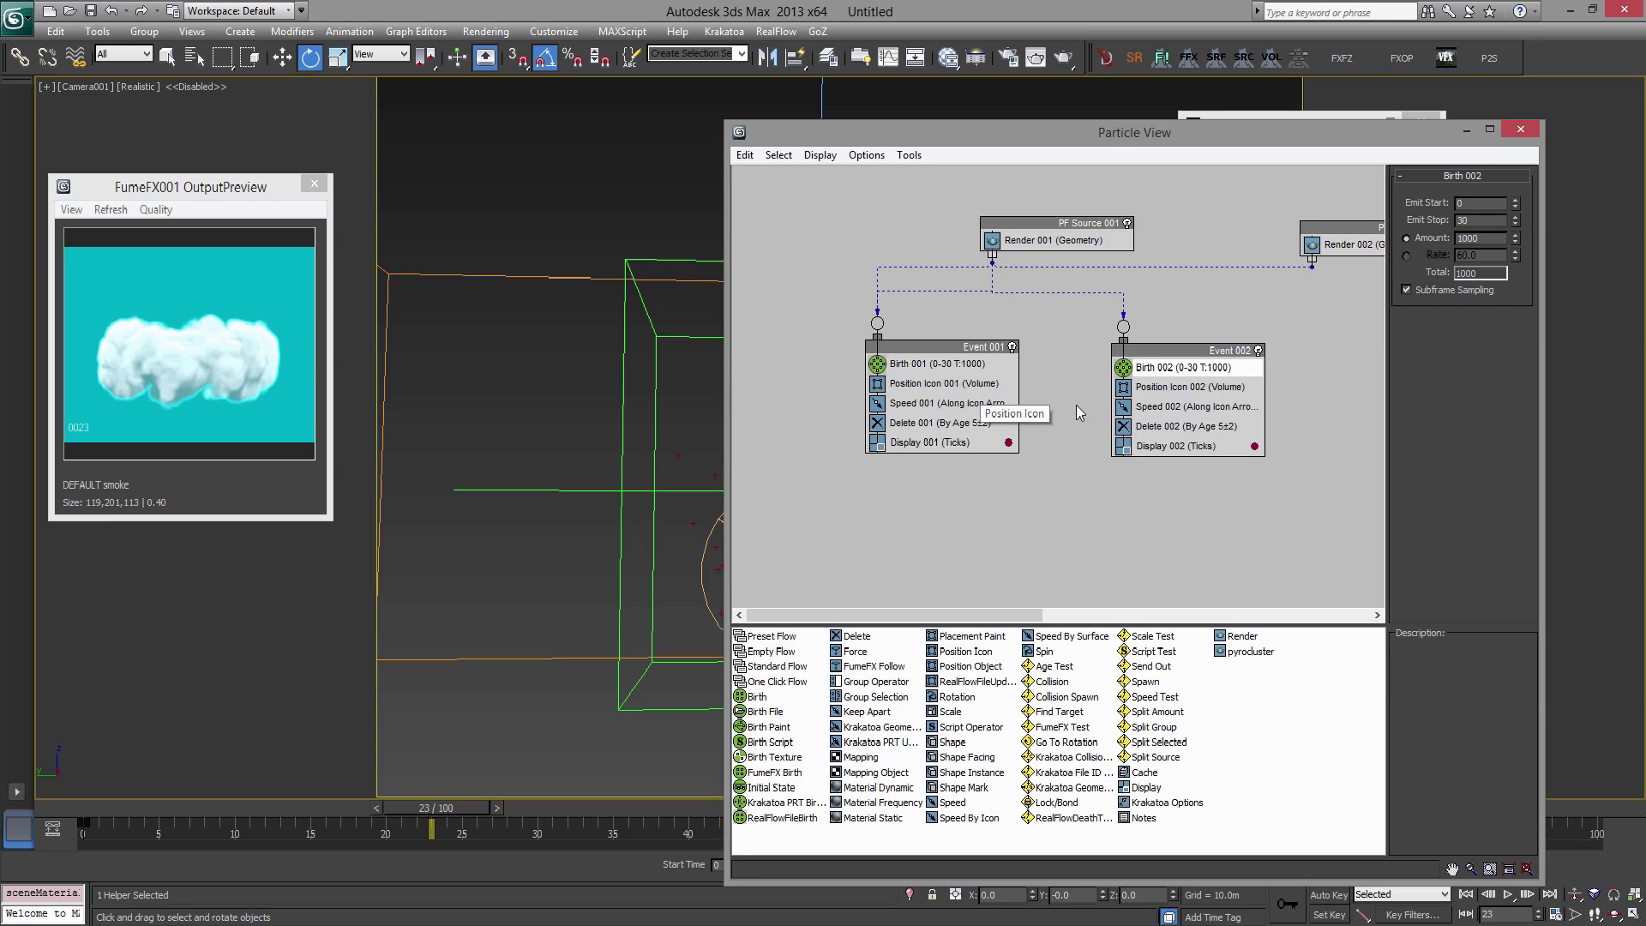
click(1191, 407)
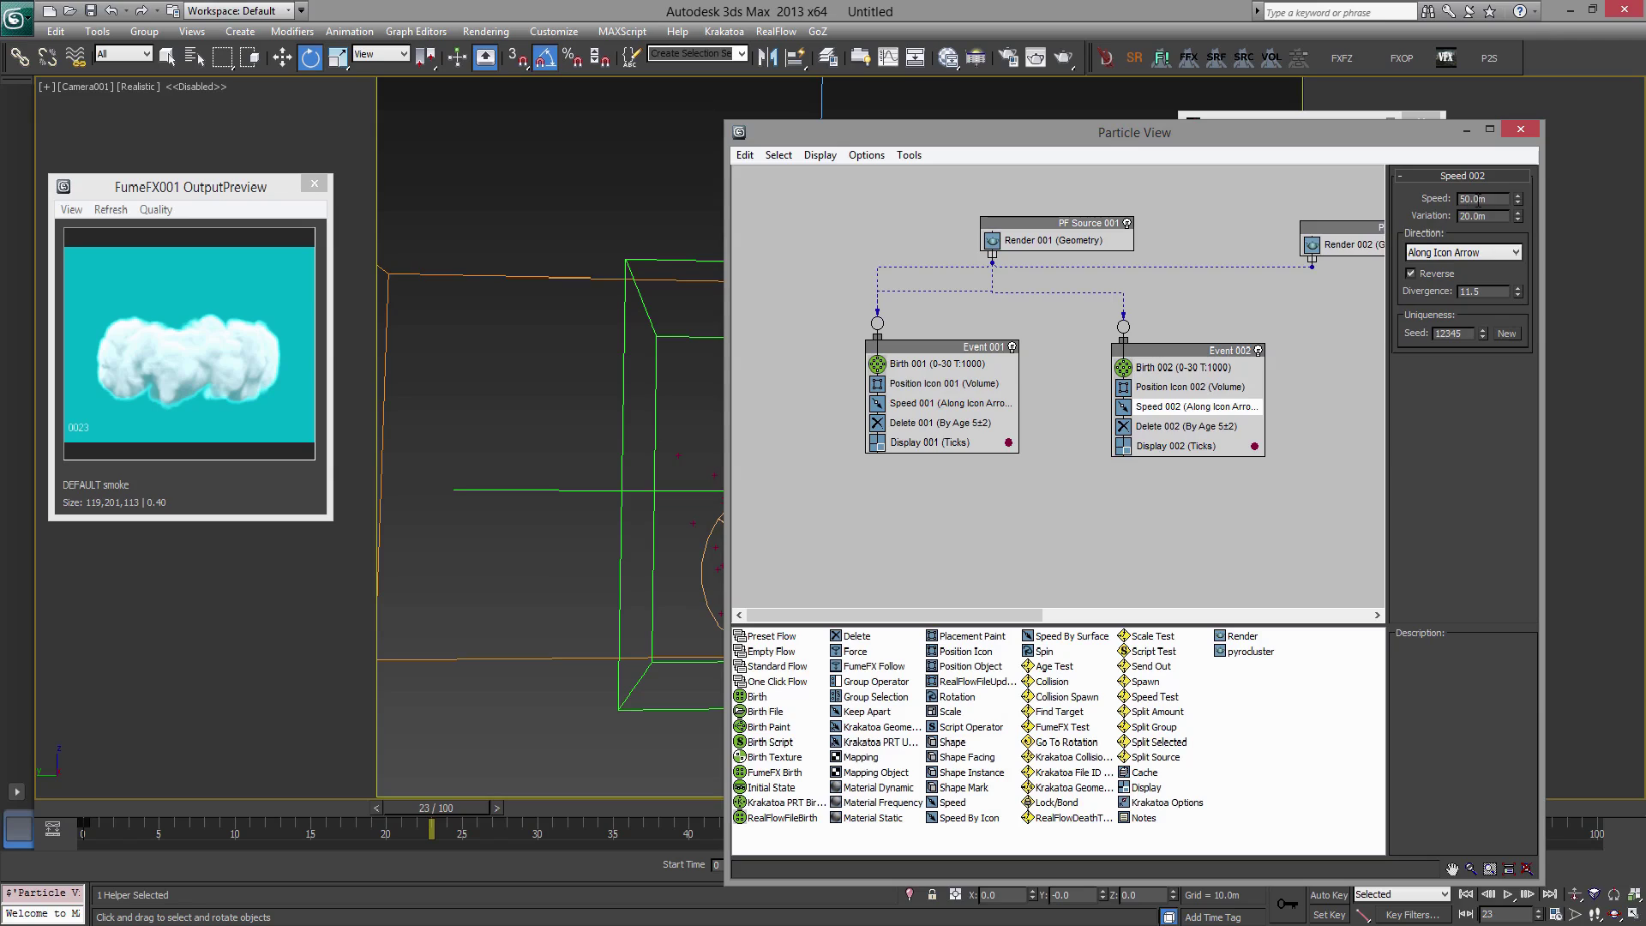
double_click(1476, 293)
double_click(1455, 204)
key(BackSpace)
text(40)
key(Return)
middle_drag(1351, 361, 1268, 343)
click(1535, 127)
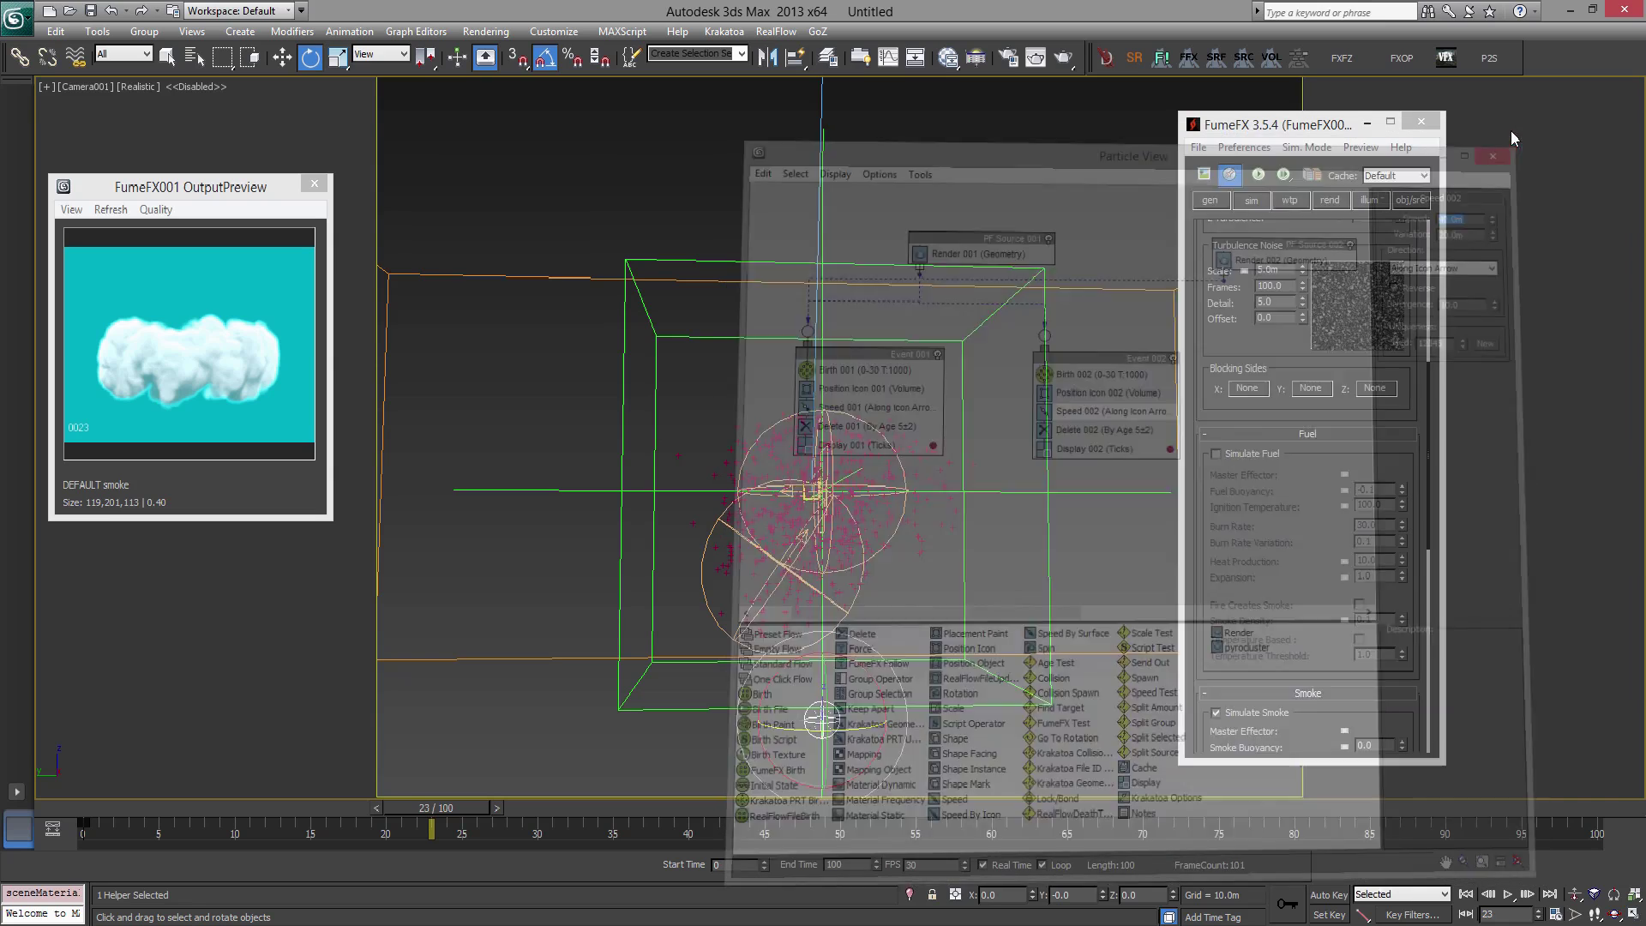
- Rerun the FumeFX default simulation and clear the scene selection
click(995, 266)
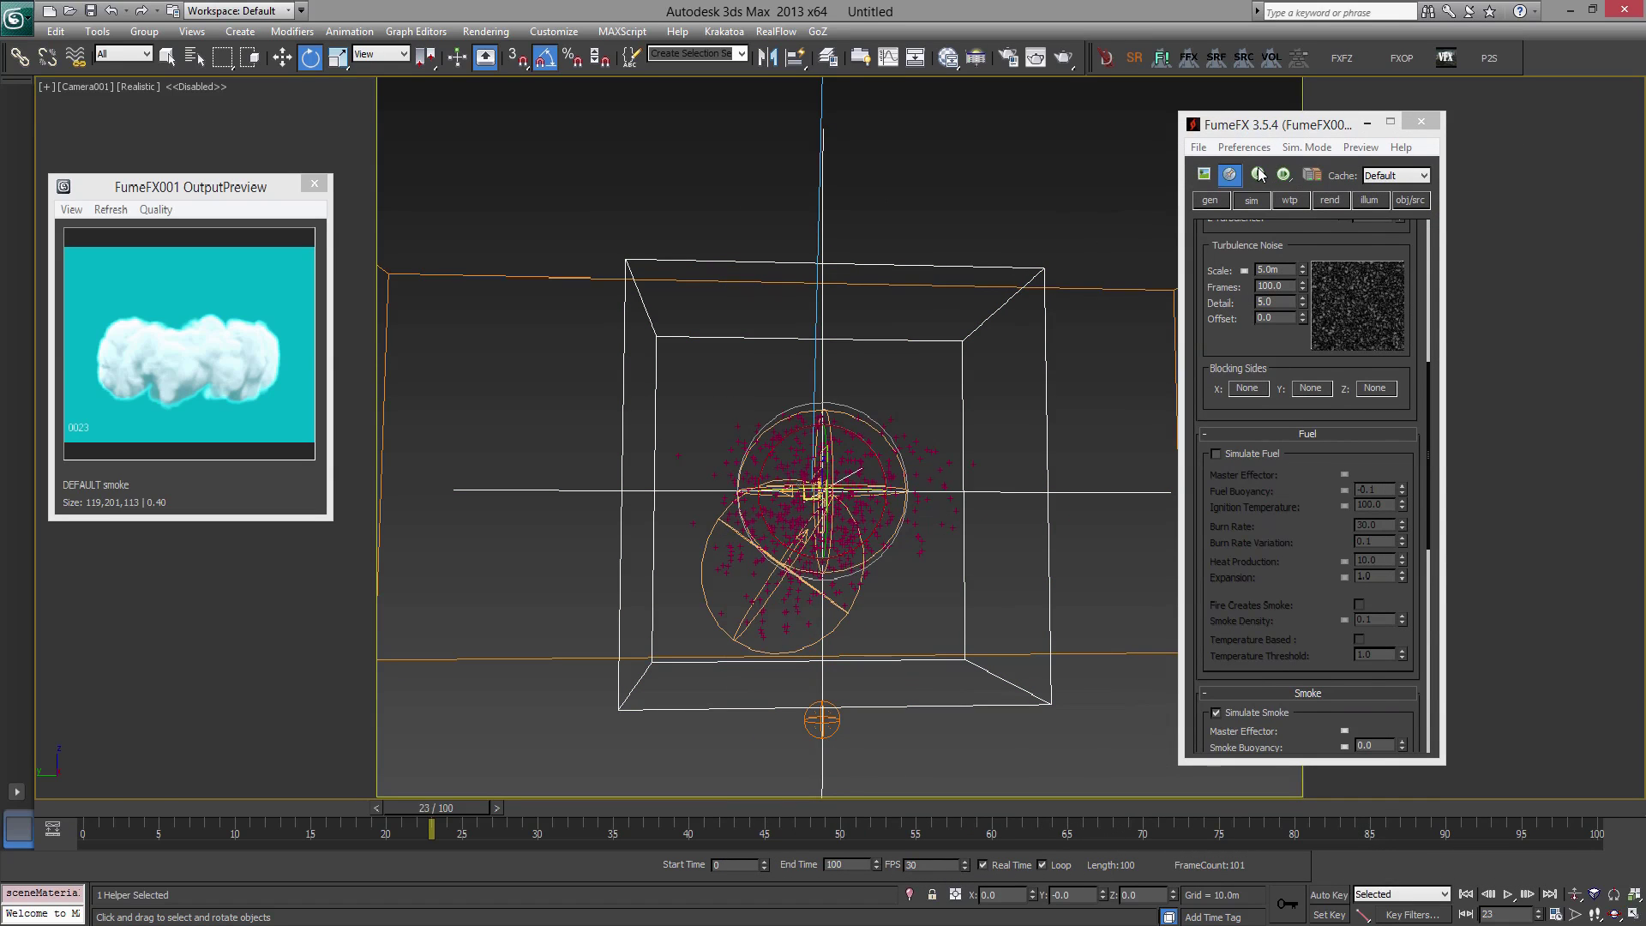
click(1258, 170)
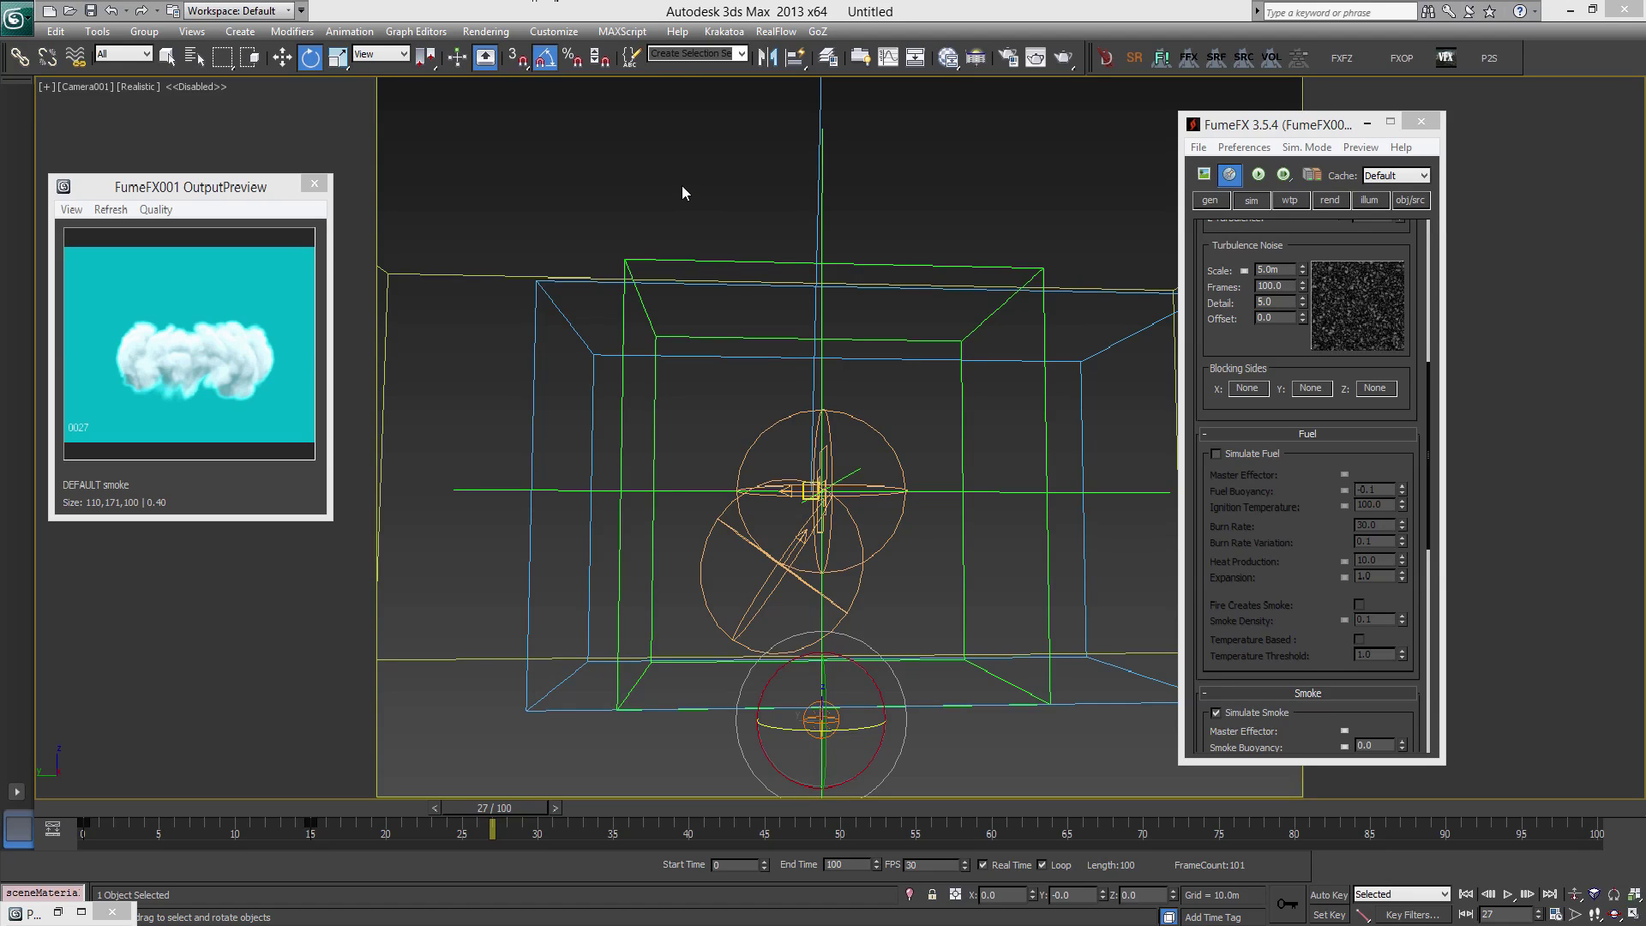
click(674, 180)
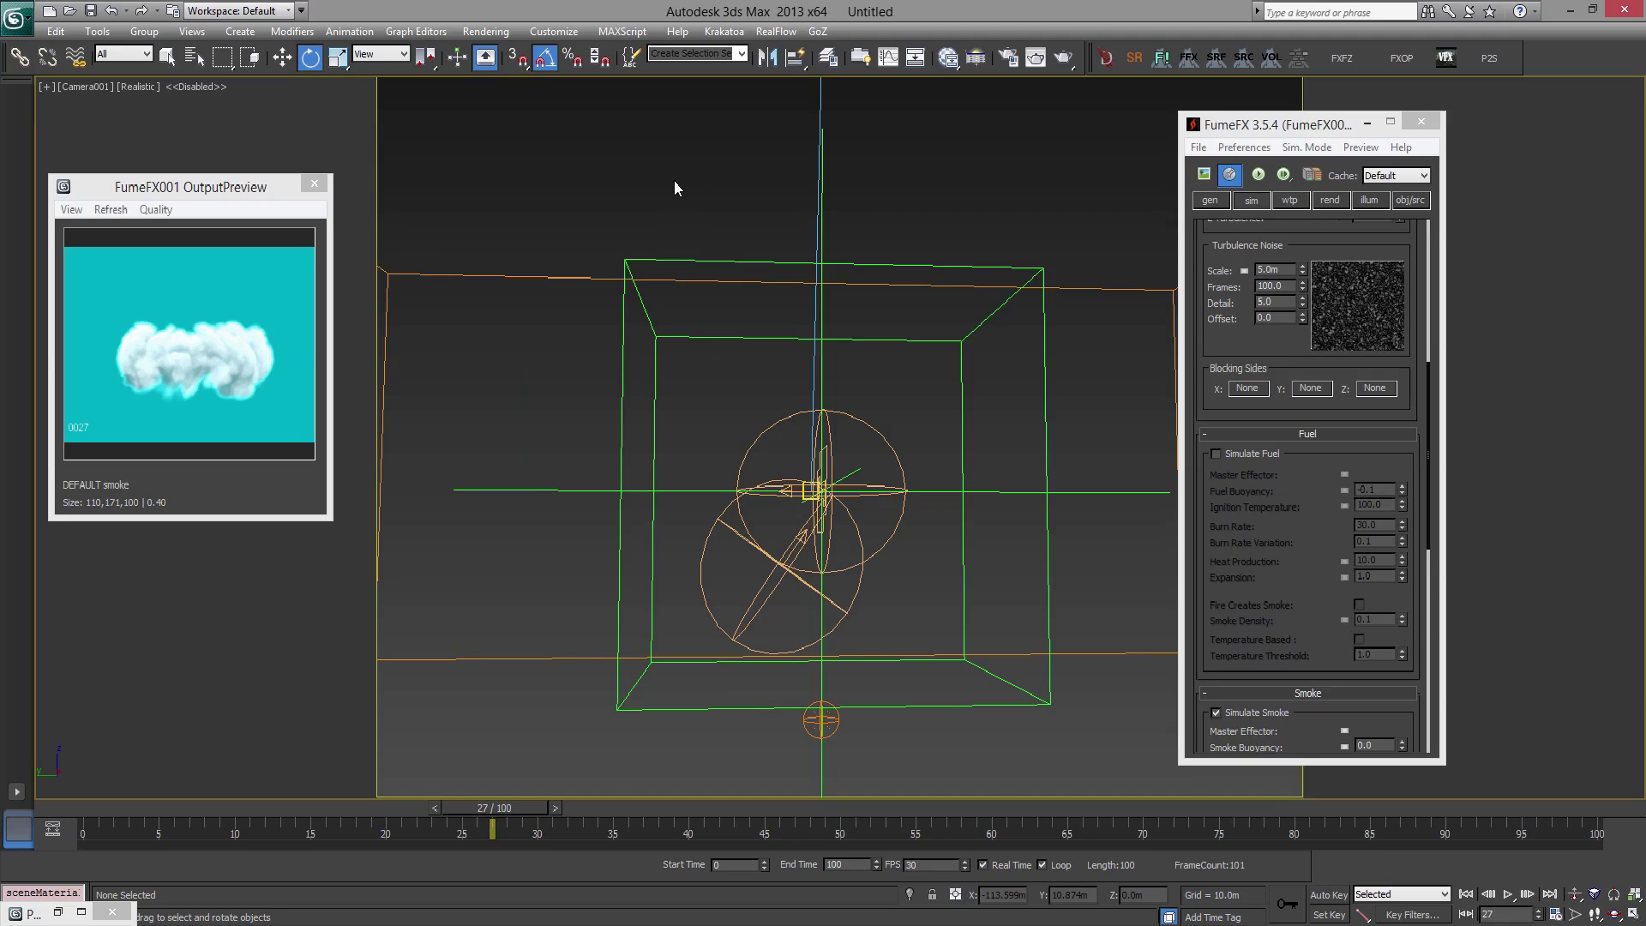
- Review the emission range and amount of the Birth operators for both events in Particle View
key(6)
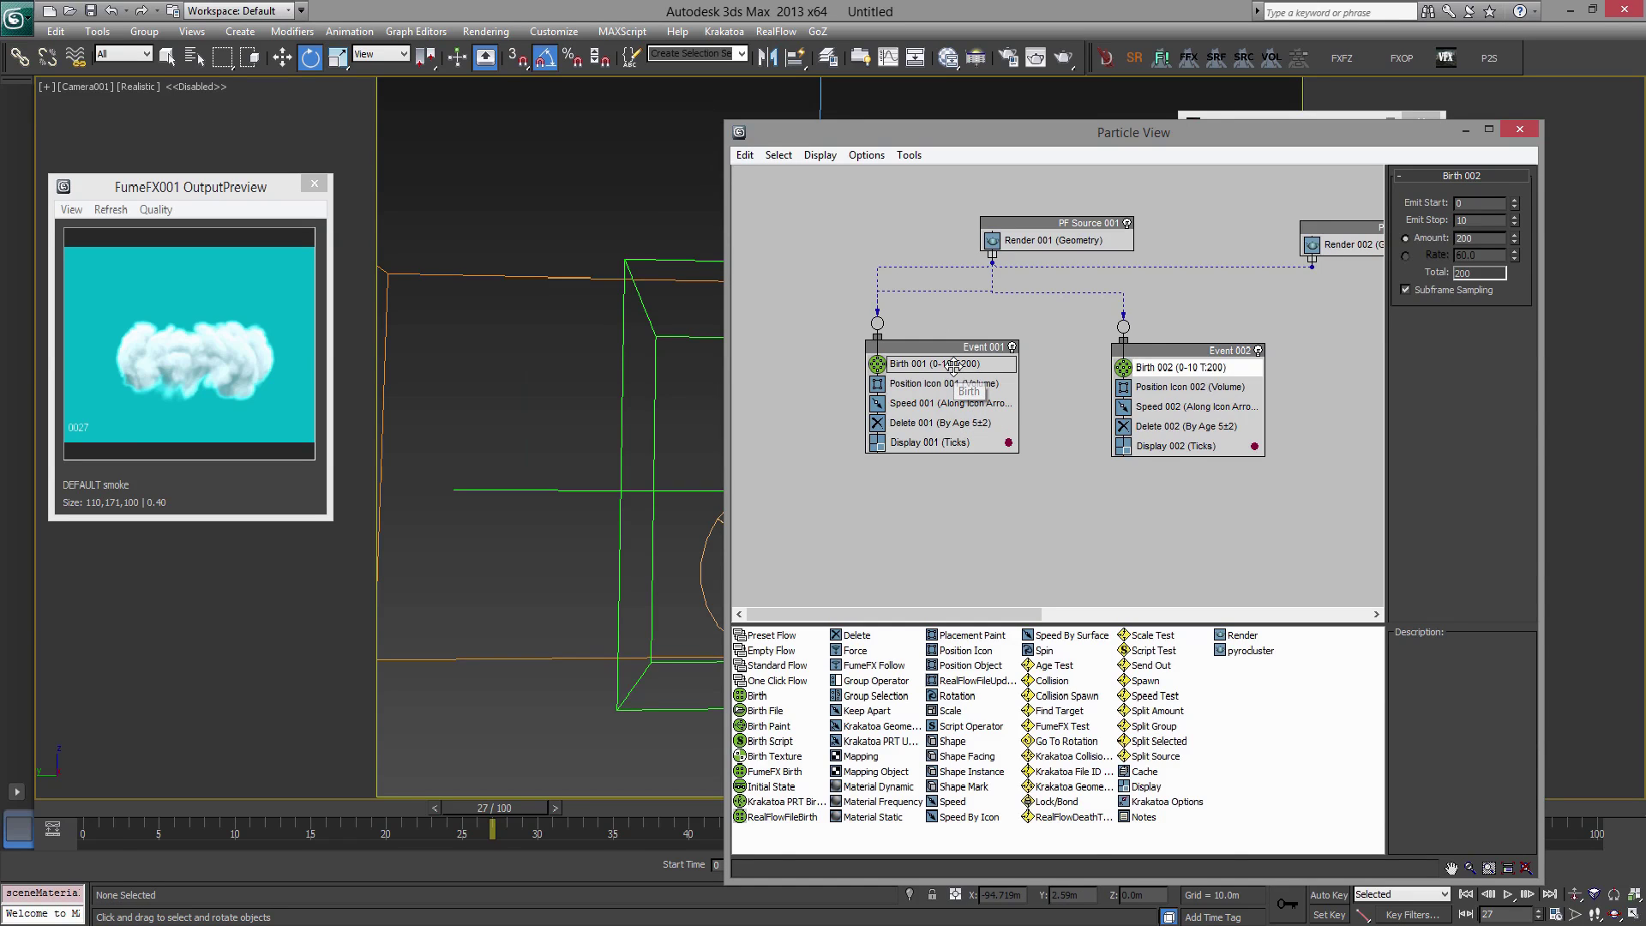
click(980, 363)
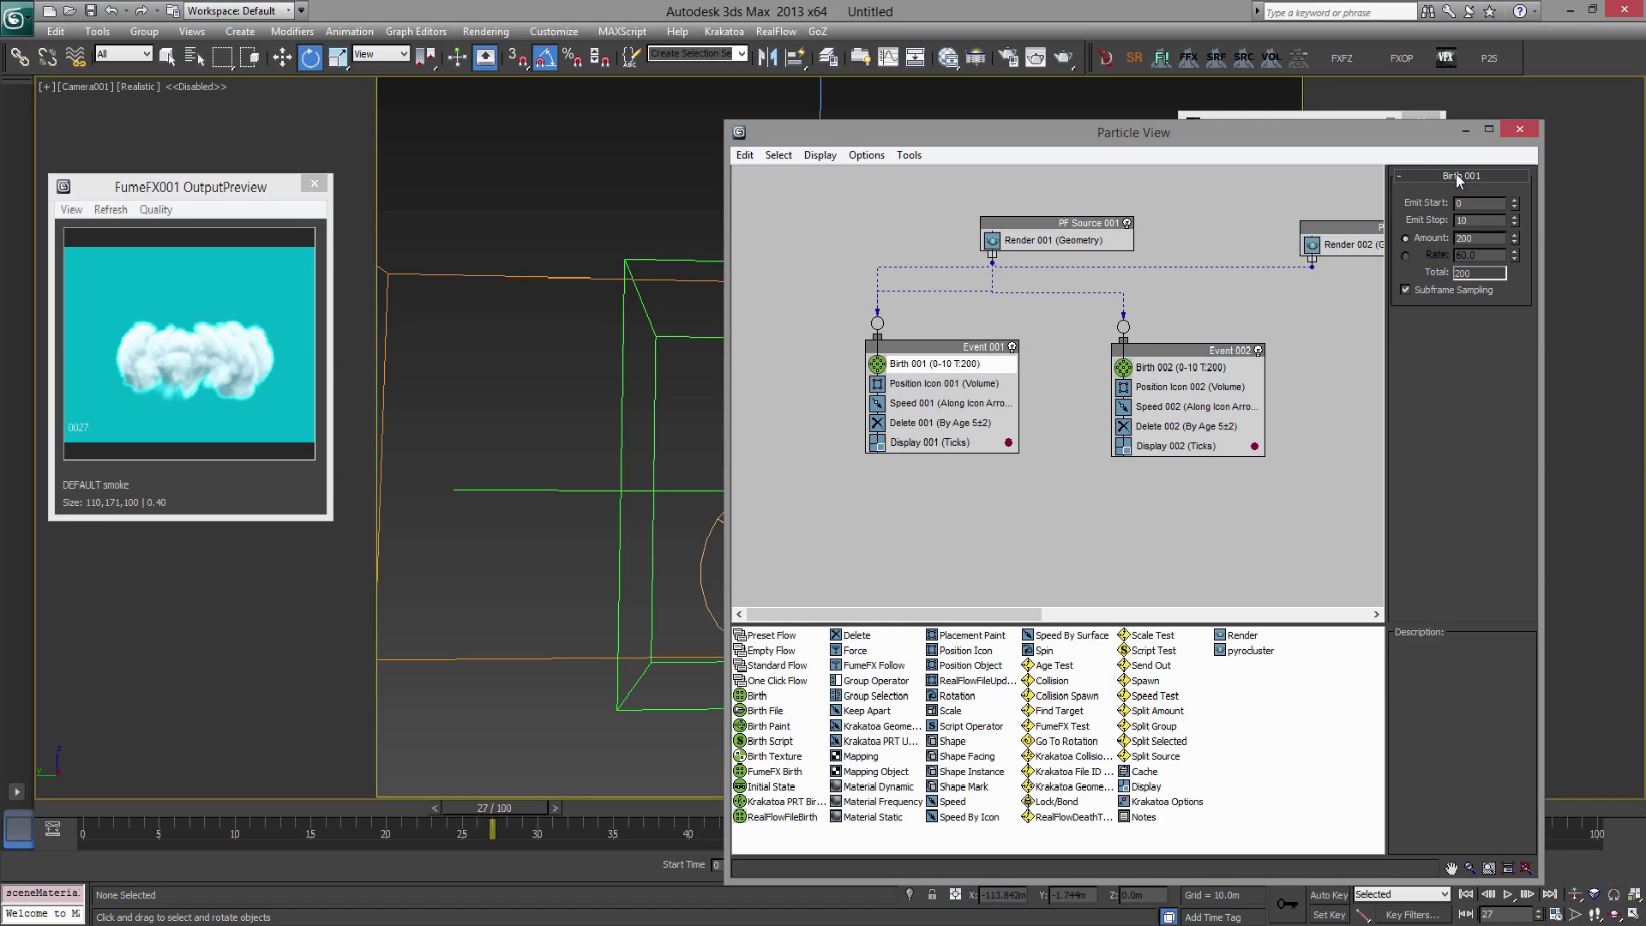
click(1519, 129)
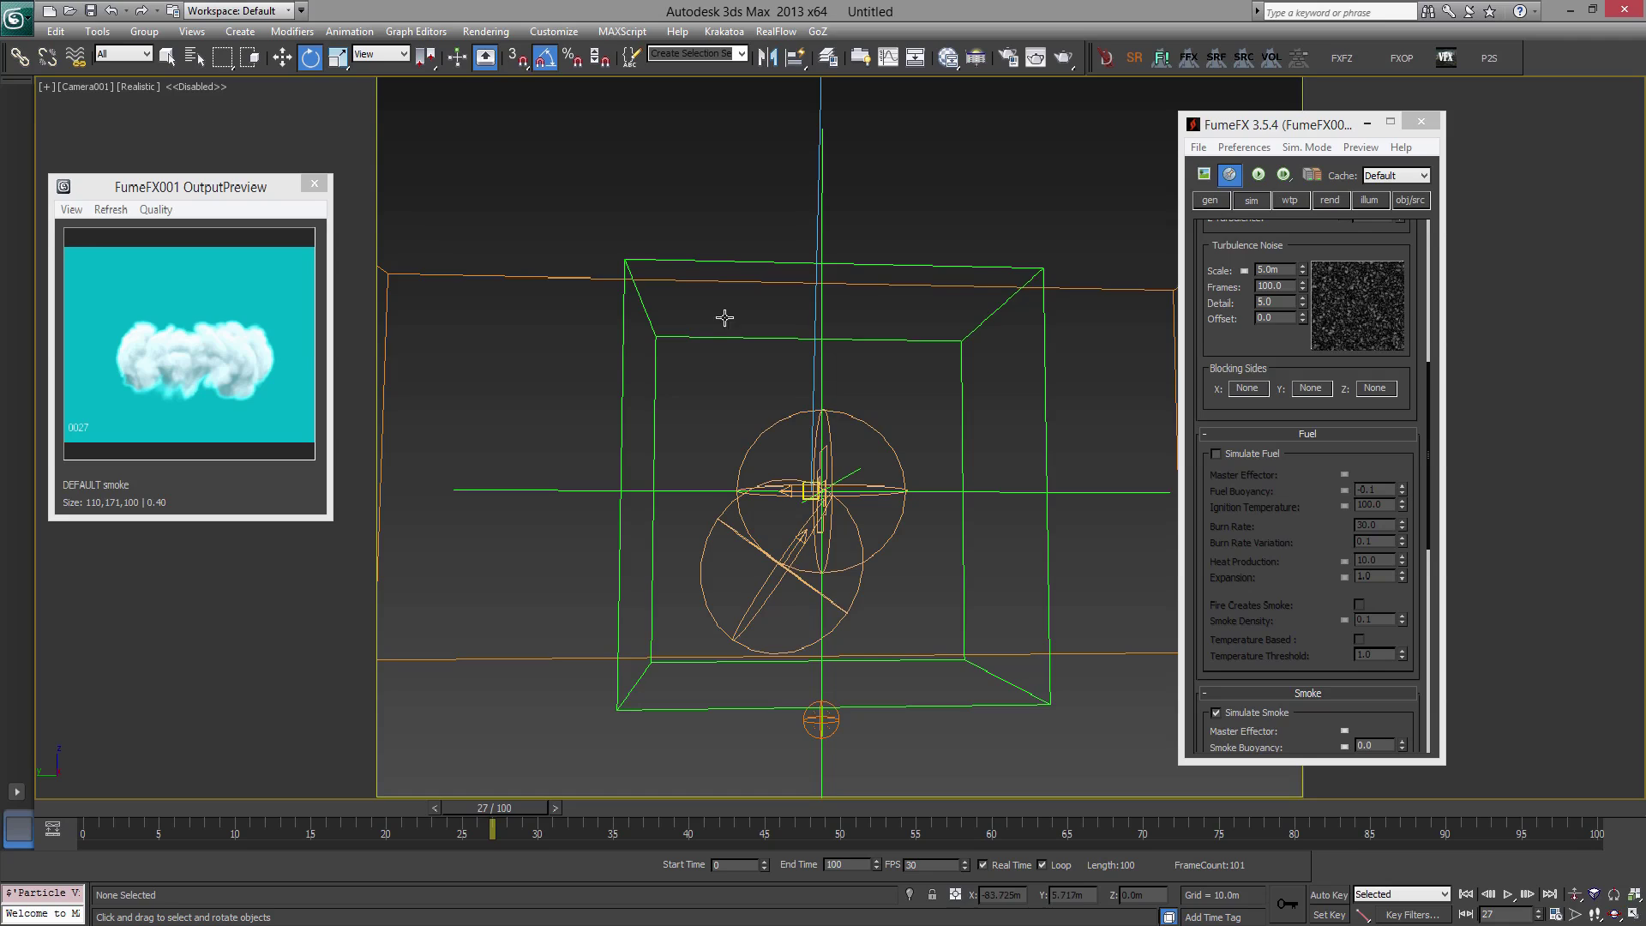
- Using the front and left views, reduce the FumeFX simulation area's Width to about 63.6 m and Height to about 56.6 m
key(f)
middle_drag(792, 408, 788, 415)
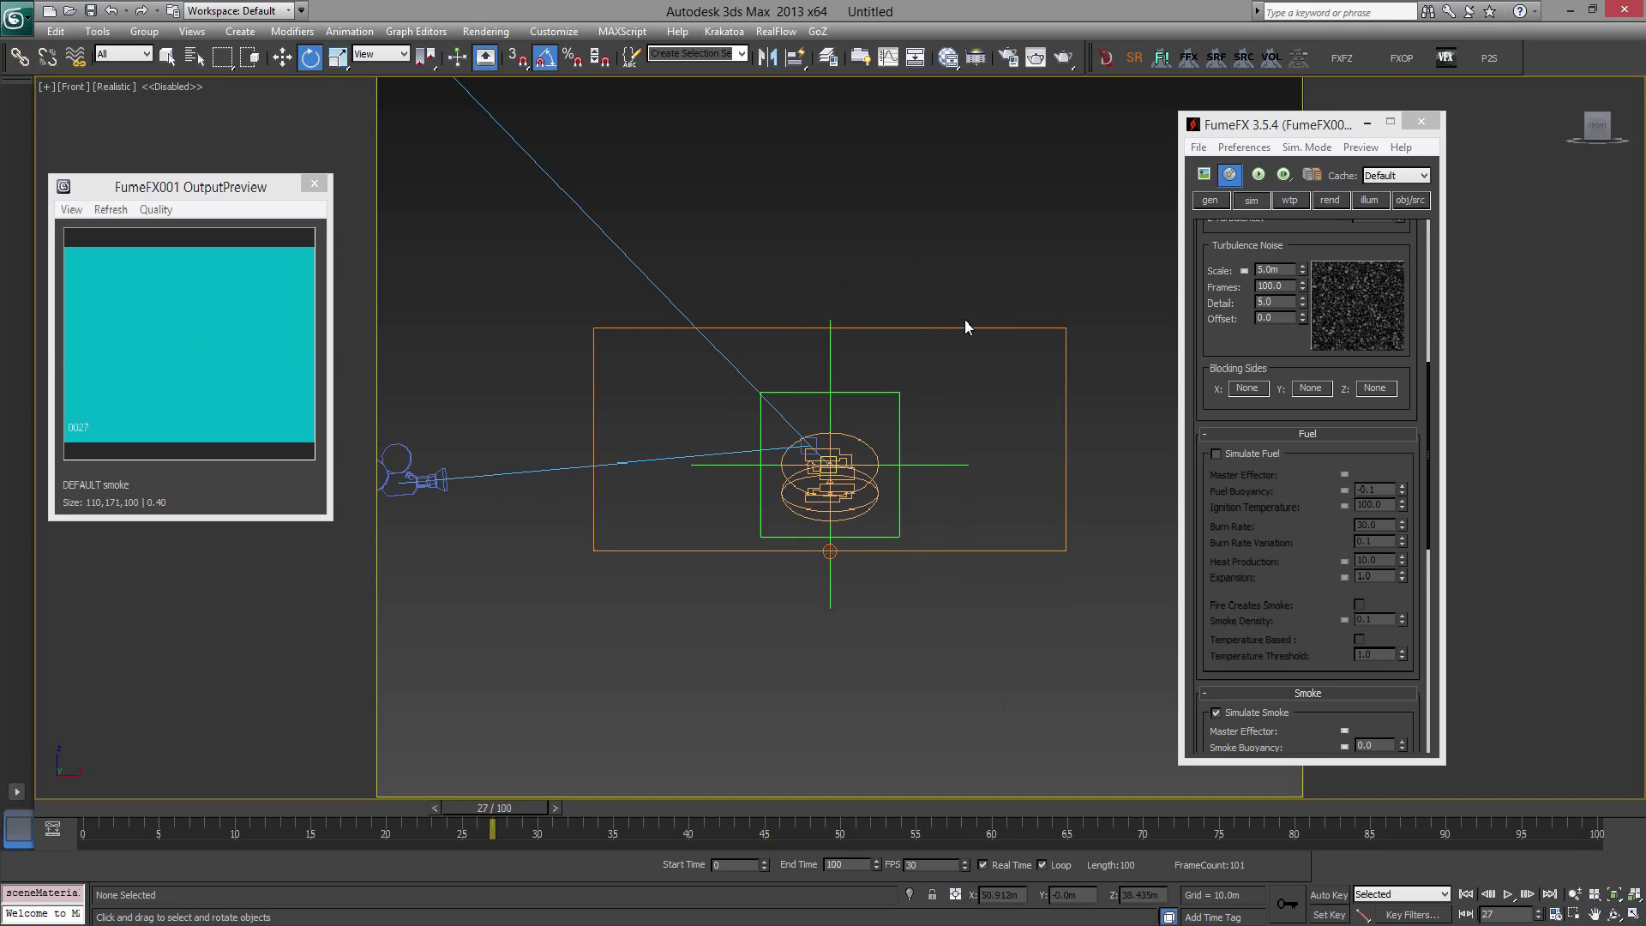
click(988, 329)
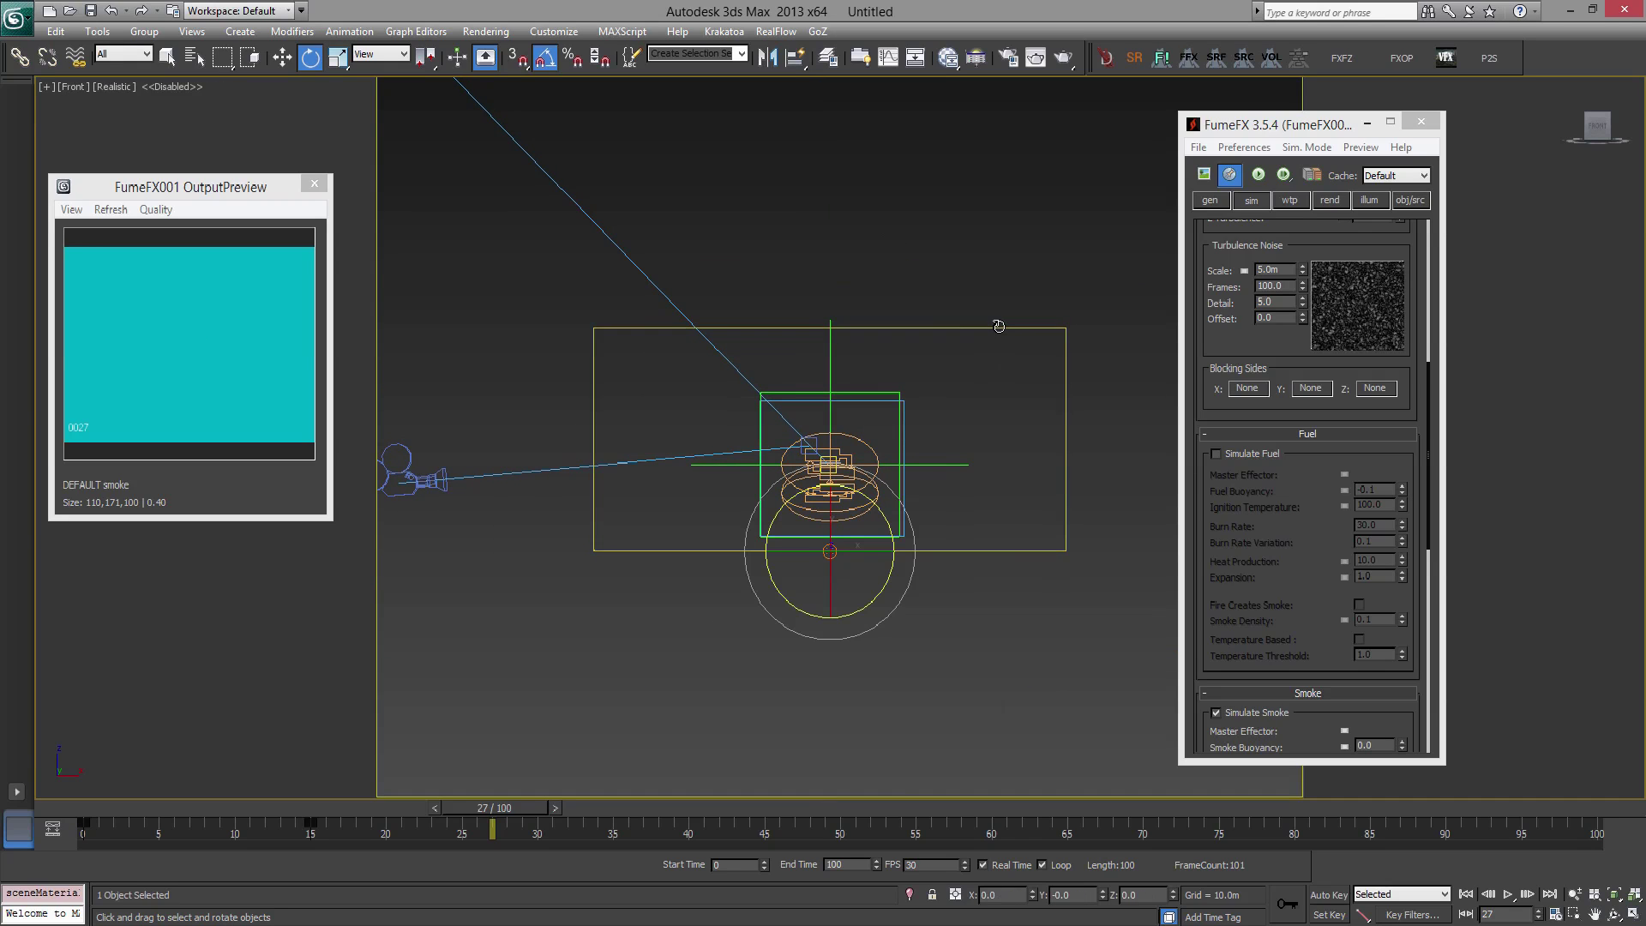
click(1220, 202)
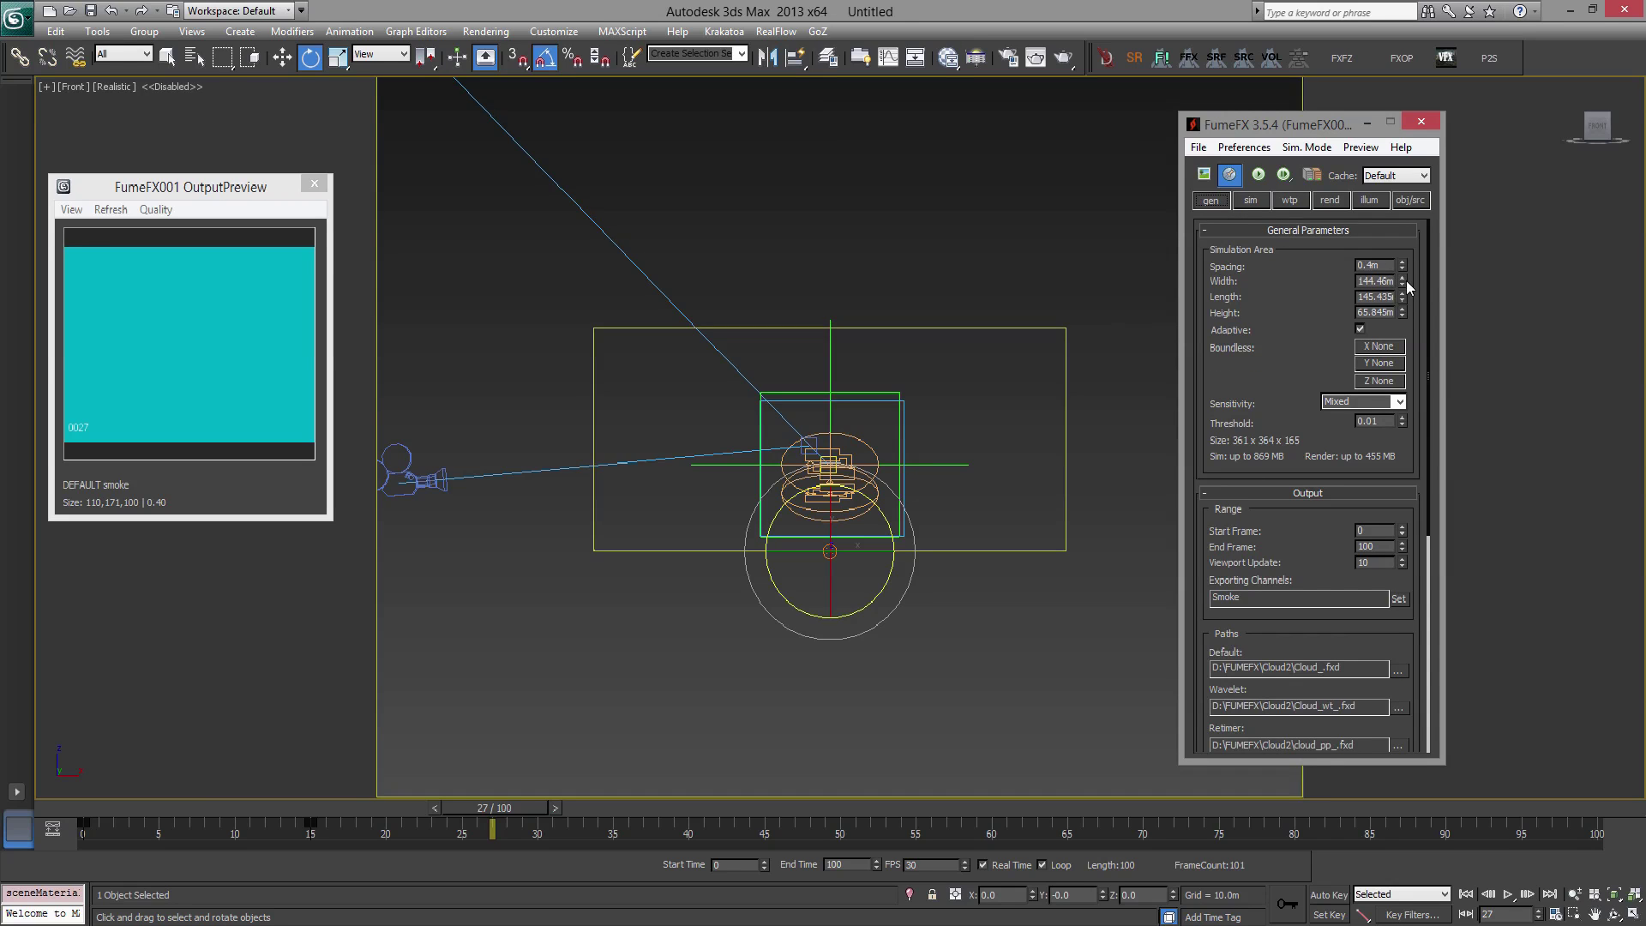
drag(1406, 281, 1414, 332)
scroll(803, 413, down, 1)
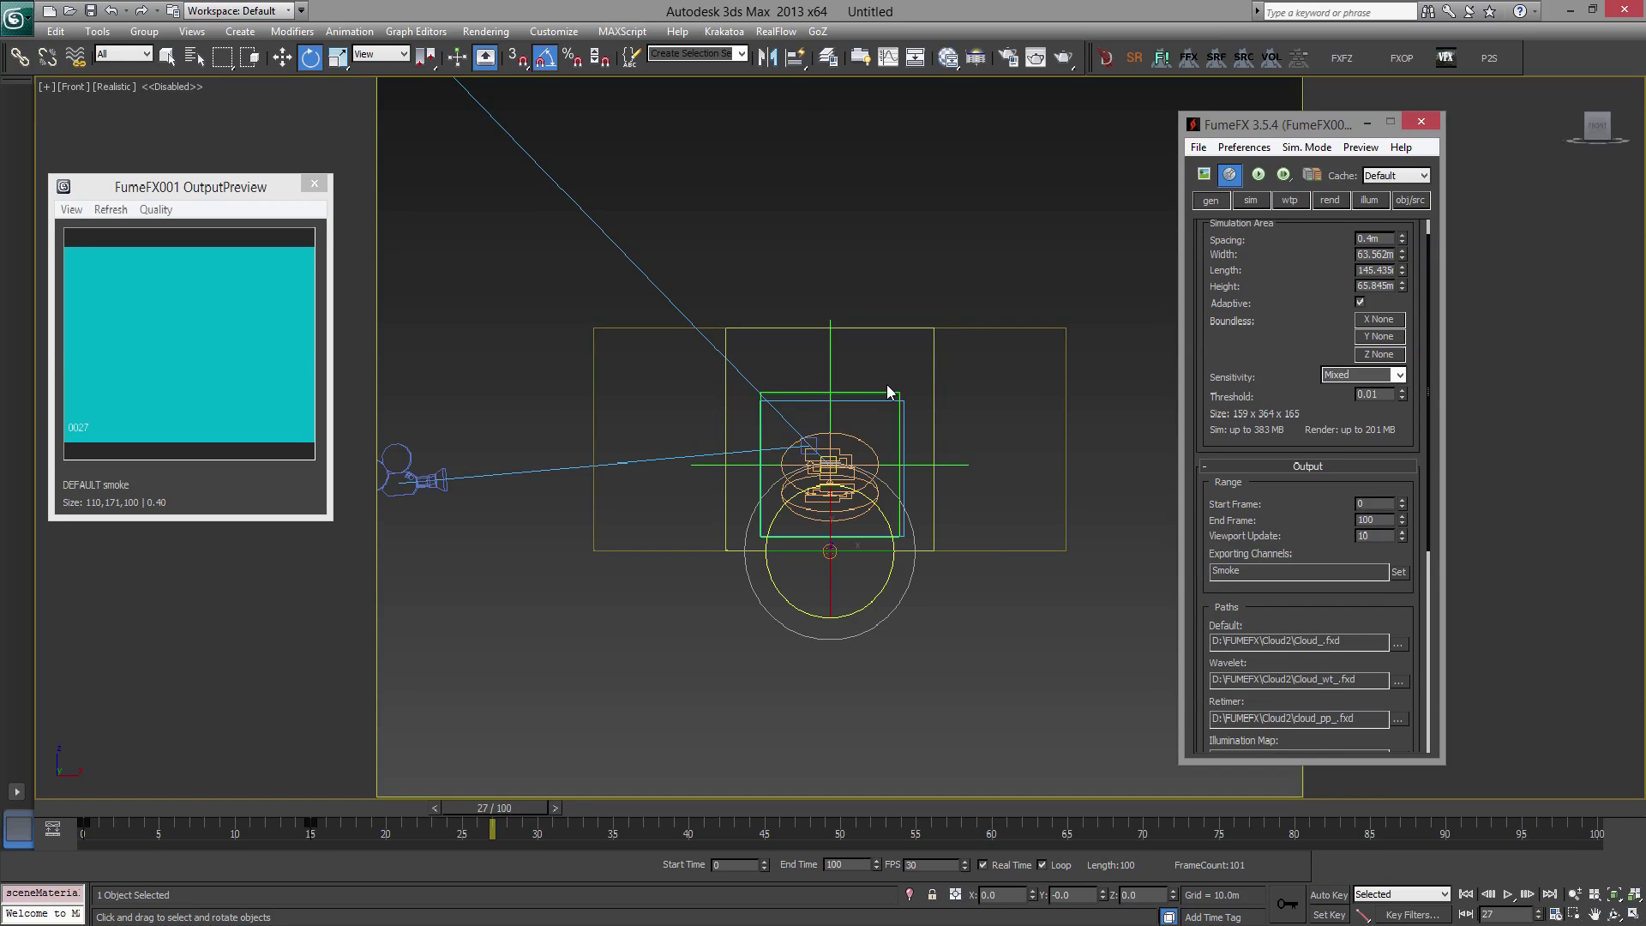
key(l)
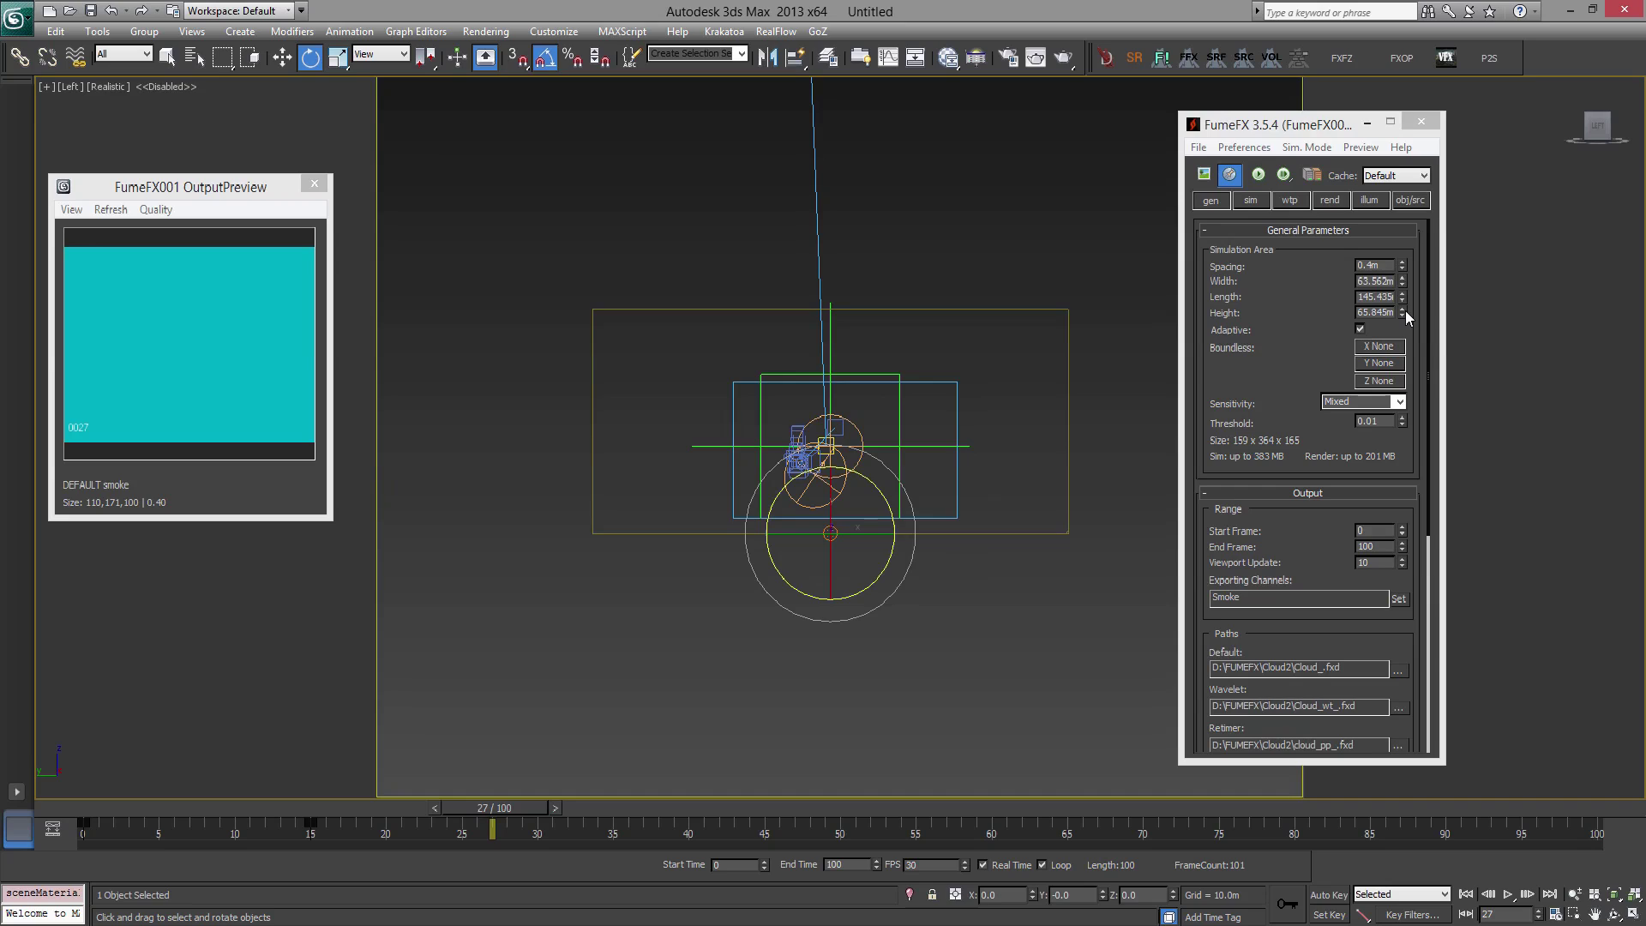
drag(1404, 314, 1407, 326)
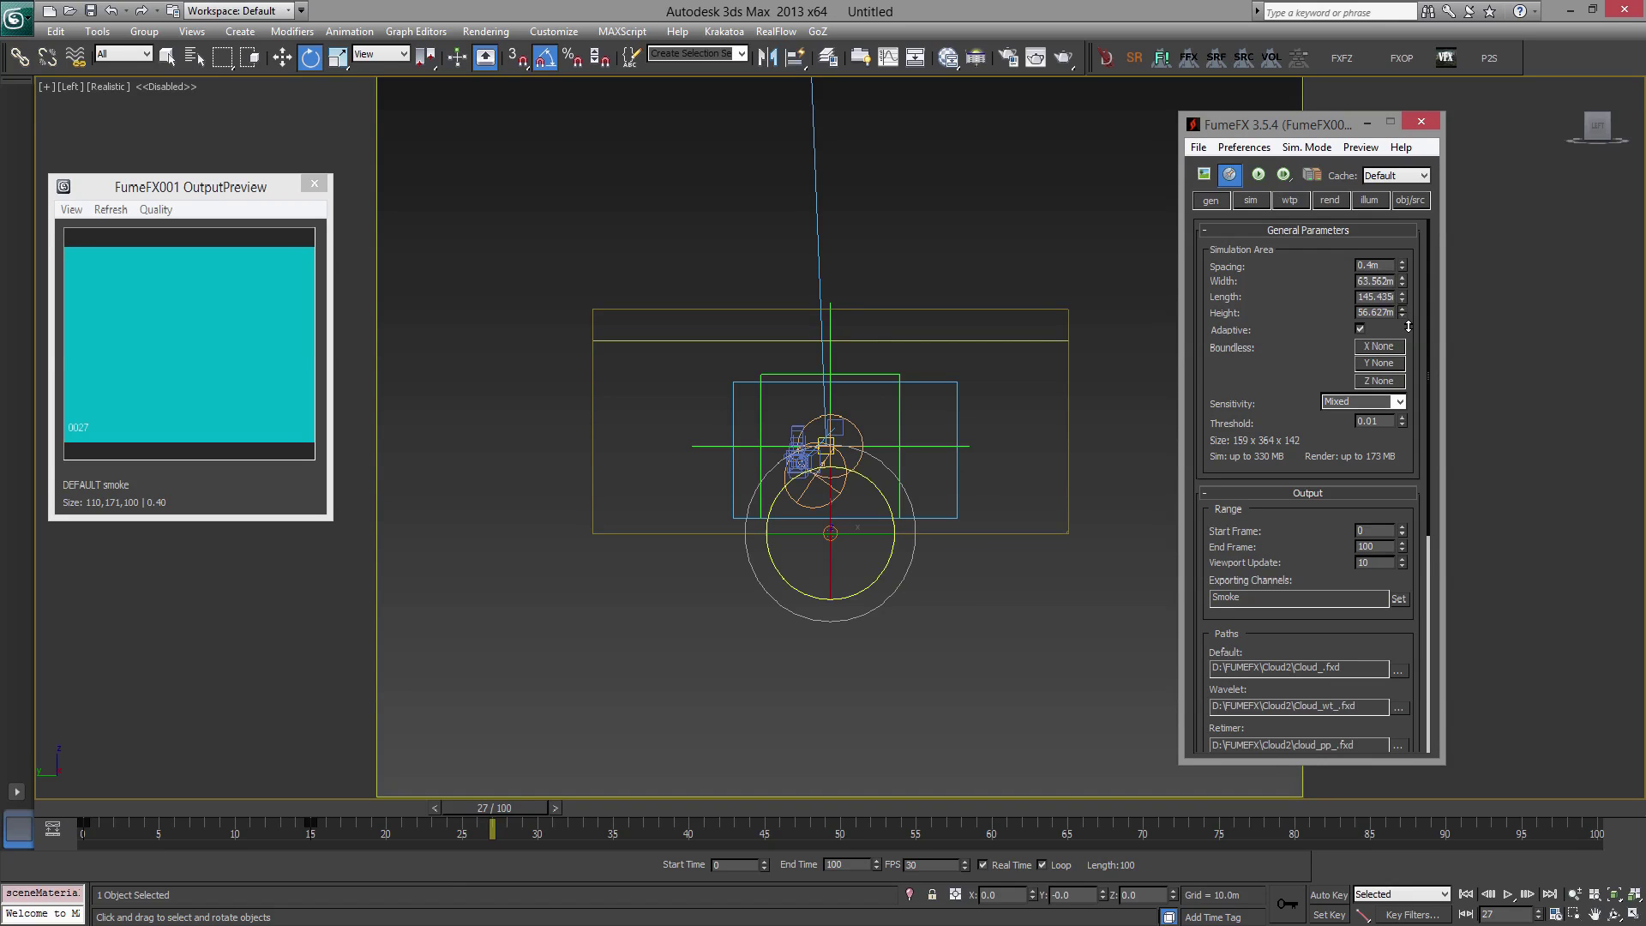
- Reduce the FumeFX simulation area's Width to about 55.3 m and Length to about 88.7 m, checking it in perspective and returning to the camera view
click(1403, 278)
drag(1406, 285, 1412, 330)
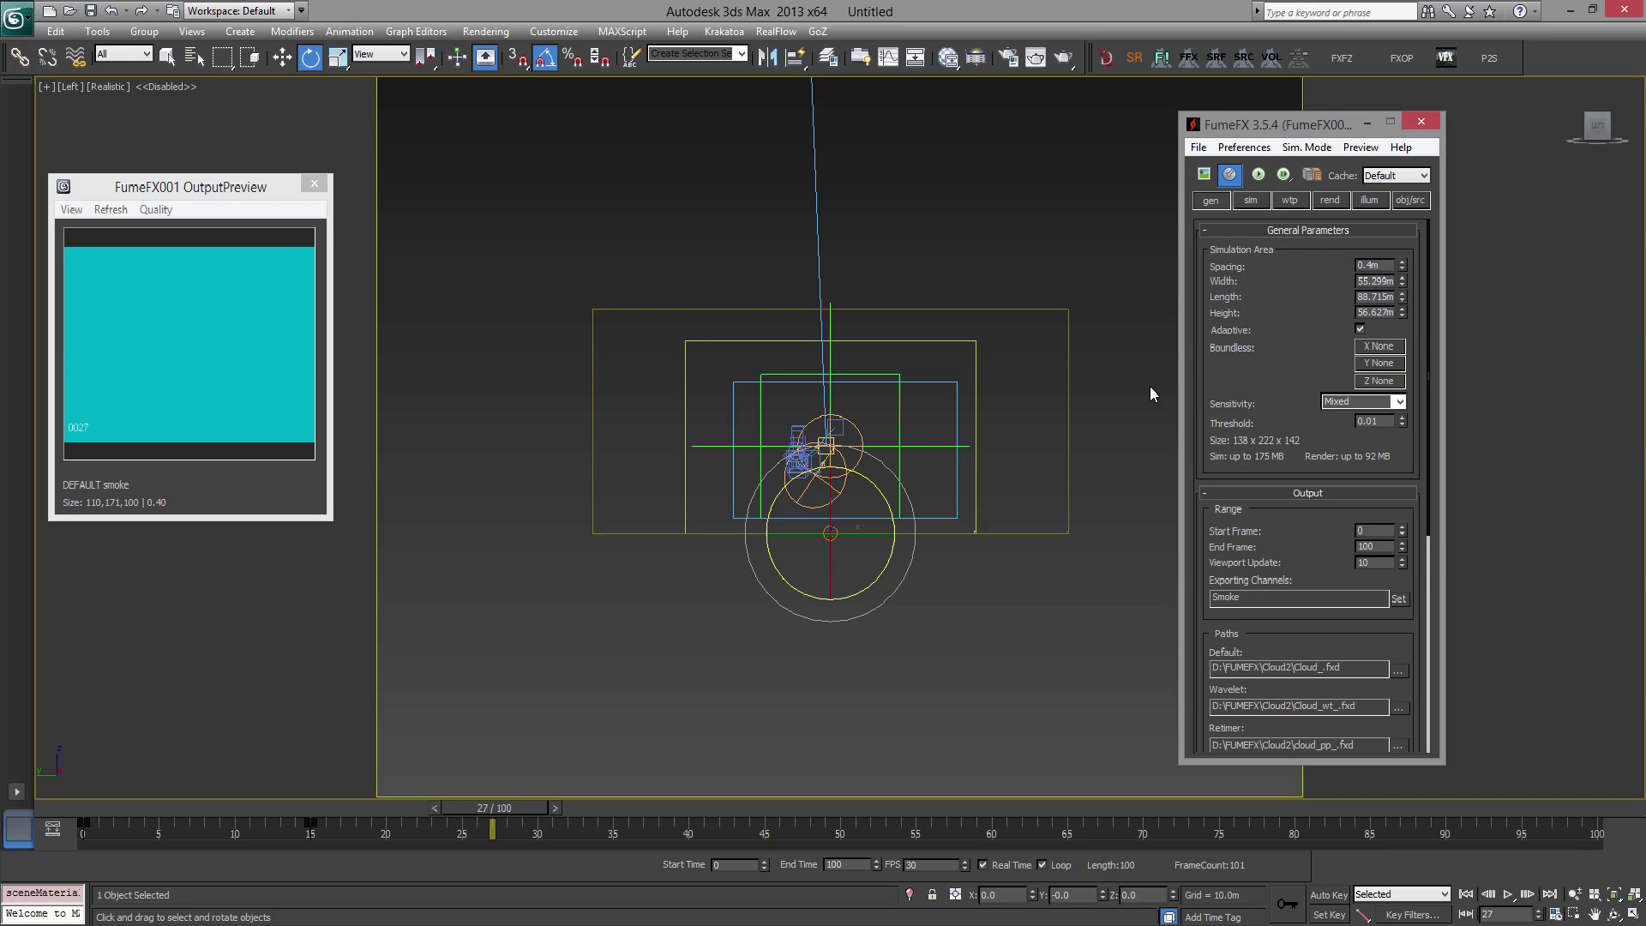
key(p)
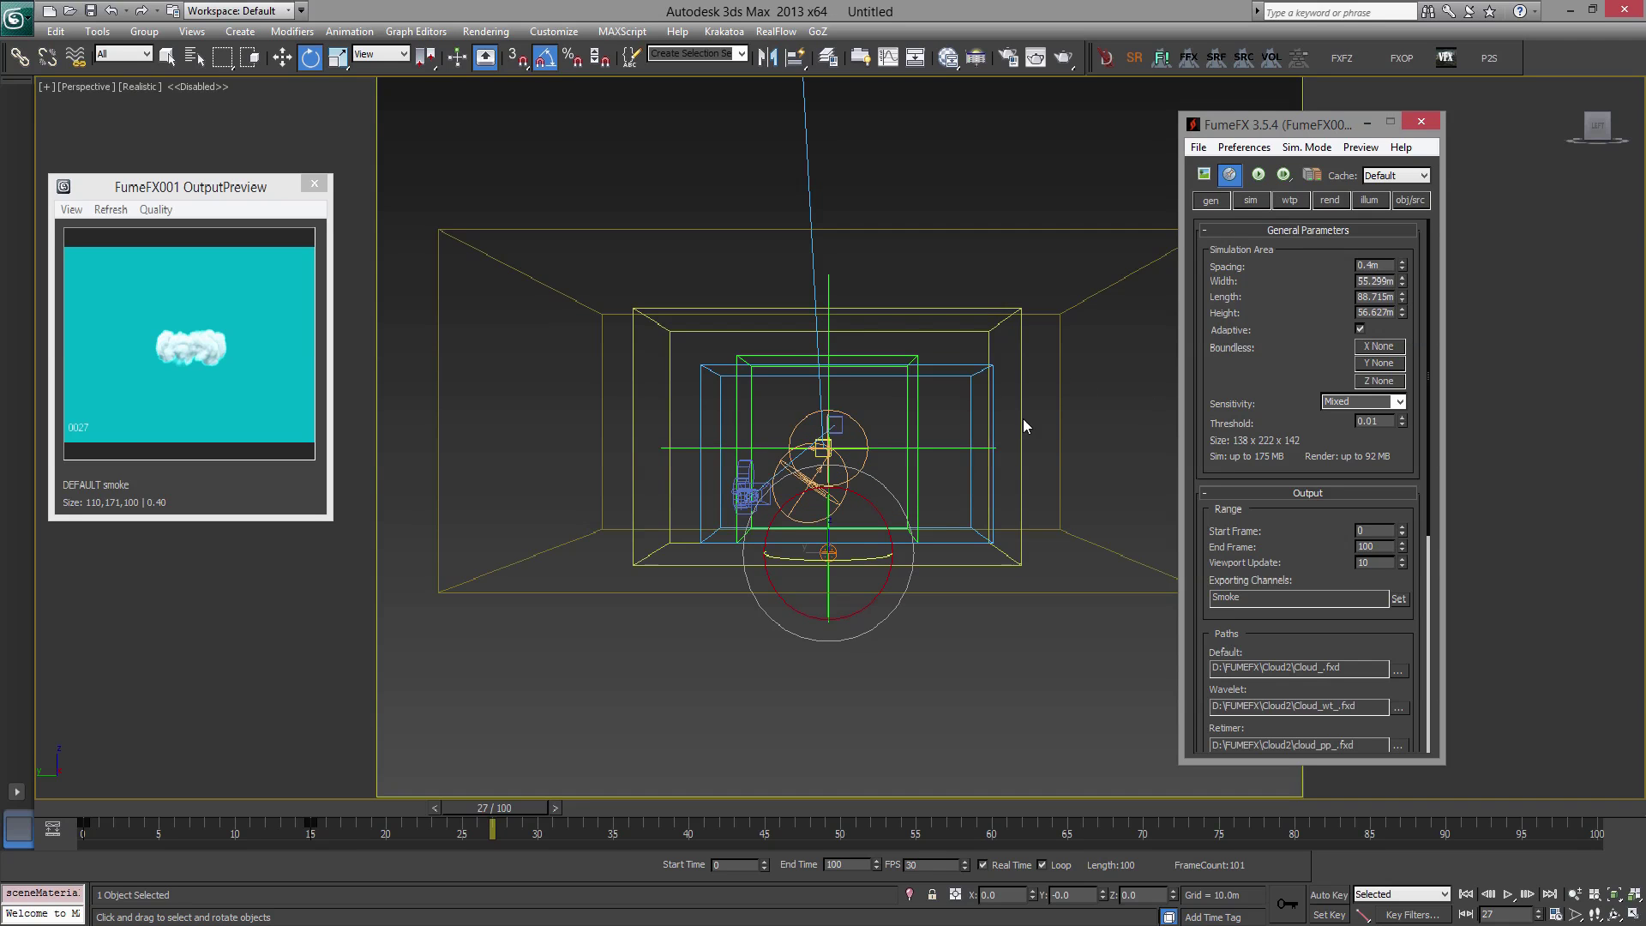
alt+middle_drag(1022, 419, 977, 269)
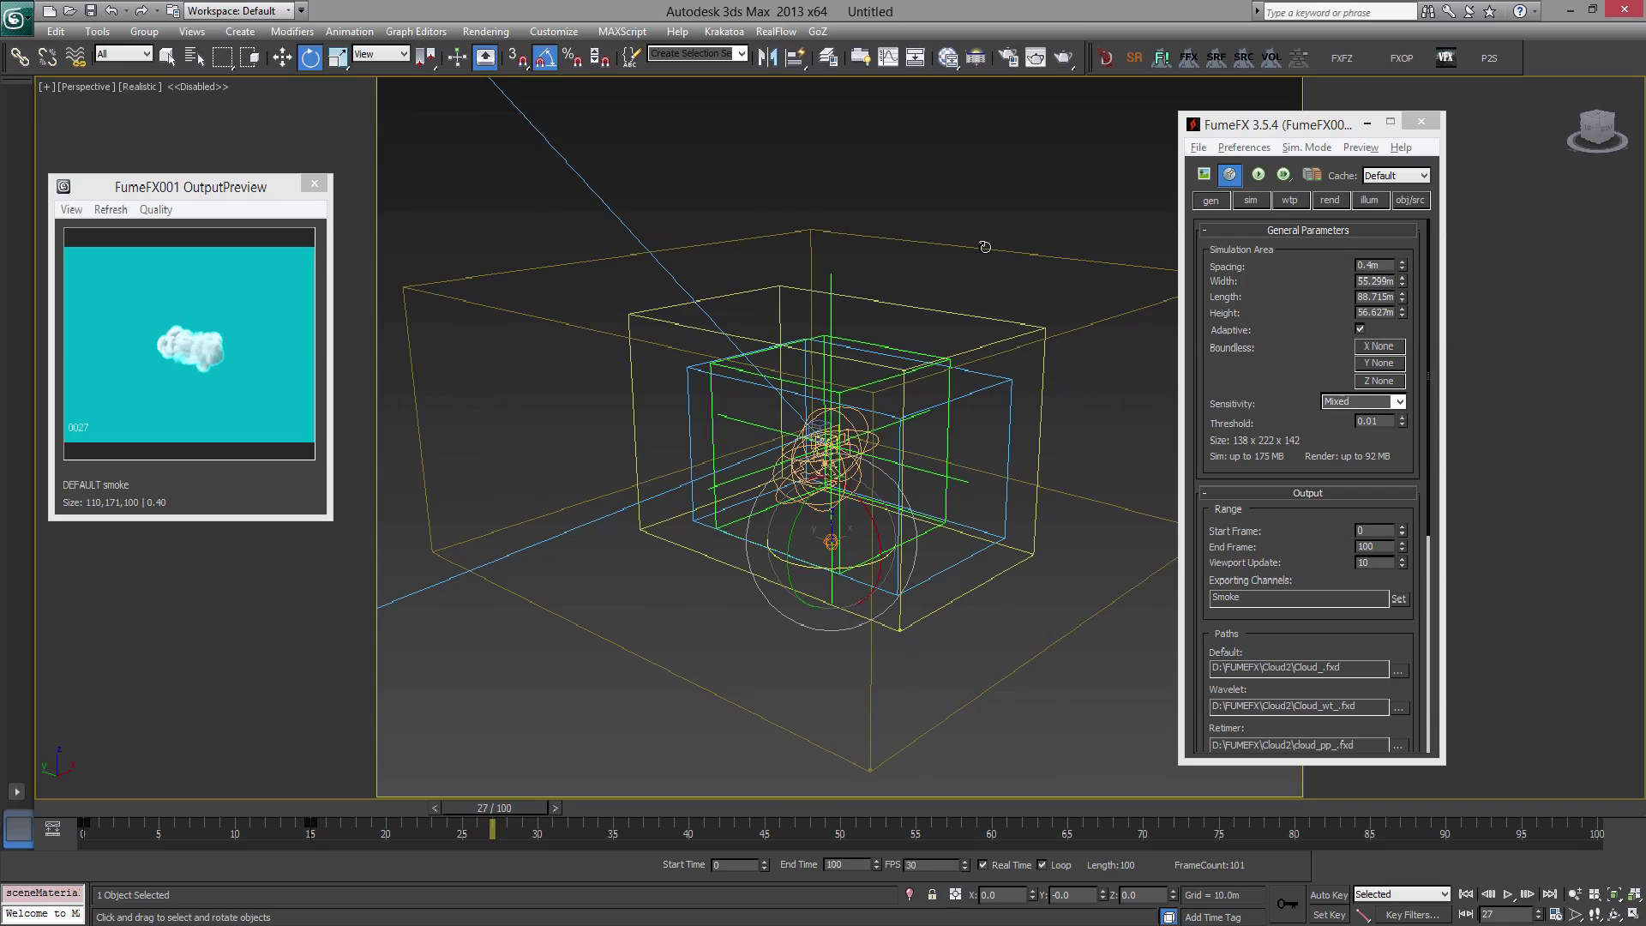
key(c)
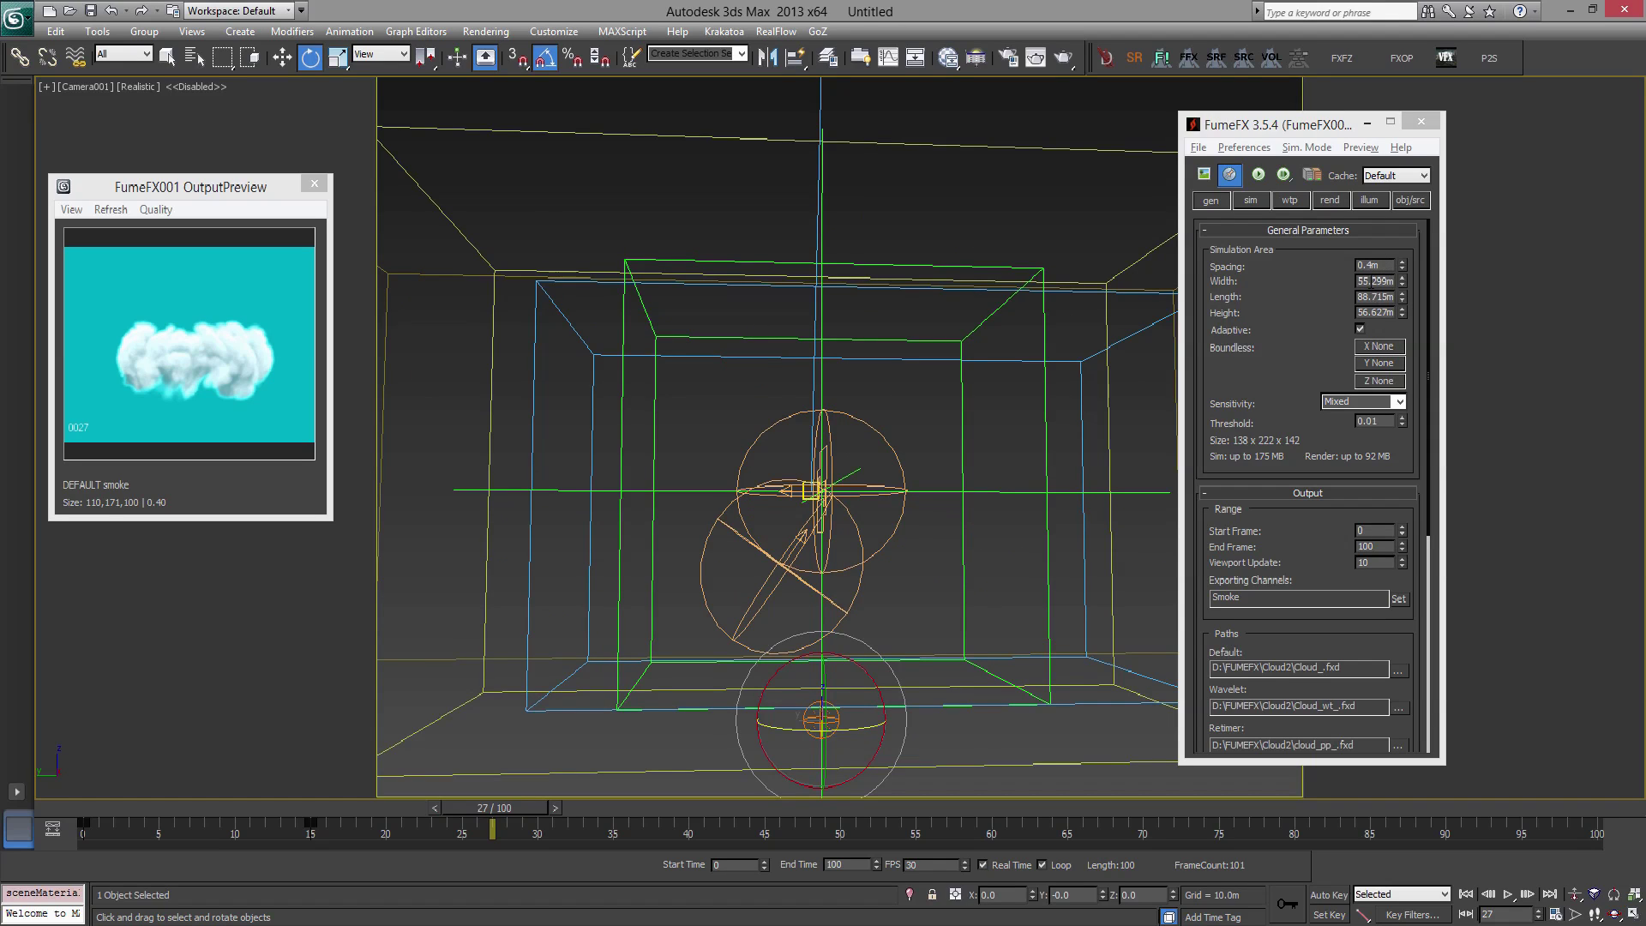
- Set the FumeFX simulation area's Spacing to 0.2 m
drag(1392, 266, 1369, 265)
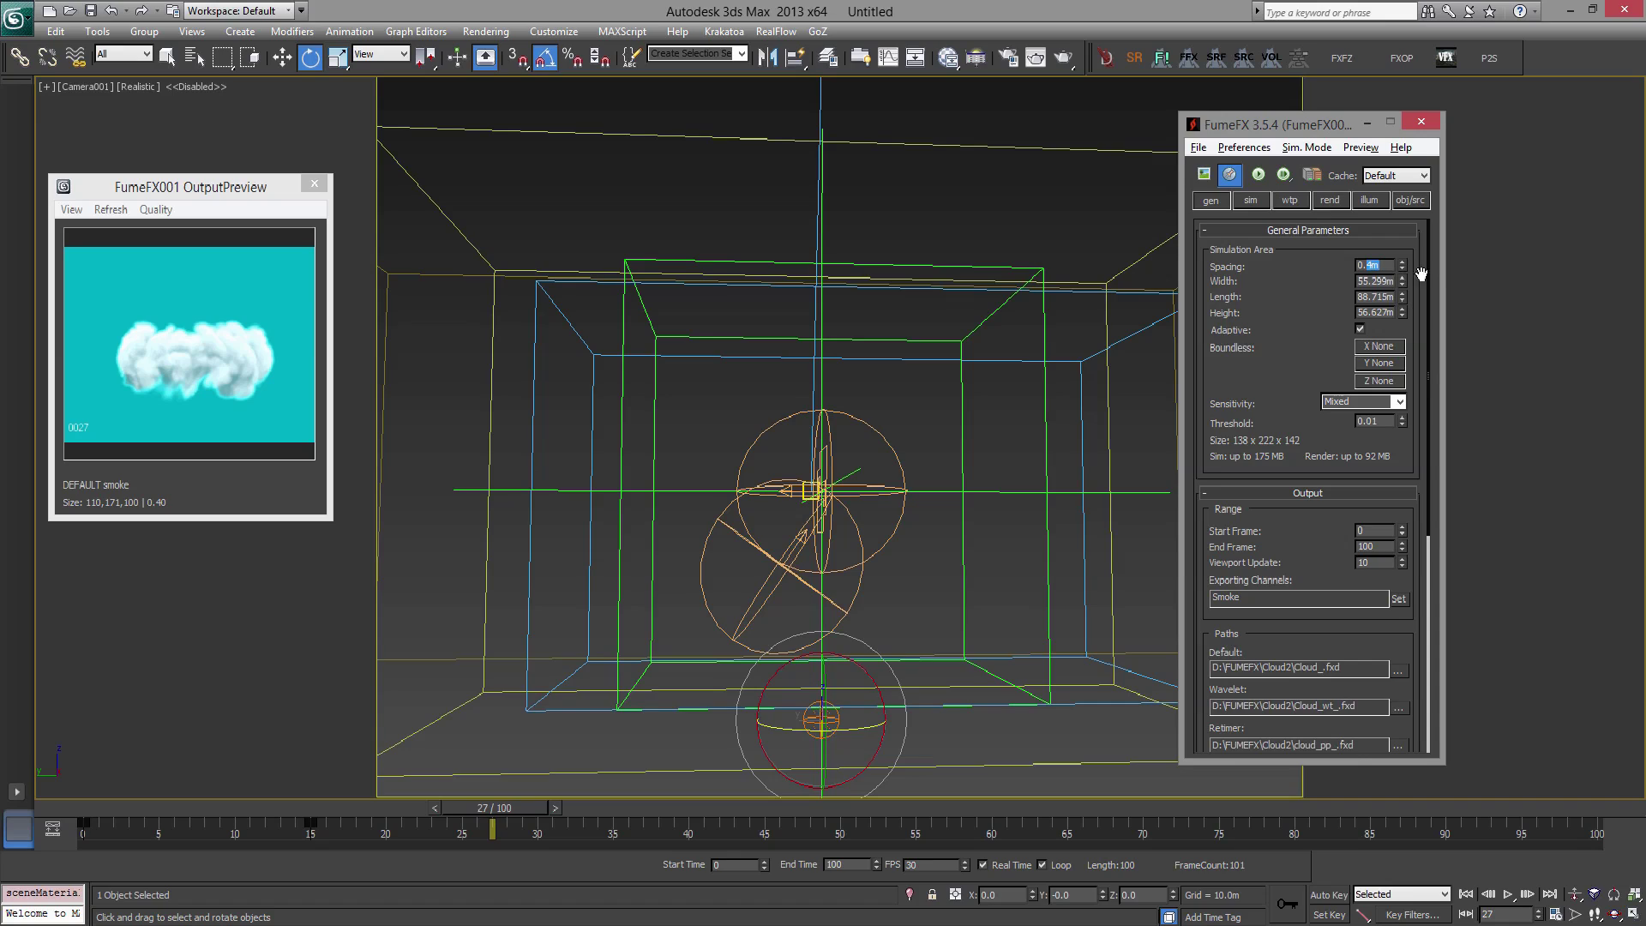
text(3)
key(Return)
text(0.2)
key(Return)
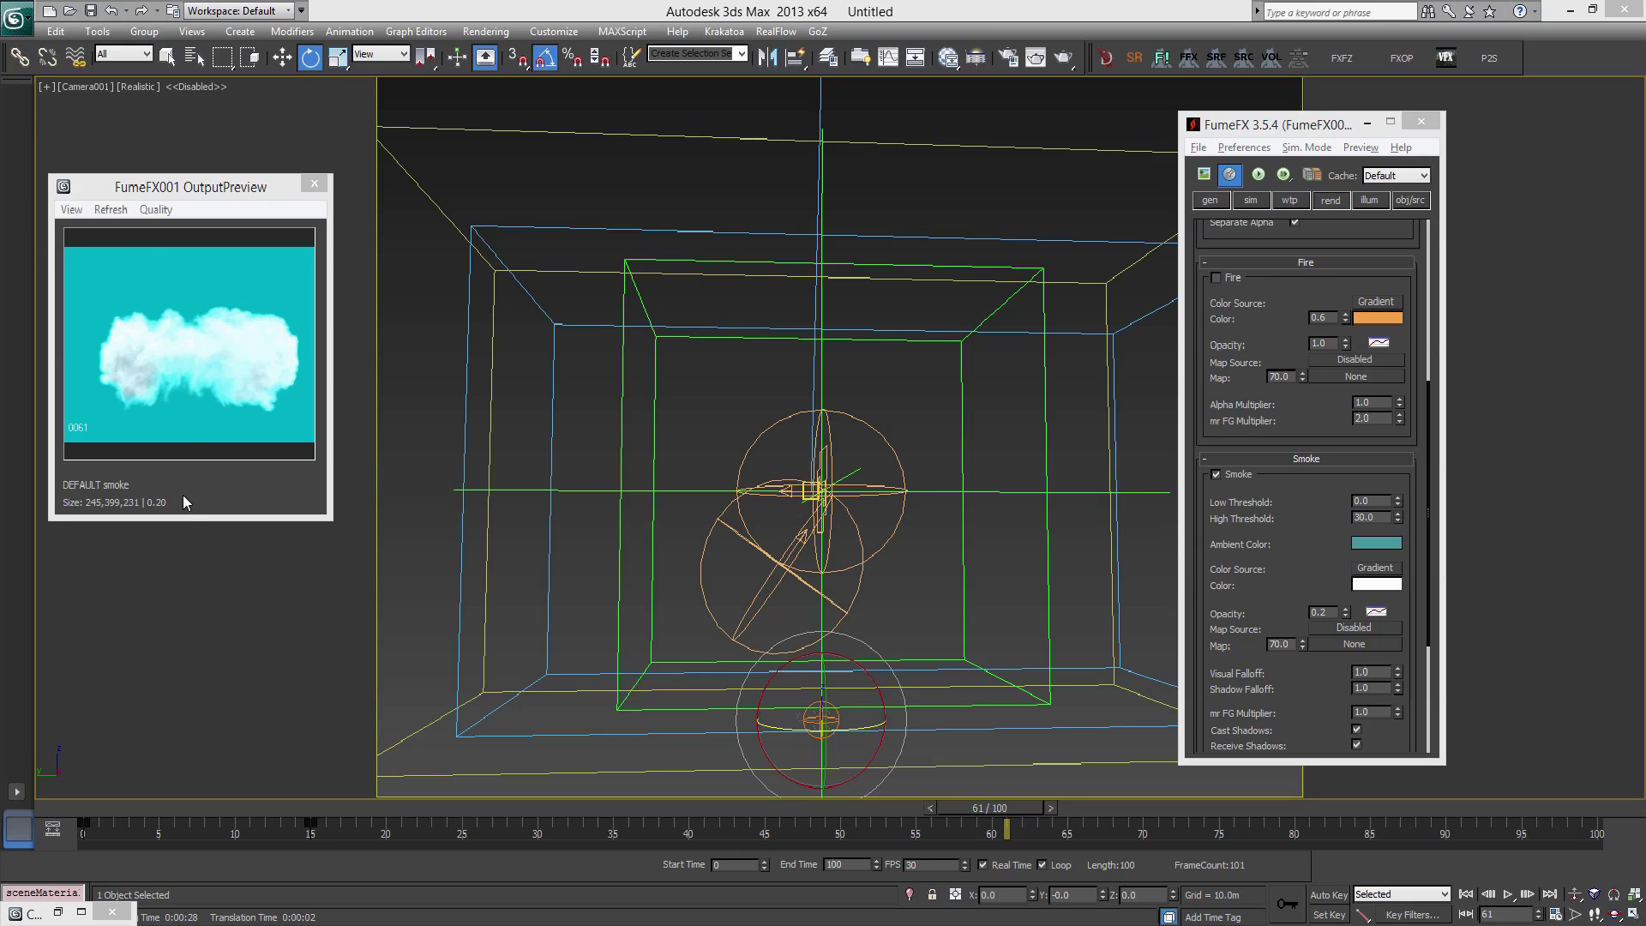
- Examine the frame 61 cloud render alongside the FumeFX rendering and smoke parameters, closing both windows when done
click(58, 912)
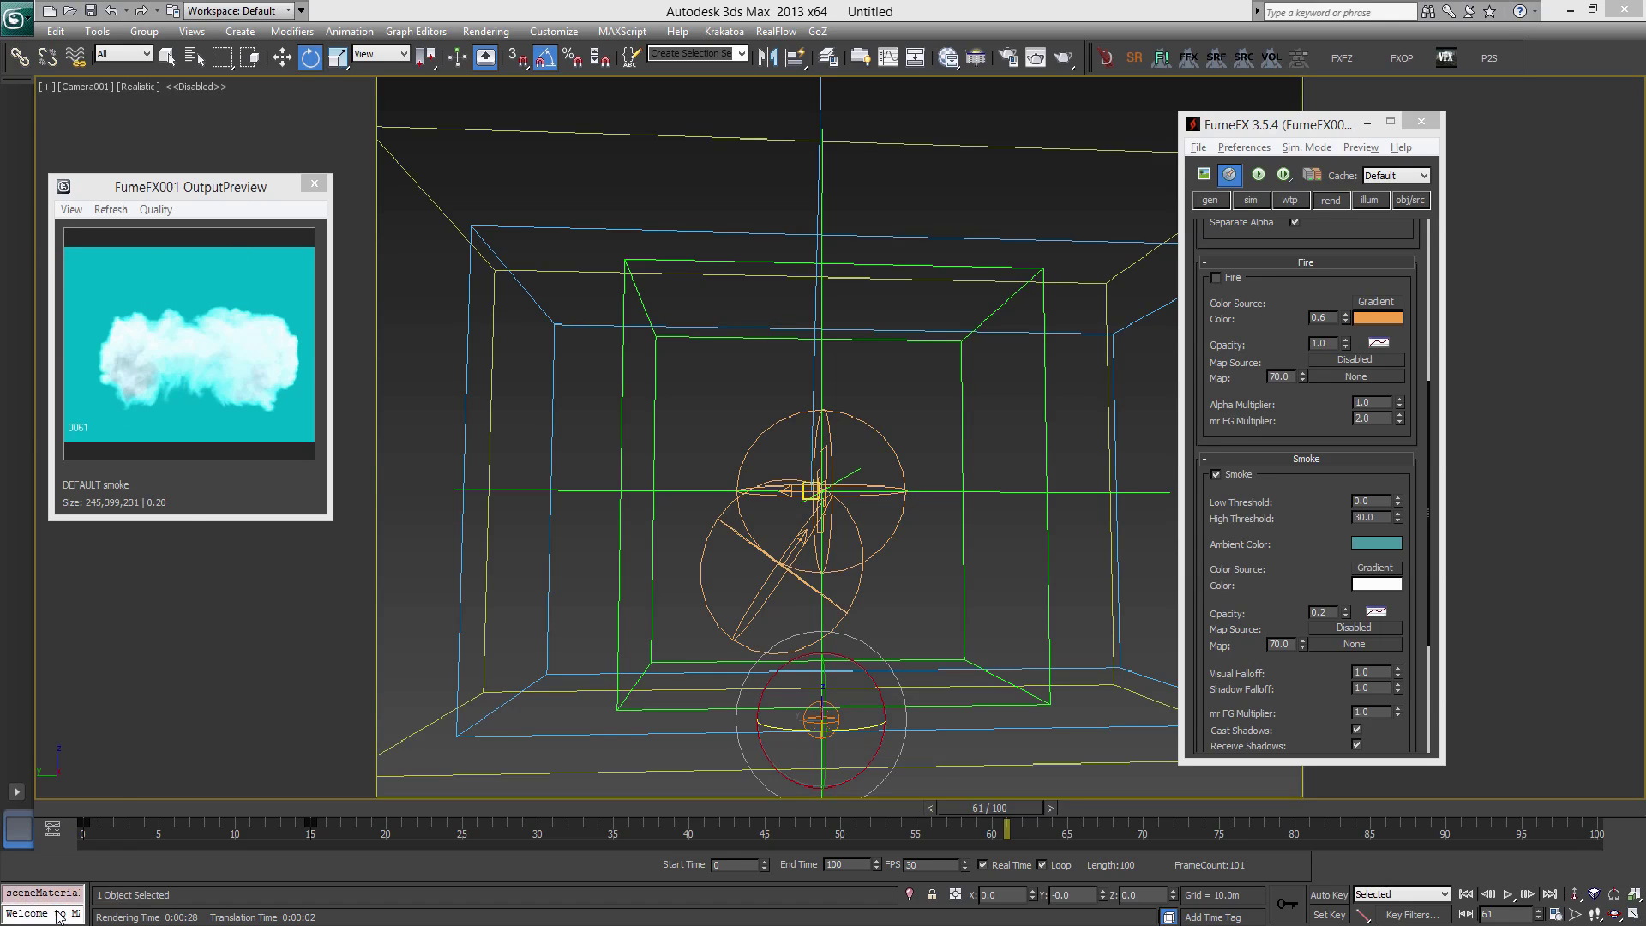
drag(616, 84, 888, 93)
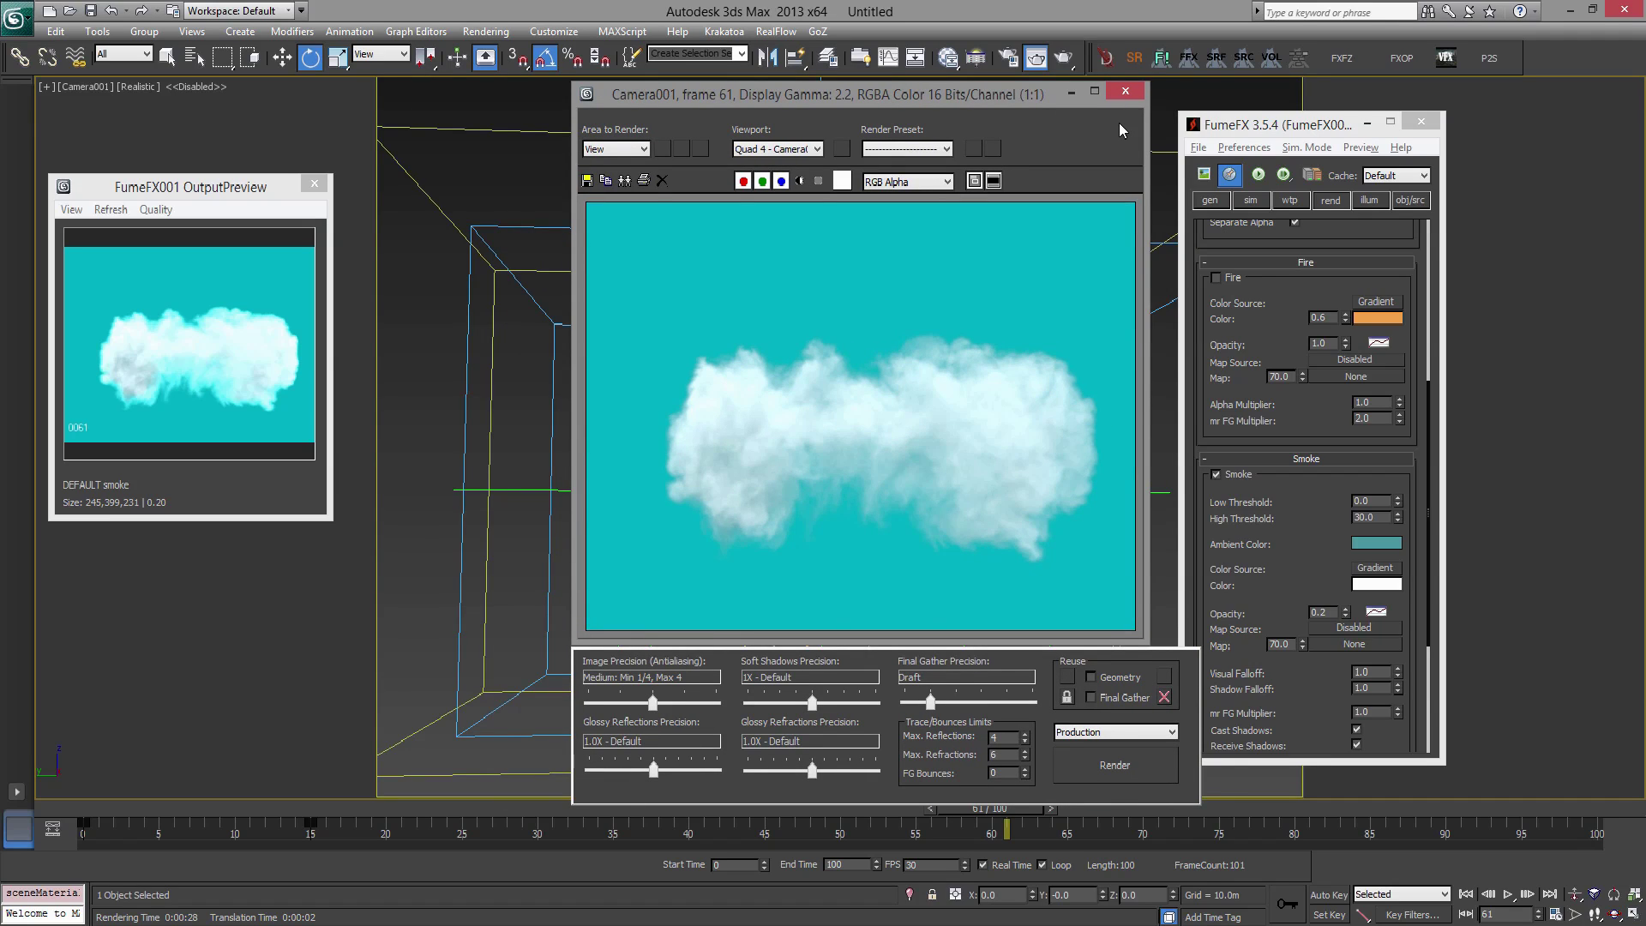
click(1328, 202)
click(1328, 201)
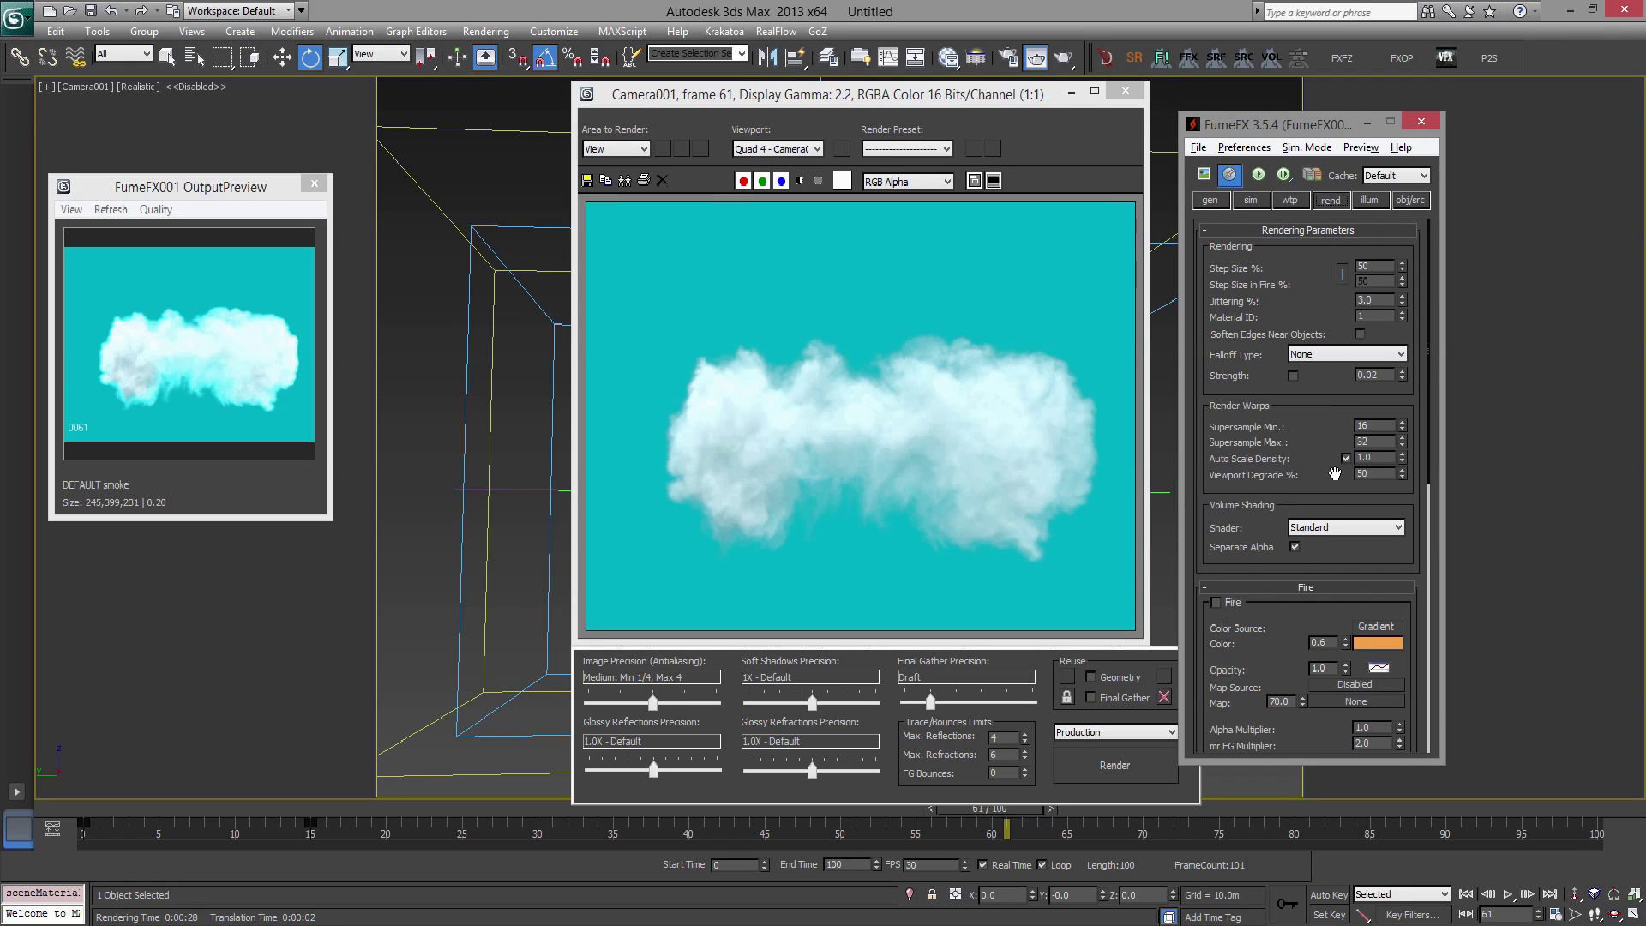
scroll(1265, 631, down, 5)
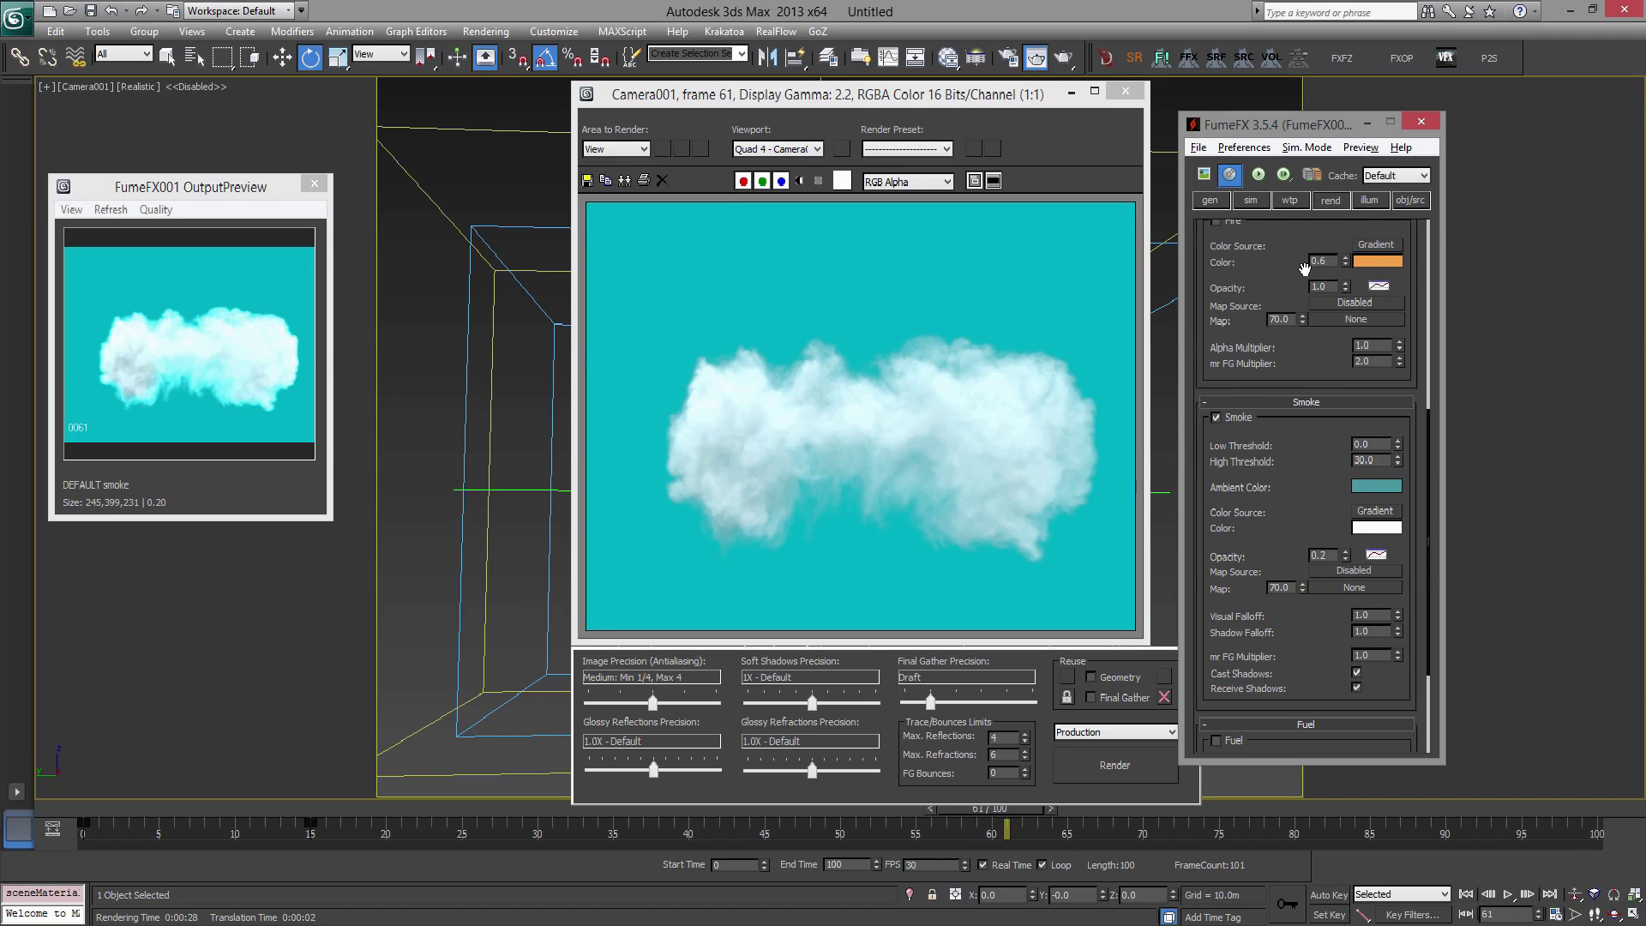
click(1421, 121)
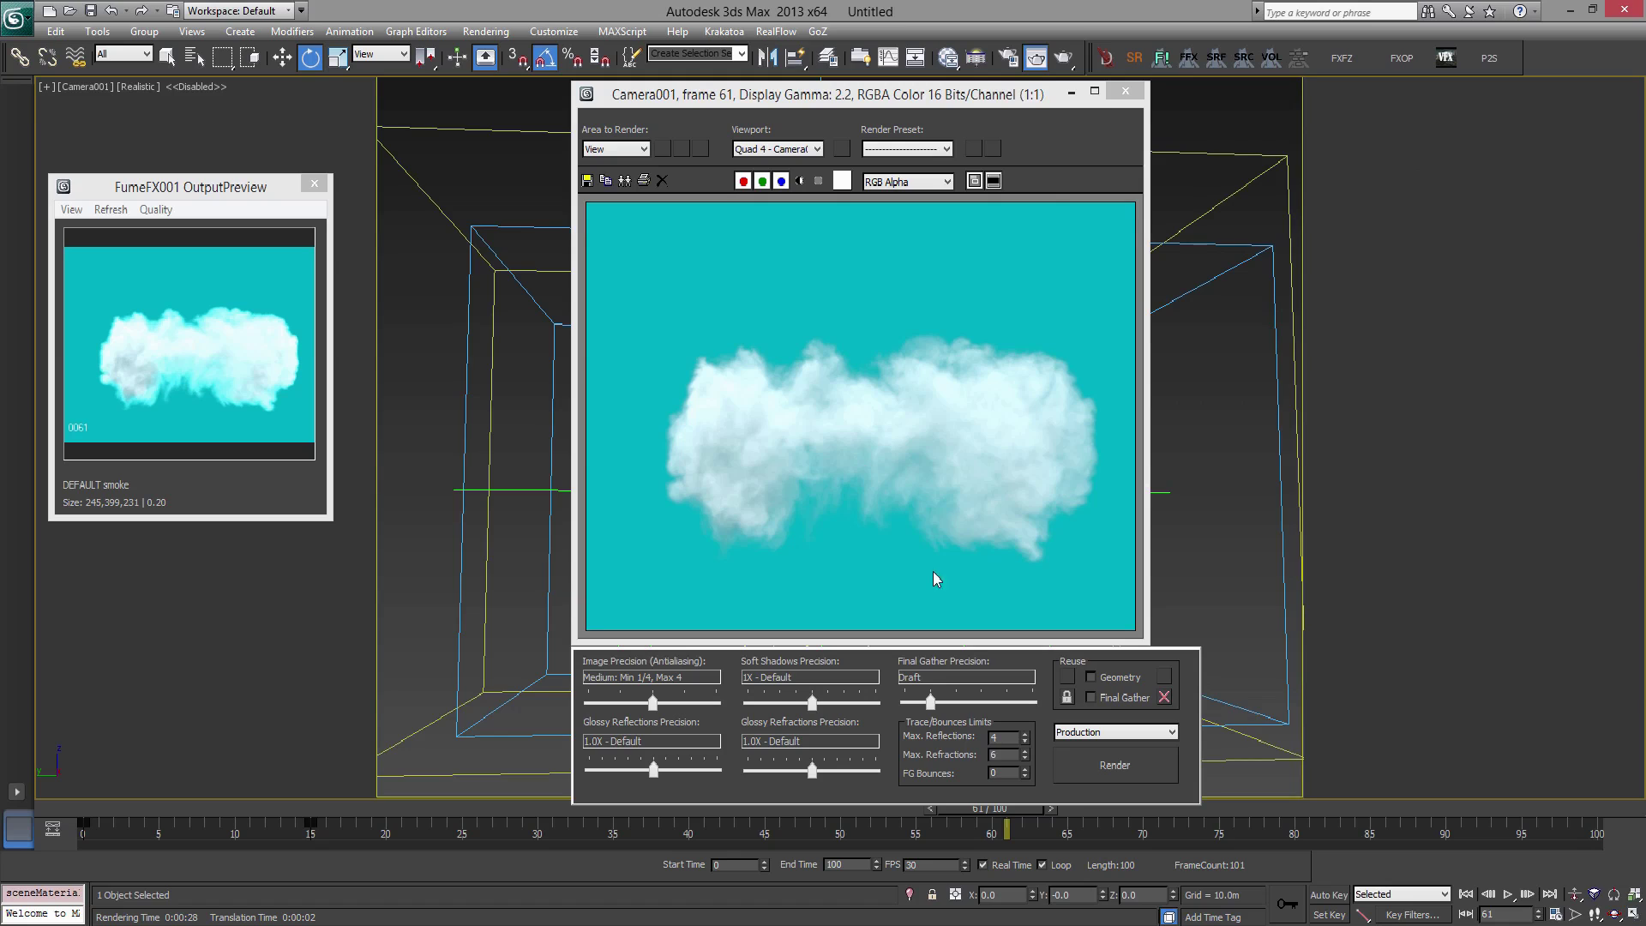
click(1124, 91)
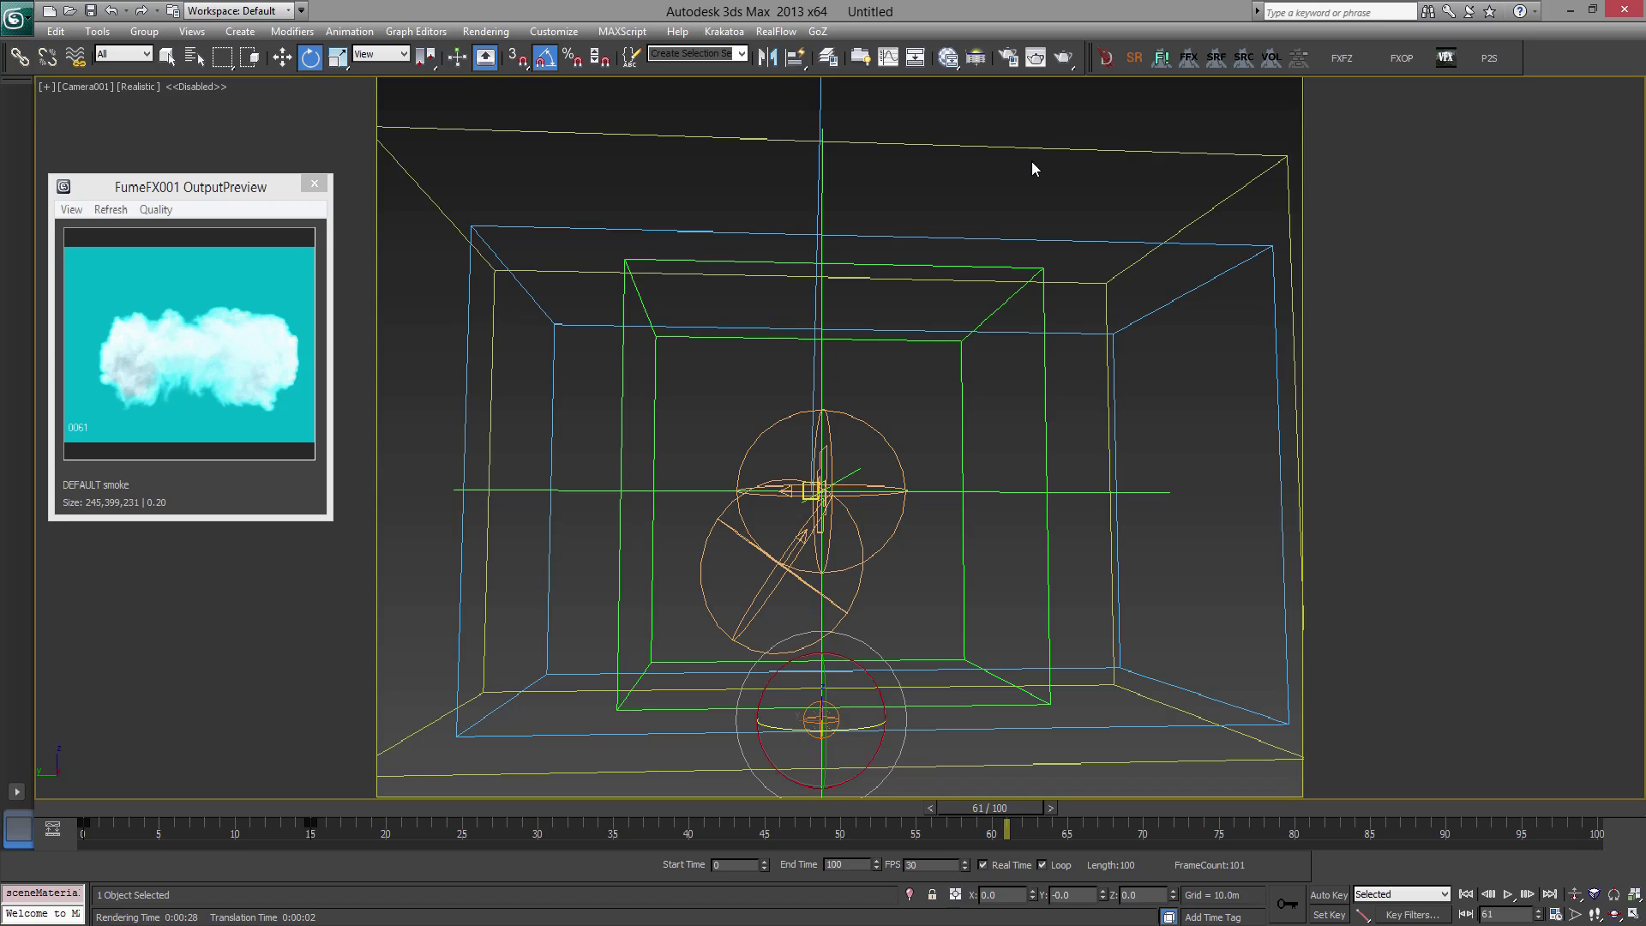
- Reopen the FumeFX settings and set the playback's Play From, Play To and Start Frame to 61, minimizing the window when done
key(y)
click(1488, 396)
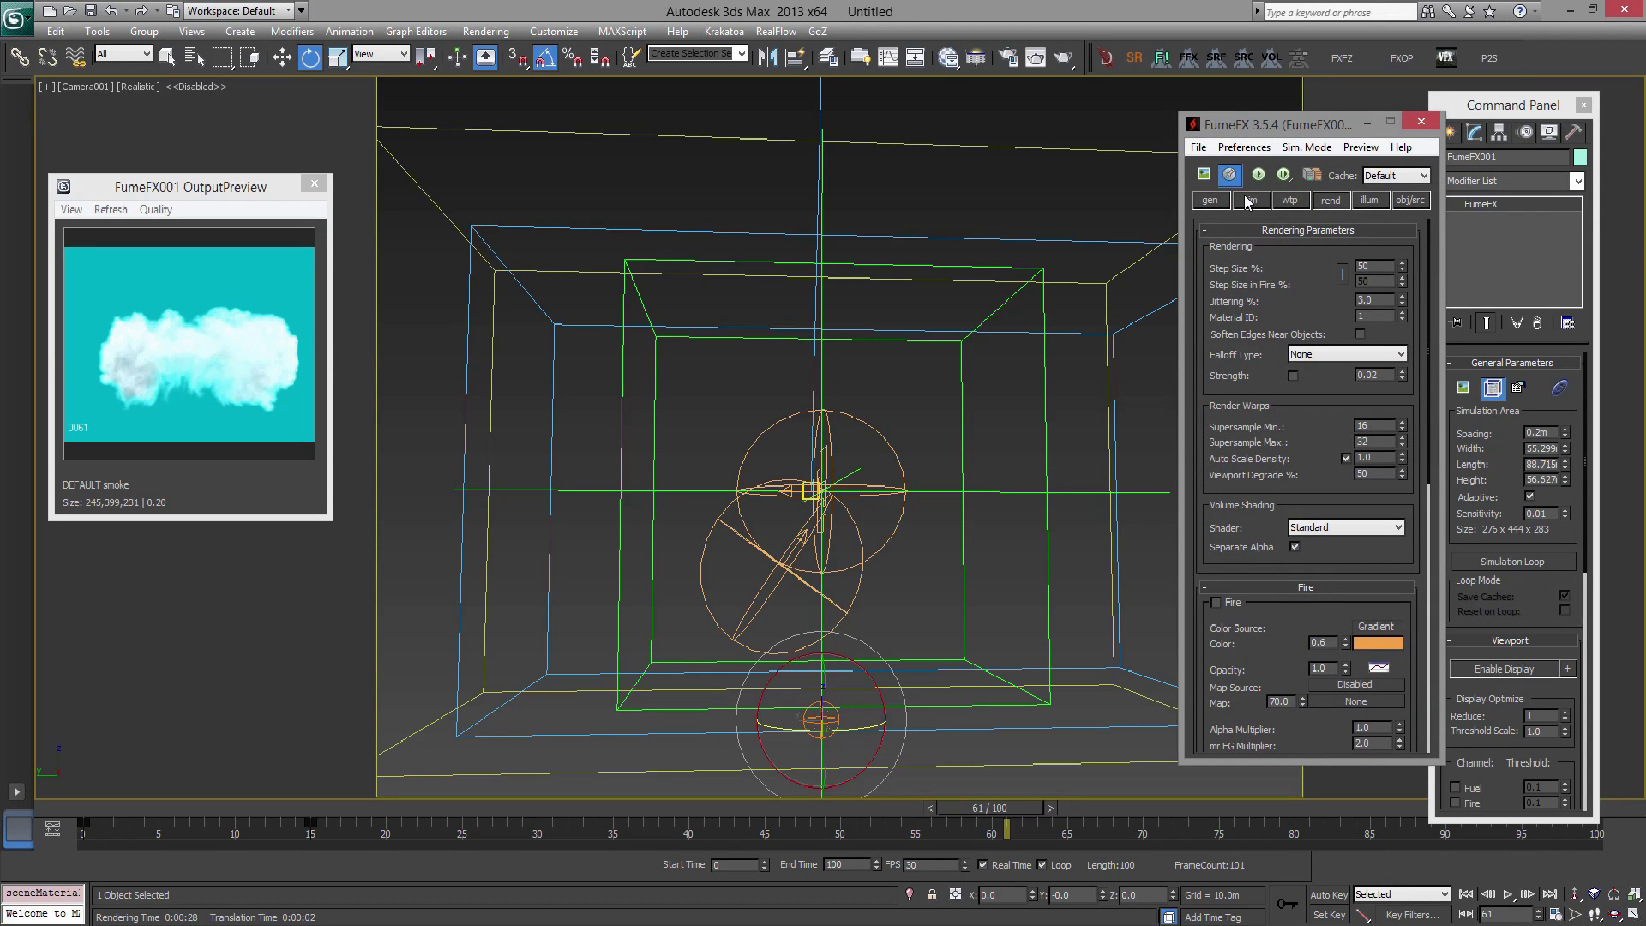
click(1218, 202)
drag(1322, 574, 1309, 236)
drag(1370, 530, 1226, 518)
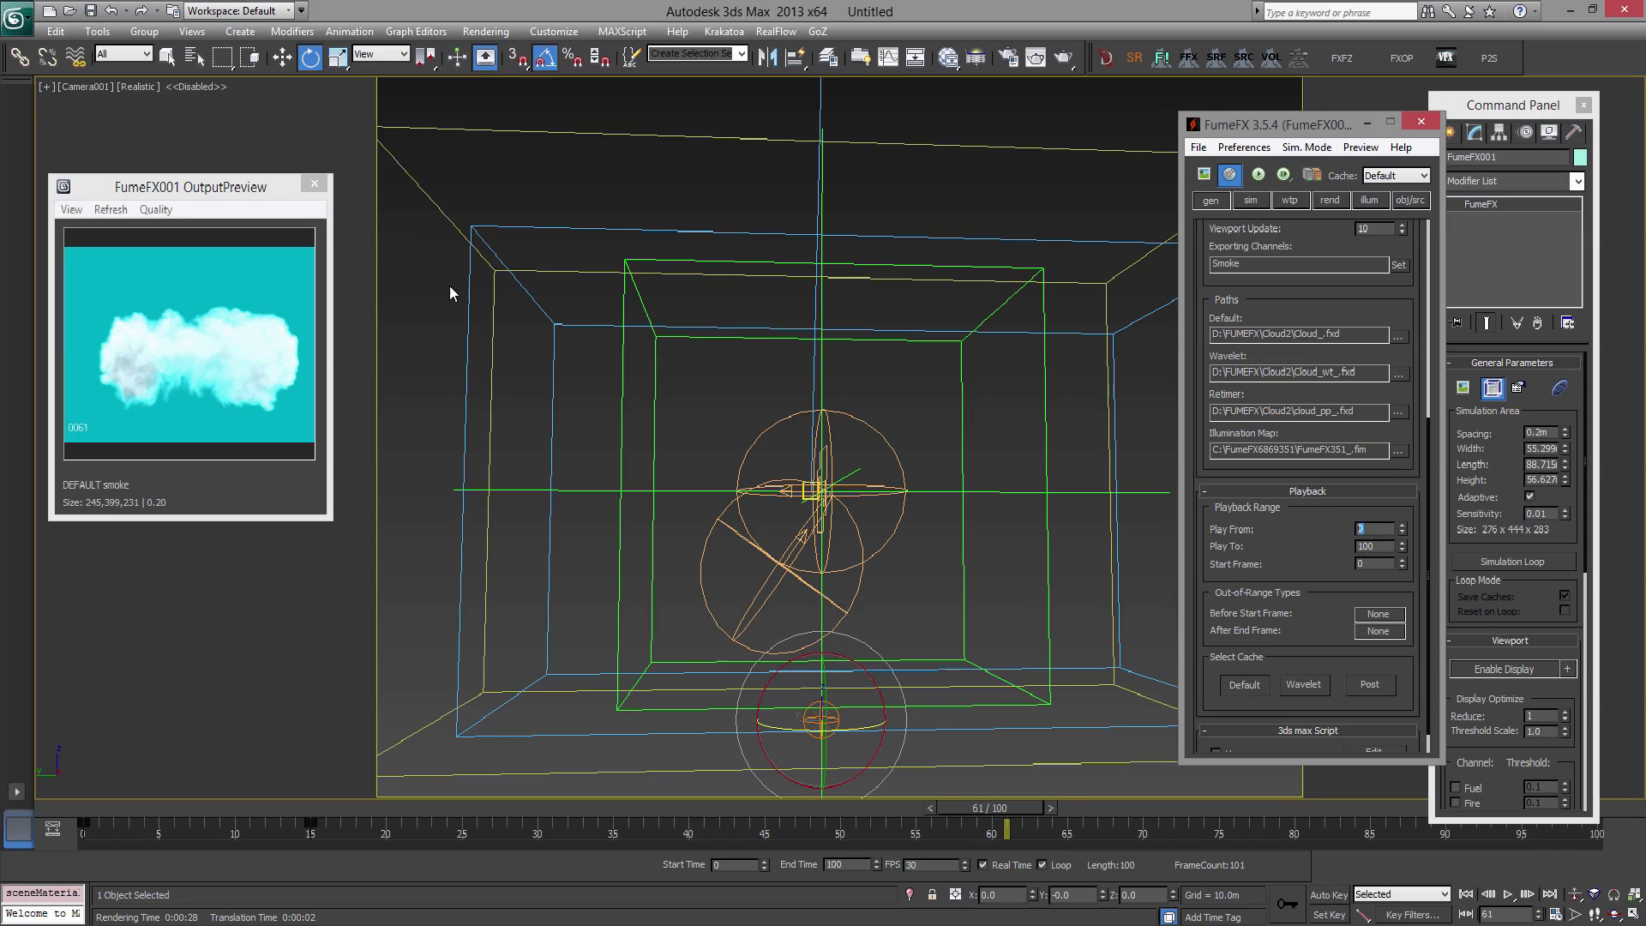
text(61)
key(Tab)
text(61)
click(1369, 126)
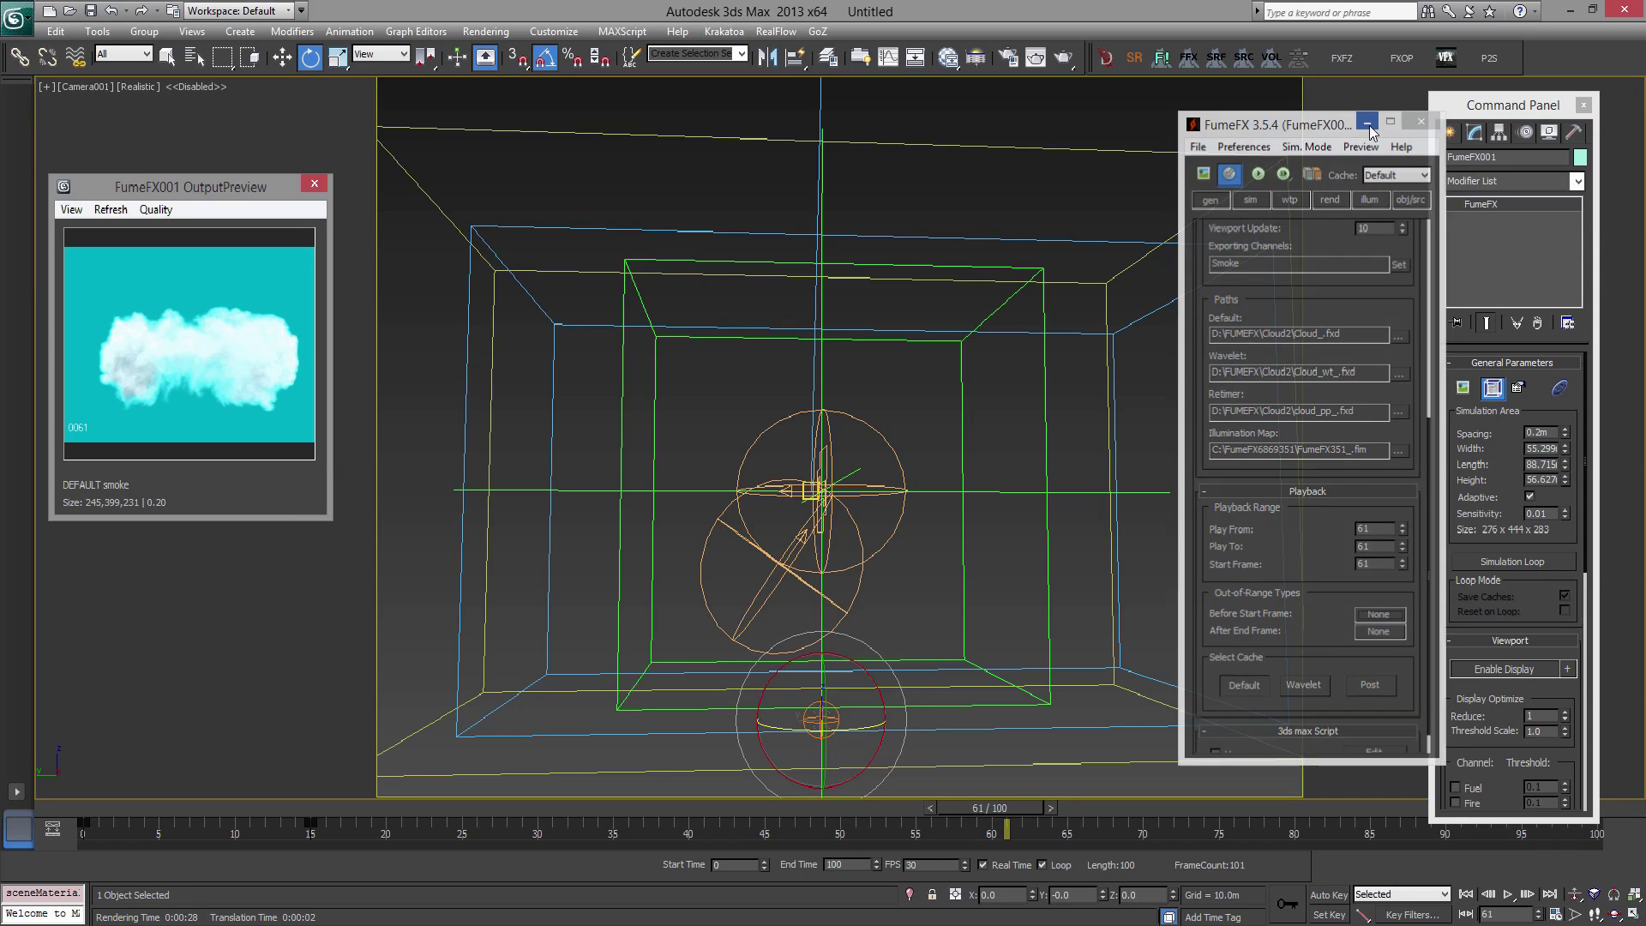
- Freeze the selected FumeFX cloud at frame 61 with the FumeFX Freeze script
drag(986, 807, 1041, 804)
key(e)
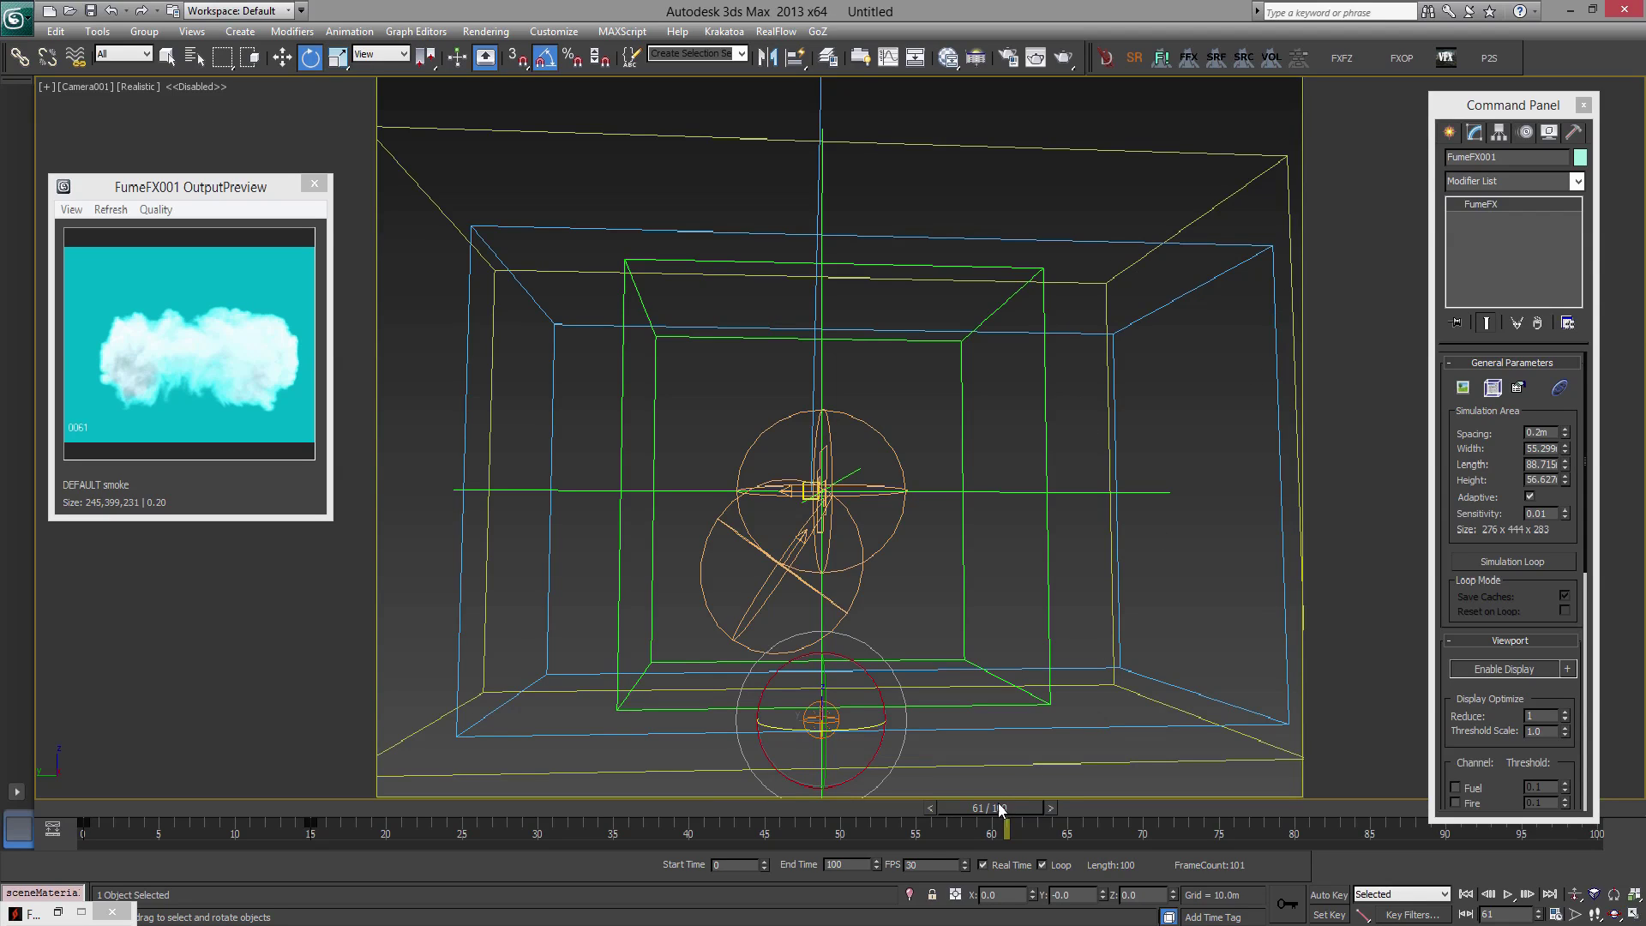
click(1347, 58)
drag(819, 419, 884, 407)
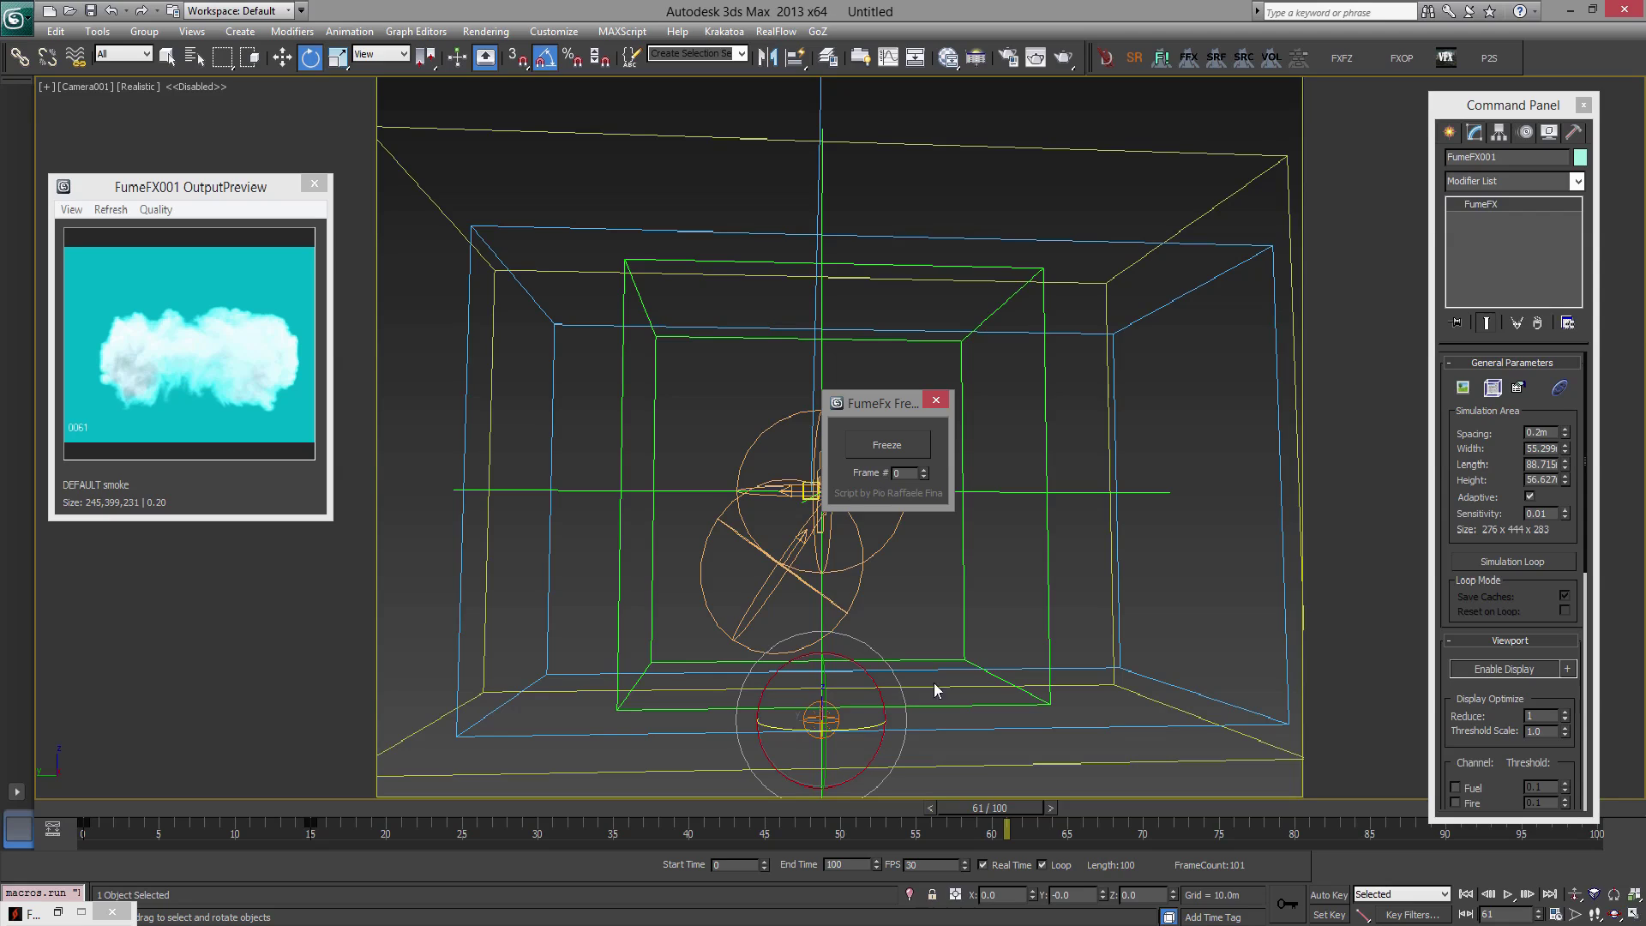
drag(905, 473, 817, 464)
click(876, 446)
click(839, 526)
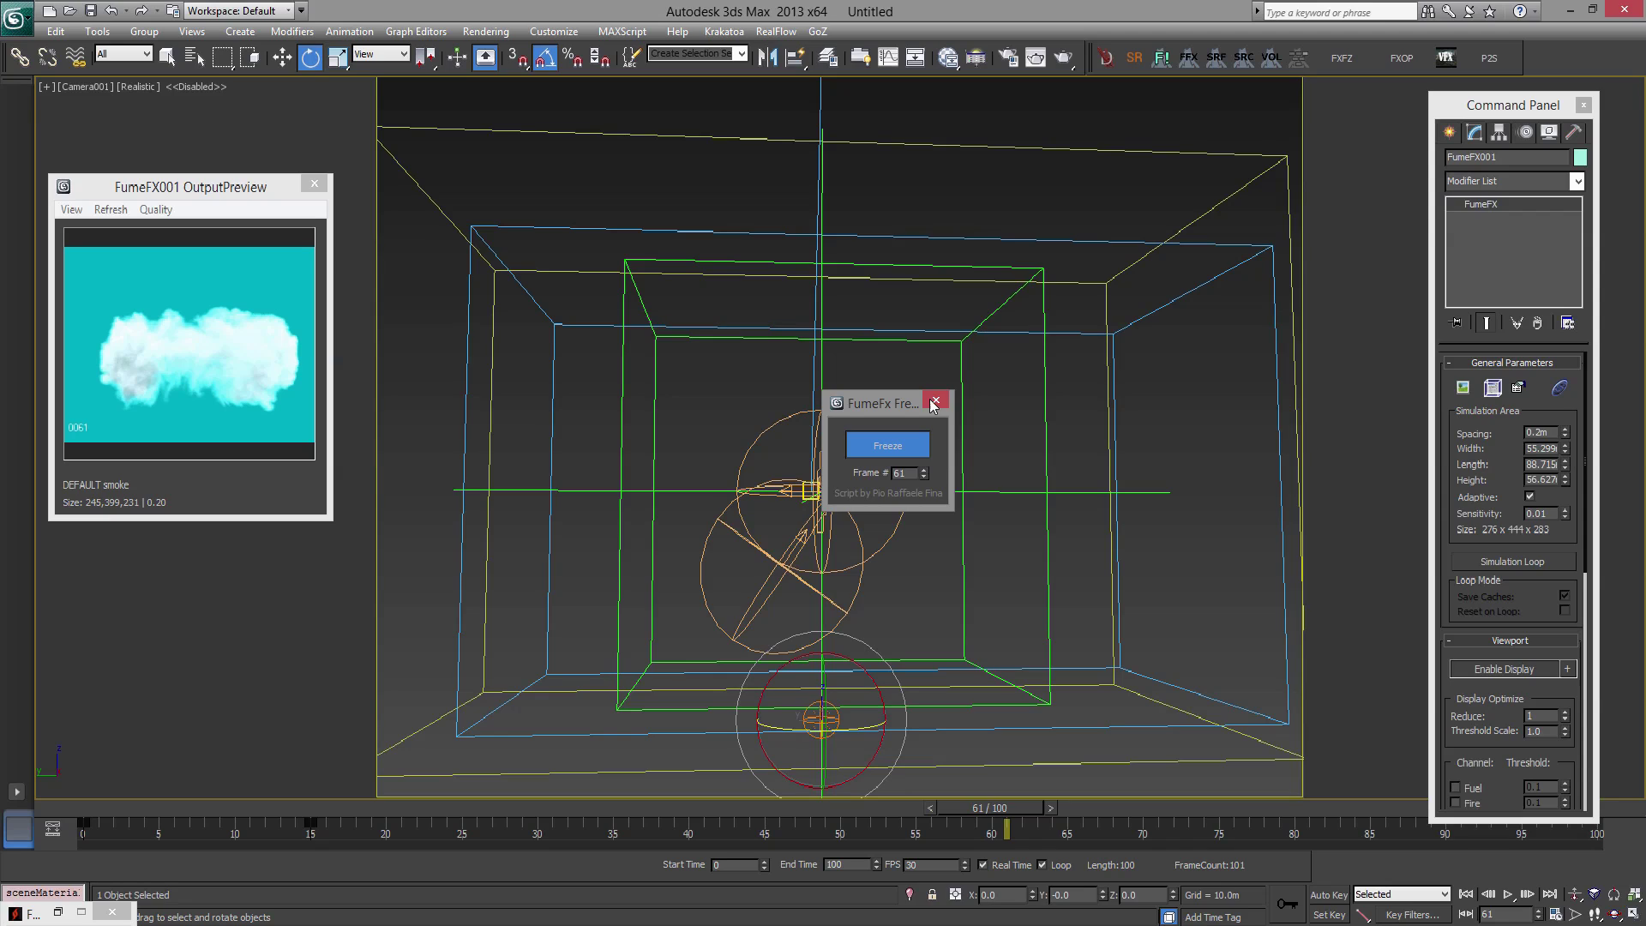
- Scrub the timeline to frames 5 and 15 to check the frozen cloud, and reopen the FumeFX settings
drag(988, 808, 168, 775)
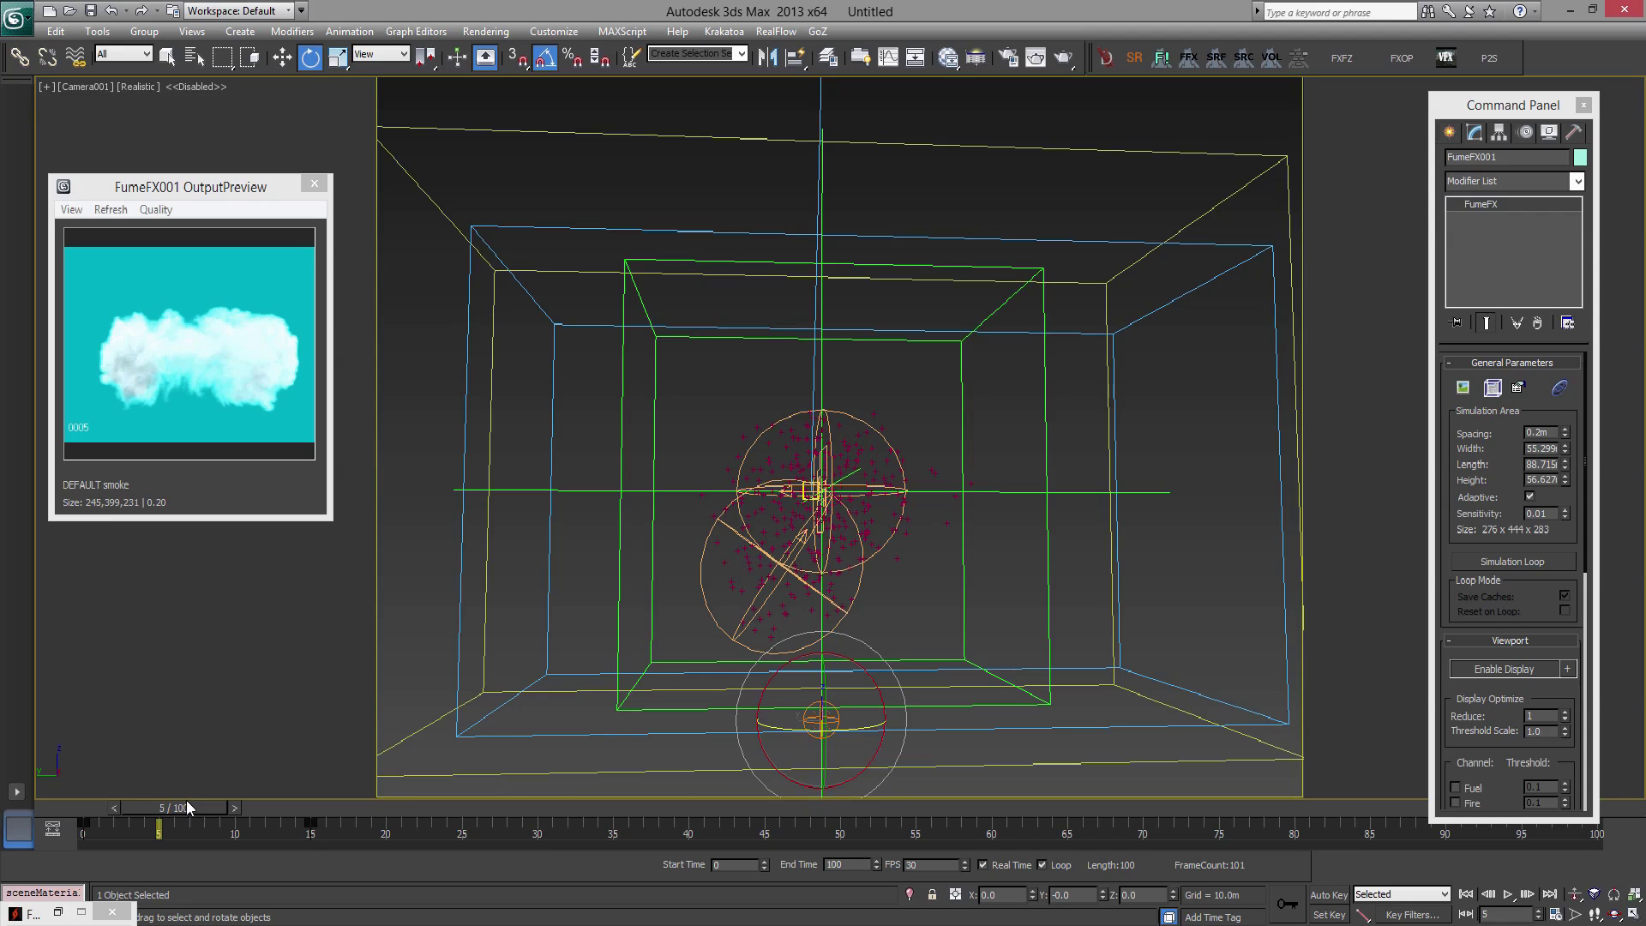
drag(196, 802, 311, 815)
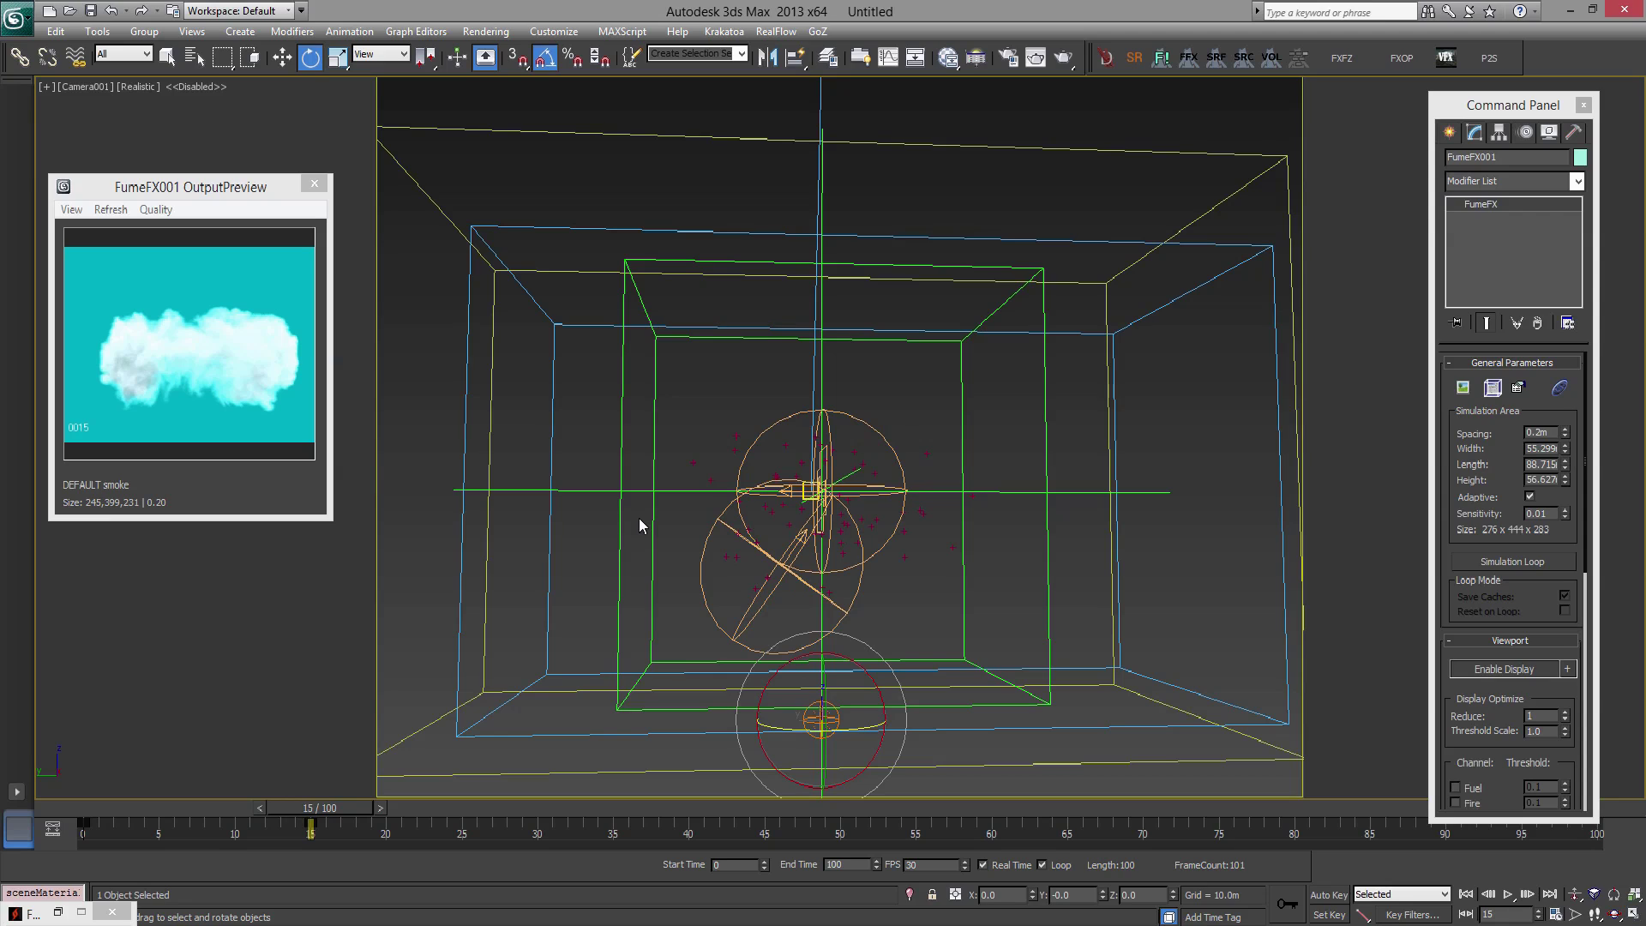
key(3)
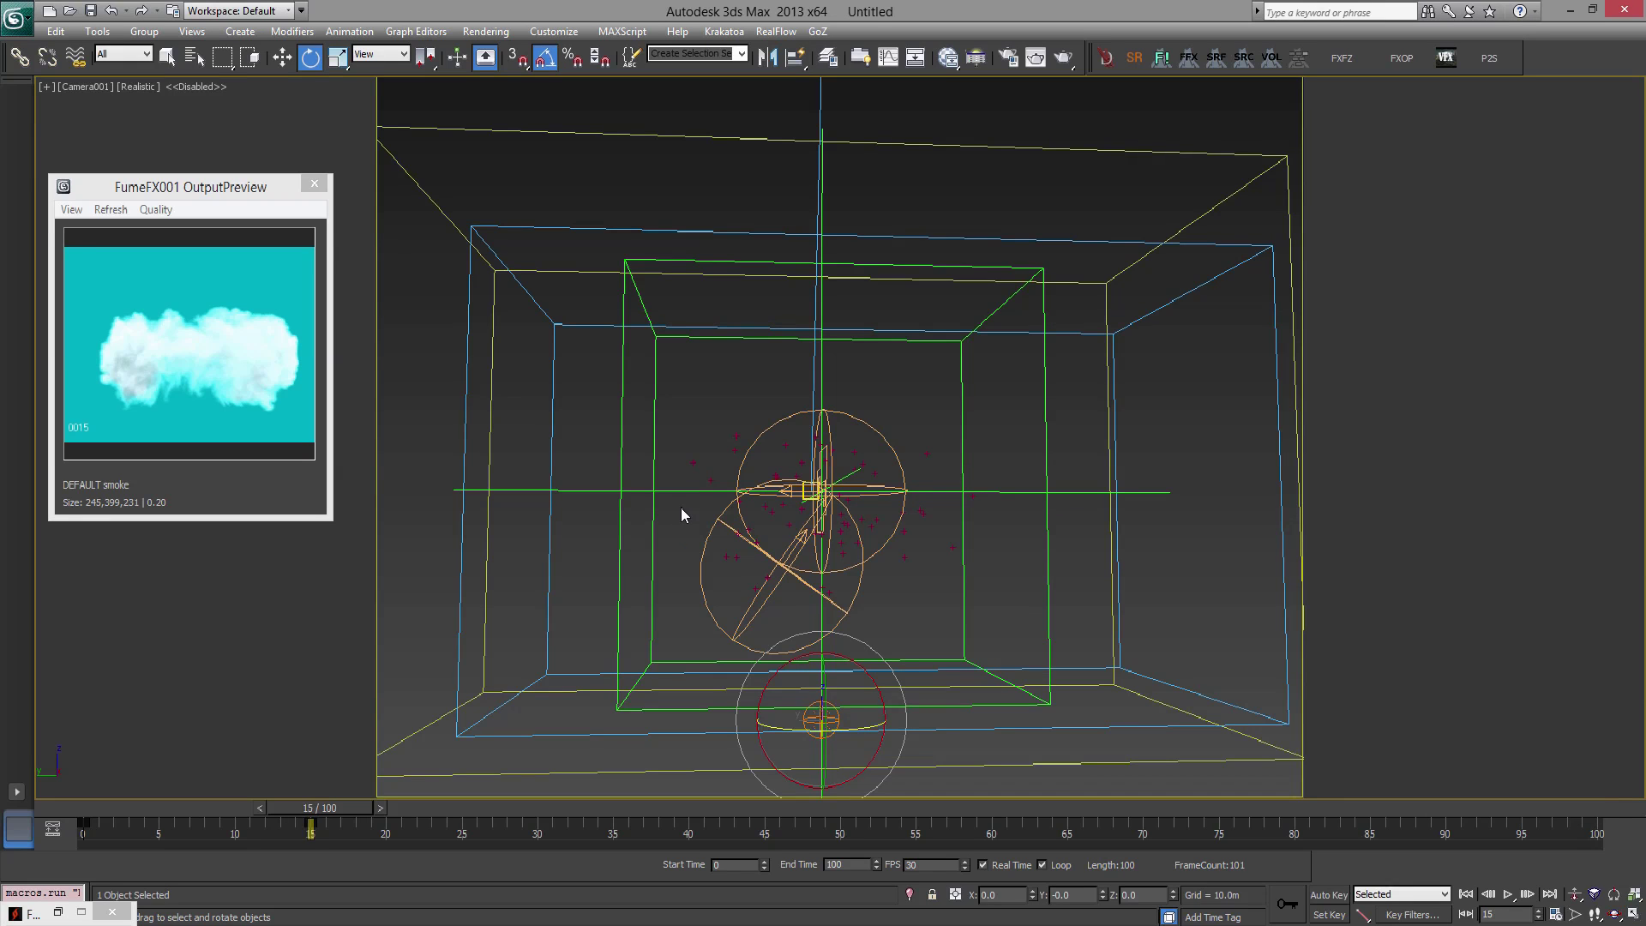
key(3)
click(1493, 387)
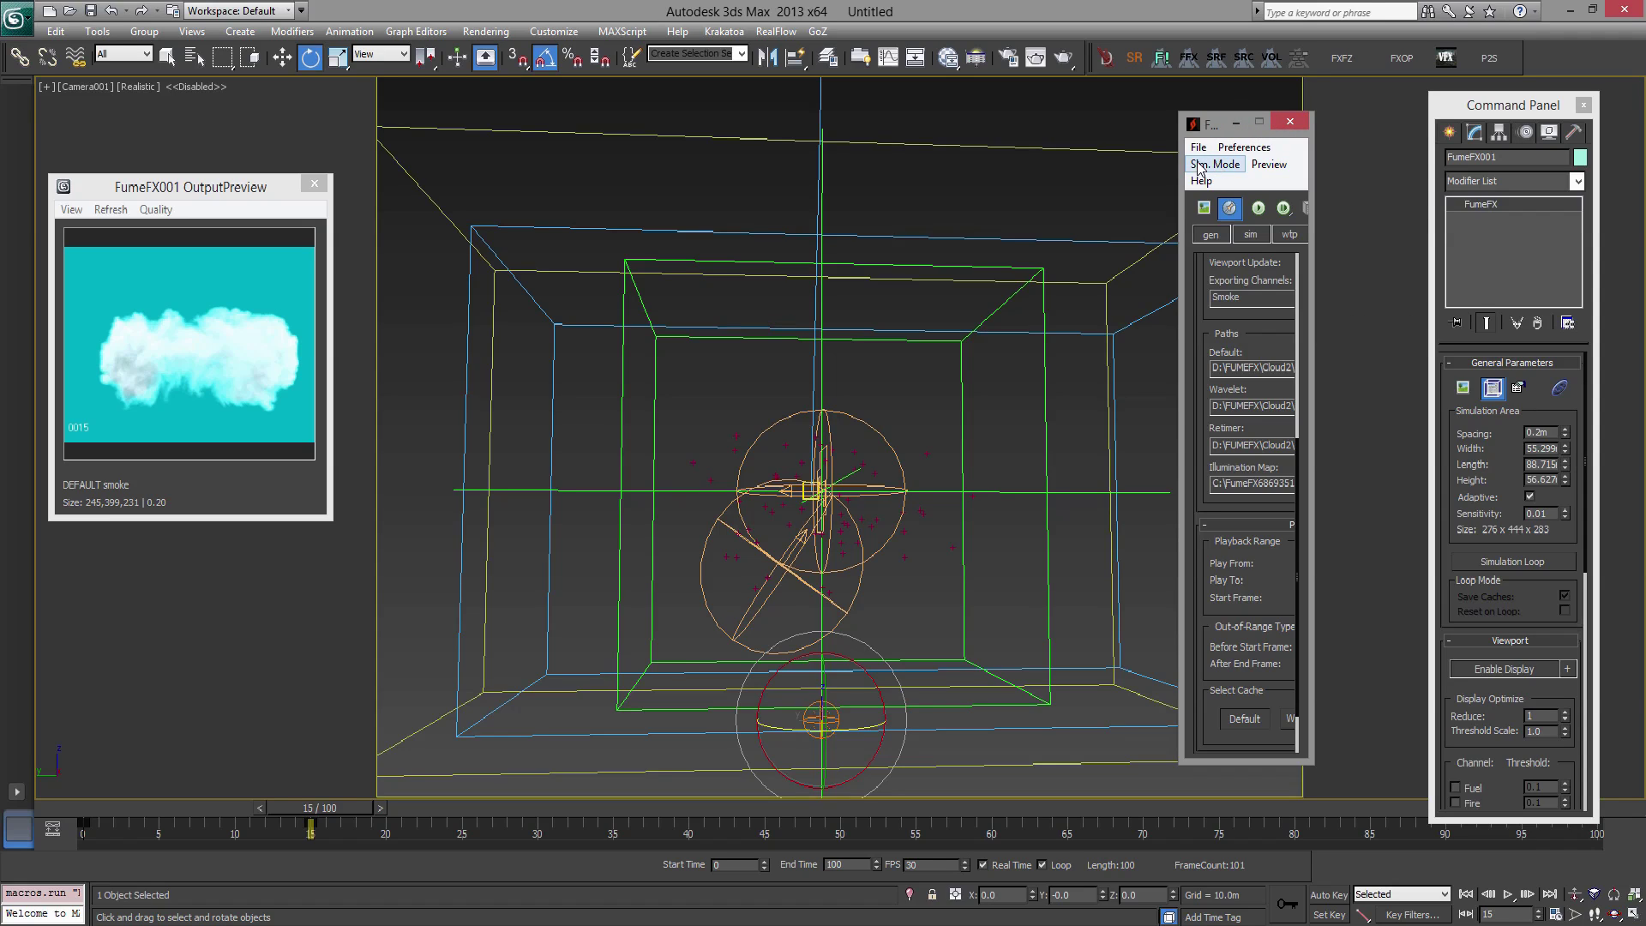
- Save the scene as cloud2.max in the scenes folder
click(20, 19)
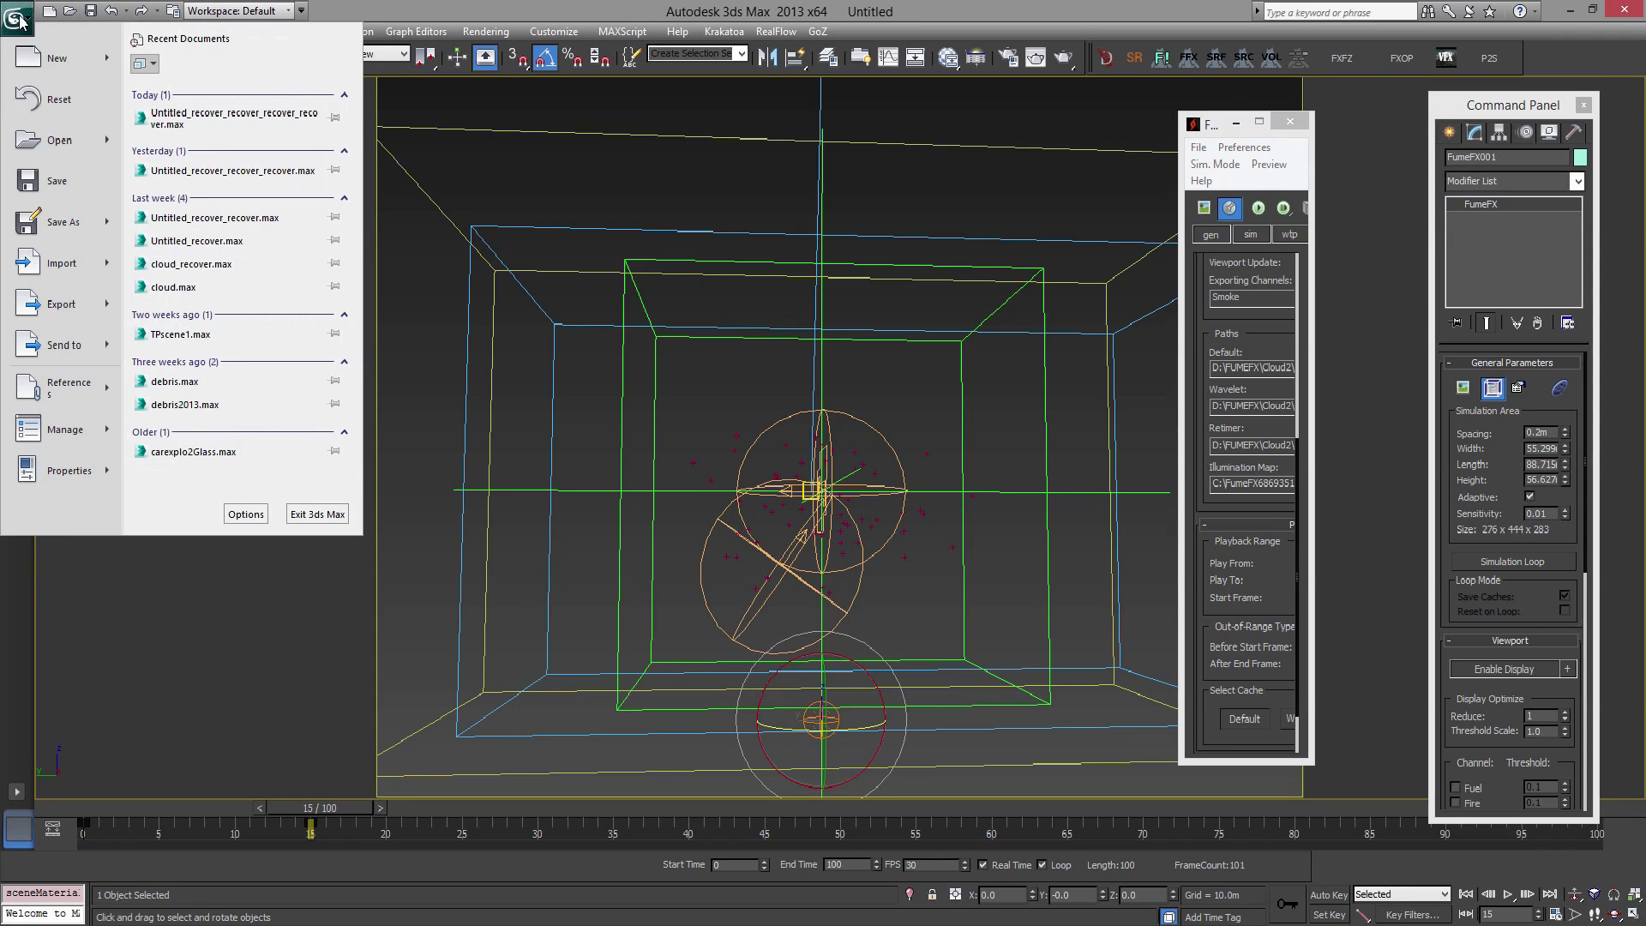
click(61, 184)
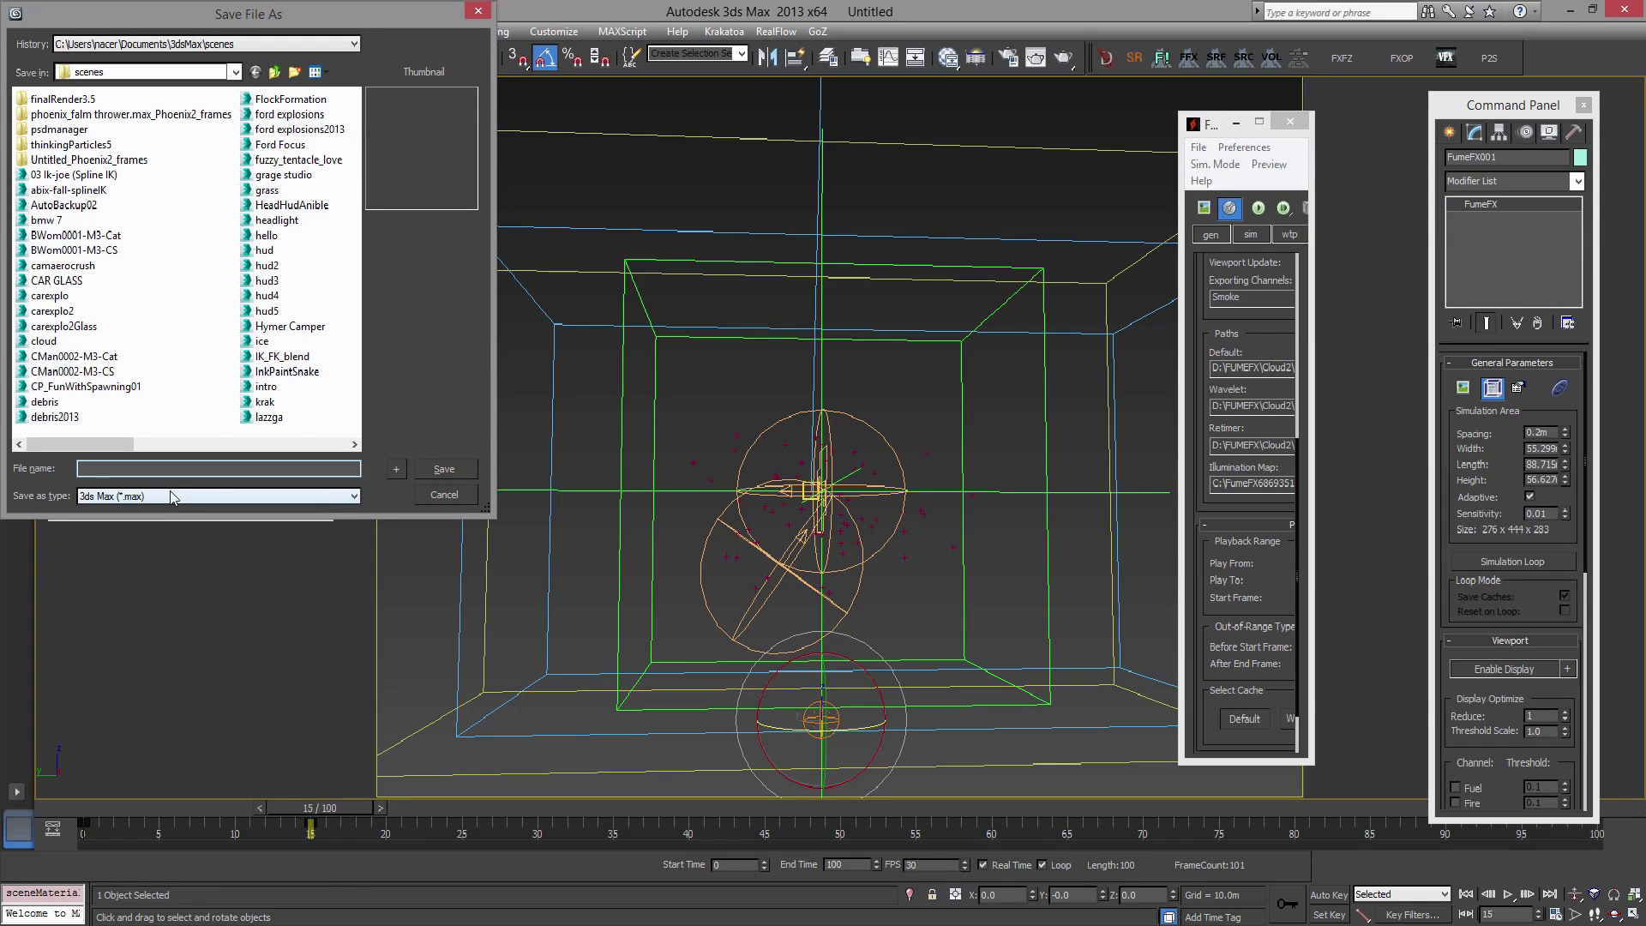
text(cl)
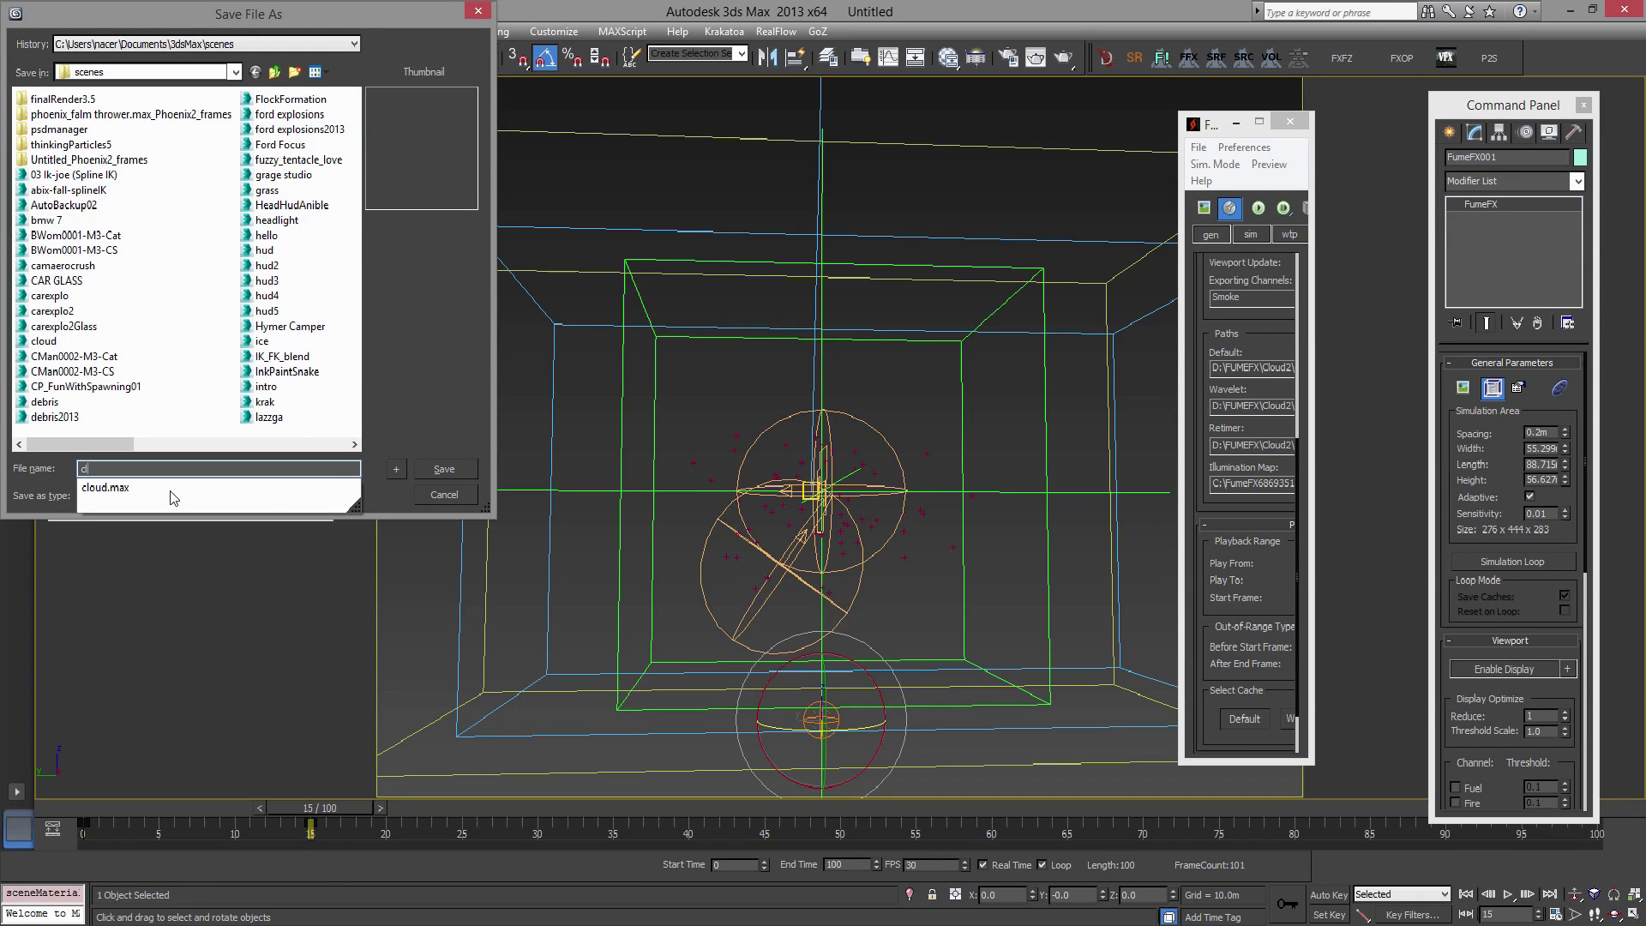
key(Down)
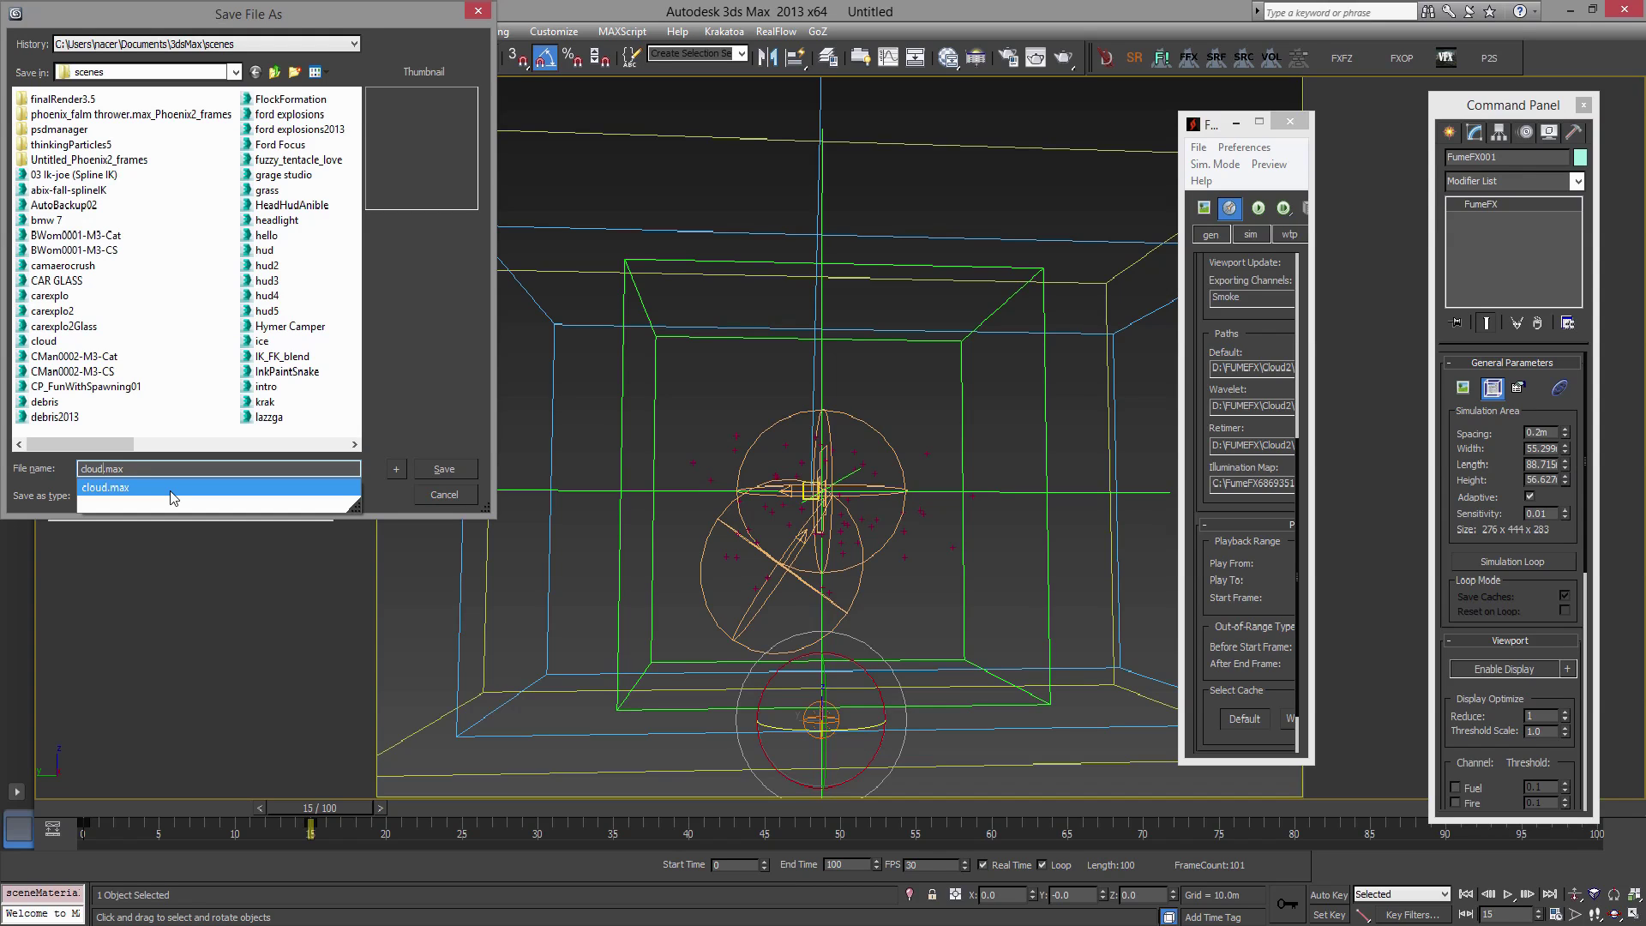
text(2)
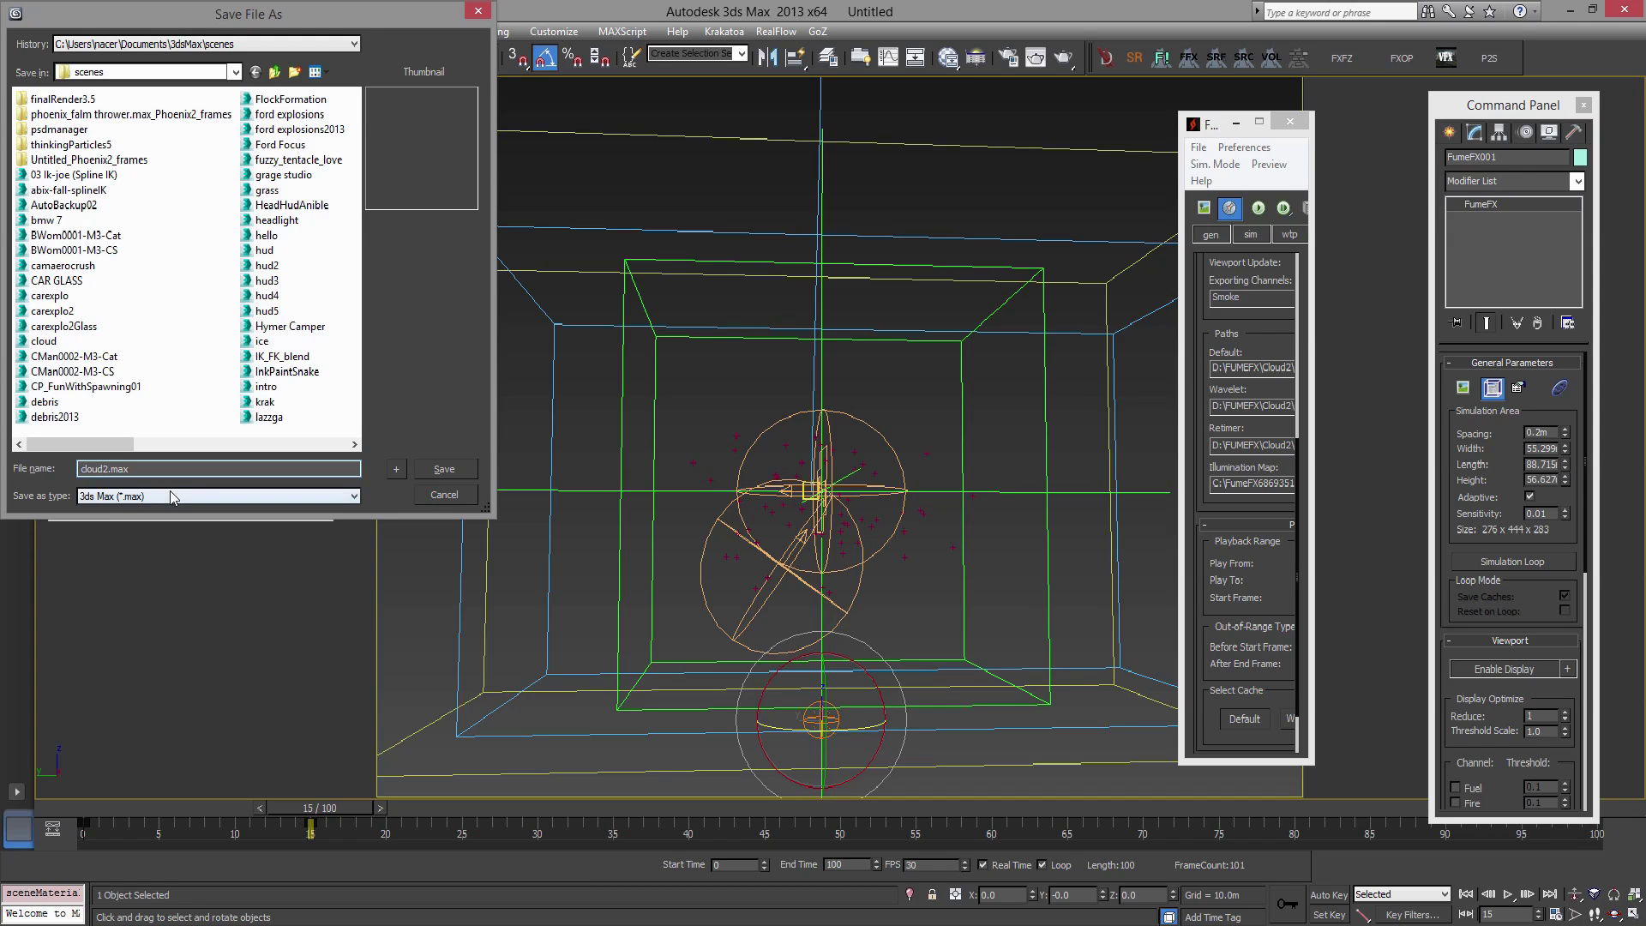
click(443, 470)
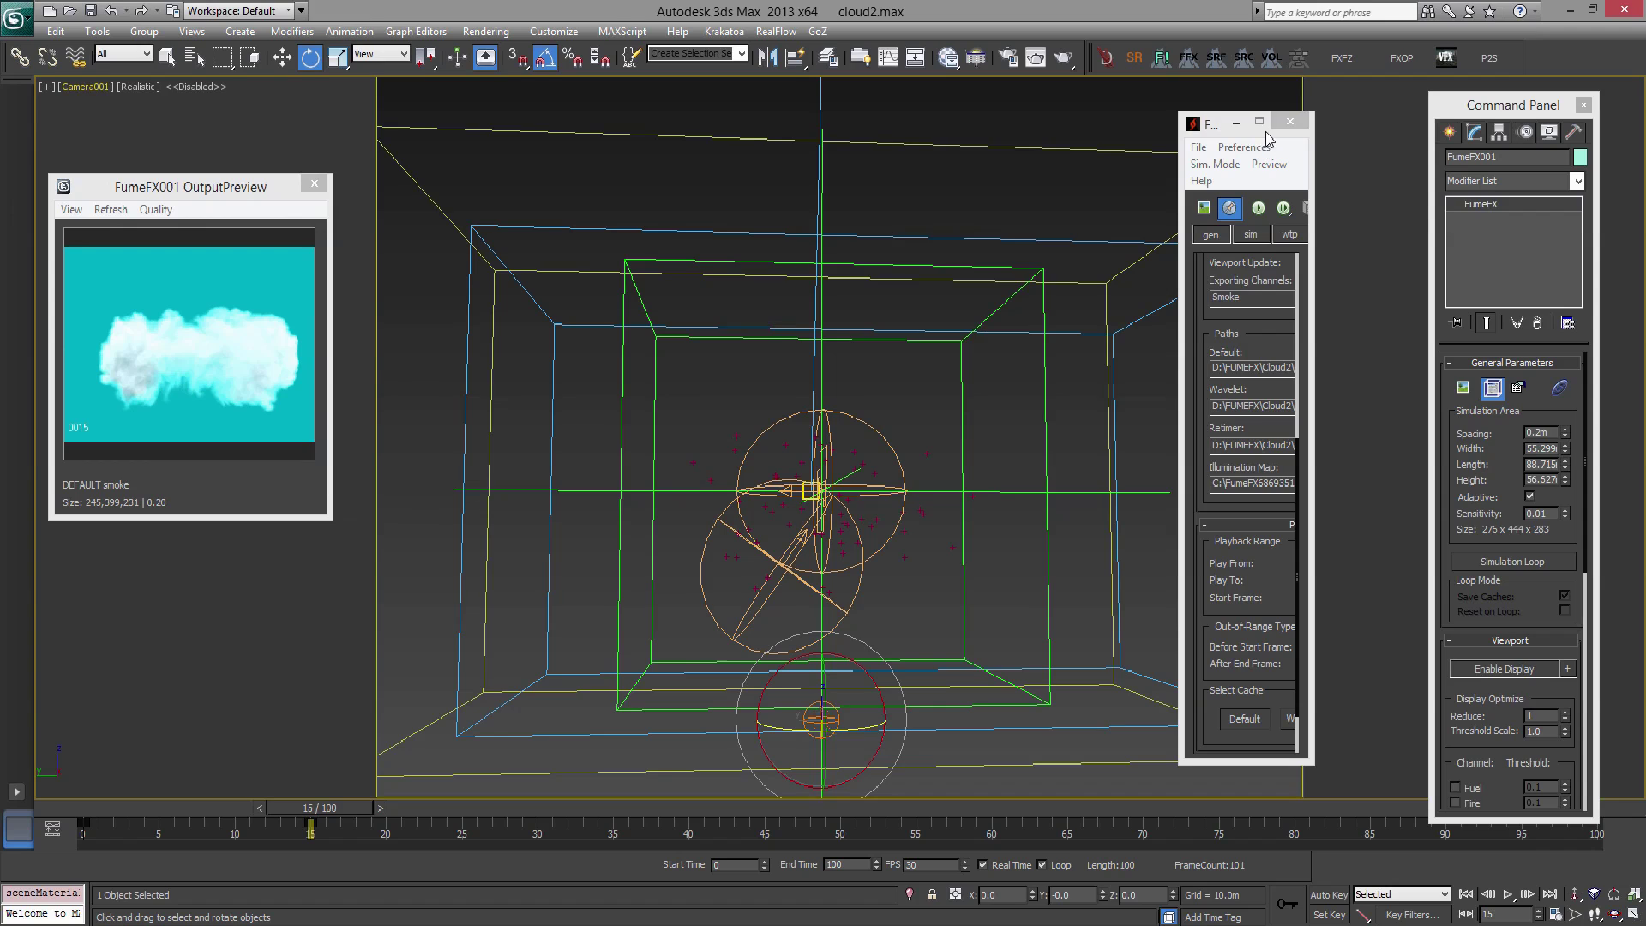
- Close and reopen the FumeFX settings at normal size, and review the simulation area, output range, playback range and out-of-range types
drag(1181, 206, 1103, 204)
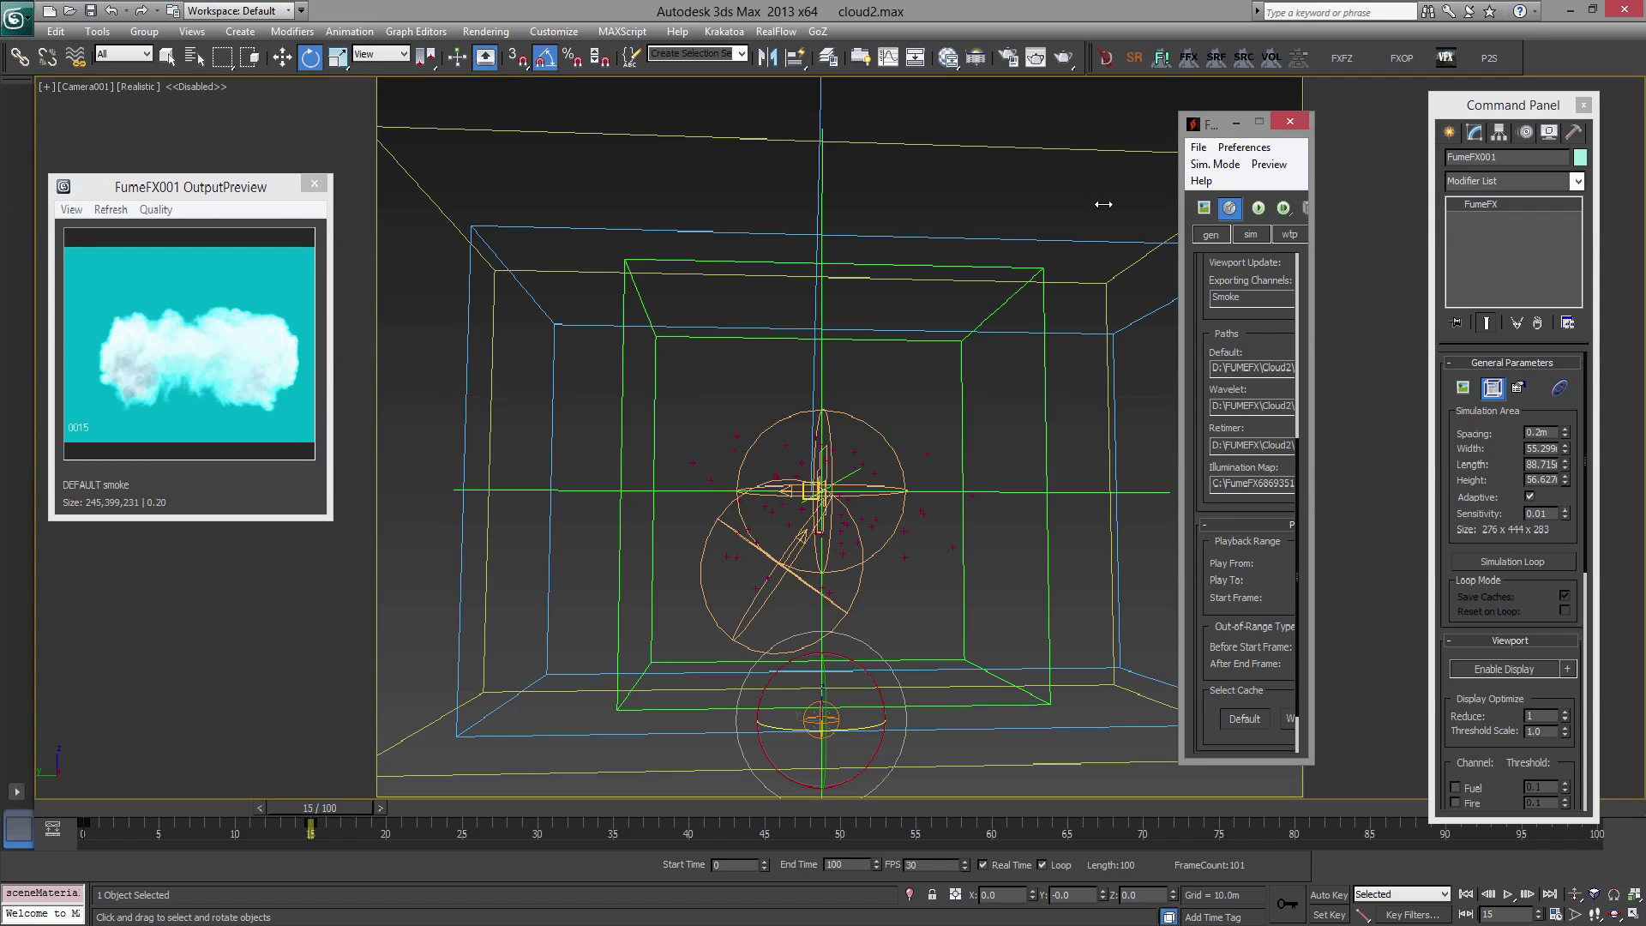
click(1290, 122)
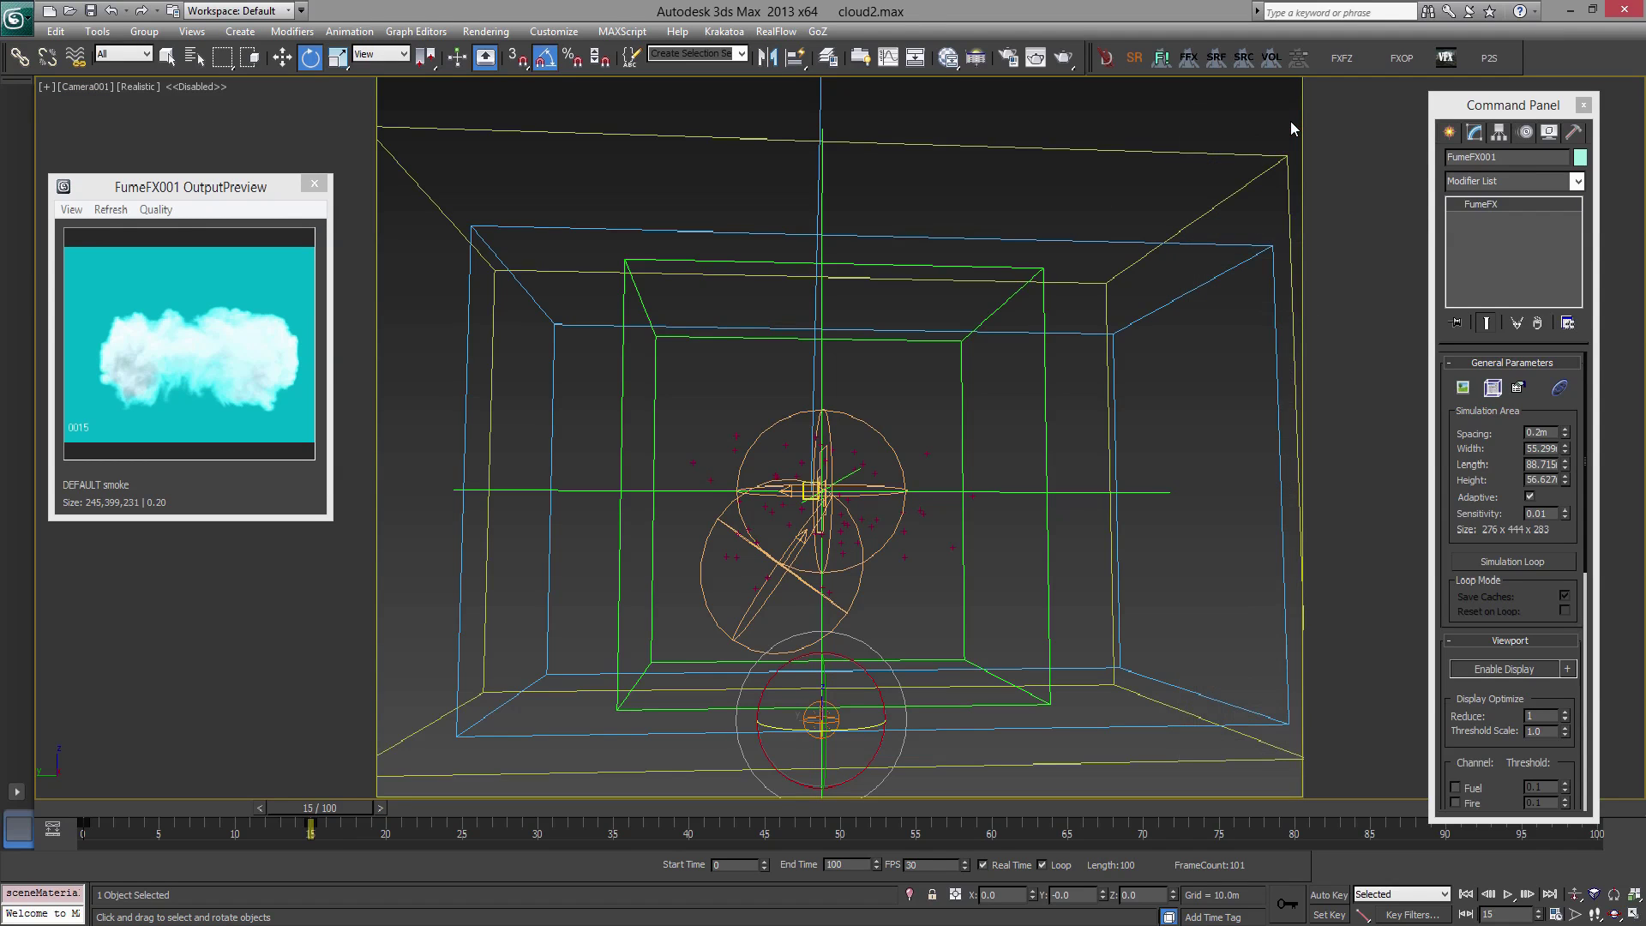
click(1492, 387)
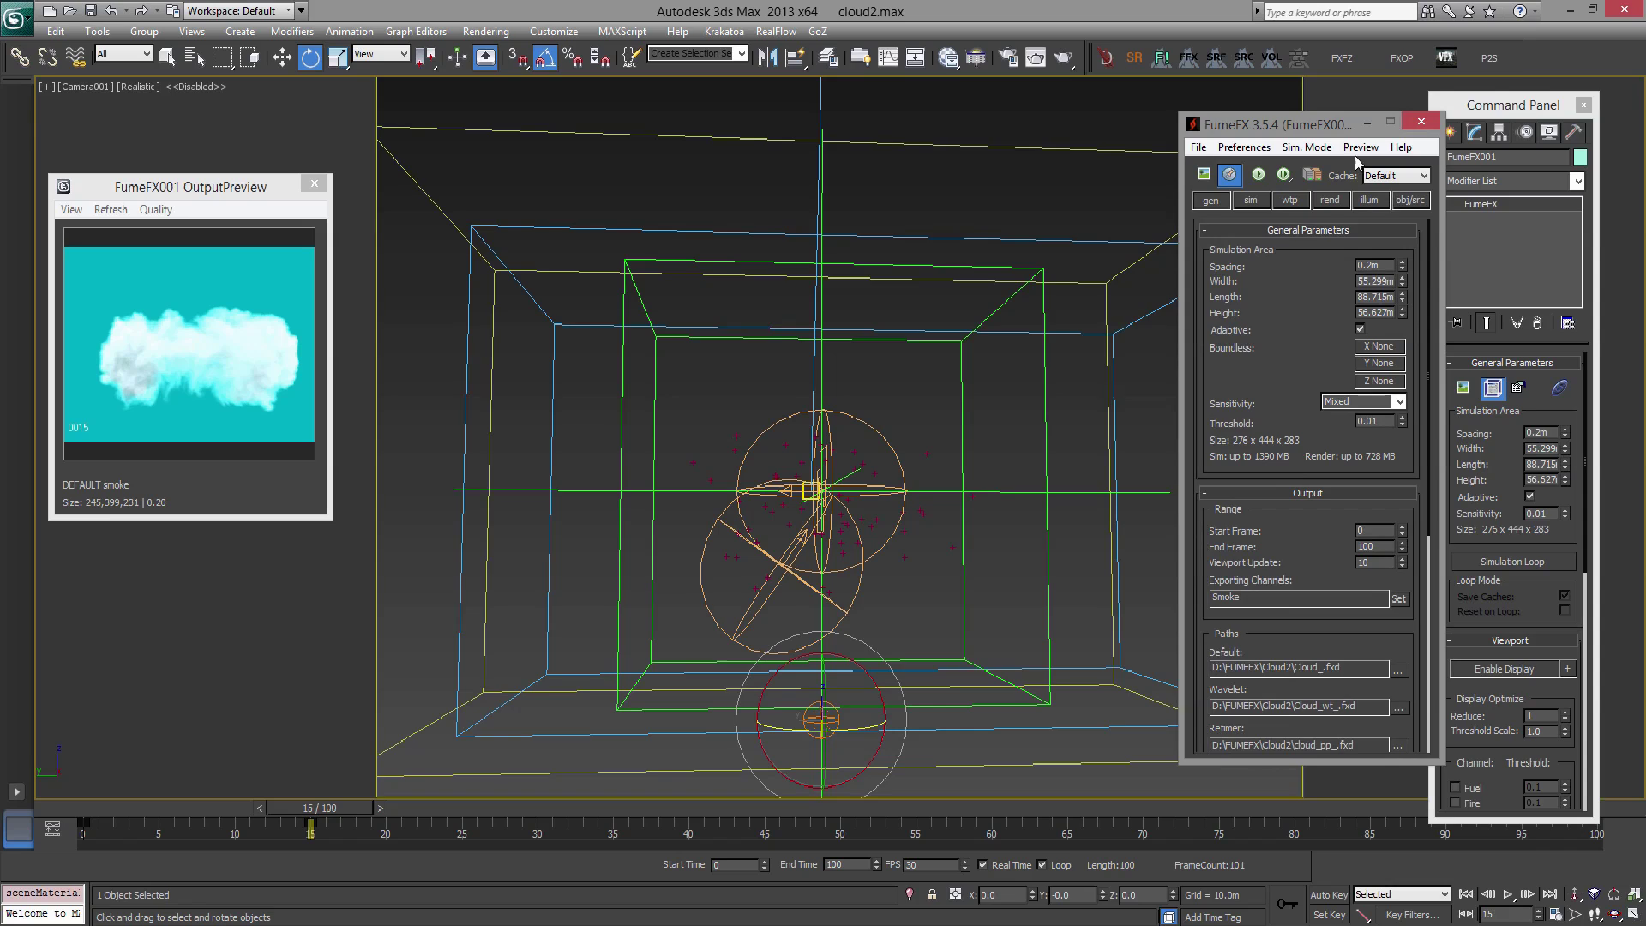
drag(1338, 128, 1221, 173)
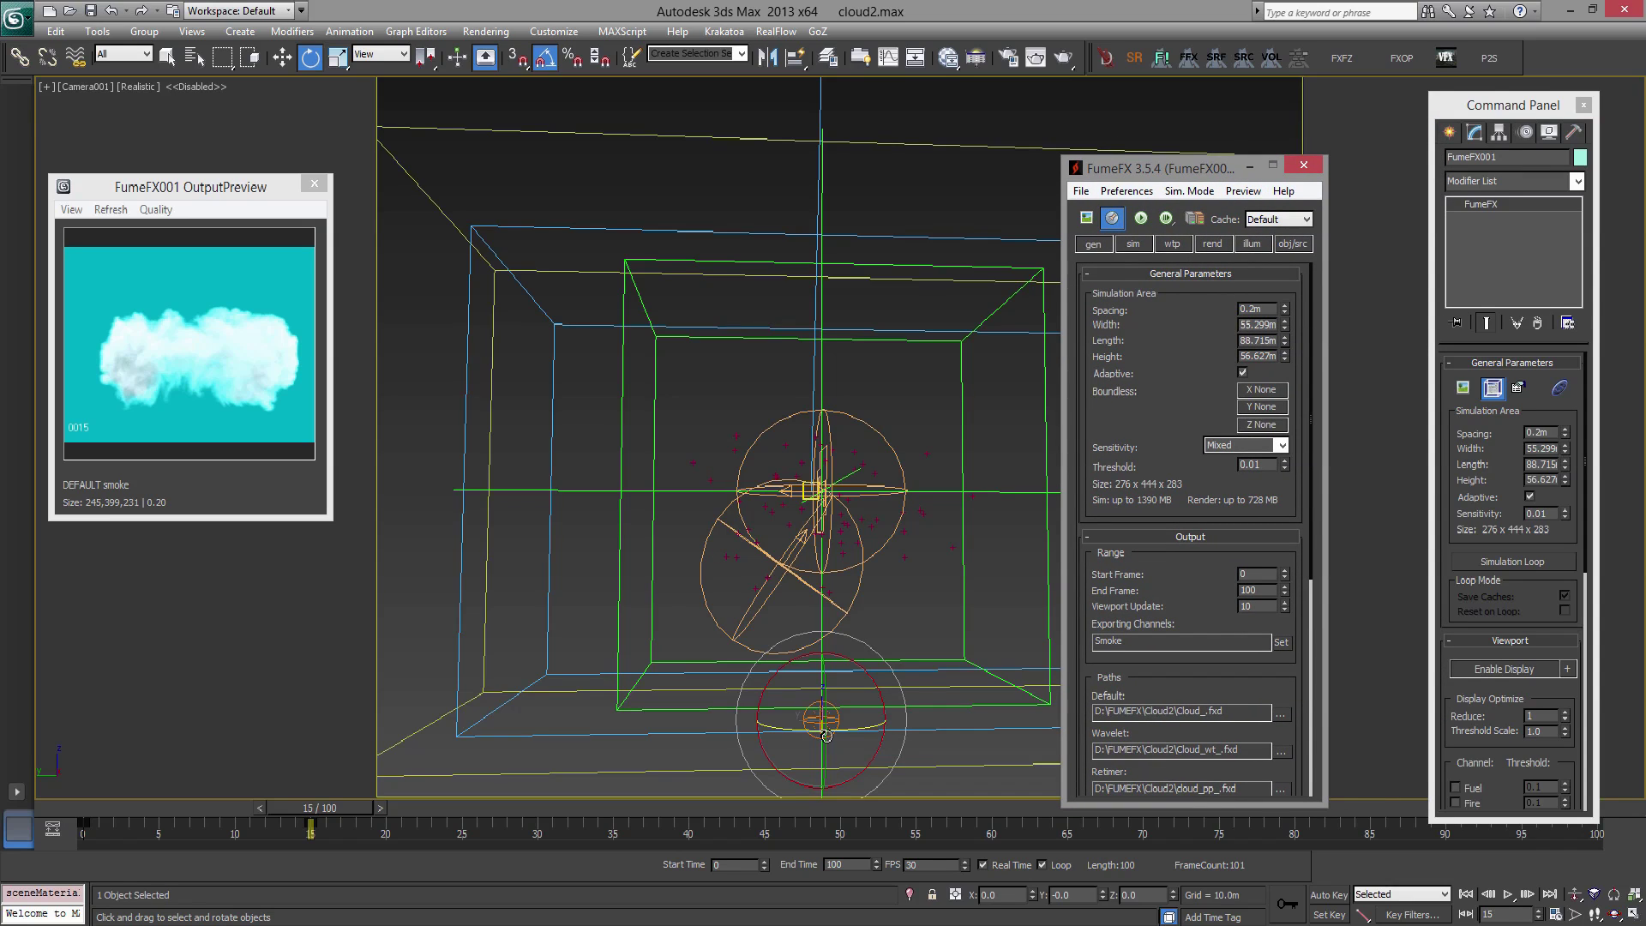
drag(1175, 699, 1206, 281)
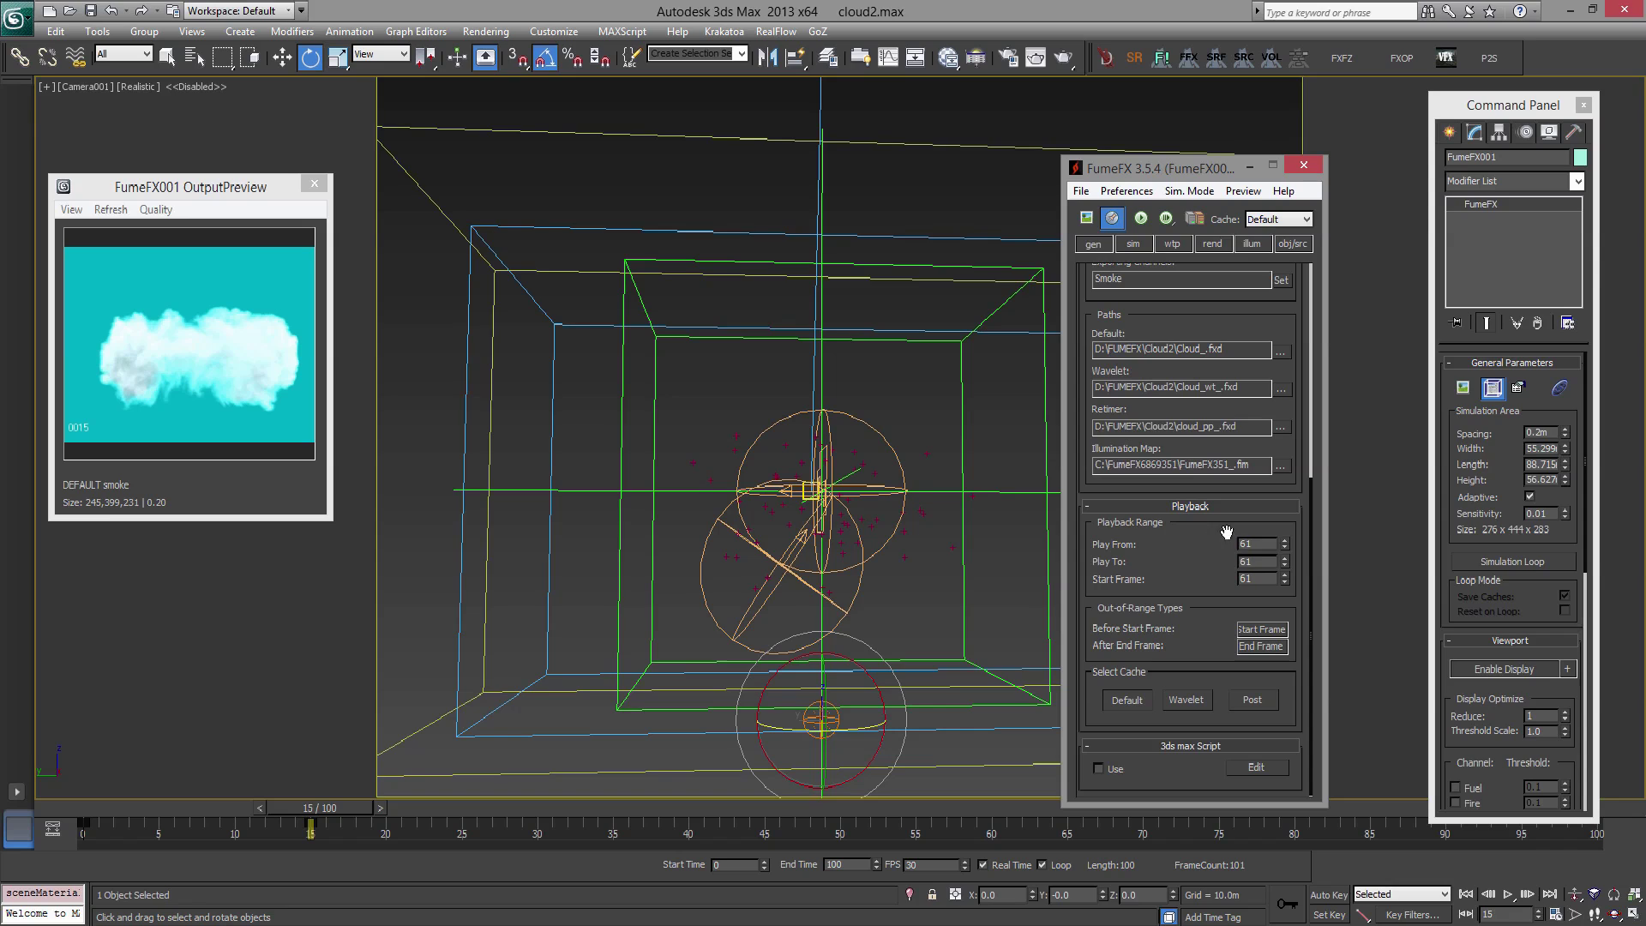
scroll(1214, 532, up, 3)
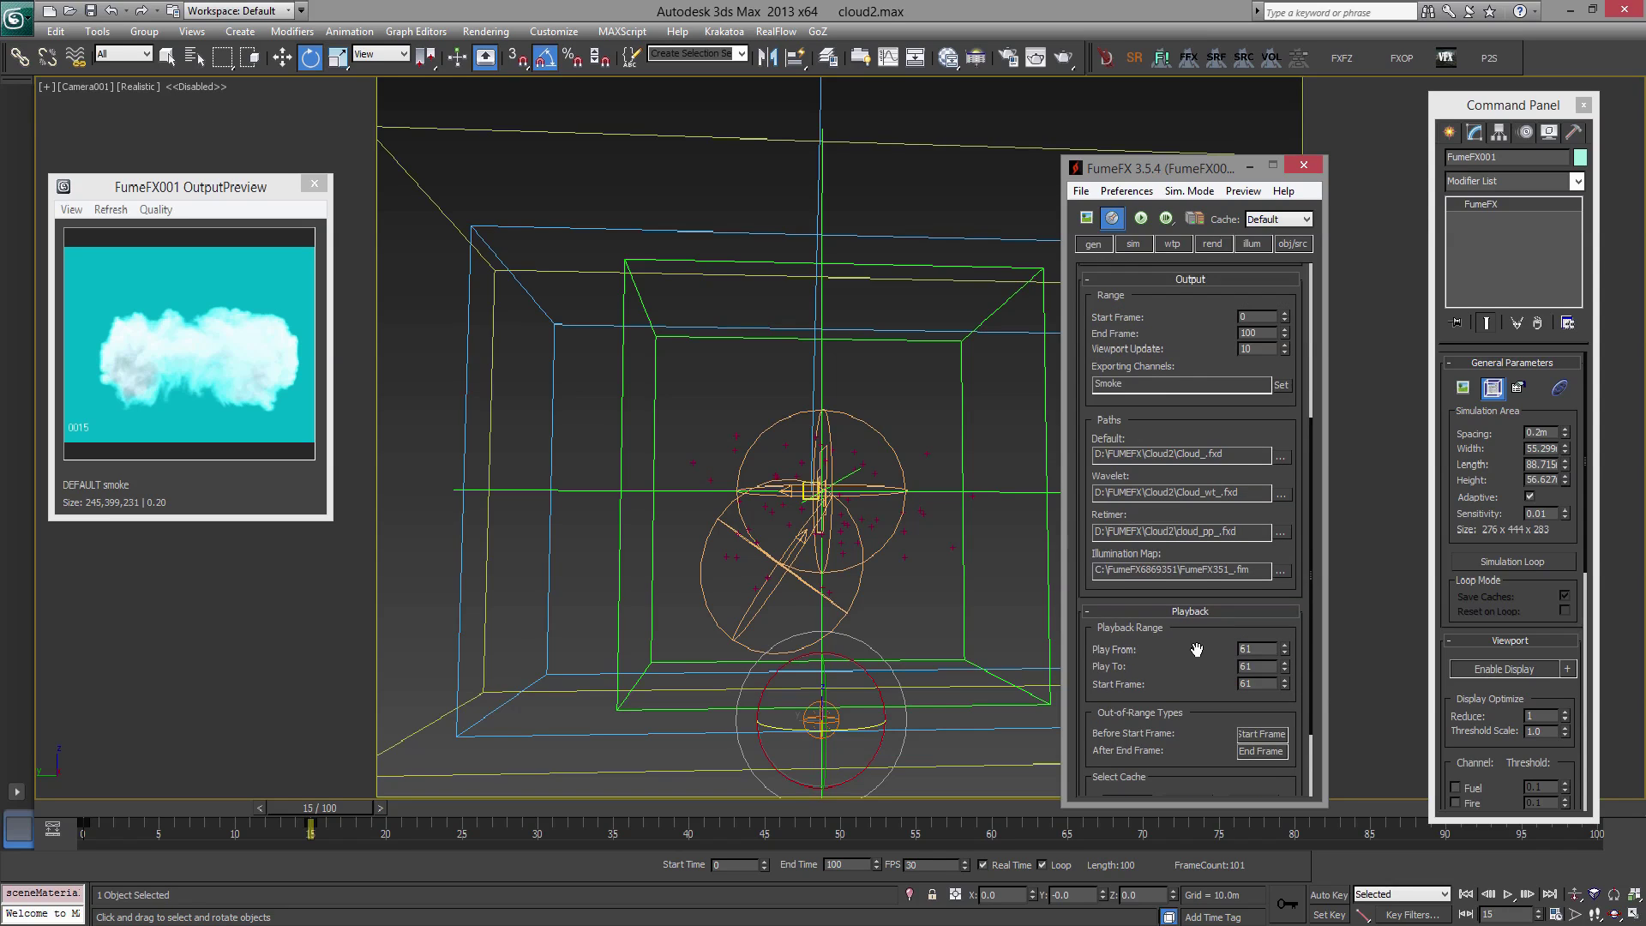
drag(1206, 365, 1161, 616)
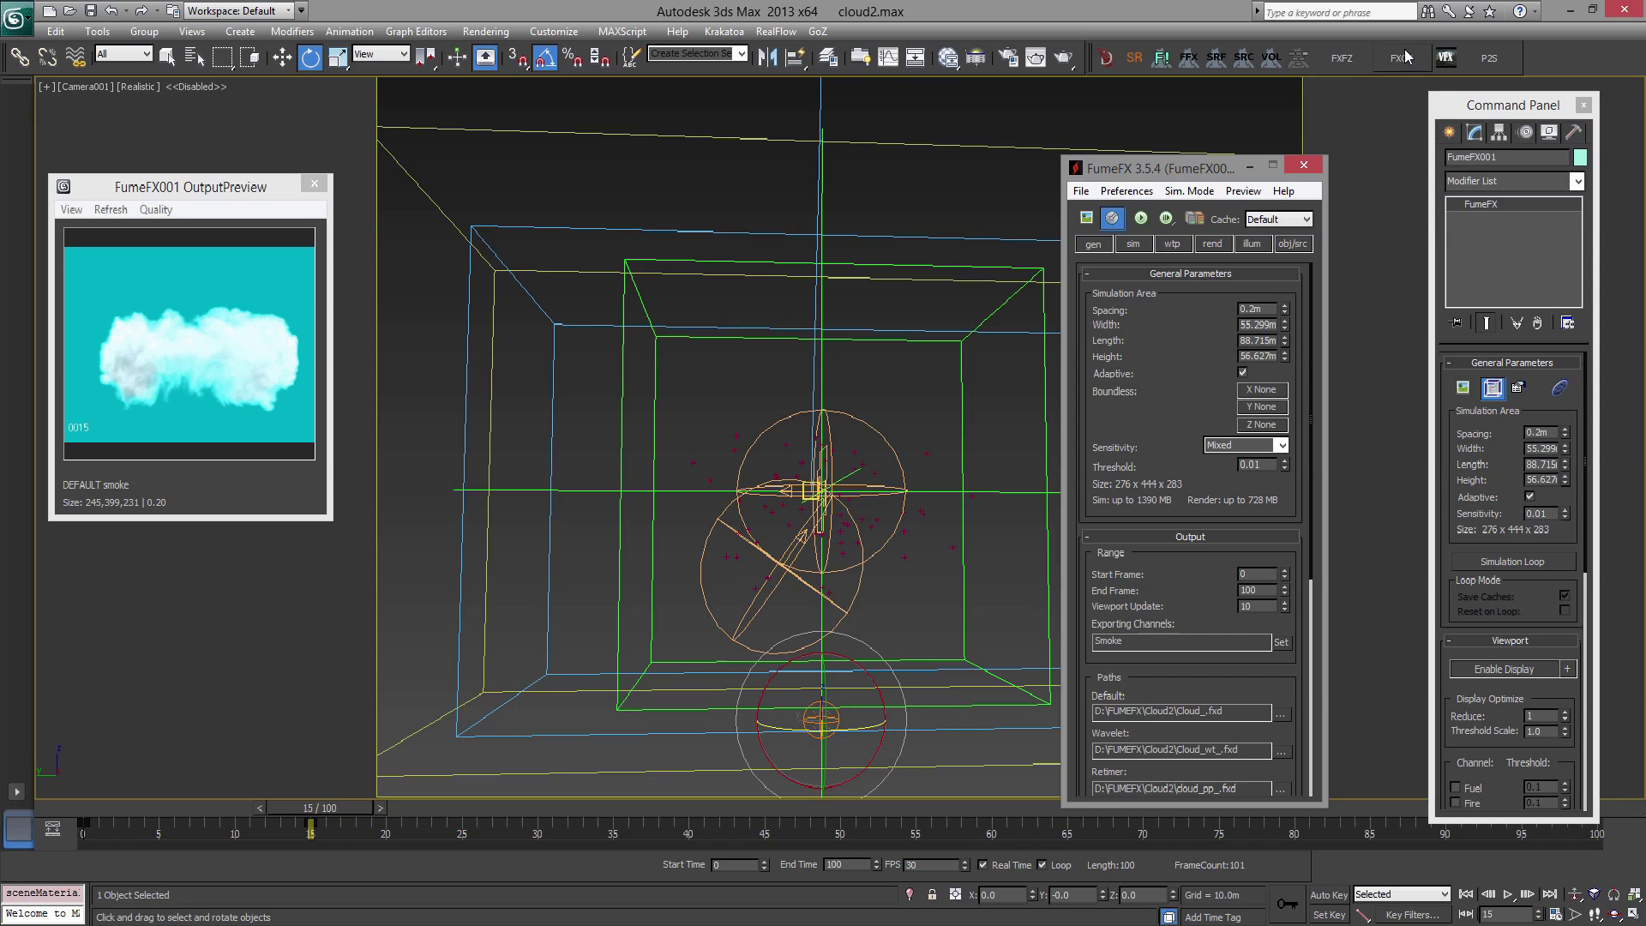
- Switch to the Internet Explorer window with the msn page and go to scriptspot.com
drag(1186, 393, 1184, 341)
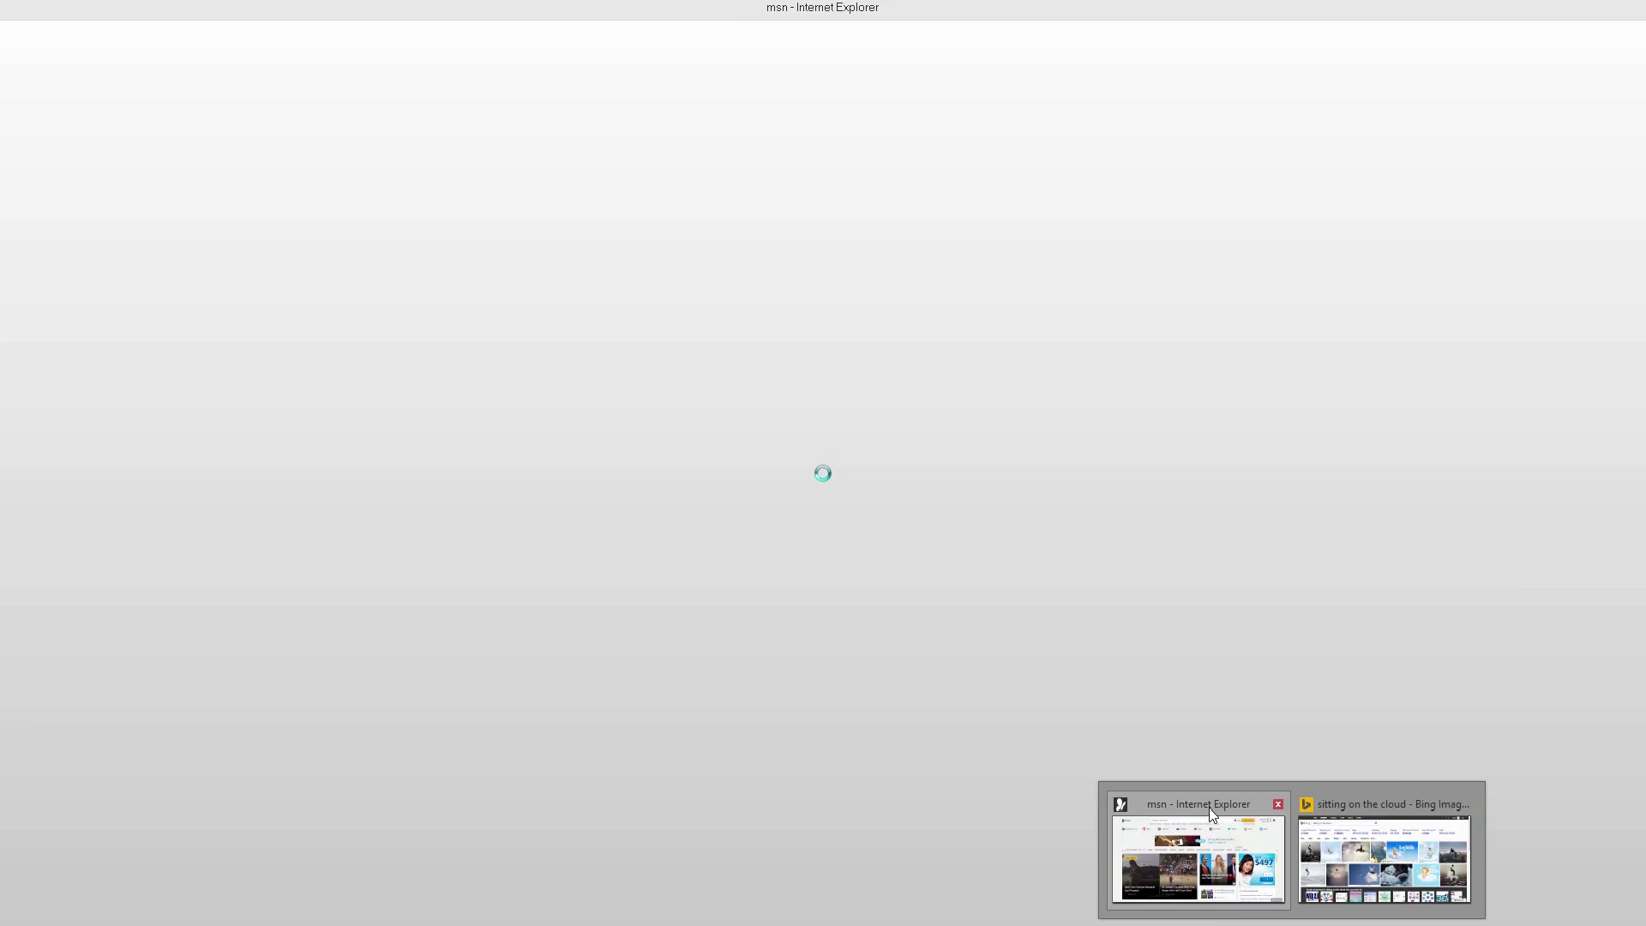
click(1212, 815)
click(548, 34)
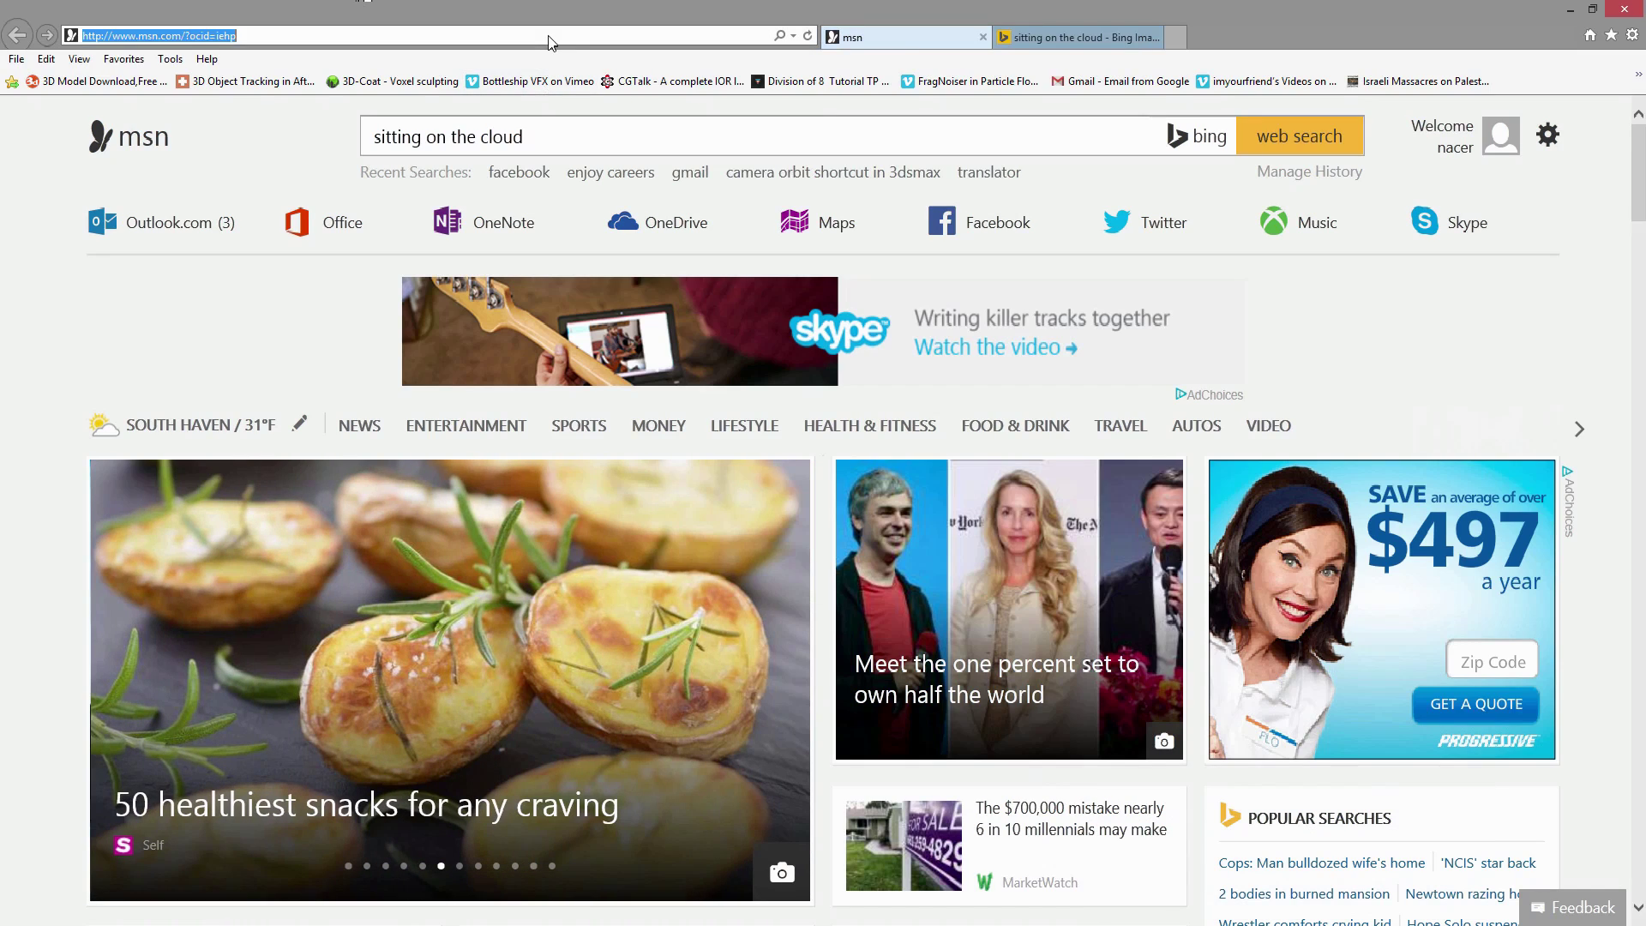
text(scr)
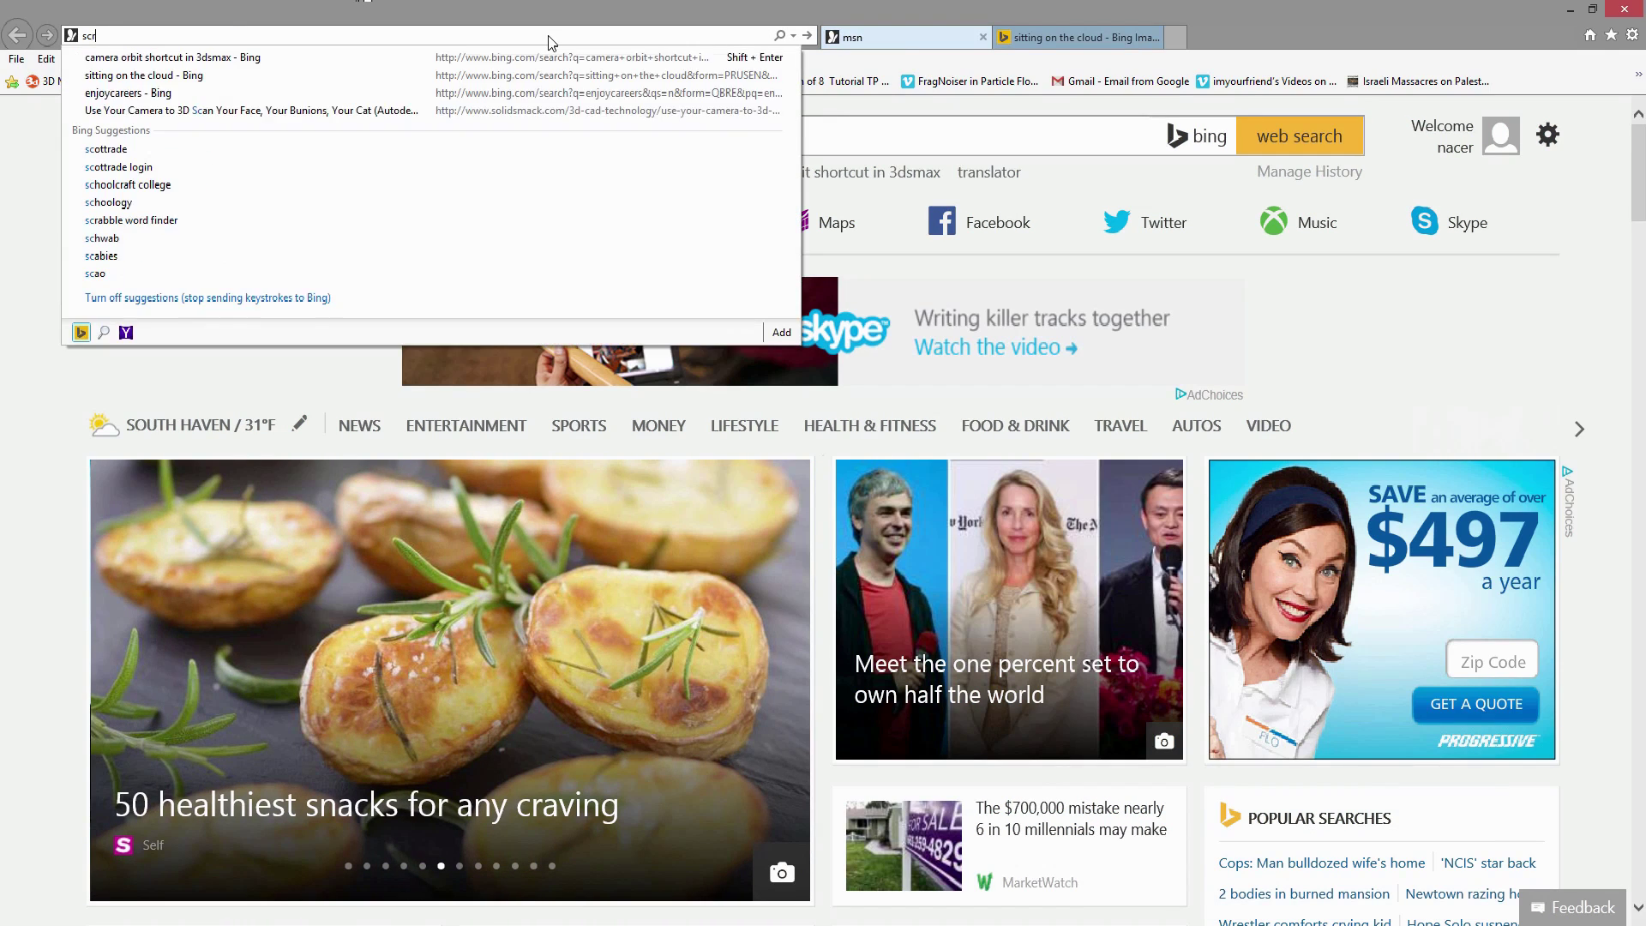
text(iptspot)
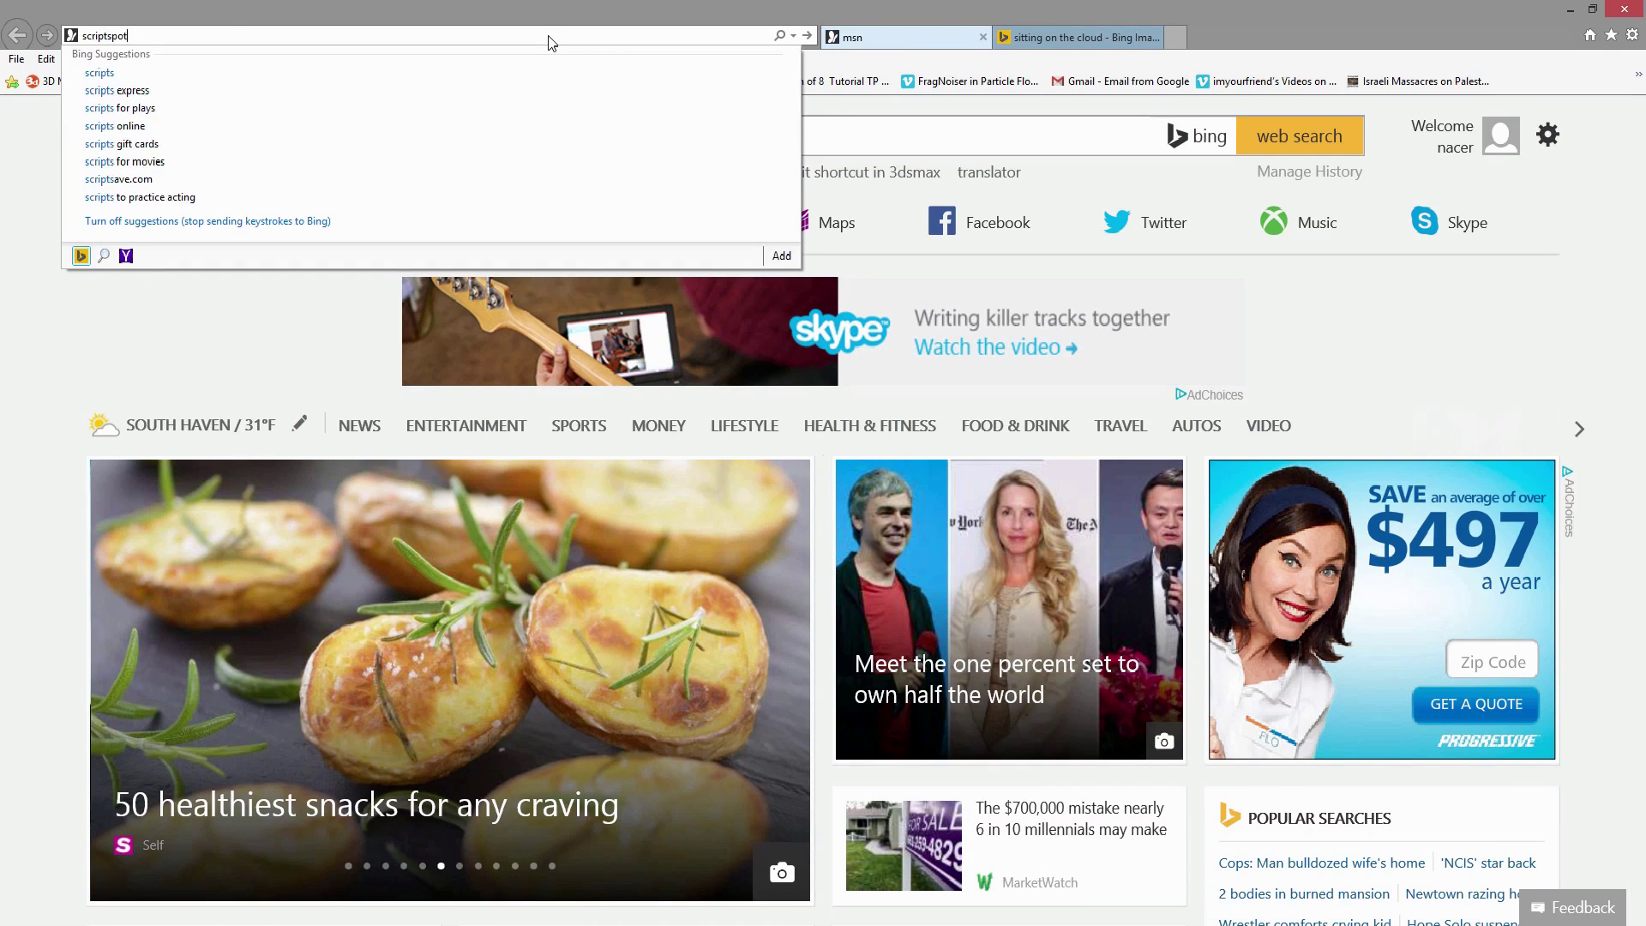
text(.com)
key(Return)
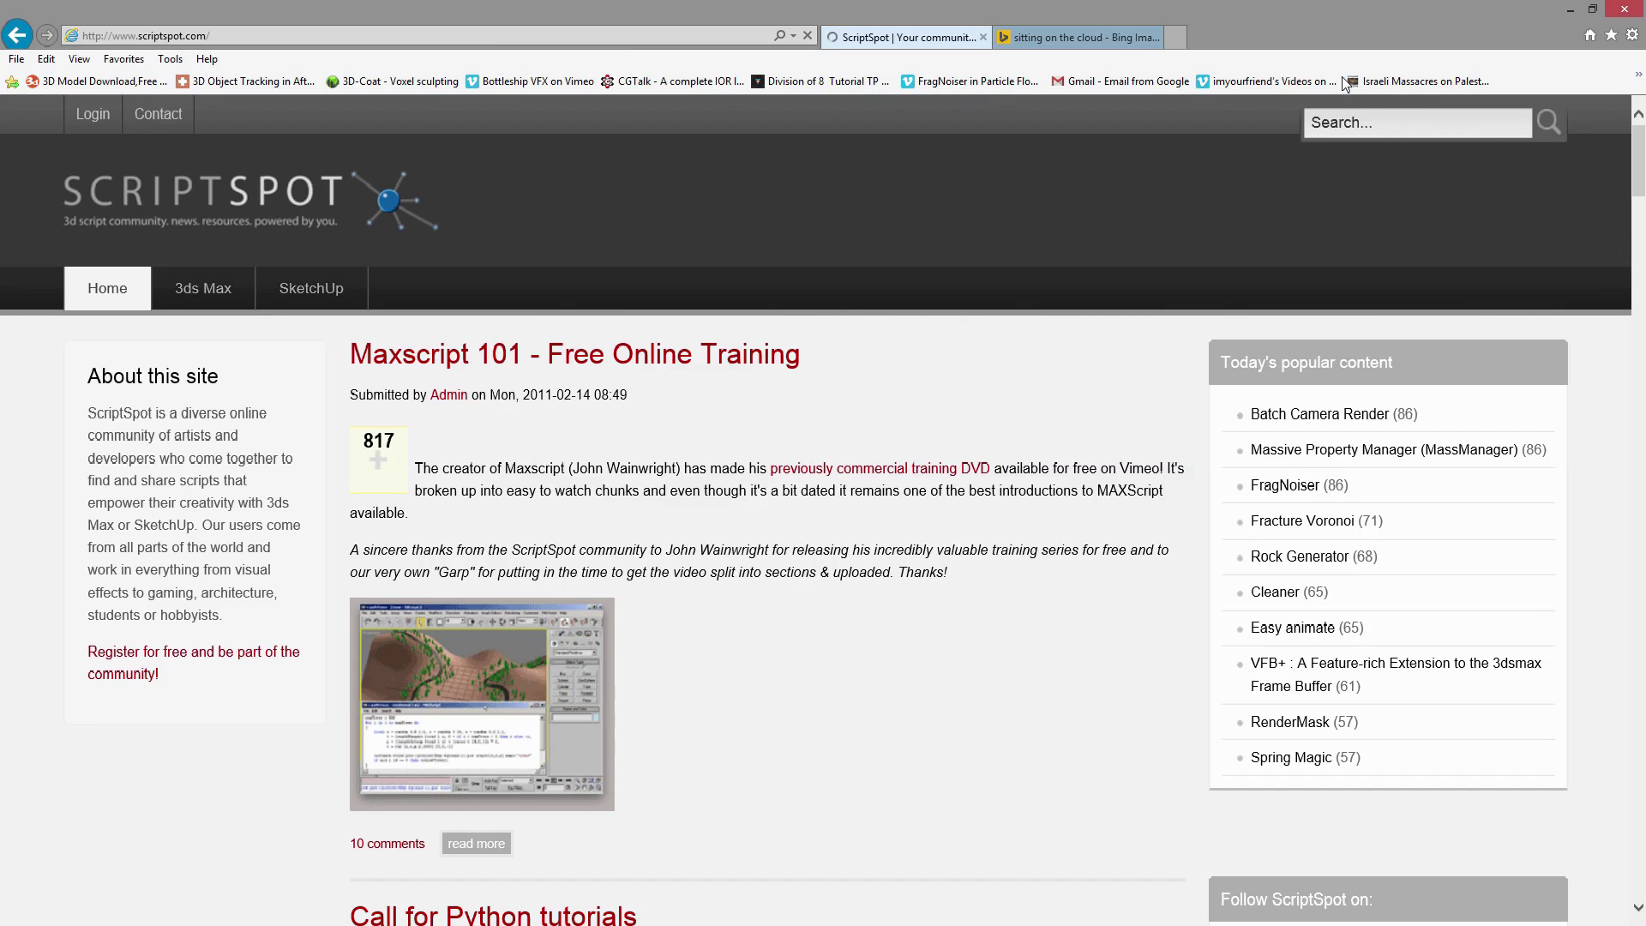
- Search ScriptSpot for "fumefx freeze" and open the FumeFx FreezeFrame script page
click(1383, 126)
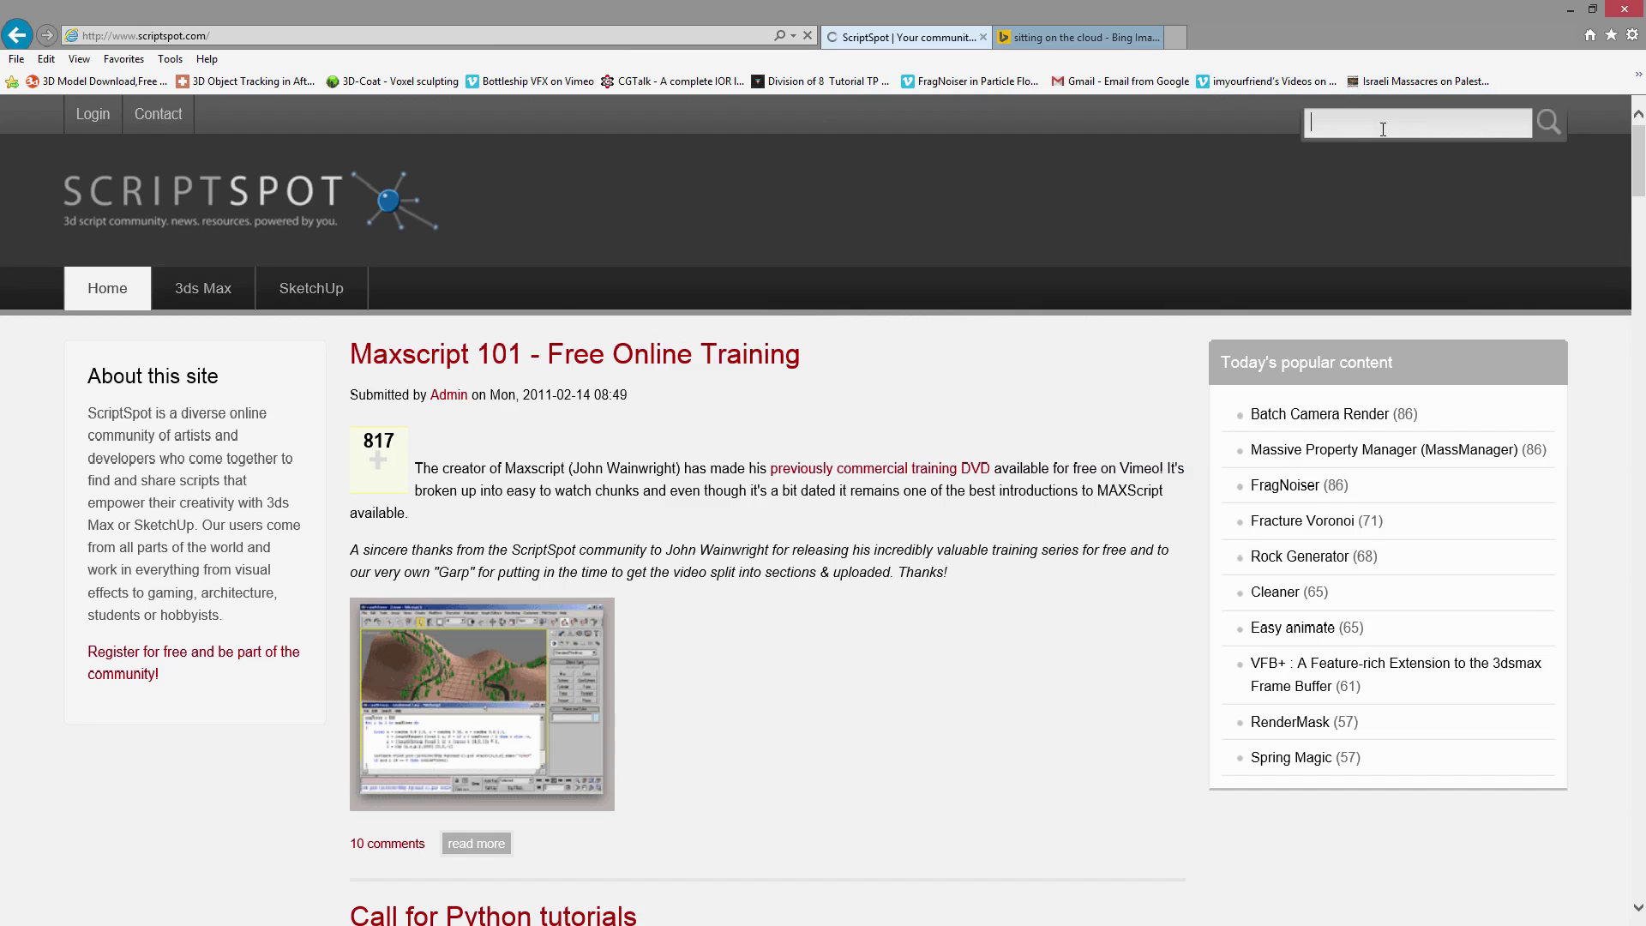
text(fu)
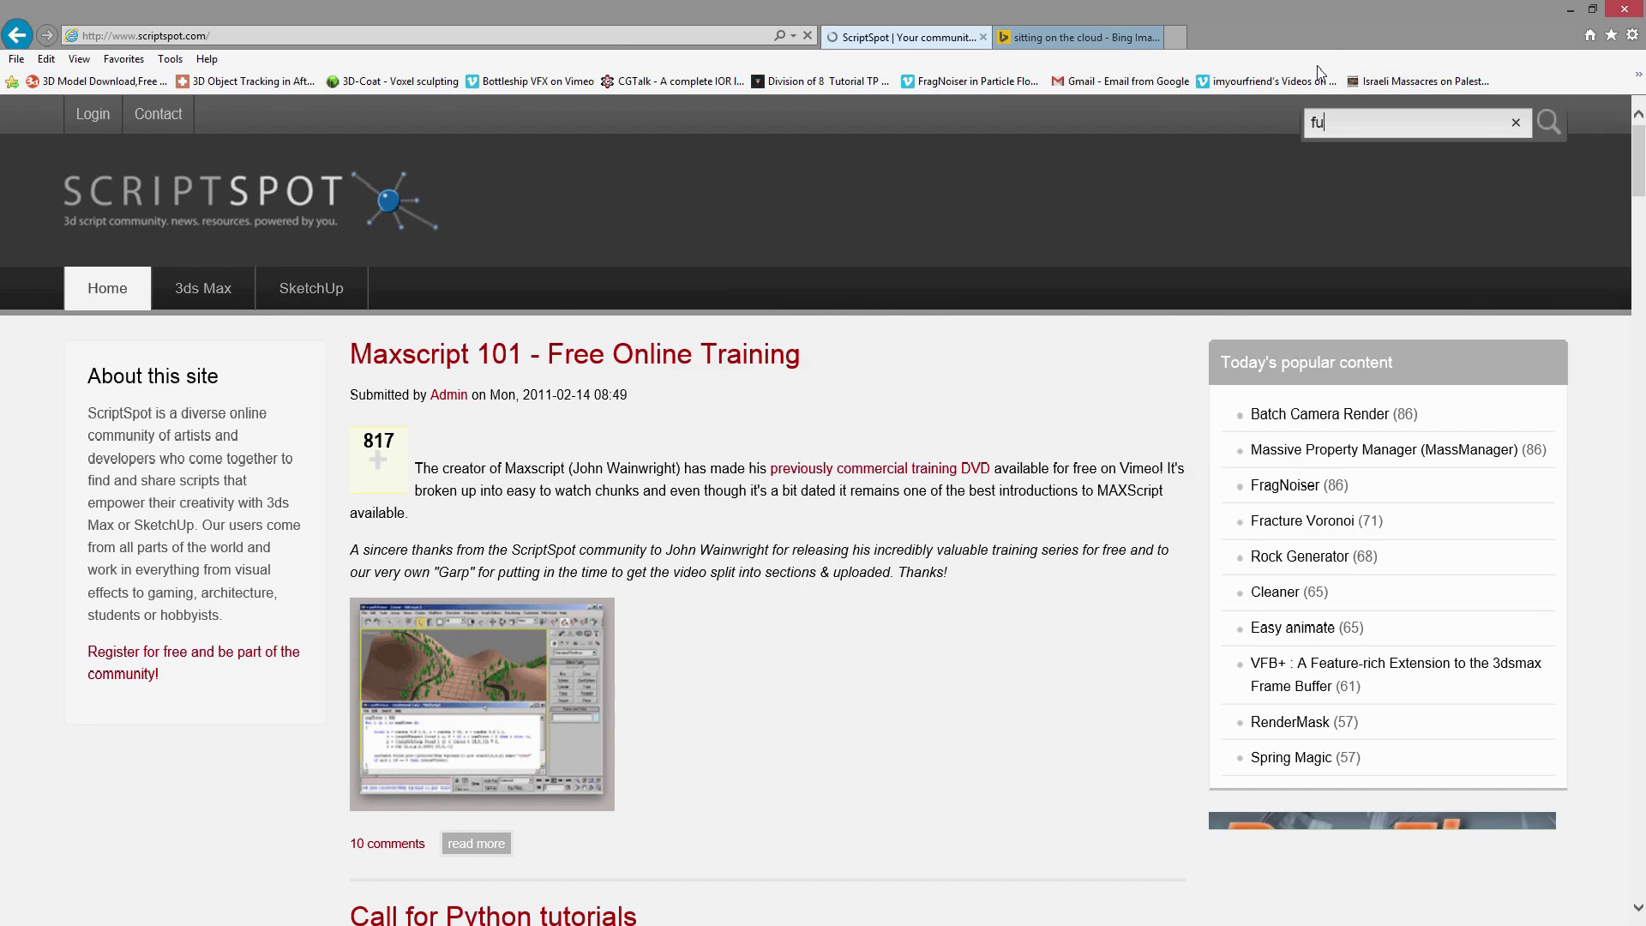
text(mefx freeze)
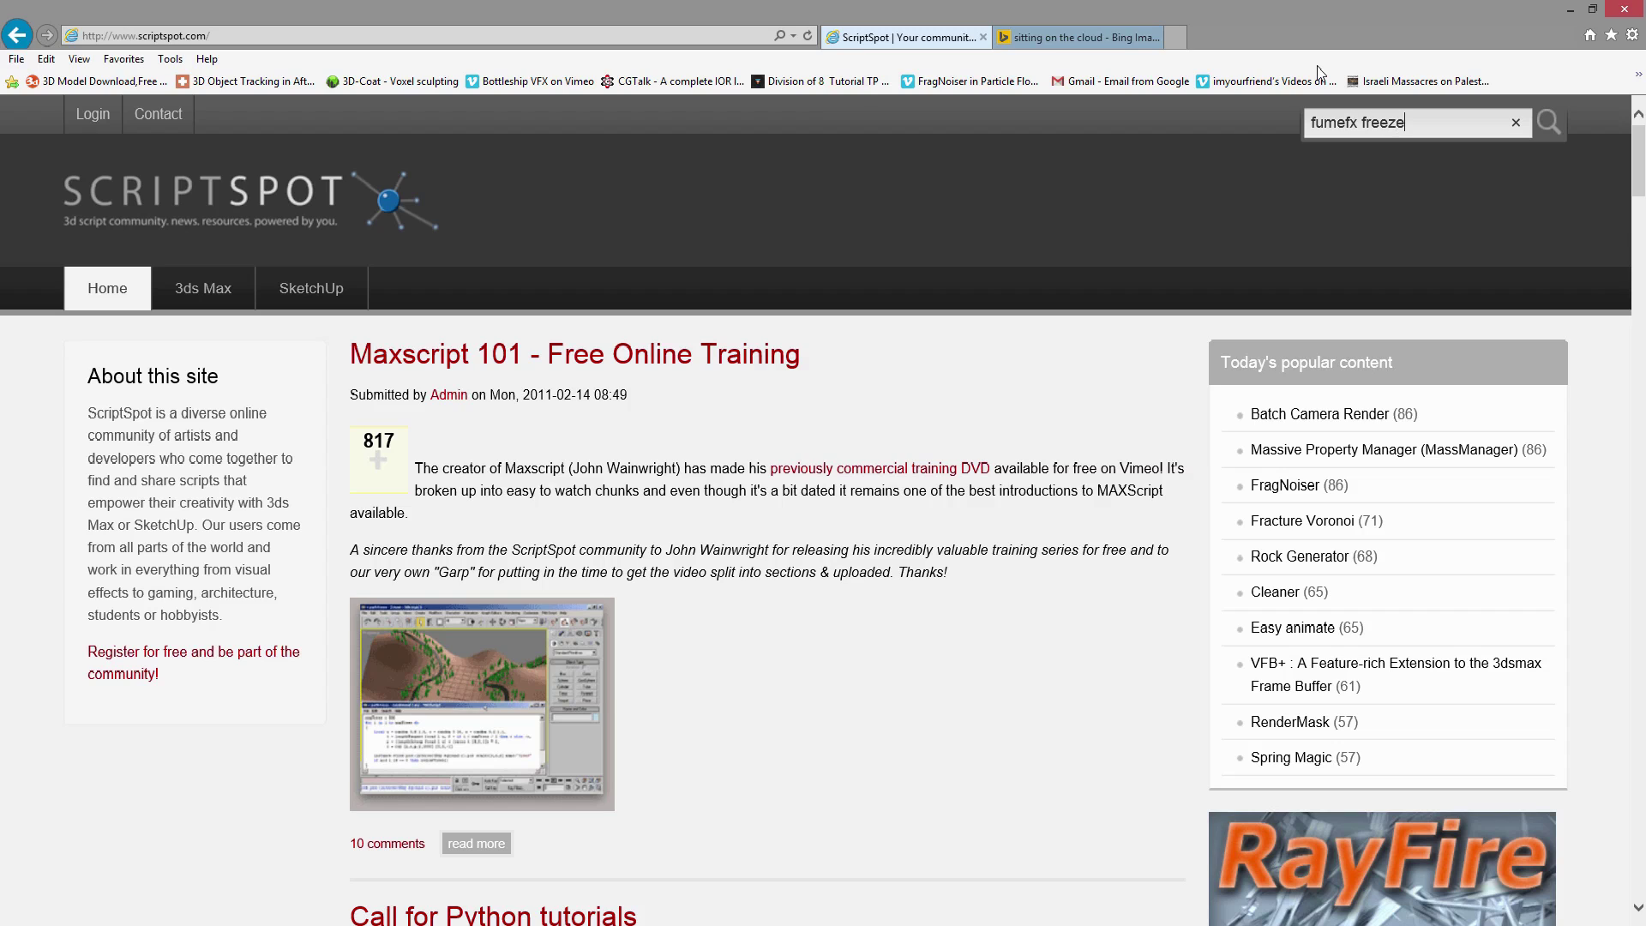
key(Return)
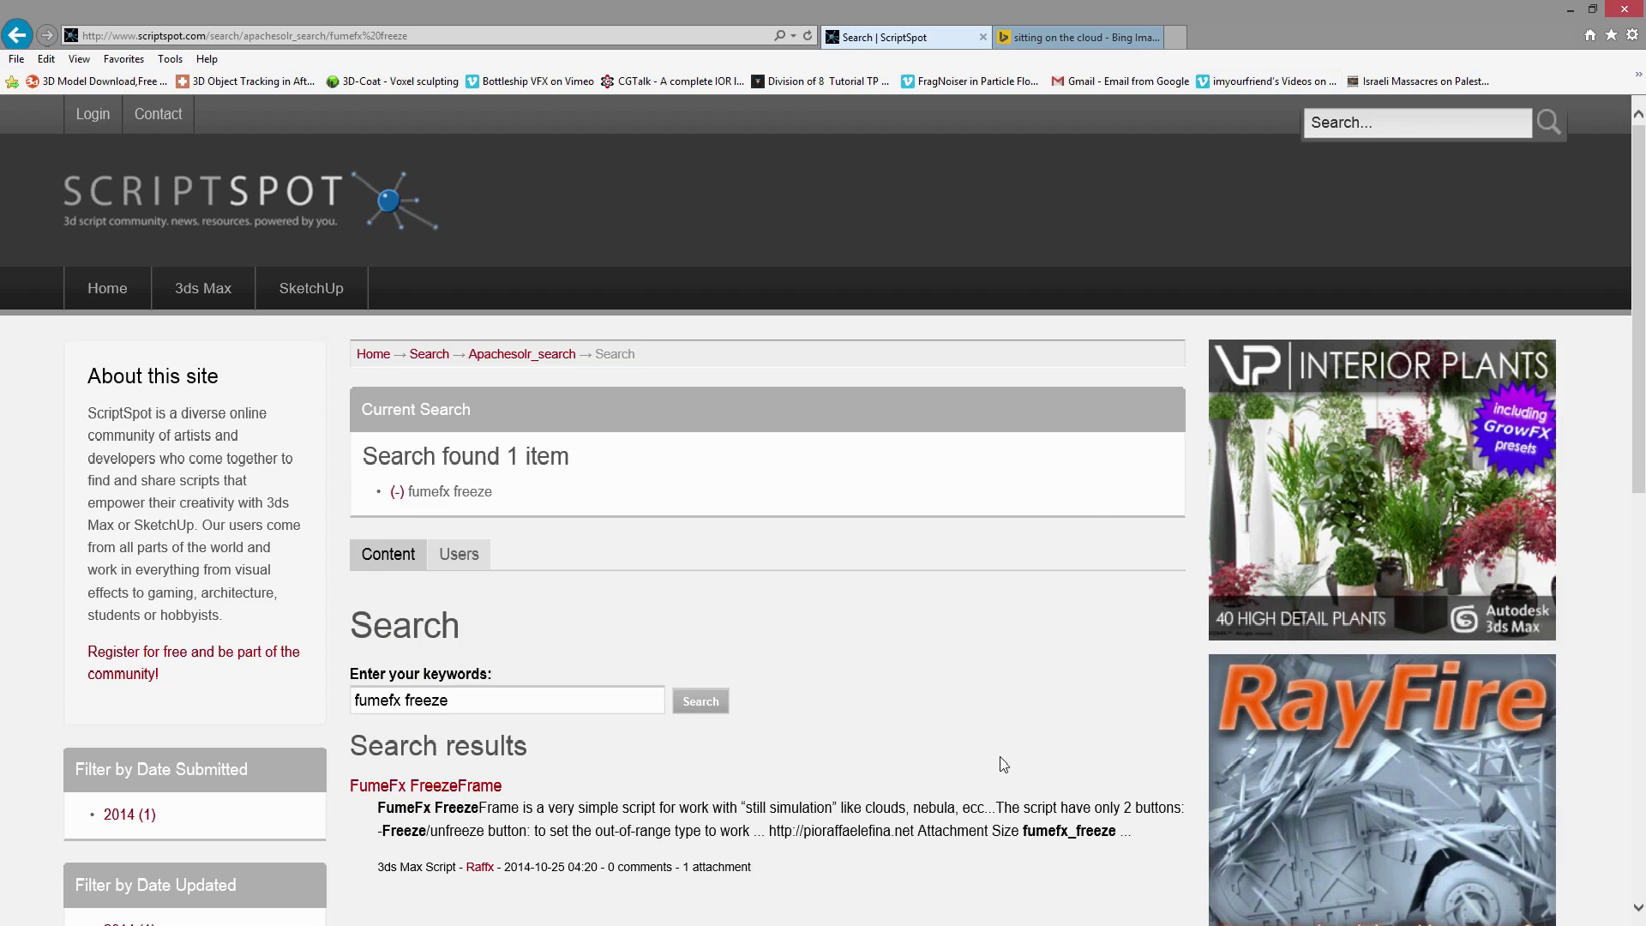
scroll(657, 769, down, 2)
click(443, 662)
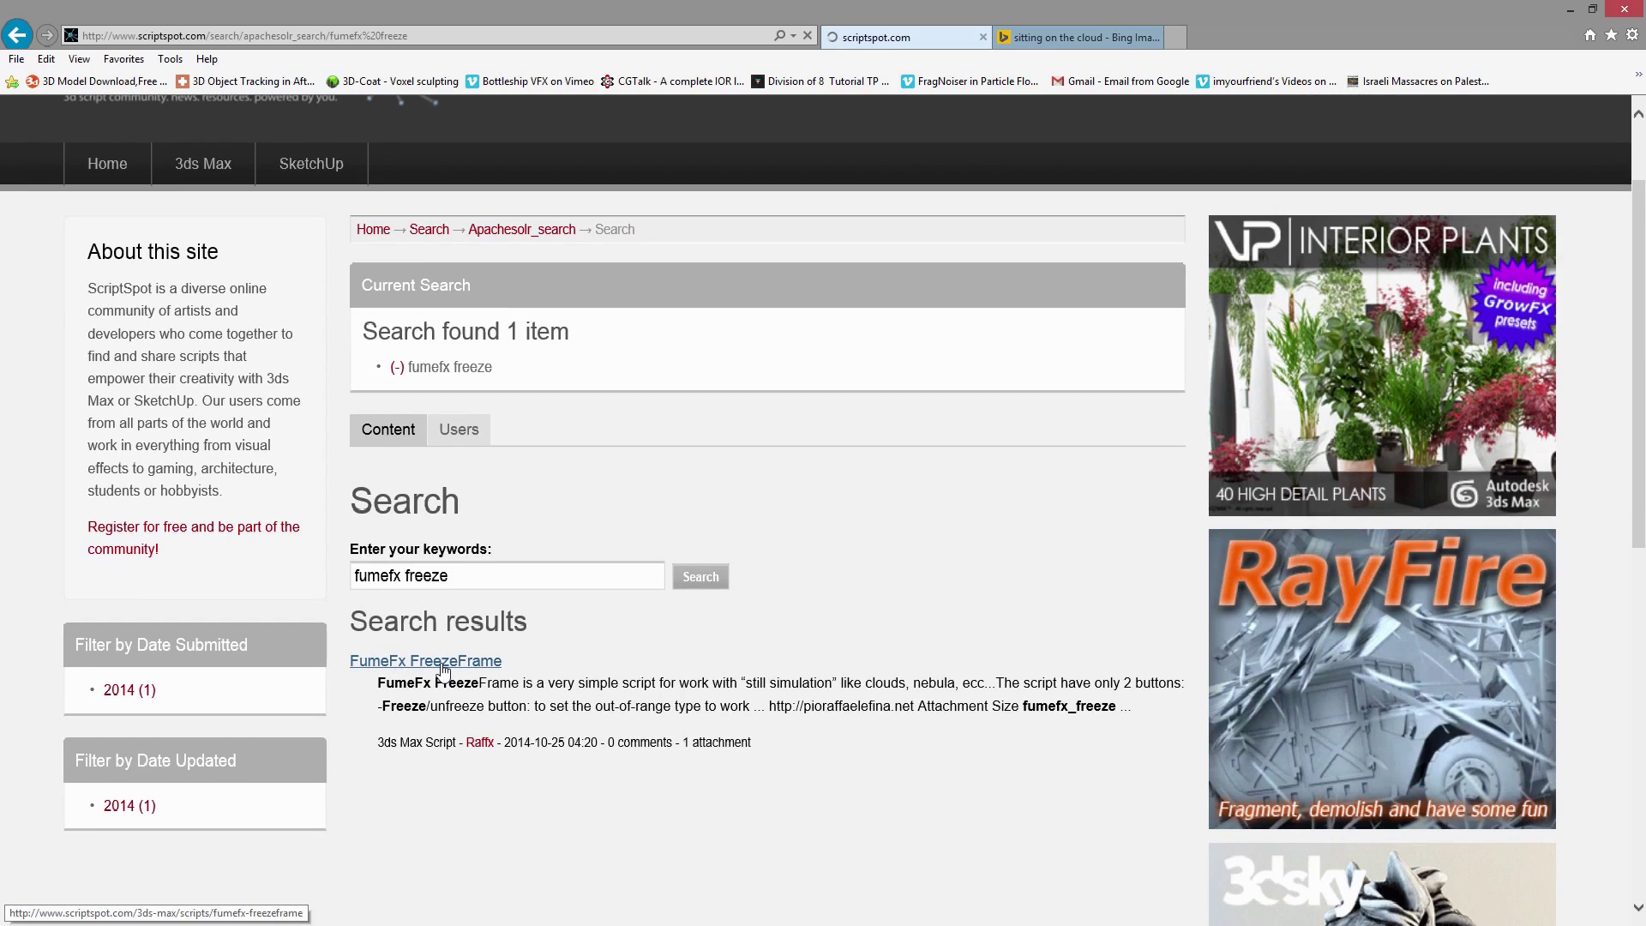
- Review the FumeFx FreezeFrame script's title, description and web address, and close all browser tabs to return to 3ds Max
scroll(604, 508, down, 1)
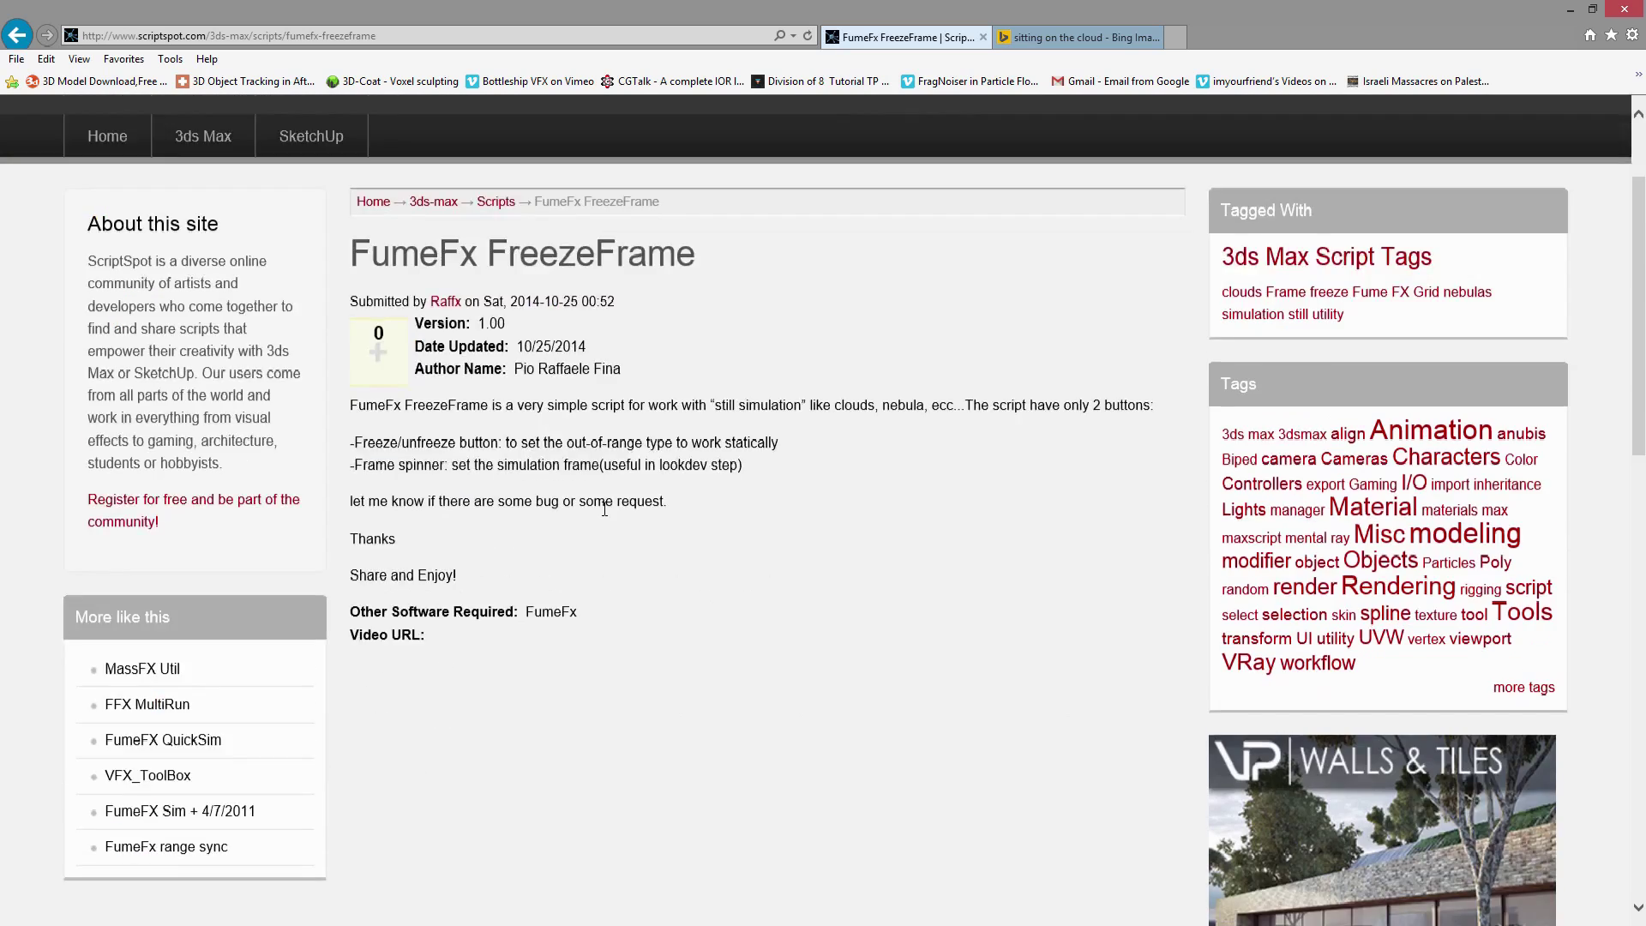
scroll(605, 511, down, 5)
scroll(606, 515, up, 5)
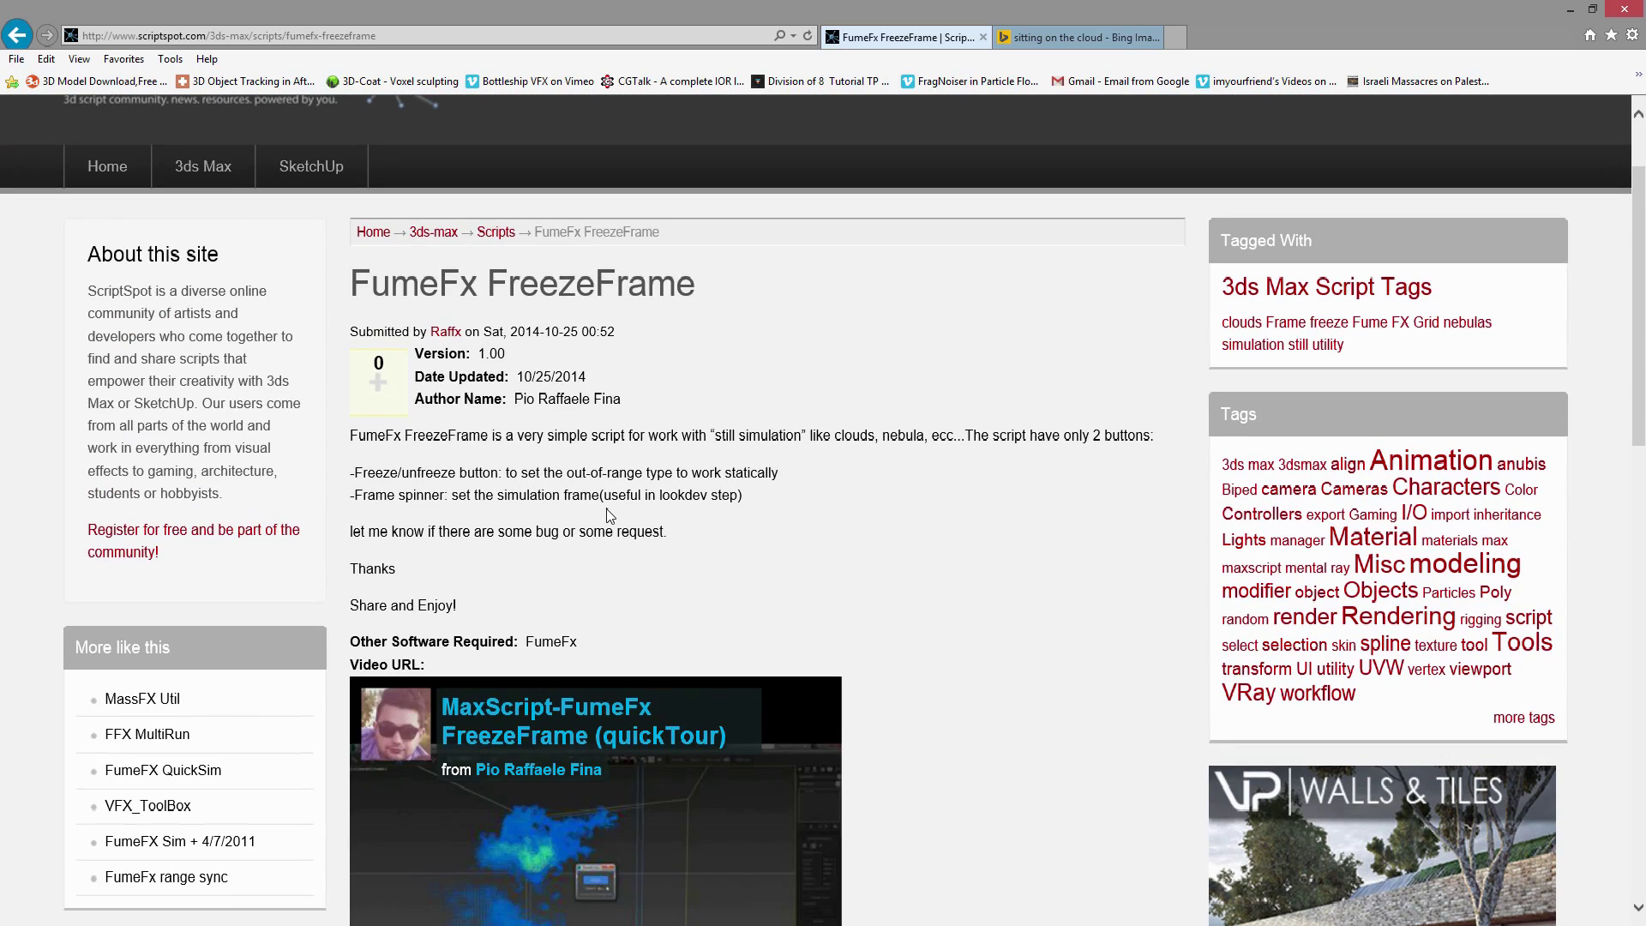
scroll(609, 514, down, 4)
scroll(610, 514, up, 4)
drag(354, 280, 729, 277)
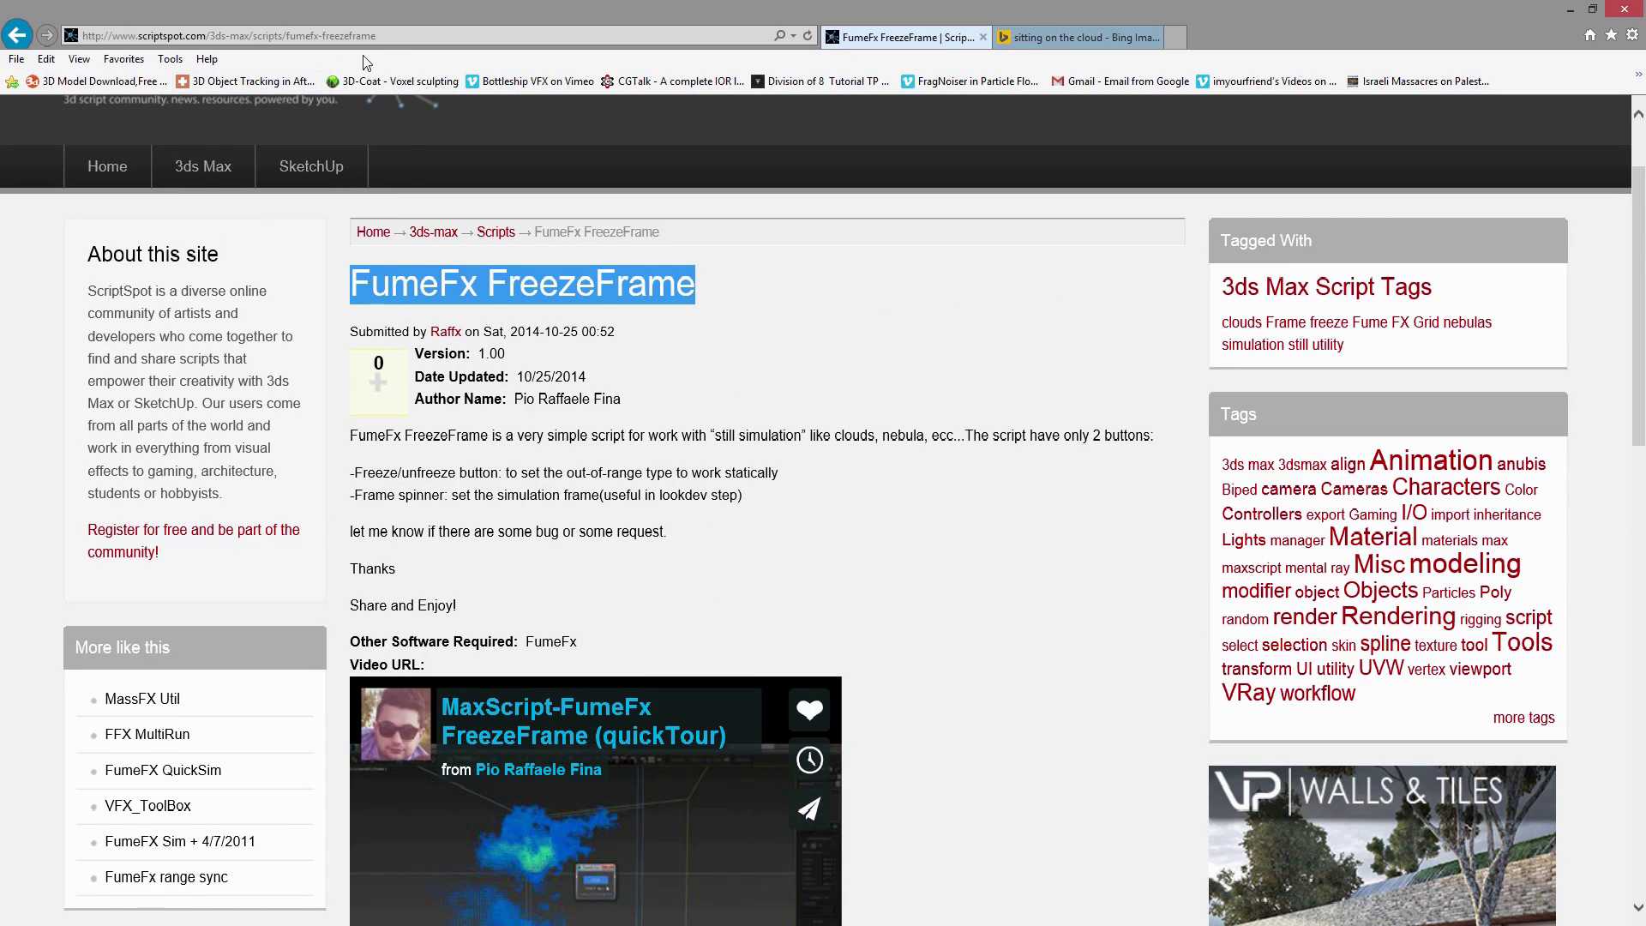
click(402, 36)
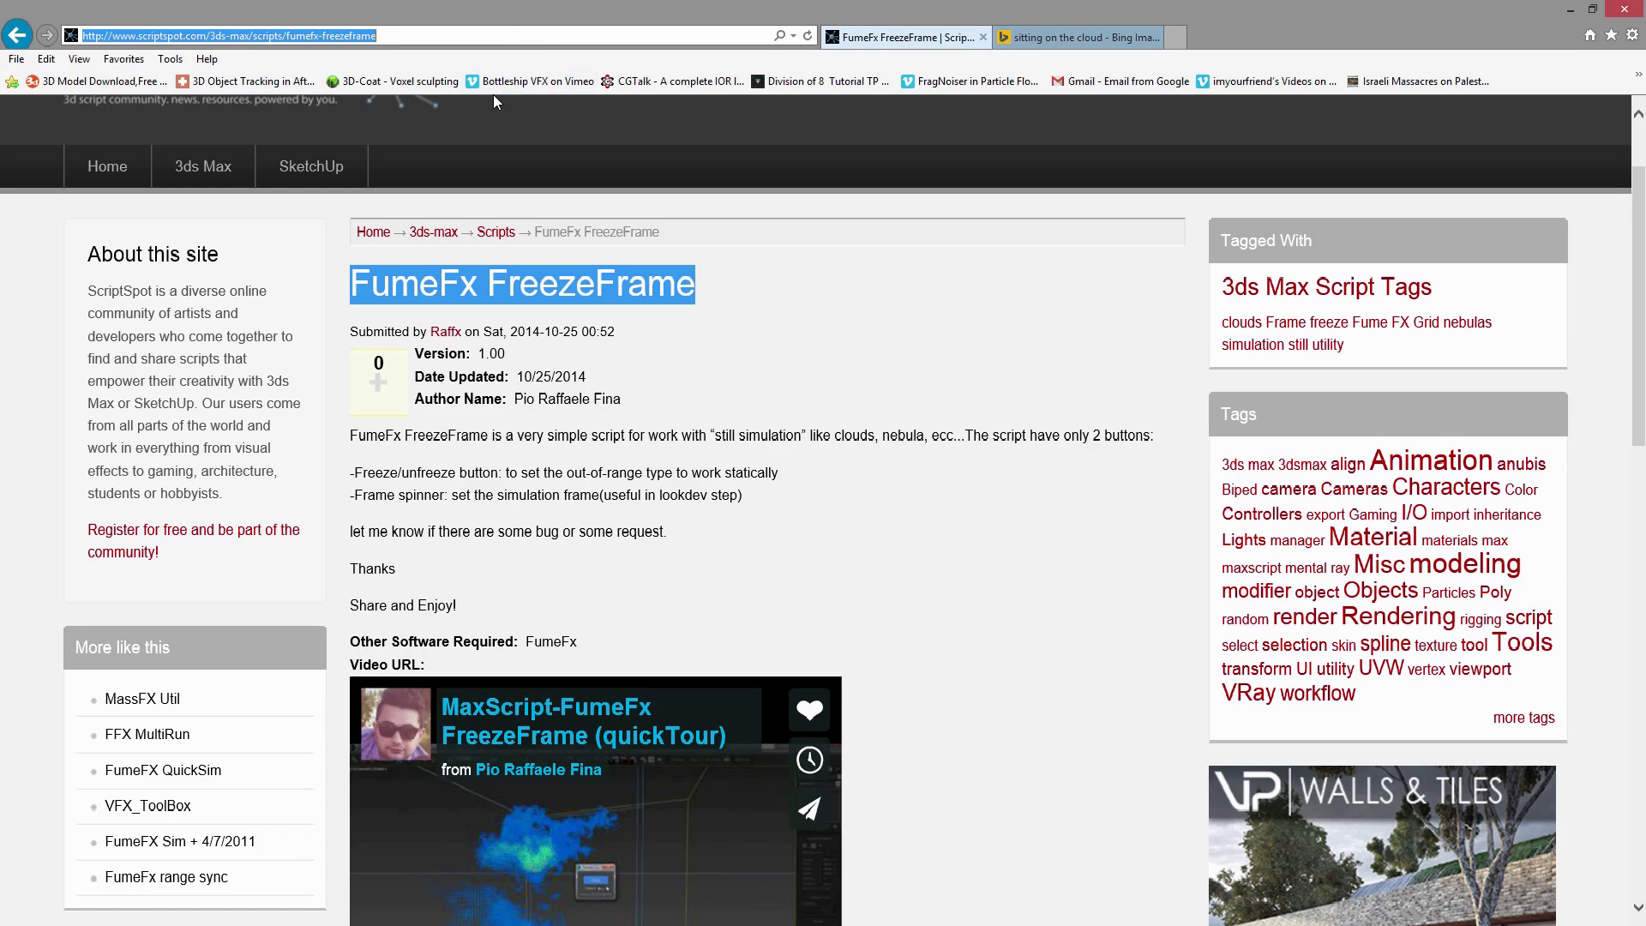
click(1625, 9)
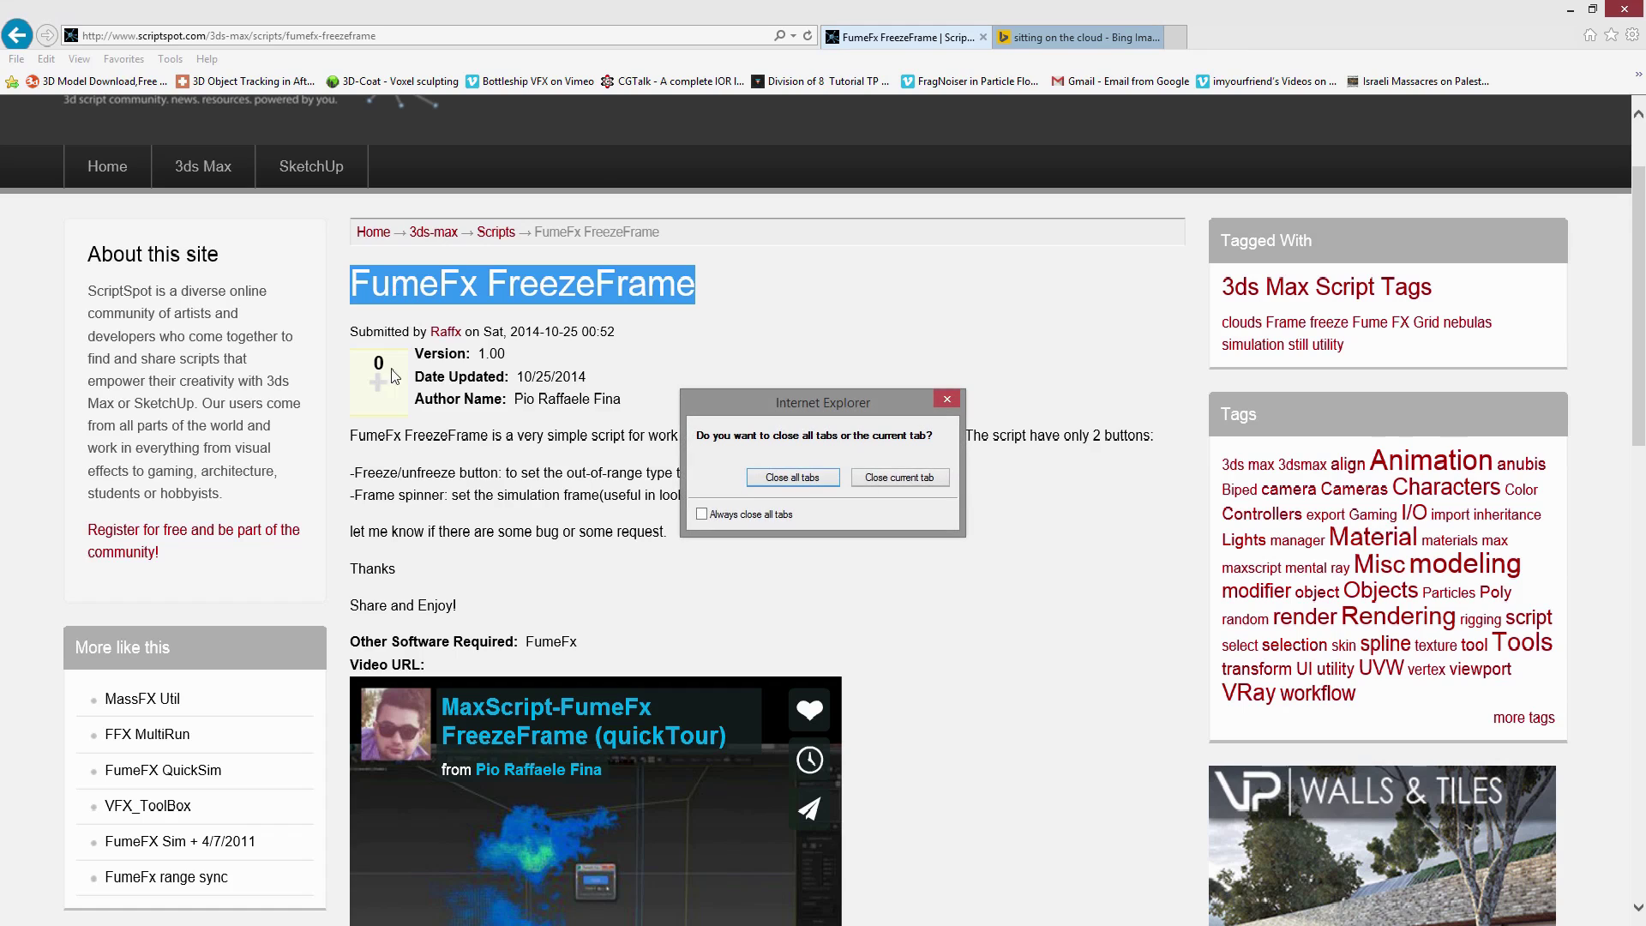
click(789, 477)
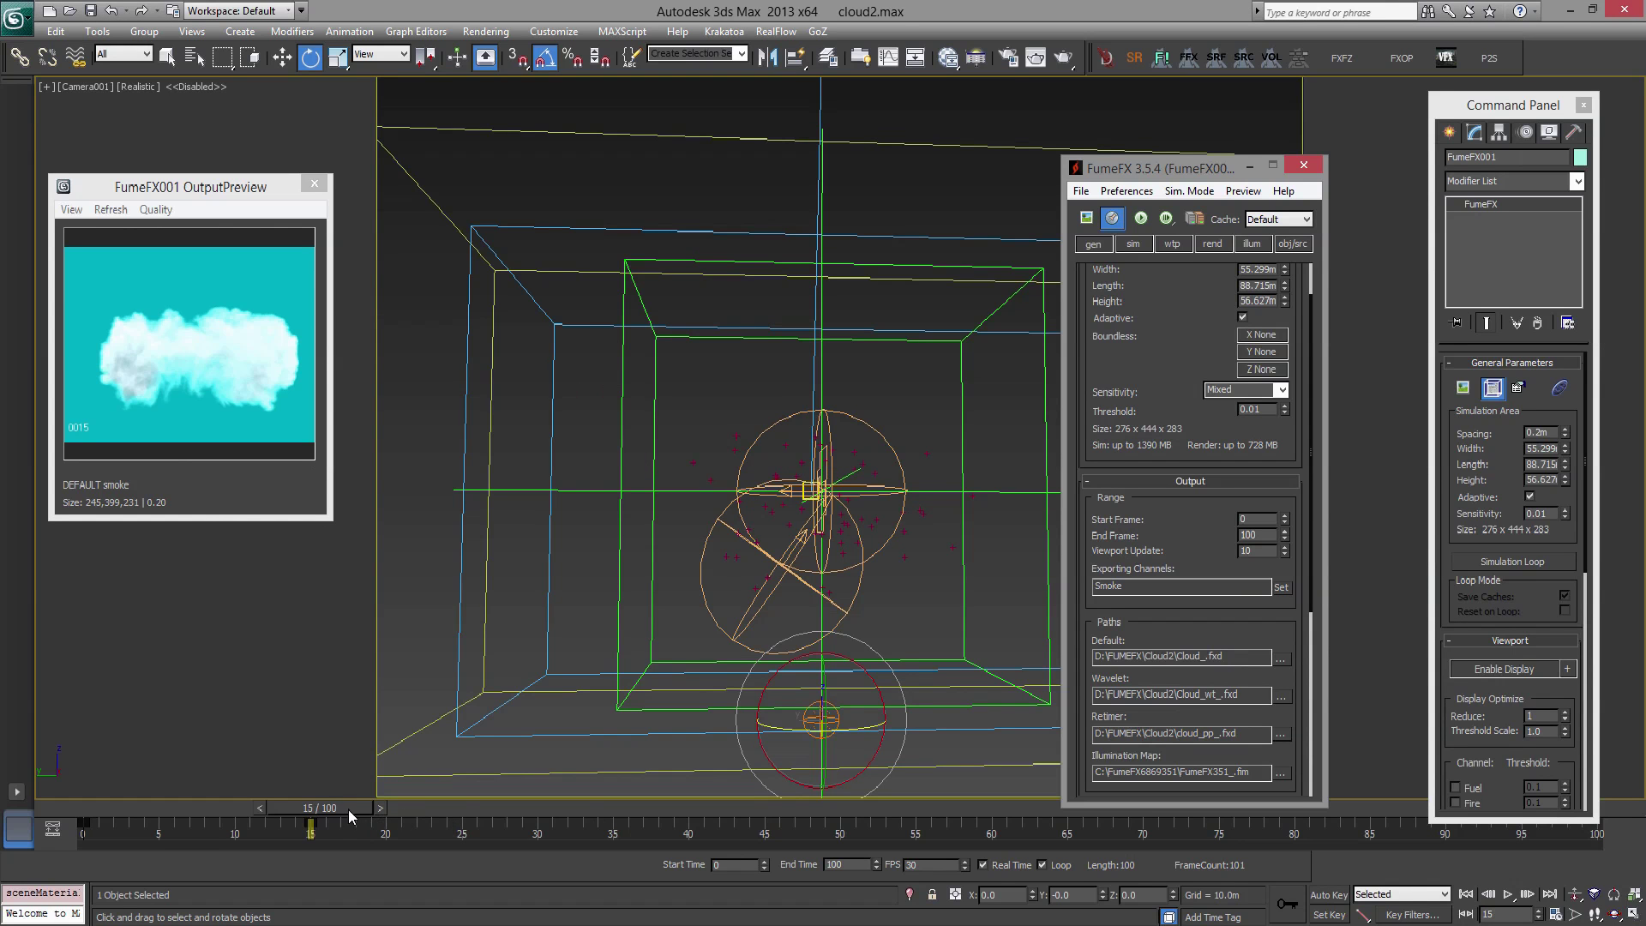
- Advance to frame 16, reframe Camera001 closer to the cloud, and test-render the view before closing the render window
click(380, 809)
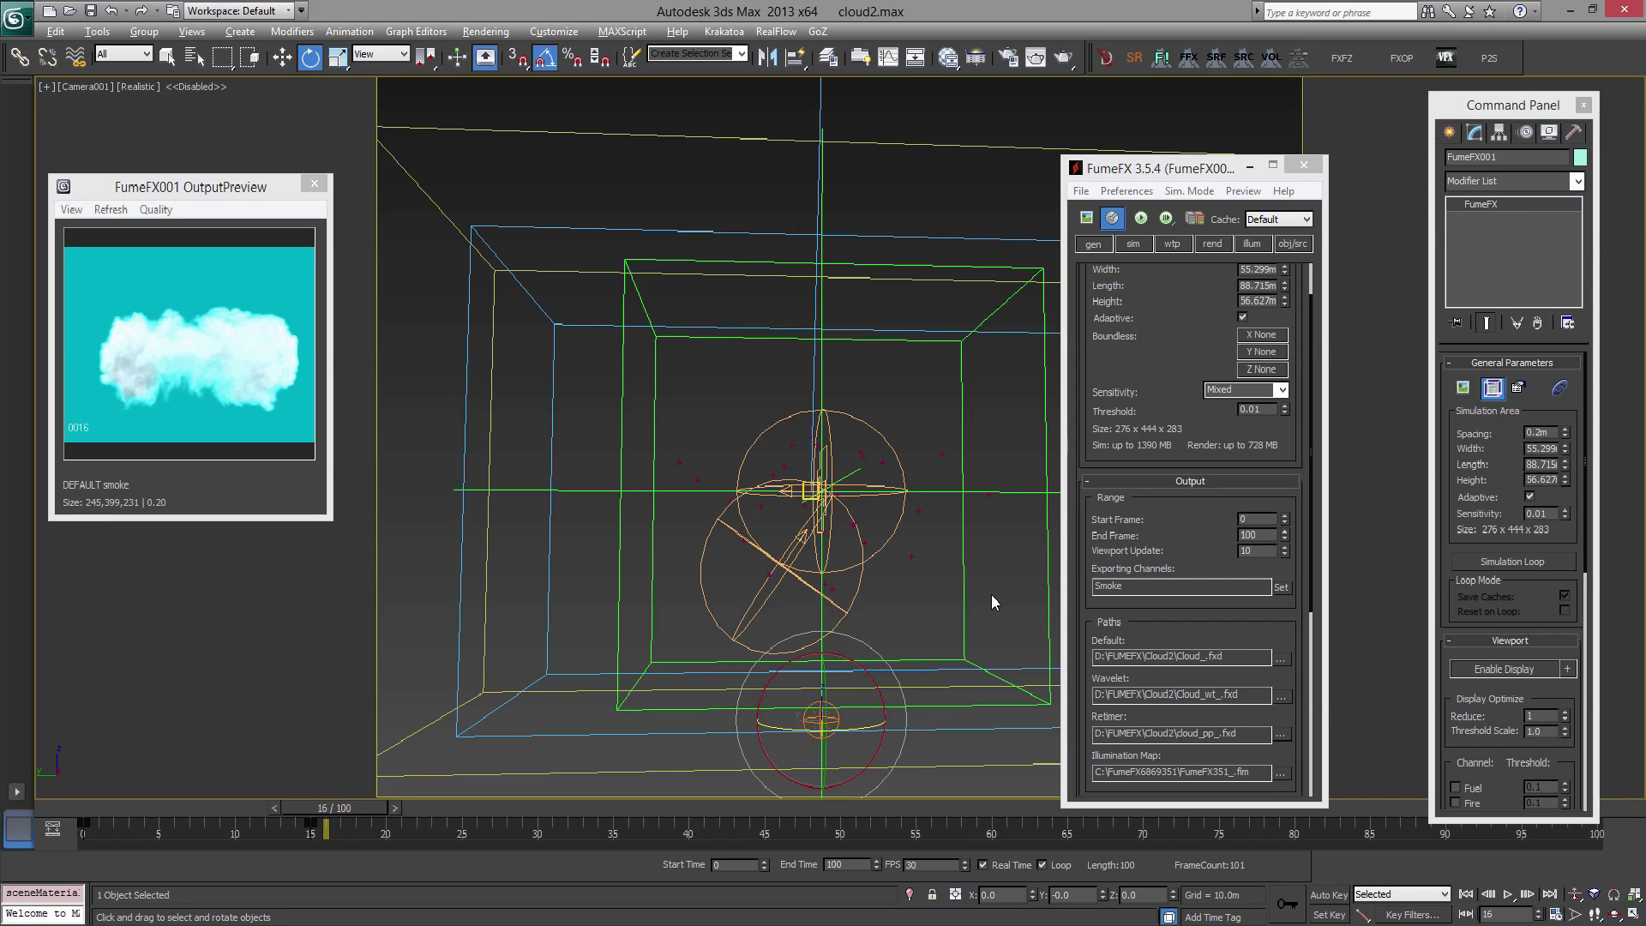
scroll(892, 540, up, 5)
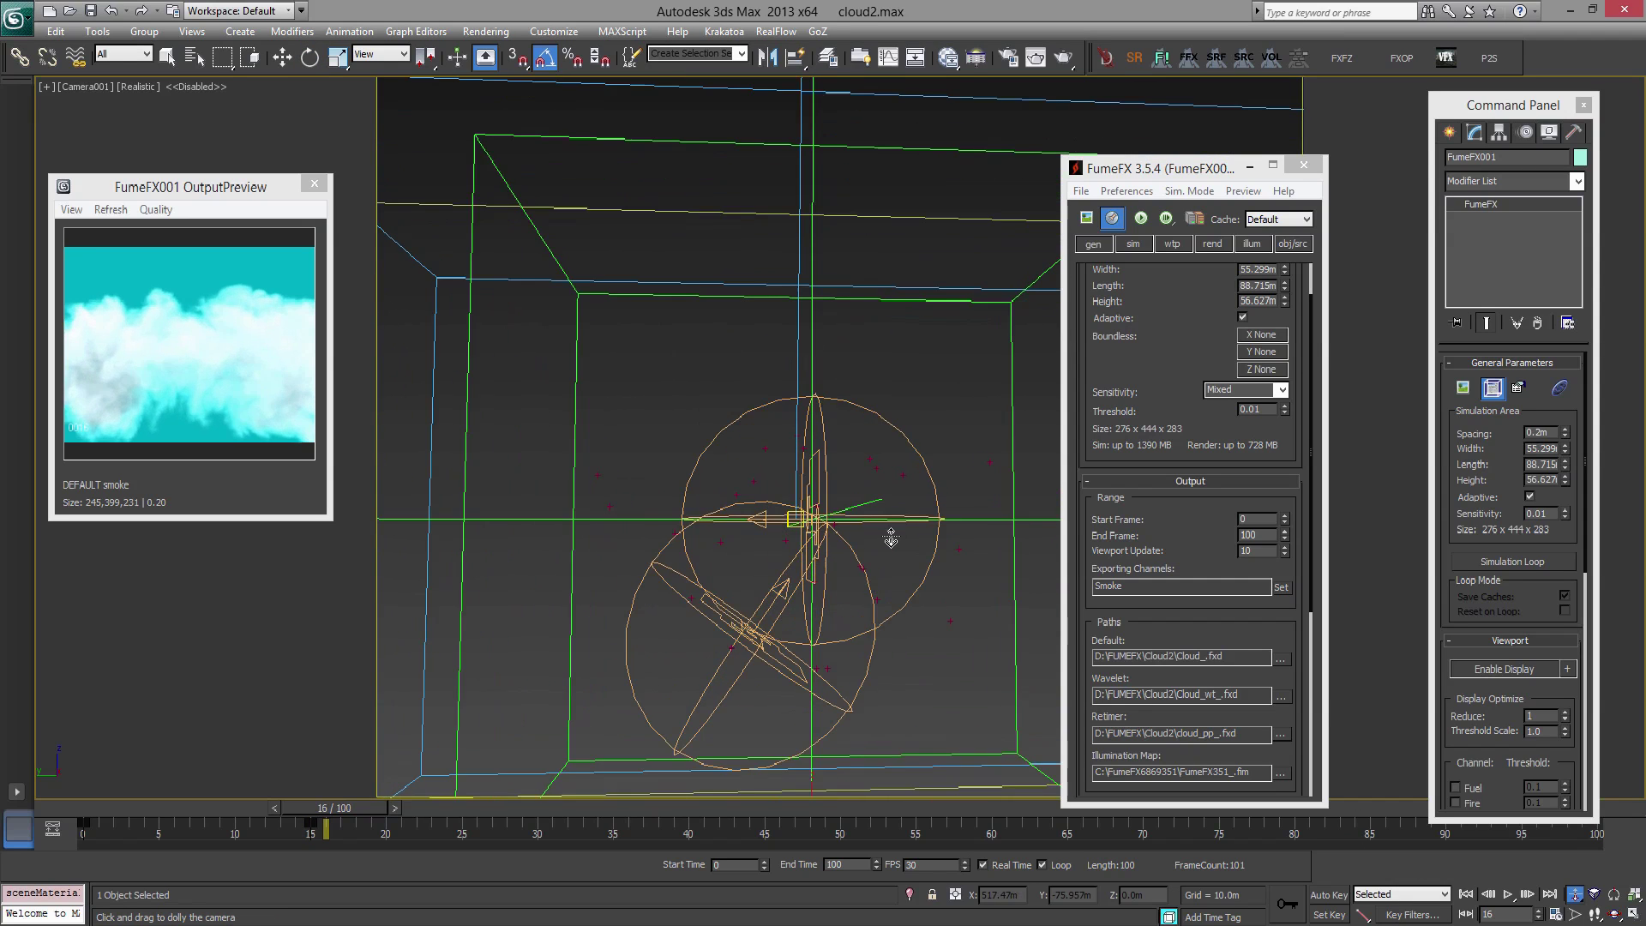
middle_drag(892, 538, 1053, 433)
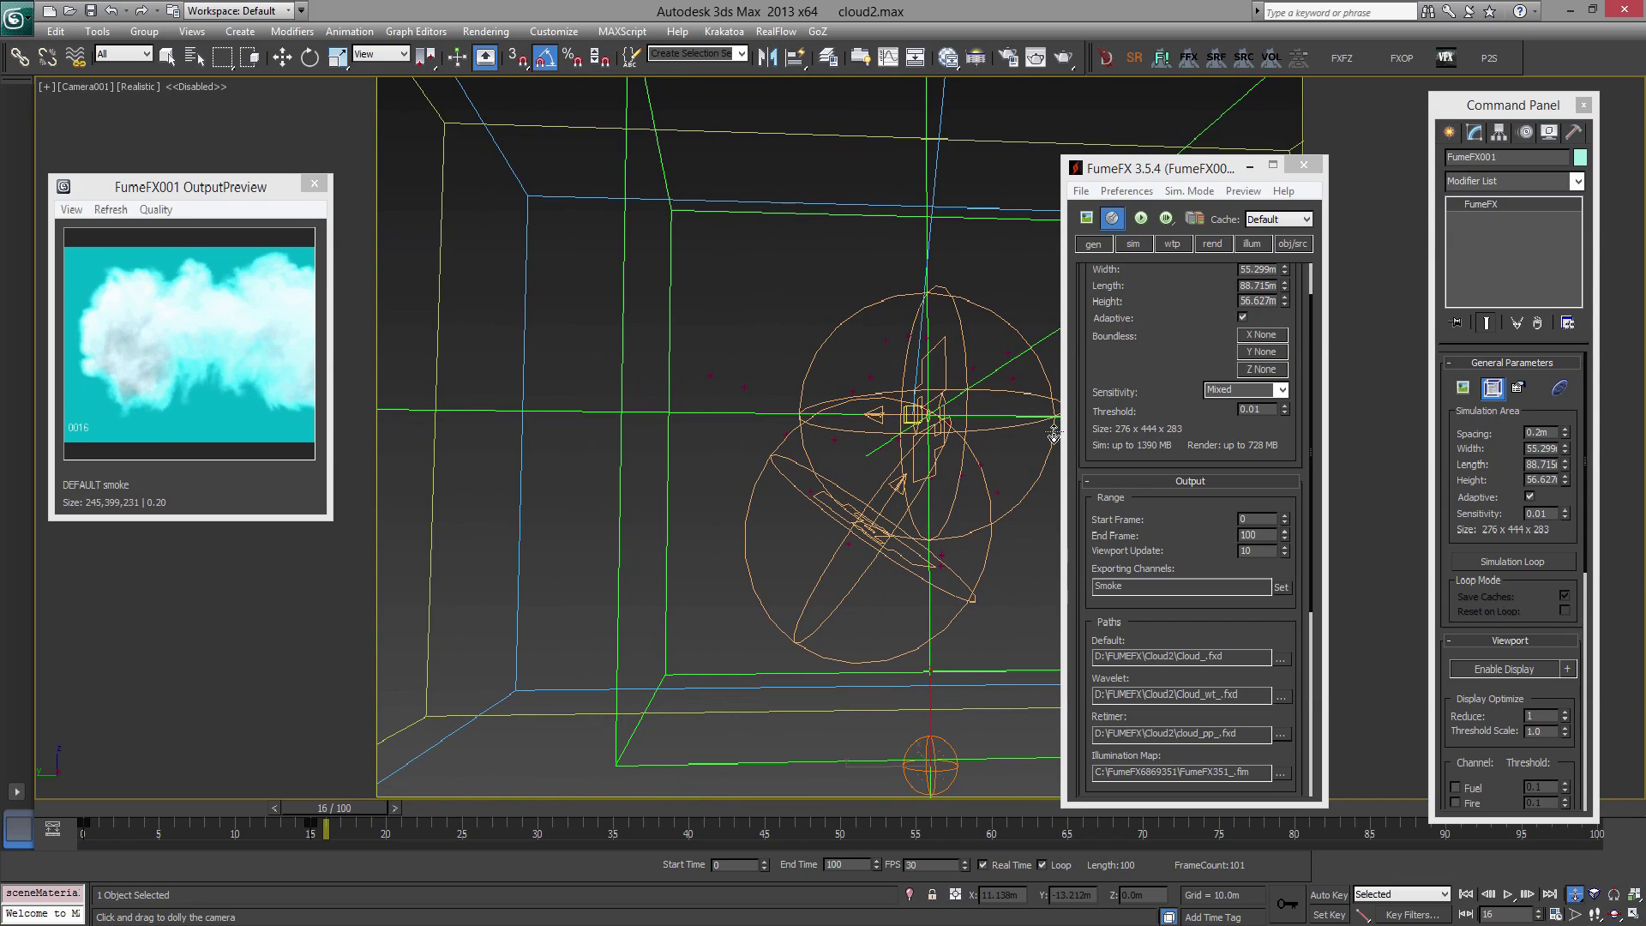
key(shift+q)
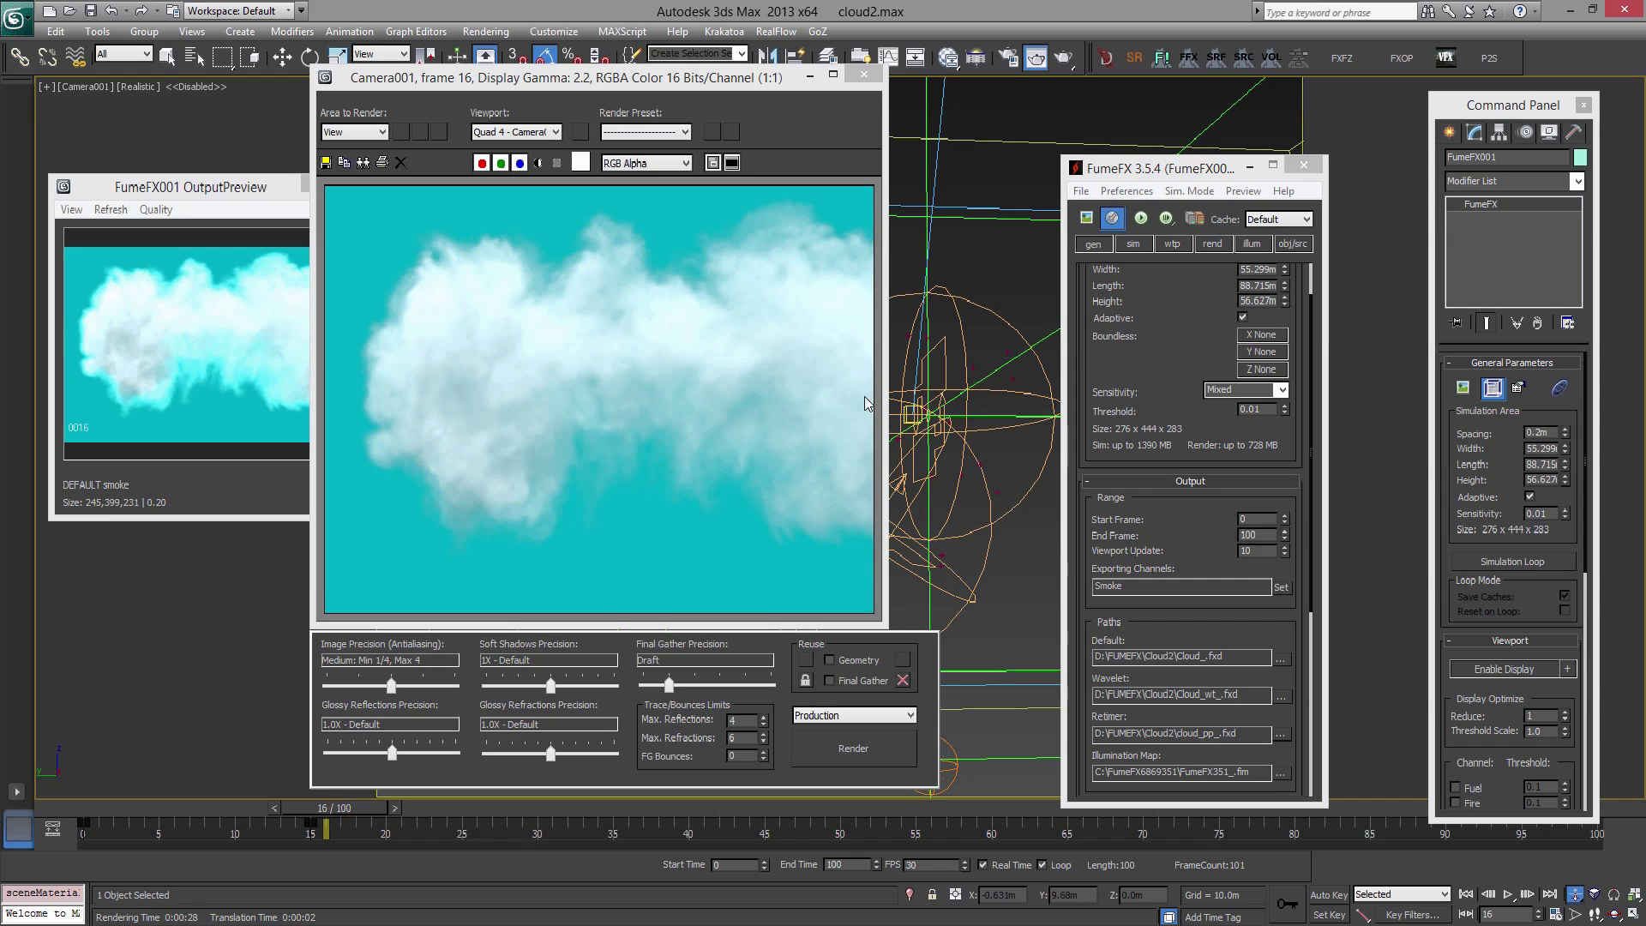
click(863, 75)
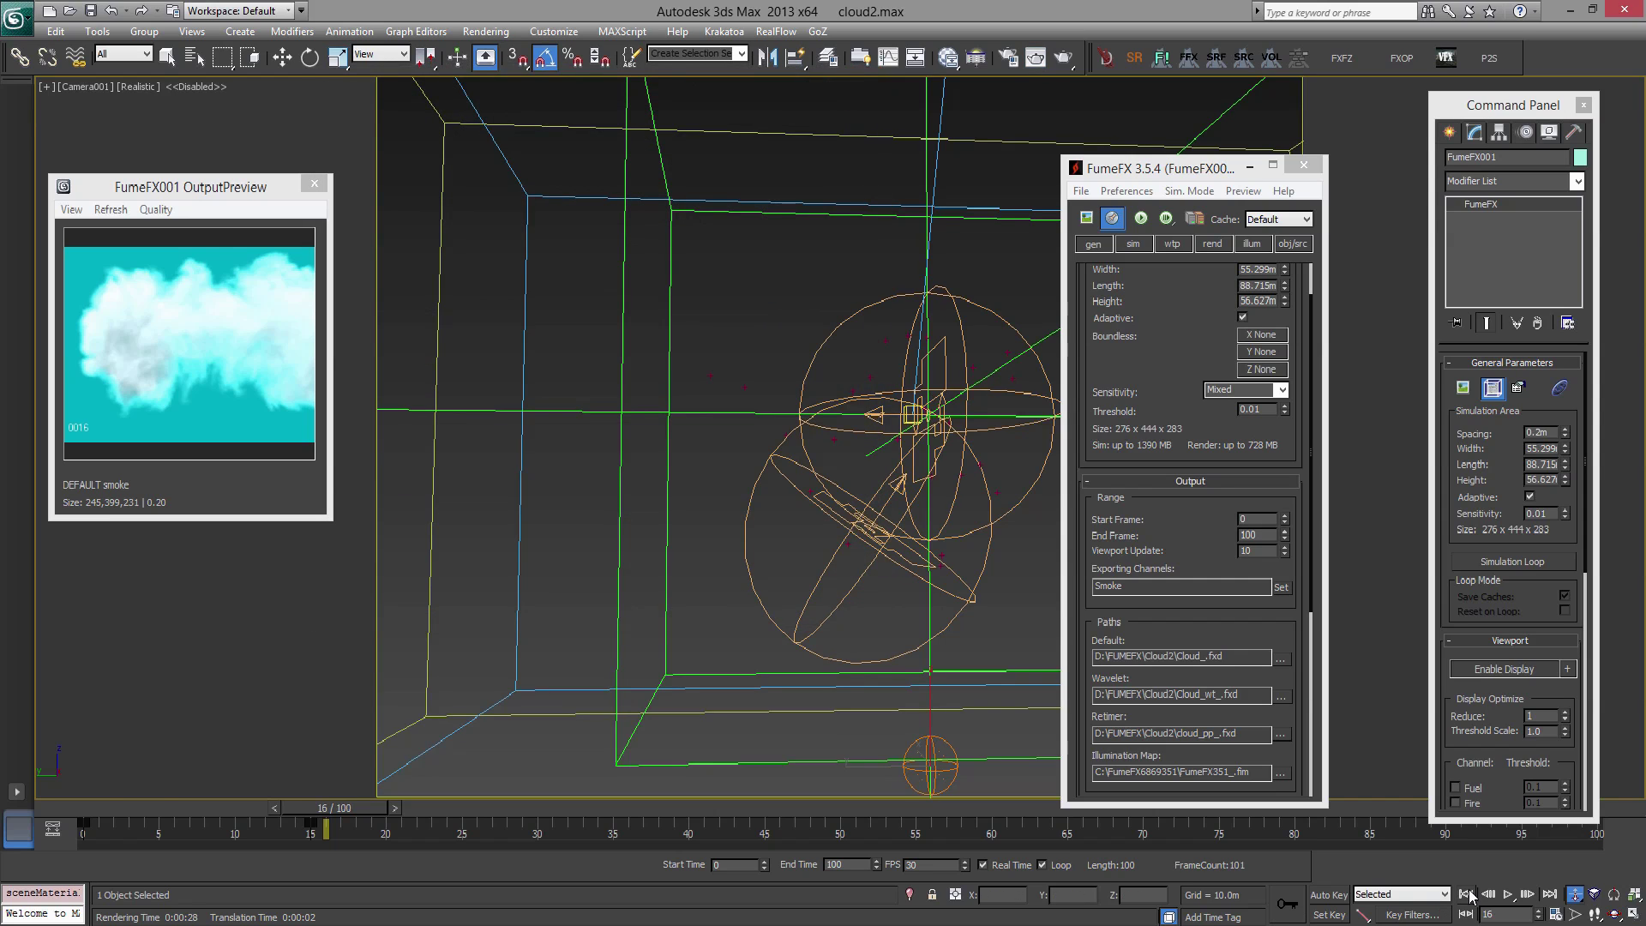
- Return to frame 0, enable Auto Key, and reposition Camera001 farther back to frame the whole cloud
click(1466, 895)
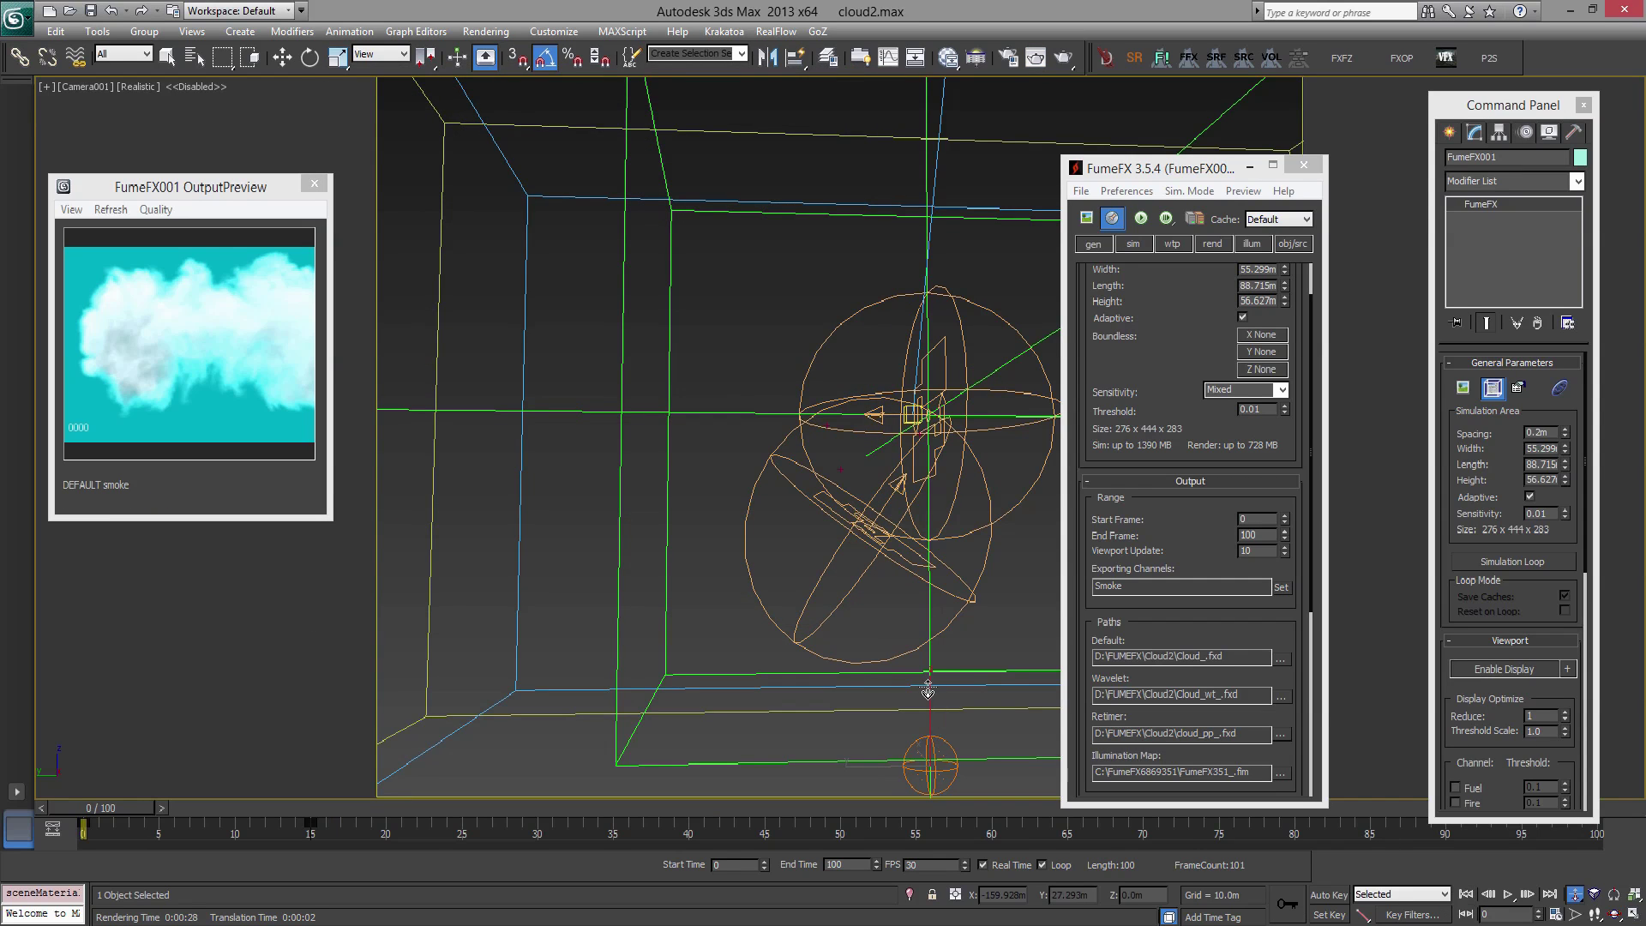
key(n)
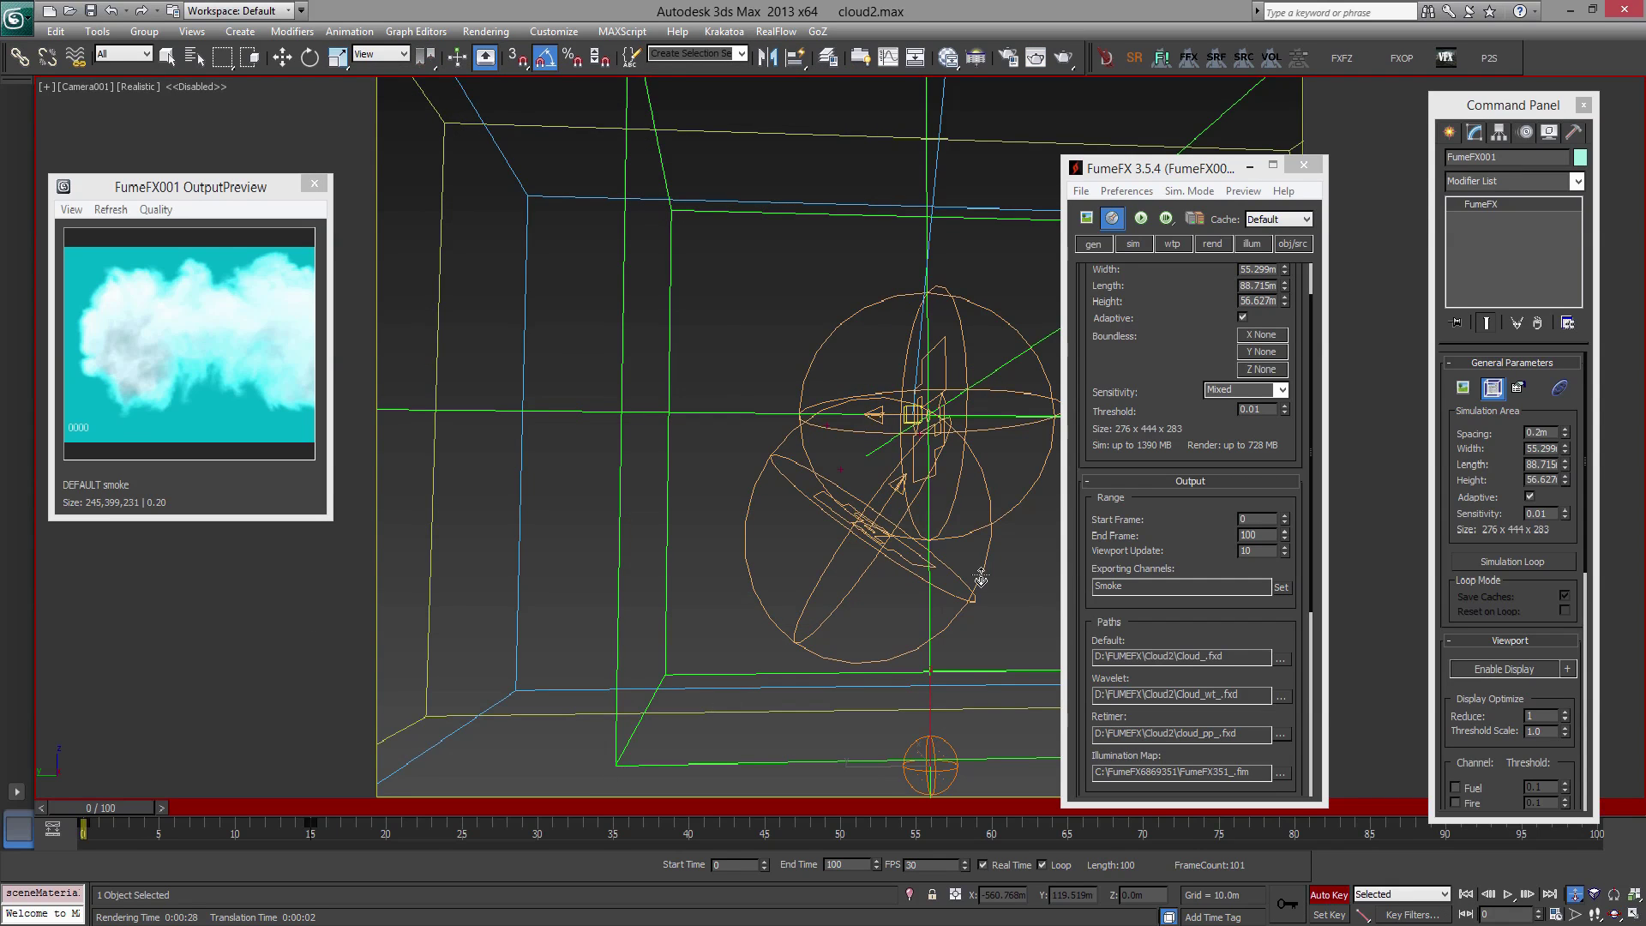
drag(985, 577, 897, 672)
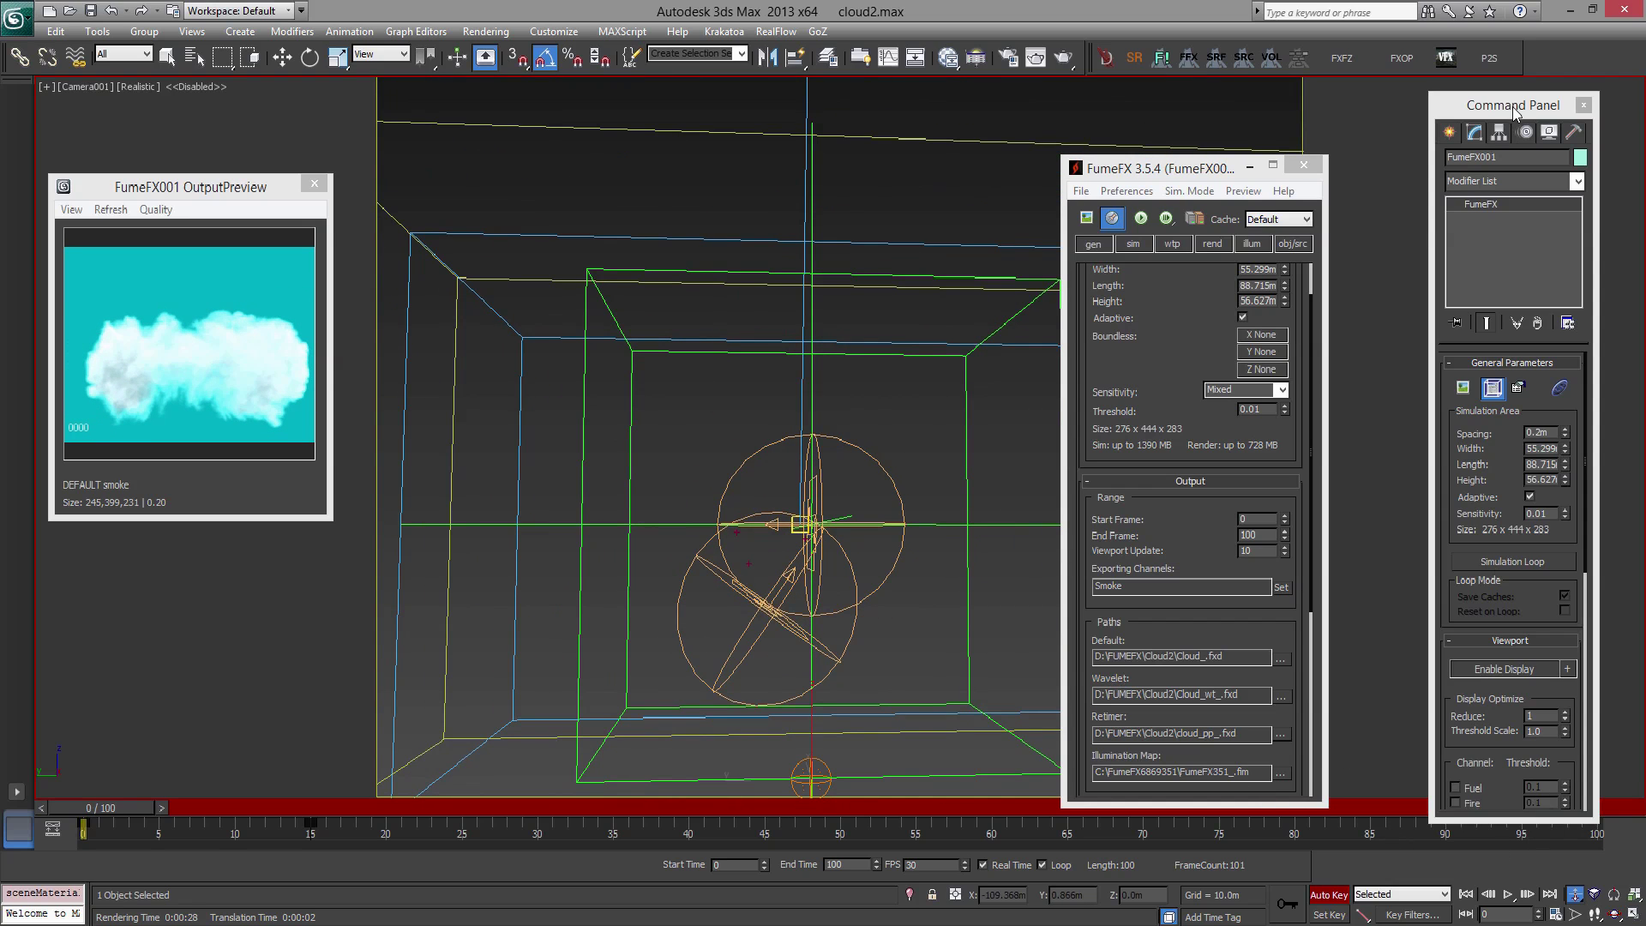
drag(1507, 106, 1458, 66)
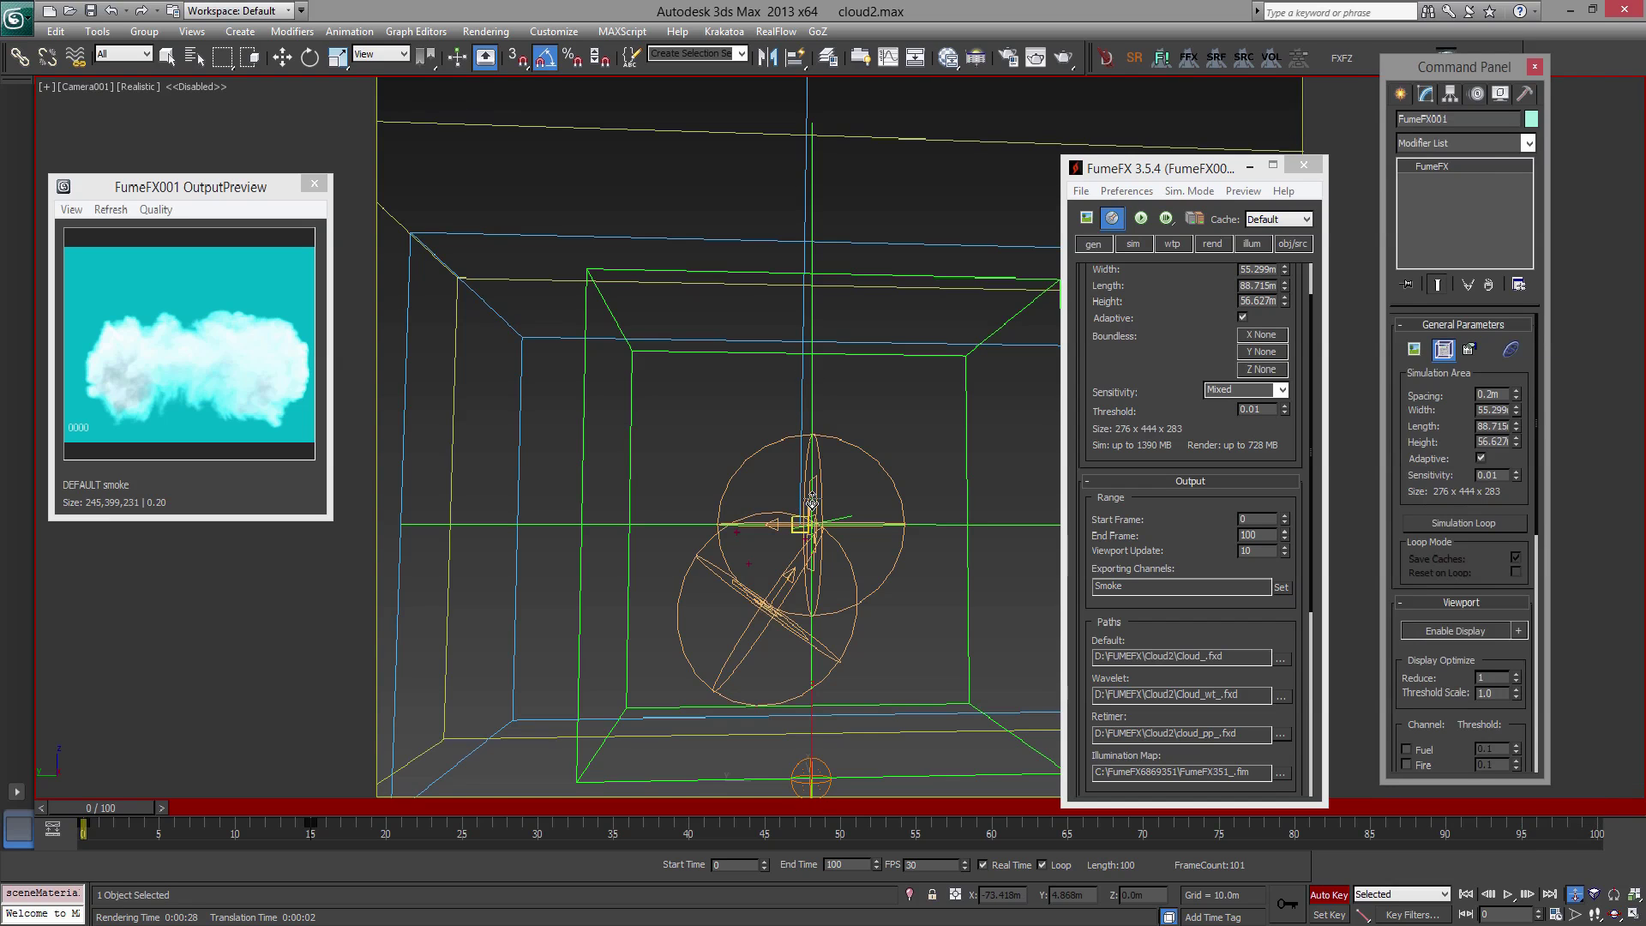
drag(980, 617, 980, 570)
middle_drag(898, 525, 952, 94)
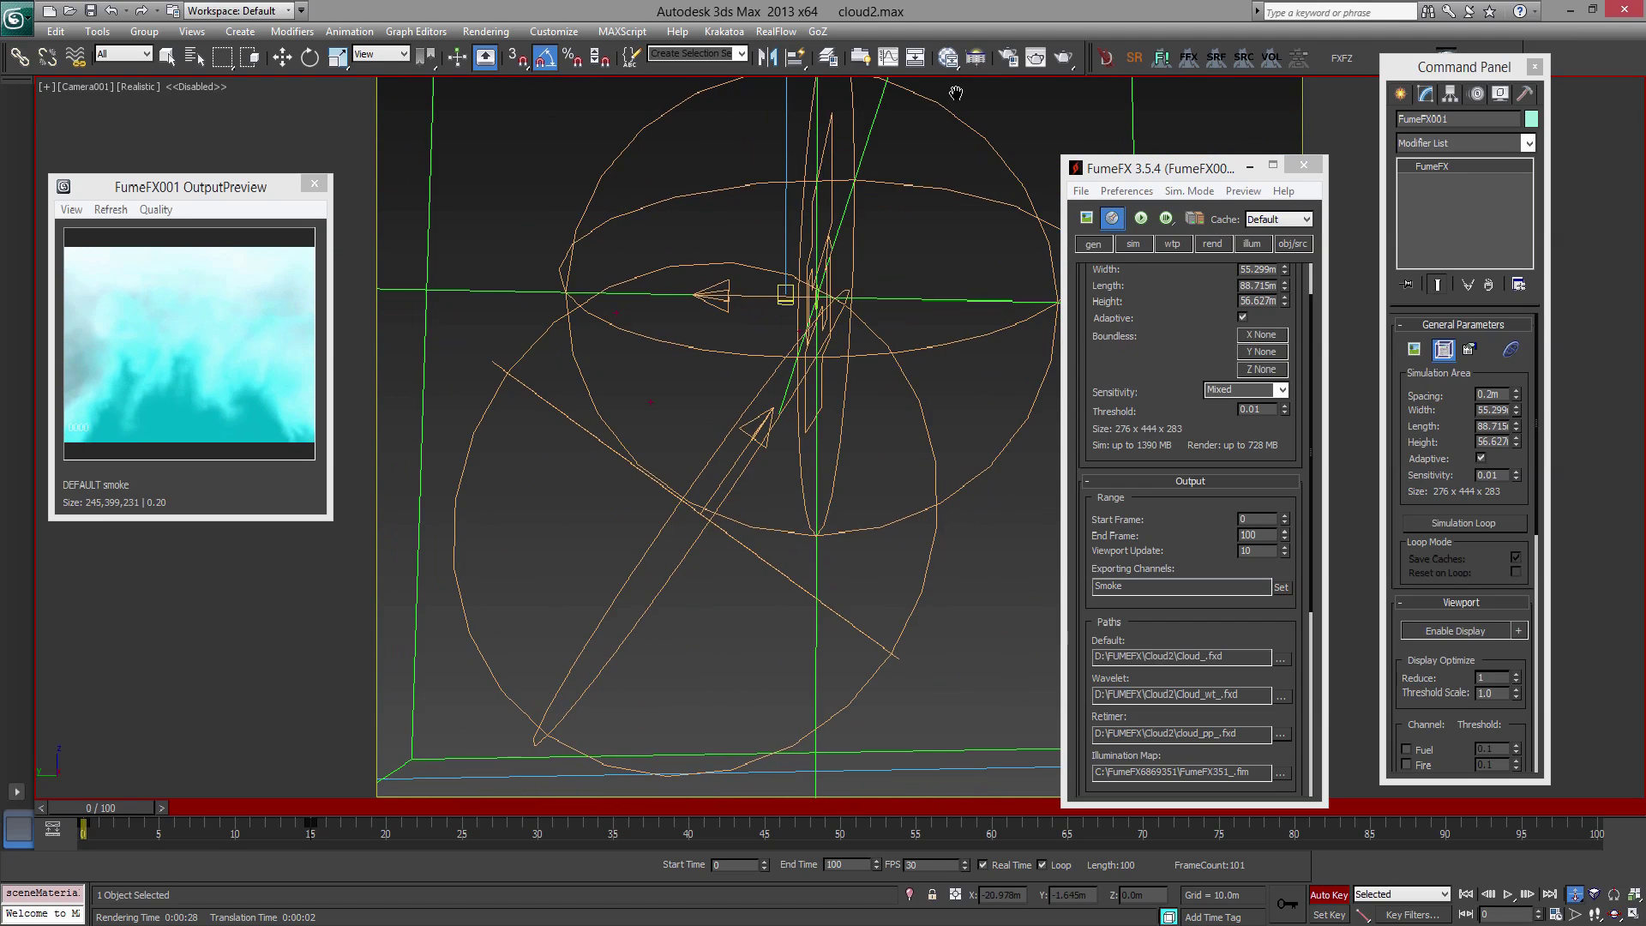
key(e)
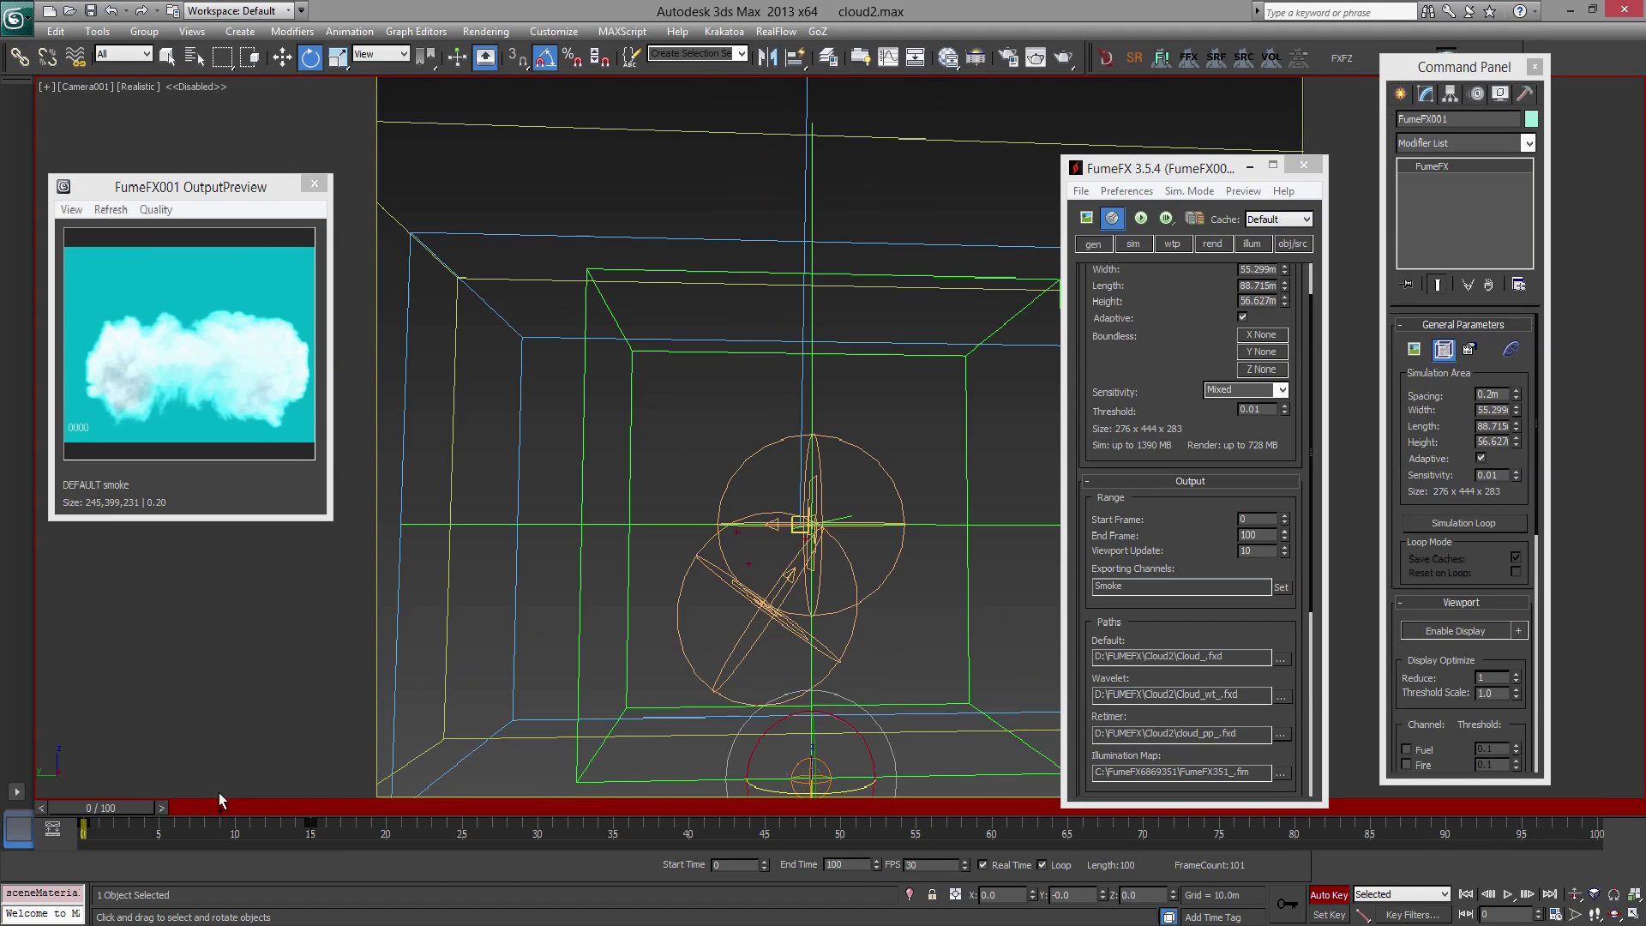
- Keyframe Camera001 moving in close to the cloud at frame 100, and scrub back to frame 0 to check the move
drag(143, 811, 203, 811)
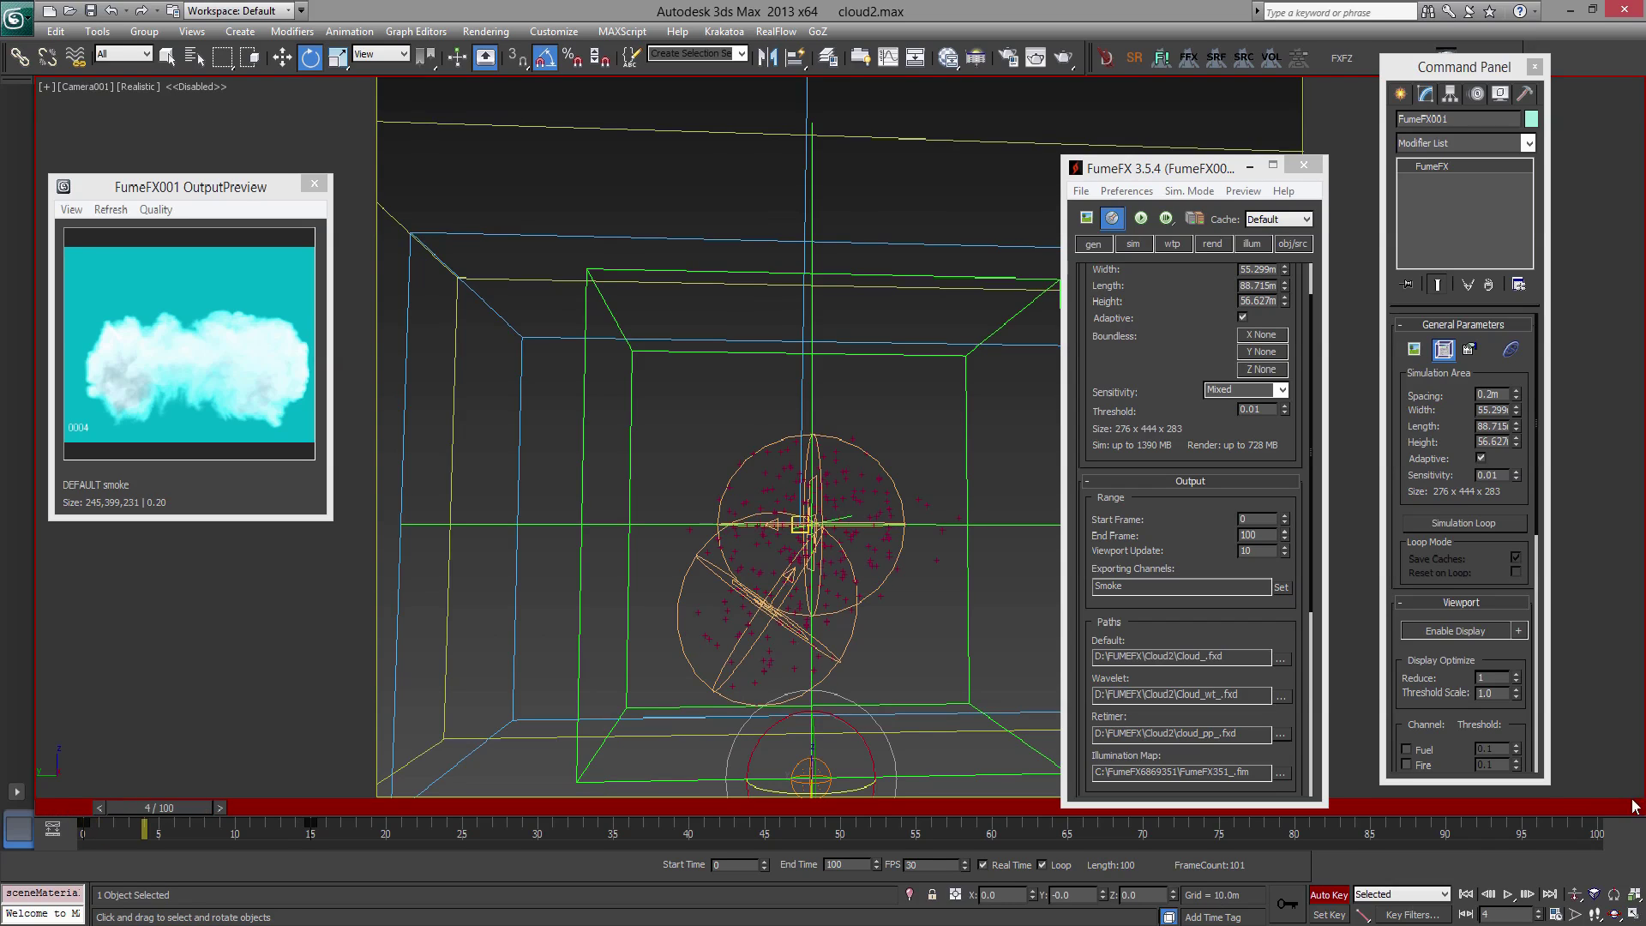
click(1600, 814)
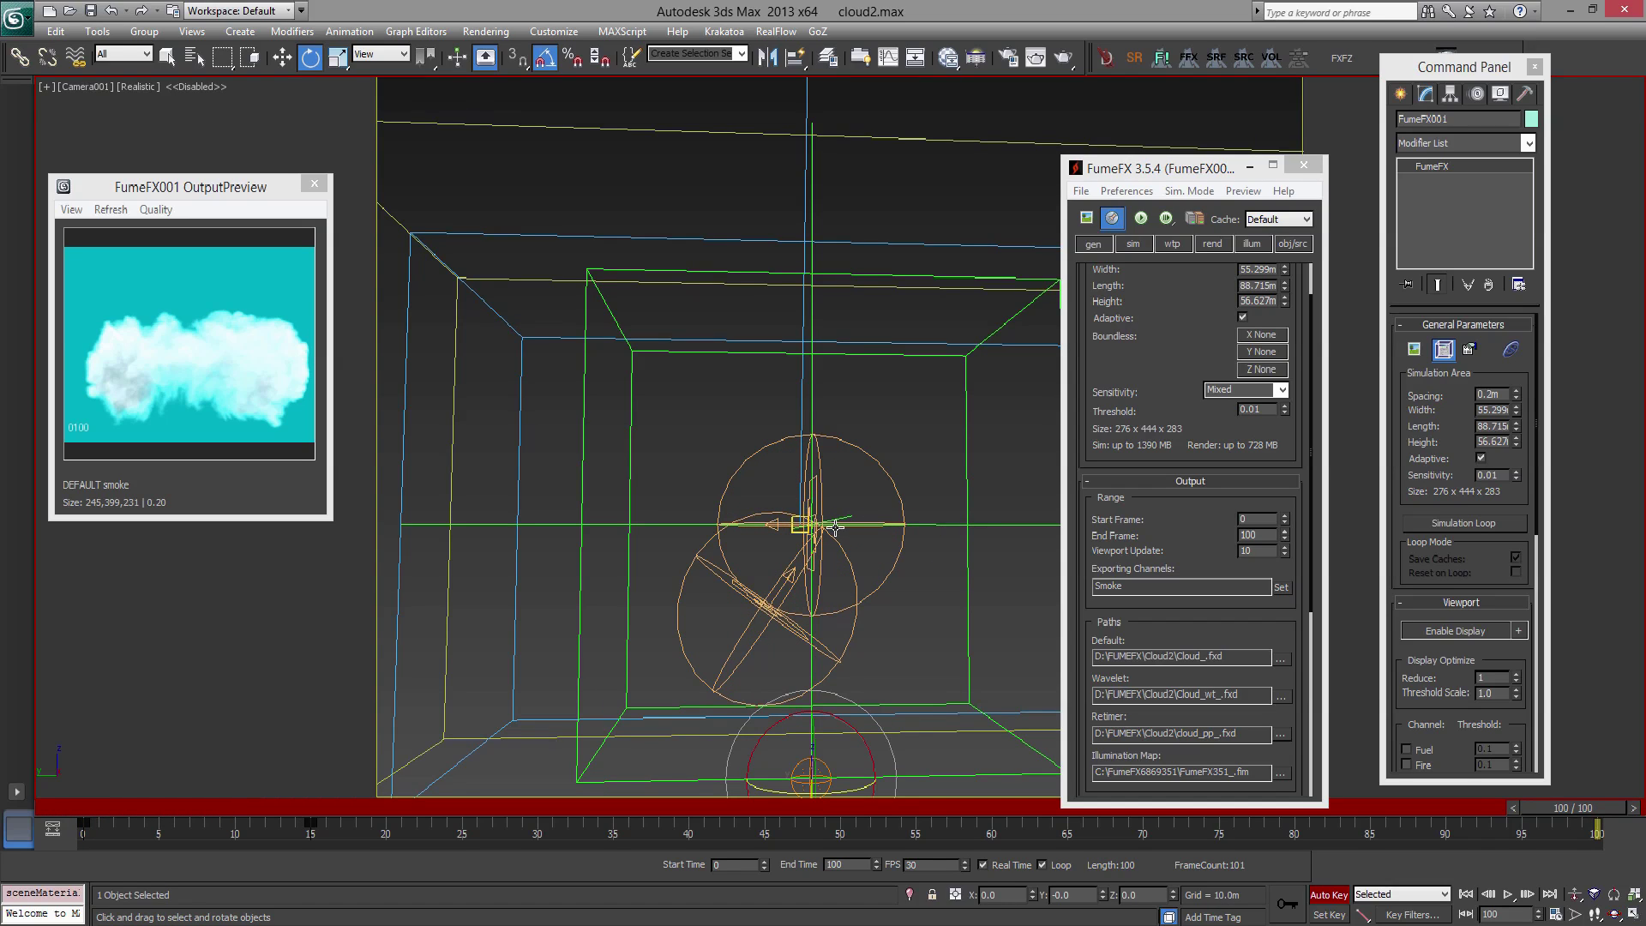
key(alt+z)
drag(848, 617, 852, 586)
middle_drag(863, 580, 765, 451)
scroll(759, 472, up, 3)
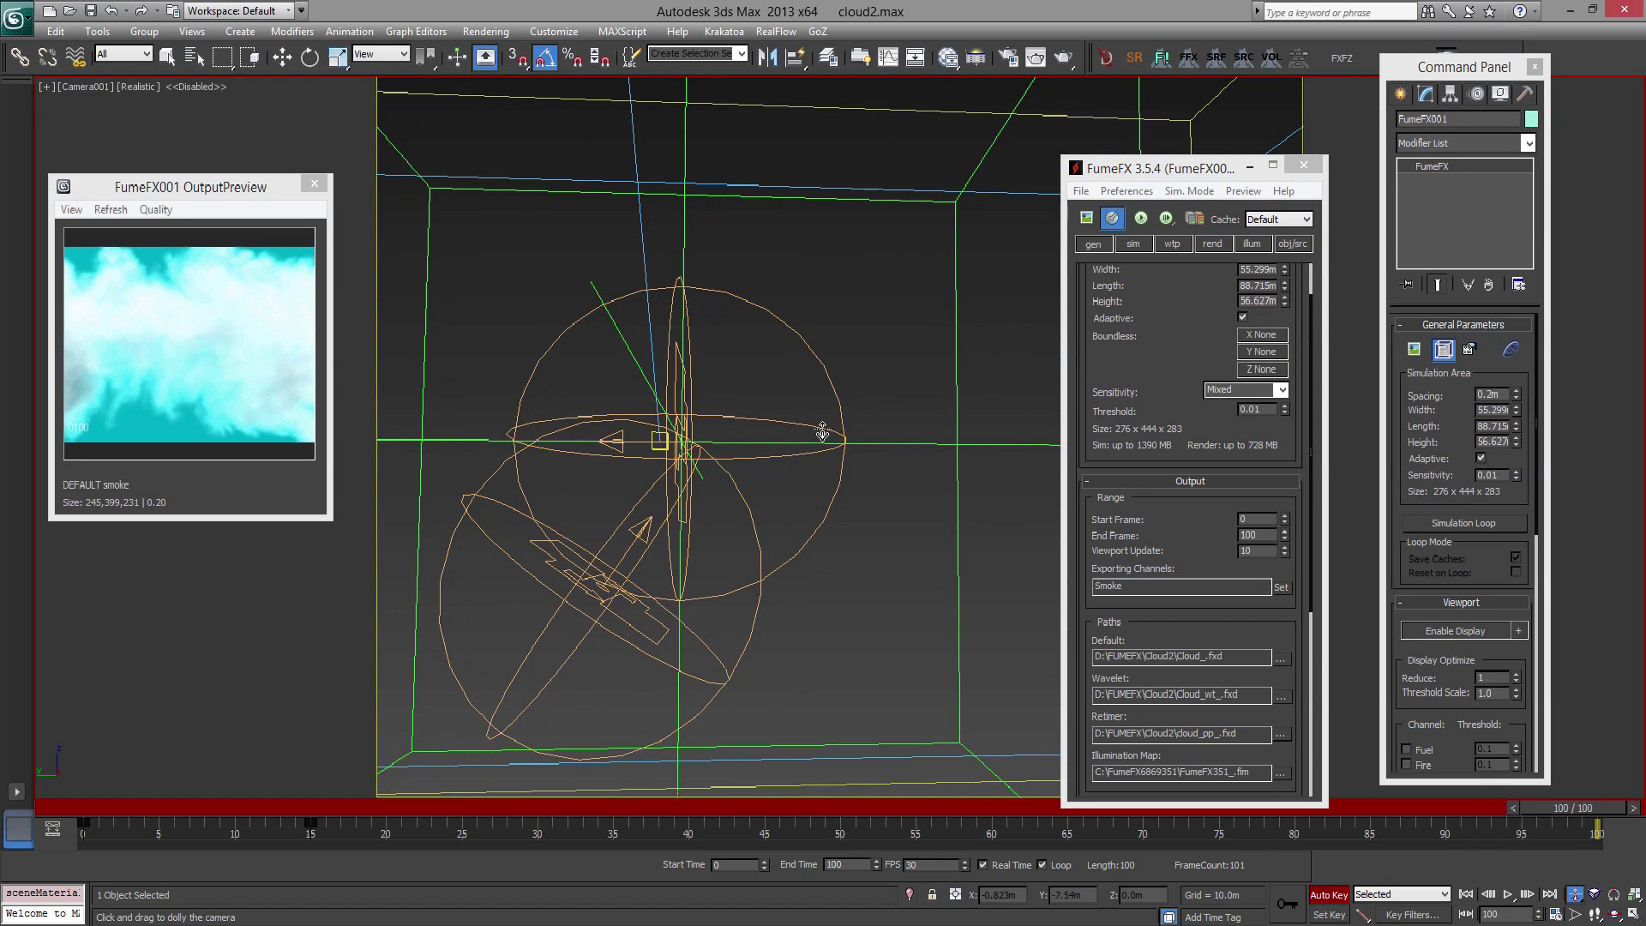
key(e)
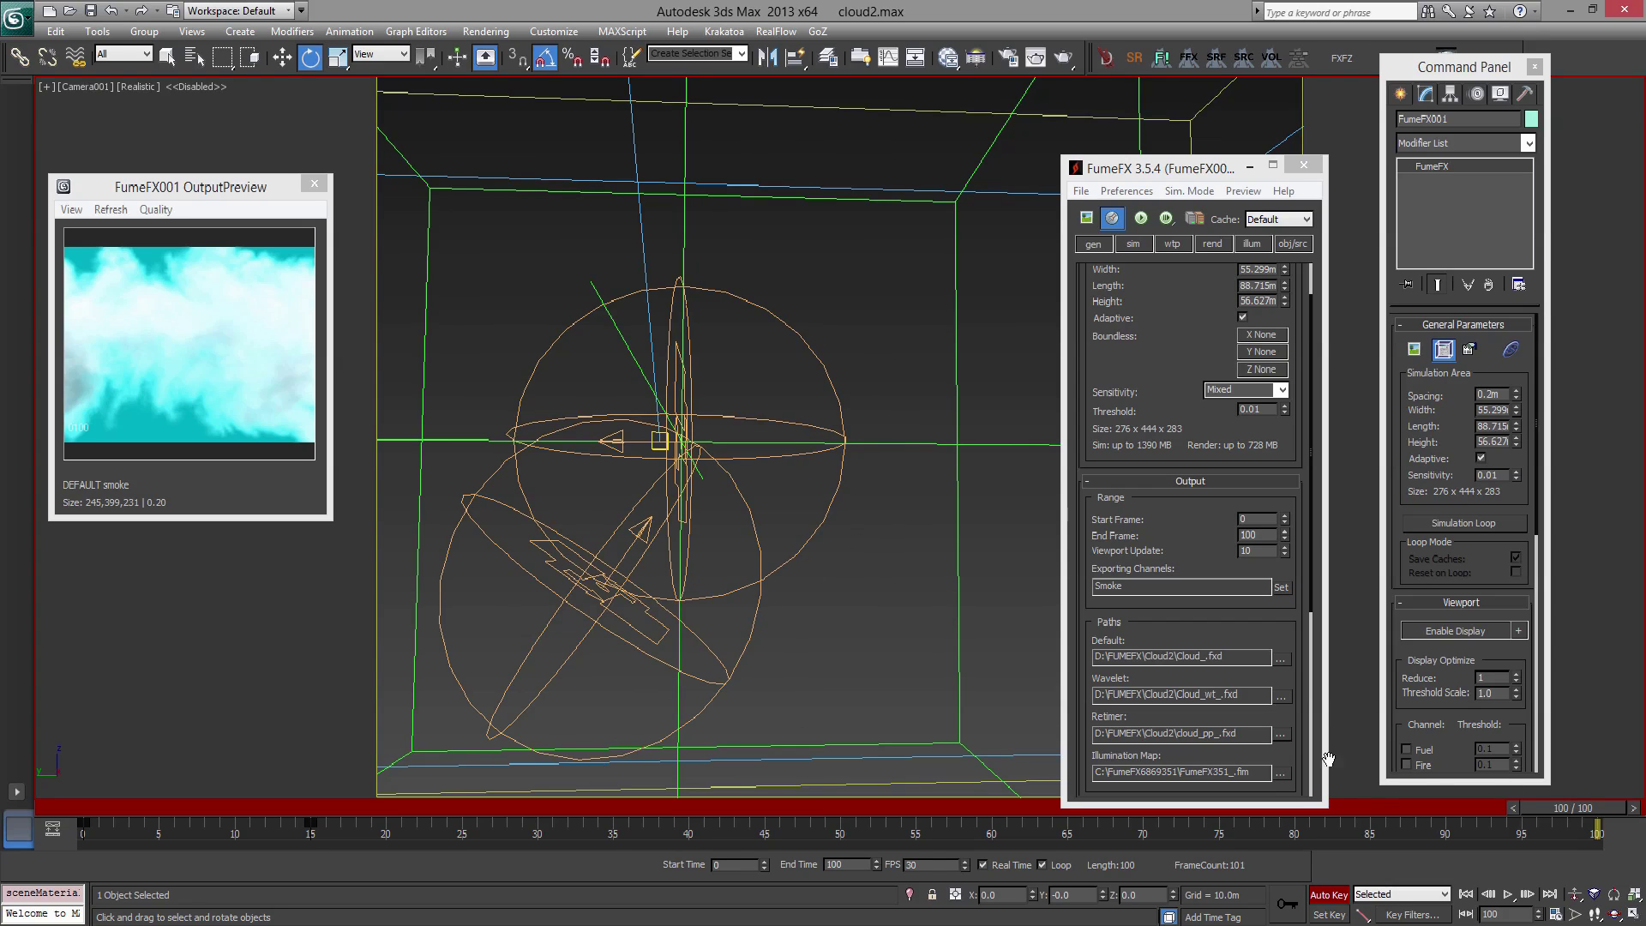
drag(1558, 815, 48, 785)
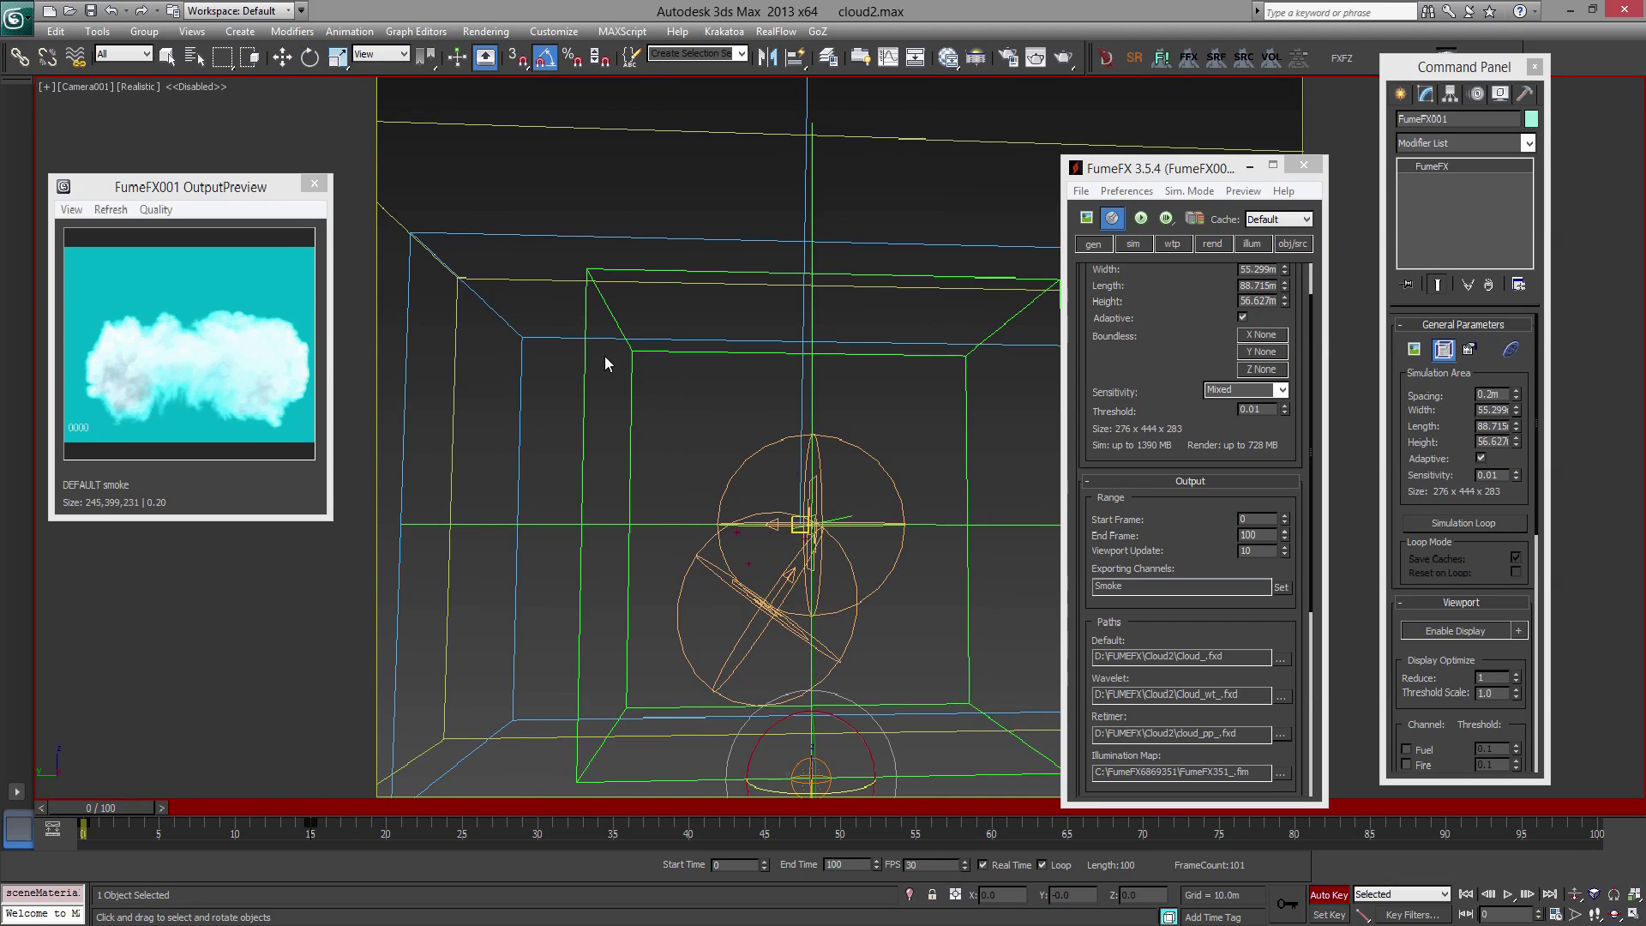
- Rotate the Point001 helper by -160 degrees about Z at frame 0, and scrub the timeline to check the camera move
click(583, 366)
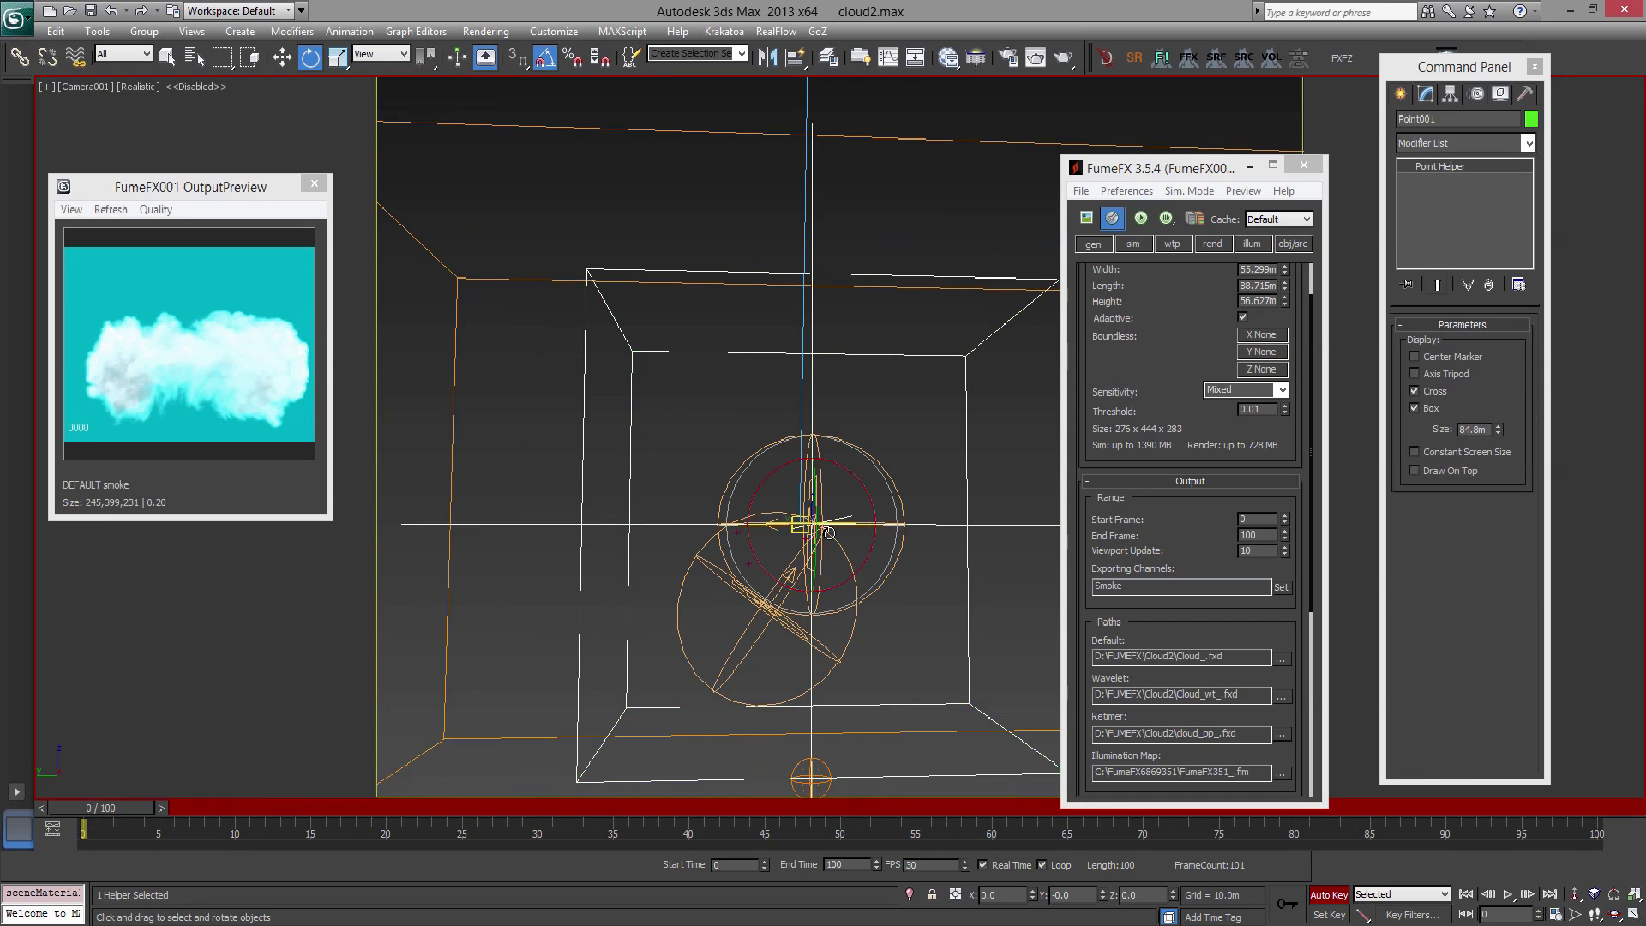
drag(847, 524, 710, 488)
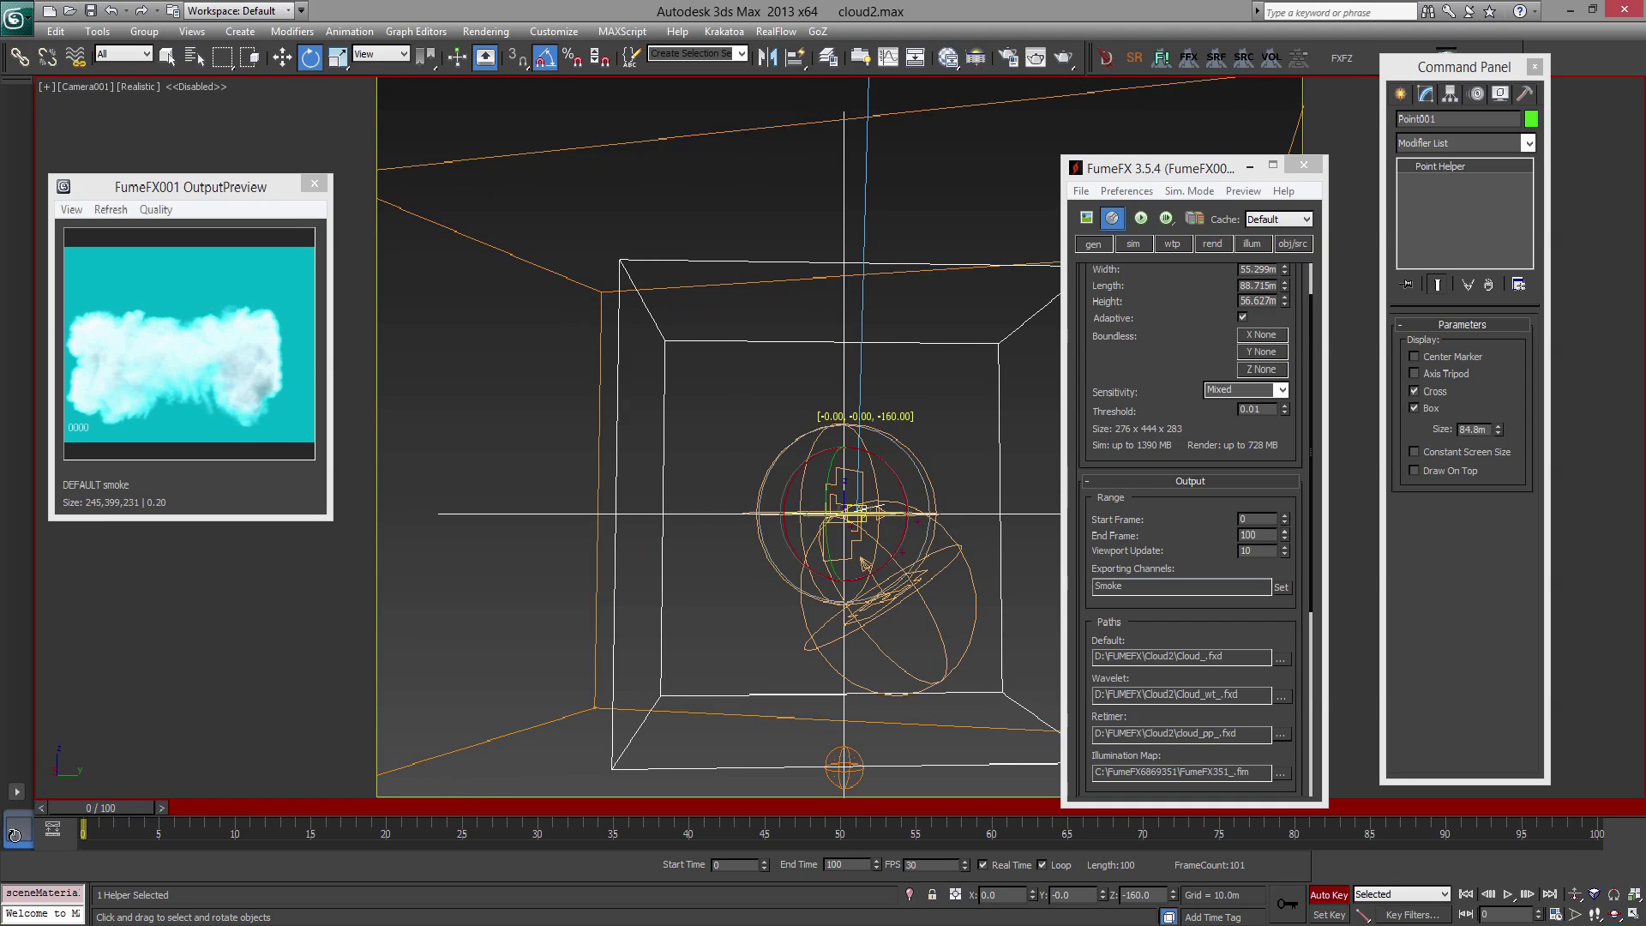
drag(100, 802, 737, 825)
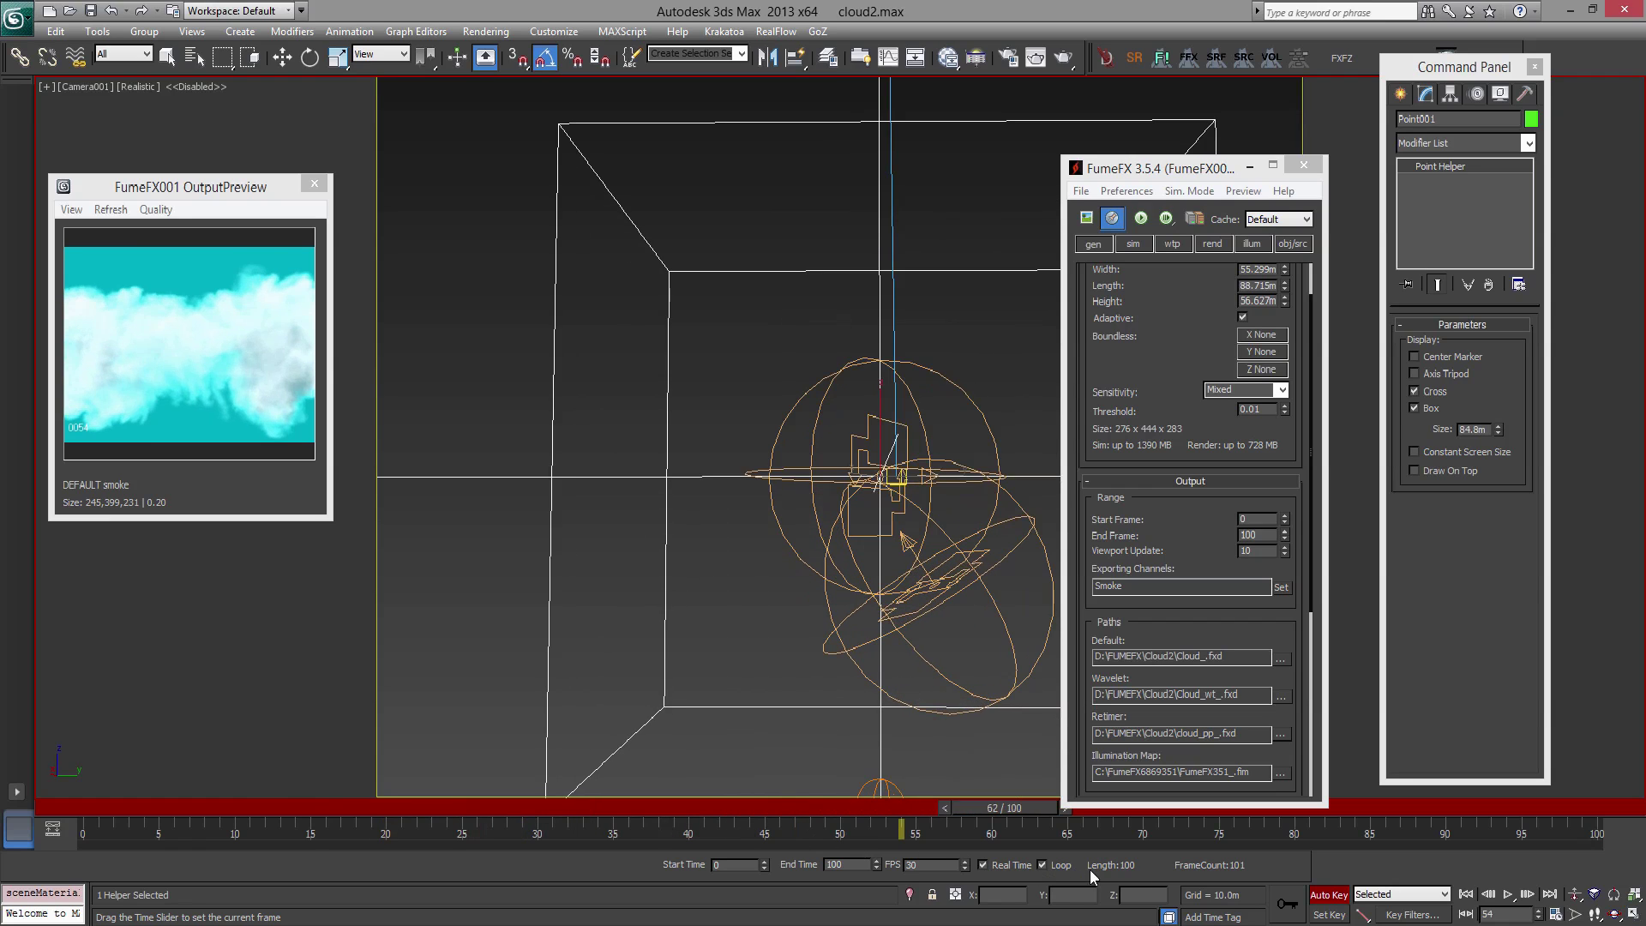
- Keyframe the Point001 helper at 135 degrees about Z at frame 100, and scrub back to frame 0 to check the move
drag(1545, 813, 1634, 812)
key(e)
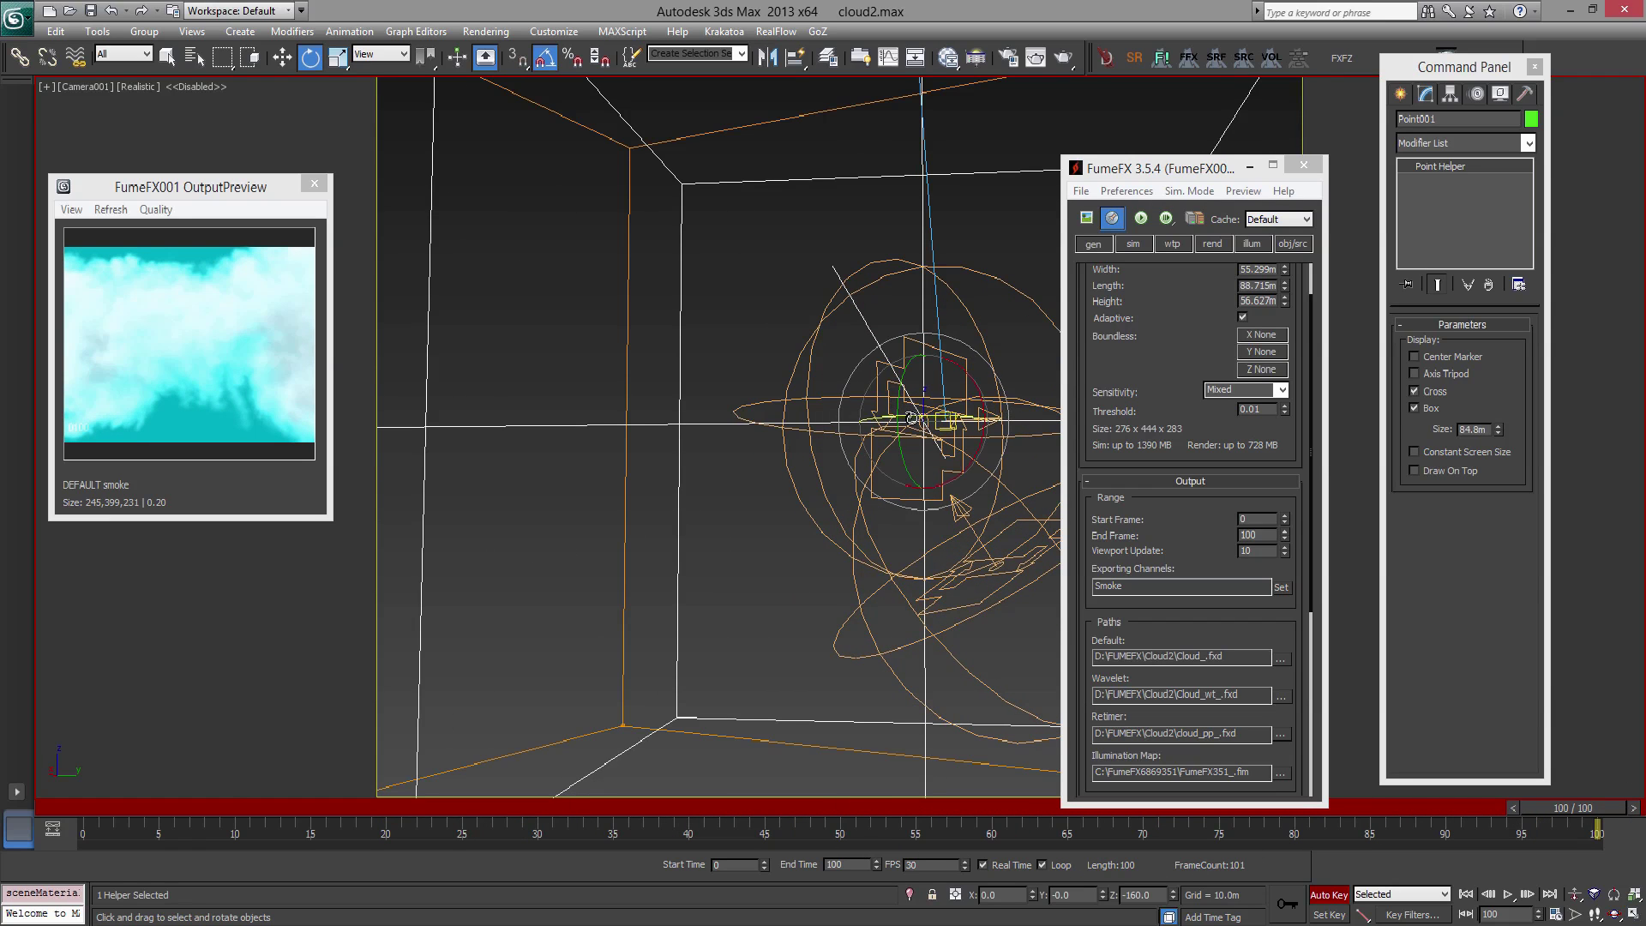
drag(918, 417, 867, 408)
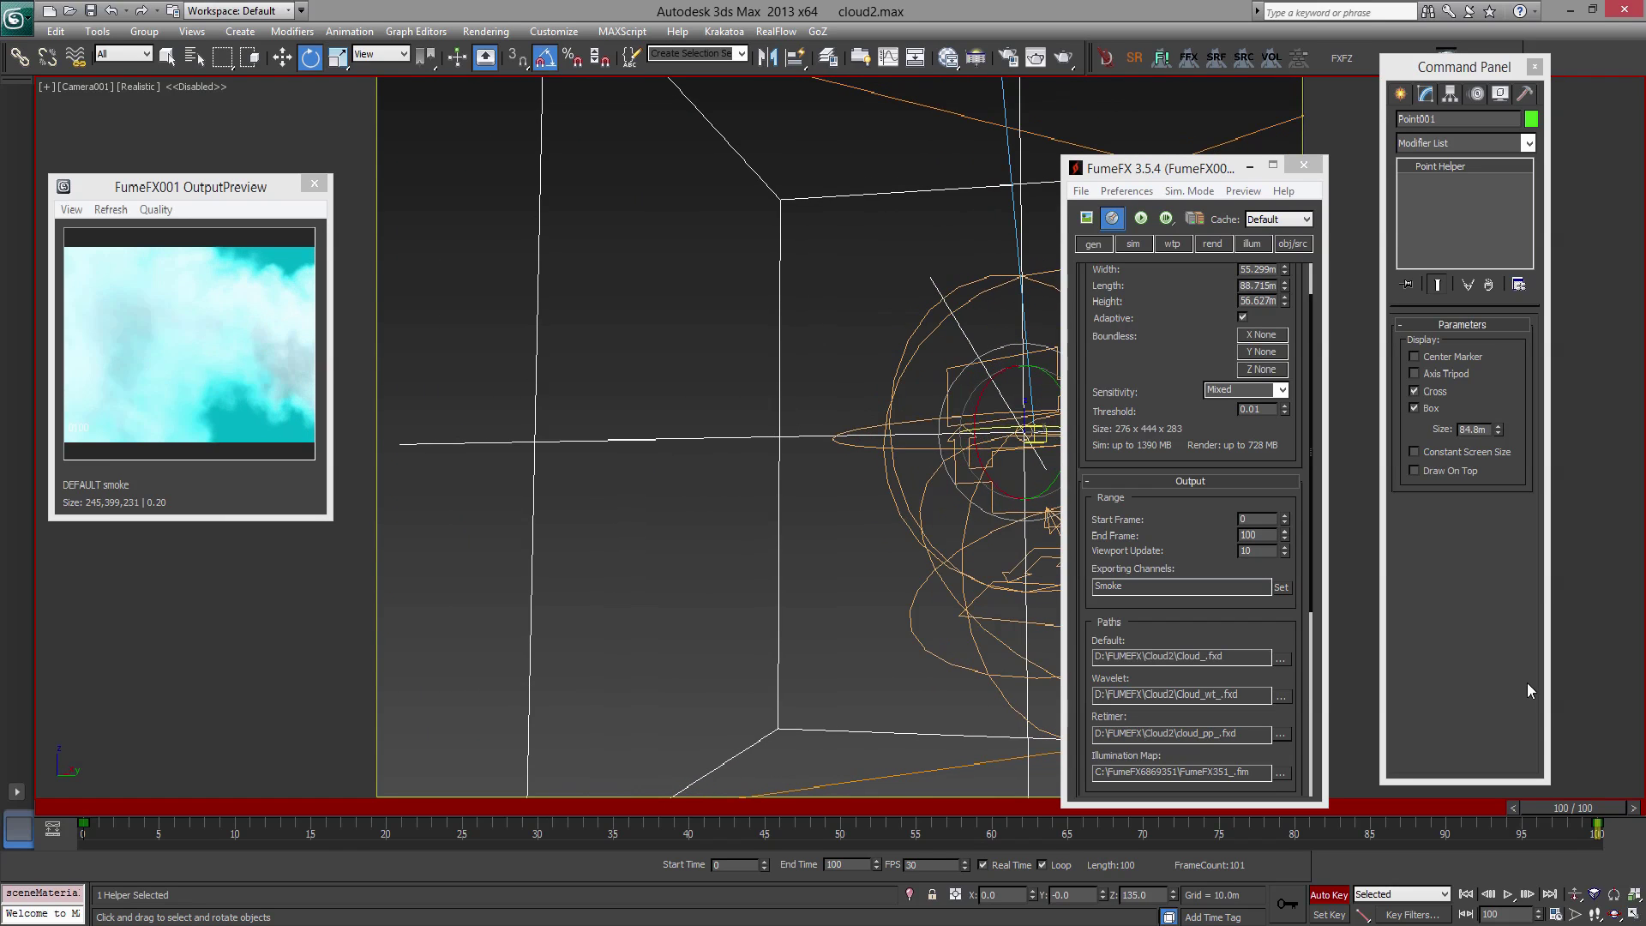
drag(1556, 807, 189, 808)
drag(246, 856, 34, 804)
- Rotate the Point001 helper to -35 degrees about Z at frame 0, recenter the cloud in the camera view, and disable Auto Key
key(e)
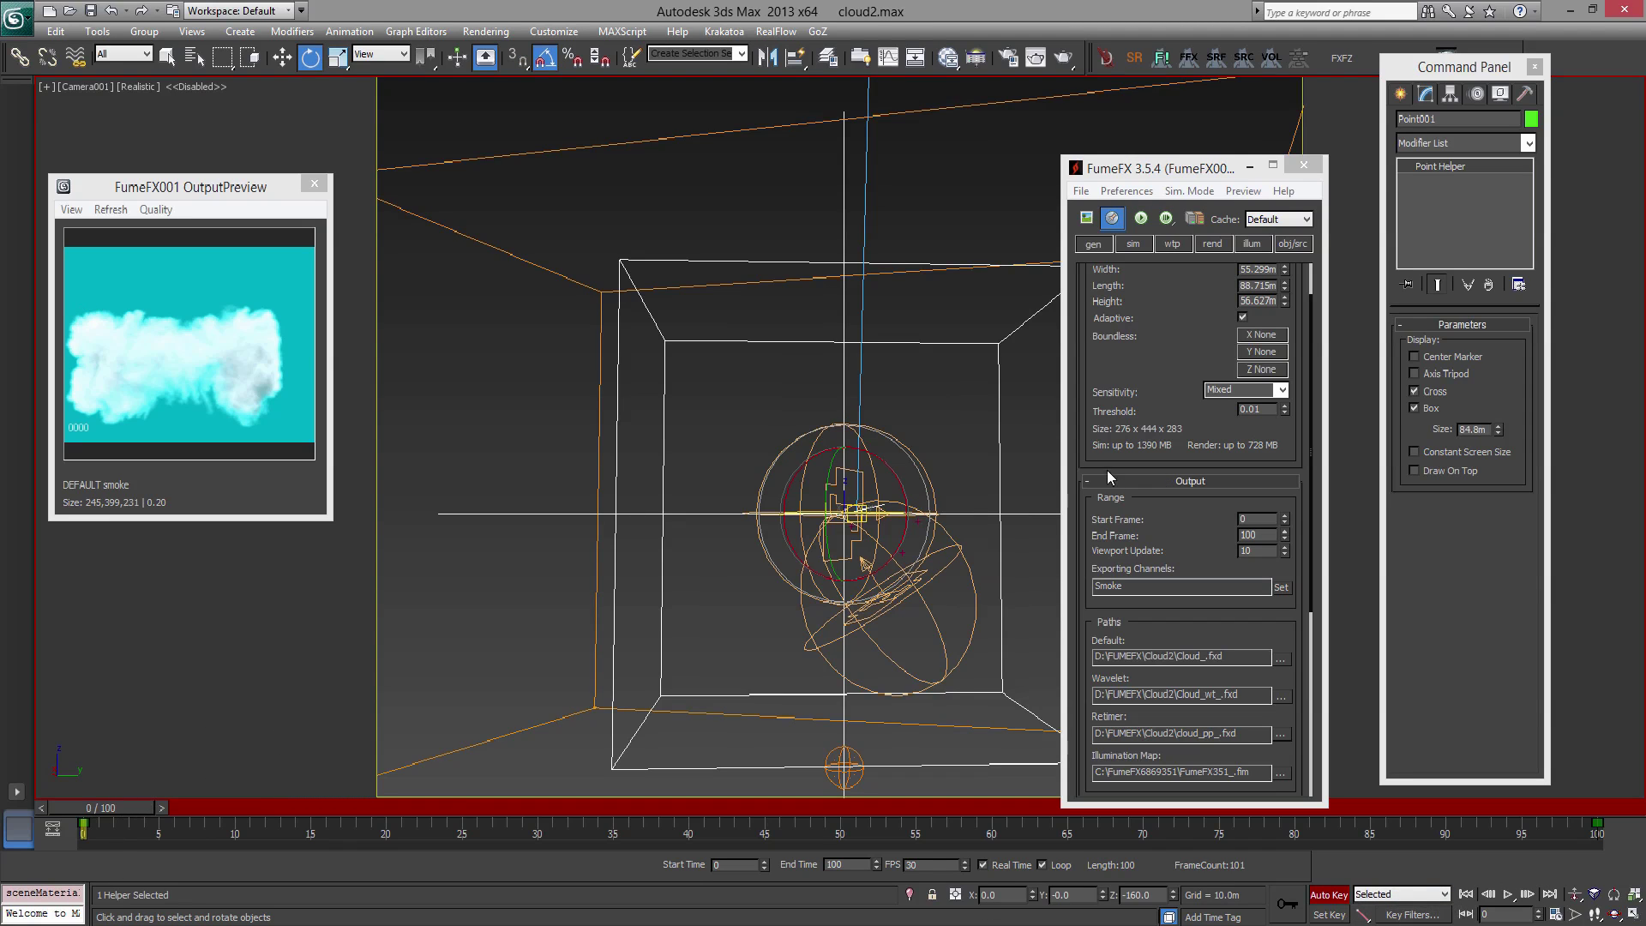
drag(902, 511, 983, 533)
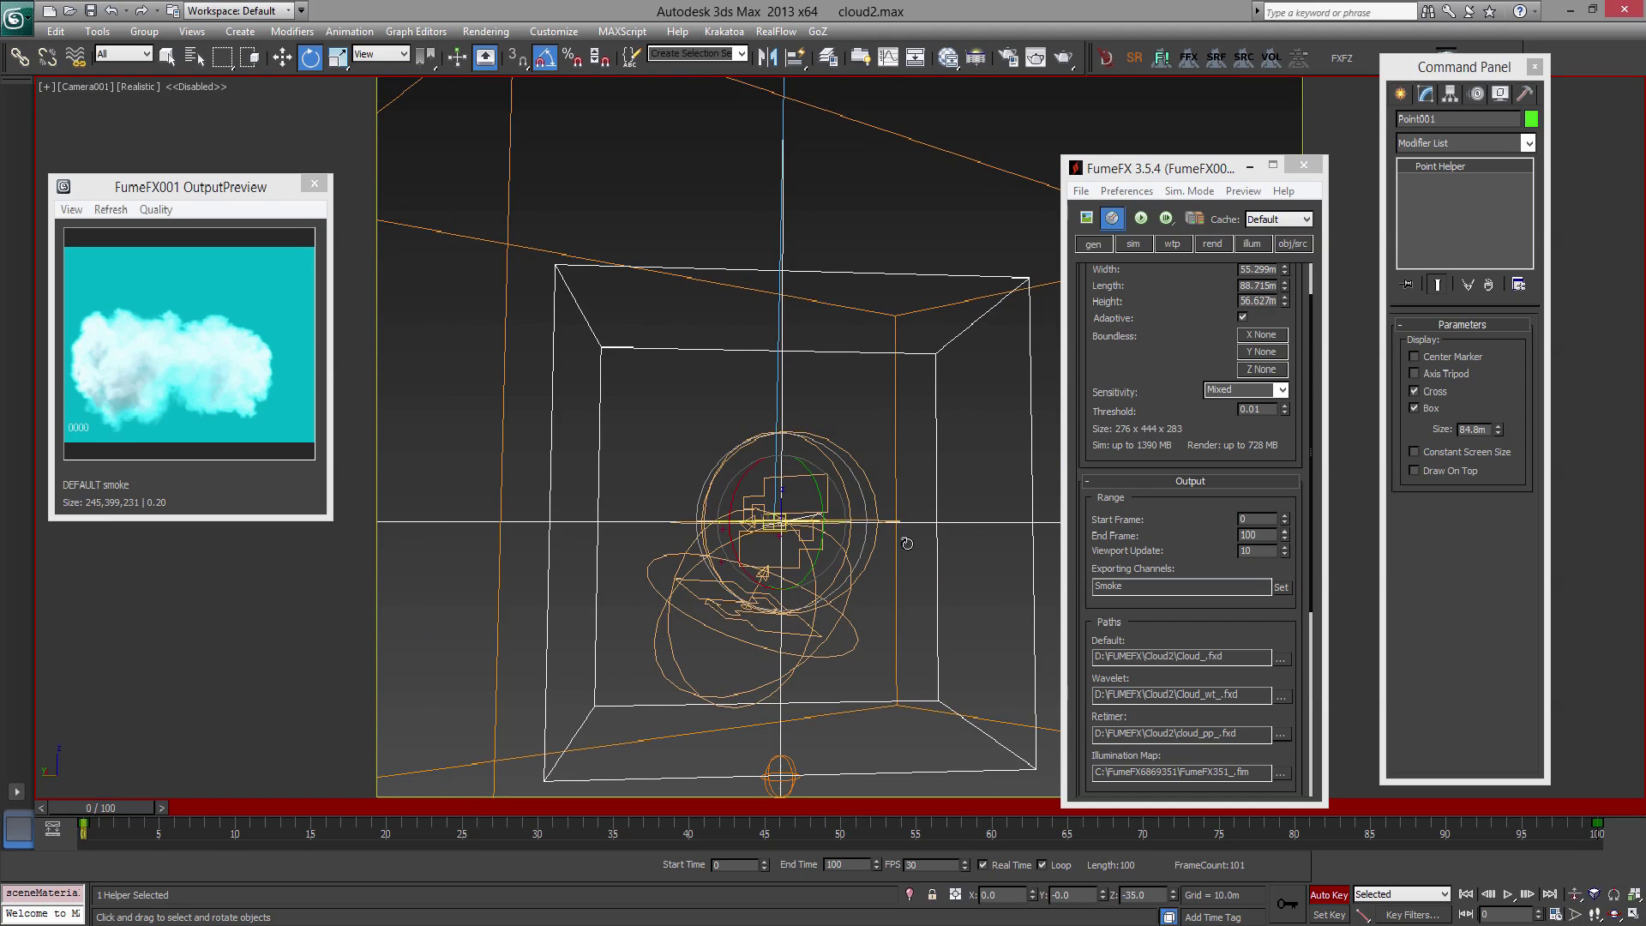
middle_drag(750, 586, 777, 566)
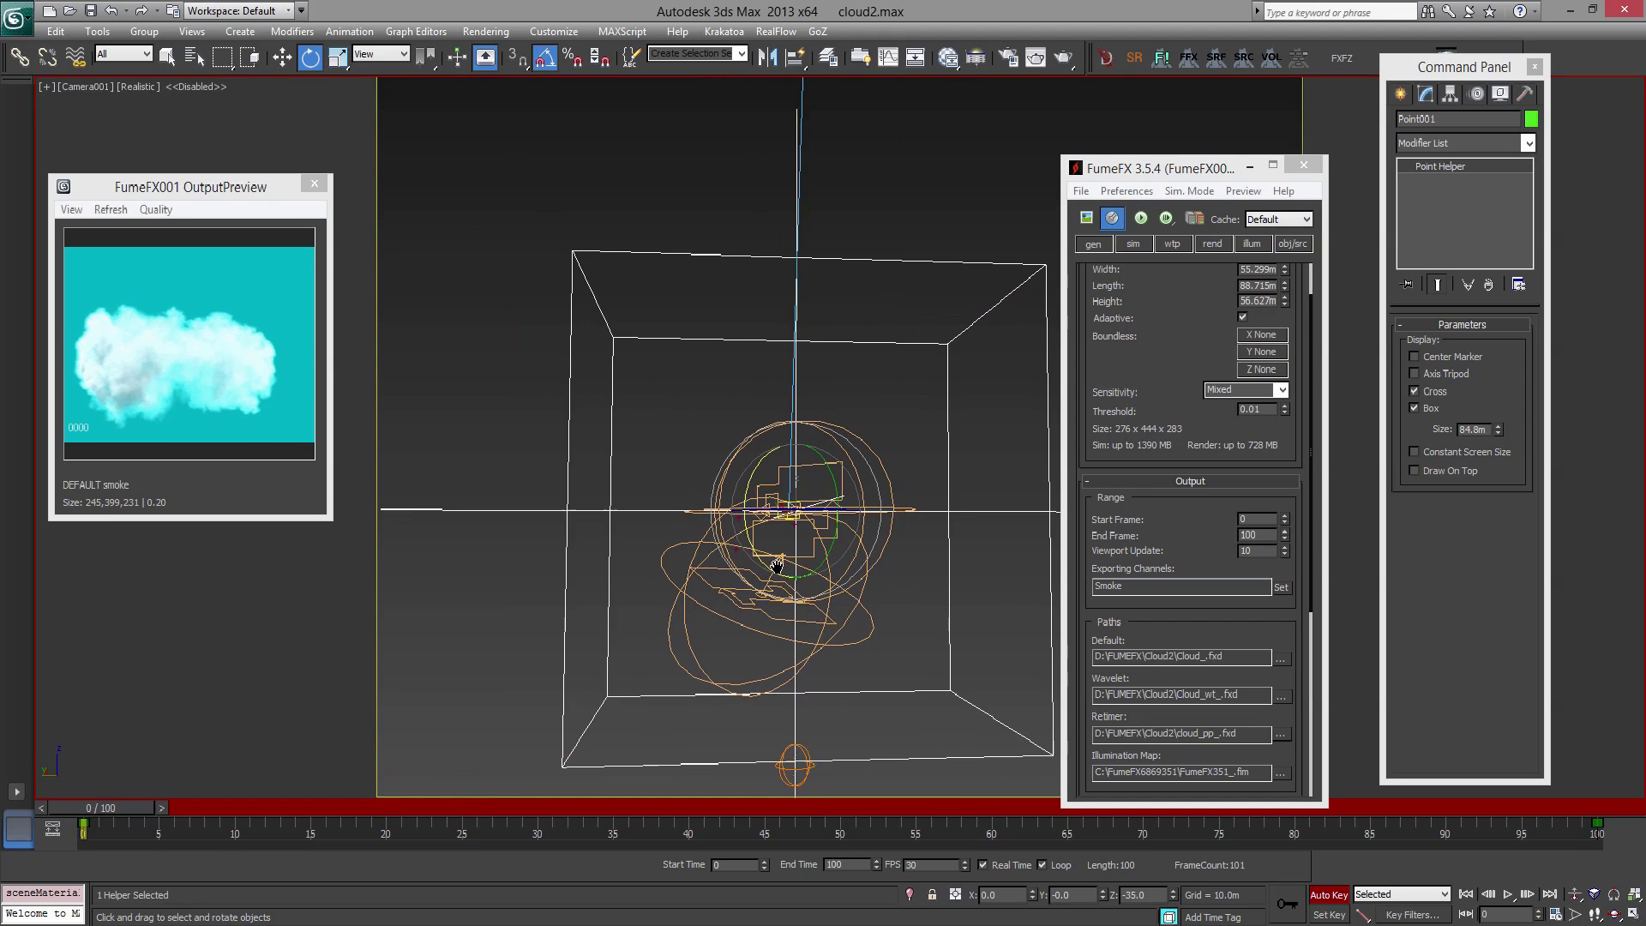
scroll(777, 566, up, 3)
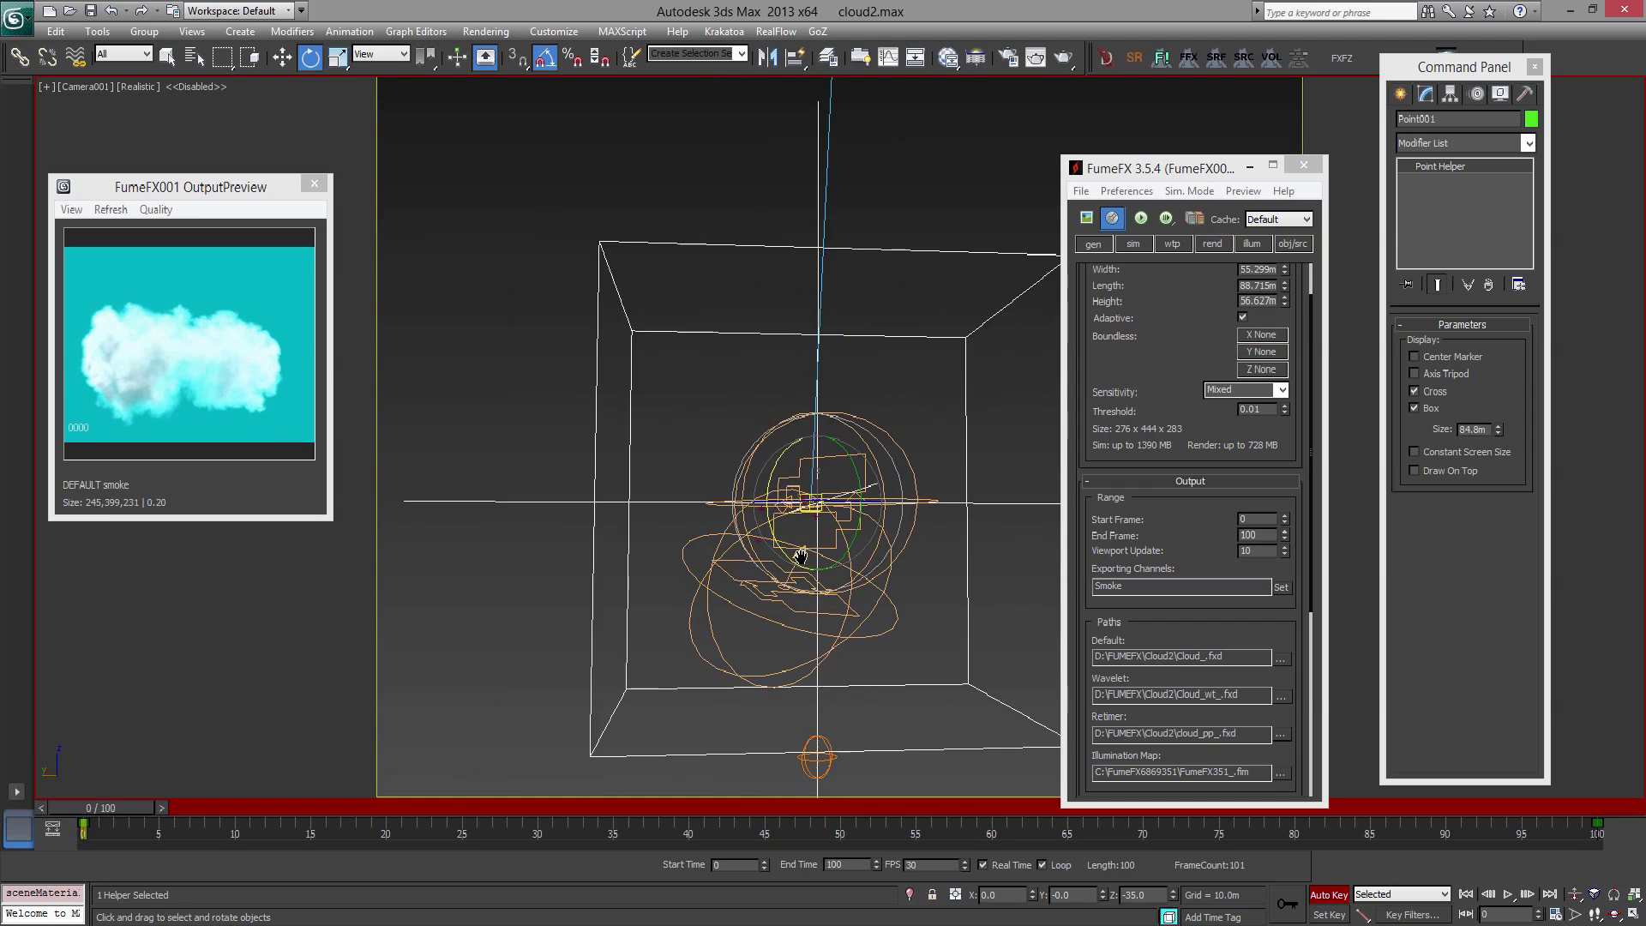
click(1339, 895)
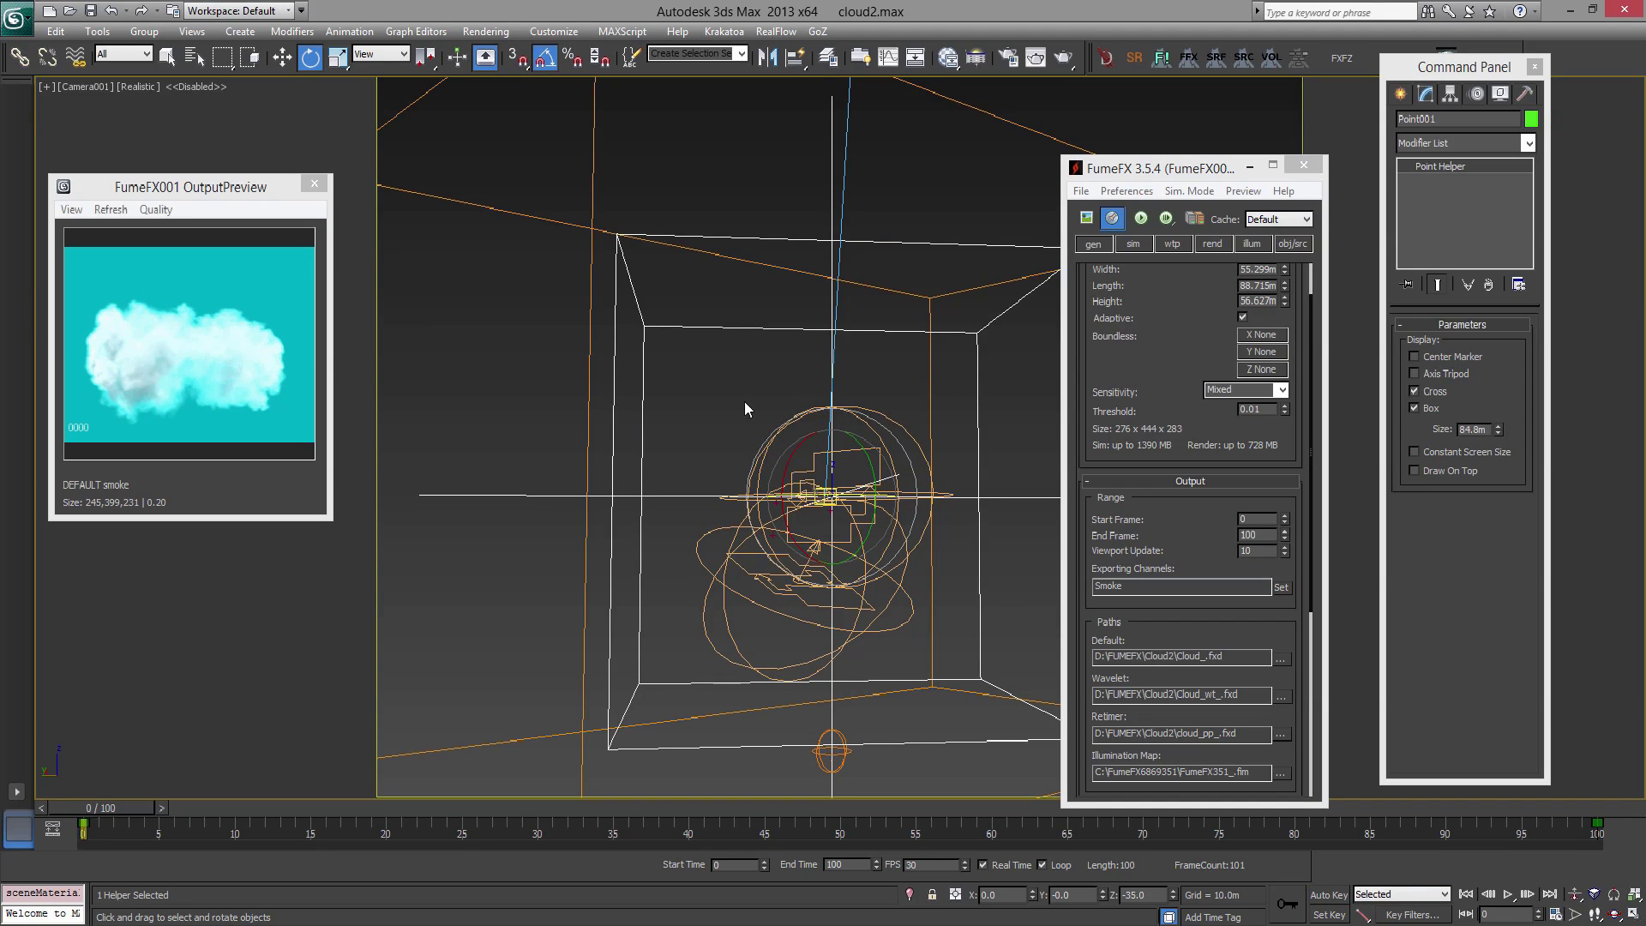
- Darken the FumeFX smoke's ambient color to a value of 75 in the rendering parameters
click(1217, 247)
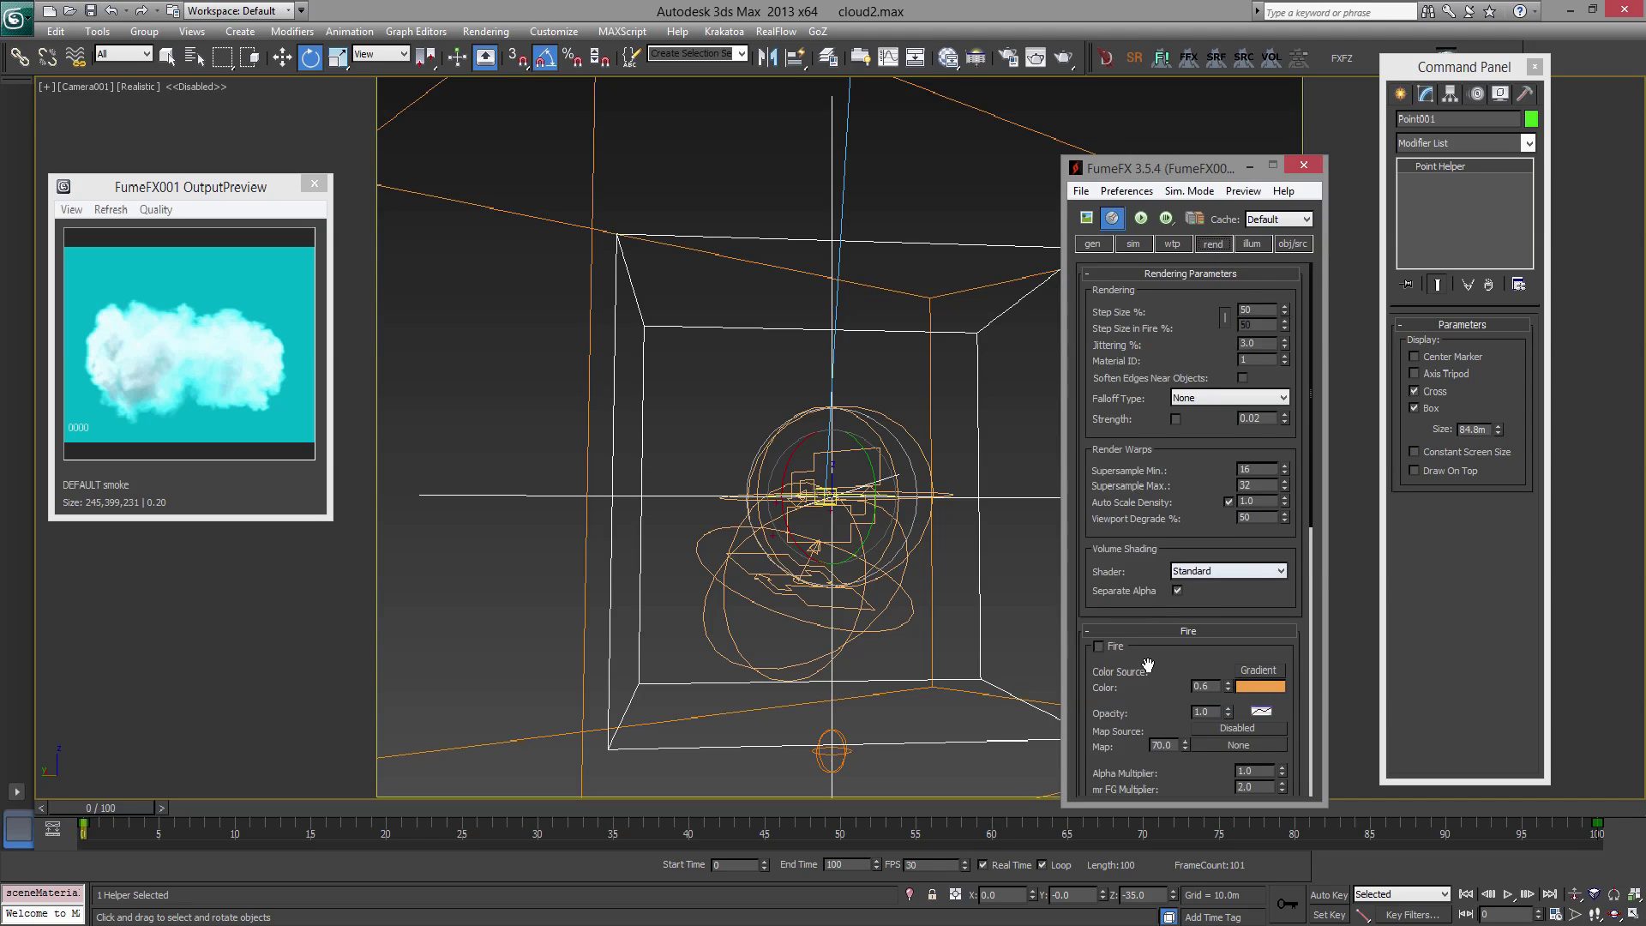
scroll(1255, 443, down, 5)
click(1250, 462)
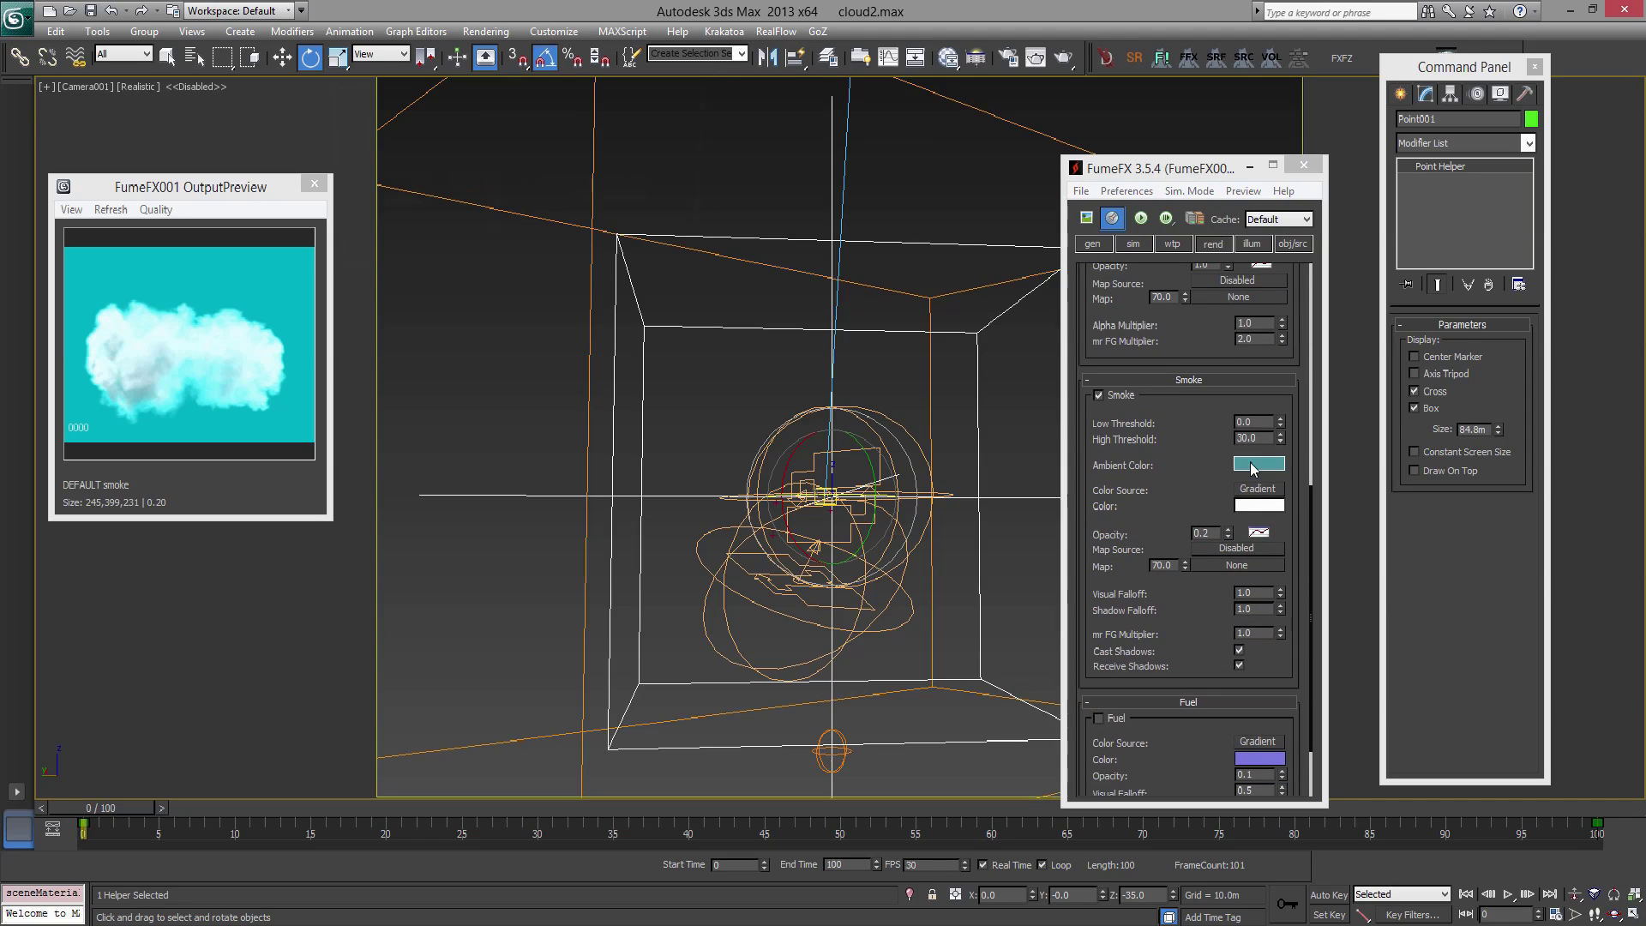
drag(586, 202, 577, 211)
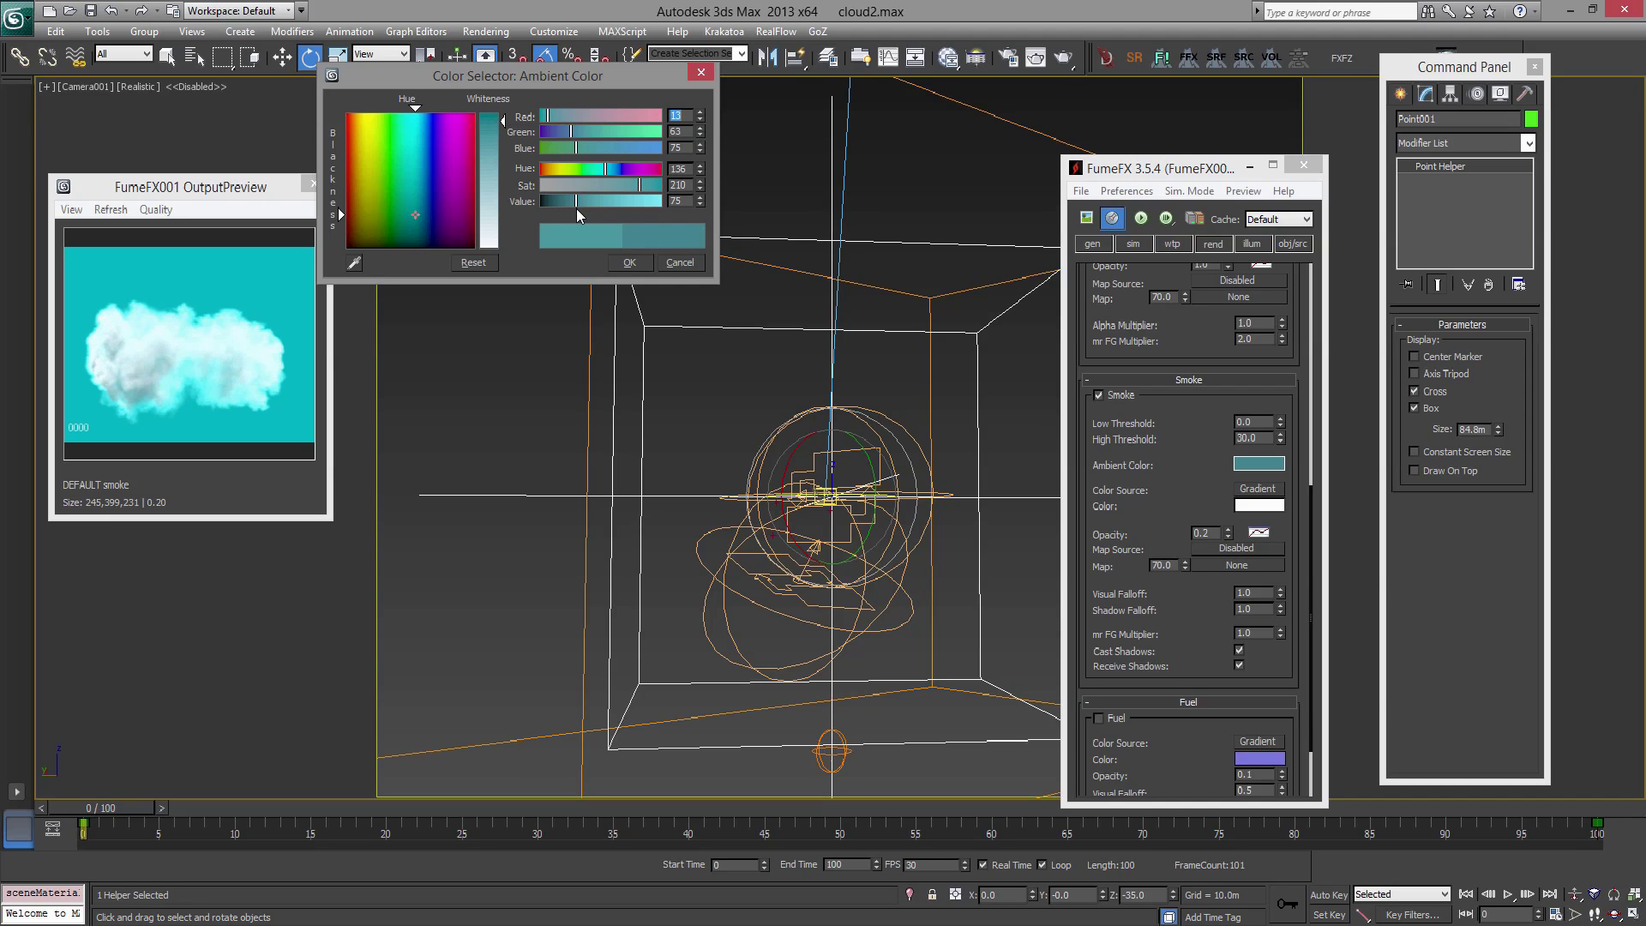
click(631, 265)
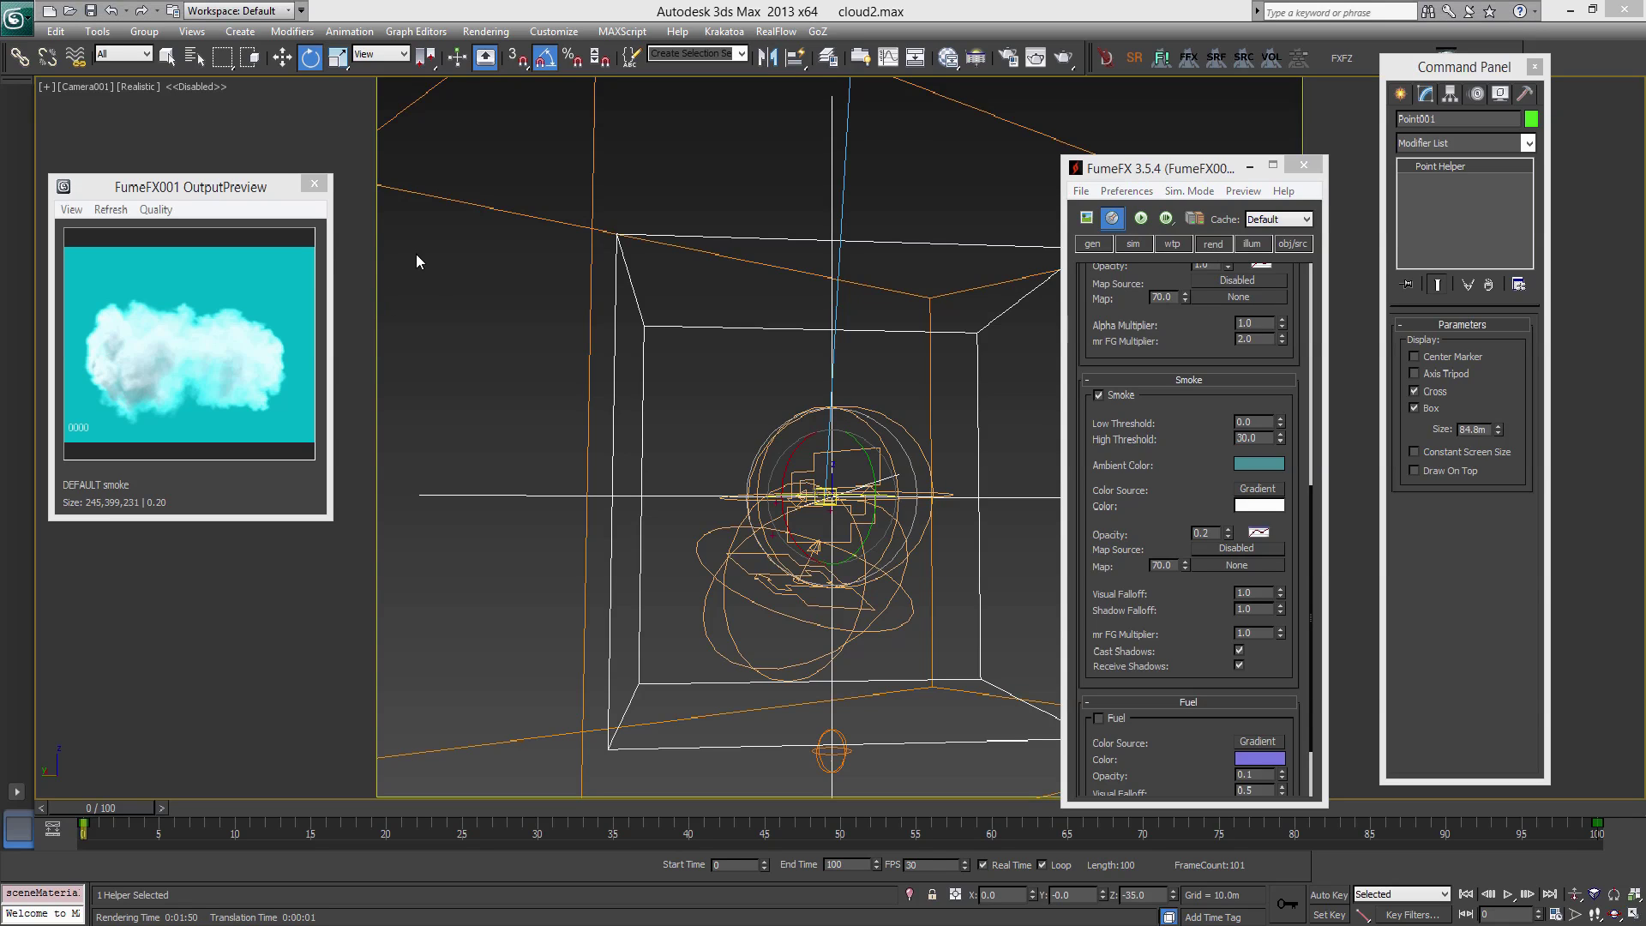
- Rotate the Point001 helper to -20 degrees about Z, and render the camera view at the HDTV (video) size of 1280x720
mouse_move(851, 494)
mouse_down()
mouse_move(828, 491)
mouse_move(866, 490)
mouse_up()
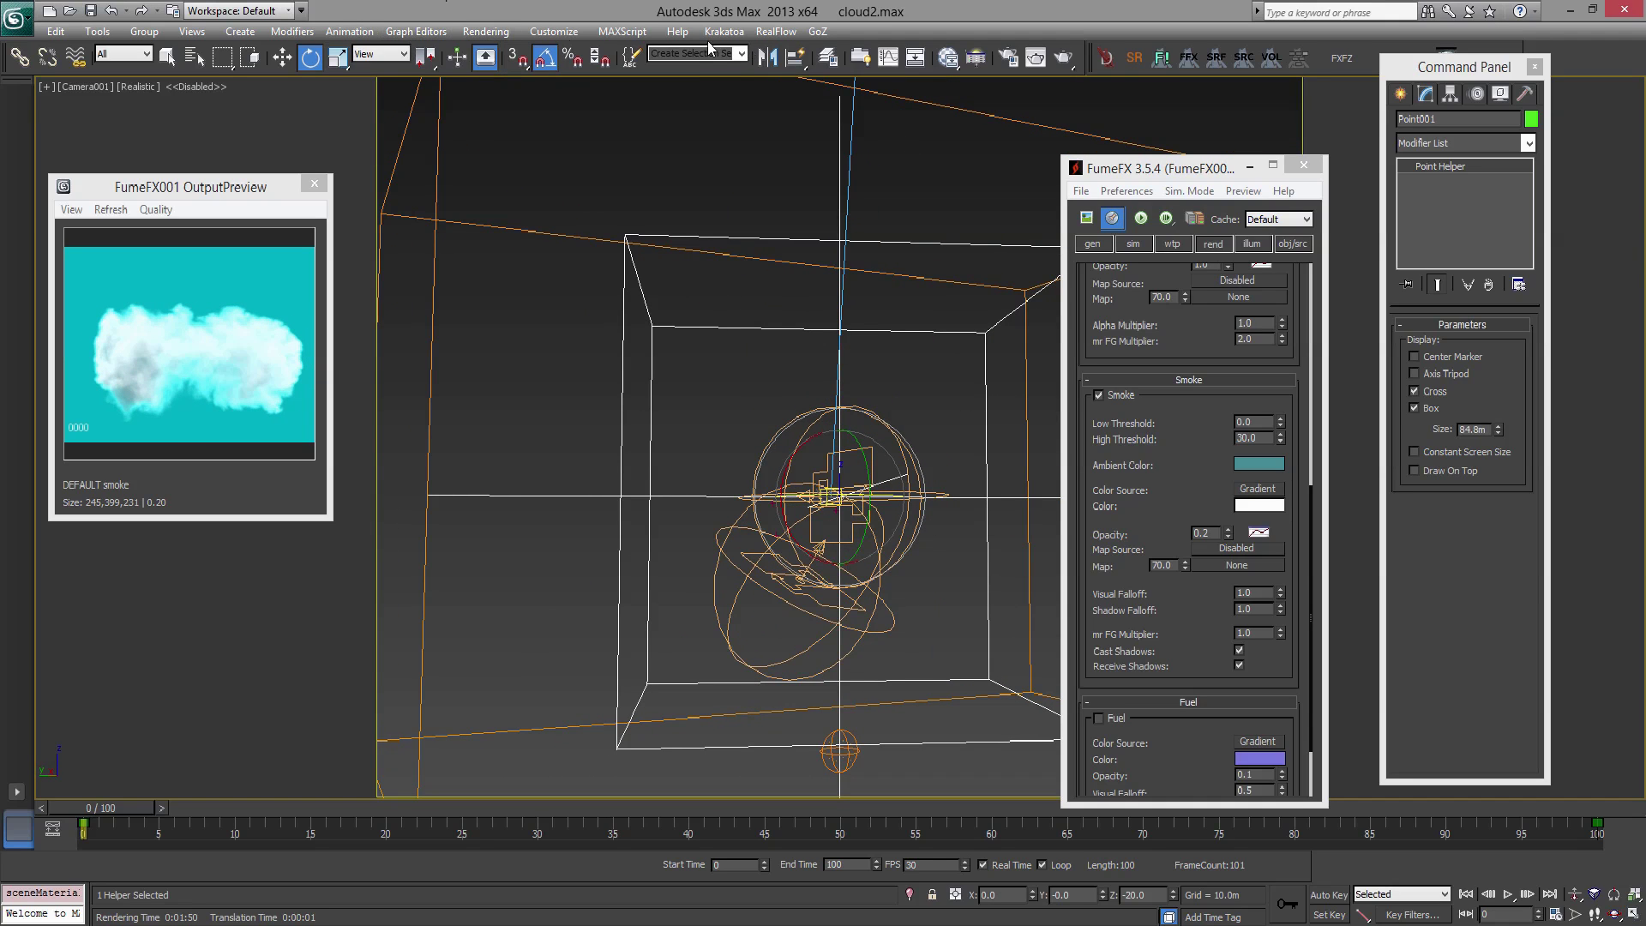
click(485, 31)
click(500, 71)
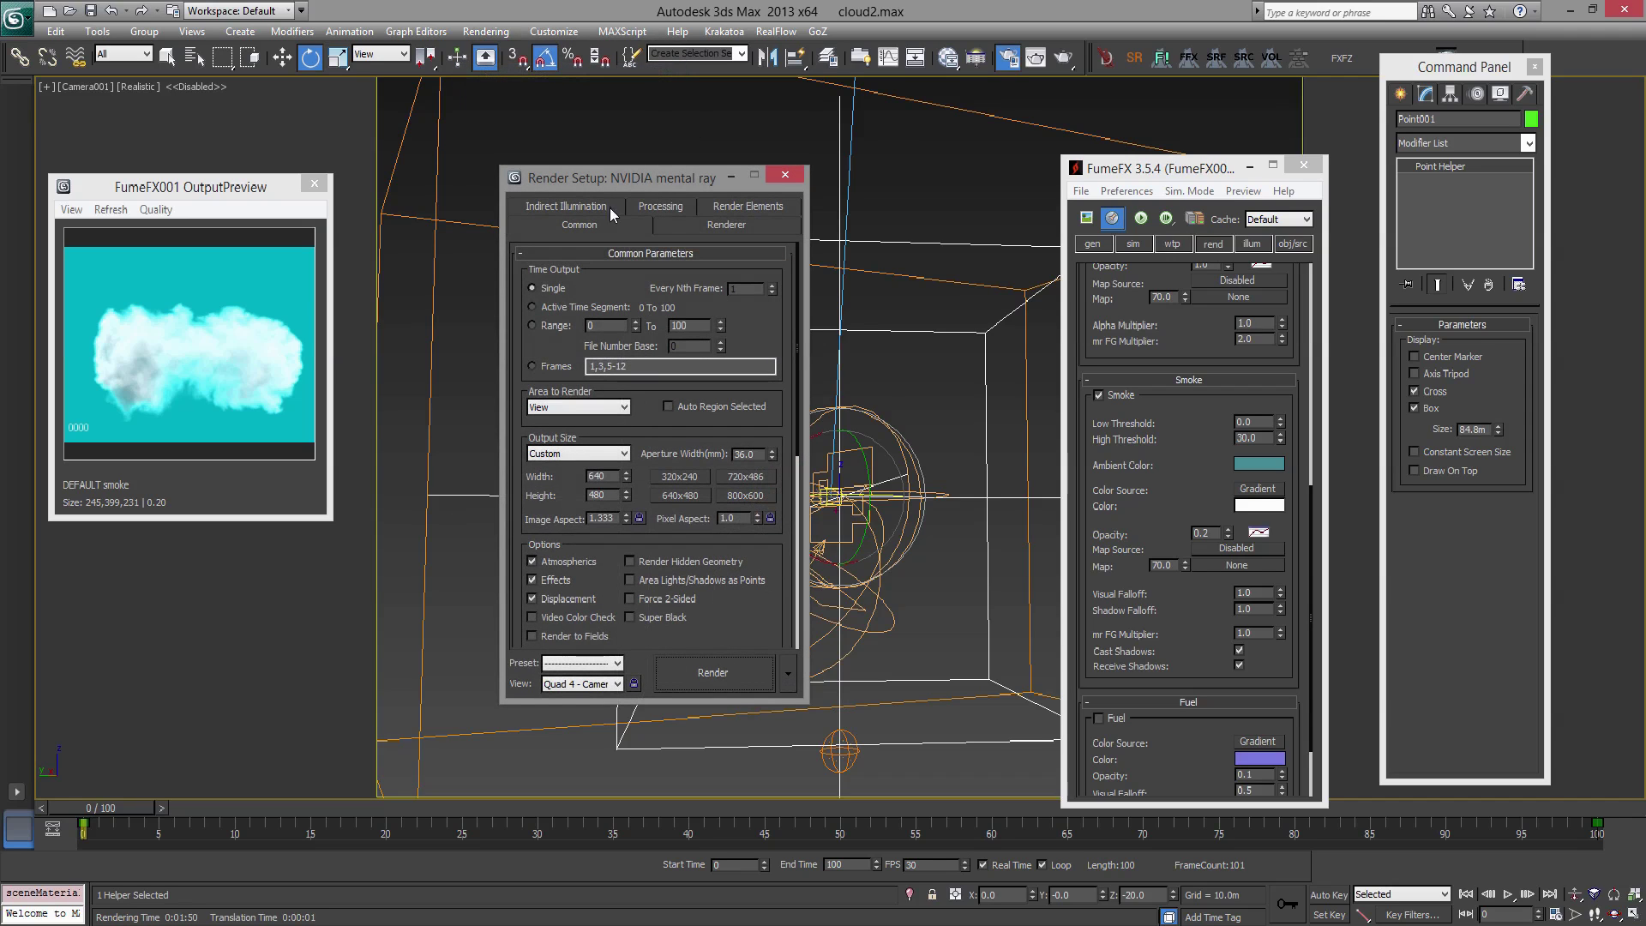
click(595, 454)
click(583, 682)
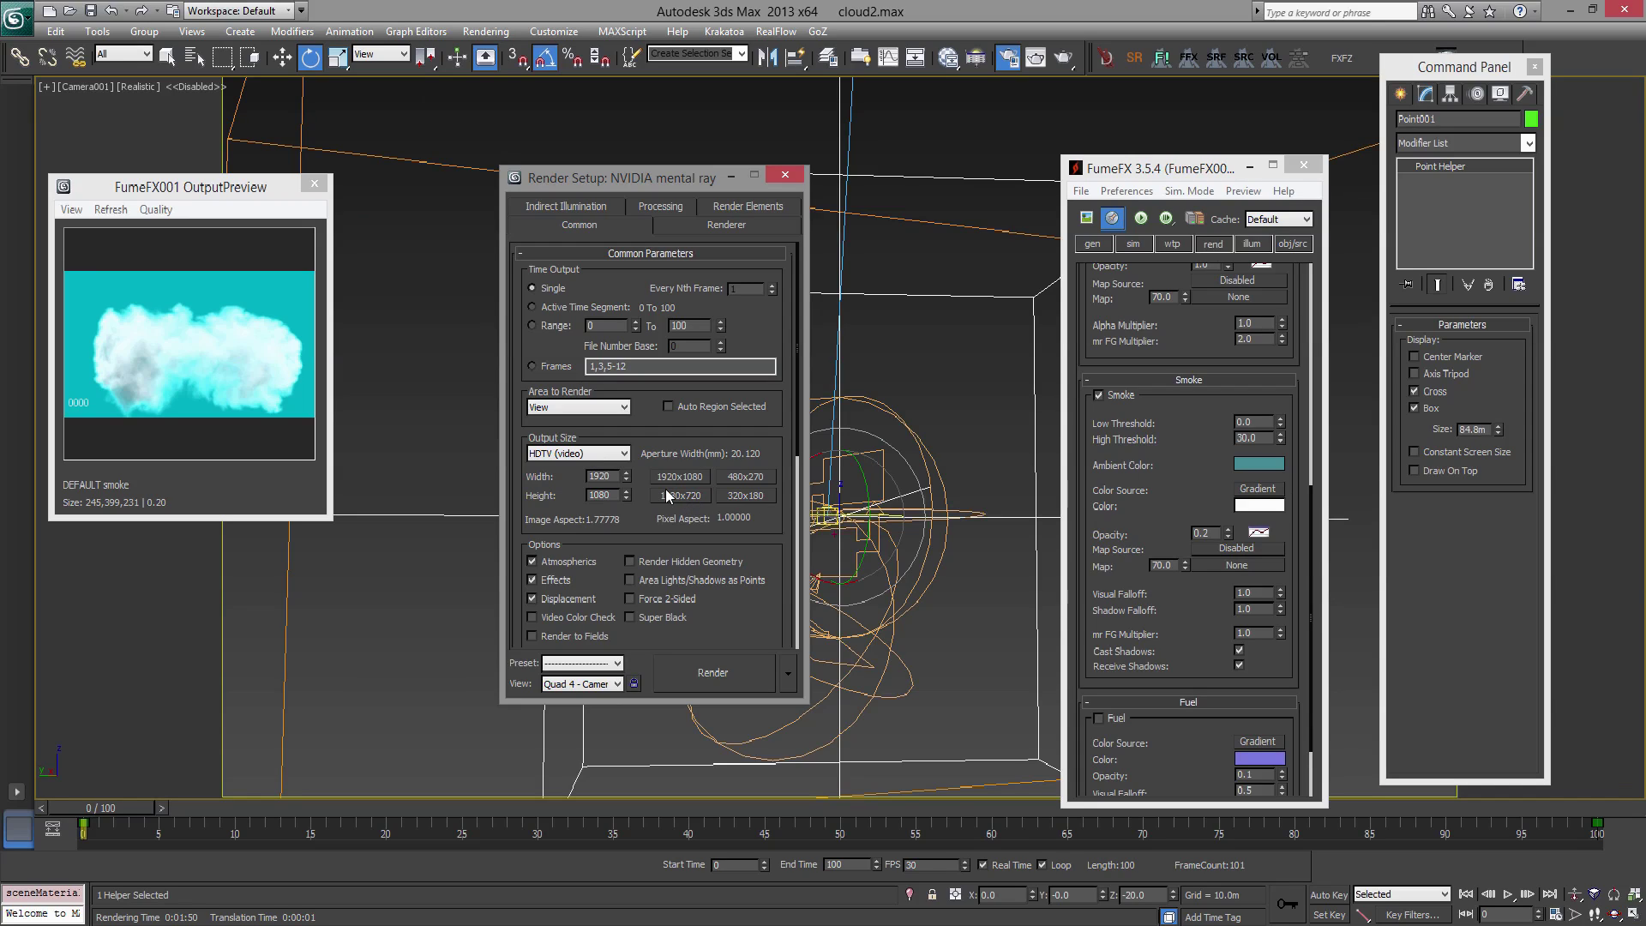
click(689, 495)
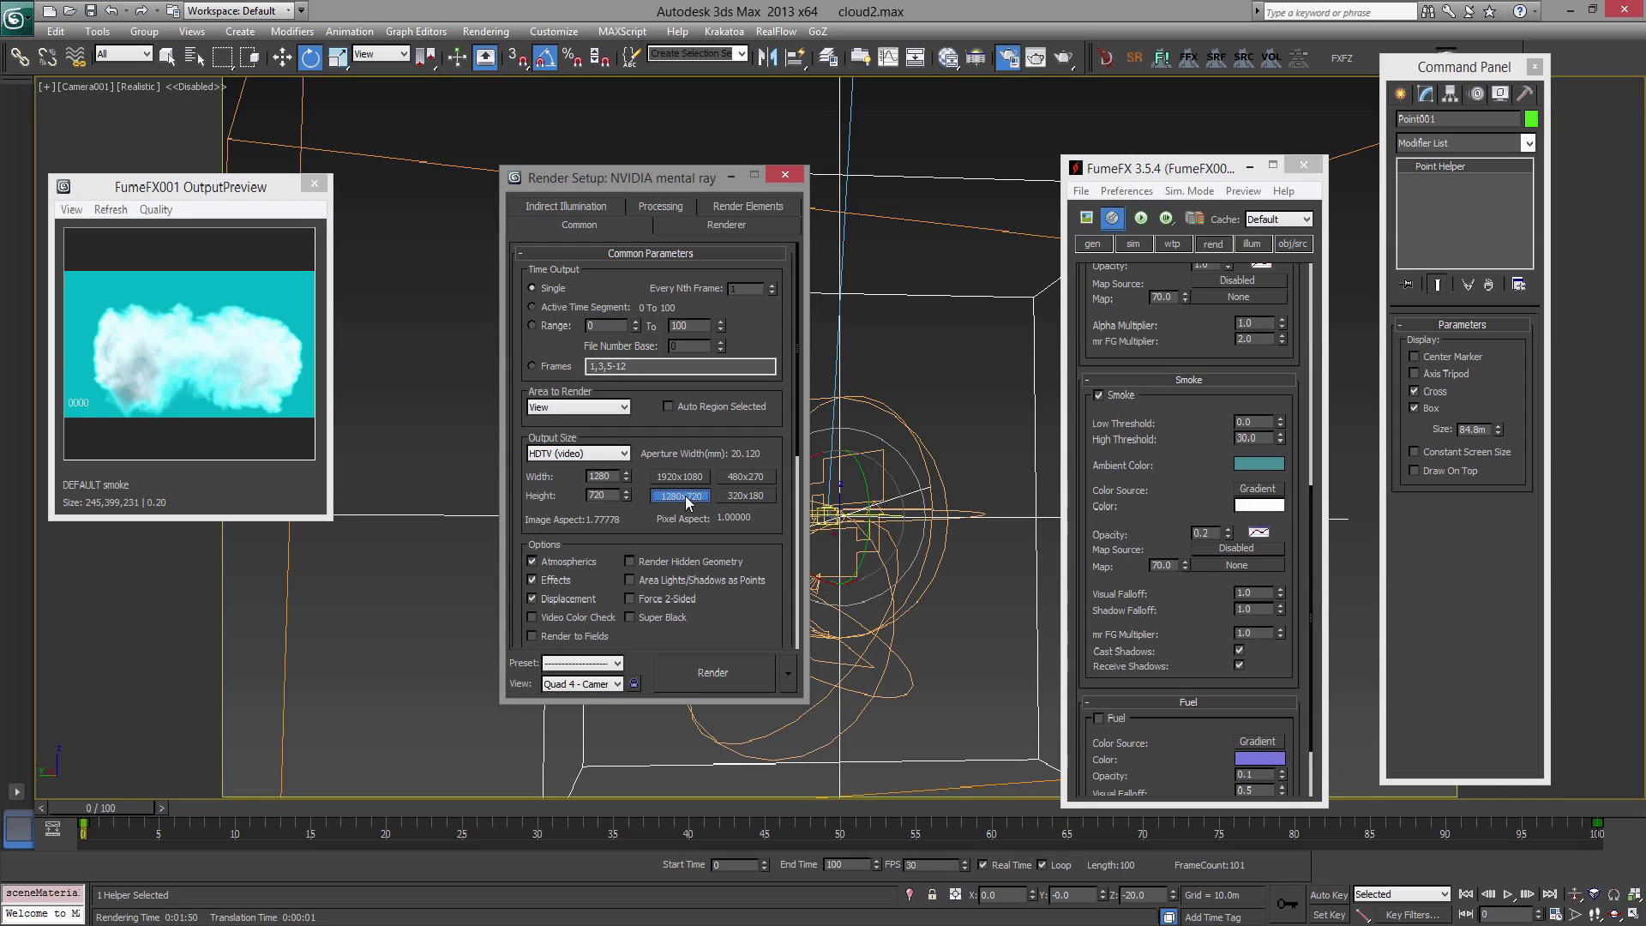
click(714, 672)
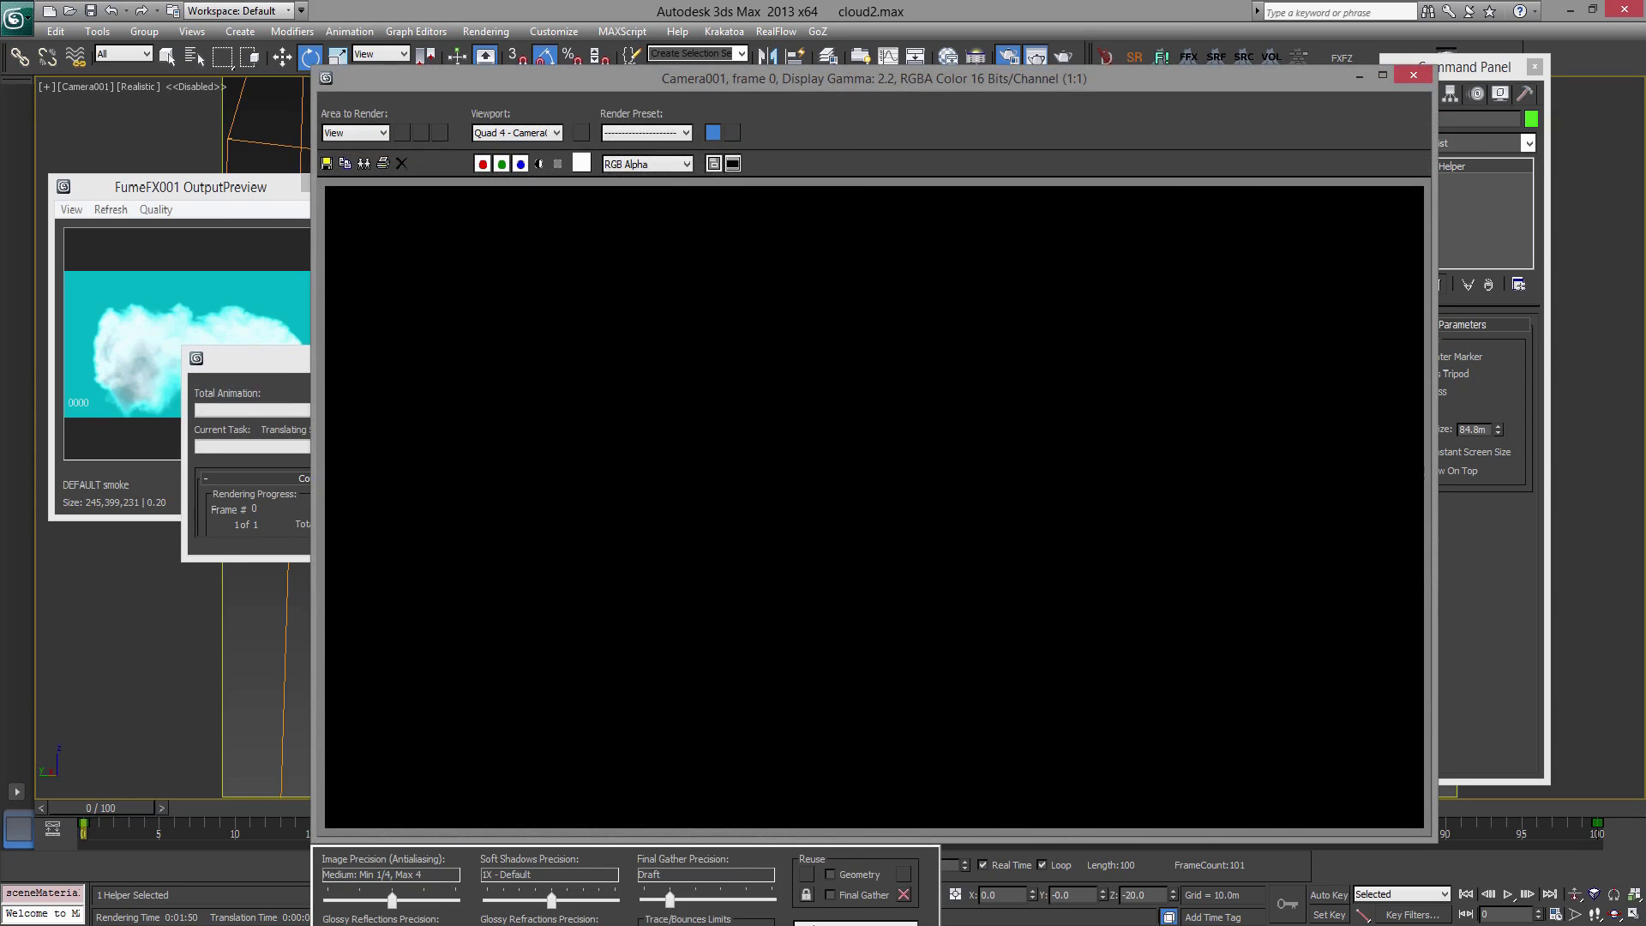